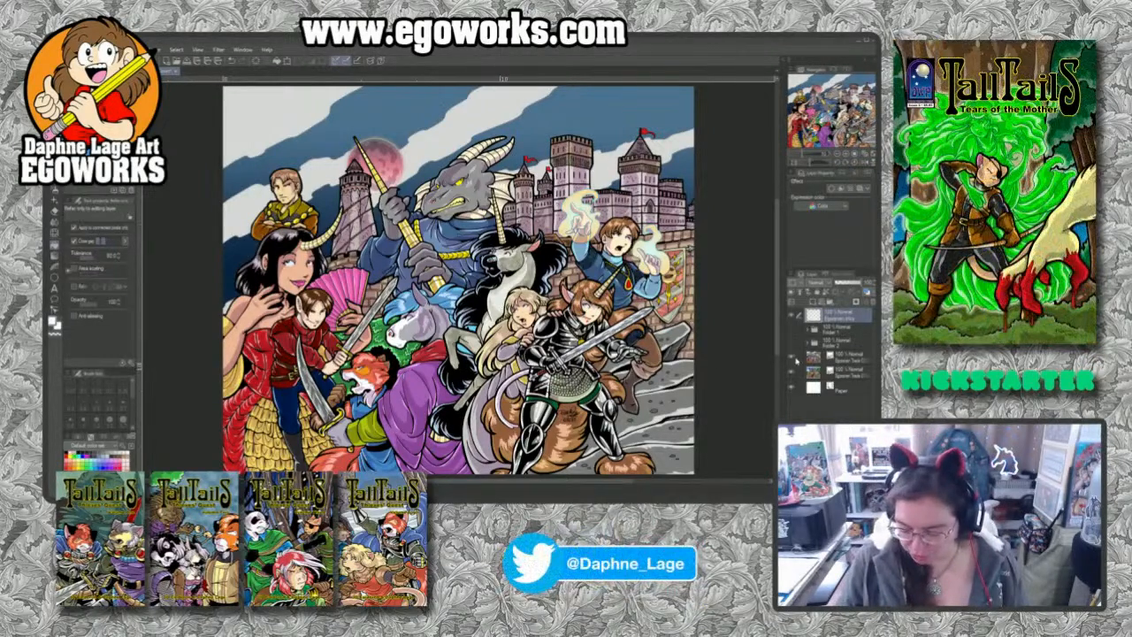
Step: Compare the two finished cover paintings by toggling the upper one's visibility, and show the Folder 1 sketch over them
{"action": "key", "text": "ctrl+Tab"}
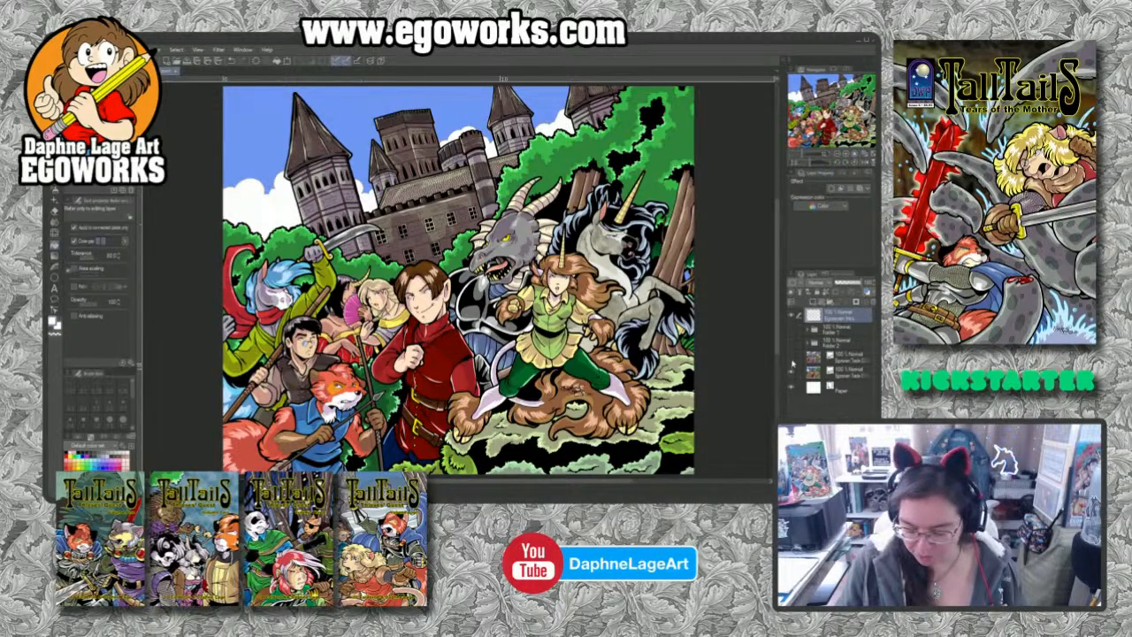
{"action": "left_click", "coordinate": [792, 359]}
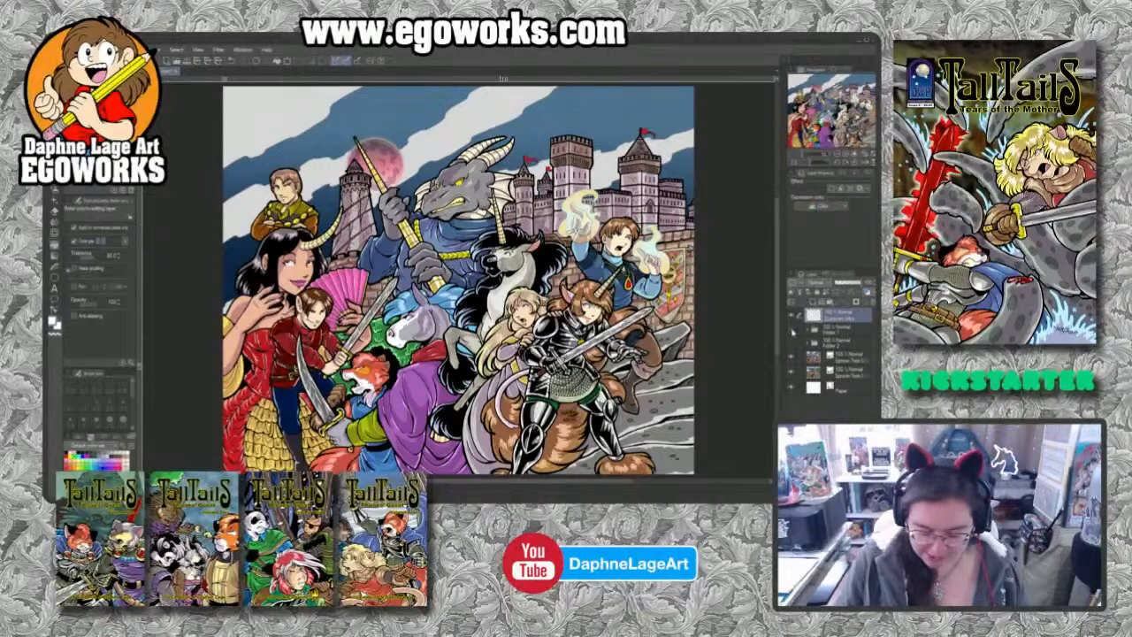
{"action": "left_click", "coordinate": [792, 329]}
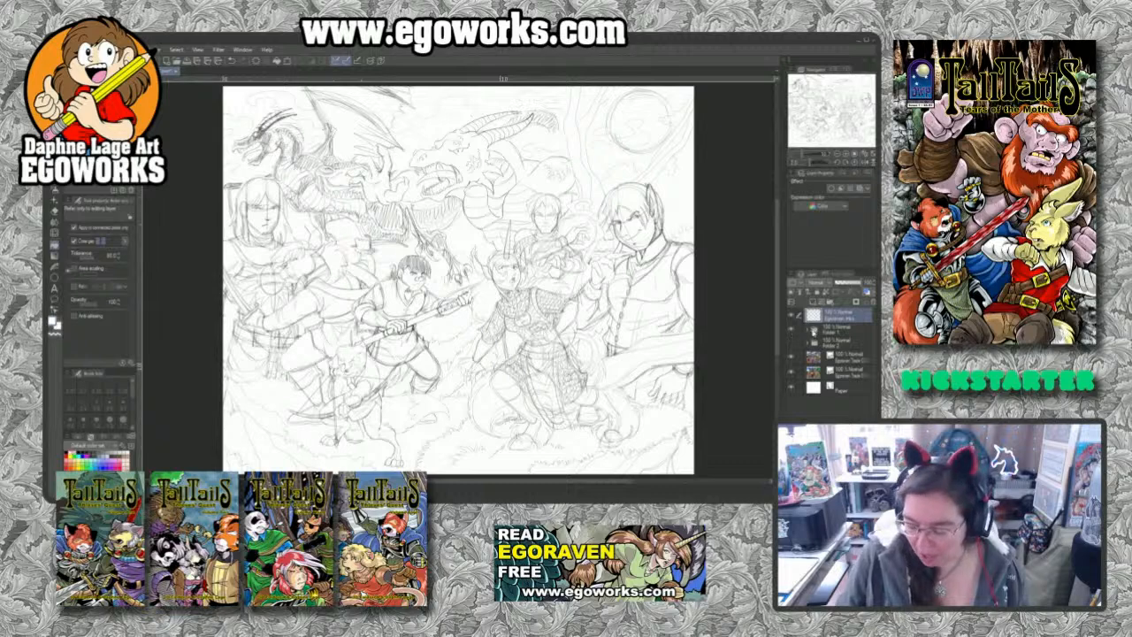
Step: Expand Folder 1 and check the character sketch layers below Background by hiding and reshowing each one
{"action": "left_click", "coordinate": [807, 333]}
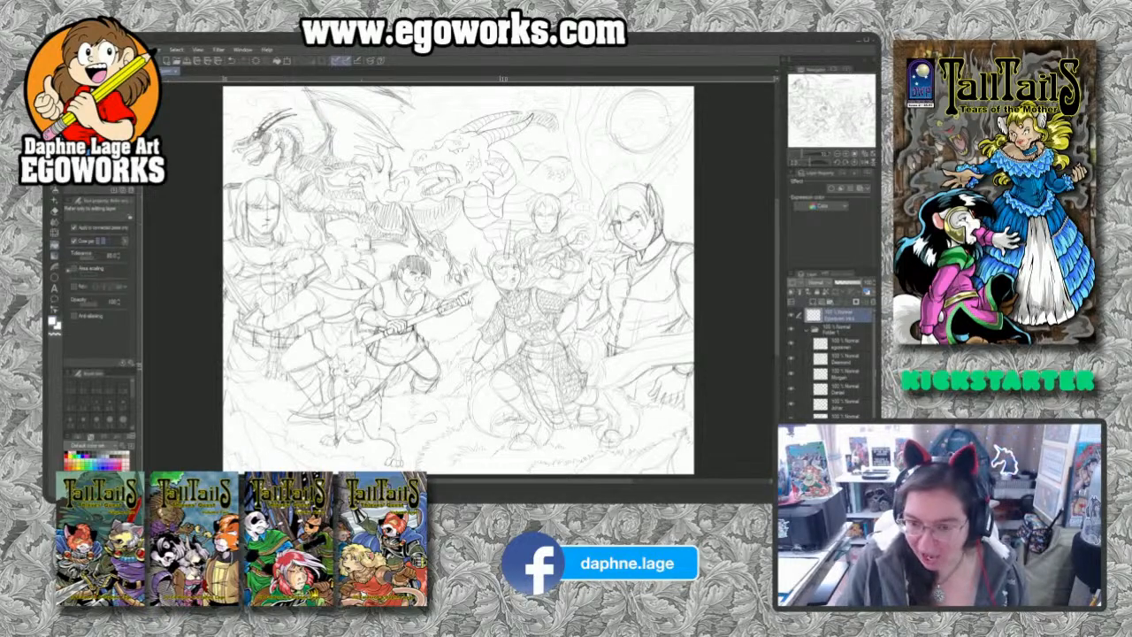
{"action": "scroll", "coordinate": [831, 362], "scroll_direction": "down", "scroll_amount": 5}
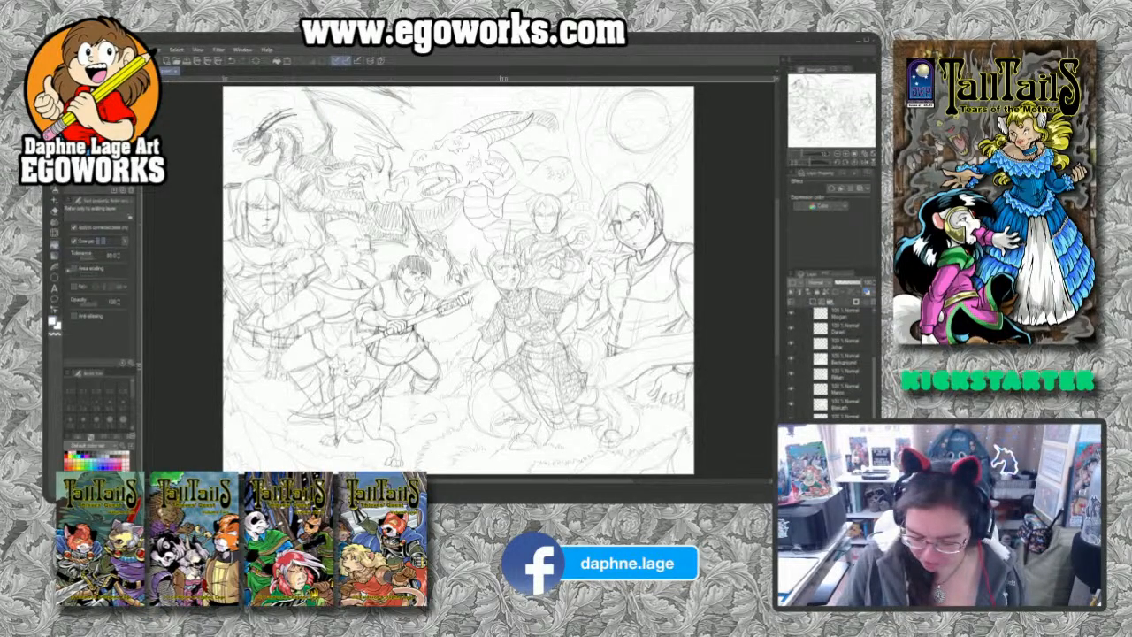
{"action": "left_click", "coordinate": [790, 404]}
{"action": "left_click", "coordinate": [791, 404]}
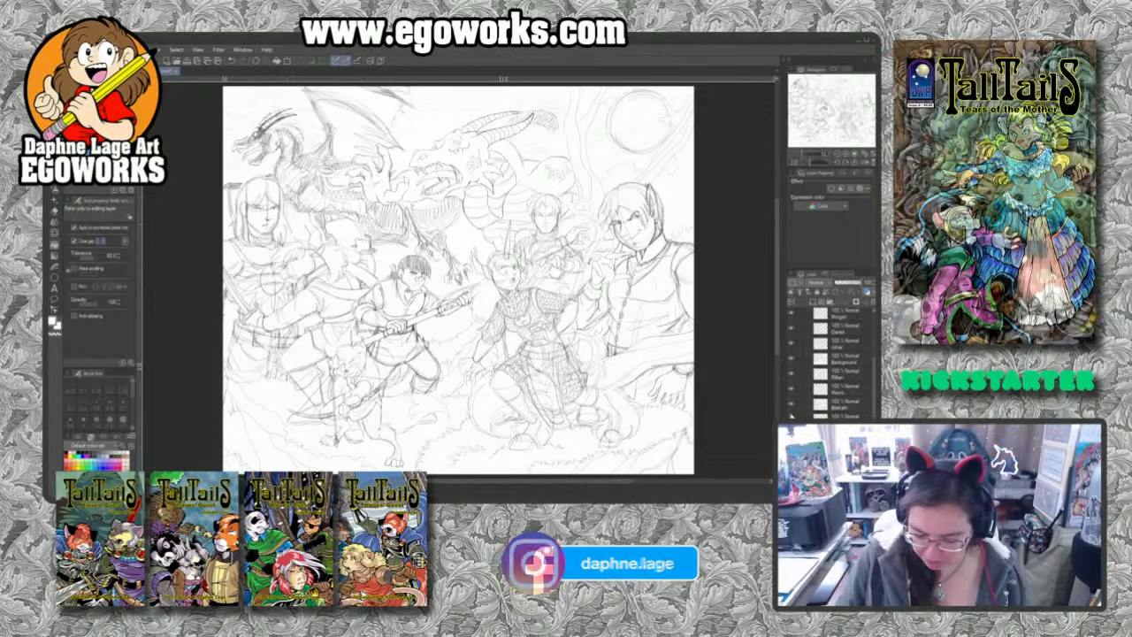
{"action": "left_click", "coordinate": [791, 404]}
{"action": "left_click", "coordinate": [791, 404]}
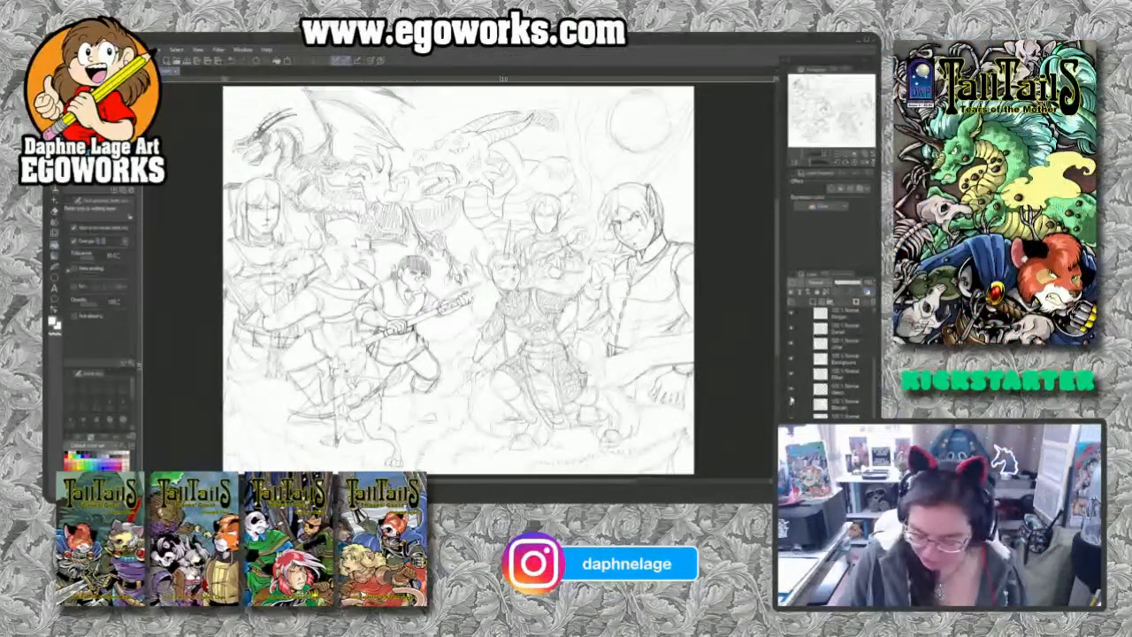
{"action": "left_click", "coordinate": [790, 391]}
{"action": "left_click", "coordinate": [791, 391]}
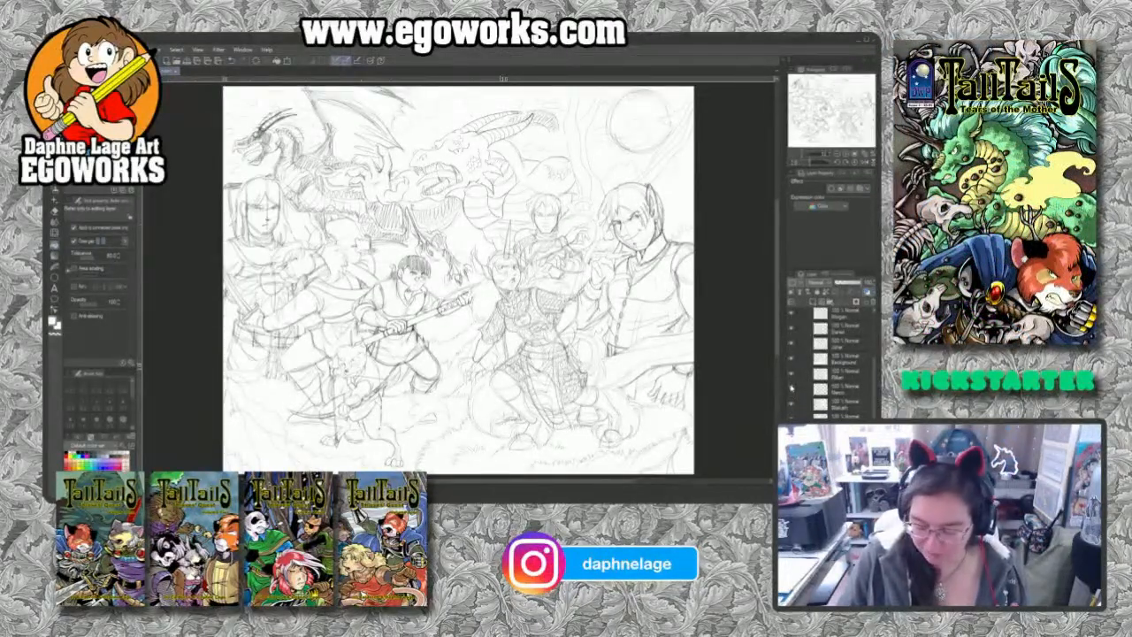
{"action": "left_click", "coordinate": [791, 376]}
{"action": "left_click", "coordinate": [791, 377]}
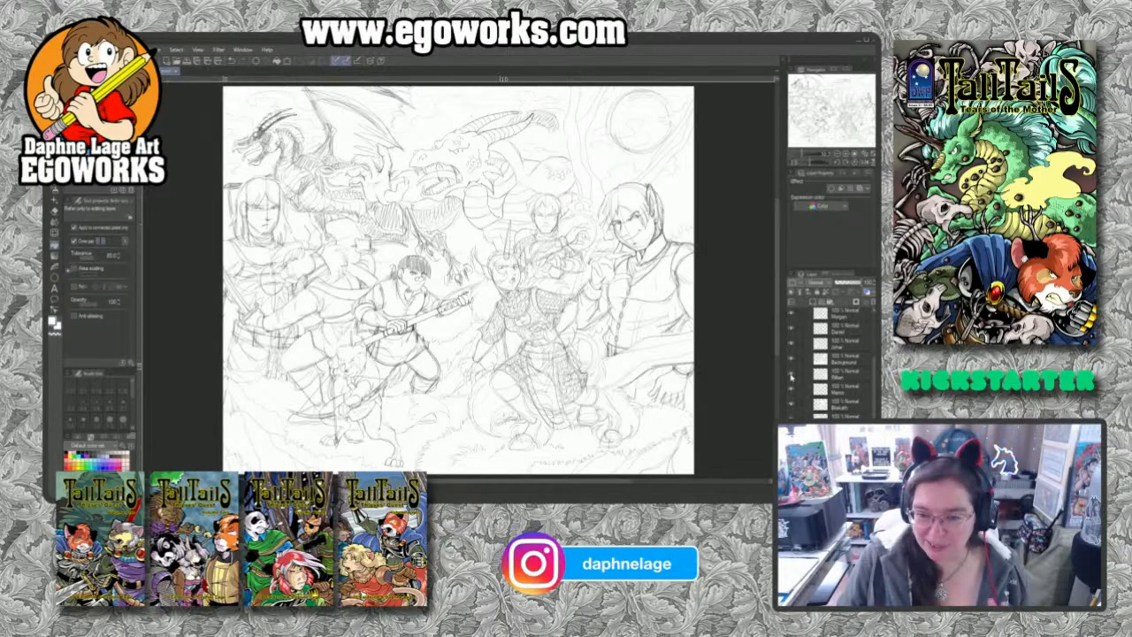
Step: Check the Background layer and the character layers above it by hiding and reshowing each, and collapse Folder 1
{"action": "left_click", "coordinate": [789, 361]}
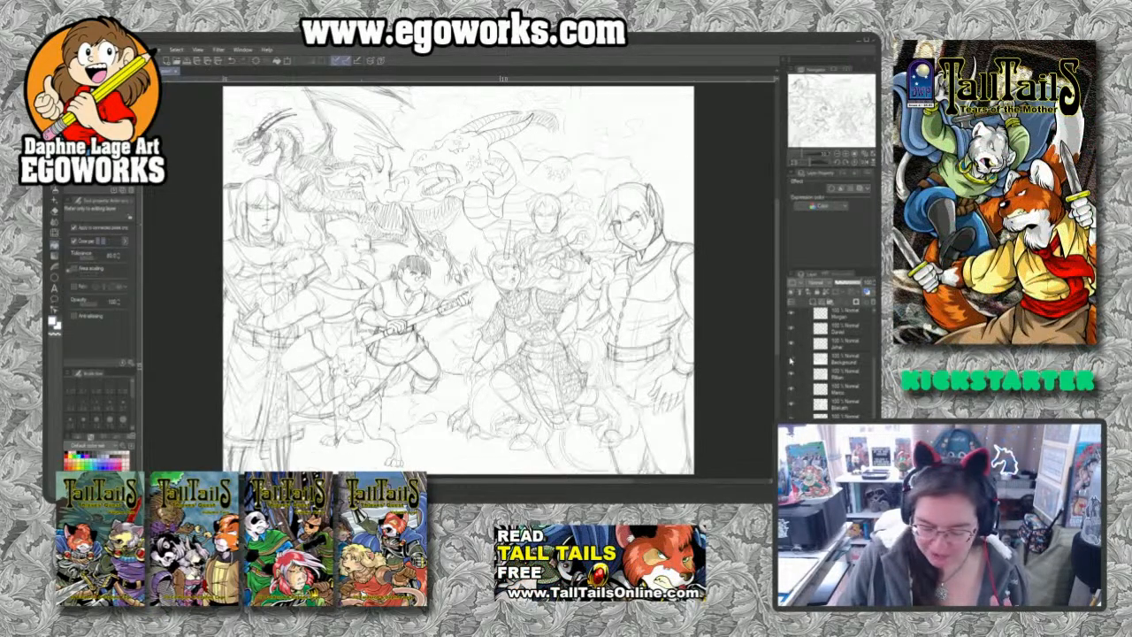
{"action": "left_click", "coordinate": [791, 360]}
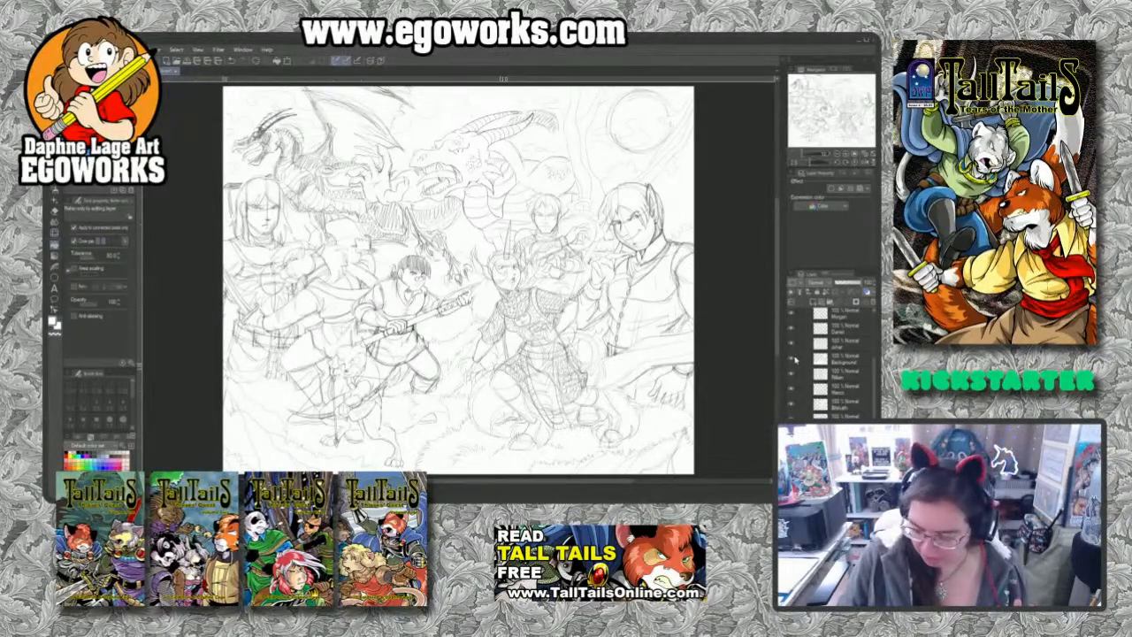
{"action": "left_click", "coordinate": [789, 345]}
{"action": "left_click", "coordinate": [790, 345]}
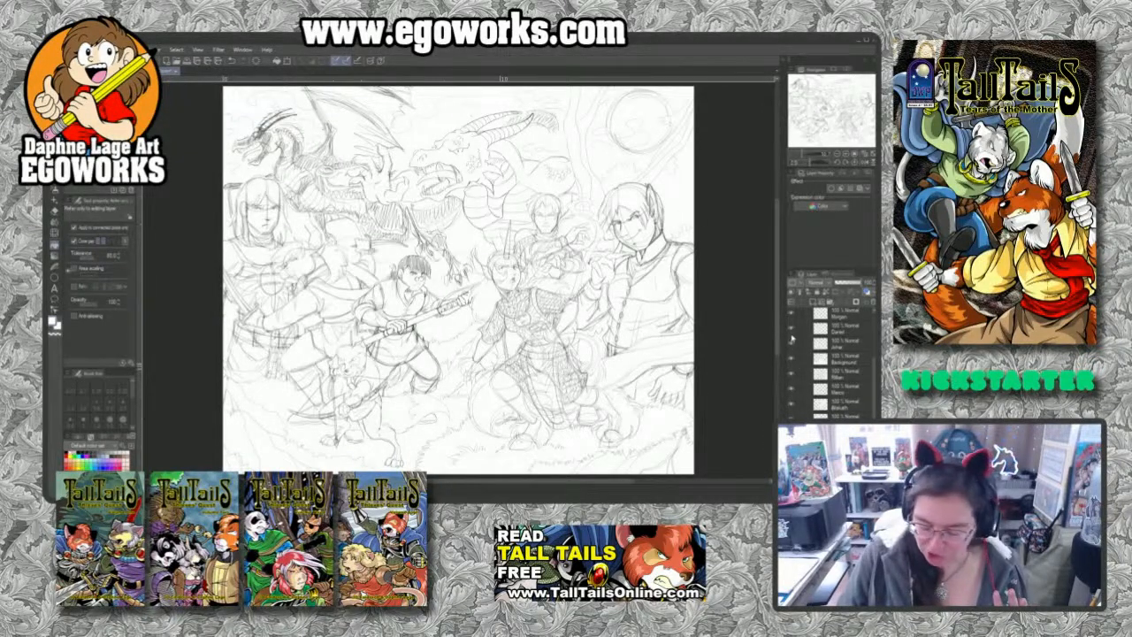
{"action": "left_click", "coordinate": [790, 329]}
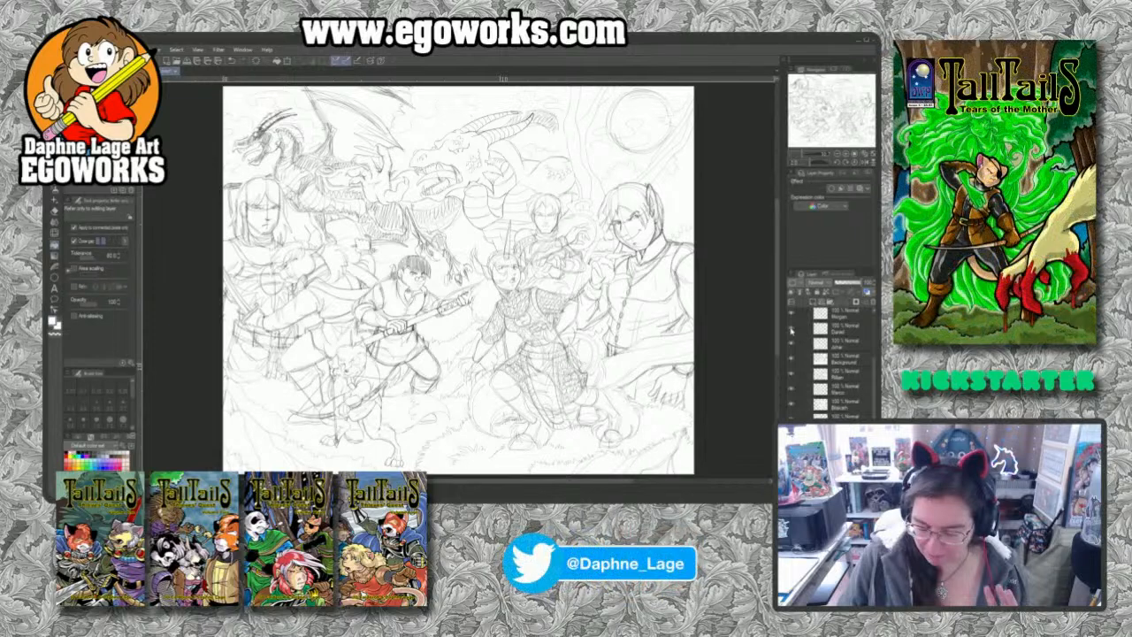
{"action": "left_click", "coordinate": [790, 317]}
{"action": "left_click", "coordinate": [791, 316]}
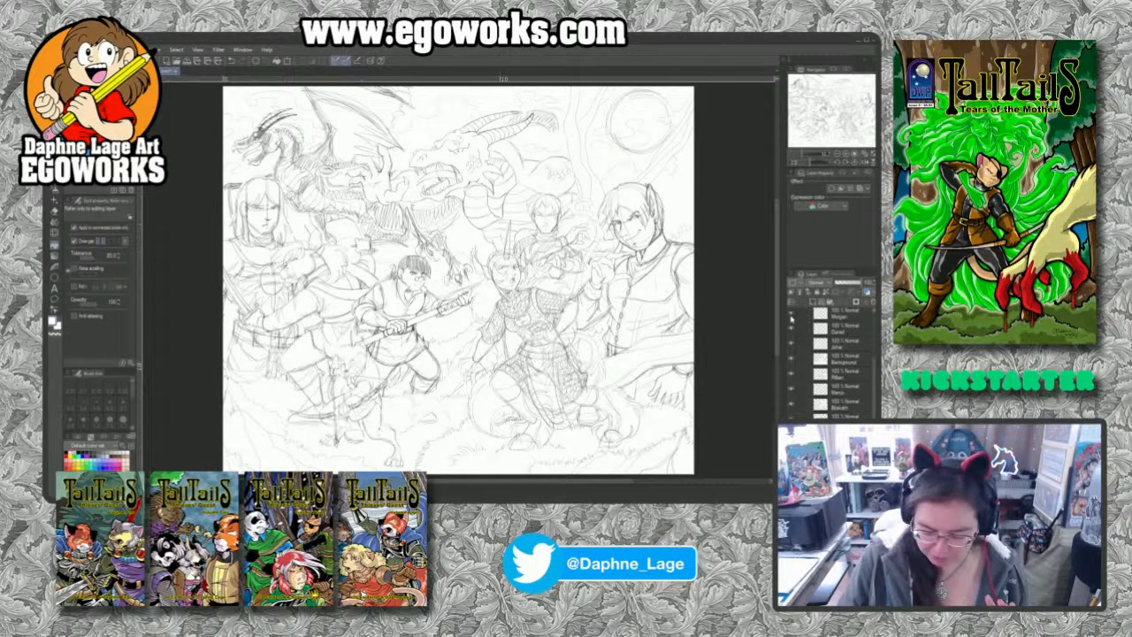
{"action": "left_click_drag", "start_coordinate": [873, 409], "coordinate": [873, 389]}
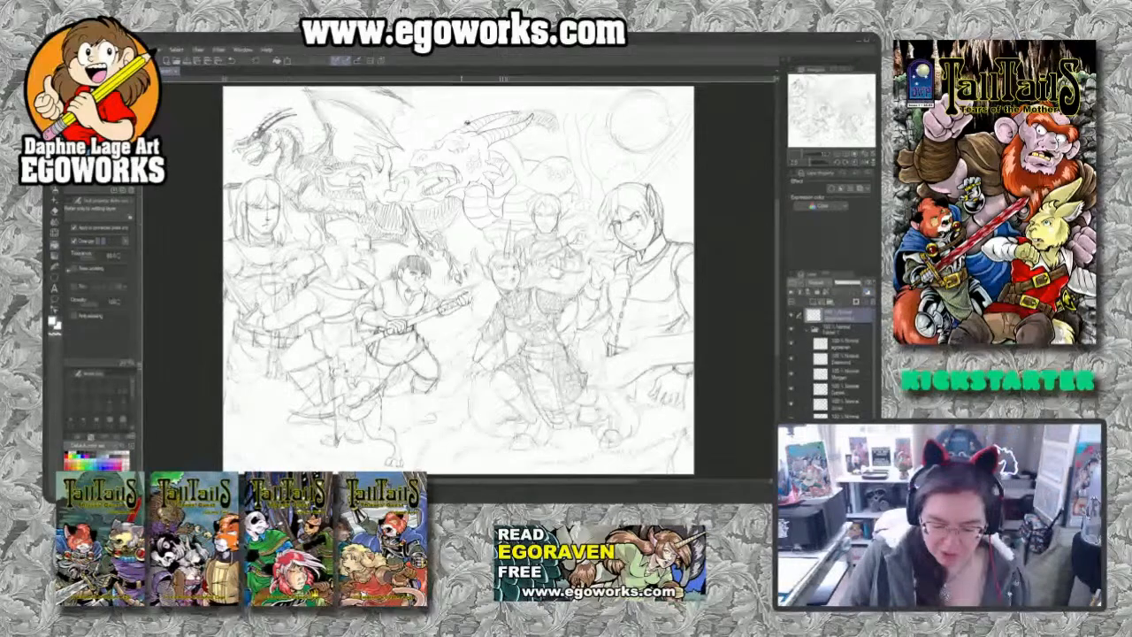
{"action": "left_click", "coordinate": [807, 328]}
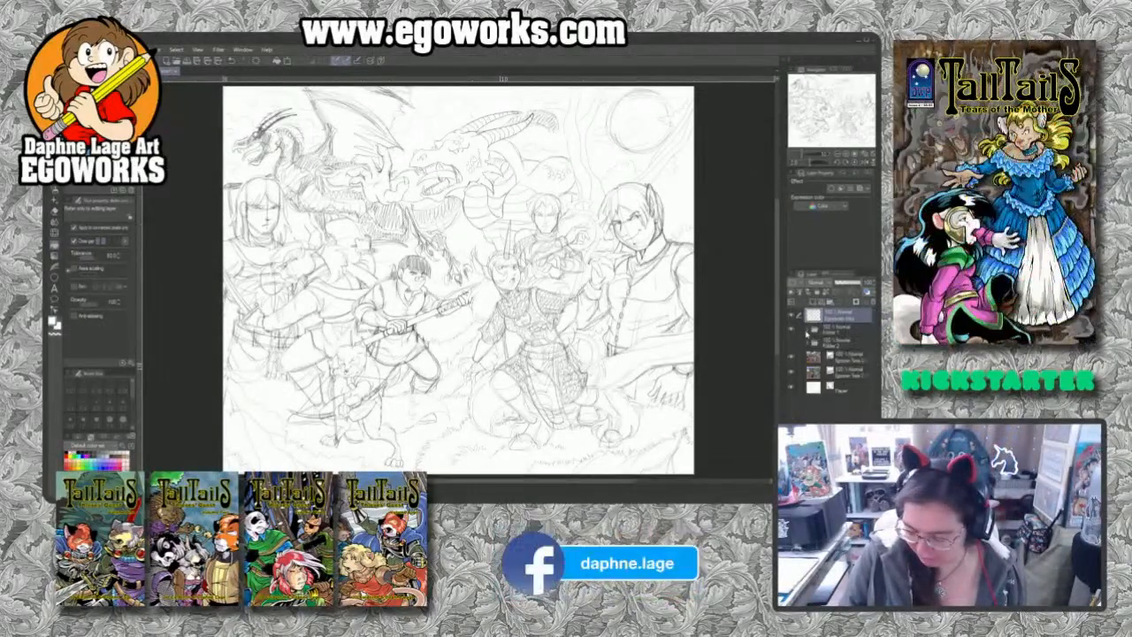
Step: Show the Folder 2 guide lines over the sketch and hide them again
{"action": "left_click", "coordinate": [789, 343]}
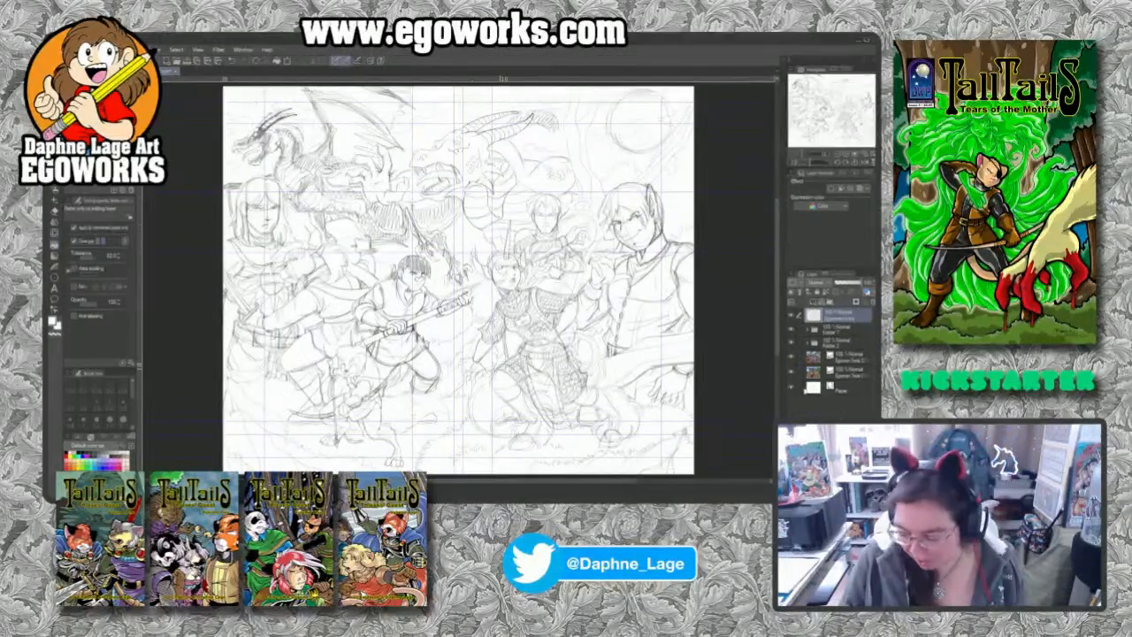
{"action": "left_click", "coordinate": [792, 330]}
{"action": "left_click", "coordinate": [792, 329]}
Step: Expand Folder 1, hide and reshow its topmost character layer to examine the figure behind it, and collapse the folder
{"action": "left_click", "coordinate": [808, 332]}
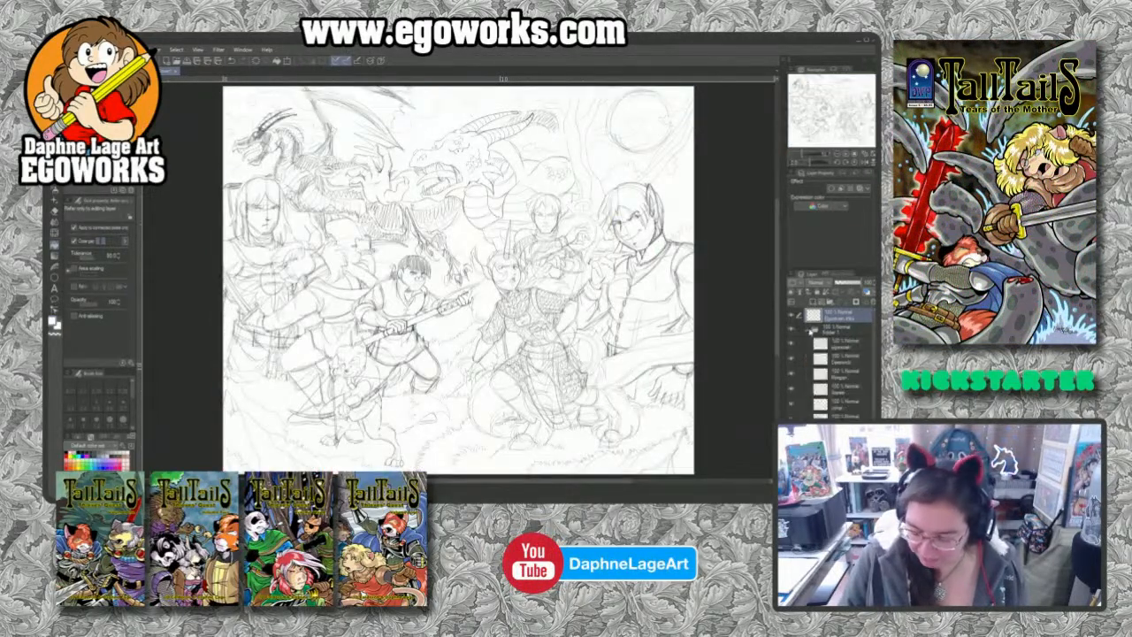
{"action": "scroll", "coordinate": [822, 354], "scroll_direction": "down", "scroll_amount": 2}
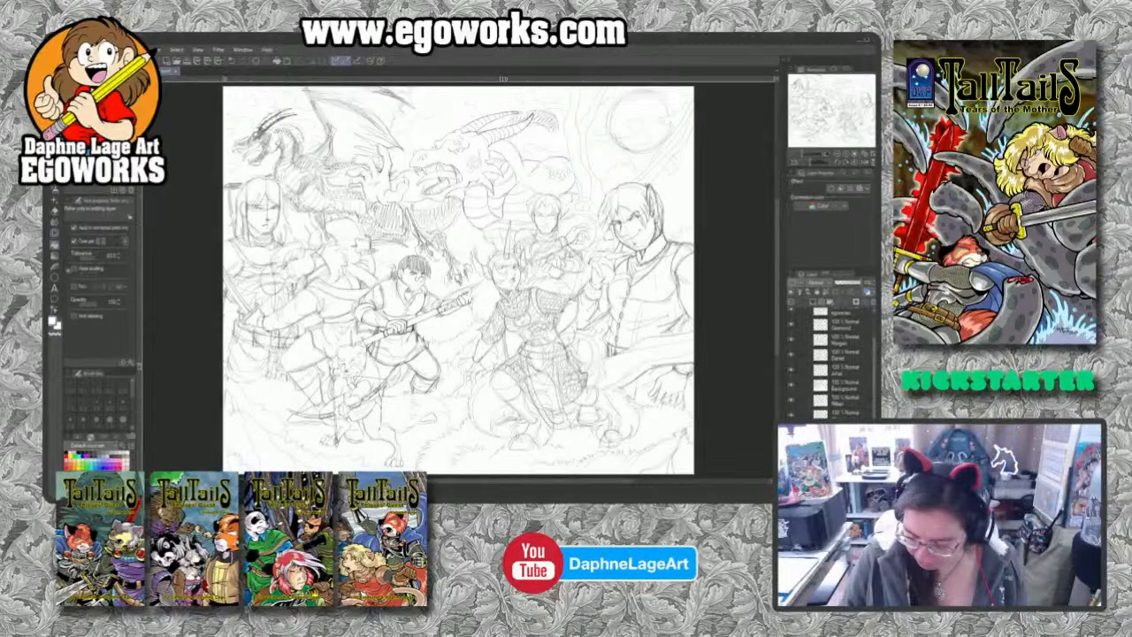
{"action": "scroll", "coordinate": [831, 354], "scroll_direction": "up", "scroll_amount": 2}
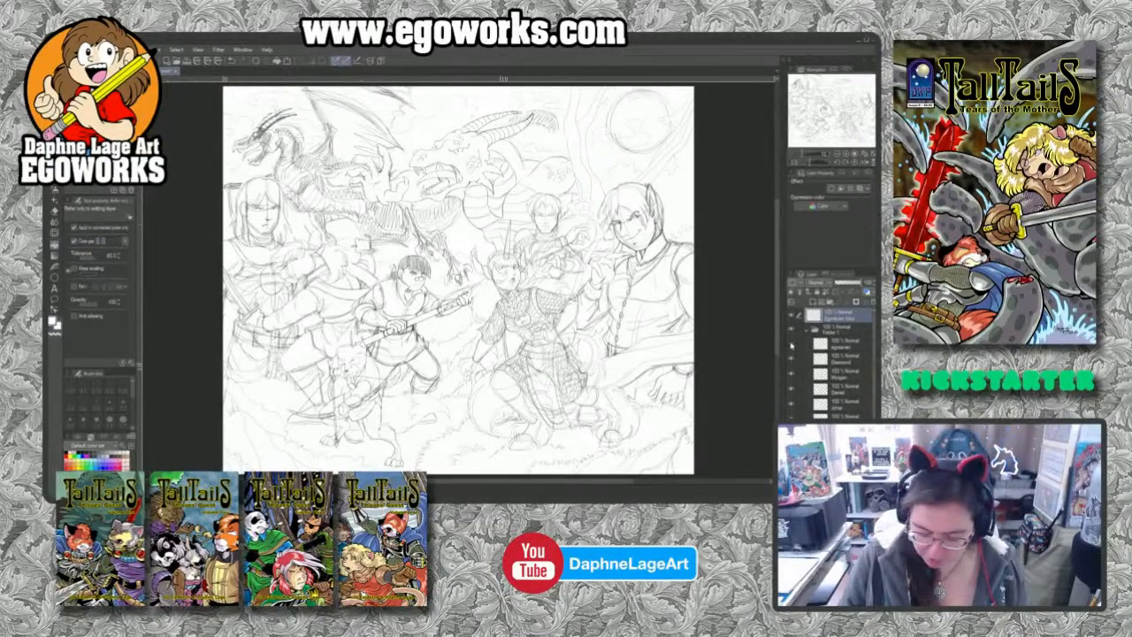
{"action": "left_click", "coordinate": [792, 345]}
{"action": "left_click", "coordinate": [792, 345]}
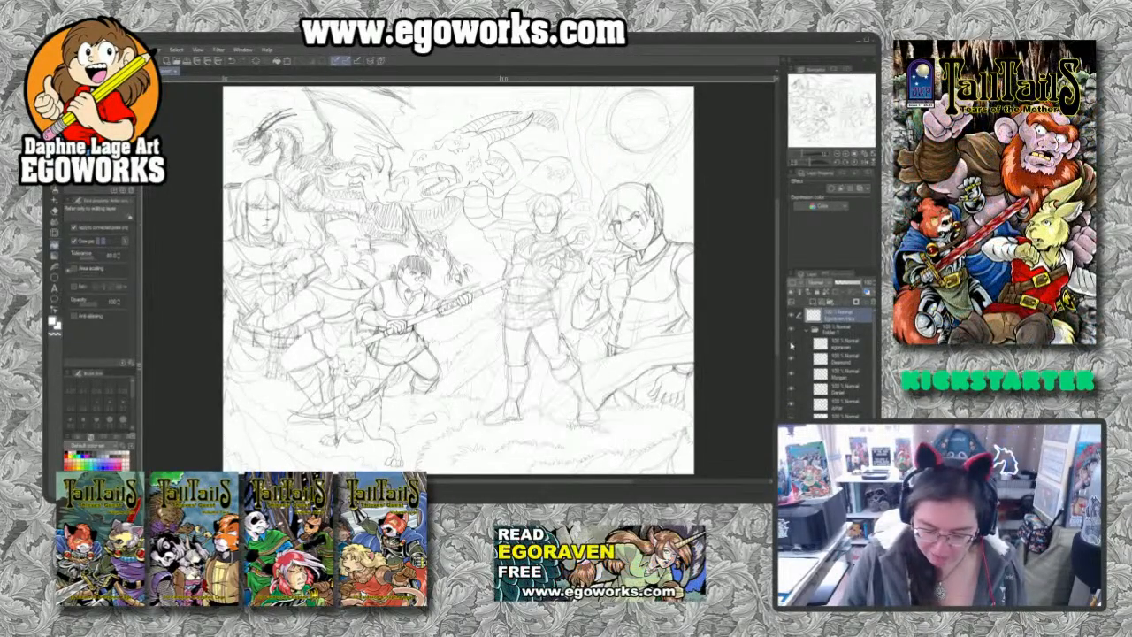
{"action": "left_click", "coordinate": [792, 345]}
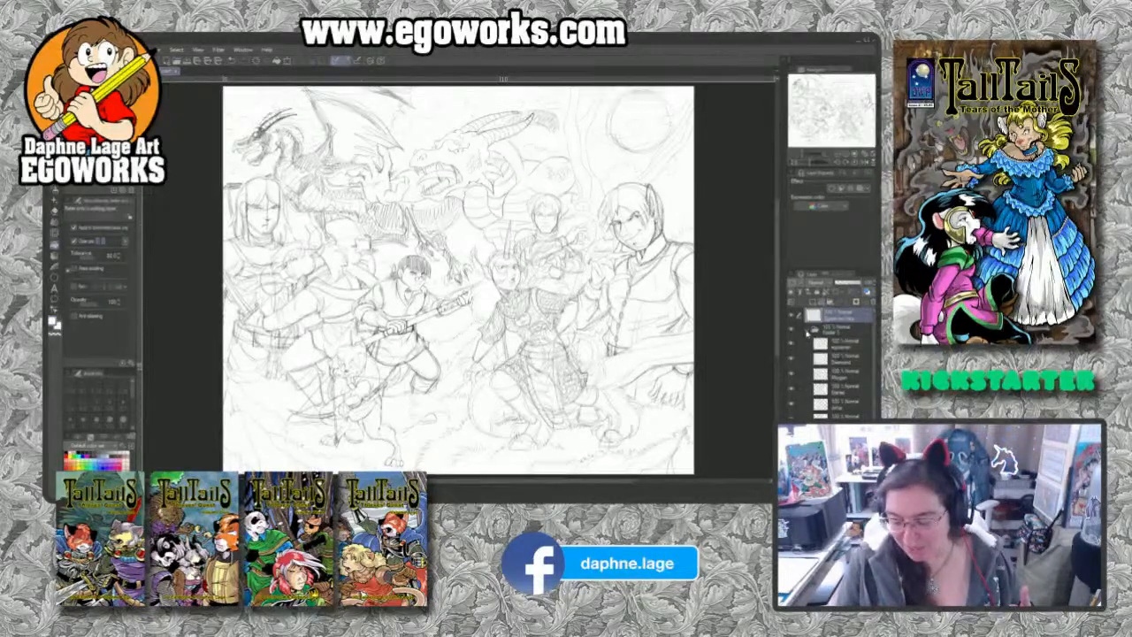
{"action": "left_click", "coordinate": [809, 330]}
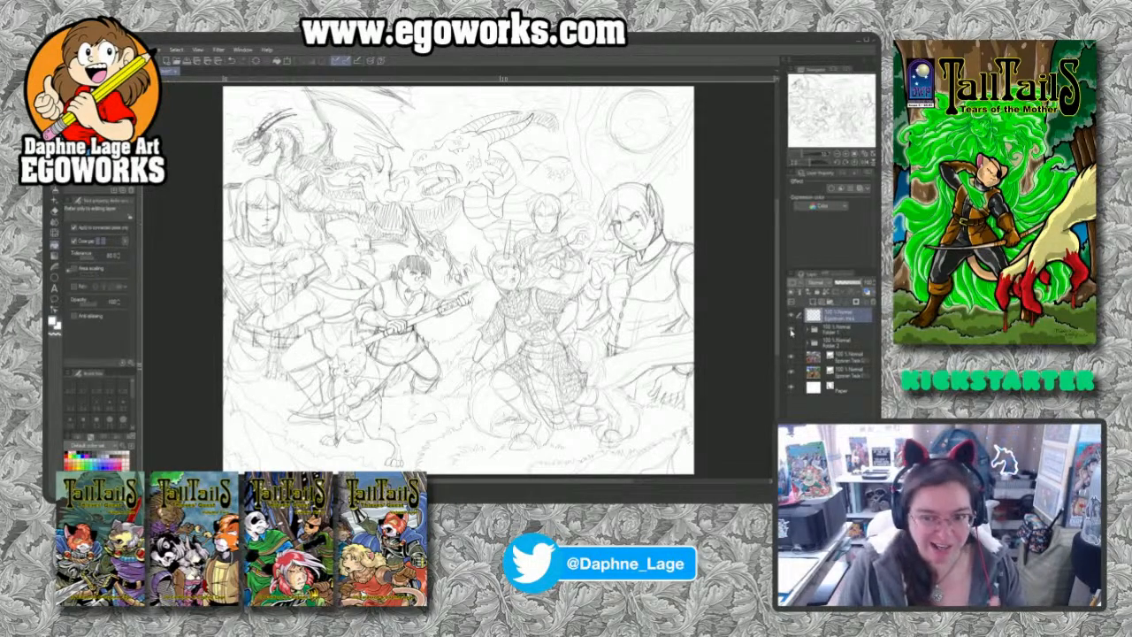
Step: Hide the Folder 1 sketch and alternate between the two finished cover paintings beneath it
{"action": "left_click", "coordinate": [792, 356]}
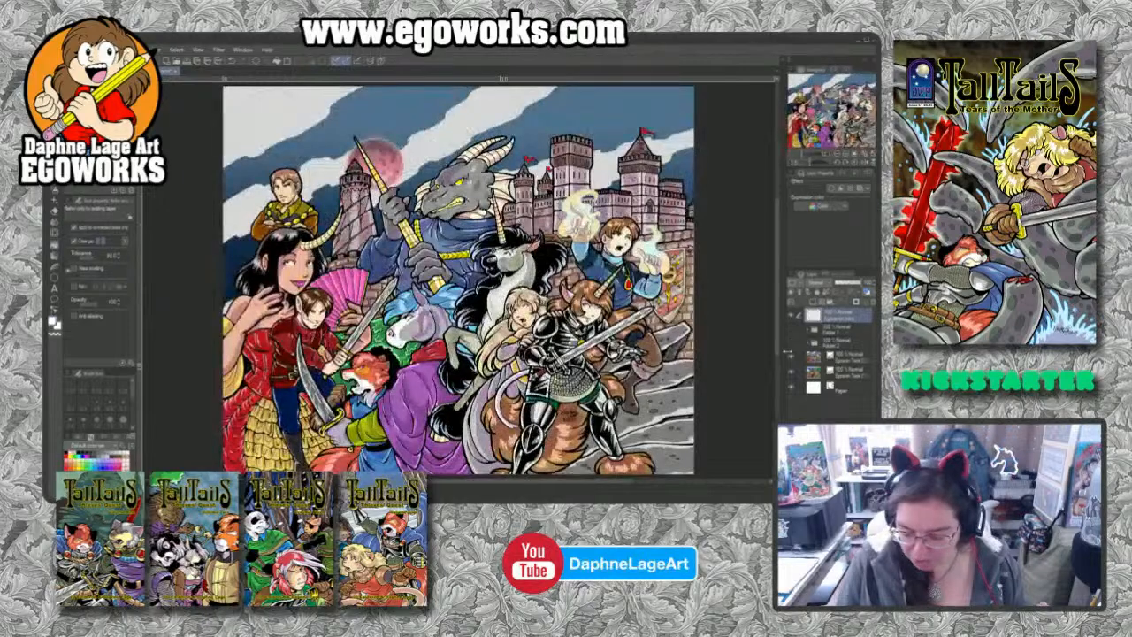
{"action": "left_click", "coordinate": [794, 370]}
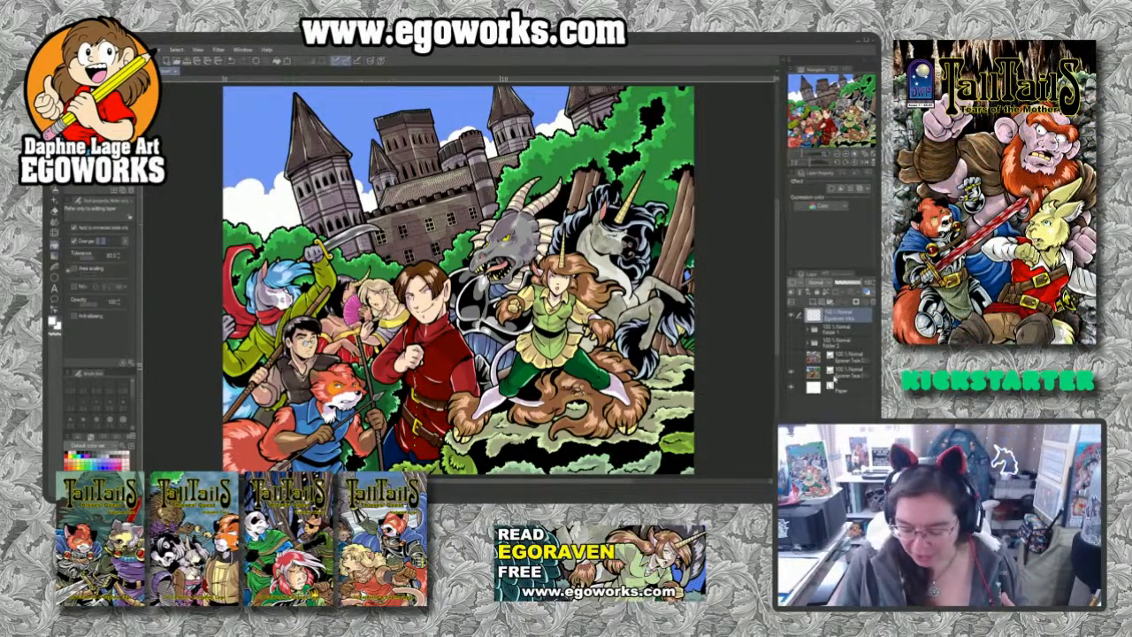
{"action": "left_click", "coordinate": [792, 358]}
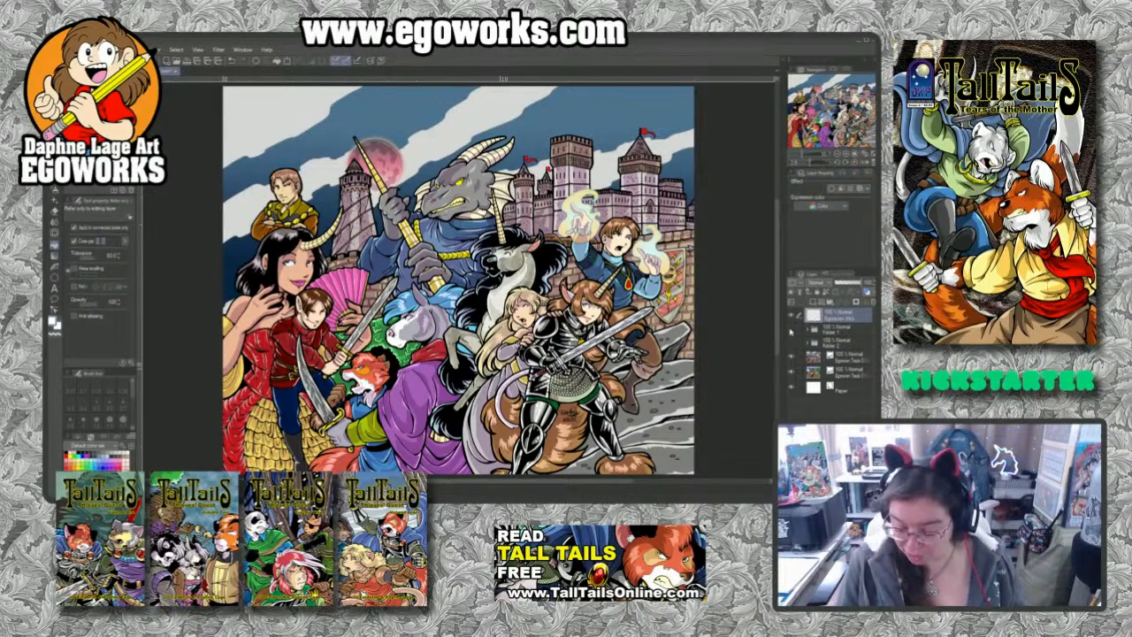
Step: Show the Folder 1 sketch again and toggle the topmost layer off and on to check it
{"action": "left_click", "coordinate": [791, 331]}
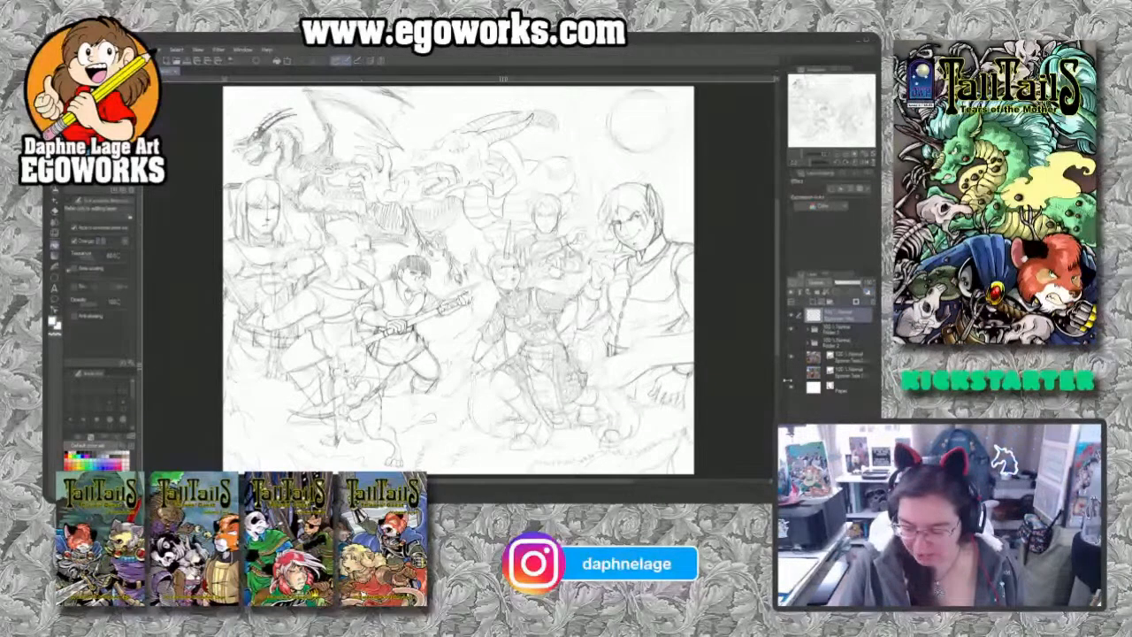
{"action": "left_click", "coordinate": [792, 315]}
{"action": "left_click", "coordinate": [791, 315]}
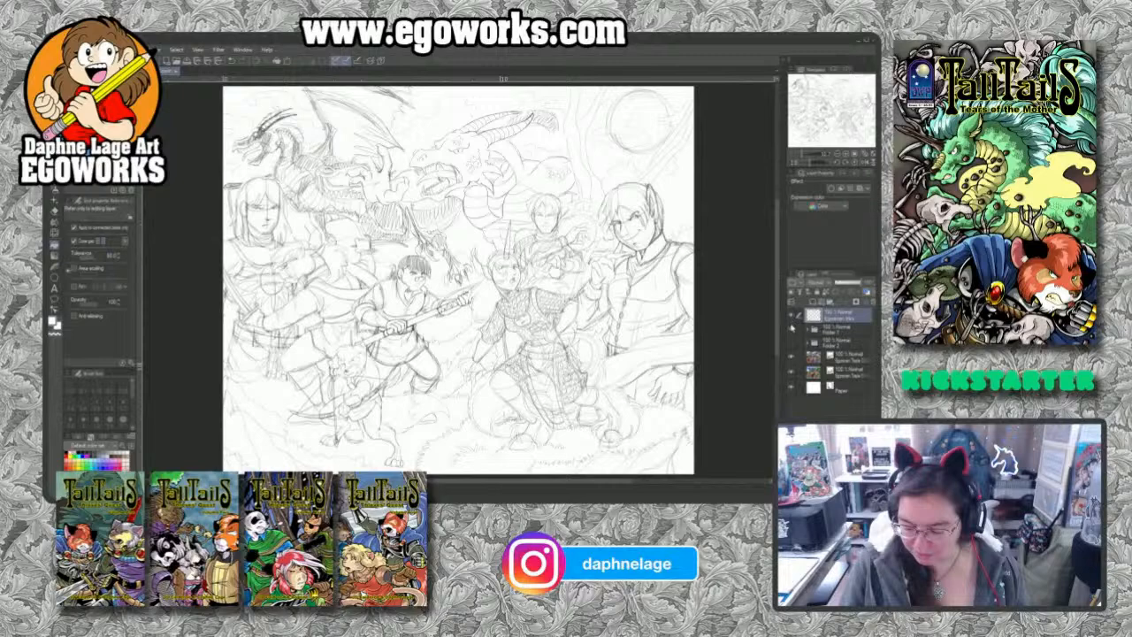
Step: Compare both finished covers with the new layout by toggling the upper painting, and leave the Folder 1 sketch displayed
{"action": "left_click", "coordinate": [791, 329]}
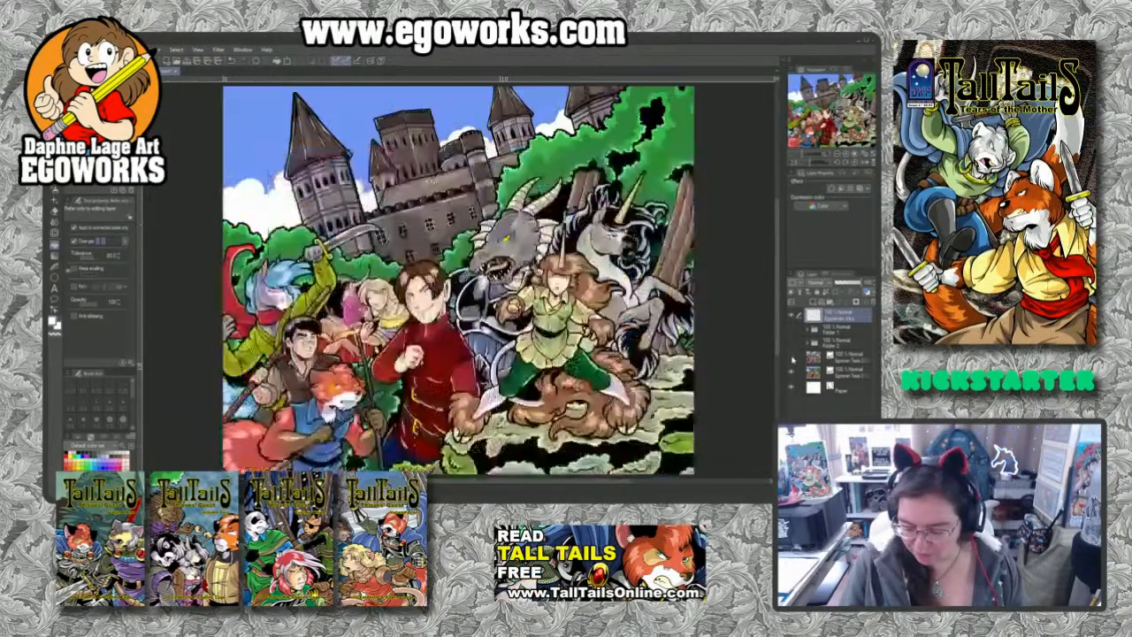
{"action": "left_click", "coordinate": [792, 359]}
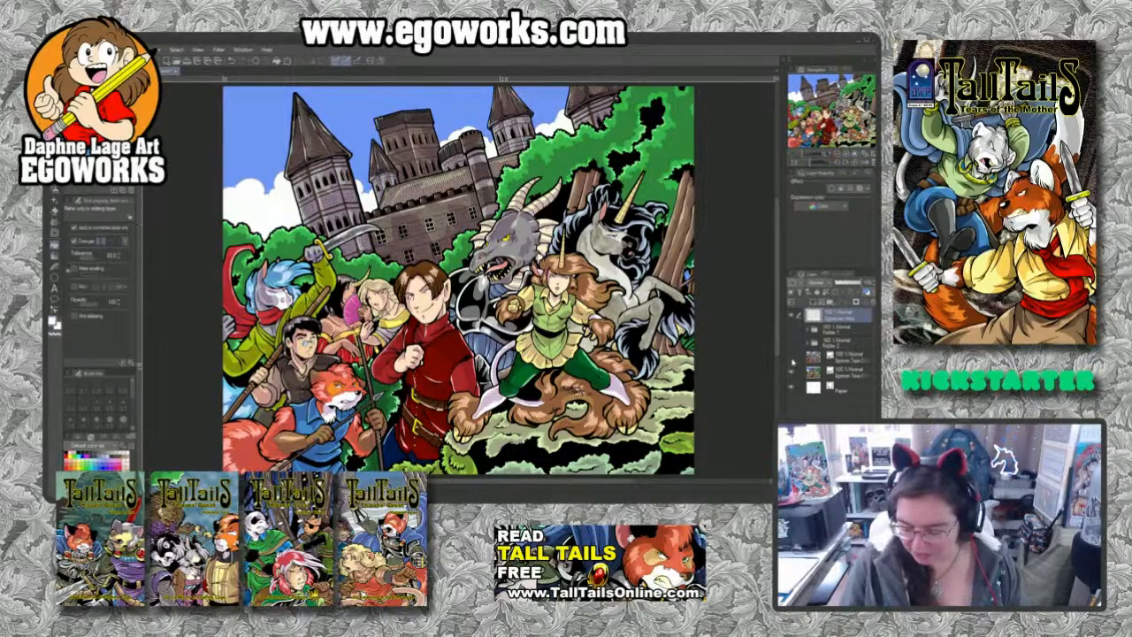
{"action": "left_click", "coordinate": [792, 360]}
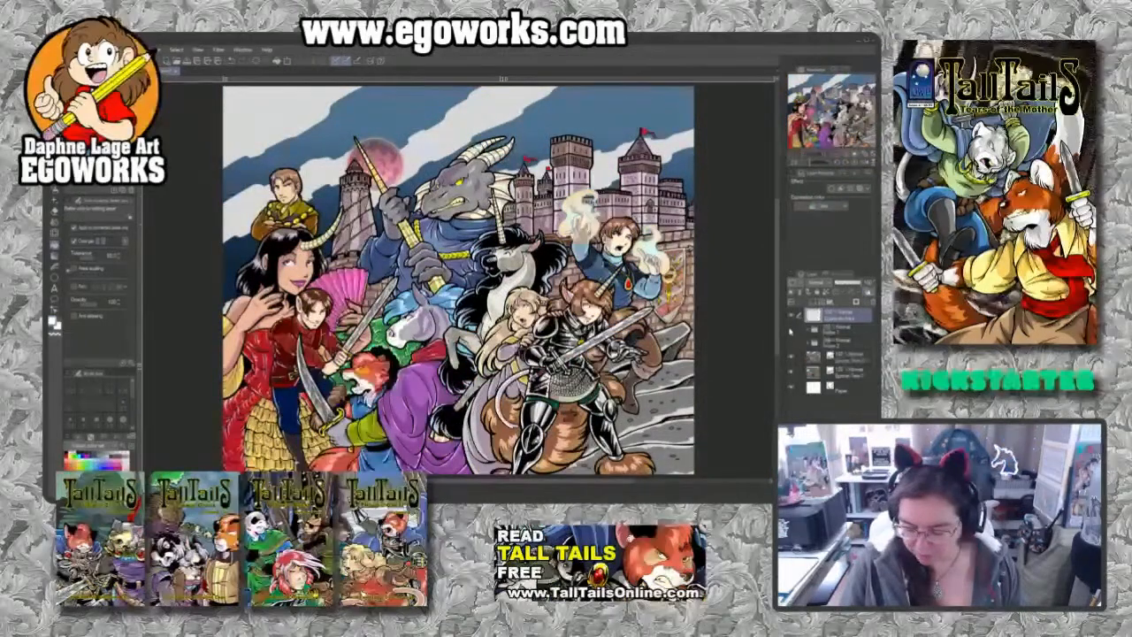
{"action": "left_click", "coordinate": [791, 331]}
Step: Browse for a file to open, check the Sketches - Main folder for a reference, and return to the Egoraven folder
{"action": "left_click", "coordinate": [66, 50]}
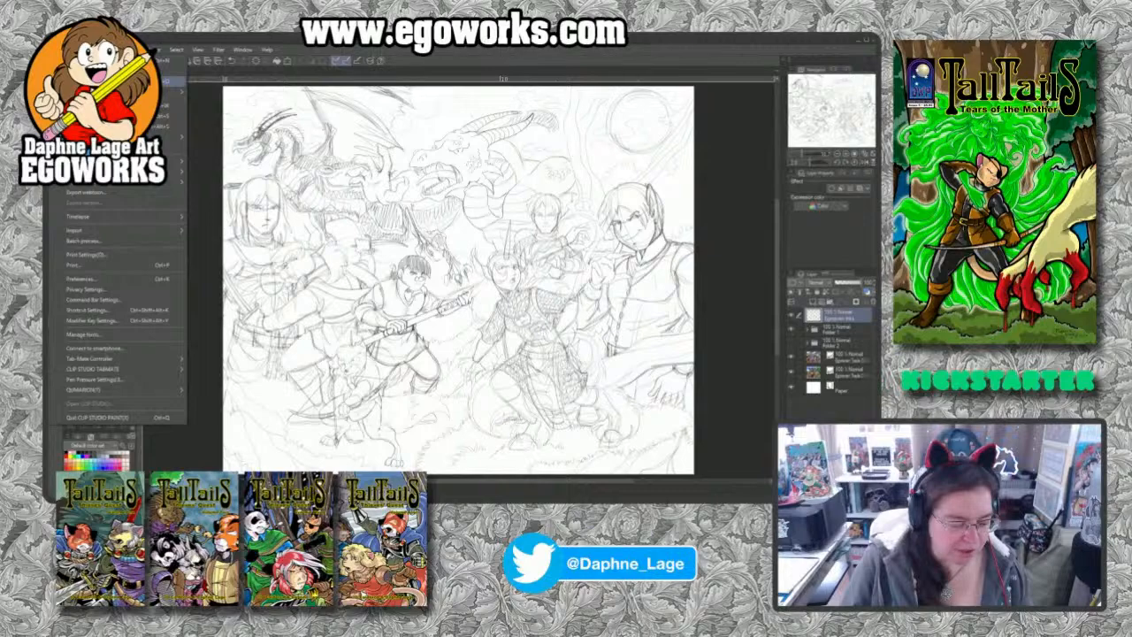
{"action": "key", "text": "ctrl+o"}
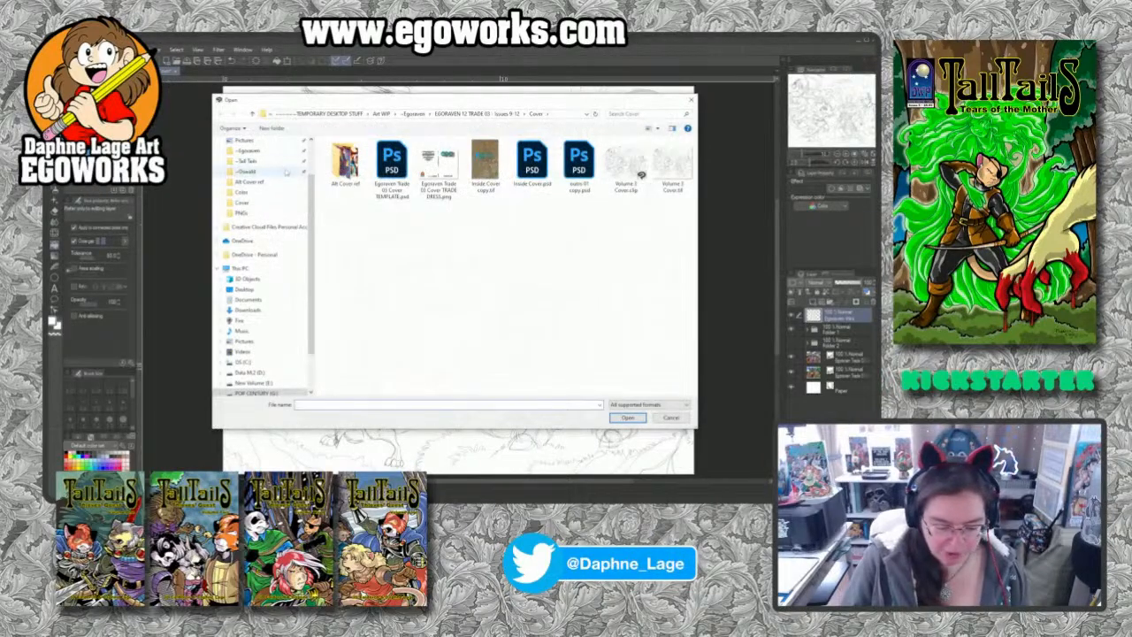
{"action": "left_click", "coordinate": [414, 114]}
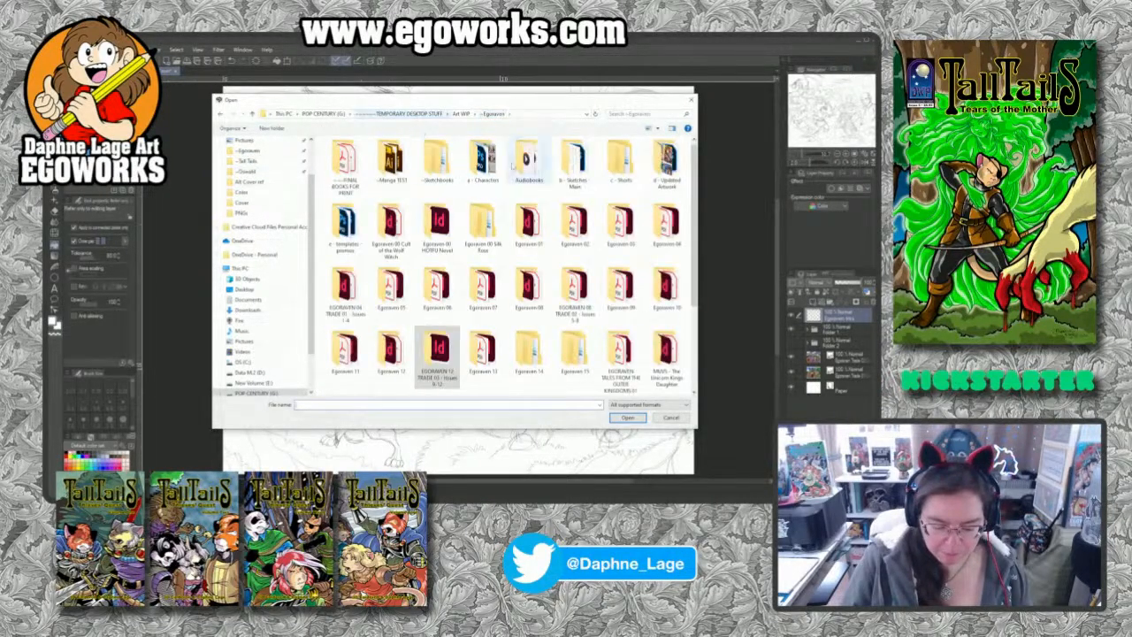
{"action": "double_click", "coordinate": [575, 164]}
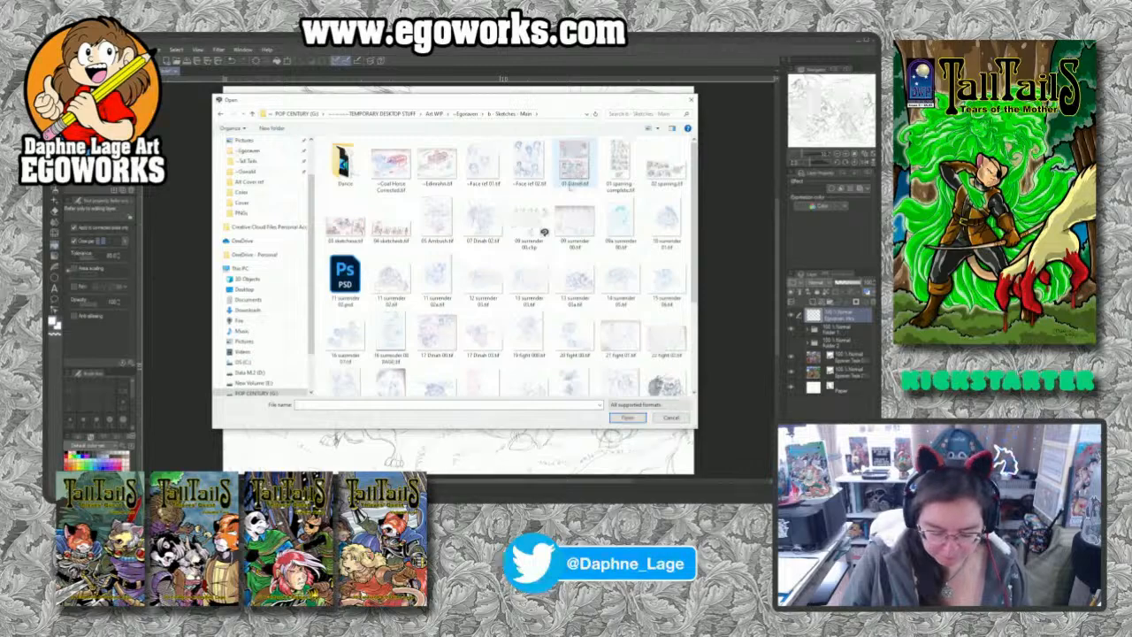
{"action": "left_click", "coordinate": [463, 115]}
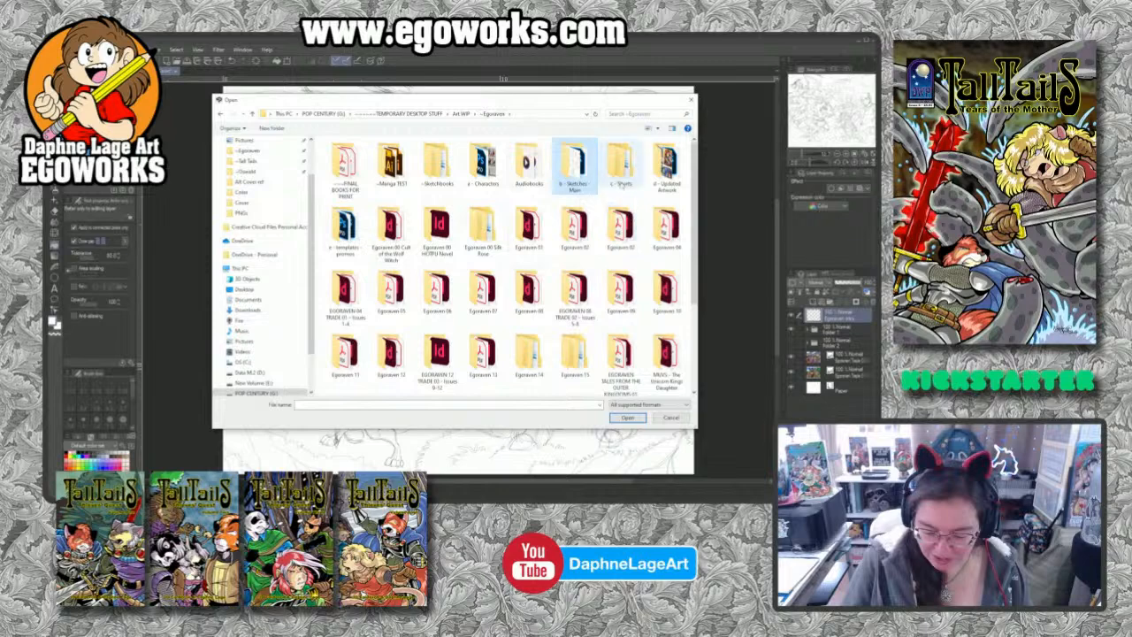
Step: Browse to the PNGs folder inside Updated Artwork and enlarge its thumbnails to extra large icons
{"action": "double_click", "coordinate": [666, 163]}
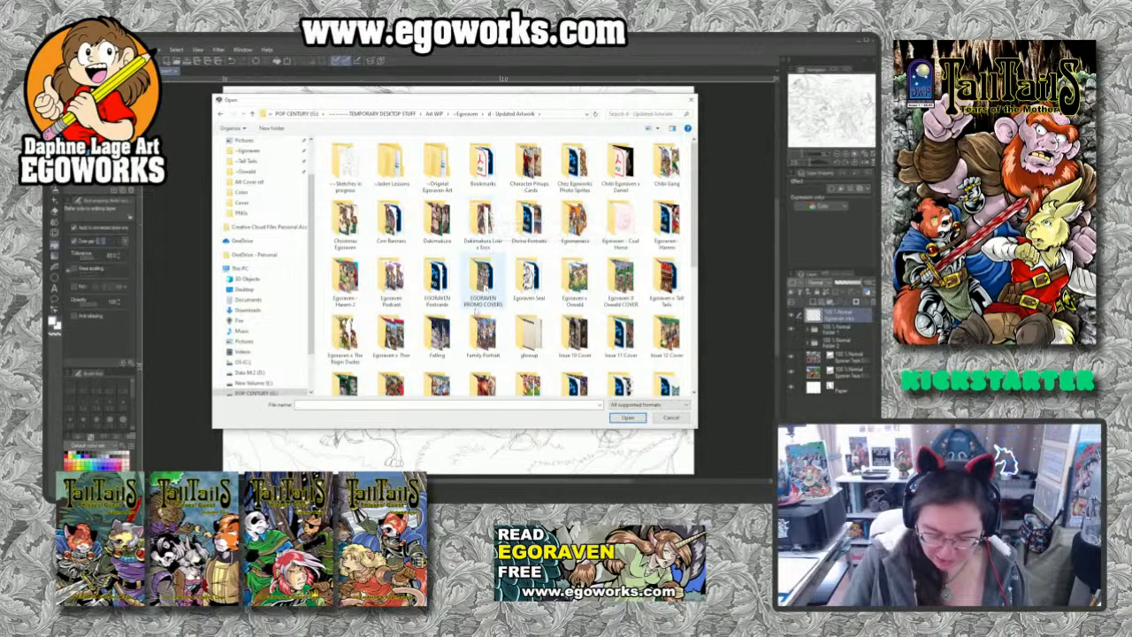
{"action": "scroll", "coordinate": [477, 311], "scroll_direction": "down", "scroll_amount": 3}
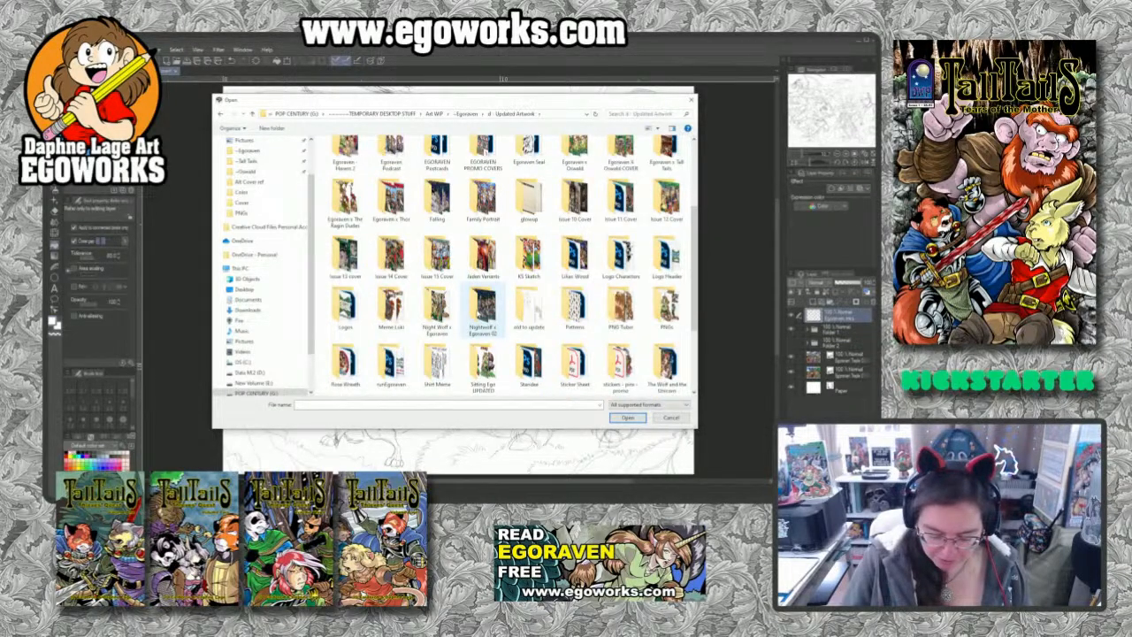
{"action": "double_click", "coordinate": [666, 305]}
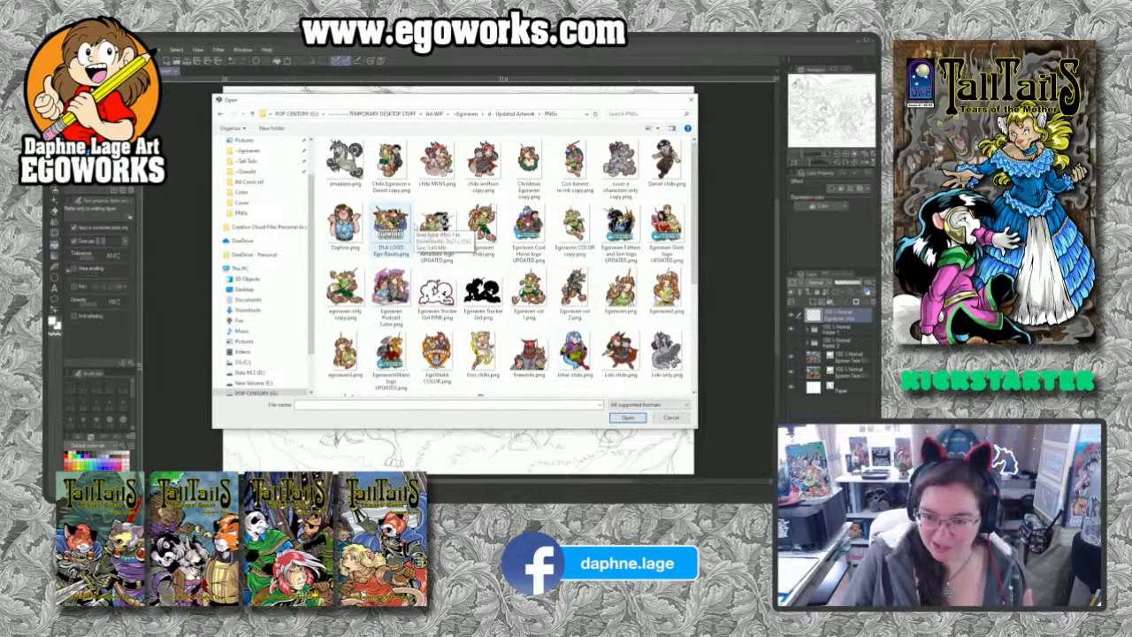
{"action": "scroll", "coordinate": [695, 314], "scroll_direction": "down", "scroll_amount": 2}
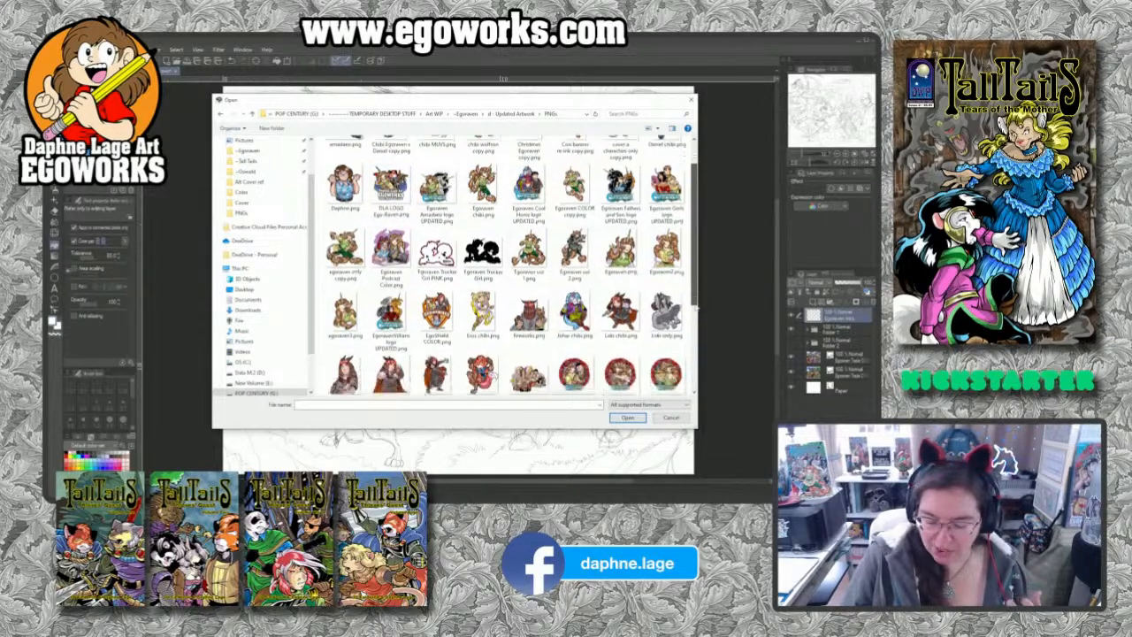
{"action": "scroll", "coordinate": [695, 318], "scroll_direction": "up", "scroll_amount": 1}
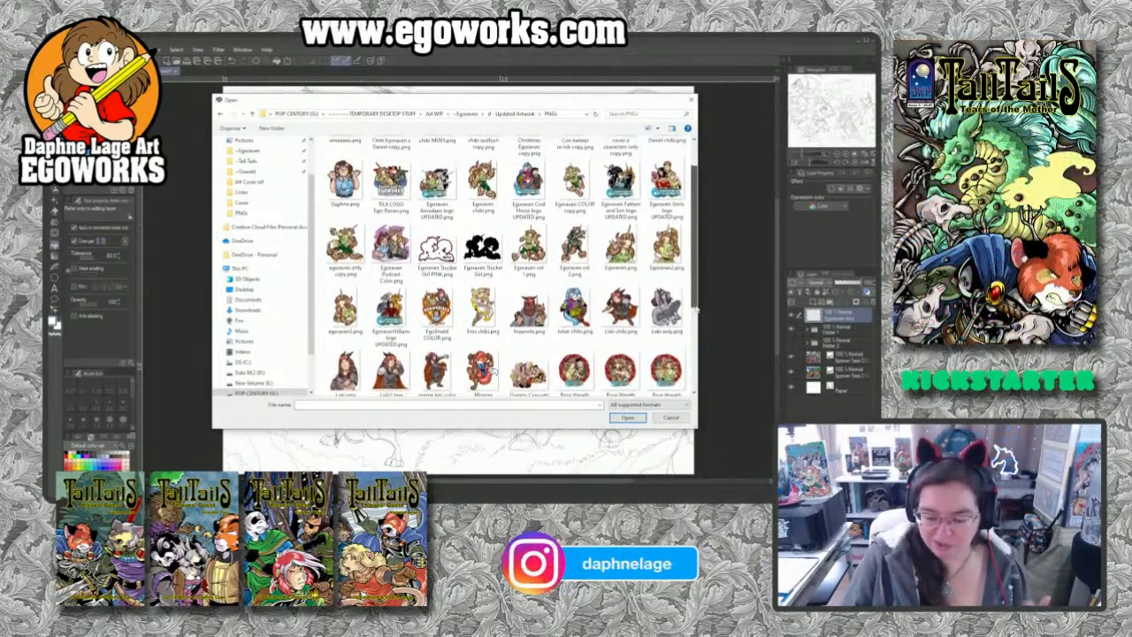
{"action": "right_click", "coordinate": [599, 283]}
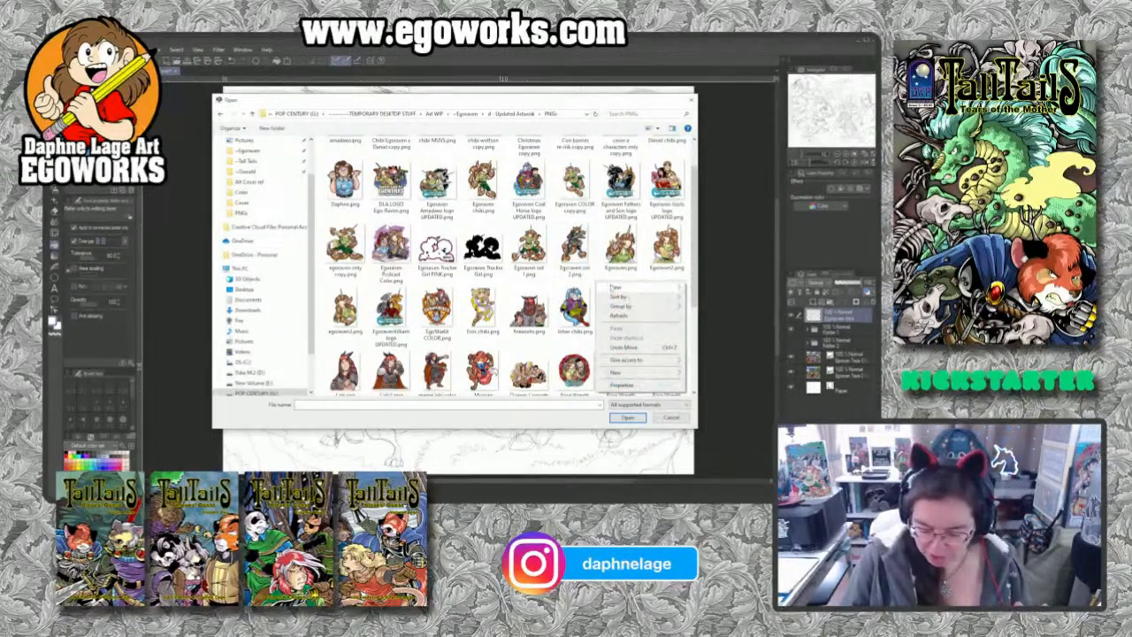
{"action": "mouse_move", "coordinate": [618, 288]}
{"action": "left_click", "coordinate": [717, 297]}
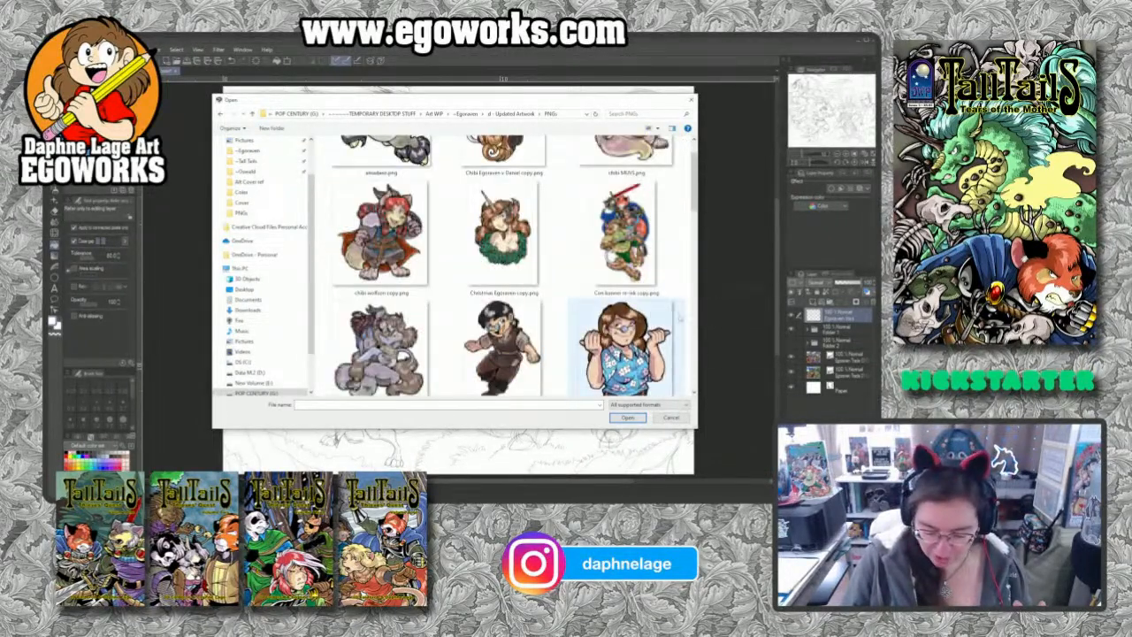
Step: Look through the character PNGs, select Egoraven vol 1.png to examine her design, and leave the file browser
{"action": "scroll", "coordinate": [651, 315], "scroll_direction": "up", "scroll_amount": 1}
{"action": "scroll", "coordinate": [397, 283], "scroll_direction": "up", "scroll_amount": 3}
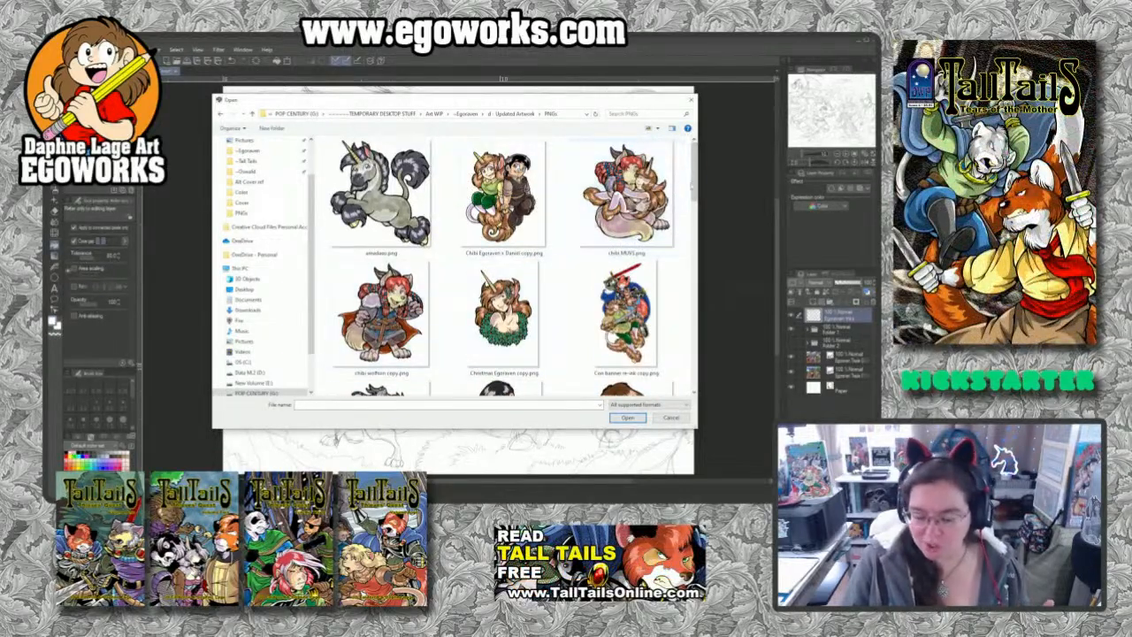
{"action": "scroll", "coordinate": [697, 201], "scroll_direction": "down", "scroll_amount": 3}
{"action": "left_click_drag", "start_coordinate": [696, 202], "coordinate": [695, 281]}
{"action": "left_click", "coordinate": [626, 235]}
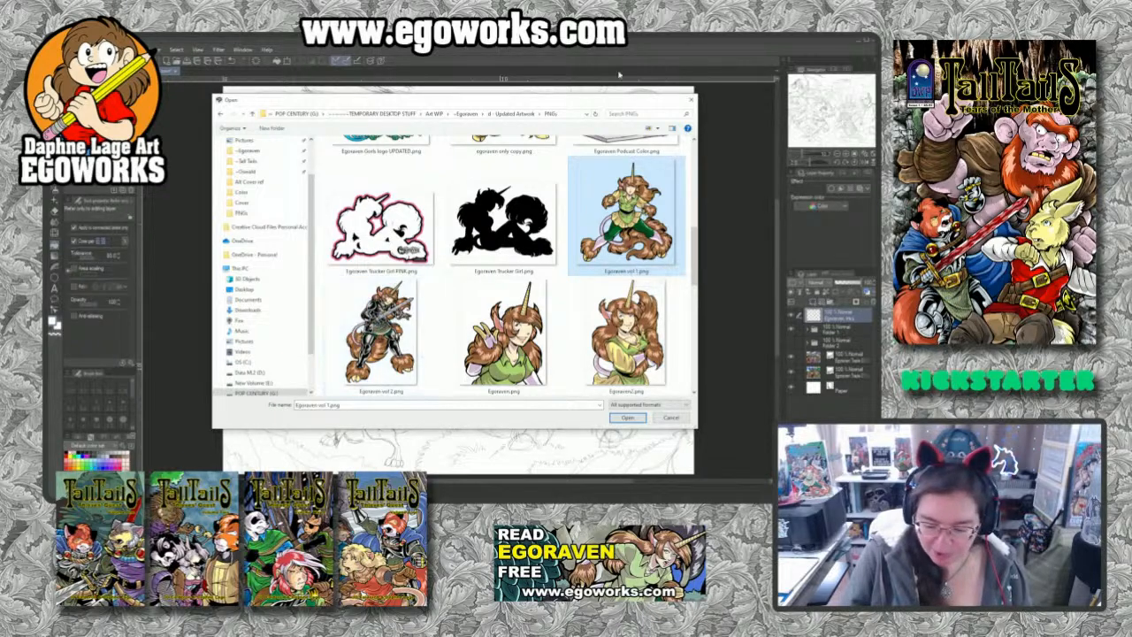
{"action": "left_click", "coordinate": [627, 417]}
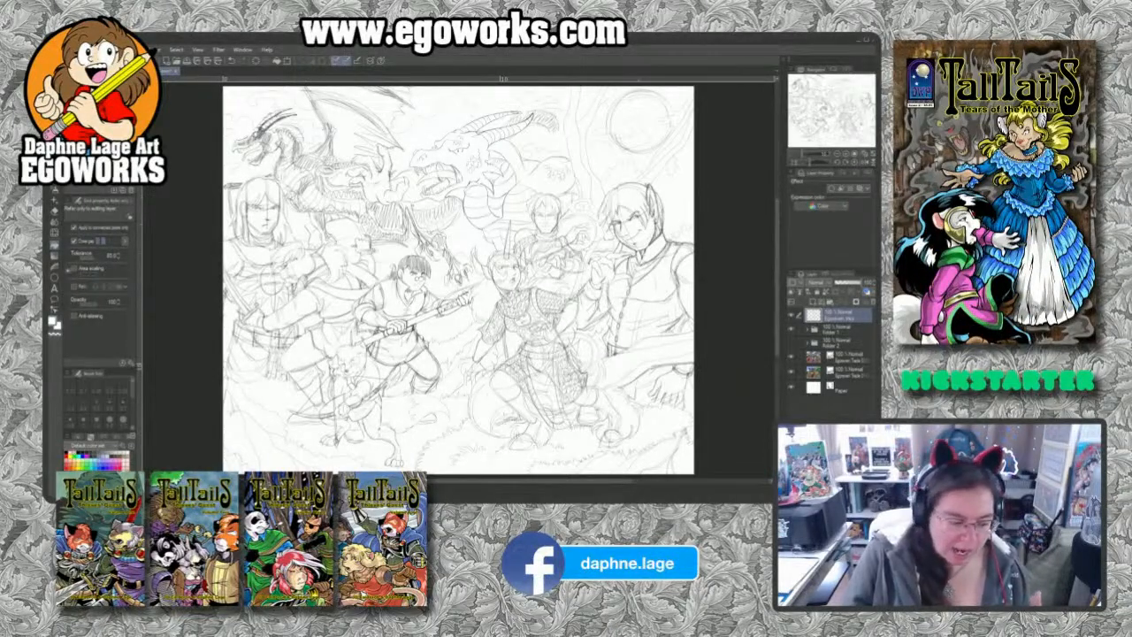
Step: Switch to the inking pen and set its brush size to 0.3
{"action": "key", "text": "slash"}
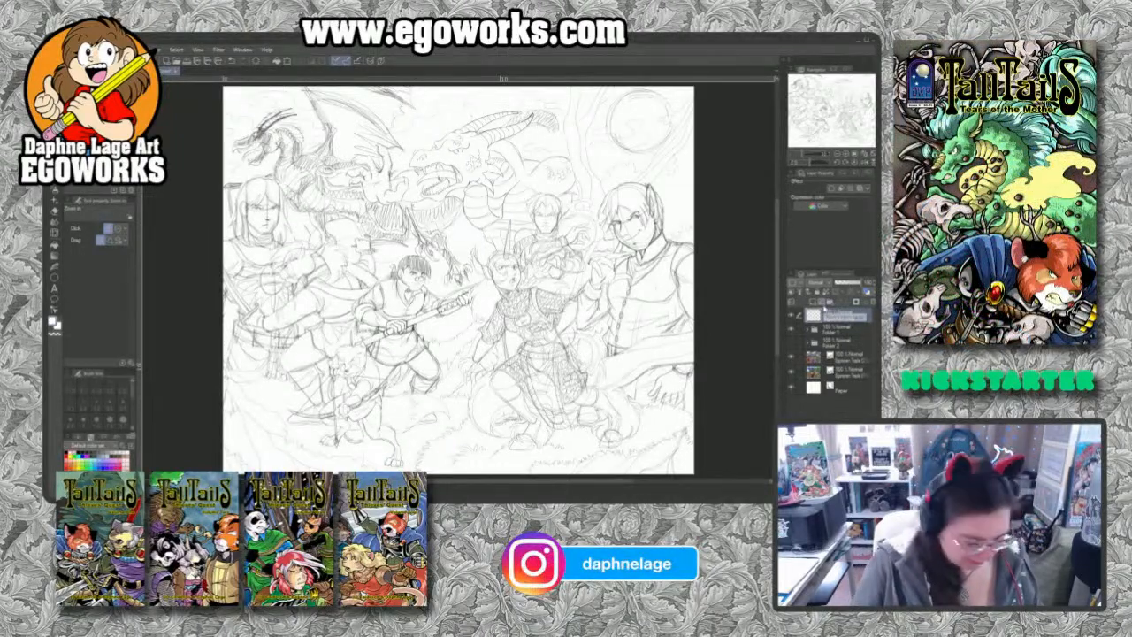
{"action": "key", "text": "p"}
{"action": "left_click", "coordinate": [72, 403]}
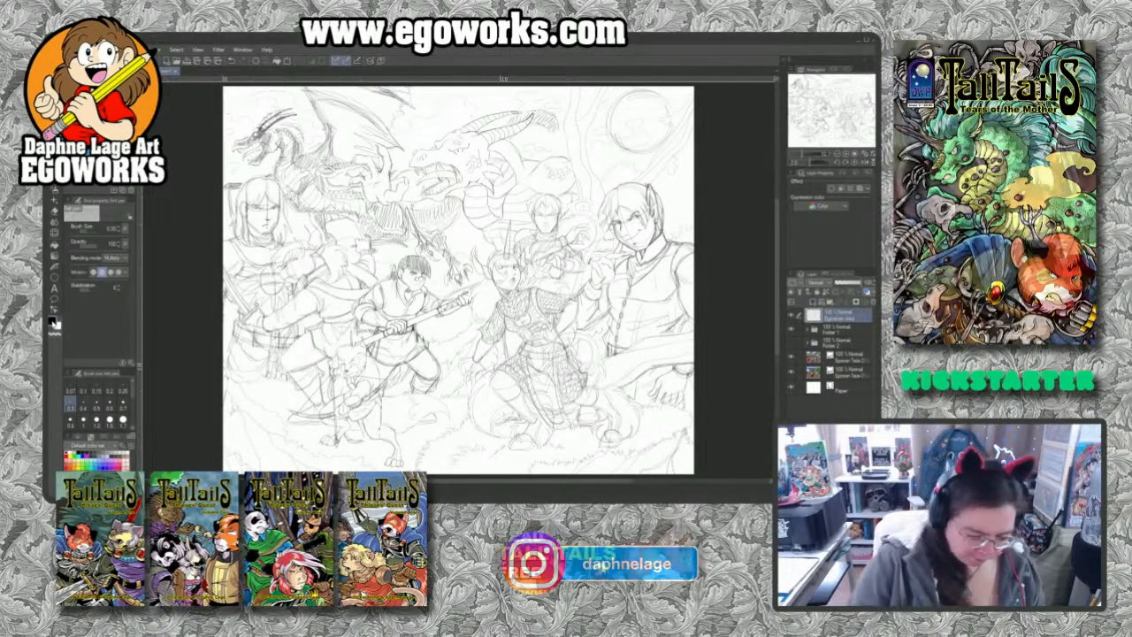
Step: Lower the opacity of Folder 1 to turn the pencil sketch into a faint guide, and hide both finished cover paintings
{"action": "key", "text": "ctrl+space"}
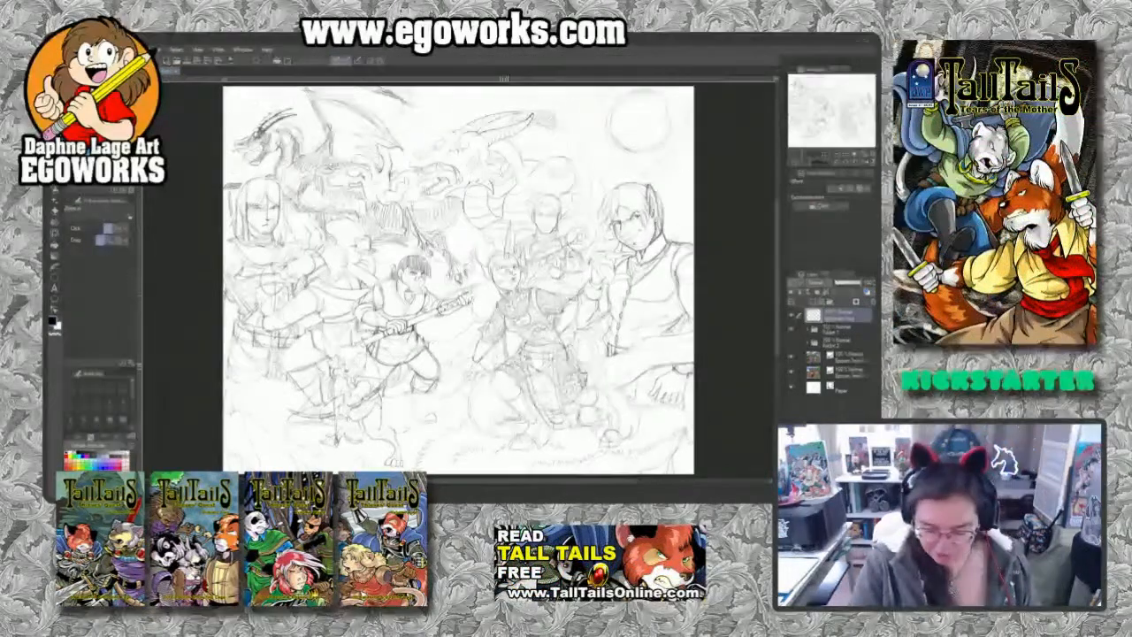
{"action": "left_click", "coordinate": [508, 243]}
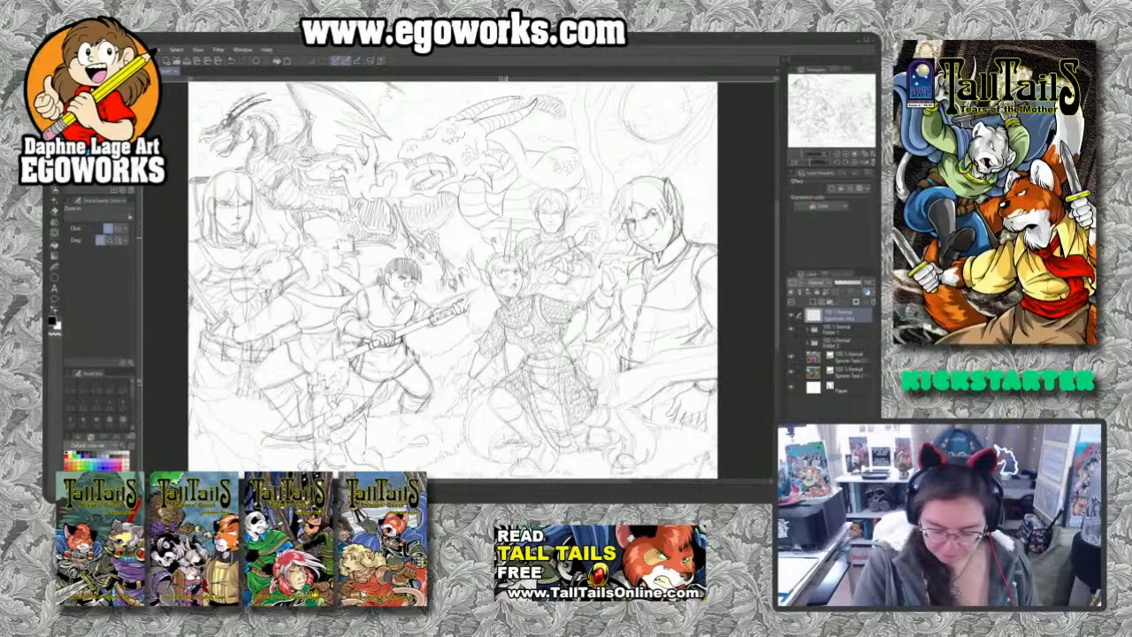
{"action": "left_click", "coordinate": [498, 243]}
{"action": "left_click", "coordinate": [498, 243]}
{"action": "left_click", "coordinate": [498, 243]}
{"action": "left_click", "coordinate": [502, 219], "text": "alt"}
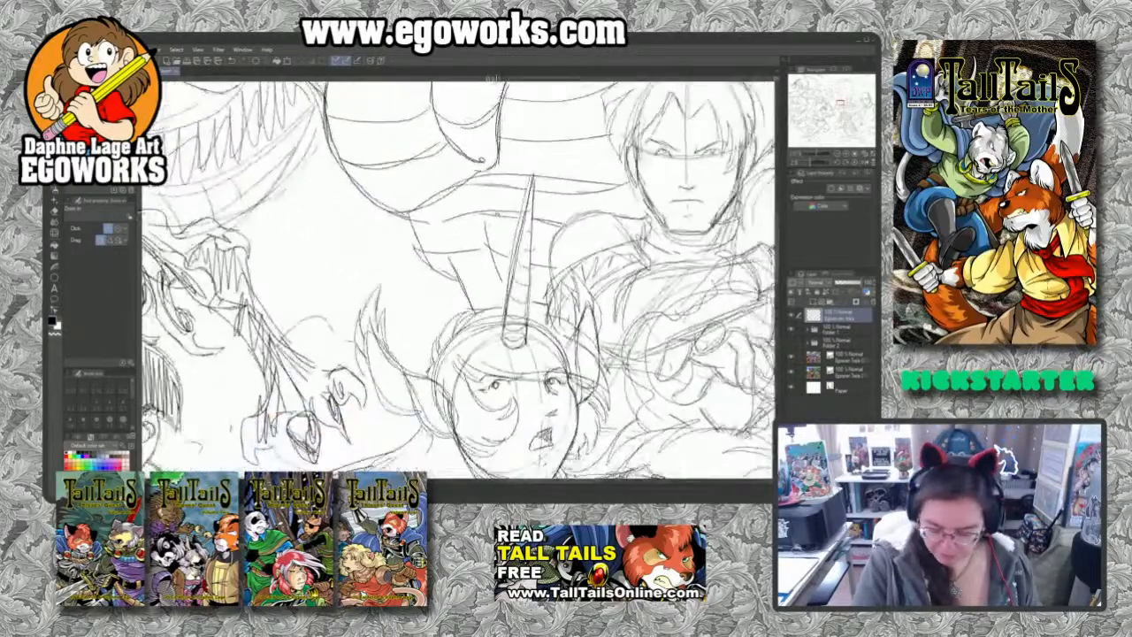
{"action": "left_click", "coordinate": [839, 329]}
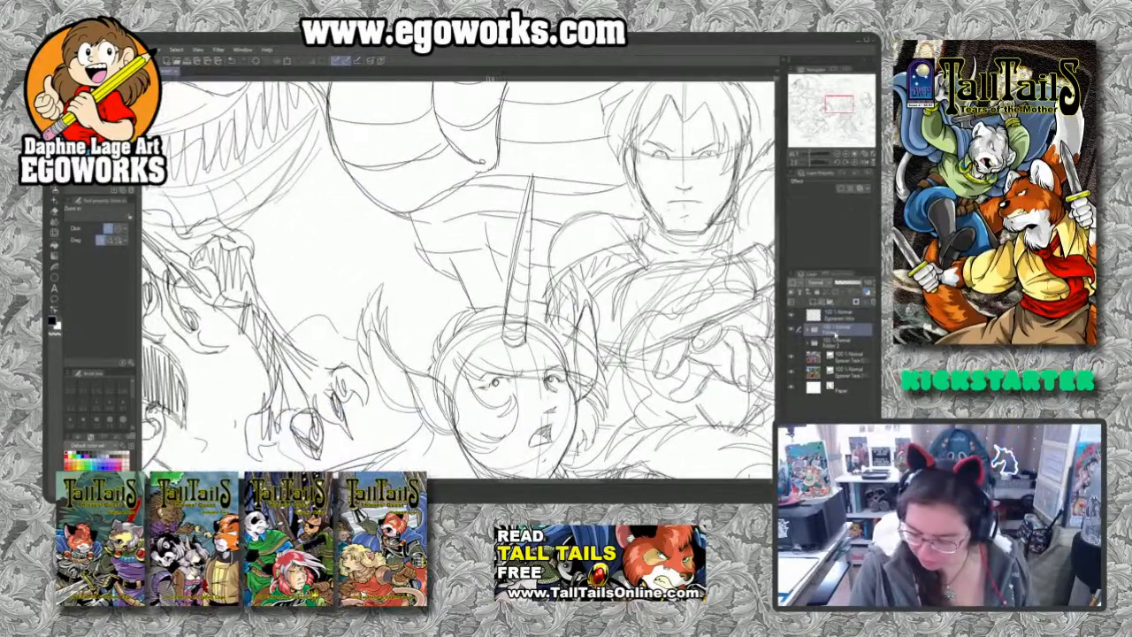
{"action": "left_click", "coordinate": [860, 293]}
{"action": "left_click", "coordinate": [862, 291]}
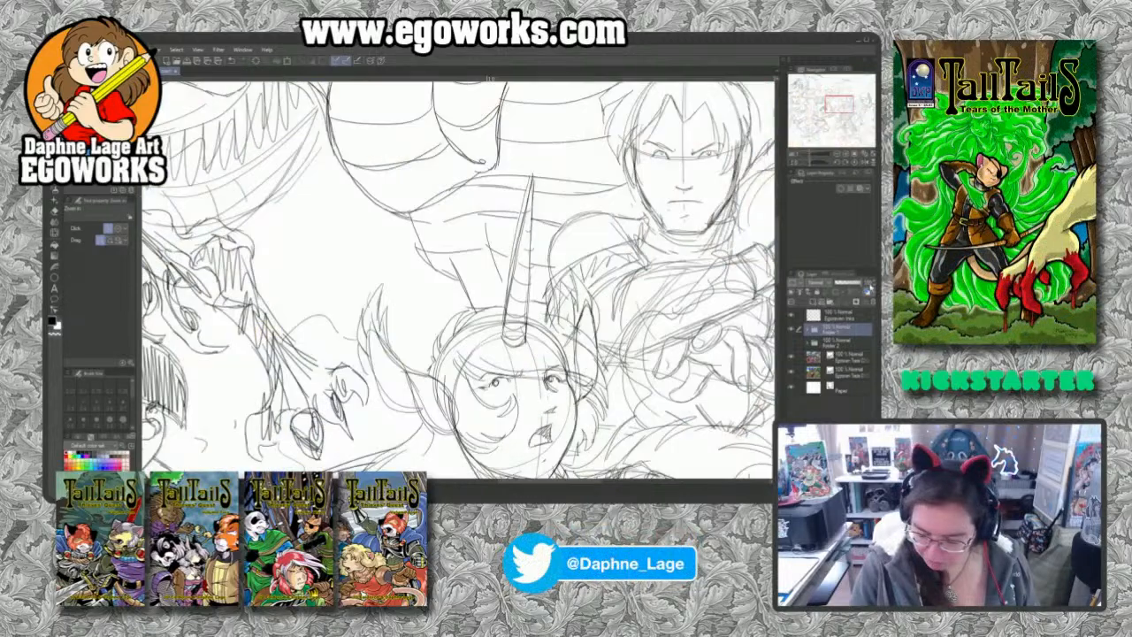
{"action": "left_click_drag", "start_coordinate": [865, 290], "coordinate": [838, 282]}
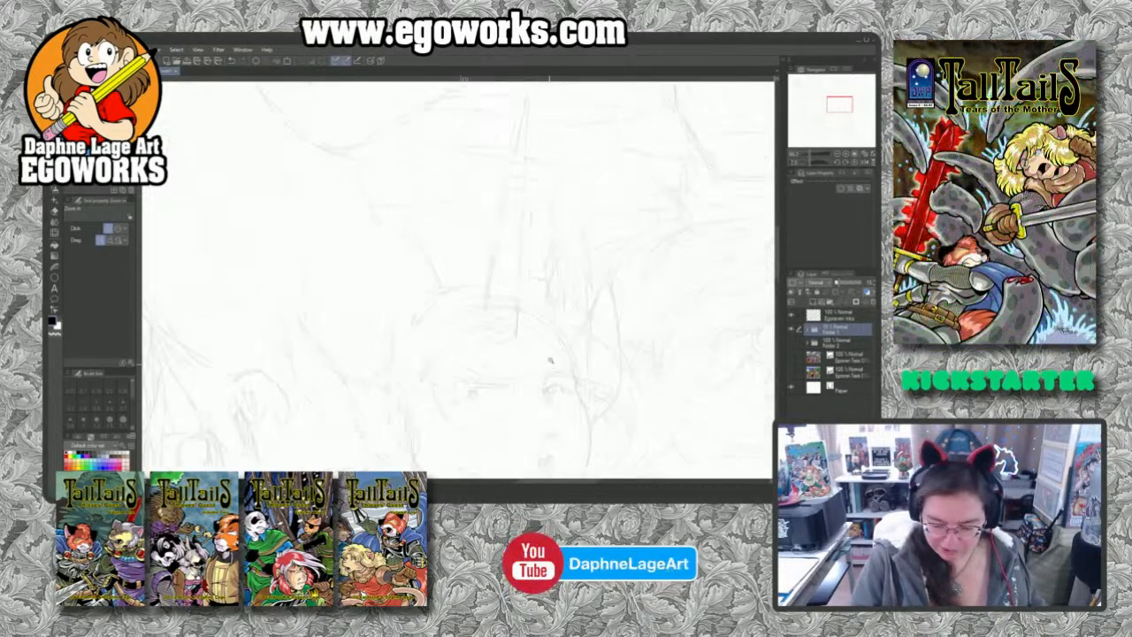
Step: Ink the two long sides and rounded tip of the unicorn girl's horn on the topmost inks layer
{"action": "scroll", "coordinate": [549, 360], "scroll_direction": "up", "scroll_amount": 2}
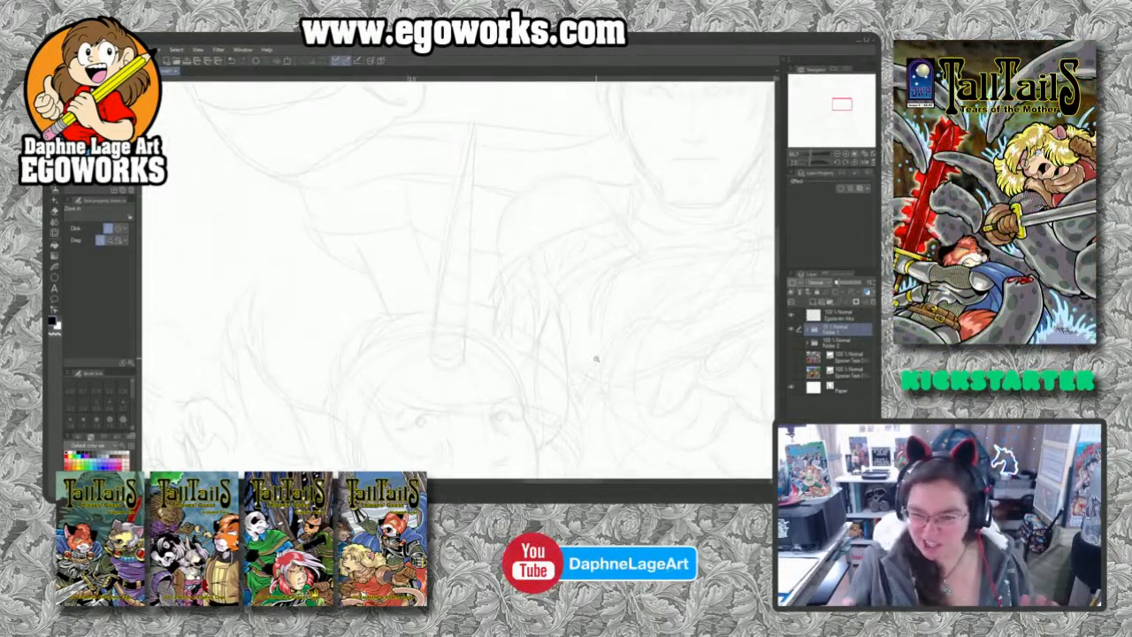
{"action": "left_click", "coordinate": [828, 315]}
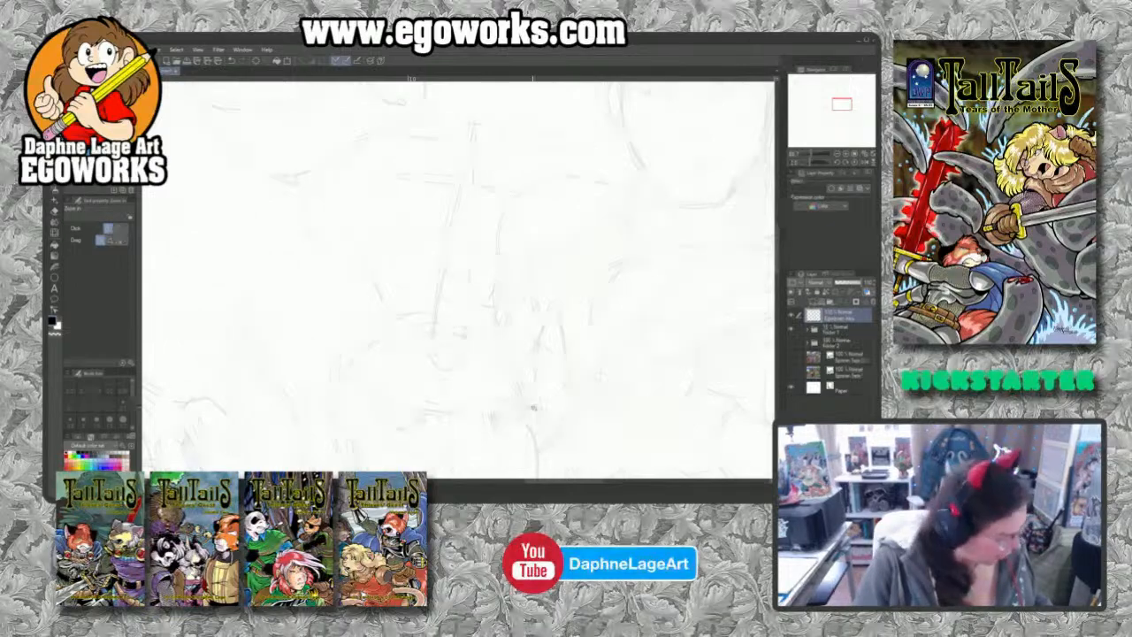
{"action": "key", "text": "p"}
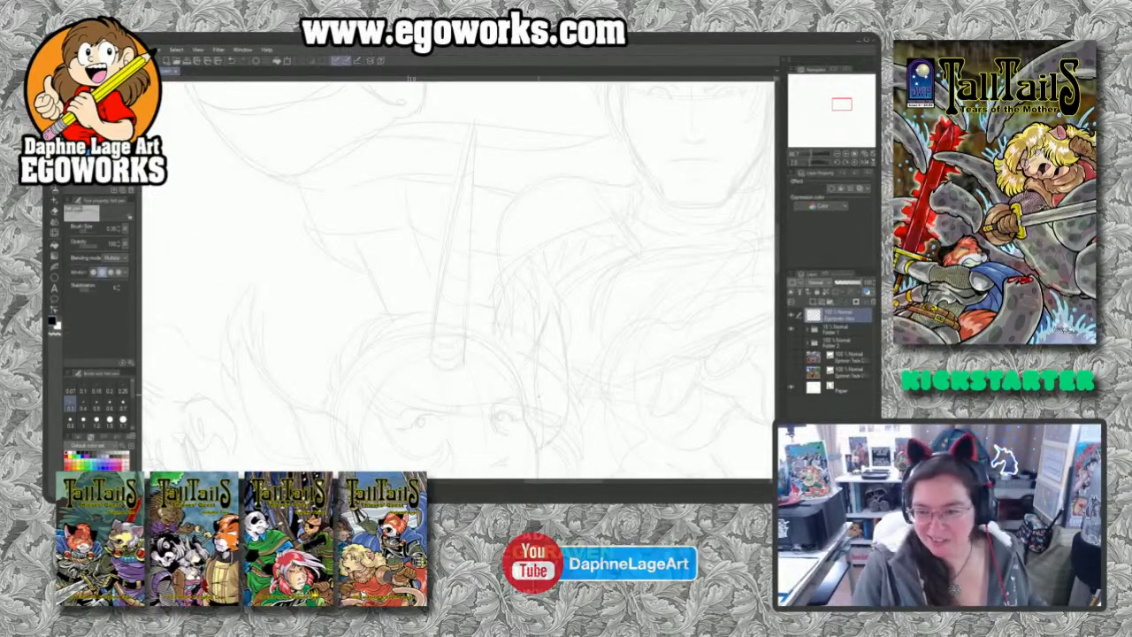
{"action": "scroll", "coordinate": [598, 342], "scroll_direction": "up", "scroll_amount": 2}
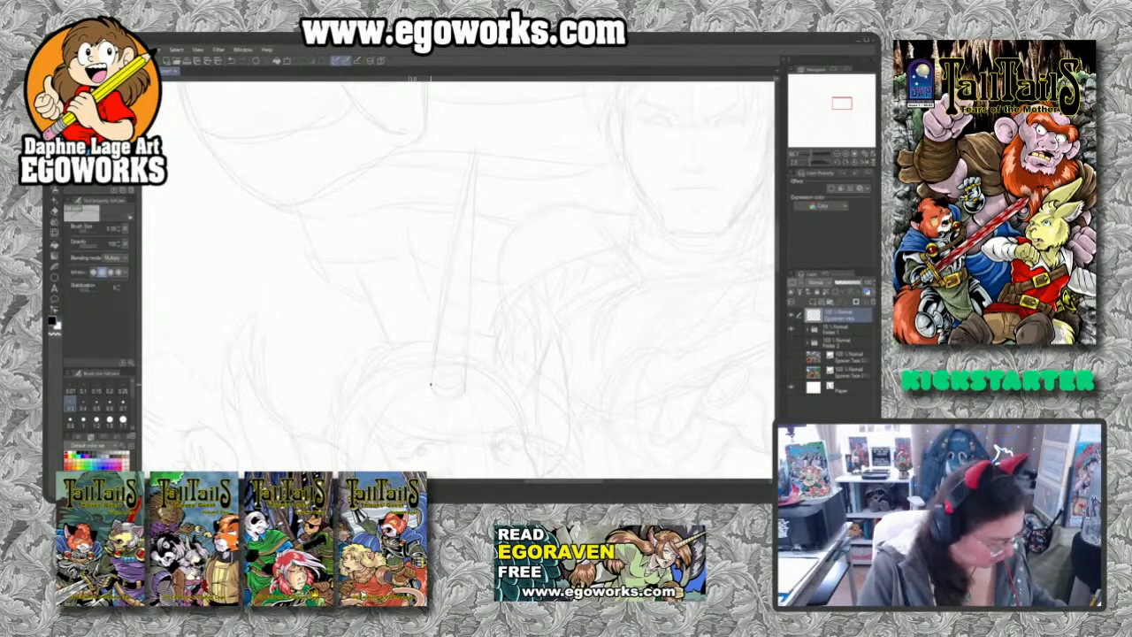
{"action": "mouse_move", "coordinate": [430, 385]}
{"action": "left_mouse_down"}
{"action": "mouse_move", "coordinate": [475, 153]}
{"action": "mouse_move", "coordinate": [466, 393]}
{"action": "left_mouse_up"}
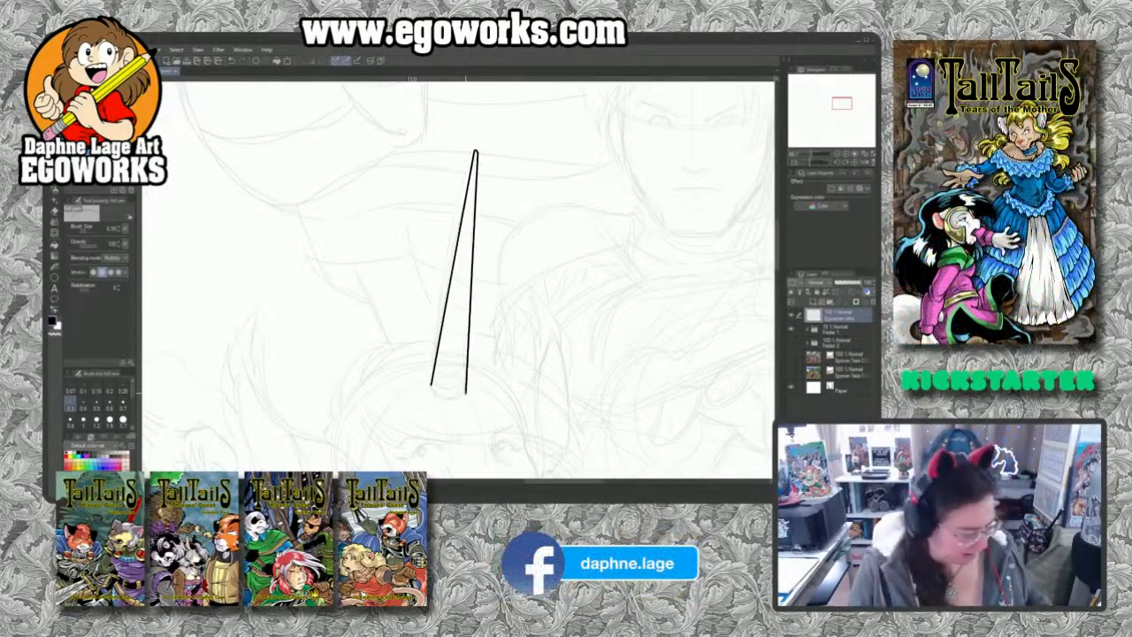
Step: Rotate the canvas to lay the horn sideways and ink its curved base with a small flick at each end
{"action": "left_click_drag", "start_coordinate": [606, 450], "coordinate": [651, 163]}
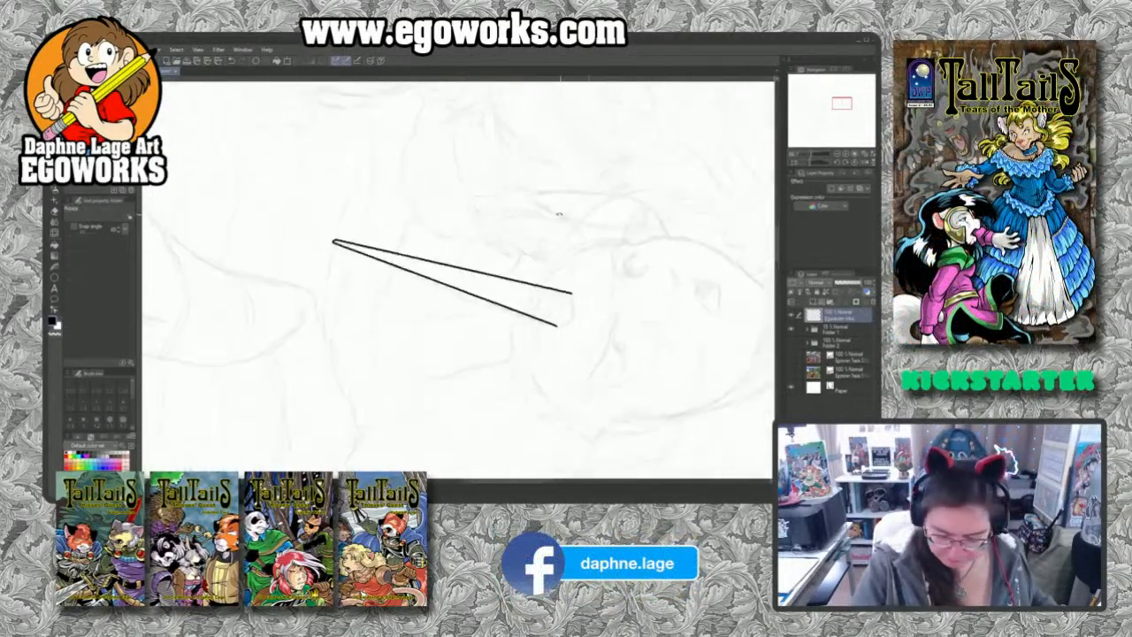
{"action": "key", "text": "ctrl+space"}
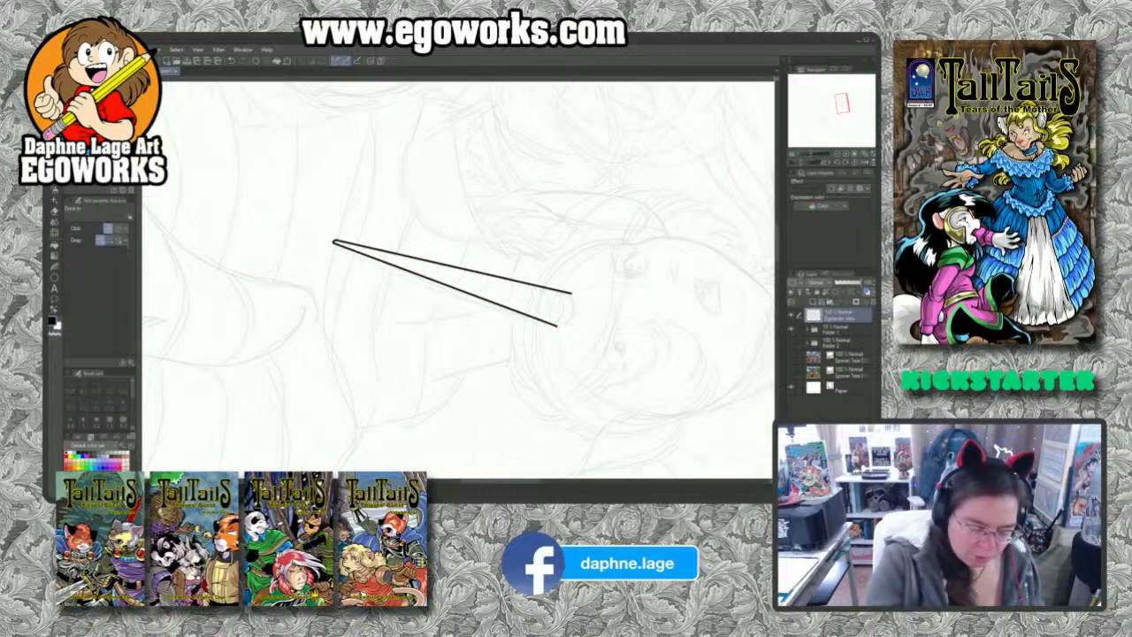
{"action": "left_click", "coordinate": [598, 331]}
{"action": "left_click", "coordinate": [599, 330]}
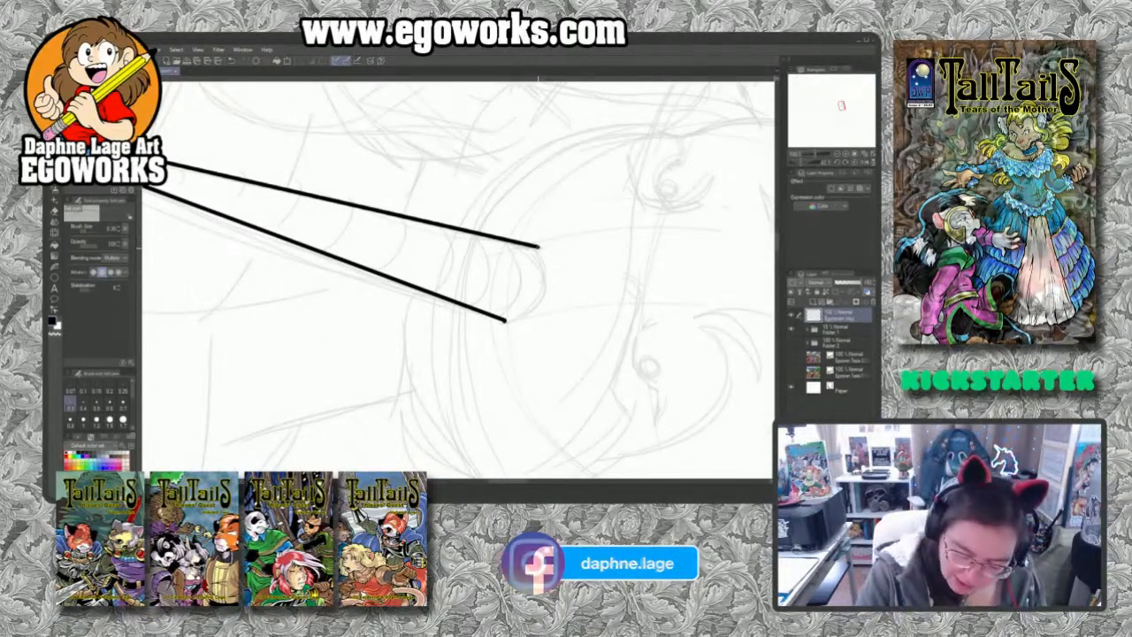
{"action": "mouse_move", "coordinate": [536, 238]}
{"action": "left_mouse_down"}
{"action": "mouse_move", "coordinate": [543, 304]}
{"action": "mouse_move", "coordinate": [502, 336]}
{"action": "mouse_move", "coordinate": [507, 322]}
{"action": "left_mouse_up"}
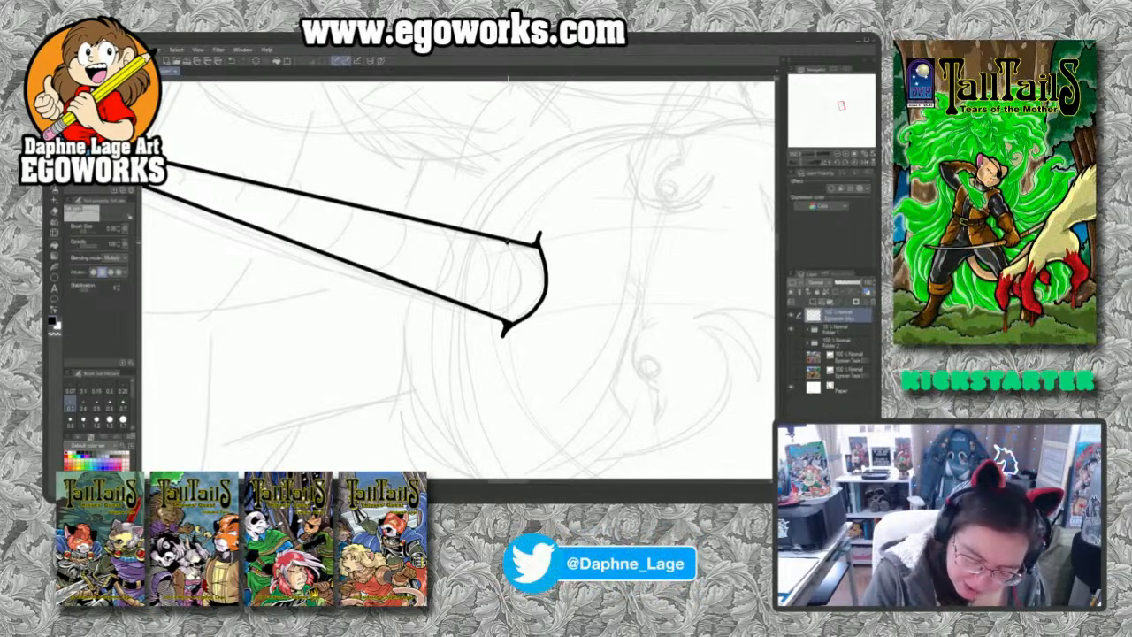
Step: Ink the first curved ridge across the horn just above its base, replacing the short first stroke with a full-width one
{"action": "mouse_move", "coordinate": [511, 240]}
{"action": "left_mouse_down"}
{"action": "mouse_move", "coordinate": [513, 274]}
{"action": "mouse_move", "coordinate": [495, 297]}
{"action": "left_mouse_up"}
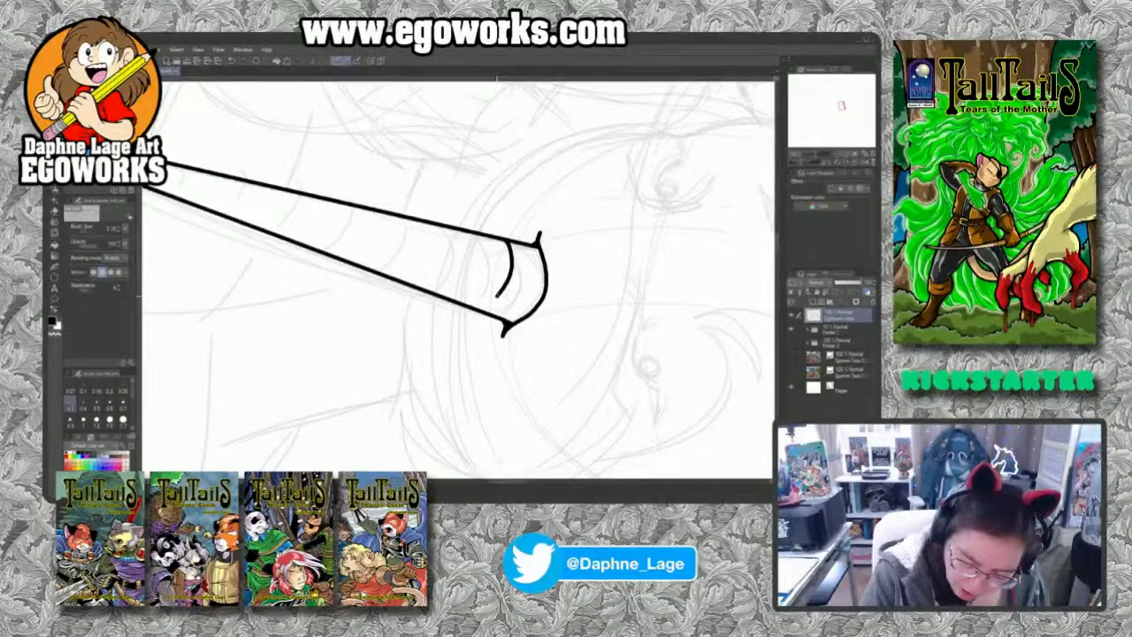
{"action": "key", "text": "ctrl+z"}
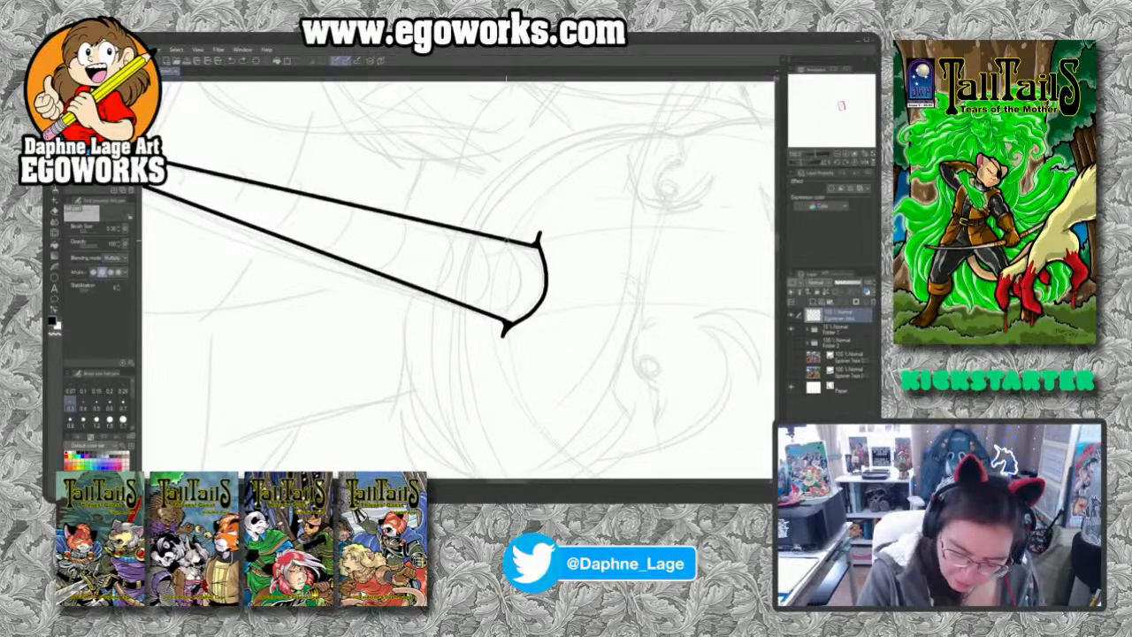
{"action": "mouse_move", "coordinate": [506, 238]}
{"action": "left_mouse_down"}
{"action": "mouse_move", "coordinate": [513, 277]}
{"action": "mouse_move", "coordinate": [486, 314]}
{"action": "left_mouse_up"}
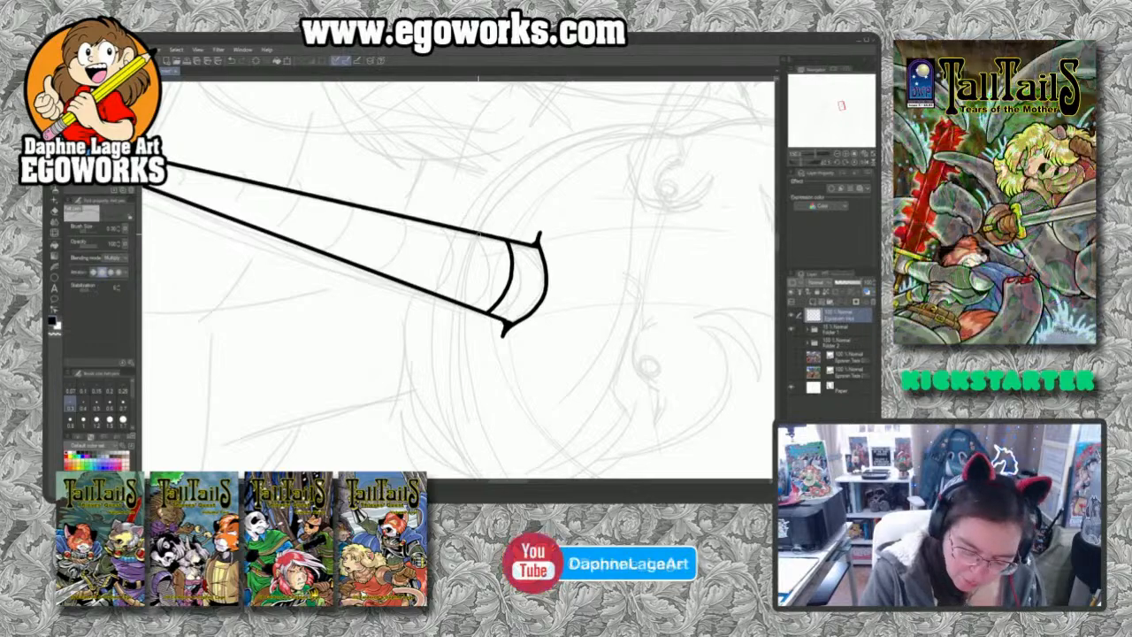
Step: Ink three more curved ridges across the horn, working from the base toward the tip and redoing the misplaced middle one
{"action": "mouse_move", "coordinate": [477, 233]}
{"action": "left_mouse_down"}
{"action": "mouse_move", "coordinate": [479, 271]}
{"action": "mouse_move", "coordinate": [455, 304]}
{"action": "left_mouse_up"}
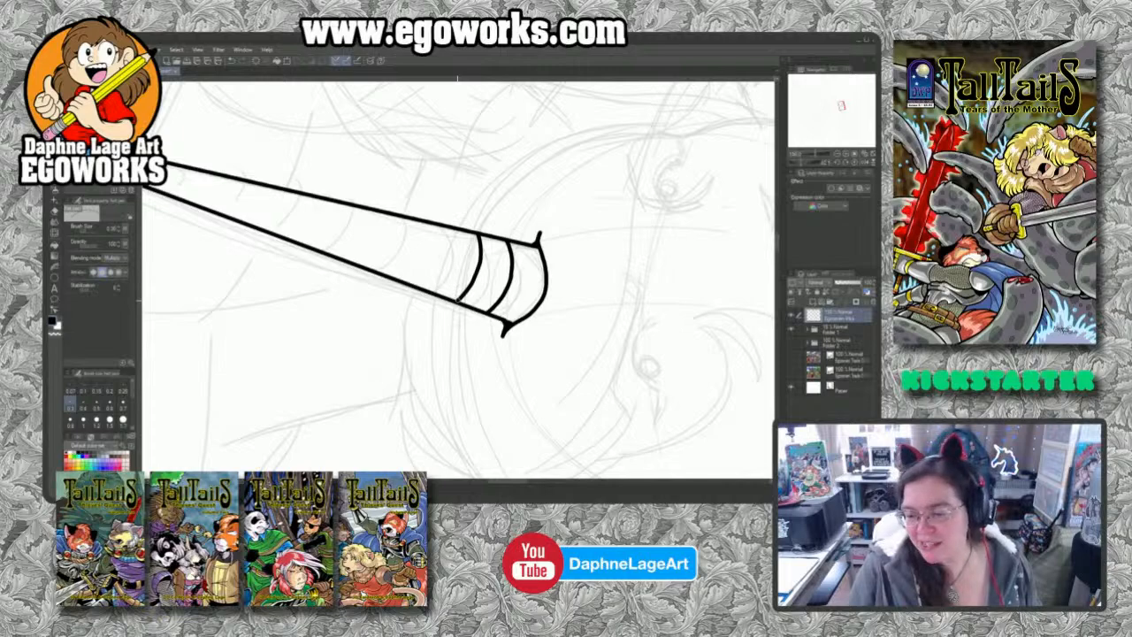
{"action": "left_click_drag", "start_coordinate": [561, 343], "coordinate": [641, 372]}
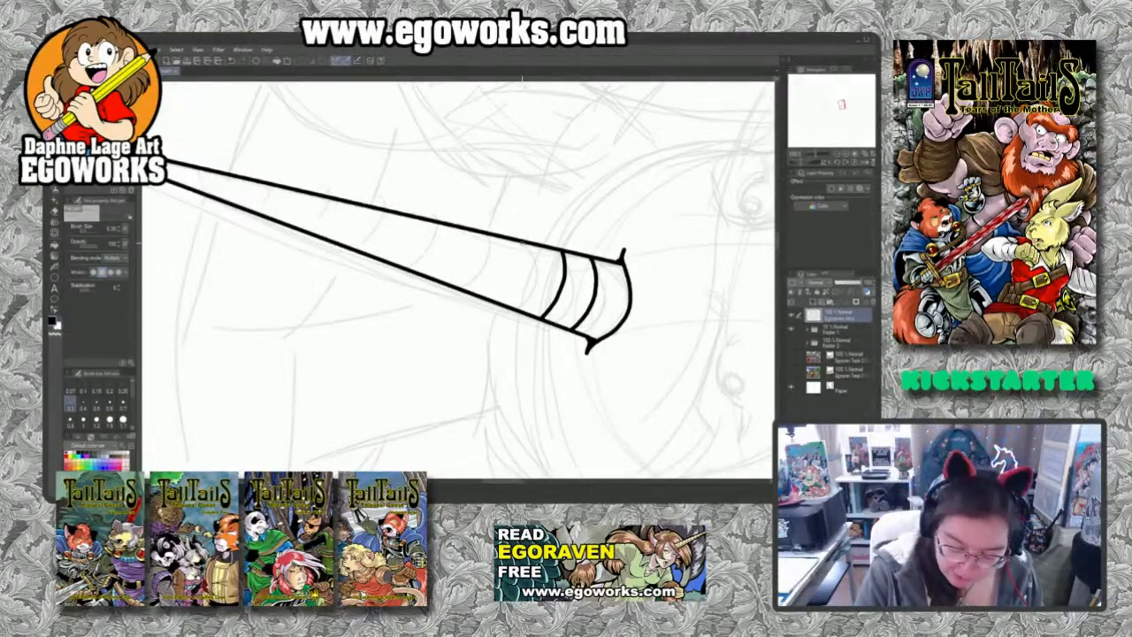
{"action": "left_click_drag", "start_coordinate": [524, 242], "coordinate": [497, 305]}
{"action": "key", "text": "ctrl+z"}
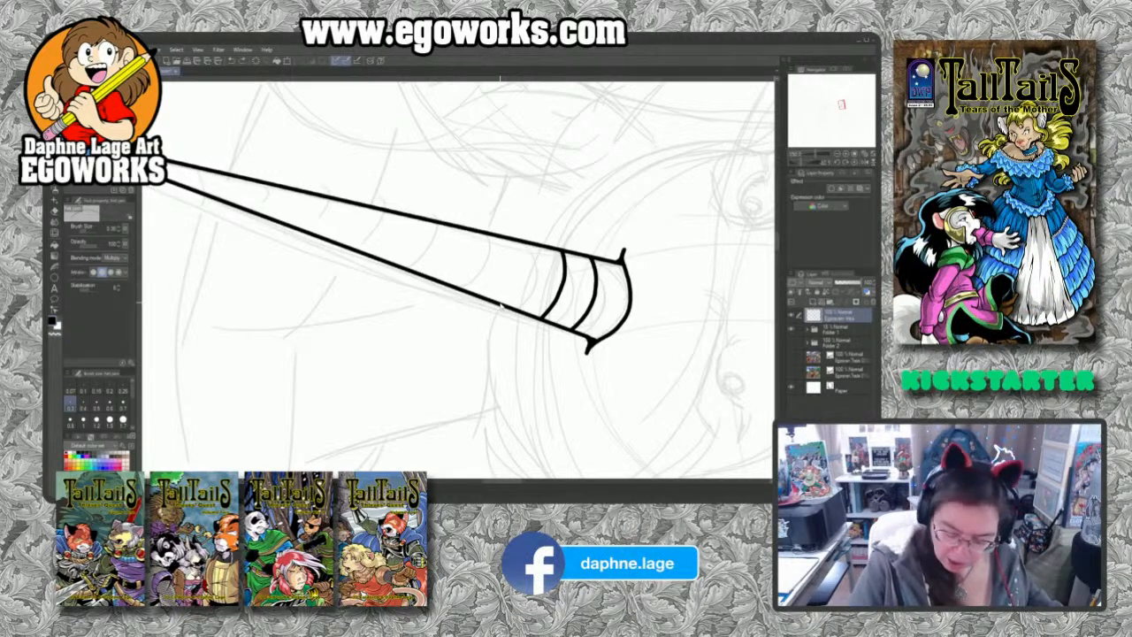
{"action": "mouse_move", "coordinate": [527, 242]}
{"action": "left_mouse_down"}
{"action": "mouse_move", "coordinate": [523, 285]}
{"action": "mouse_move", "coordinate": [505, 307]}
{"action": "left_mouse_up"}
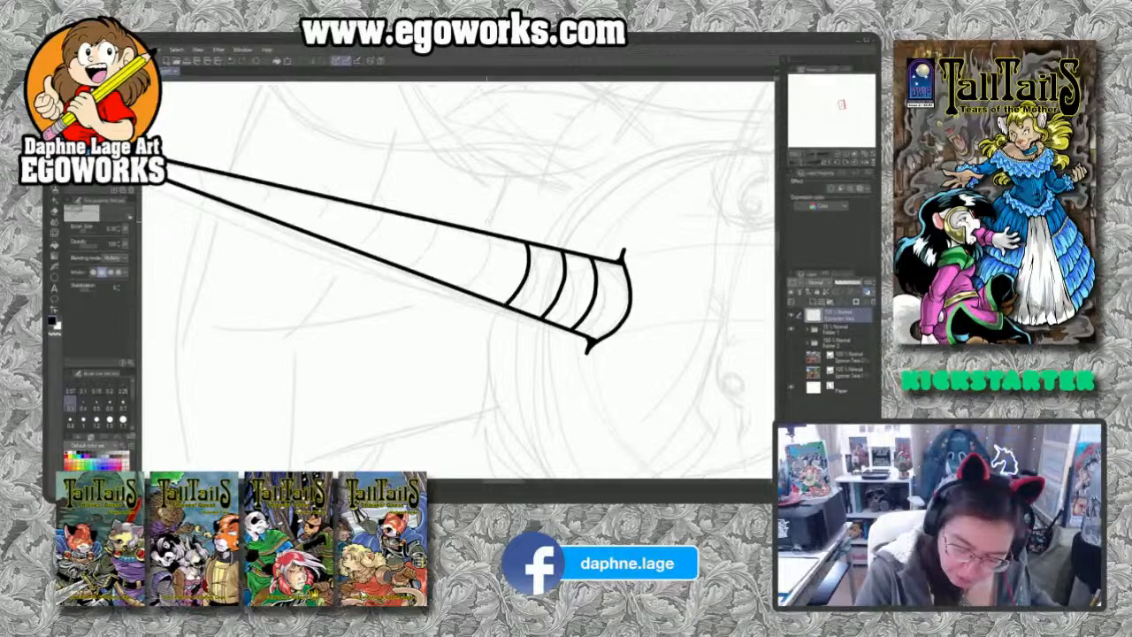
{"action": "mouse_move", "coordinate": [483, 233]}
{"action": "left_mouse_down"}
{"action": "mouse_move", "coordinate": [483, 265]}
{"action": "mouse_move", "coordinate": [467, 289]}
{"action": "left_mouse_up"}
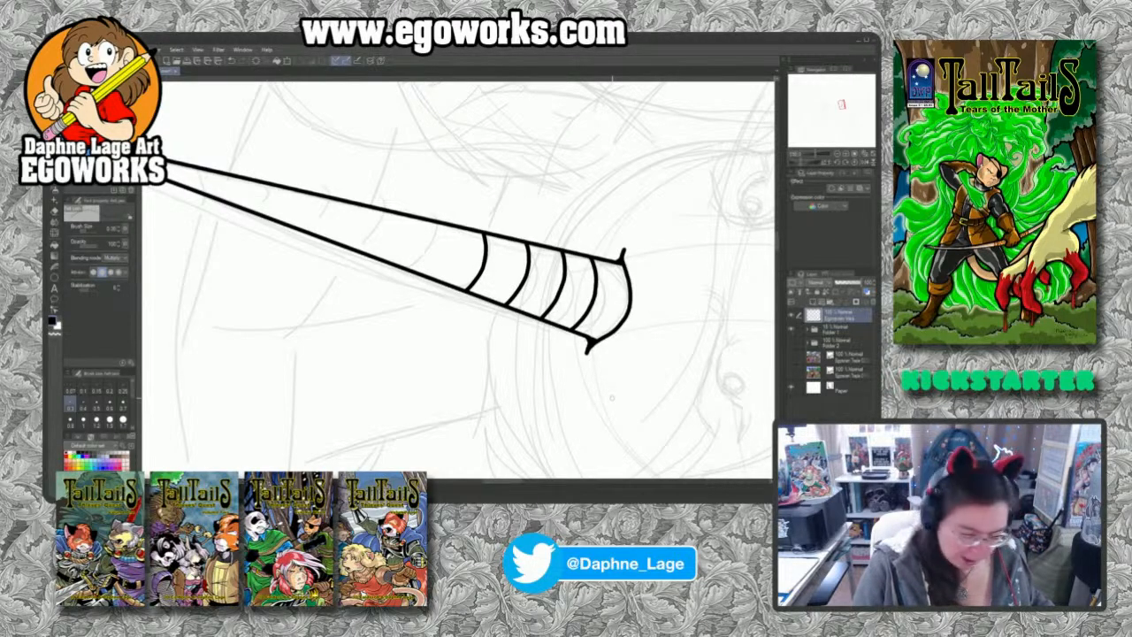
Step: Tilt the canvas so the horn slopes upward to its base and ink three further ridges along its middle section
{"action": "key", "text": "r"}
{"action": "left_click_drag", "start_coordinate": [622, 422], "coordinate": [673, 301]}
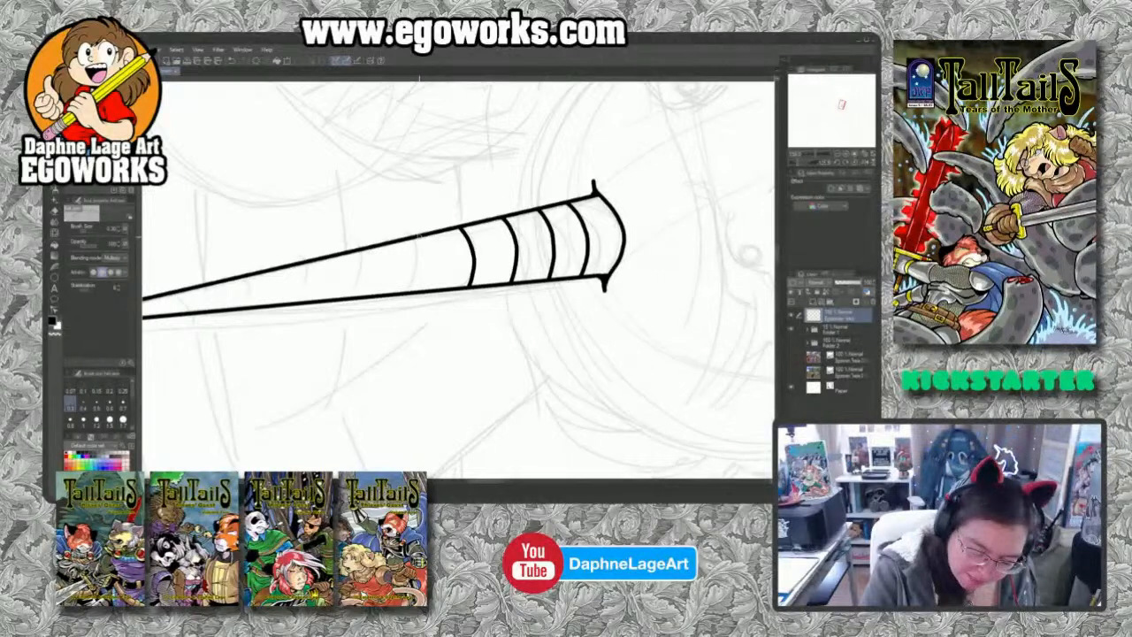
{"action": "left_click_drag", "start_coordinate": [419, 235], "coordinate": [428, 292]}
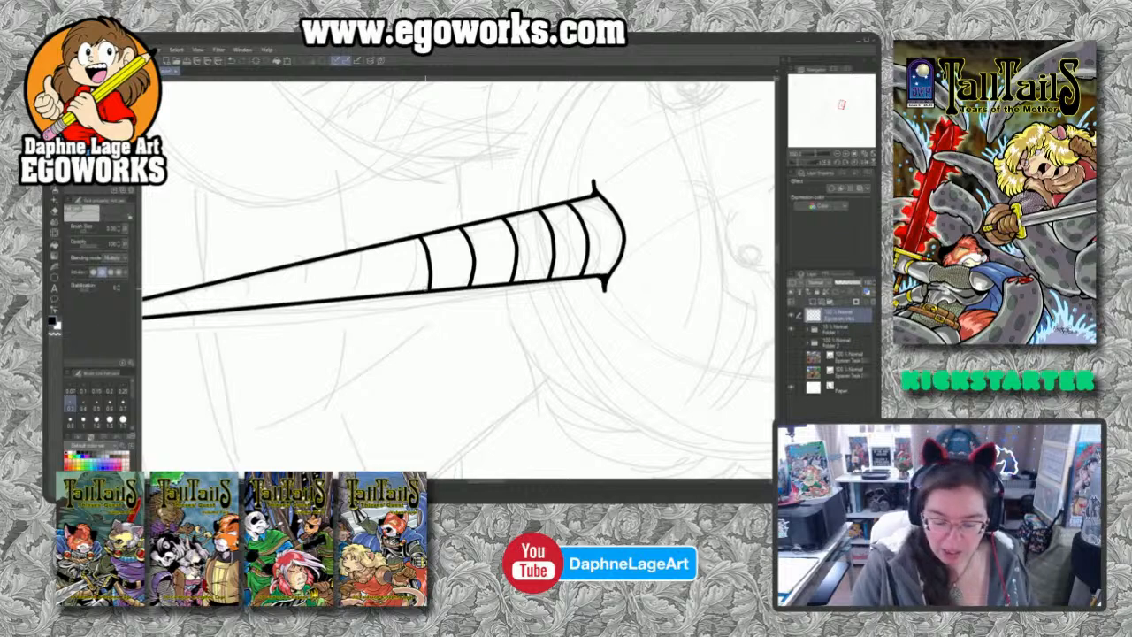
{"action": "left_click_drag", "start_coordinate": [487, 397], "coordinate": [589, 389]}
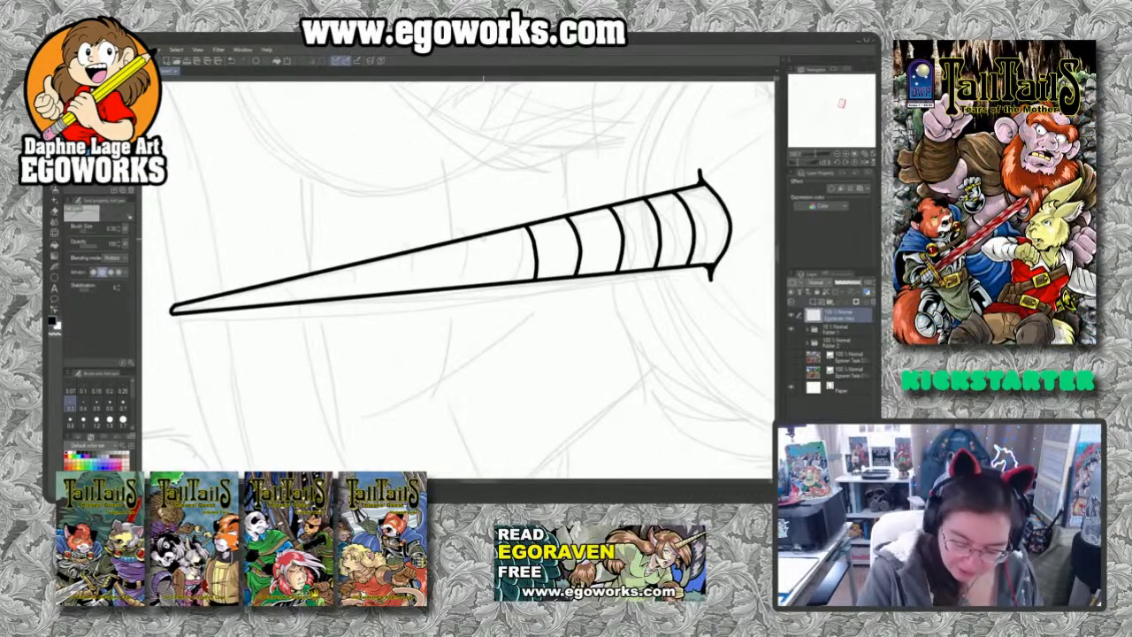
{"action": "left_click_drag", "start_coordinate": [481, 234], "coordinate": [486, 285]}
{"action": "left_click_drag", "start_coordinate": [443, 241], "coordinate": [448, 290]}
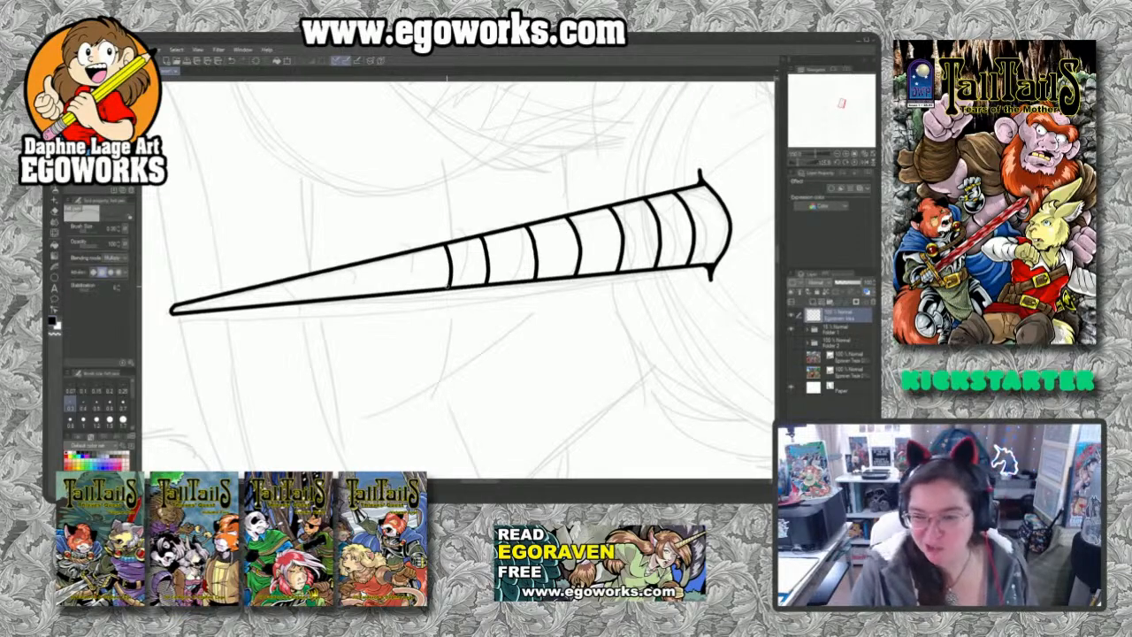
Step: Ink the last six ridges across the narrow end of the horn, making them shorter toward the tip
{"action": "left_click_drag", "start_coordinate": [547, 358], "coordinate": [617, 358]}
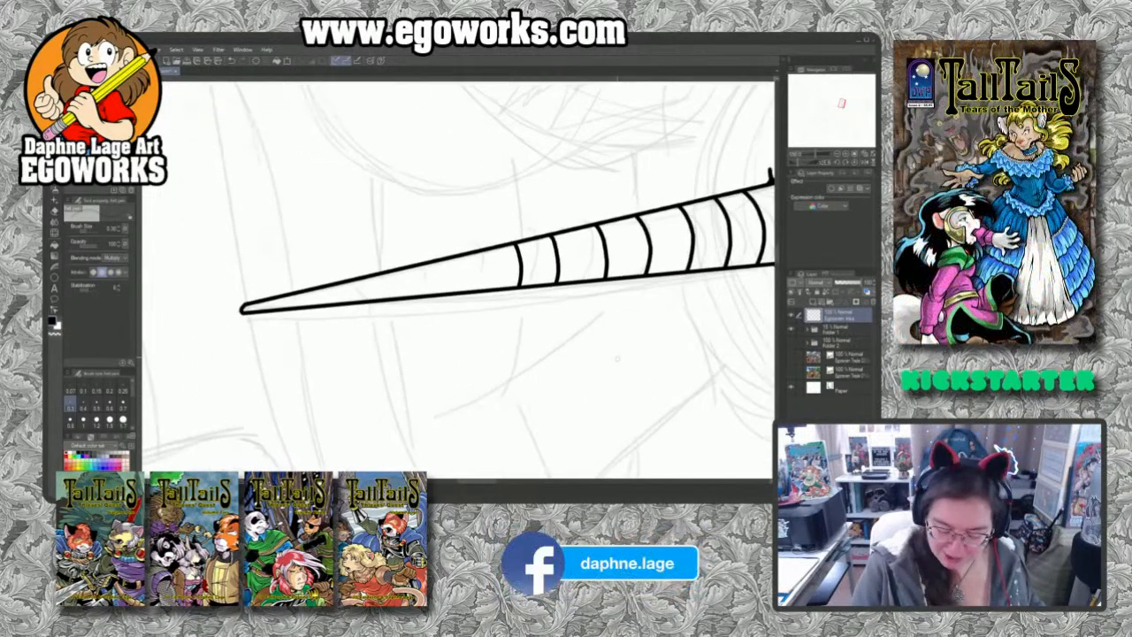
{"action": "left_click_drag", "start_coordinate": [483, 250], "coordinate": [491, 292]}
{"action": "mouse_move", "coordinate": [446, 256]}
{"action": "left_mouse_down"}
{"action": "mouse_move", "coordinate": [456, 293]}
{"action": "mouse_move", "coordinate": [421, 281]}
{"action": "mouse_move", "coordinate": [424, 295]}
{"action": "mouse_move", "coordinate": [387, 298]}
{"action": "left_mouse_up"}
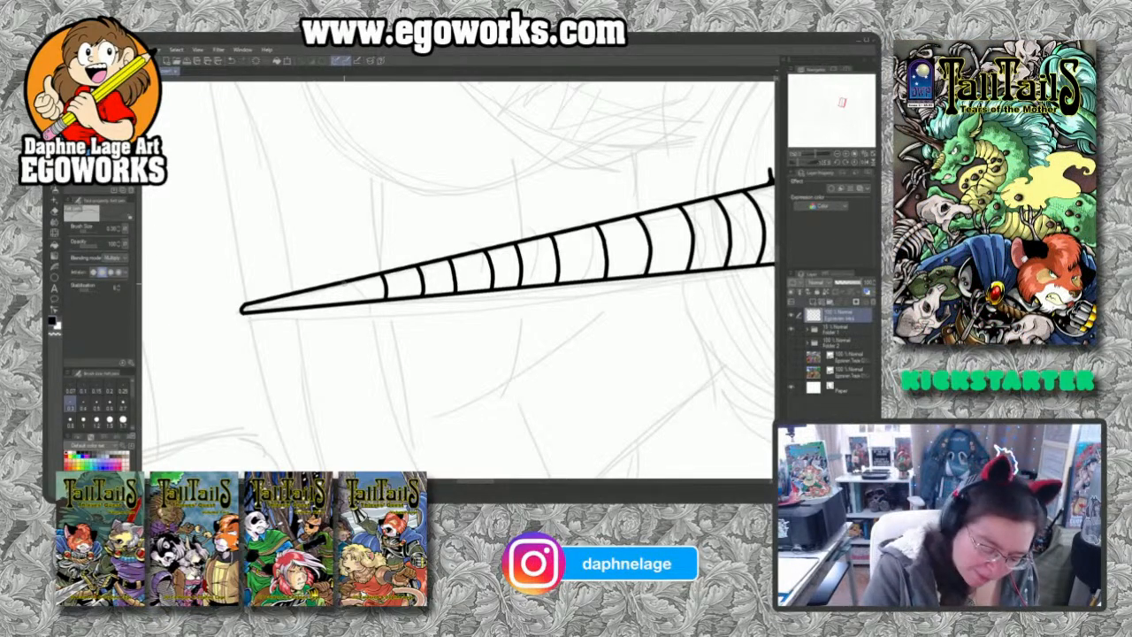
{"action": "mouse_move", "coordinate": [341, 280]}
{"action": "left_mouse_down"}
{"action": "mouse_move", "coordinate": [351, 303]}
{"action": "mouse_move", "coordinate": [302, 296]}
{"action": "mouse_move", "coordinate": [307, 309]}
{"action": "left_mouse_up"}
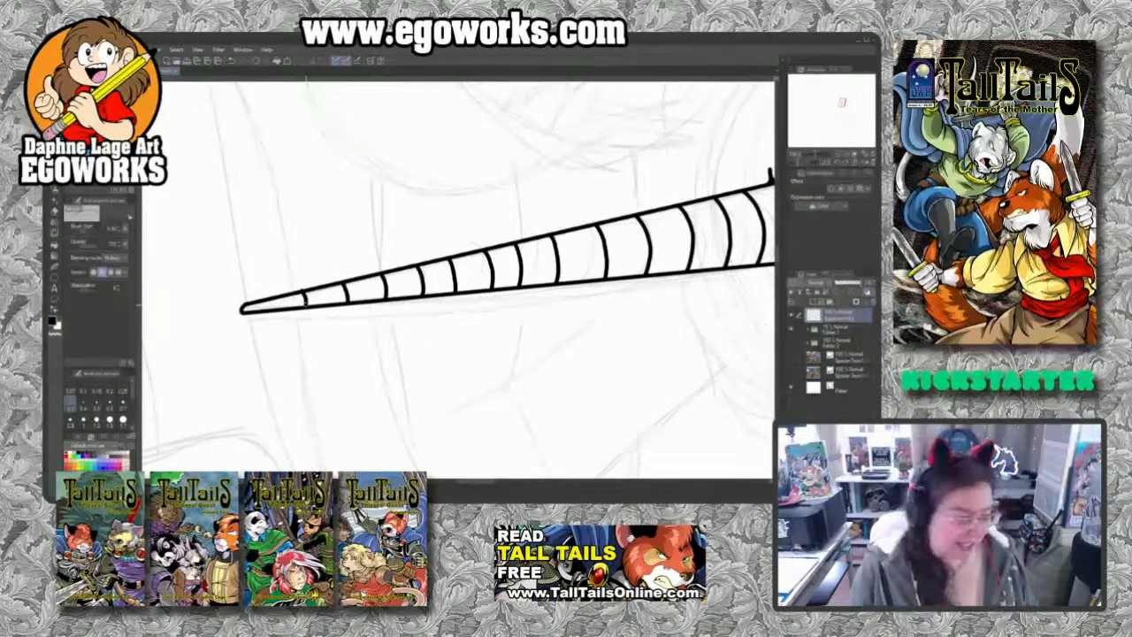
Step: Rotate the canvas toward the girl's face and ink the near eye's upper lid and outer lashes, replacing the first lid stroke
{"action": "key", "text": "r"}
{"action": "left_click_drag", "start_coordinate": [619, 177], "coordinate": [672, 265]}
{"action": "left_click_drag", "start_coordinate": [686, 311], "coordinate": [548, 221]}
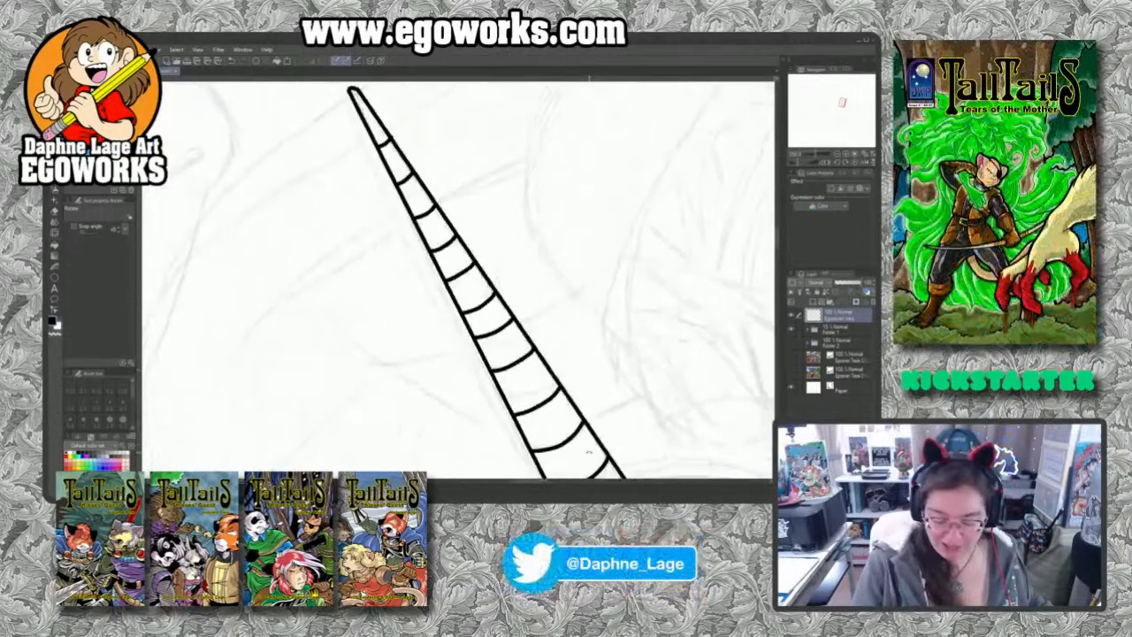
{"action": "key", "text": "p"}
{"action": "scroll", "coordinate": [502, 193], "scroll_direction": "up", "scroll_amount": 2}
{"action": "scroll", "coordinate": [501, 193], "scroll_direction": "down", "scroll_amount": 3}
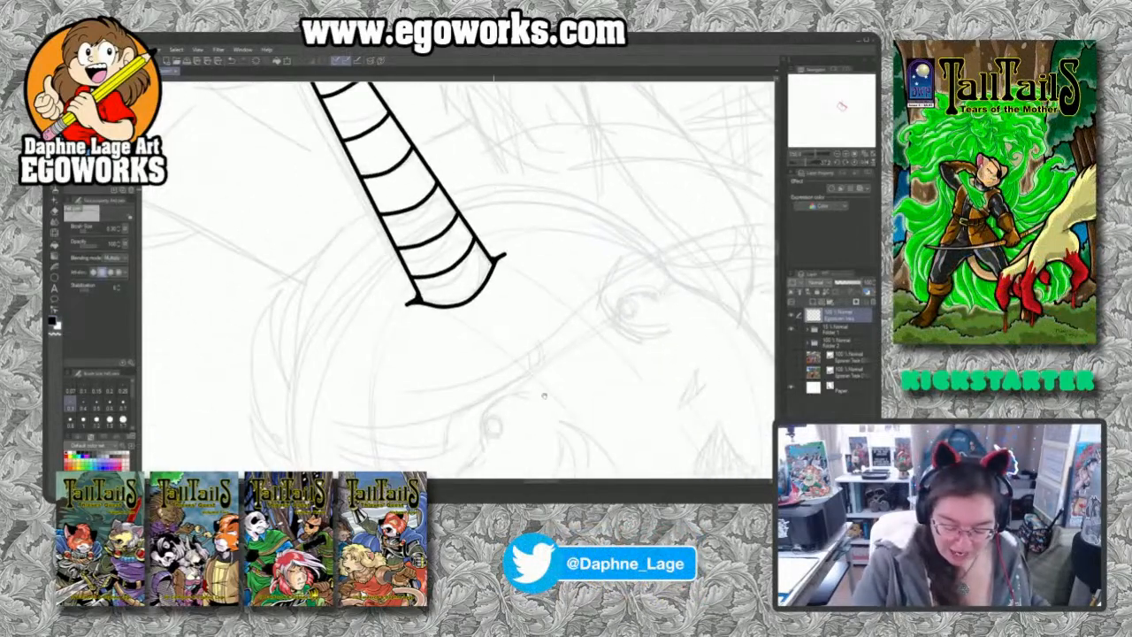
{"action": "key", "text": "e"}
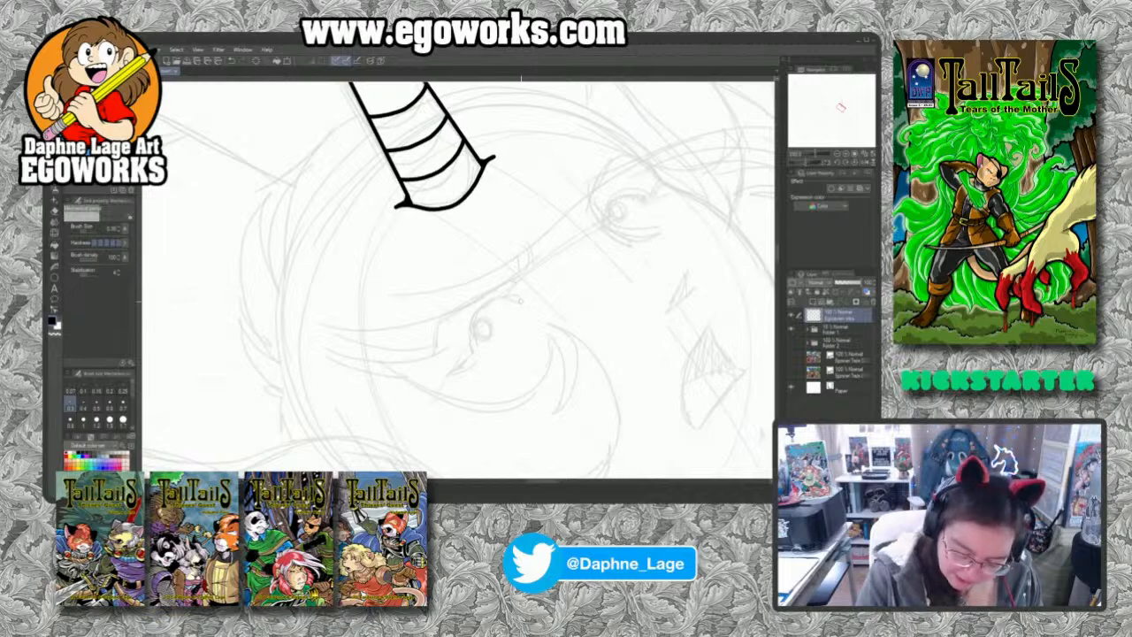
{"action": "left_click_drag", "start_coordinate": [521, 302], "coordinate": [485, 306]}
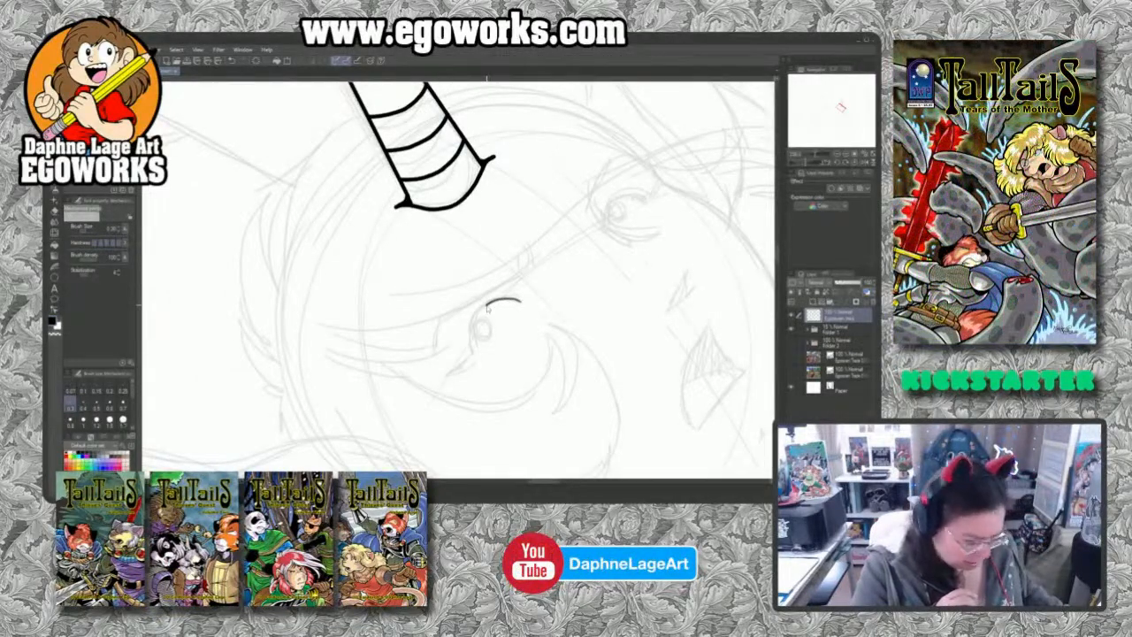
{"action": "key", "text": "ctrl+z"}
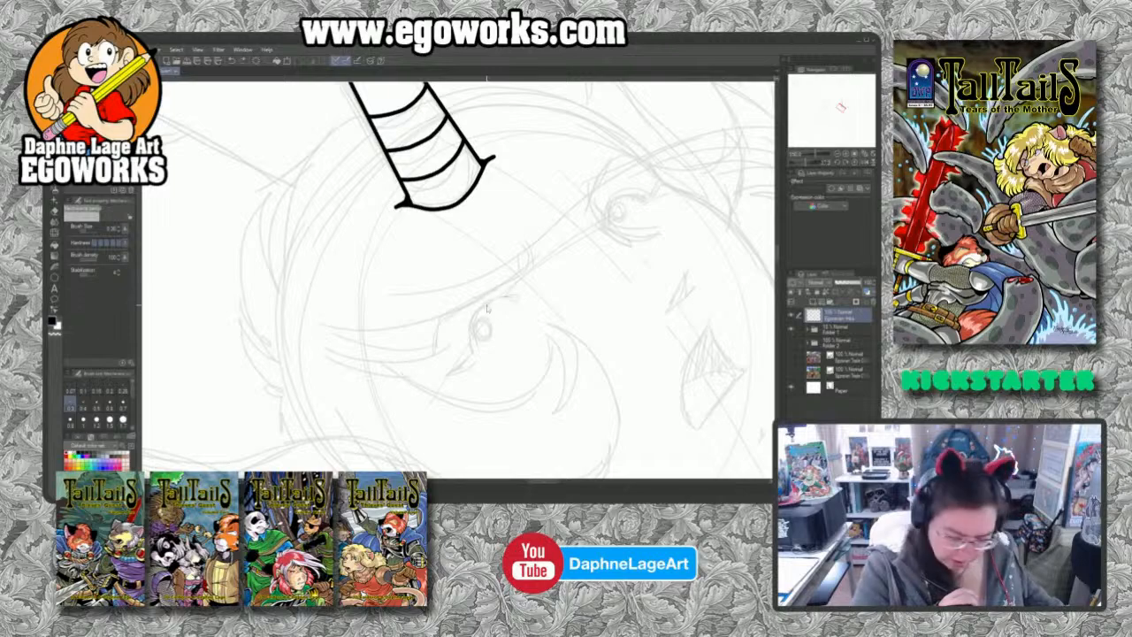
{"action": "key", "text": "p"}
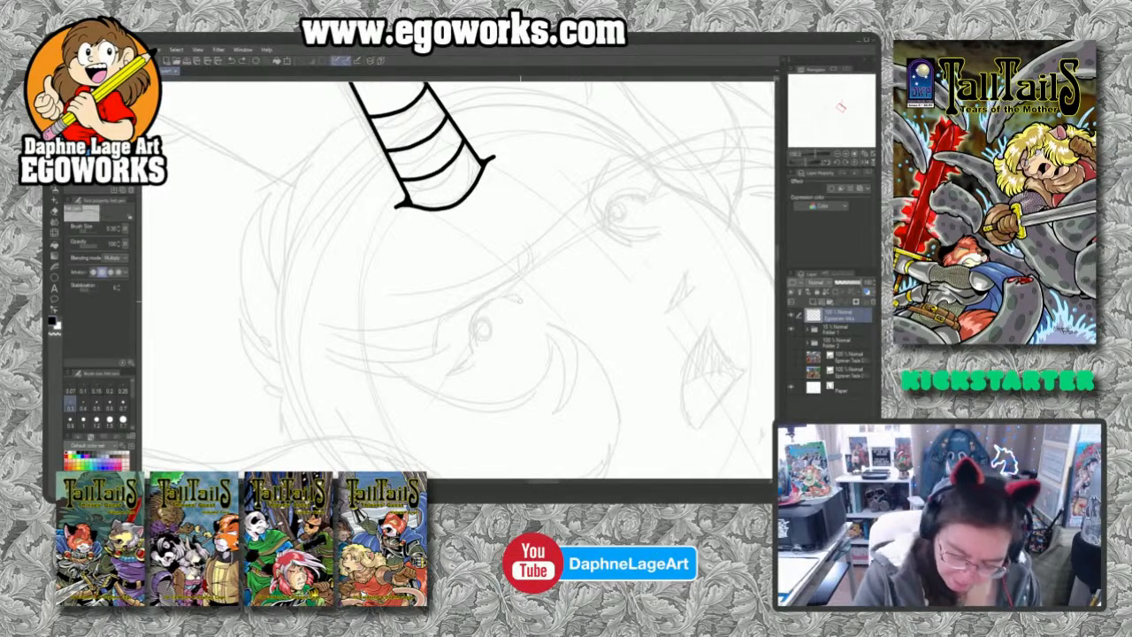
{"action": "mouse_move", "coordinate": [520, 299]}
{"action": "left_mouse_down"}
{"action": "mouse_move", "coordinate": [488, 303]}
{"action": "mouse_move", "coordinate": [473, 354]}
{"action": "mouse_move", "coordinate": [497, 354]}
{"action": "mouse_move", "coordinate": [453, 373]}
{"action": "mouse_move", "coordinate": [475, 358]}
{"action": "left_mouse_up"}
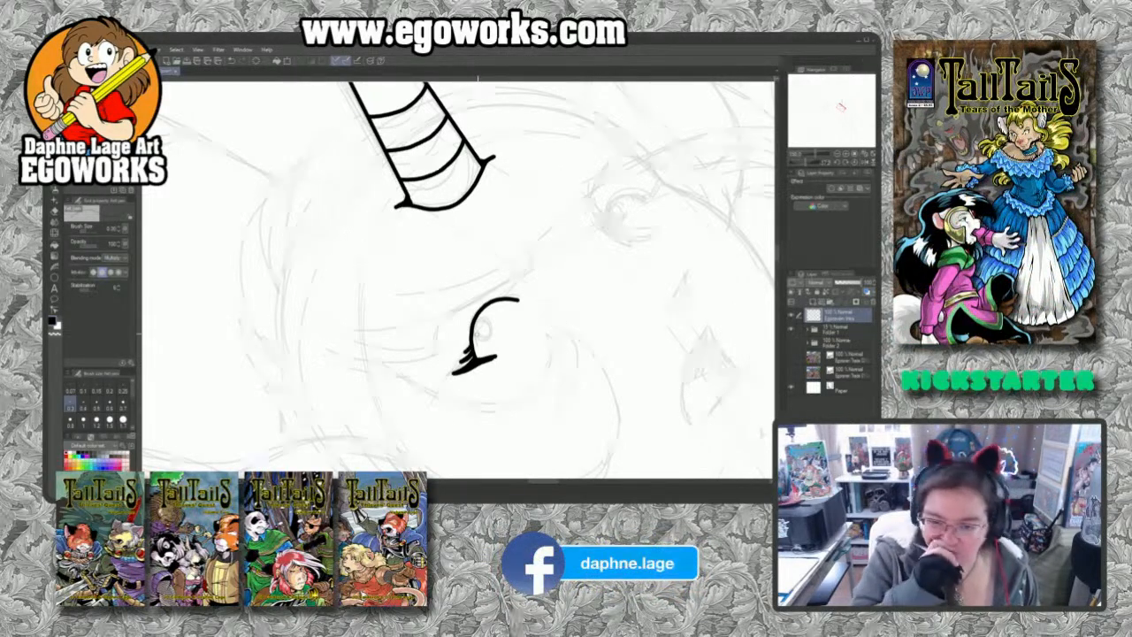
Step: Turn the canvas to suit the far eye and shrink the large round brush tip to a fine size
{"action": "mouse_move", "coordinate": [683, 370]}
{"action": "left_mouse_down"}
{"action": "mouse_move", "coordinate": [681, 387]}
{"action": "mouse_move", "coordinate": [544, 409]}
{"action": "left_mouse_up"}
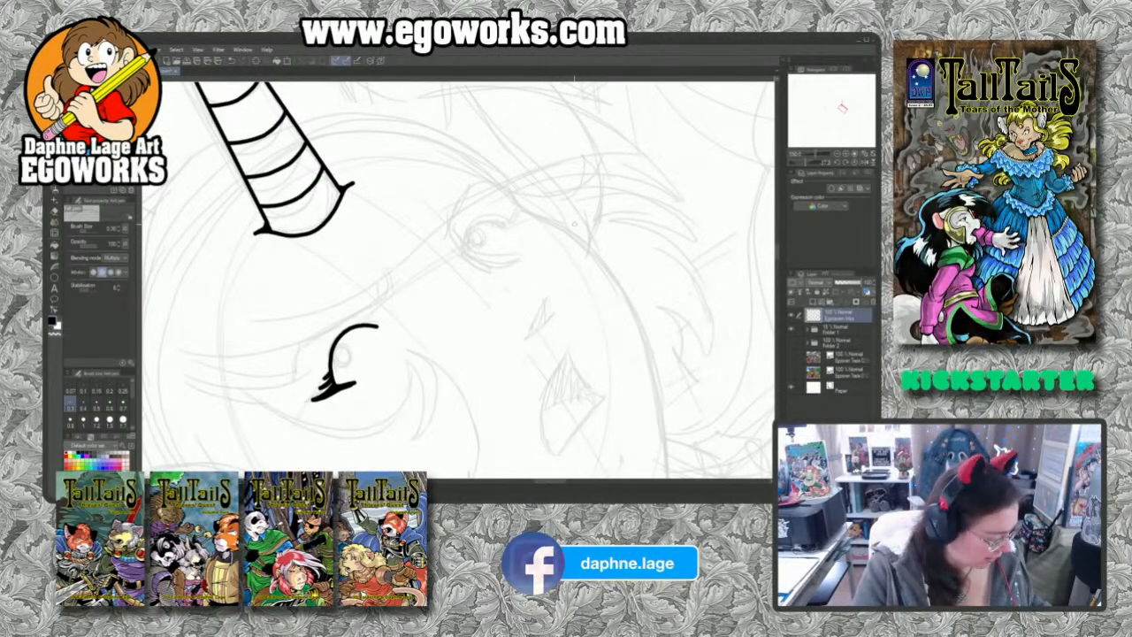
{"action": "left_click_drag", "start_coordinate": [549, 159], "coordinate": [654, 248]}
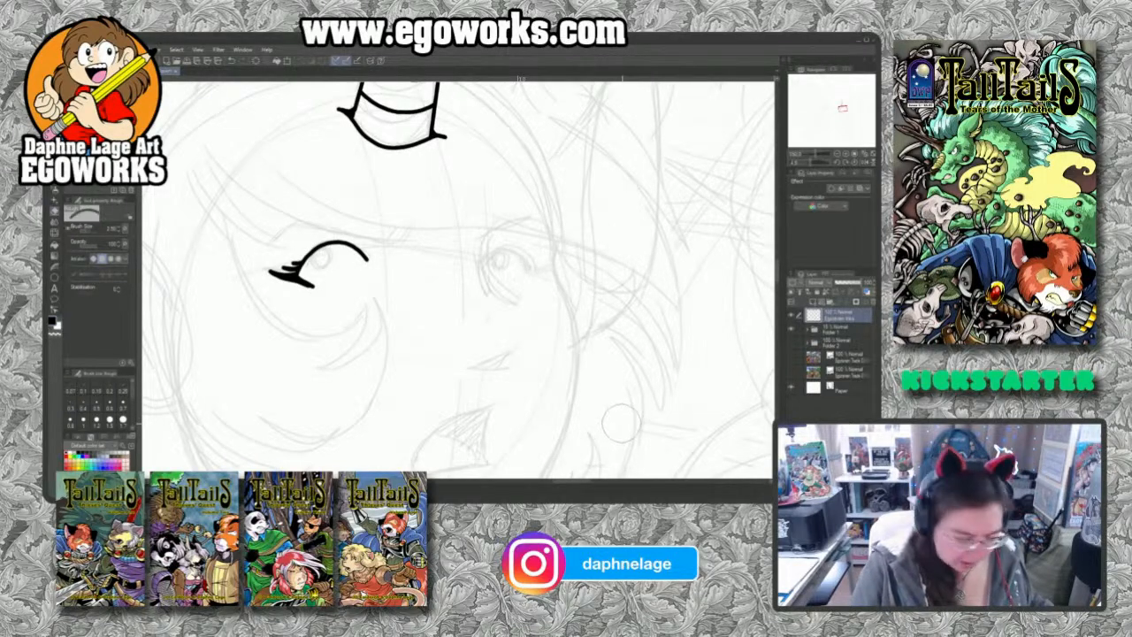
{"action": "key", "text": "r"}
{"action": "mouse_move", "coordinate": [619, 425]}
{"action": "left_mouse_down"}
{"action": "mouse_move", "coordinate": [637, 327]}
{"action": "mouse_move", "coordinate": [626, 225]}
{"action": "left_mouse_up"}
{"action": "key", "text": "p"}
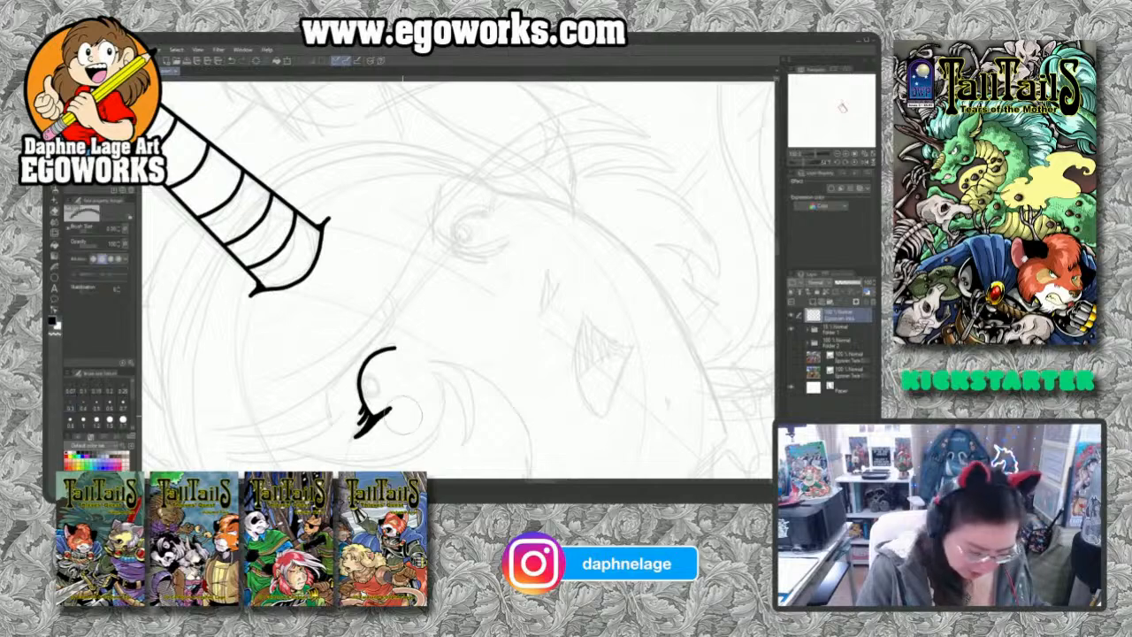
{"action": "key", "text": "bracketleft"}
{"action": "key", "text": "bracketleft"}
{"action": "key", "text": "bracketleft"}
{"action": "key", "text": "bracketleft"}
{"action": "key", "text": "bracketleft"}
{"action": "key", "text": "bracketleft"}
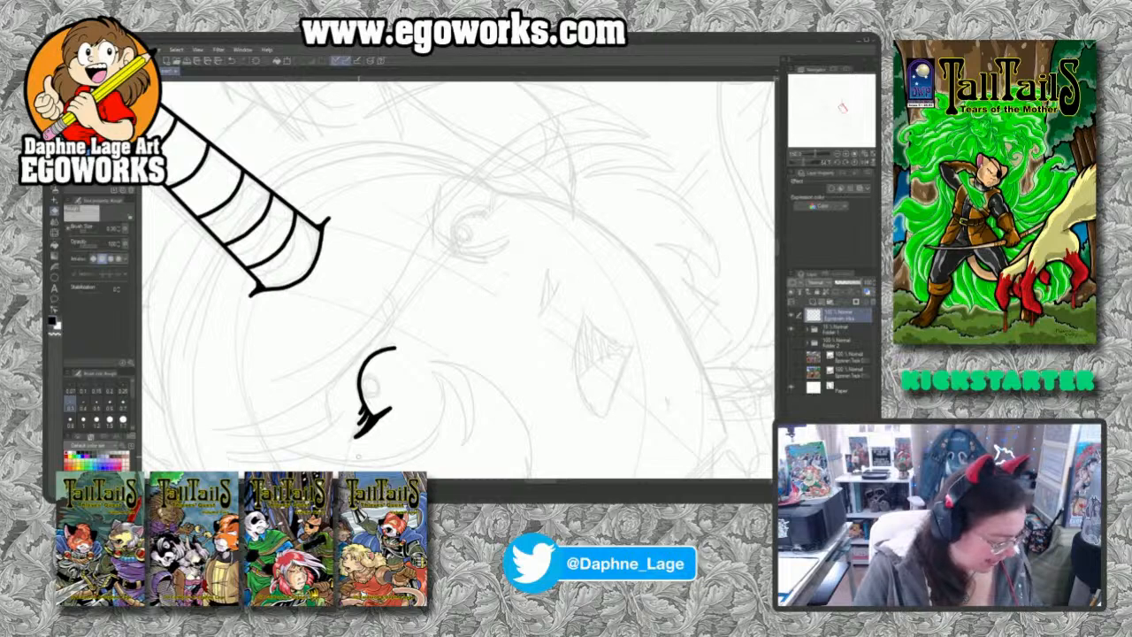
Step: Ink the far eye's upper lid with small outer lashes, and fill a black pupil with a highlight in both eyes
{"action": "key", "text": "e"}
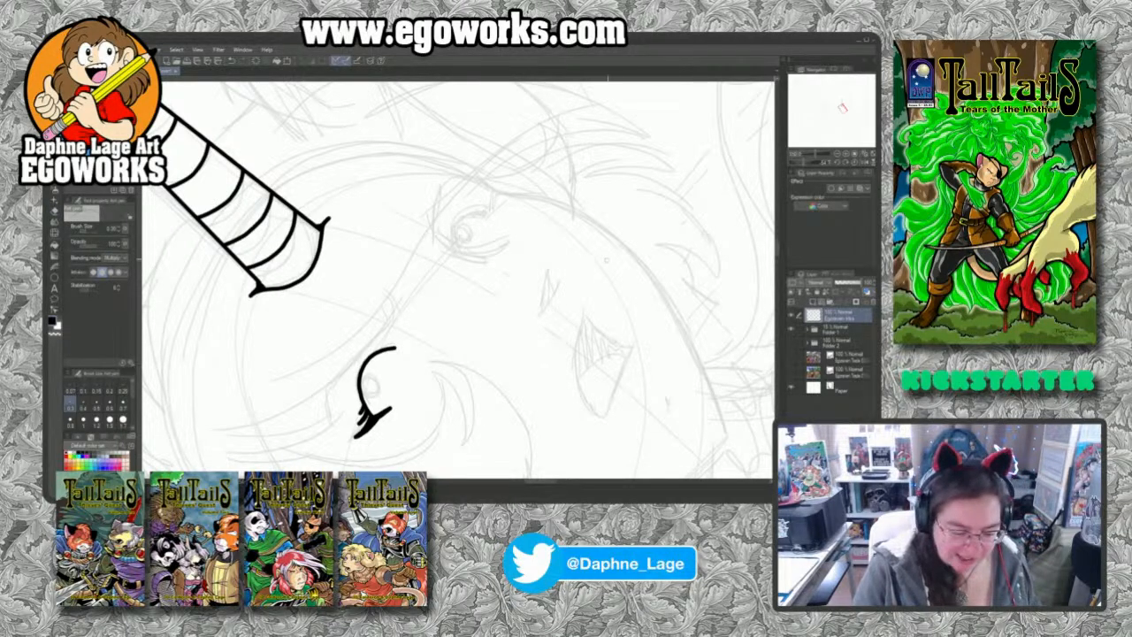
{"action": "mouse_move", "coordinate": [574, 244]}
{"action": "left_mouse_down"}
{"action": "mouse_move", "coordinate": [566, 256]}
{"action": "mouse_move", "coordinate": [579, 259]}
{"action": "left_mouse_up"}
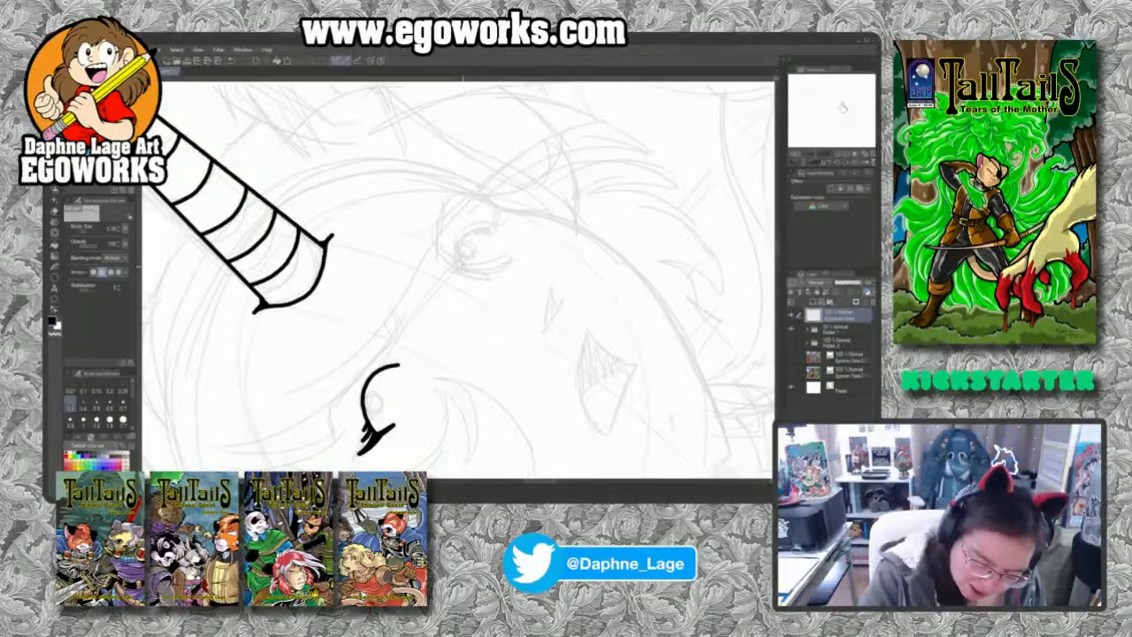
{"action": "mouse_move", "coordinate": [460, 268]}
{"action": "left_mouse_down"}
{"action": "mouse_move", "coordinate": [466, 226]}
{"action": "mouse_move", "coordinate": [486, 221]}
{"action": "mouse_move", "coordinate": [496, 231]}
{"action": "mouse_move", "coordinate": [498, 207]}
{"action": "mouse_move", "coordinate": [492, 226]}
{"action": "left_mouse_up"}
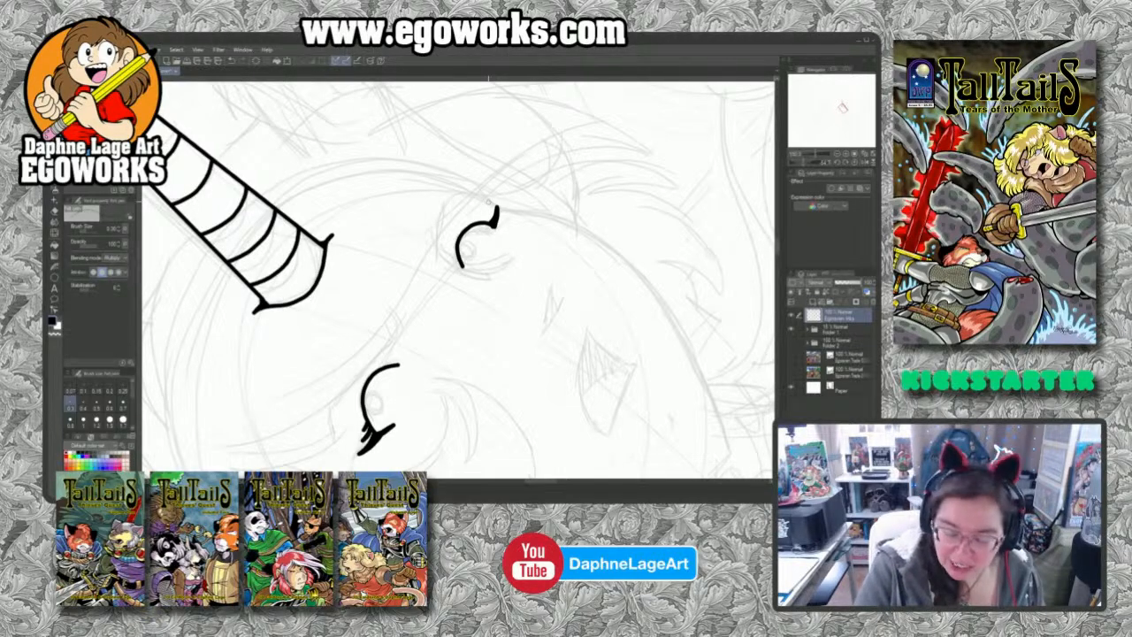
{"action": "mouse_move", "coordinate": [484, 224]}
{"action": "left_mouse_down"}
{"action": "mouse_move", "coordinate": [493, 210]}
{"action": "mouse_move", "coordinate": [486, 225]}
{"action": "left_mouse_up"}
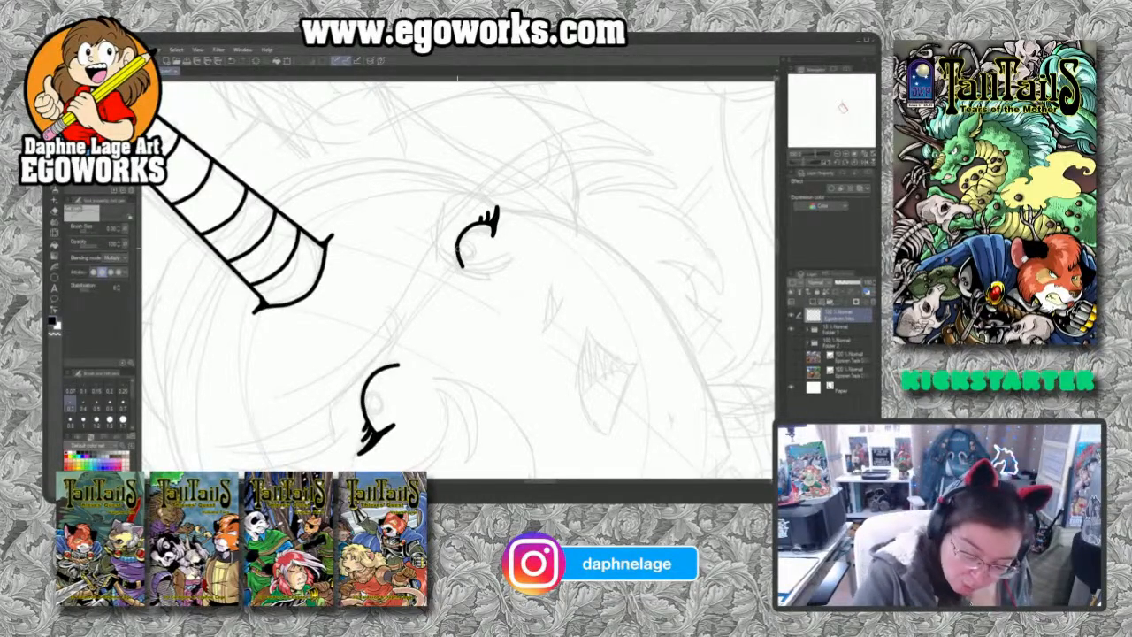
{"action": "mouse_move", "coordinate": [472, 255]}
{"action": "left_mouse_down"}
{"action": "mouse_move", "coordinate": [474, 241]}
{"action": "mouse_move", "coordinate": [459, 241]}
{"action": "mouse_move", "coordinate": [469, 255]}
{"action": "left_mouse_up"}
{"action": "mouse_move", "coordinate": [364, 400]}
{"action": "left_mouse_down"}
{"action": "mouse_move", "coordinate": [364, 412]}
{"action": "mouse_move", "coordinate": [379, 413]}
{"action": "mouse_move", "coordinate": [382, 396]}
{"action": "mouse_move", "coordinate": [362, 398]}
{"action": "mouse_move", "coordinate": [377, 404]}
{"action": "left_mouse_up"}
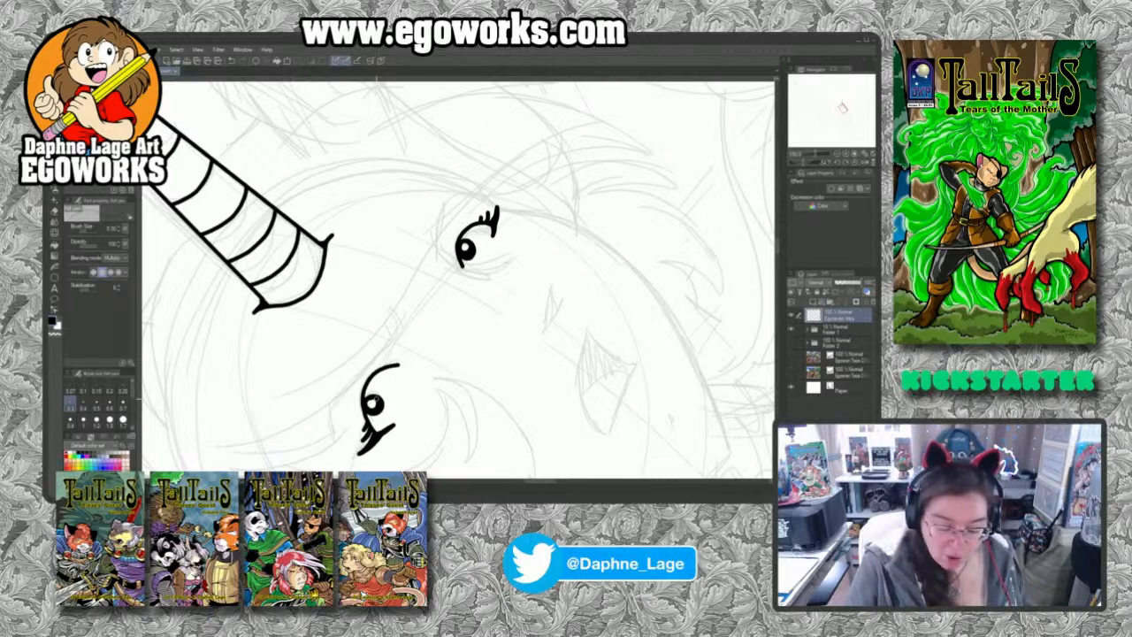
Step: Ink both eyebrows as tapered arcs above the eyes, each with a small hook at its inner end
{"action": "mouse_move", "coordinate": [433, 242]}
{"action": "left_mouse_down"}
{"action": "mouse_move", "coordinate": [441, 208]}
{"action": "mouse_move", "coordinate": [458, 189]}
{"action": "mouse_move", "coordinate": [475, 193]}
{"action": "mouse_move", "coordinate": [439, 210]}
{"action": "mouse_move", "coordinate": [431, 227]}
{"action": "left_mouse_up"}
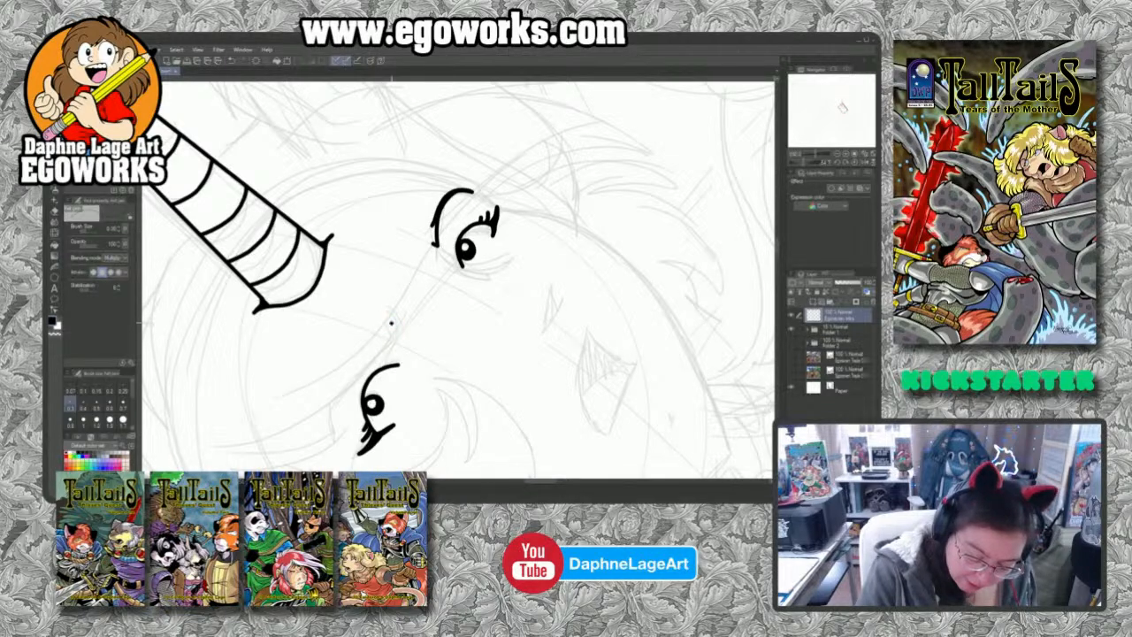
{"action": "left_click_drag", "start_coordinate": [392, 325], "coordinate": [394, 343]}
{"action": "left_click_drag", "start_coordinate": [552, 415], "coordinate": [622, 334]}
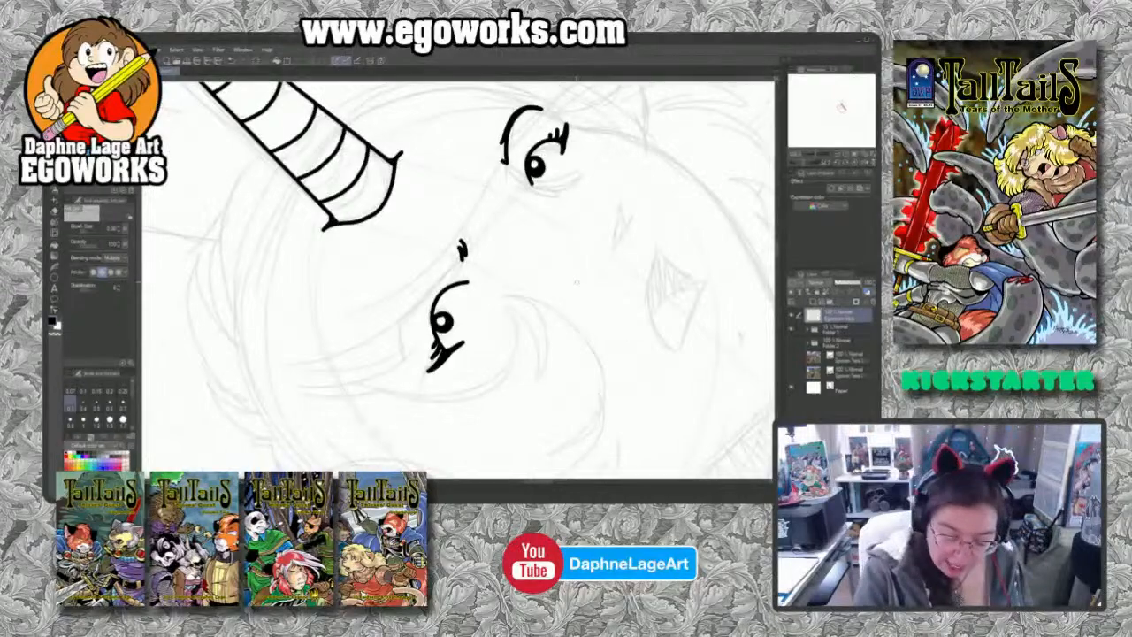
{"action": "mouse_move", "coordinate": [459, 252]}
{"action": "left_mouse_down"}
{"action": "mouse_move", "coordinate": [409, 309]}
{"action": "mouse_move", "coordinate": [405, 354]}
{"action": "mouse_move", "coordinate": [402, 326]}
{"action": "mouse_move", "coordinate": [435, 276]}
{"action": "left_mouse_up"}
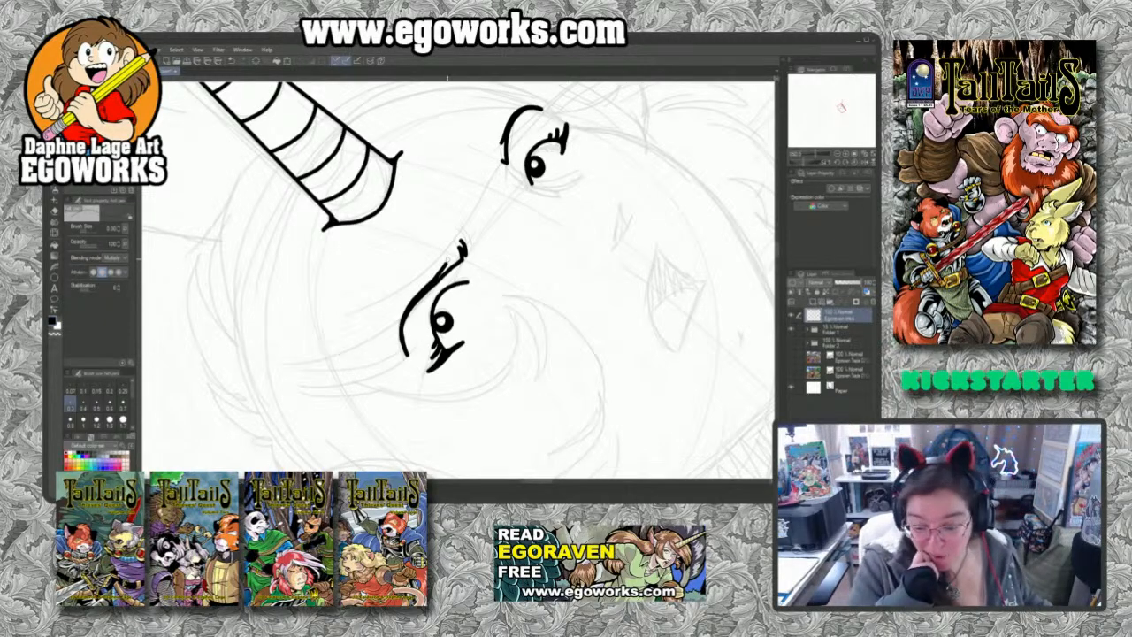
Step: Rotate the face upright and ink the curved line around the inner side of the far eye, running down beneath it
{"action": "key", "text": "shift+space"}
{"action": "mouse_move", "coordinate": [672, 266]}
{"action": "left_mouse_down"}
{"action": "mouse_move", "coordinate": [682, 253]}
{"action": "mouse_move", "coordinate": [584, 459]}
{"action": "left_mouse_up"}
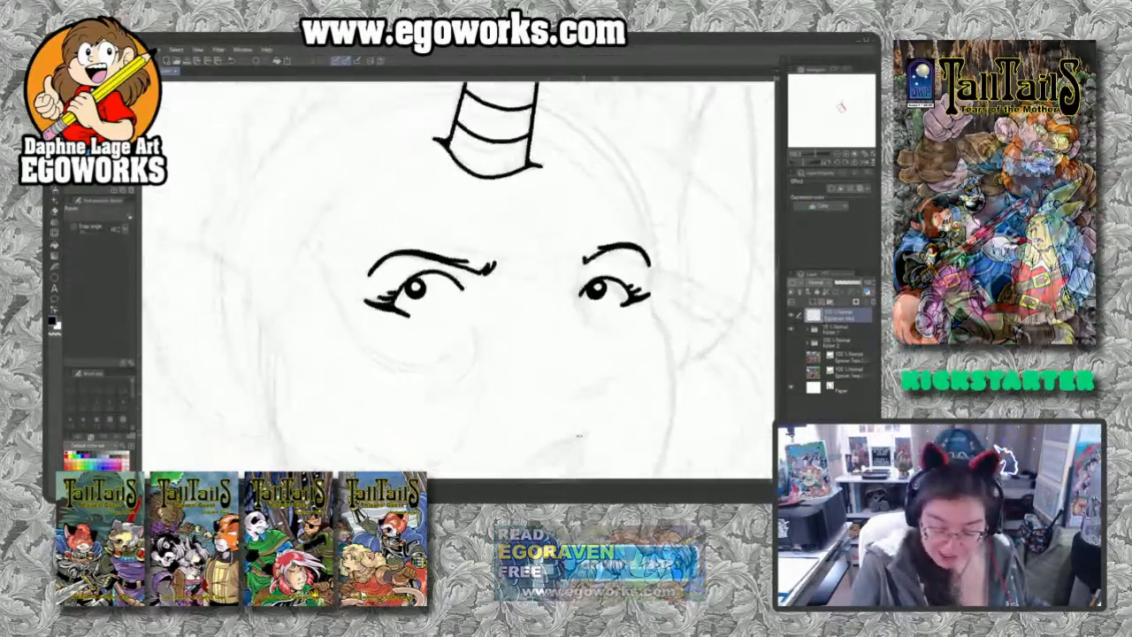
{"action": "left_click_drag", "start_coordinate": [590, 363], "coordinate": [577, 351]}
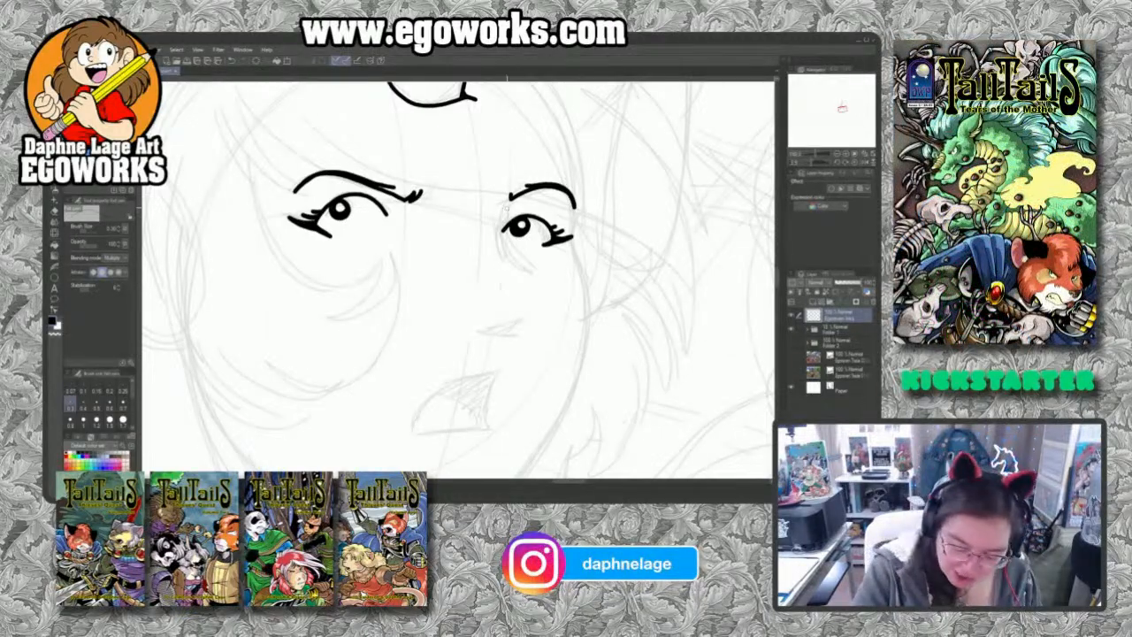
{"action": "mouse_move", "coordinate": [508, 202]}
{"action": "left_mouse_down"}
{"action": "mouse_move", "coordinate": [500, 239]}
{"action": "mouse_move", "coordinate": [525, 269]}
{"action": "mouse_move", "coordinate": [500, 232]}
{"action": "mouse_move", "coordinate": [504, 205]}
{"action": "left_mouse_up"}
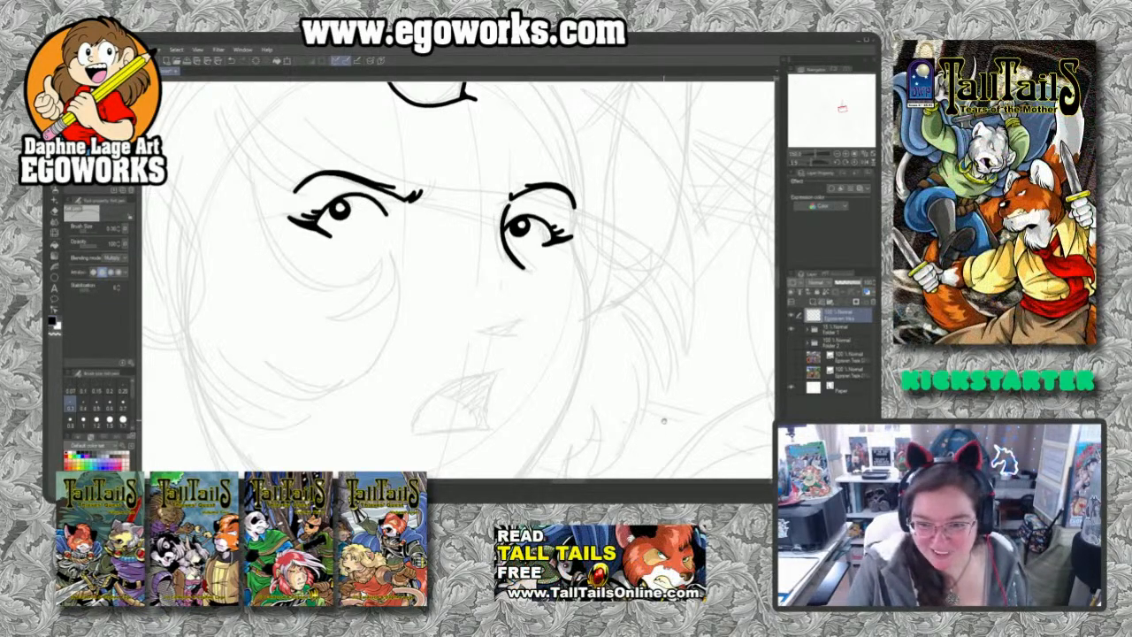
{"action": "left_click_drag", "start_coordinate": [665, 424], "coordinate": [702, 388]}
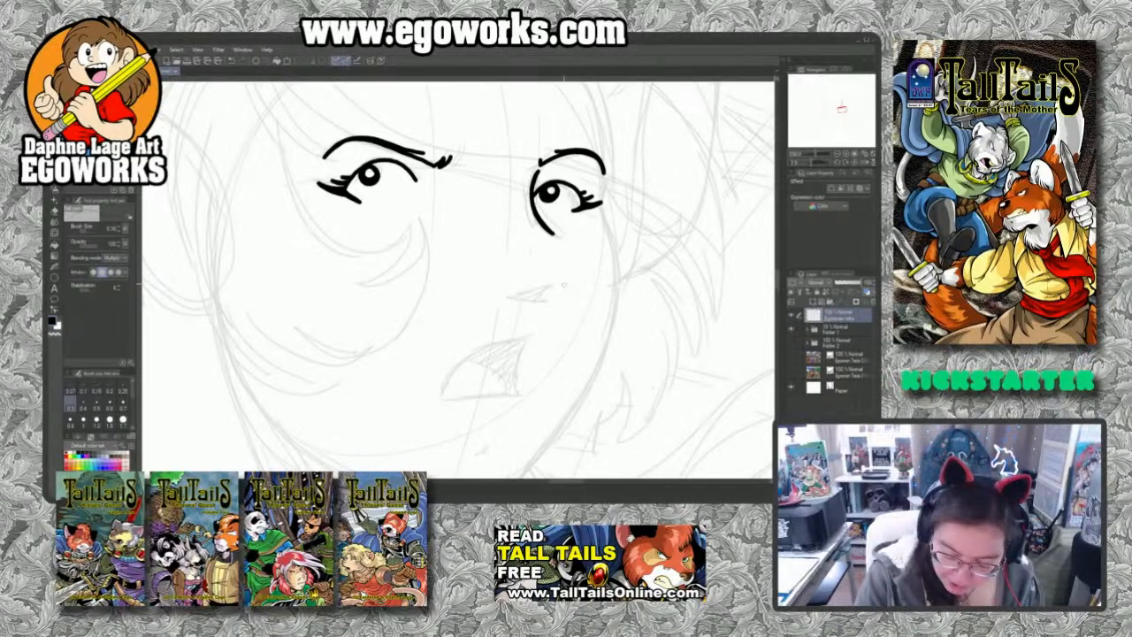
{"action": "mouse_move", "coordinate": [567, 271]}
{"action": "left_mouse_down"}
{"action": "mouse_move", "coordinate": [566, 286]}
{"action": "mouse_move", "coordinate": [528, 294]}
{"action": "mouse_move", "coordinate": [549, 292]}
{"action": "left_mouse_up"}
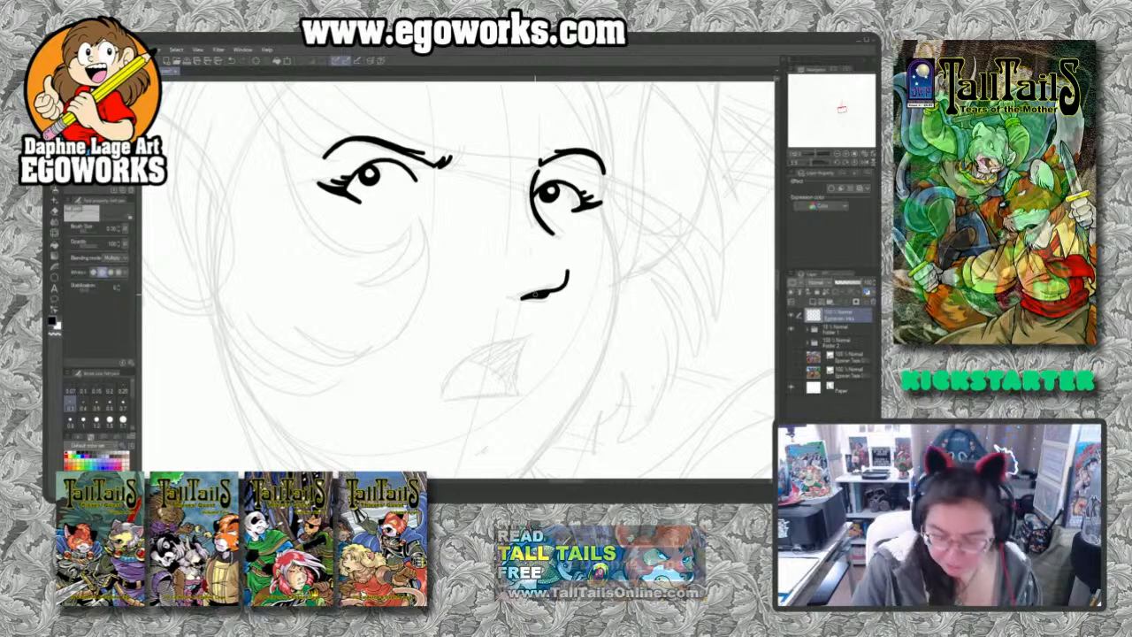
{"action": "key", "text": "ctrl+z"}
{"action": "key", "text": "ctrl+z"}
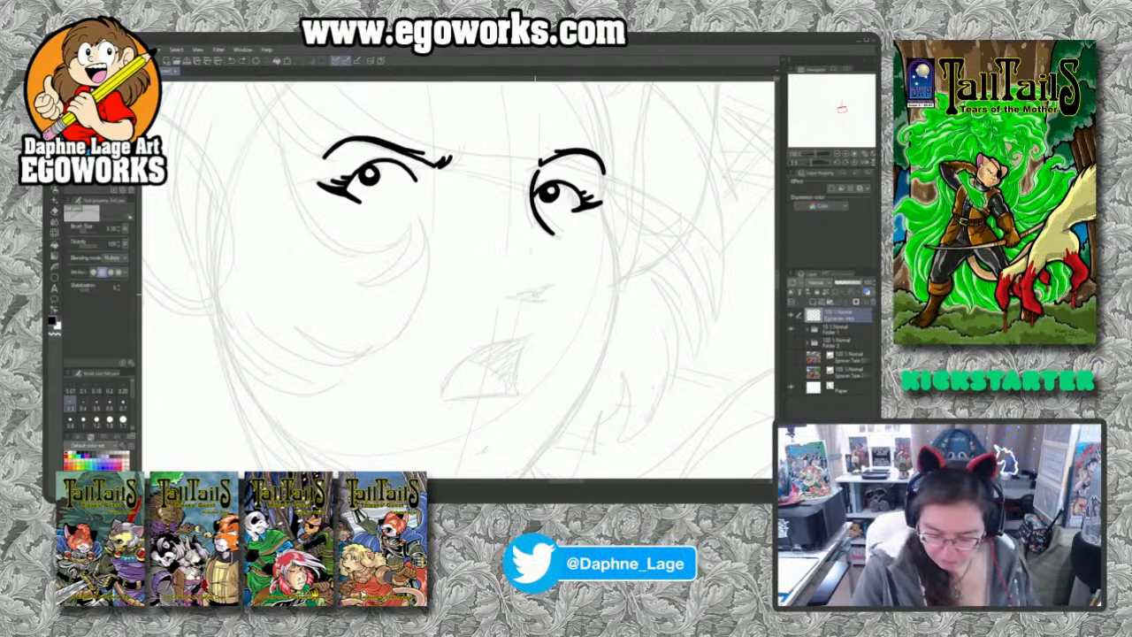
Step: Ink the nose as a short tapered wedge and the open mouth below it, filling its upper part black
{"action": "mouse_move", "coordinate": [515, 298]}
{"action": "left_mouse_down"}
{"action": "mouse_move", "coordinate": [555, 285]}
{"action": "mouse_move", "coordinate": [515, 298]}
{"action": "mouse_move", "coordinate": [544, 294]}
{"action": "left_mouse_up"}
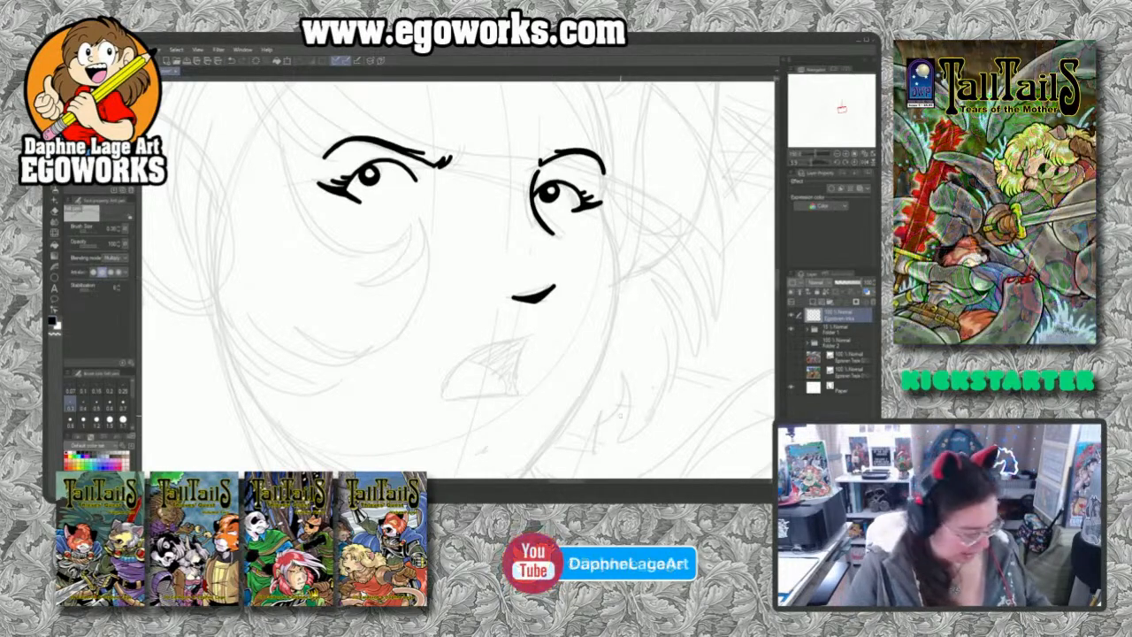
{"action": "key", "text": "minus"}
{"action": "key", "text": "minus"}
{"action": "key", "text": "minus"}
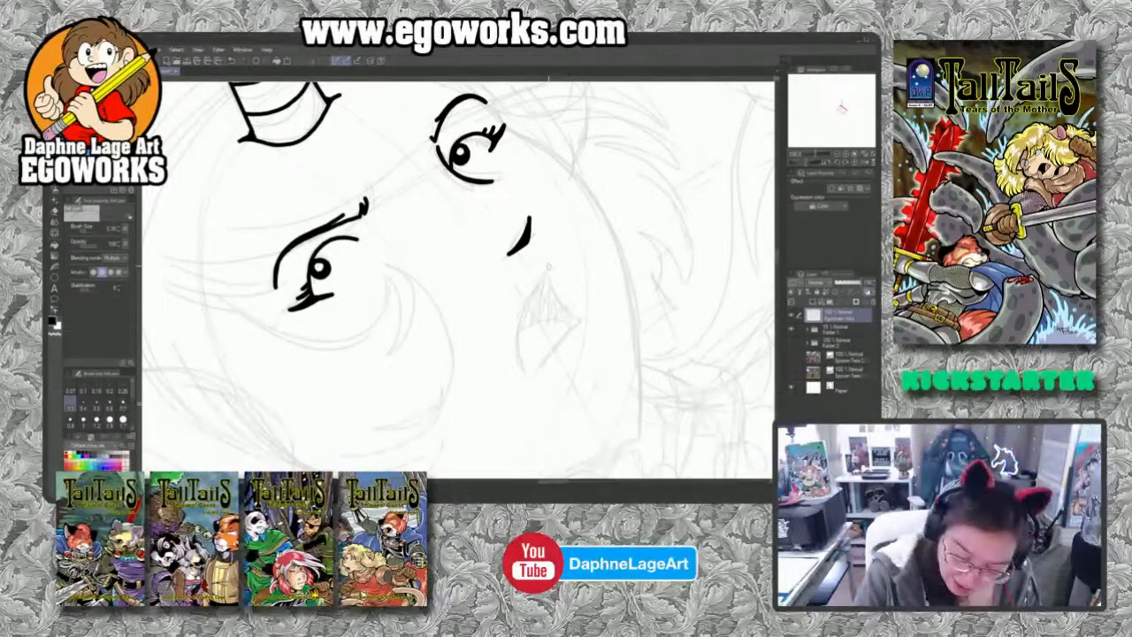
{"action": "mouse_move", "coordinate": [547, 265]}
{"action": "left_mouse_down"}
{"action": "mouse_move", "coordinate": [518, 330]}
{"action": "mouse_move", "coordinate": [532, 375]}
{"action": "left_mouse_up"}
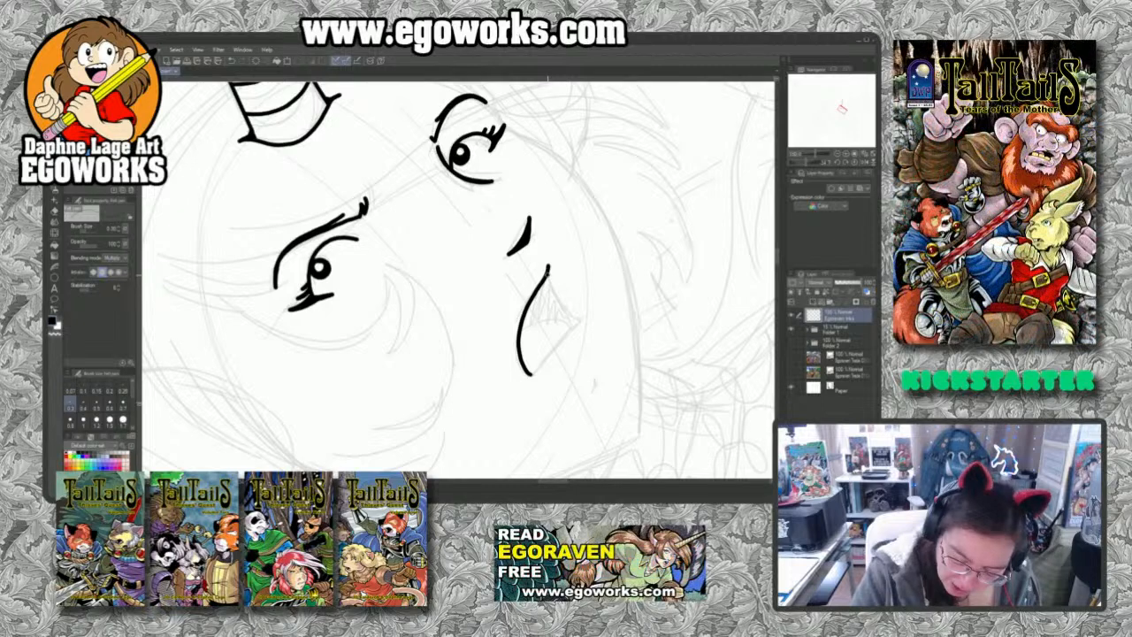
{"action": "left_click_drag", "start_coordinate": [547, 267], "coordinate": [581, 319]}
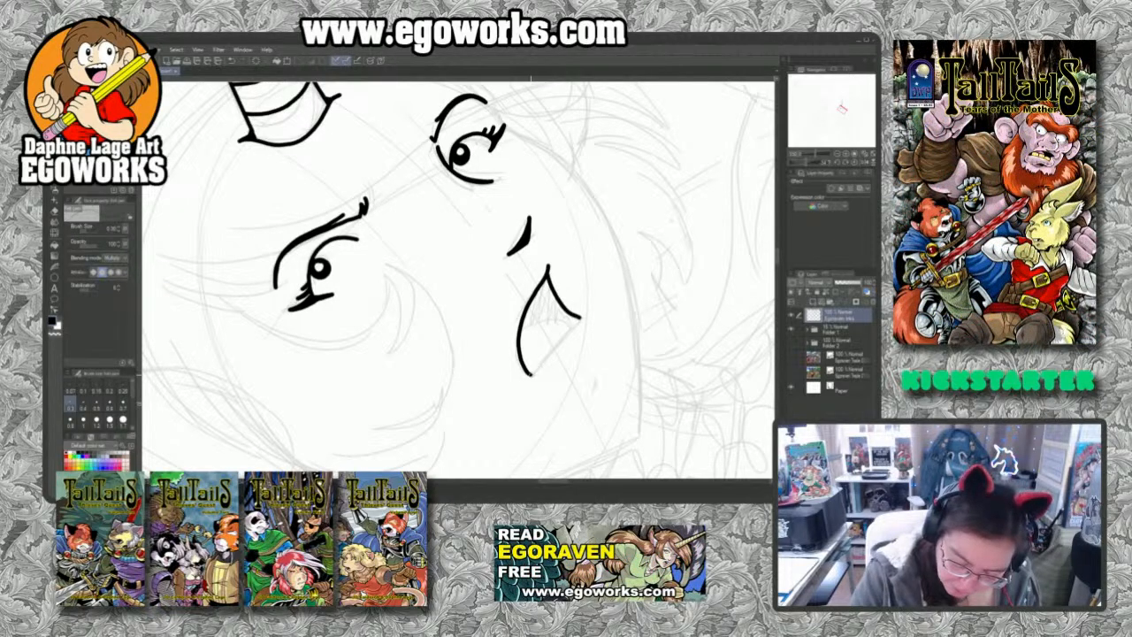
{"action": "mouse_move", "coordinate": [528, 376]}
{"action": "left_mouse_down"}
{"action": "mouse_move", "coordinate": [584, 316]}
{"action": "mouse_move", "coordinate": [519, 334]}
{"action": "mouse_move", "coordinate": [536, 298]}
{"action": "mouse_move", "coordinate": [575, 320]}
{"action": "mouse_move", "coordinate": [525, 325]}
{"action": "mouse_move", "coordinate": [546, 286]}
{"action": "mouse_move", "coordinate": [543, 311]}
{"action": "mouse_move", "coordinate": [546, 297]}
{"action": "mouse_move", "coordinate": [575, 325]}
{"action": "mouse_move", "coordinate": [564, 311]}
{"action": "left_mouse_up"}
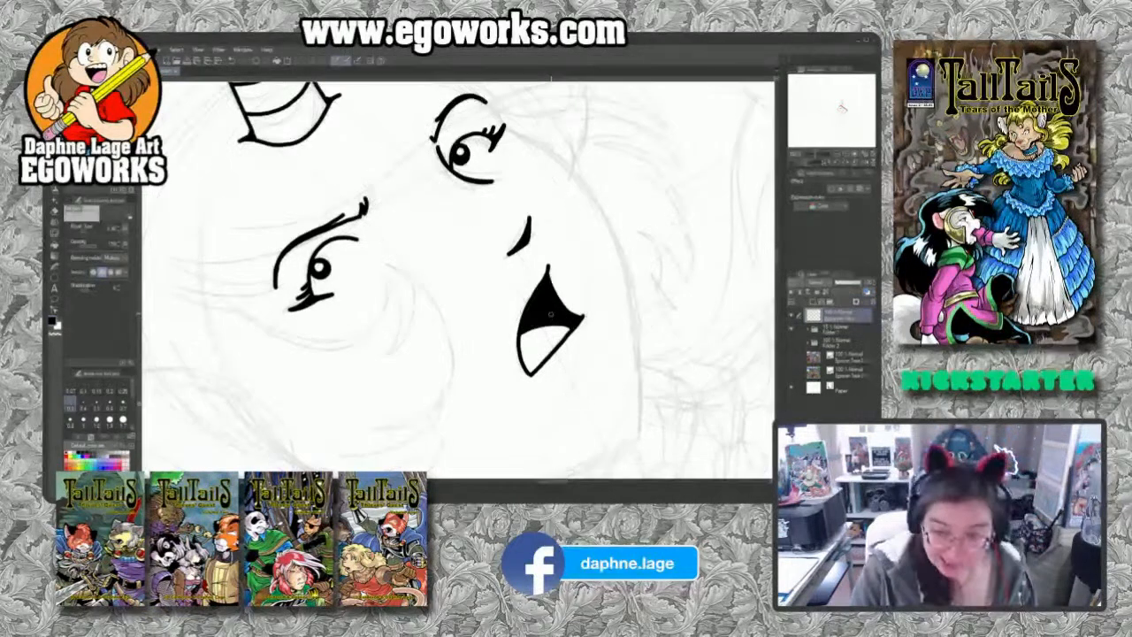
Step: Ink a small tapered accent mark on the chin just below the open mouth
{"action": "left_click_drag", "start_coordinate": [660, 257], "coordinate": [658, 295]}
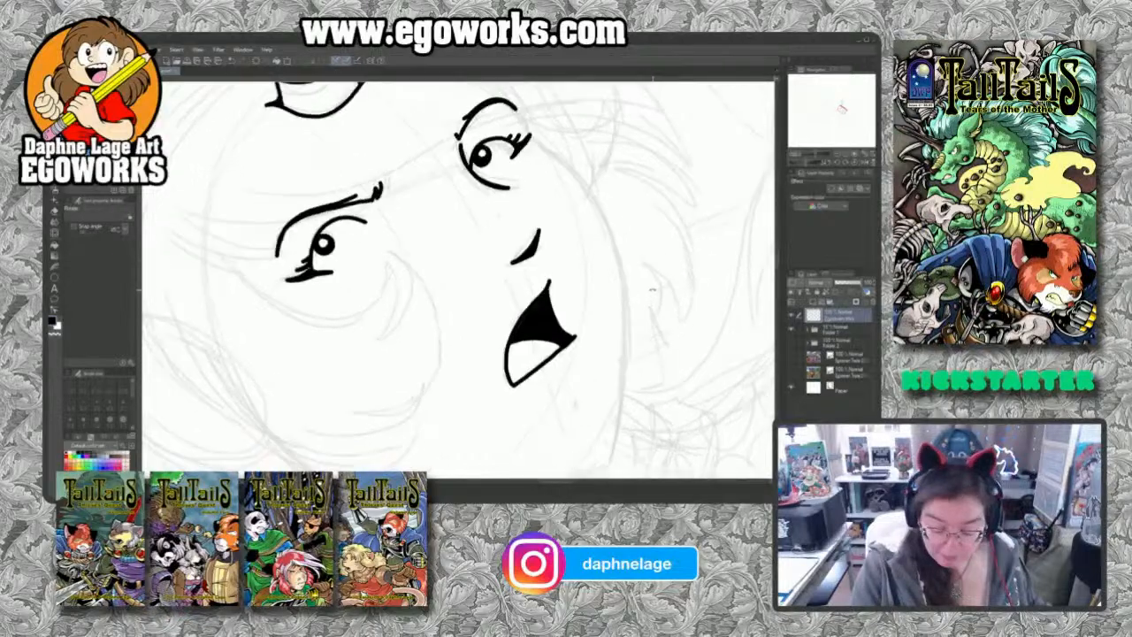
{"action": "left_click_drag", "start_coordinate": [574, 407], "coordinate": [580, 389]}
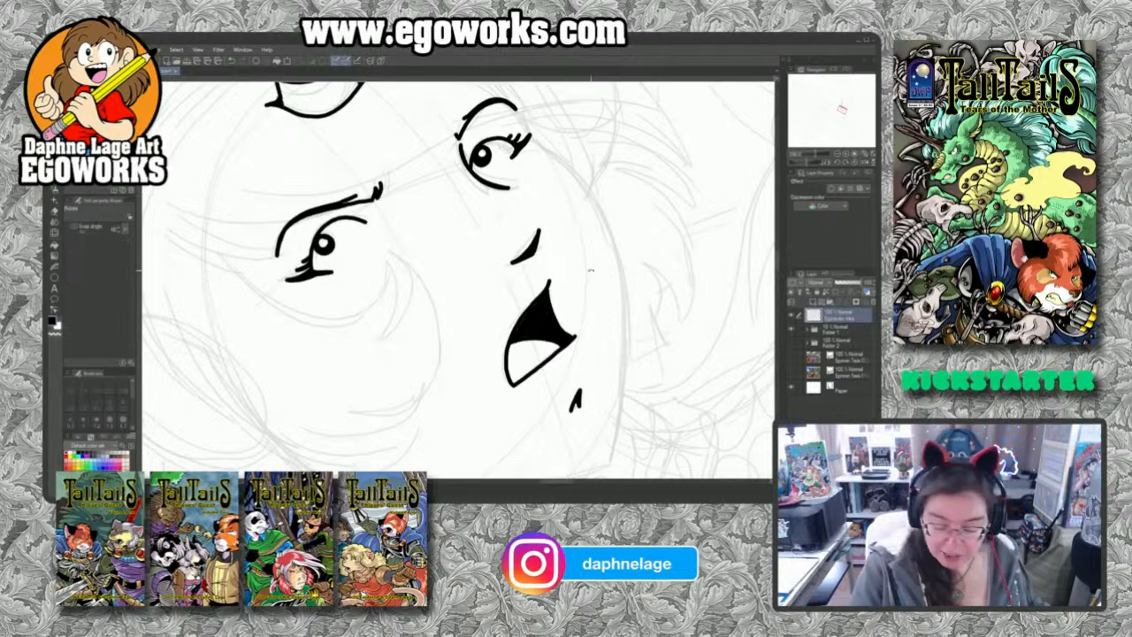
{"action": "left_click_drag", "start_coordinate": [658, 296], "coordinate": [660, 257]}
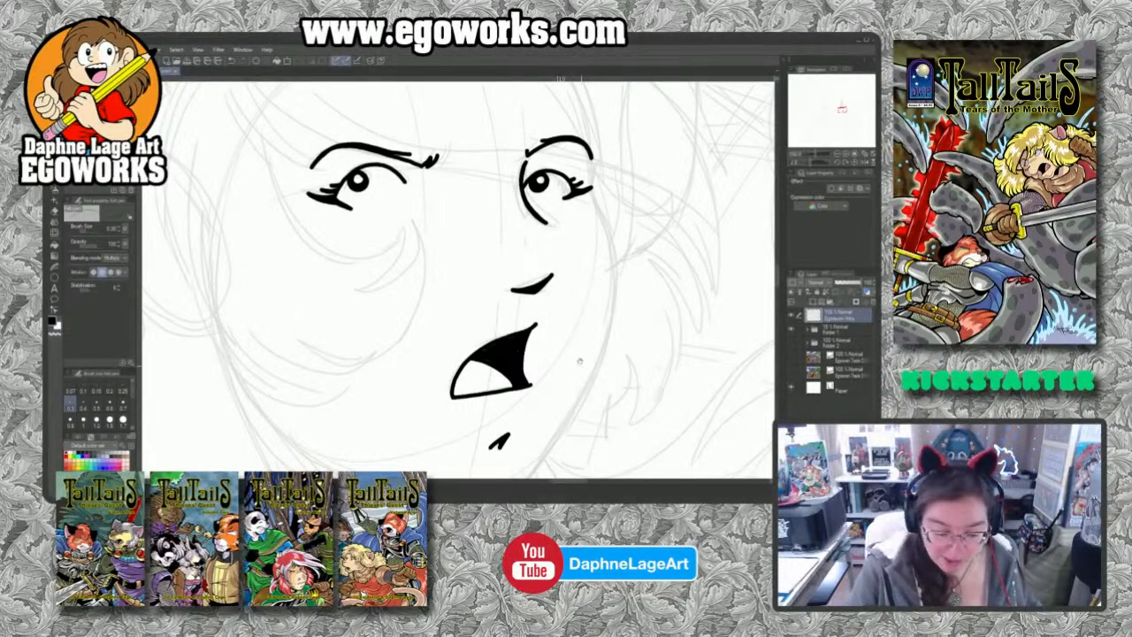
Step: Ink the face outline from the far eye down the cheek to a pointed chin and up along the near jaw
{"action": "mouse_move", "coordinate": [554, 345]}
{"action": "left_mouse_down"}
{"action": "mouse_move", "coordinate": [610, 322]}
{"action": "mouse_move", "coordinate": [588, 300]}
{"action": "left_mouse_up"}
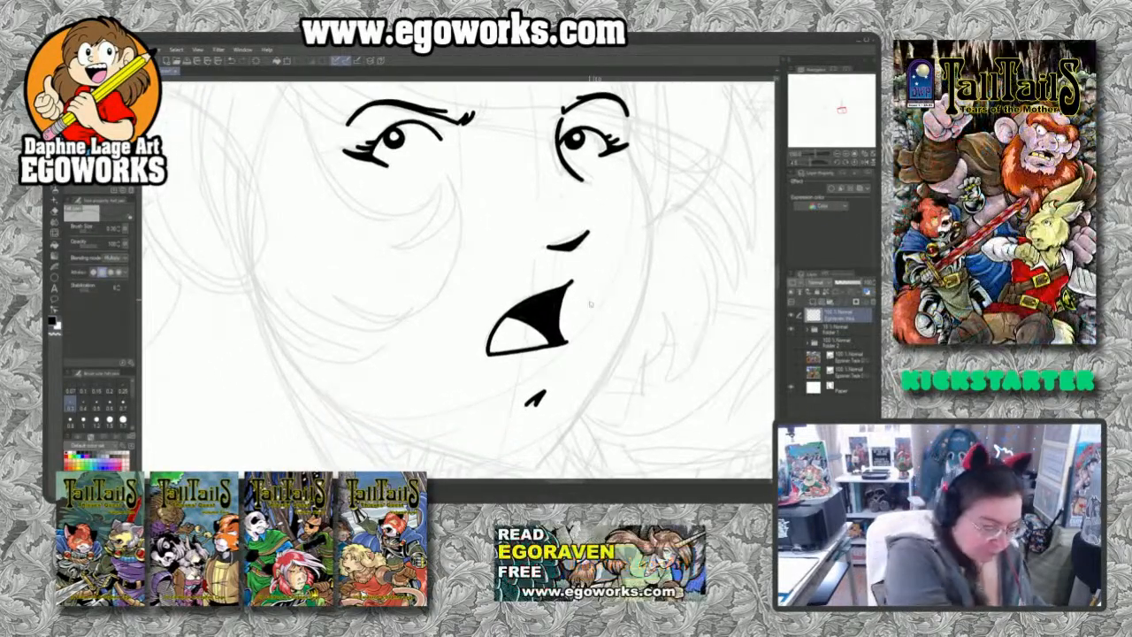
{"action": "scroll", "coordinate": [588, 301], "scroll_direction": "down", "scroll_amount": 2}
{"action": "left_click_drag", "start_coordinate": [680, 398], "coordinate": [657, 347]}
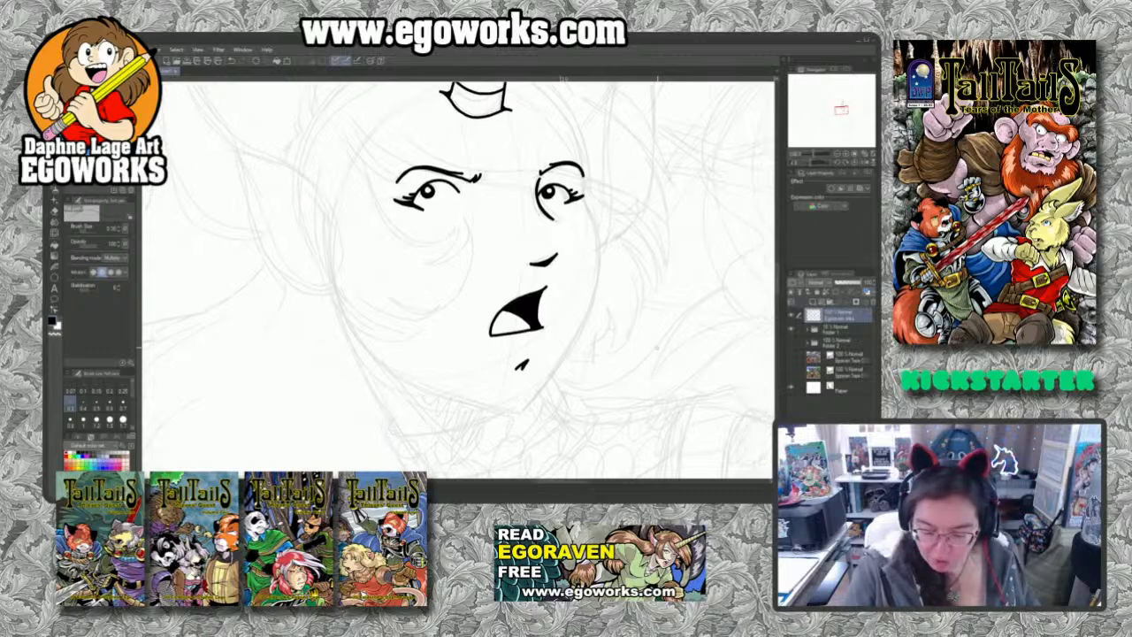
{"action": "mouse_move", "coordinate": [582, 182]}
{"action": "left_mouse_down"}
{"action": "mouse_move", "coordinate": [598, 238]}
{"action": "mouse_move", "coordinate": [590, 303]}
{"action": "mouse_move", "coordinate": [562, 363]}
{"action": "mouse_move", "coordinate": [522, 408]}
{"action": "left_mouse_up"}
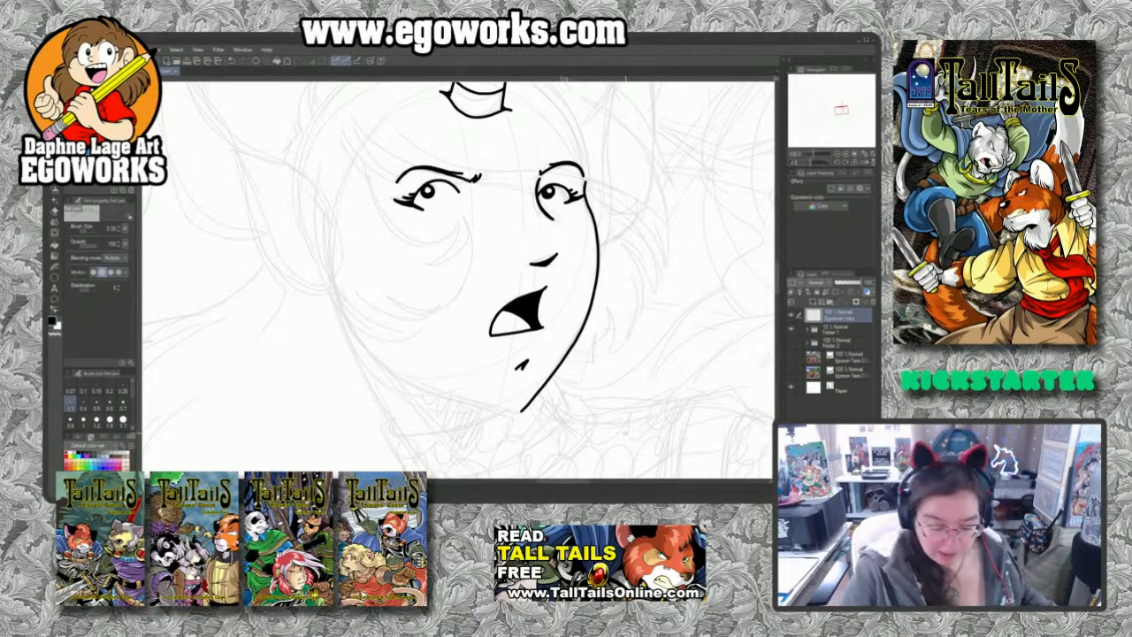
{"action": "key", "text": "r"}
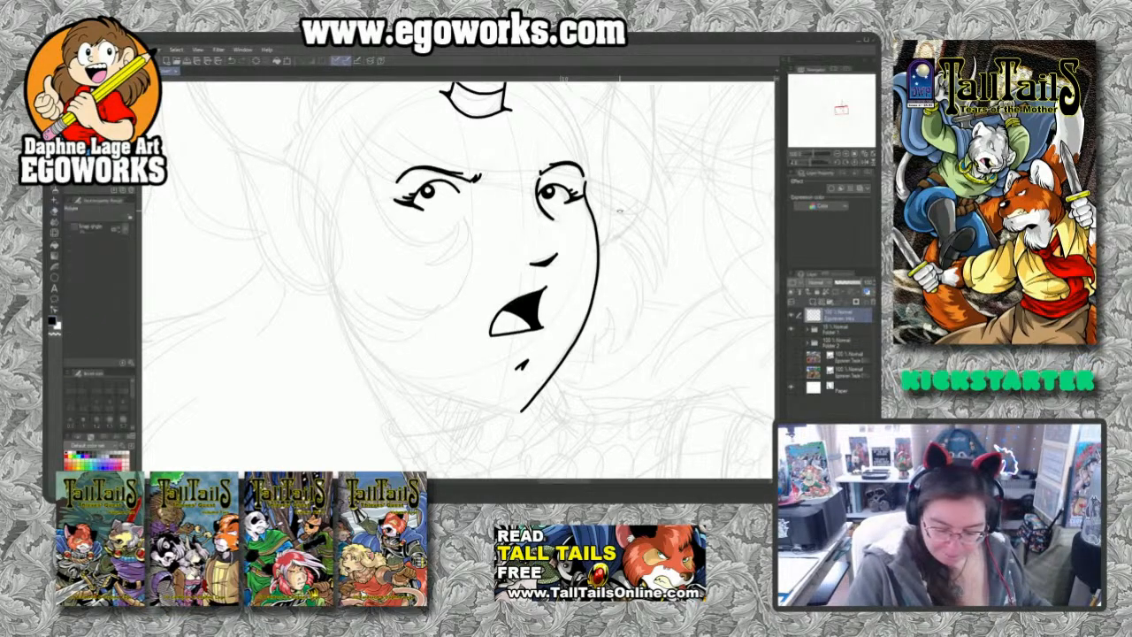
{"action": "left_click_drag", "start_coordinate": [621, 209], "coordinate": [627, 397]}
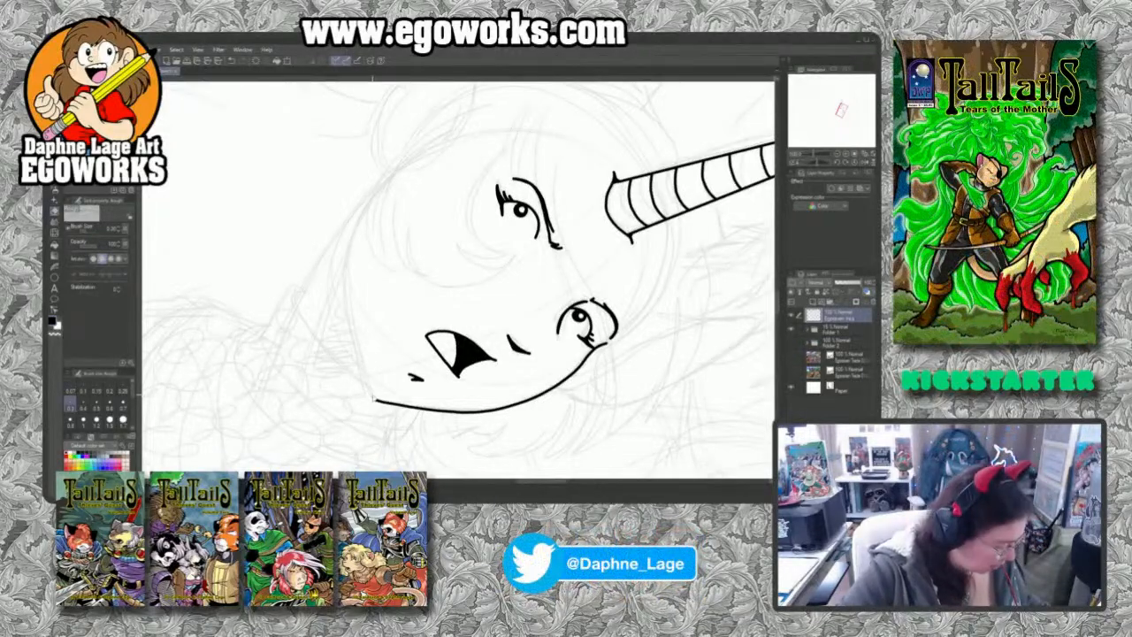
{"action": "key", "text": "e"}
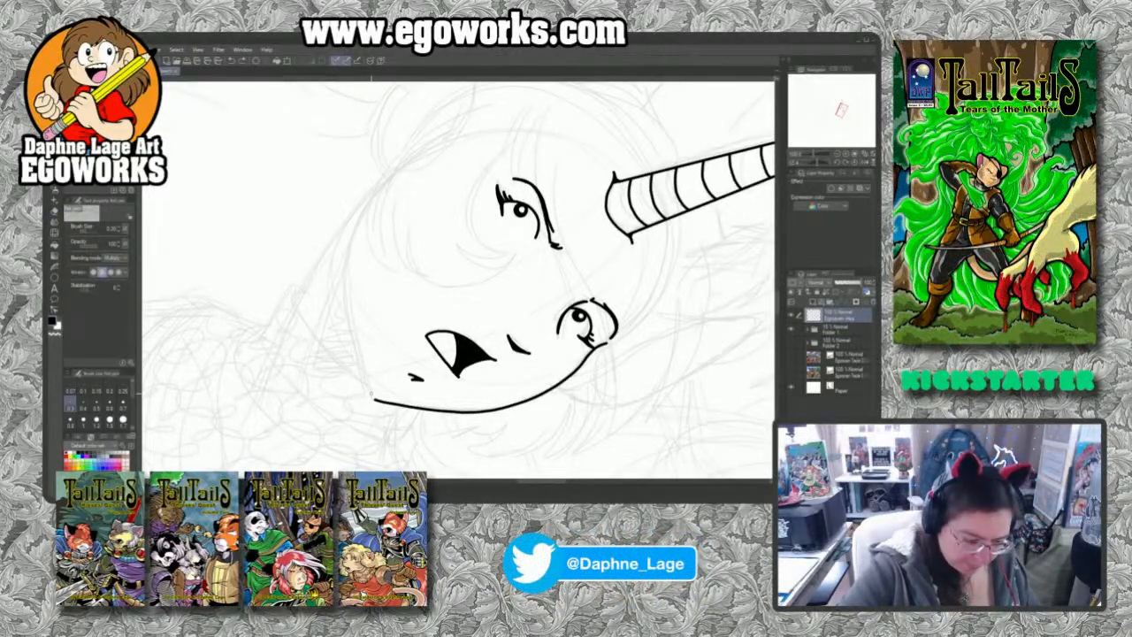
{"action": "mouse_move", "coordinate": [374, 399]}
{"action": "left_mouse_down"}
{"action": "mouse_move", "coordinate": [345, 288]}
{"action": "mouse_move", "coordinate": [370, 204]}
{"action": "left_mouse_up"}
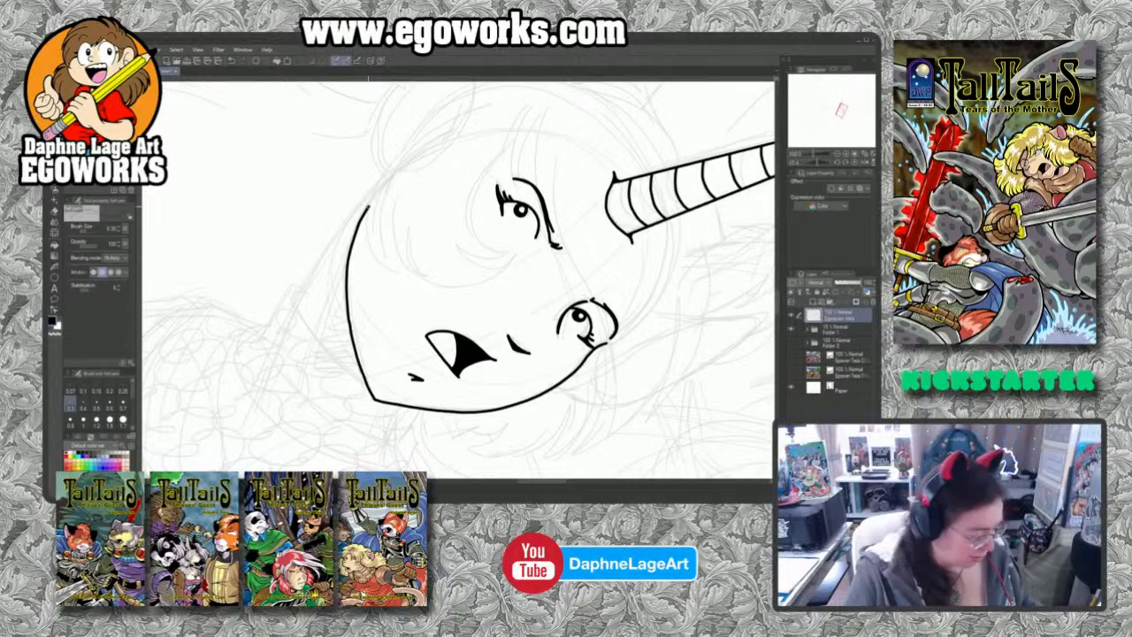
{"action": "left_click_drag", "start_coordinate": [657, 381], "coordinate": [652, 296]}
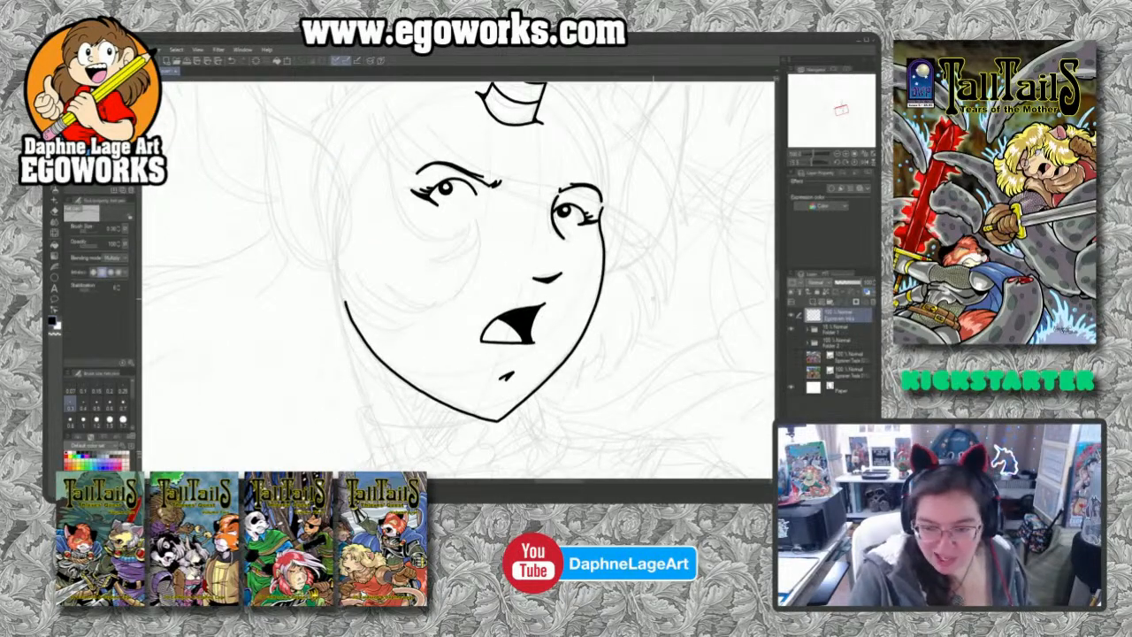
Step: Ink the curved hair lock sweeping over the near cheek, with pointed strand ends below the eye and at the jaw
{"action": "scroll", "coordinate": [669, 305], "scroll_direction": "up", "scroll_amount": 2}
{"action": "scroll", "coordinate": [504, 265], "scroll_direction": "down", "scroll_amount": 1}
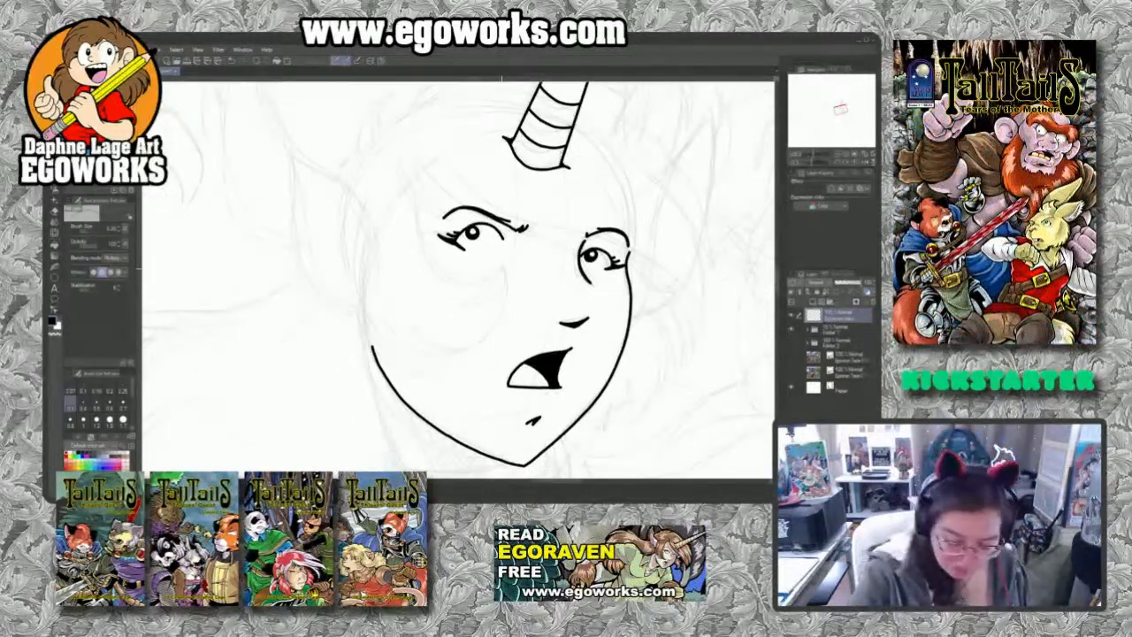
{"action": "mouse_move", "coordinate": [416, 193]}
{"action": "left_mouse_down"}
{"action": "mouse_move", "coordinate": [446, 277]}
{"action": "mouse_move", "coordinate": [483, 283]}
{"action": "mouse_move", "coordinate": [495, 258]}
{"action": "mouse_move", "coordinate": [482, 299]}
{"action": "mouse_move", "coordinate": [502, 278]}
{"action": "mouse_move", "coordinate": [478, 345]}
{"action": "mouse_move", "coordinate": [451, 351]}
{"action": "mouse_move", "coordinate": [414, 327]}
{"action": "mouse_move", "coordinate": [463, 359]}
{"action": "mouse_move", "coordinate": [471, 350]}
{"action": "mouse_move", "coordinate": [458, 367]}
{"action": "mouse_move", "coordinate": [427, 370]}
{"action": "mouse_move", "coordinate": [396, 336]}
{"action": "mouse_move", "coordinate": [416, 369]}
{"action": "mouse_move", "coordinate": [431, 372]}
{"action": "mouse_move", "coordinate": [380, 355]}
{"action": "mouse_move", "coordinate": [358, 297]}
{"action": "mouse_move", "coordinate": [357, 230]}
{"action": "mouse_move", "coordinate": [371, 196]}
{"action": "left_mouse_up"}
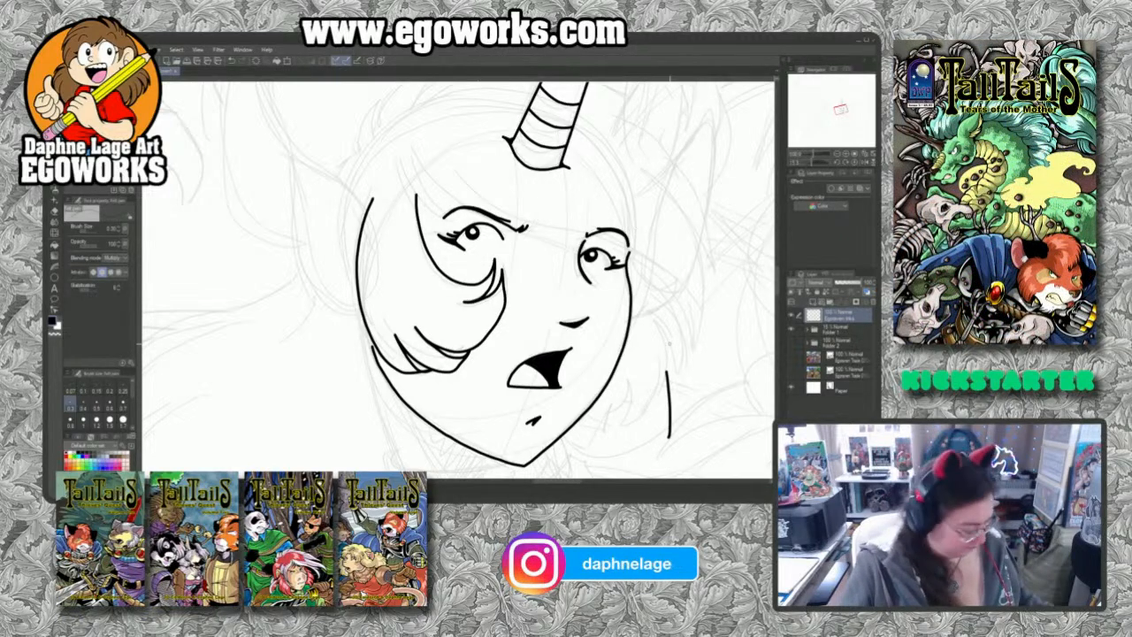
Step: Ink the large pointed near ear beside the head, including the inner dividing line and its lower edge
{"action": "left_click_drag", "start_coordinate": [643, 229], "coordinate": [683, 314]}
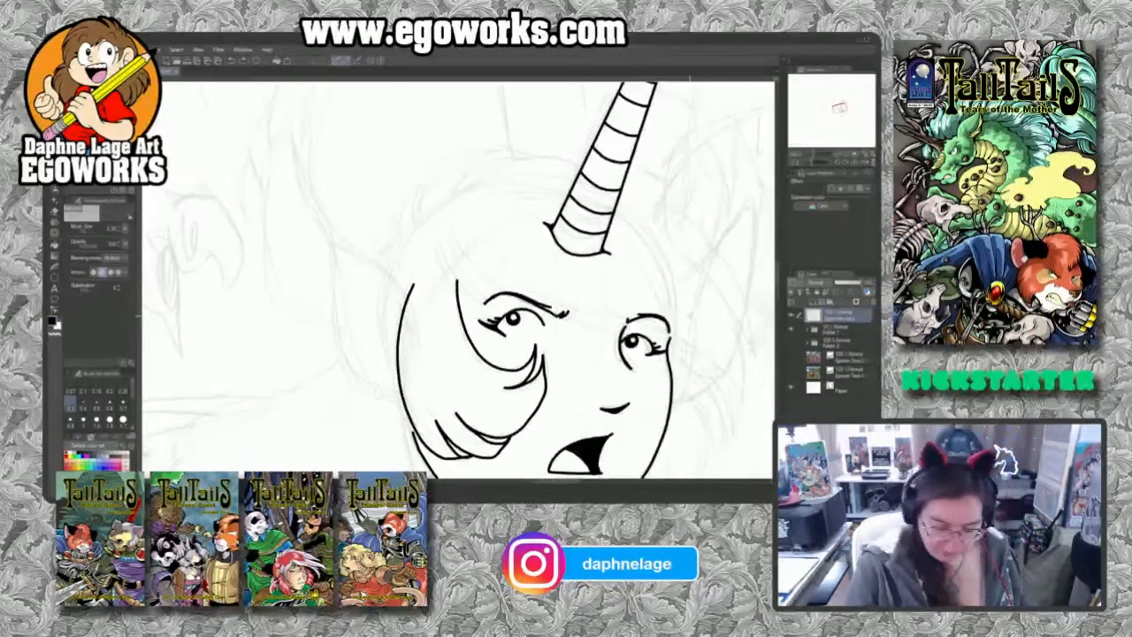
{"action": "mouse_move", "coordinate": [409, 294]}
{"action": "left_mouse_down"}
{"action": "mouse_move", "coordinate": [331, 222]}
{"action": "mouse_move", "coordinate": [291, 134]}
{"action": "mouse_move", "coordinate": [279, 134]}
{"action": "mouse_move", "coordinate": [264, 188]}
{"action": "mouse_move", "coordinate": [263, 261]}
{"action": "mouse_move", "coordinate": [298, 325]}
{"action": "mouse_move", "coordinate": [334, 338]}
{"action": "left_mouse_up"}
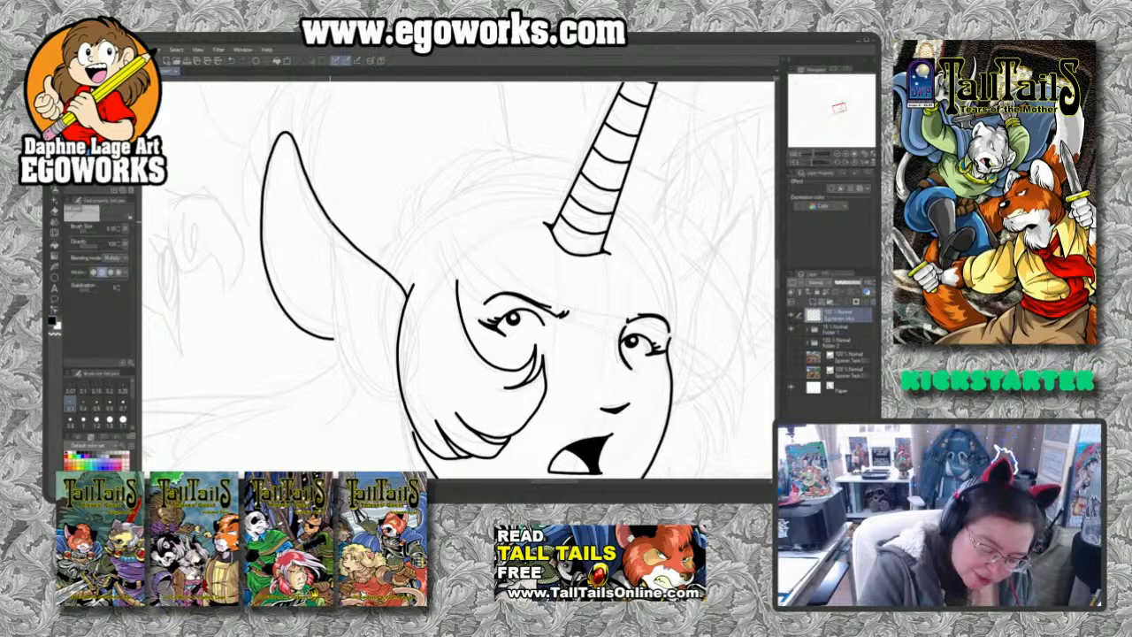
{"action": "mouse_move", "coordinate": [332, 223]}
{"action": "left_mouse_down"}
{"action": "mouse_move", "coordinate": [334, 338]}
{"action": "mouse_move", "coordinate": [409, 410]}
{"action": "left_mouse_up"}
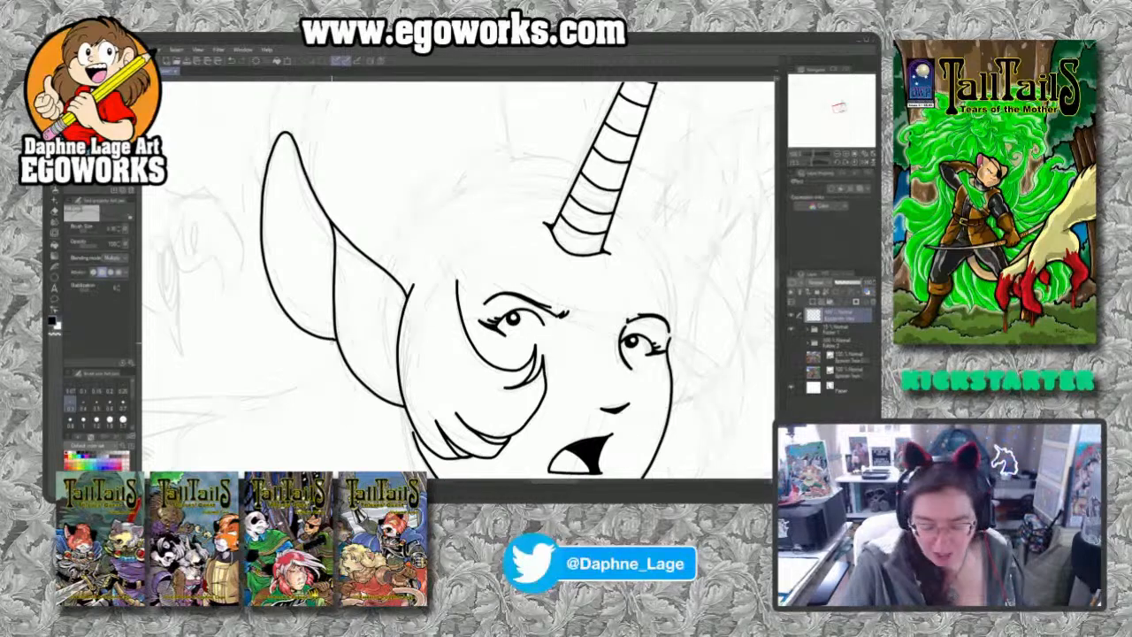
Step: Ink a tuft of pointed fur strands curving up around the tip of the near ear
{"action": "left_click_drag", "start_coordinate": [468, 248], "coordinate": [564, 370]}
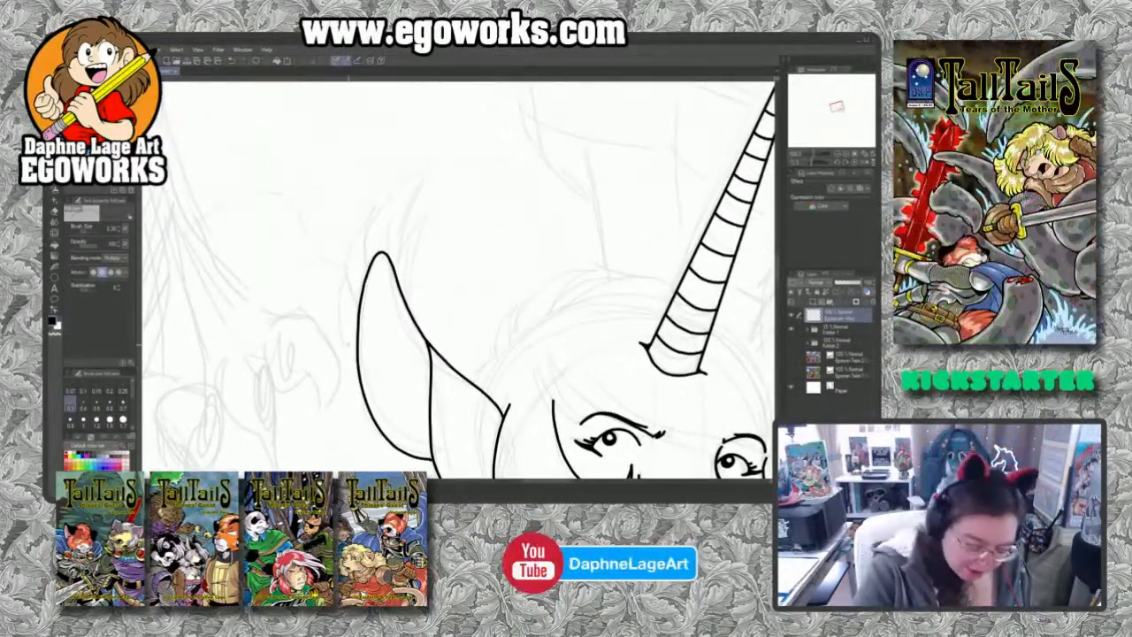
{"action": "mouse_move", "coordinate": [355, 358]}
{"action": "left_mouse_down"}
{"action": "mouse_move", "coordinate": [337, 320]}
{"action": "mouse_move", "coordinate": [345, 272]}
{"action": "mouse_move", "coordinate": [353, 299]}
{"action": "mouse_move", "coordinate": [346, 243]}
{"action": "mouse_move", "coordinate": [367, 212]}
{"action": "mouse_move", "coordinate": [362, 244]}
{"action": "left_mouse_up"}
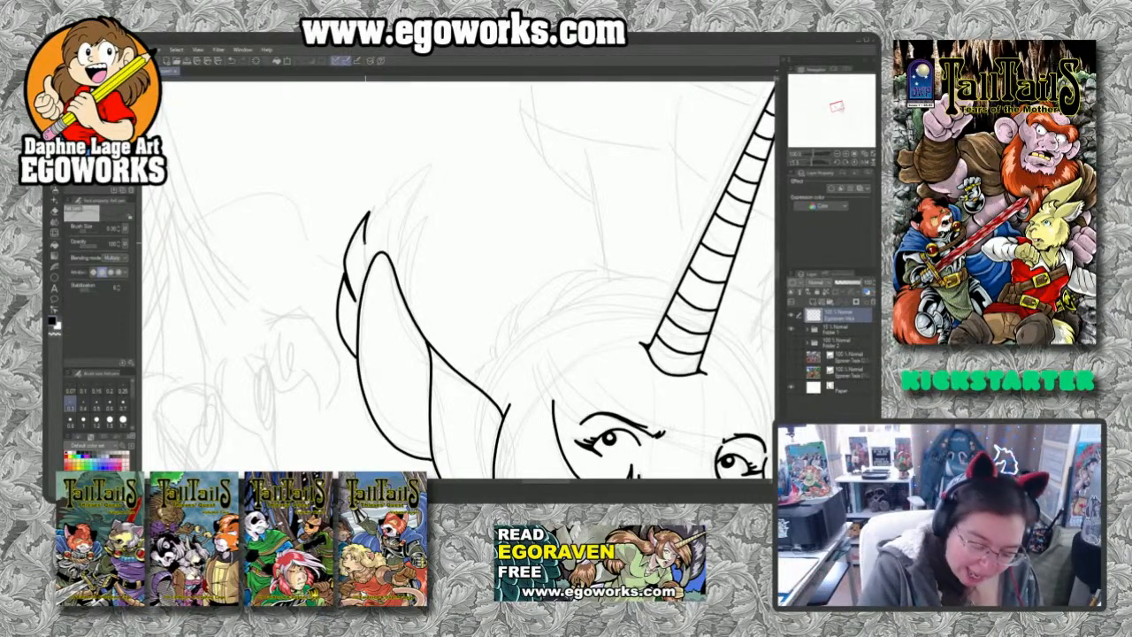
{"action": "mouse_move", "coordinate": [365, 244]}
{"action": "left_mouse_down"}
{"action": "mouse_move", "coordinate": [382, 201]}
{"action": "mouse_move", "coordinate": [440, 163]}
{"action": "mouse_move", "coordinate": [409, 228]}
{"action": "mouse_move", "coordinate": [433, 210]}
{"action": "mouse_move", "coordinate": [407, 311]}
{"action": "left_mouse_up"}
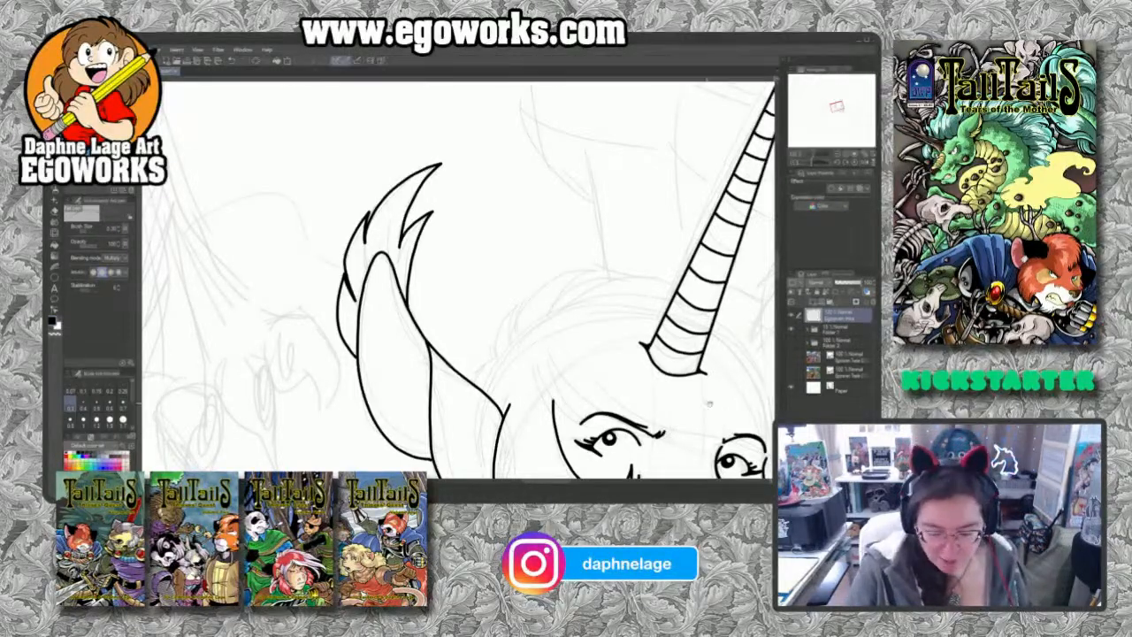
Step: Ink the hair along the top of the head from the near ear to the horn, with spiky overlapping strands
{"action": "left_click_drag", "start_coordinate": [708, 401], "coordinate": [623, 346]}
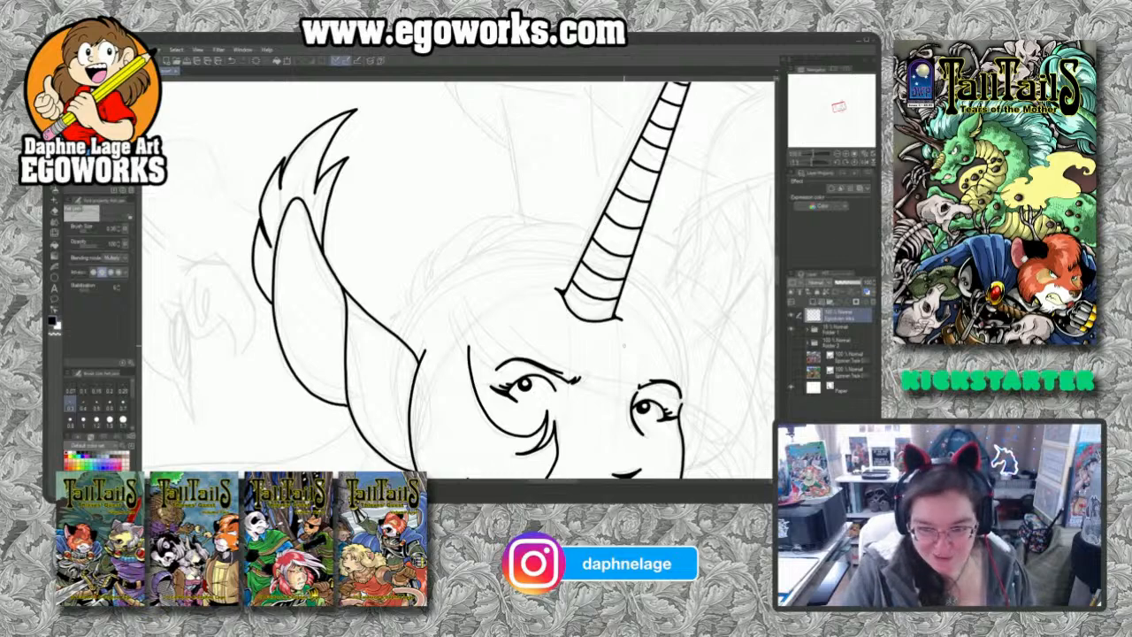
{"action": "mouse_move", "coordinate": [382, 323]}
{"action": "left_mouse_down"}
{"action": "mouse_move", "coordinate": [405, 303]}
{"action": "mouse_move", "coordinate": [389, 299]}
{"action": "mouse_move", "coordinate": [409, 295]}
{"action": "left_mouse_up"}
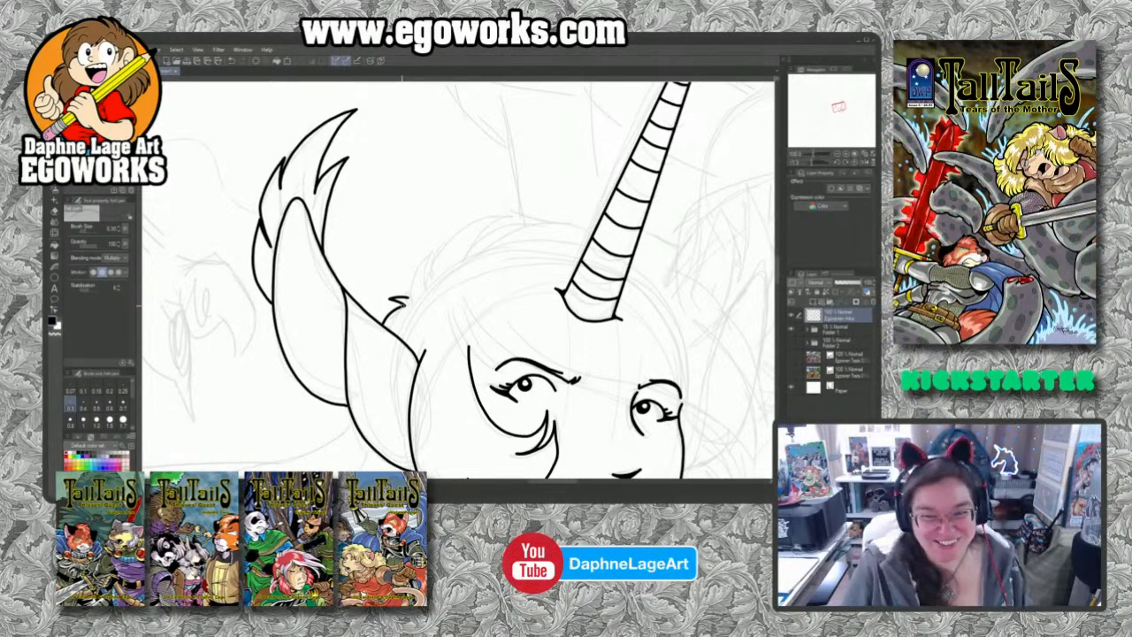
{"action": "mouse_move", "coordinate": [408, 299]}
{"action": "left_mouse_down"}
{"action": "mouse_move", "coordinate": [432, 248]}
{"action": "mouse_move", "coordinate": [426, 281]}
{"action": "mouse_move", "coordinate": [458, 234]}
{"action": "mouse_move", "coordinate": [514, 214]}
{"action": "mouse_move", "coordinate": [469, 246]}
{"action": "left_mouse_up"}
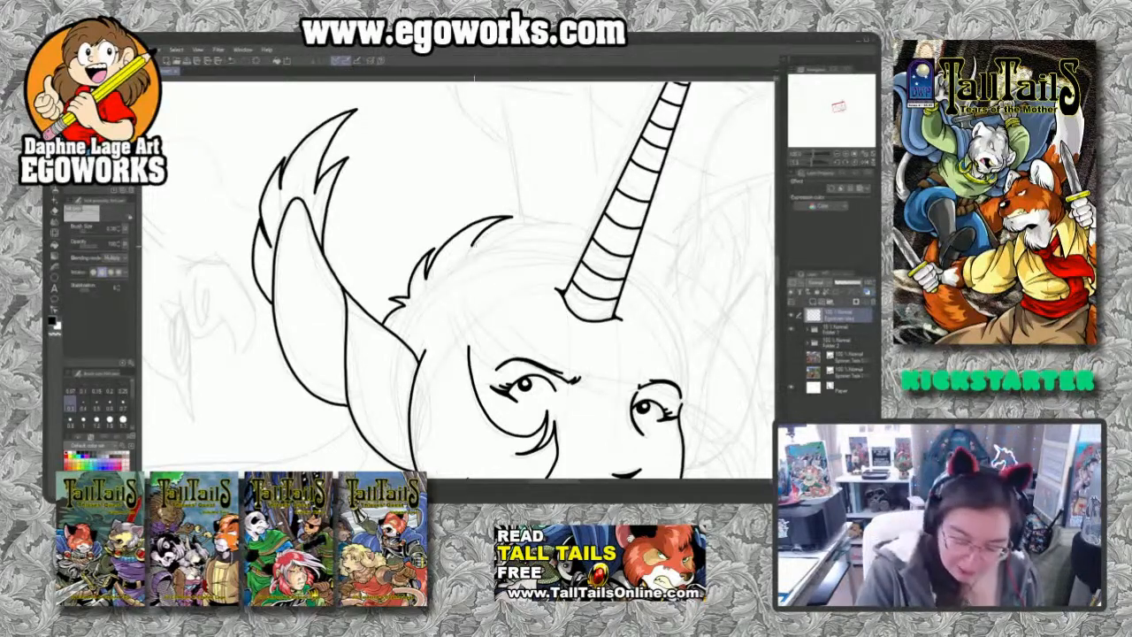
{"action": "mouse_move", "coordinate": [470, 247]}
{"action": "left_mouse_down"}
{"action": "mouse_move", "coordinate": [519, 221]}
{"action": "mouse_move", "coordinate": [544, 219]}
{"action": "mouse_move", "coordinate": [511, 233]}
{"action": "mouse_move", "coordinate": [551, 223]}
{"action": "mouse_move", "coordinate": [584, 231]}
{"action": "left_mouse_up"}
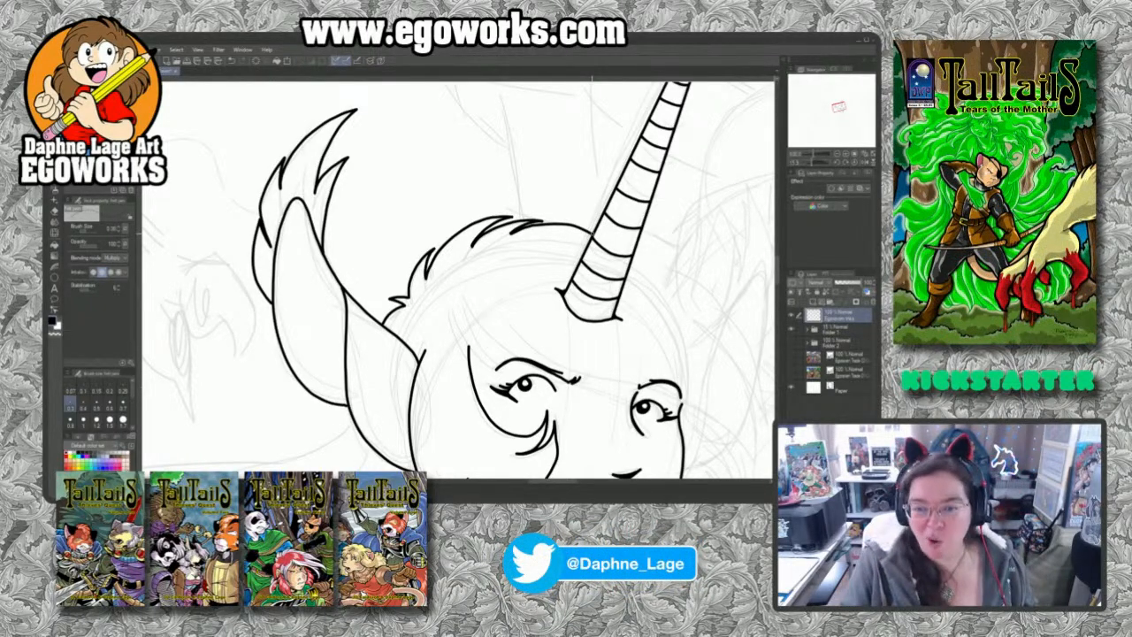
Step: Ink the fringe above the near eye, with thin pointed strands sweeping across the brow toward the far eye
{"action": "left_click_drag", "start_coordinate": [647, 400], "coordinate": [520, 285]}
{"action": "mouse_move", "coordinate": [326, 192]}
{"action": "left_mouse_down"}
{"action": "mouse_move", "coordinate": [350, 240]}
{"action": "mouse_move", "coordinate": [383, 263]}
{"action": "mouse_move", "coordinate": [346, 221]}
{"action": "mouse_move", "coordinate": [386, 250]}
{"action": "left_mouse_up"}
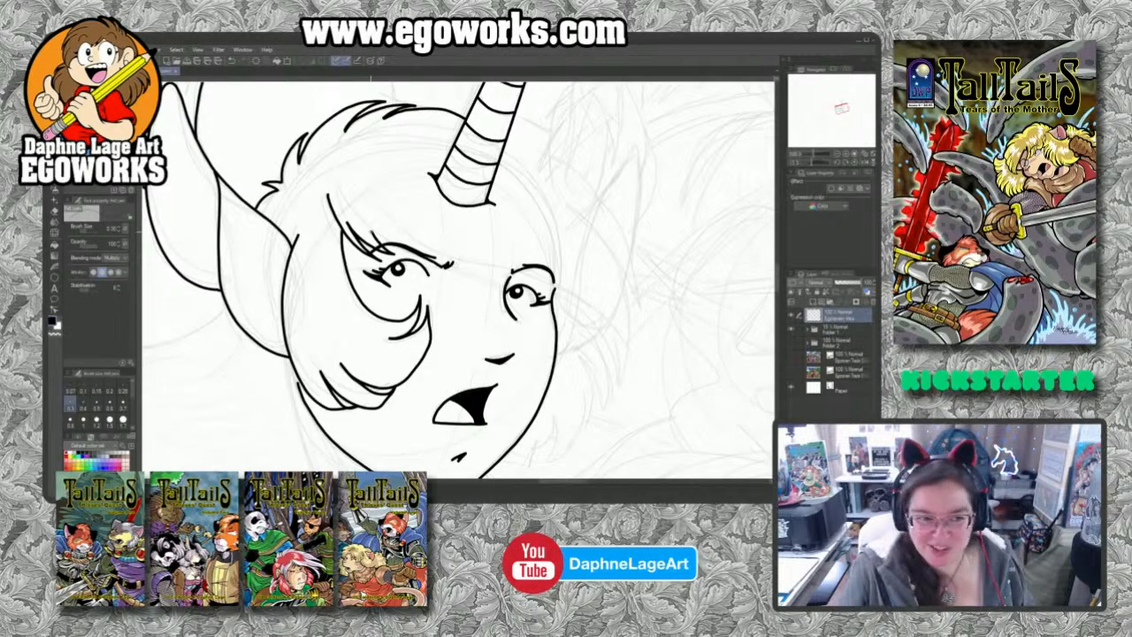
{"action": "key", "text": "r"}
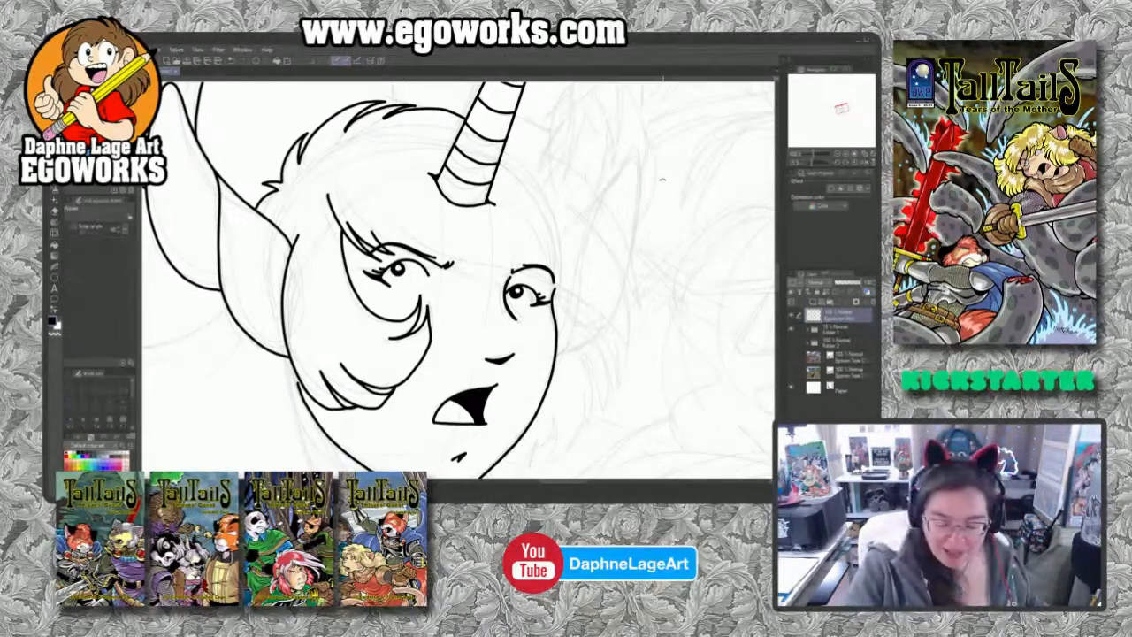
{"action": "mouse_move", "coordinate": [665, 181]}
{"action": "left_mouse_down"}
{"action": "mouse_move", "coordinate": [678, 337]}
{"action": "mouse_move", "coordinate": [665, 374]}
{"action": "left_mouse_up"}
{"action": "key", "text": "p"}
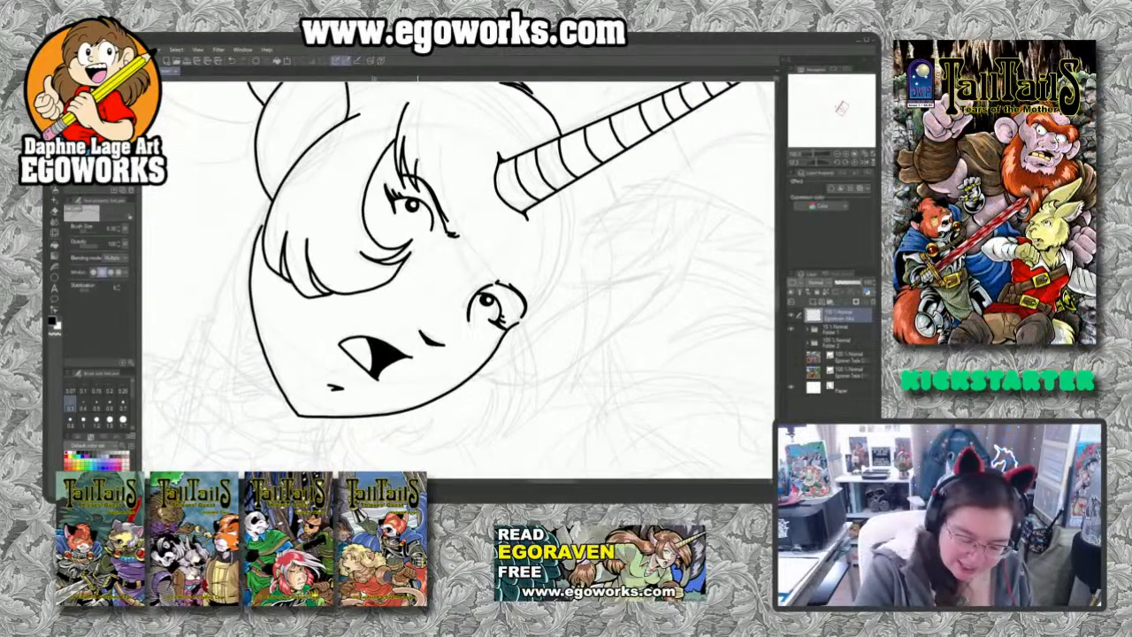
{"action": "left_click_drag", "start_coordinate": [416, 160], "coordinate": [475, 275]}
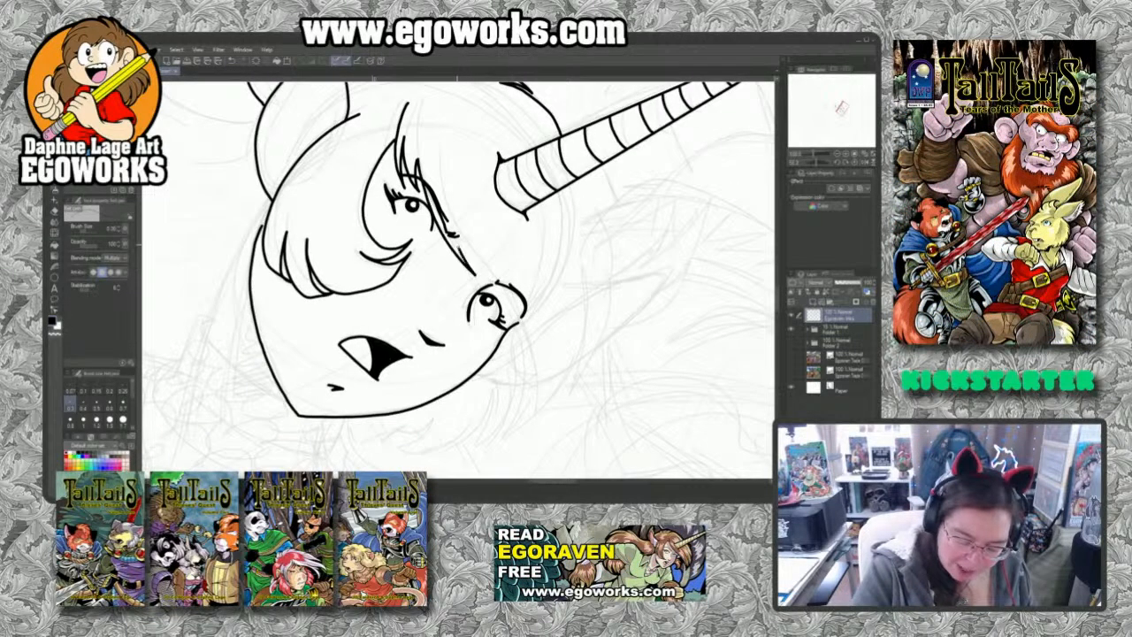
Step: Ink the hair lock flicking out past the far eye to a pointed tip, with its outer edge curving up to the horn
{"action": "mouse_move", "coordinate": [452, 230]}
{"action": "left_mouse_down"}
{"action": "mouse_move", "coordinate": [467, 264]}
{"action": "mouse_move", "coordinate": [516, 291]}
{"action": "mouse_move", "coordinate": [524, 427]}
{"action": "left_mouse_up"}
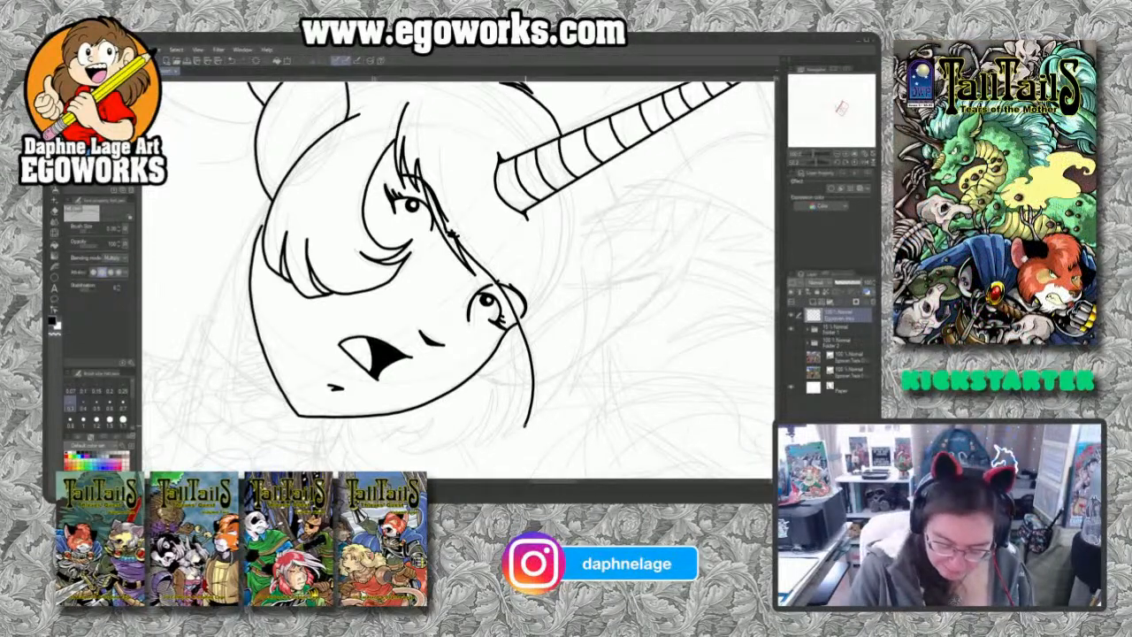
{"action": "mouse_move", "coordinate": [527, 424]}
{"action": "left_mouse_down"}
{"action": "mouse_move", "coordinate": [548, 403]}
{"action": "mouse_move", "coordinate": [571, 325]}
{"action": "left_mouse_up"}
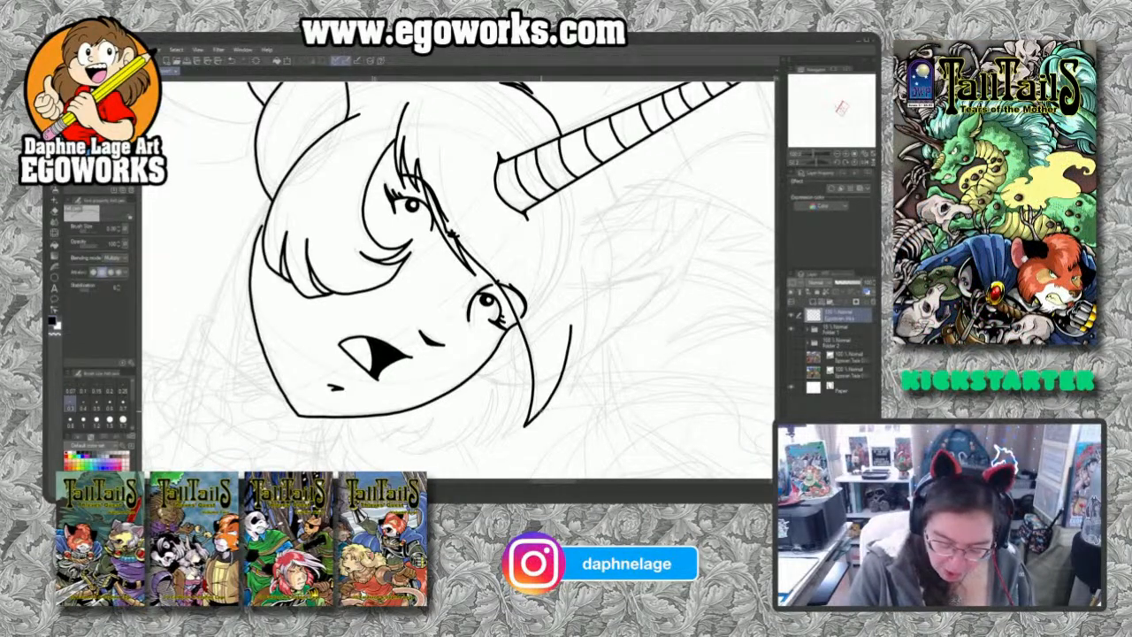
{"action": "mouse_move", "coordinate": [541, 412]}
{"action": "left_mouse_down"}
{"action": "mouse_move", "coordinate": [578, 373]}
{"action": "mouse_move", "coordinate": [590, 304]}
{"action": "mouse_move", "coordinate": [592, 348]}
{"action": "mouse_move", "coordinate": [601, 340]}
{"action": "mouse_move", "coordinate": [600, 213]}
{"action": "mouse_move", "coordinate": [577, 177]}
{"action": "left_mouse_up"}
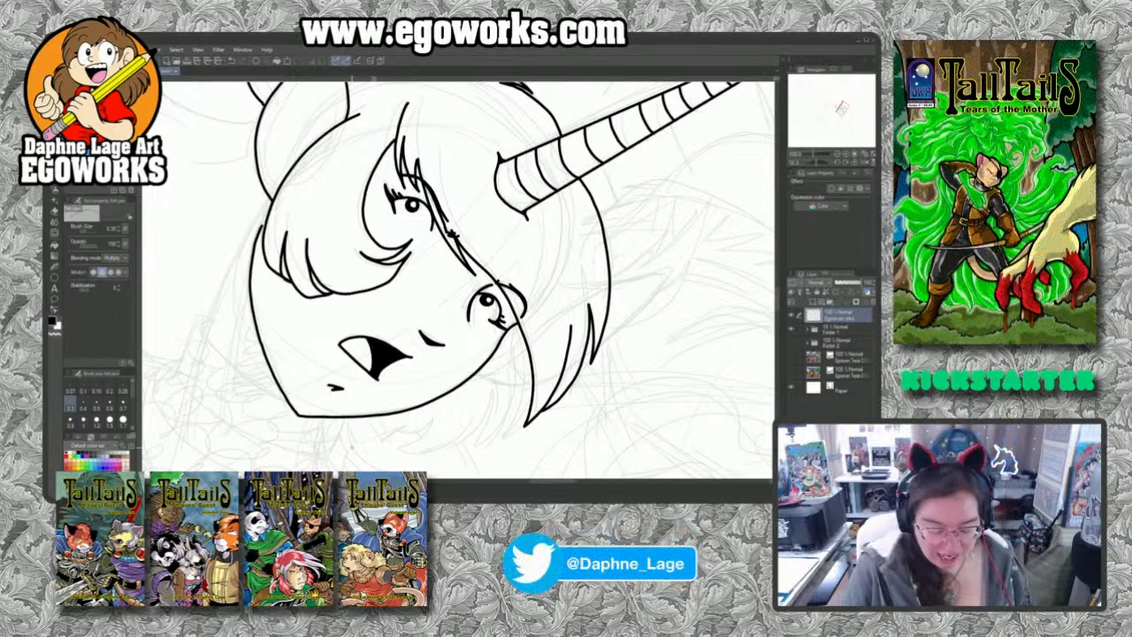
Step: Ink the lower hair on the far side of the face, with spiky overlapping strands curling in toward the jaw
{"action": "key", "text": "minus"}
{"action": "key", "text": "minus"}
{"action": "key", "text": "minus"}
{"action": "key", "text": "minus"}
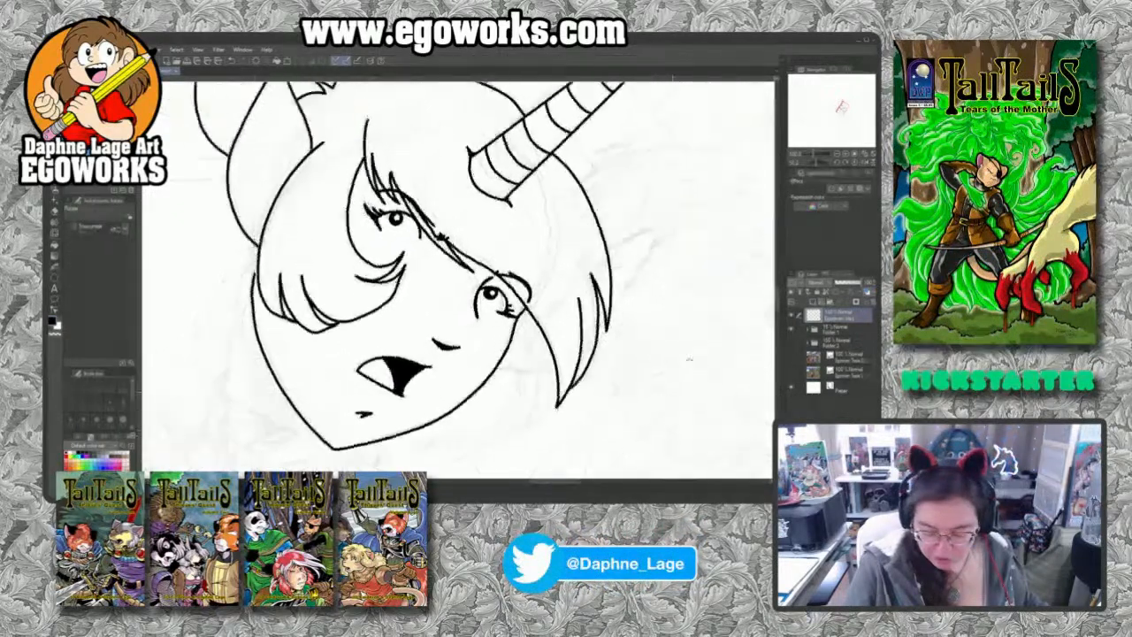
{"action": "left_click_drag", "start_coordinate": [457, 282], "coordinate": [425, 220]}
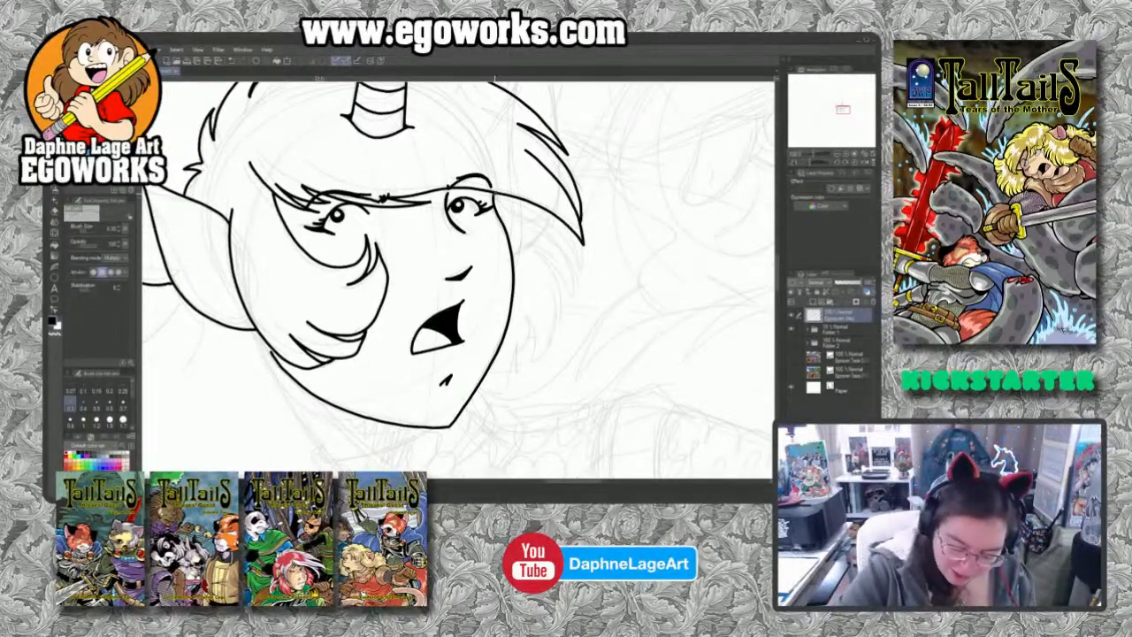
{"action": "mouse_move", "coordinate": [494, 192]}
{"action": "left_mouse_down"}
{"action": "mouse_move", "coordinate": [563, 251]}
{"action": "mouse_move", "coordinate": [572, 285]}
{"action": "mouse_move", "coordinate": [534, 248]}
{"action": "mouse_move", "coordinate": [555, 267]}
{"action": "mouse_move", "coordinate": [564, 331]}
{"action": "left_mouse_up"}
{"action": "mouse_move", "coordinate": [543, 283]}
{"action": "left_mouse_down"}
{"action": "mouse_move", "coordinate": [557, 310]}
{"action": "mouse_move", "coordinate": [550, 354]}
{"action": "mouse_move", "coordinate": [529, 378]}
{"action": "left_mouse_up"}
{"action": "mouse_move", "coordinate": [539, 336]}
{"action": "left_mouse_down"}
{"action": "mouse_move", "coordinate": [534, 366]}
{"action": "mouse_move", "coordinate": [499, 384]}
{"action": "mouse_move", "coordinate": [500, 370]}
{"action": "mouse_move", "coordinate": [486, 377]}
{"action": "left_mouse_up"}
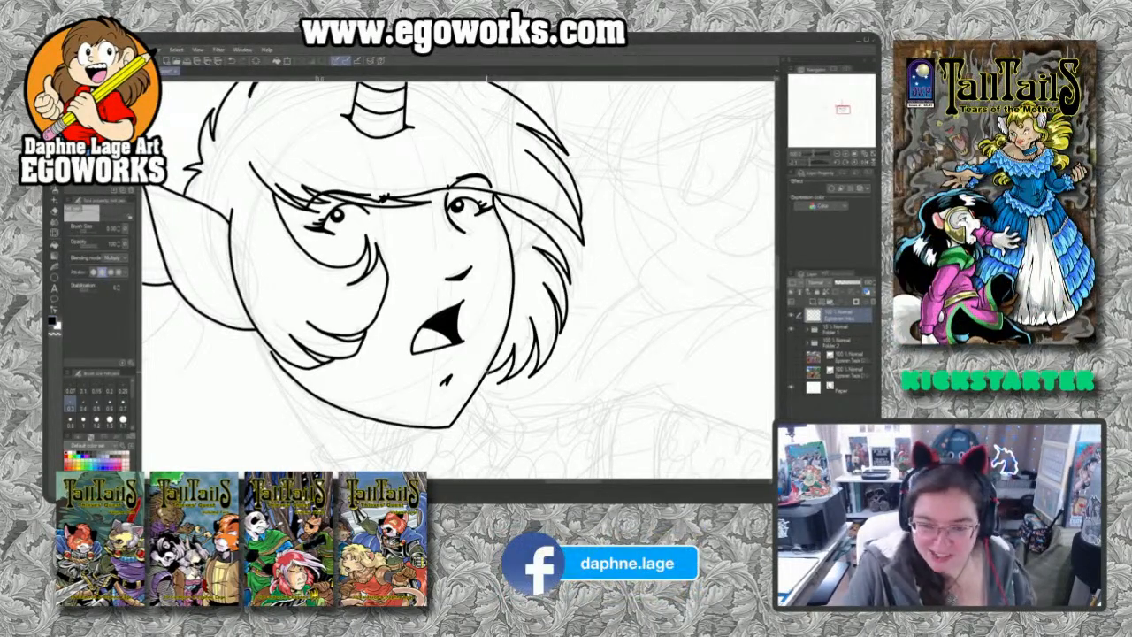
Step: Ink the neck line running down from below the near ear and the curved upper rim of the collar beneath the chin
{"action": "left_click_drag", "start_coordinate": [437, 332], "coordinate": [541, 221]}
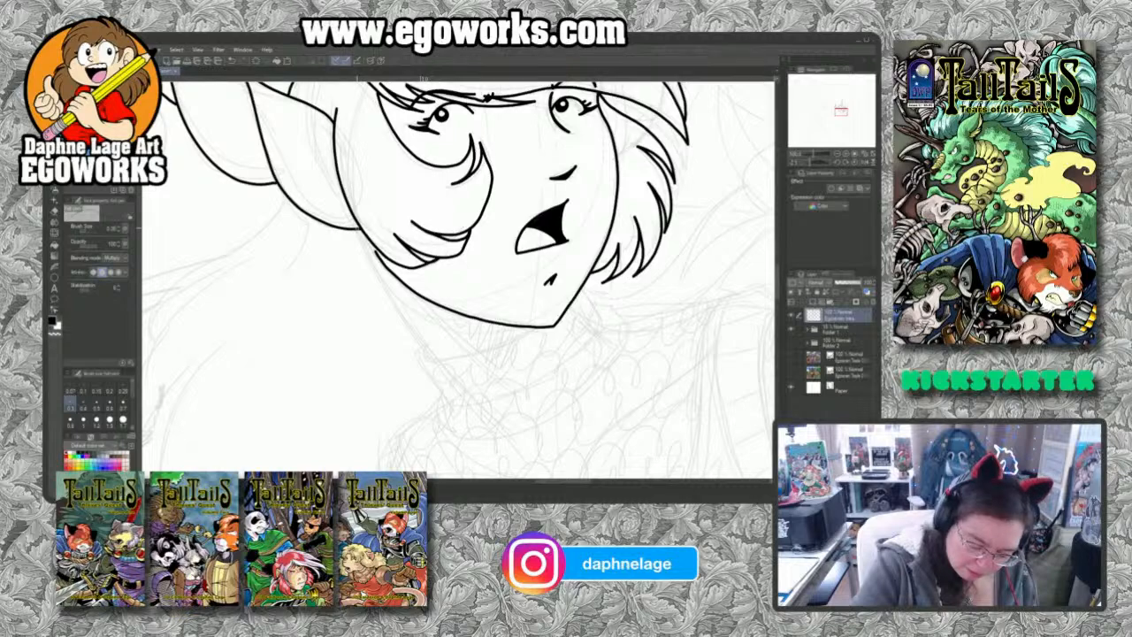
{"action": "left_click_drag", "start_coordinate": [356, 226], "coordinate": [432, 356]}
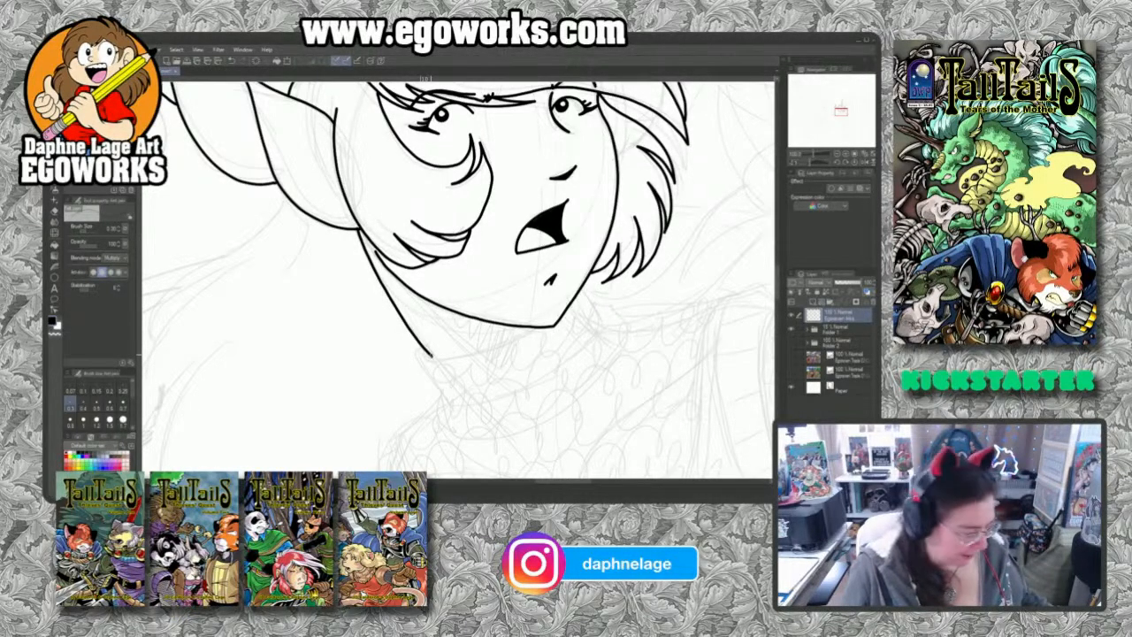
{"action": "mouse_move", "coordinate": [619, 282]}
{"action": "left_mouse_down"}
{"action": "mouse_move", "coordinate": [566, 186]}
{"action": "mouse_move", "coordinate": [459, 142]}
{"action": "left_mouse_up"}
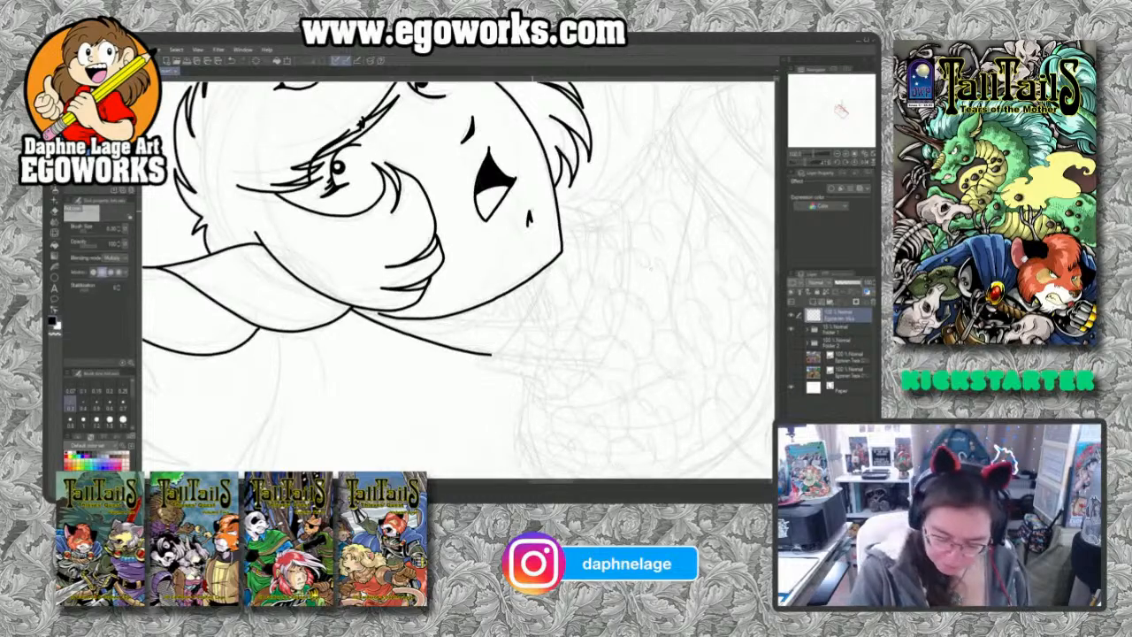
{"action": "left_click_drag", "start_coordinate": [550, 281], "coordinate": [482, 360]}
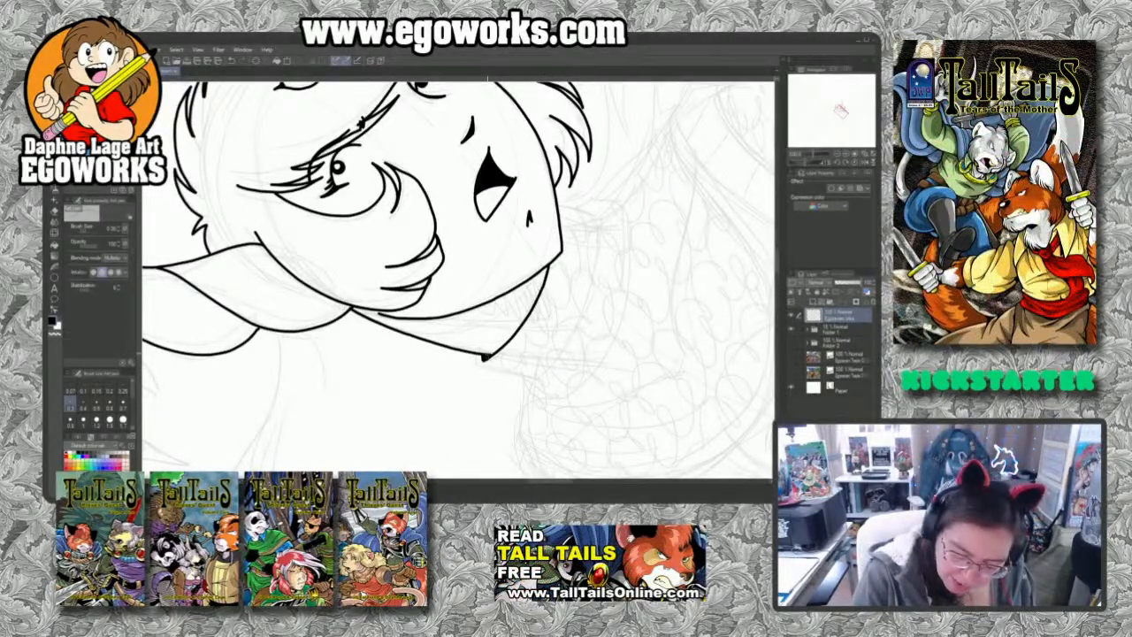
Step: Ink the folds of the high collar around the neck, with both side edges and tapered crease lines across the front
{"action": "mouse_move", "coordinate": [559, 201]}
{"action": "left_mouse_down"}
{"action": "mouse_move", "coordinate": [598, 225]}
{"action": "mouse_move", "coordinate": [593, 279]}
{"action": "mouse_move", "coordinate": [559, 354]}
{"action": "mouse_move", "coordinate": [596, 297]}
{"action": "mouse_move", "coordinate": [575, 322]}
{"action": "left_mouse_up"}
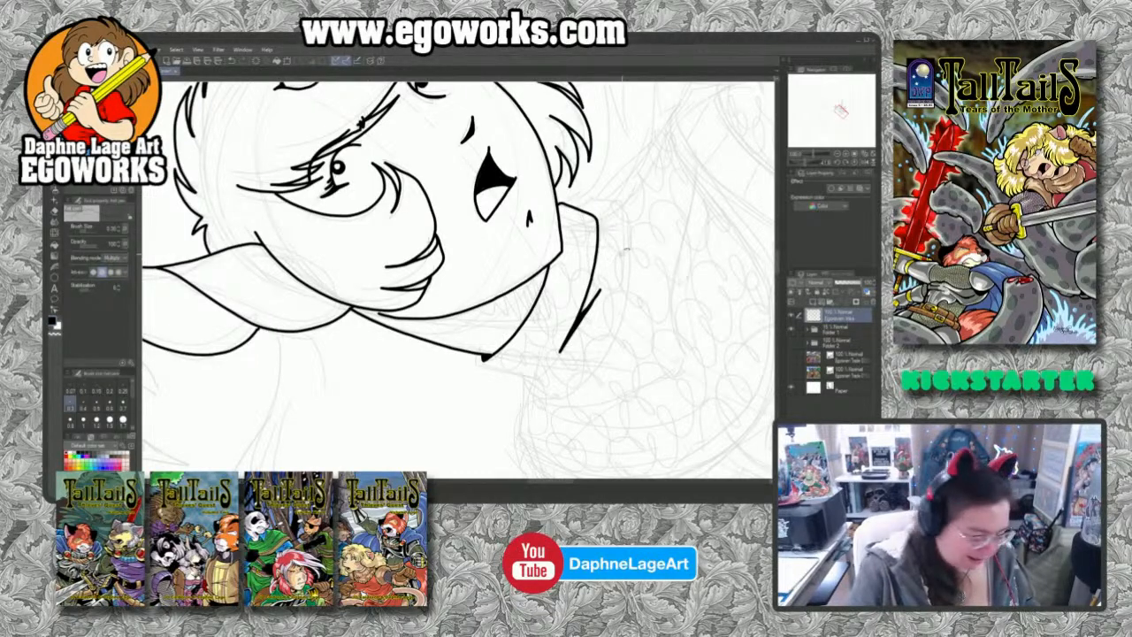
{"action": "mouse_move", "coordinate": [627, 249]}
{"action": "left_mouse_down"}
{"action": "mouse_move", "coordinate": [629, 357]}
{"action": "mouse_move", "coordinate": [593, 433]}
{"action": "mouse_move", "coordinate": [580, 356]}
{"action": "left_mouse_up"}
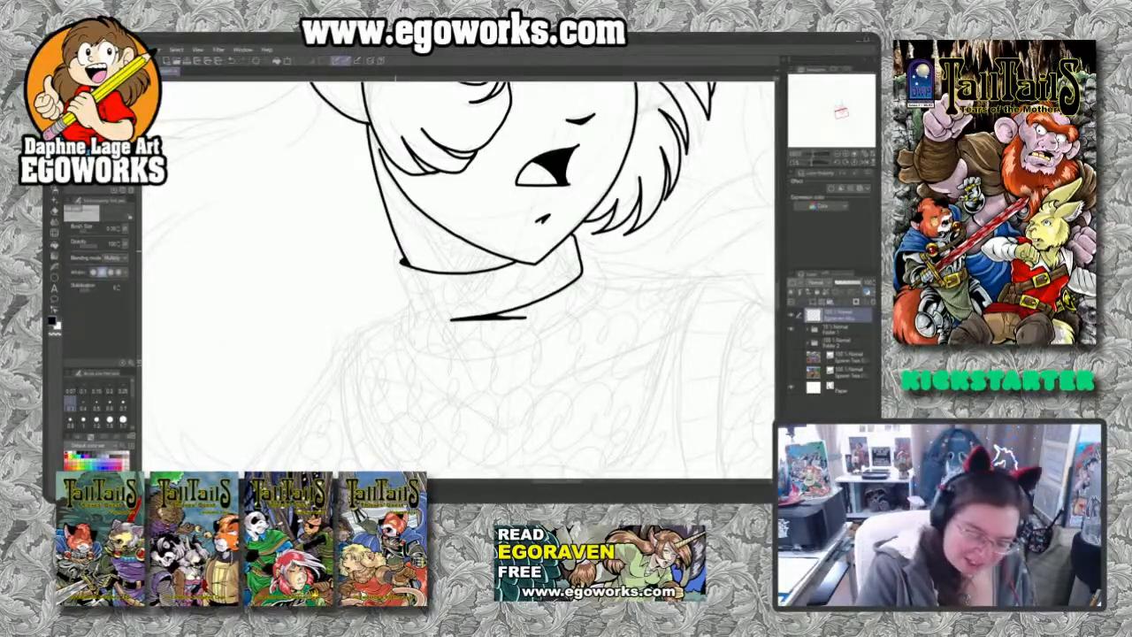
{"action": "mouse_move", "coordinate": [391, 252]}
{"action": "left_mouse_down"}
{"action": "mouse_move", "coordinate": [417, 321]}
{"action": "mouse_move", "coordinate": [439, 329]}
{"action": "mouse_move", "coordinate": [428, 326]}
{"action": "left_mouse_up"}
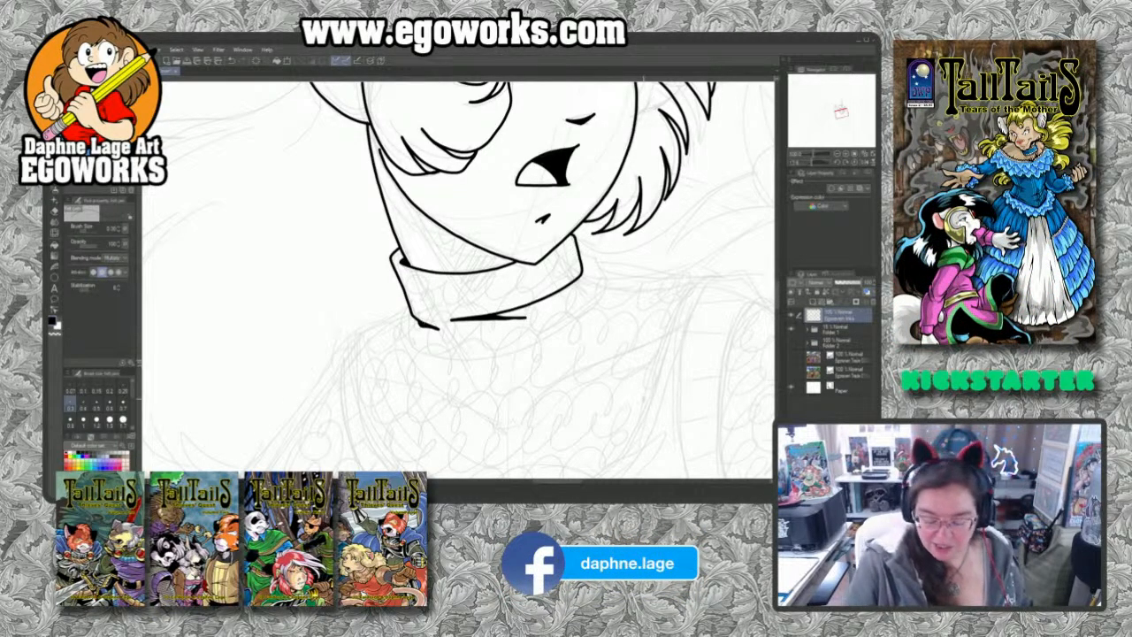
{"action": "left_click_drag", "start_coordinate": [635, 384], "coordinate": [582, 368]}
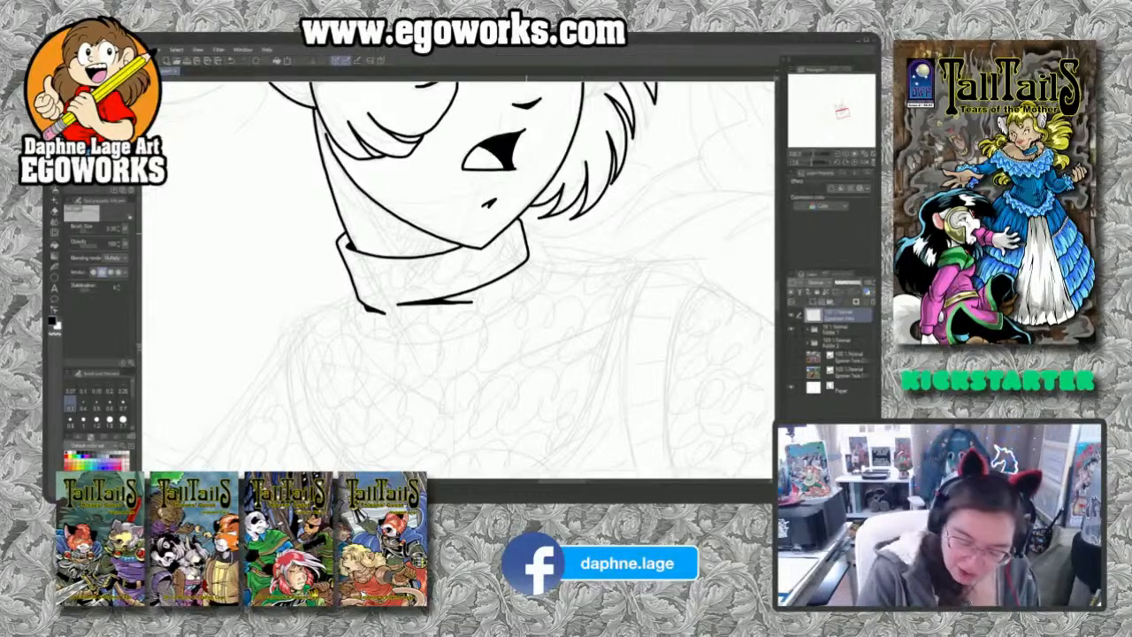
{"action": "mouse_move", "coordinate": [525, 228]}
{"action": "left_mouse_down"}
{"action": "mouse_move", "coordinate": [552, 266]}
{"action": "mouse_move", "coordinate": [544, 286]}
{"action": "mouse_move", "coordinate": [492, 329]}
{"action": "mouse_move", "coordinate": [447, 345]}
{"action": "mouse_move", "coordinate": [512, 319]}
{"action": "left_mouse_up"}
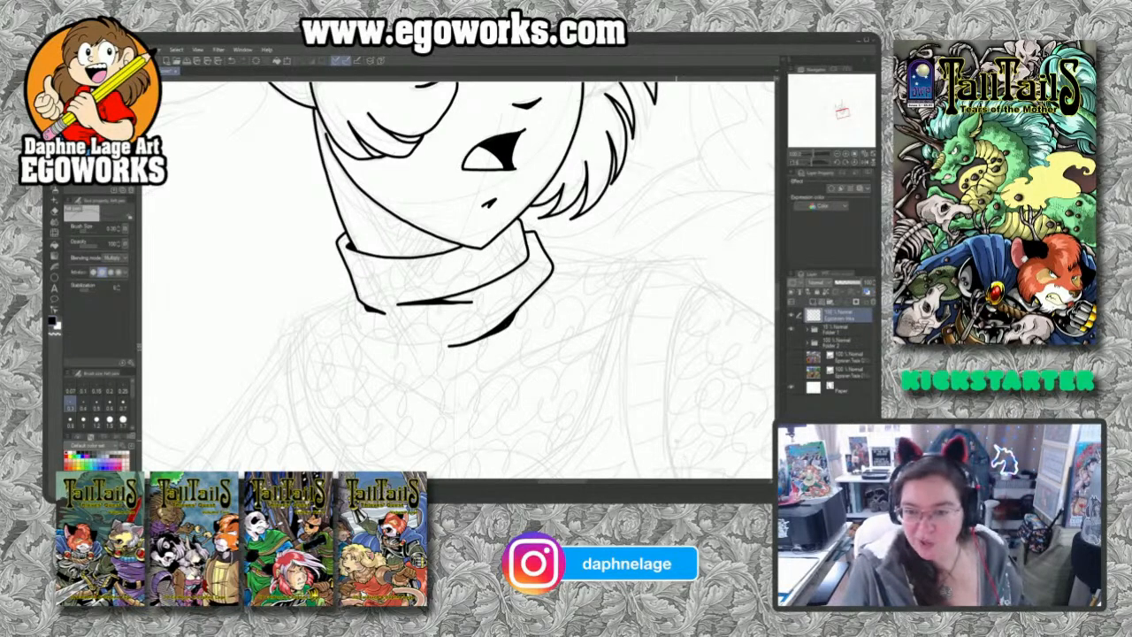
Step: Ink the far shoulder line, the rounded neckline framing the mail collar, and the collar's near-side edge with a tapered fold
{"action": "left_click_drag", "start_coordinate": [465, 279], "coordinate": [398, 257]}
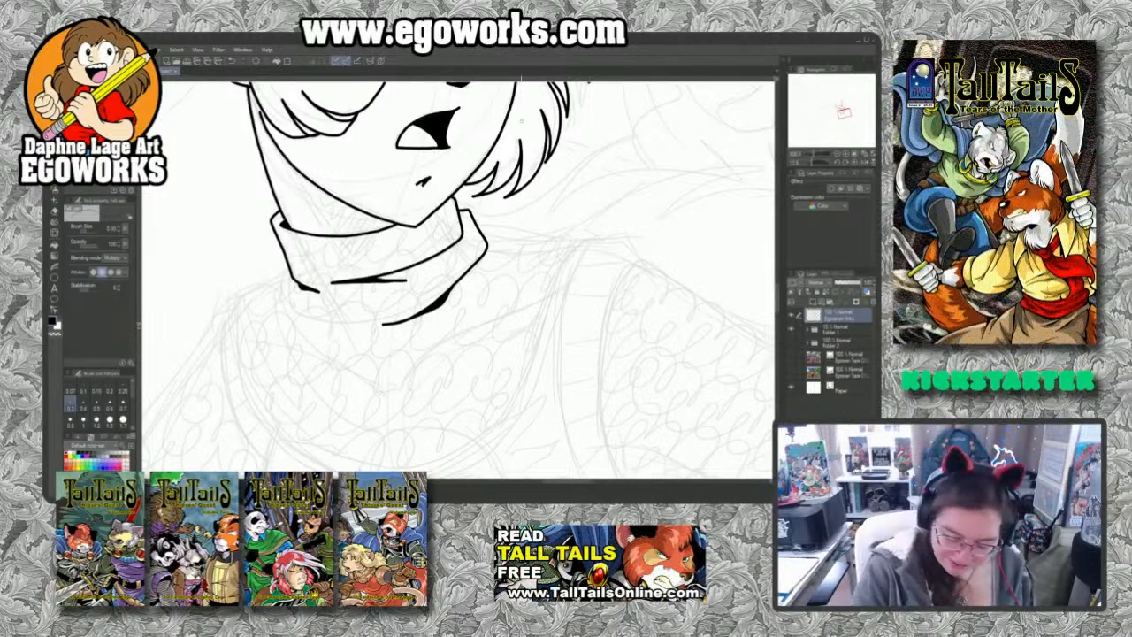
{"action": "mouse_move", "coordinate": [483, 234]}
{"action": "left_mouse_down"}
{"action": "mouse_move", "coordinate": [577, 228]}
{"action": "mouse_move", "coordinate": [591, 239]}
{"action": "left_mouse_up"}
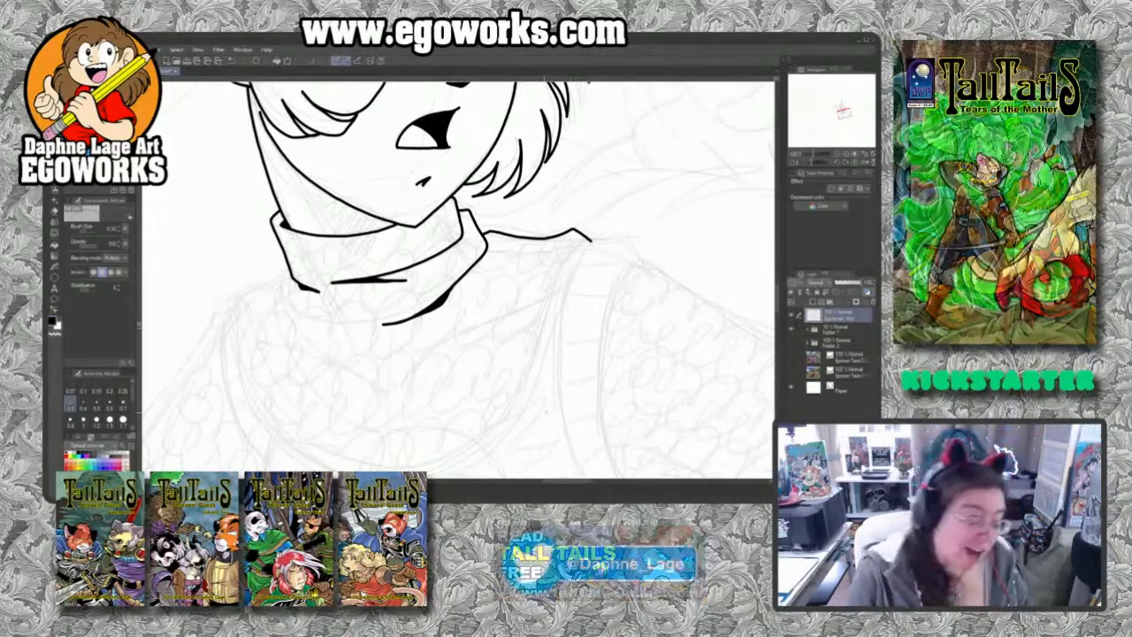
{"action": "left_click_drag", "start_coordinate": [518, 397], "coordinate": [581, 361]}
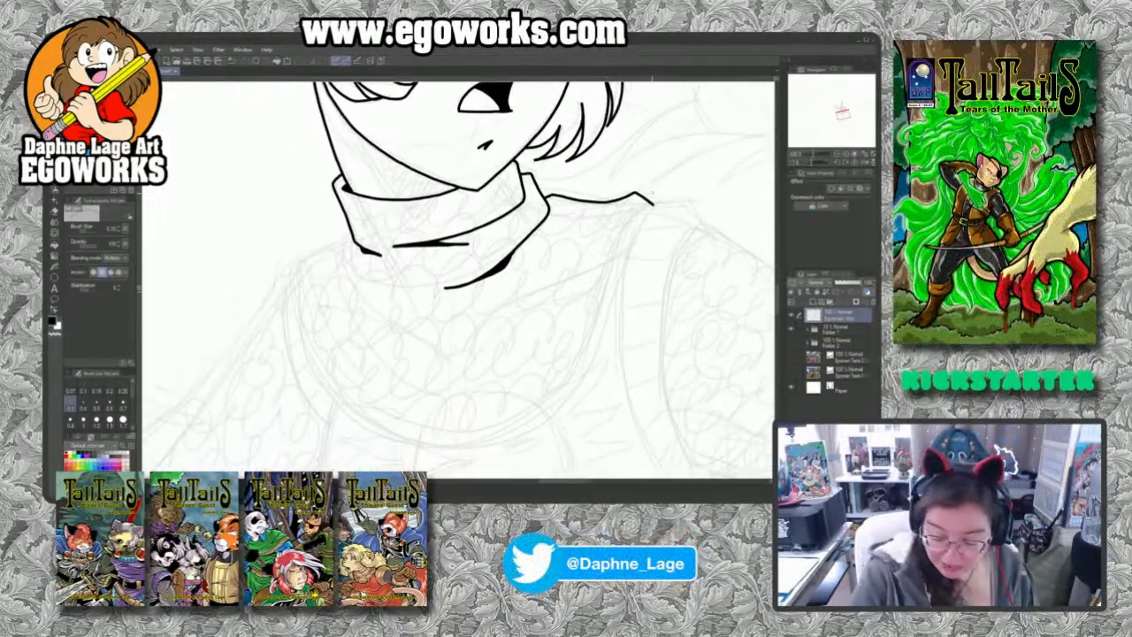
{"action": "mouse_move", "coordinate": [653, 205]}
{"action": "left_mouse_down"}
{"action": "mouse_move", "coordinate": [578, 379]}
{"action": "mouse_move", "coordinate": [525, 425]}
{"action": "mouse_move", "coordinate": [462, 441]}
{"action": "mouse_move", "coordinate": [404, 438]}
{"action": "mouse_move", "coordinate": [332, 391]}
{"action": "mouse_move", "coordinate": [310, 353]}
{"action": "mouse_move", "coordinate": [303, 258]}
{"action": "left_mouse_up"}
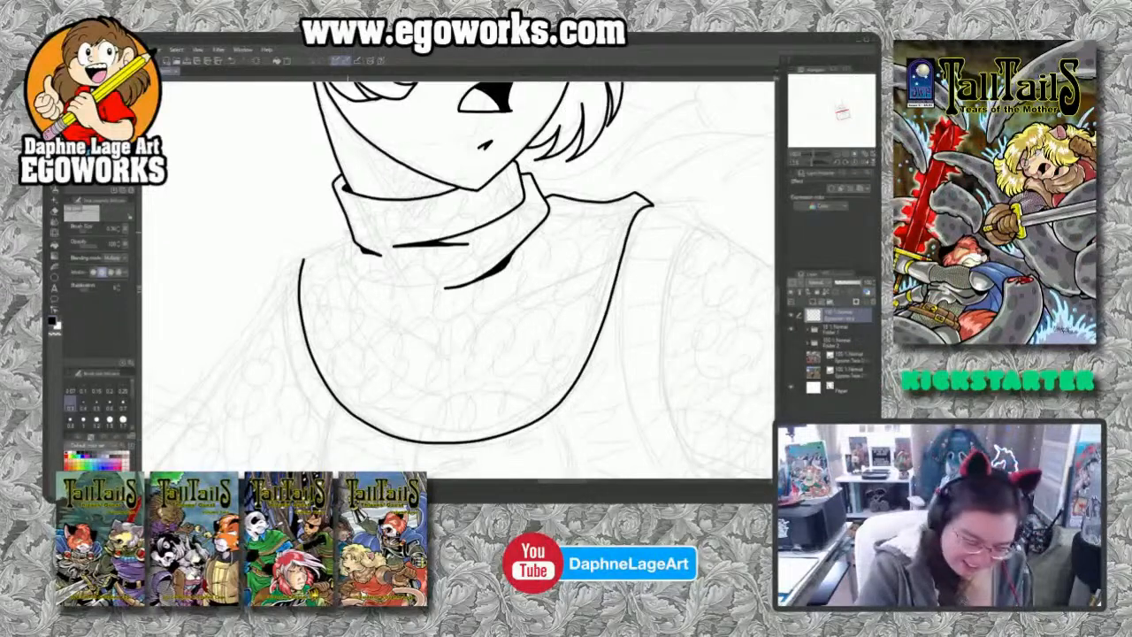
{"action": "mouse_move", "coordinate": [351, 227]}
{"action": "left_mouse_down"}
{"action": "mouse_move", "coordinate": [339, 262]}
{"action": "mouse_move", "coordinate": [389, 324]}
{"action": "mouse_move", "coordinate": [455, 357]}
{"action": "mouse_move", "coordinate": [370, 307]}
{"action": "left_mouse_up"}
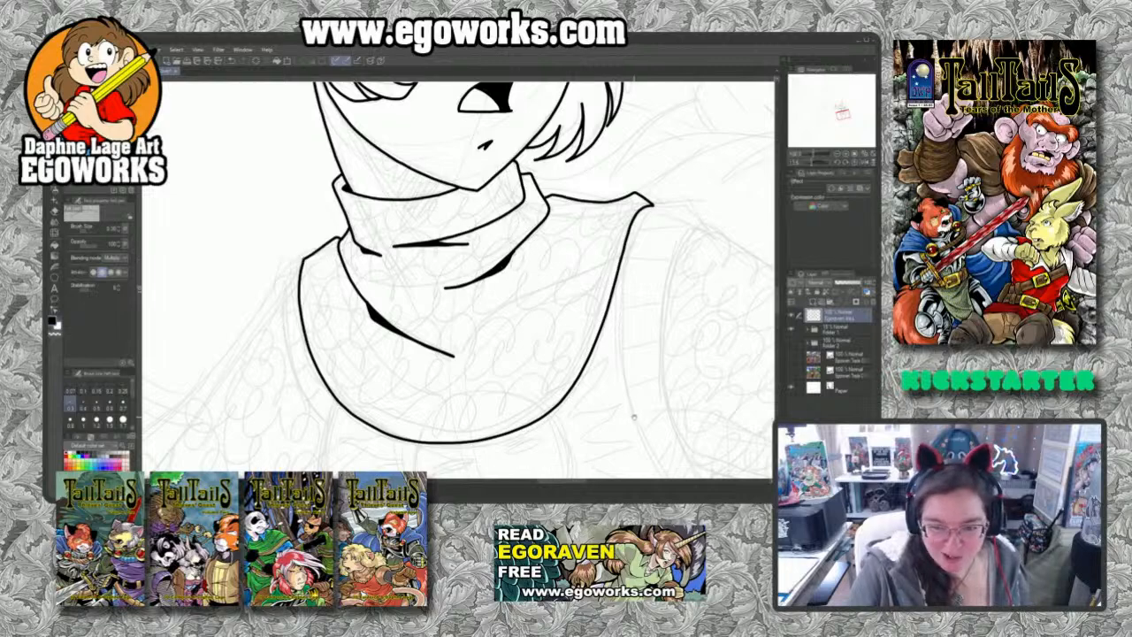
Step: Ink the outer edge of the neckline trim at the near shoulder and fill its shadow in solid black
{"action": "left_click_drag", "start_coordinate": [634, 418], "coordinate": [631, 297]}
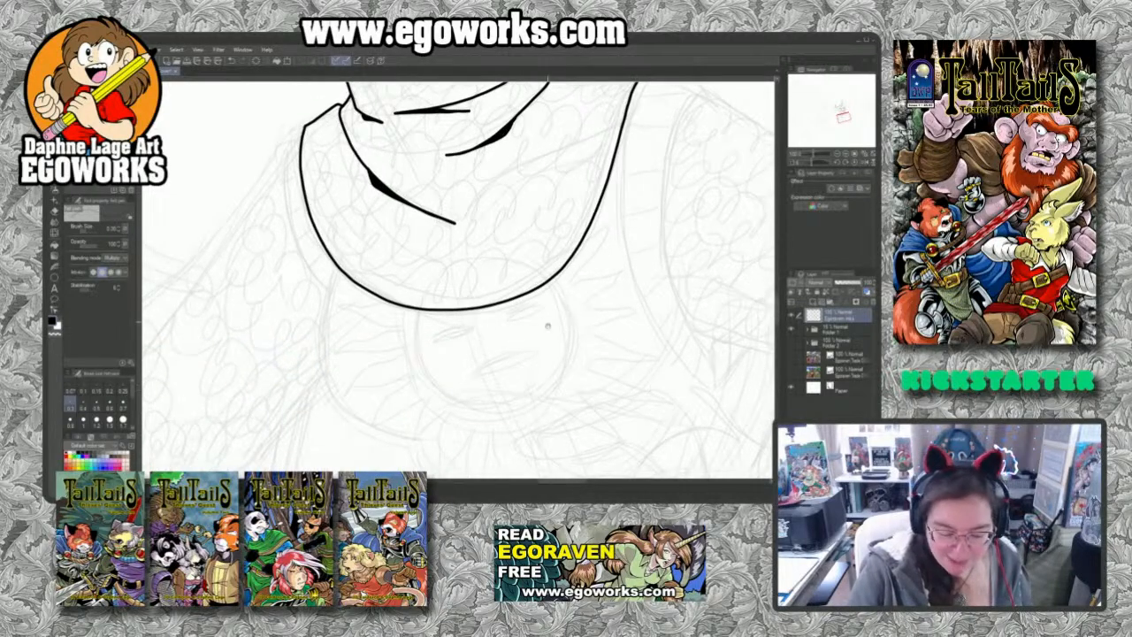
{"action": "mouse_move", "coordinate": [547, 326]}
{"action": "left_mouse_down"}
{"action": "mouse_move", "coordinate": [566, 265]}
{"action": "mouse_move", "coordinate": [577, 346]}
{"action": "left_mouse_up"}
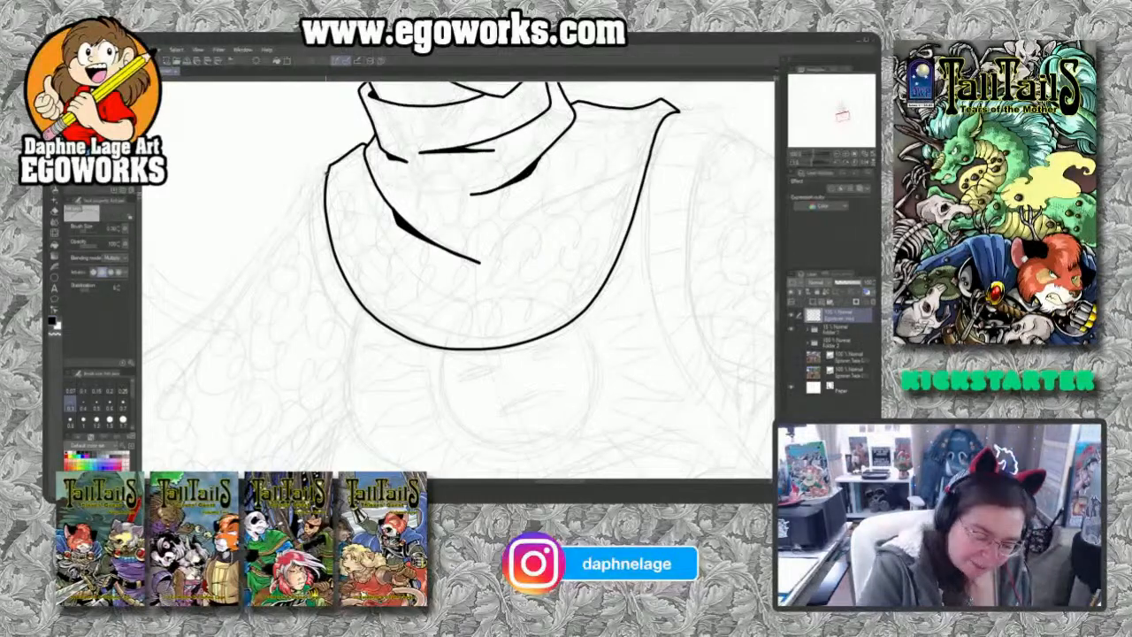
{"action": "mouse_move", "coordinate": [328, 166]}
{"action": "left_mouse_down"}
{"action": "mouse_move", "coordinate": [321, 281]}
{"action": "mouse_move", "coordinate": [354, 331]}
{"action": "mouse_move", "coordinate": [317, 284]}
{"action": "left_mouse_up"}
{"action": "mouse_move", "coordinate": [305, 223]}
{"action": "left_mouse_down"}
{"action": "mouse_move", "coordinate": [327, 299]}
{"action": "mouse_move", "coordinate": [304, 228]}
{"action": "mouse_move", "coordinate": [323, 288]}
{"action": "left_mouse_up"}
{"action": "left_click_drag", "start_coordinate": [304, 251], "coordinate": [318, 279]}
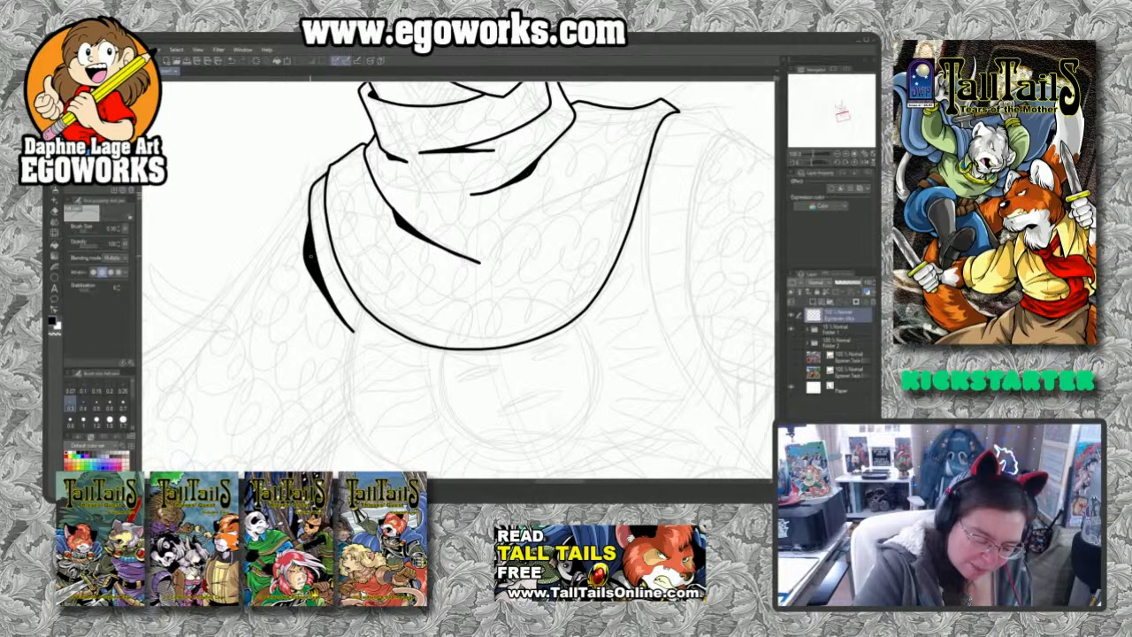
Step: Ink the lower chest contours on both sides of the tunic, thickening the undersides with solid black shadows
{"action": "left_click_drag", "start_coordinate": [715, 478], "coordinate": [631, 324]}
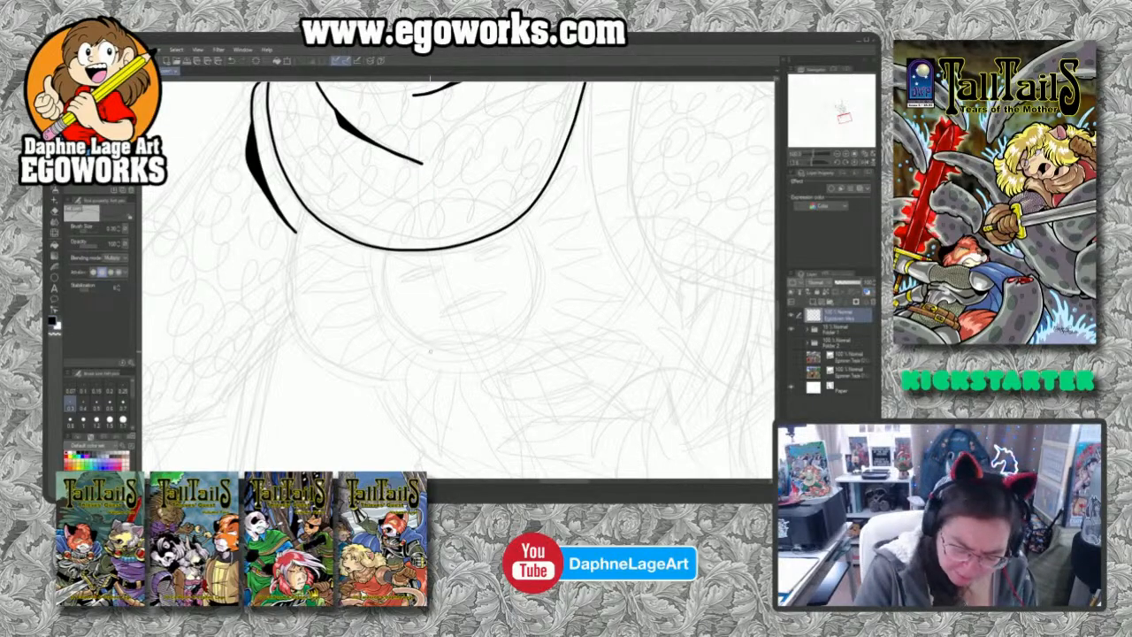
{"action": "mouse_move", "coordinate": [431, 350]}
{"action": "left_mouse_down"}
{"action": "mouse_move", "coordinate": [564, 350]}
{"action": "mouse_move", "coordinate": [616, 319]}
{"action": "mouse_move", "coordinate": [641, 271]}
{"action": "left_mouse_up"}
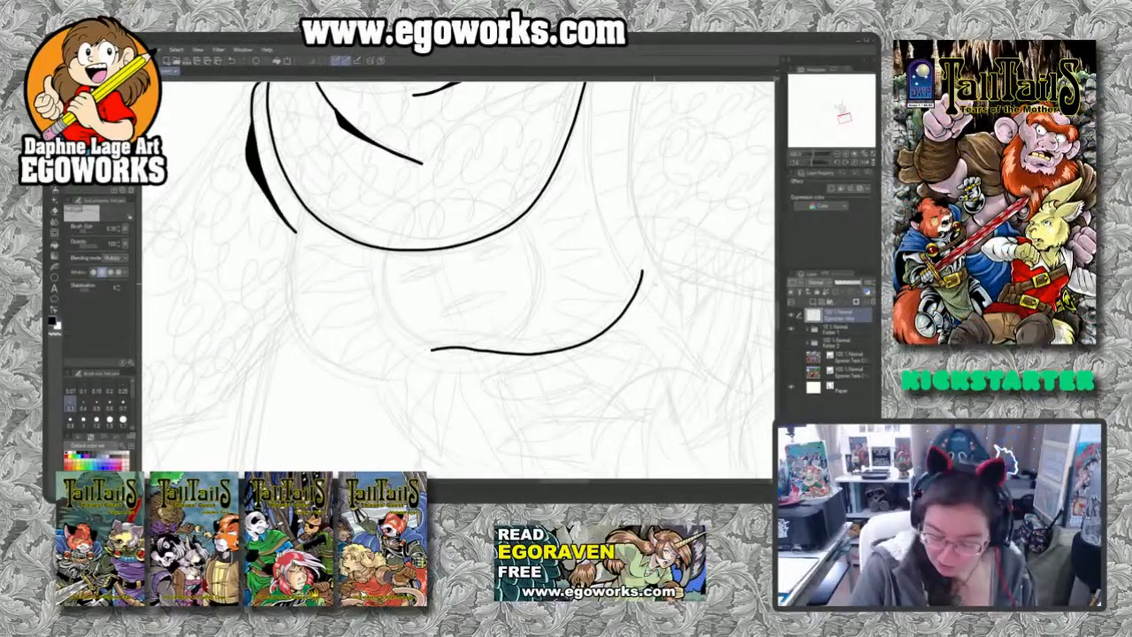
{"action": "mouse_move", "coordinate": [642, 270]}
{"action": "left_mouse_down"}
{"action": "mouse_move", "coordinate": [624, 320]}
{"action": "mouse_move", "coordinate": [592, 351]}
{"action": "mouse_move", "coordinate": [430, 348]}
{"action": "left_mouse_up"}
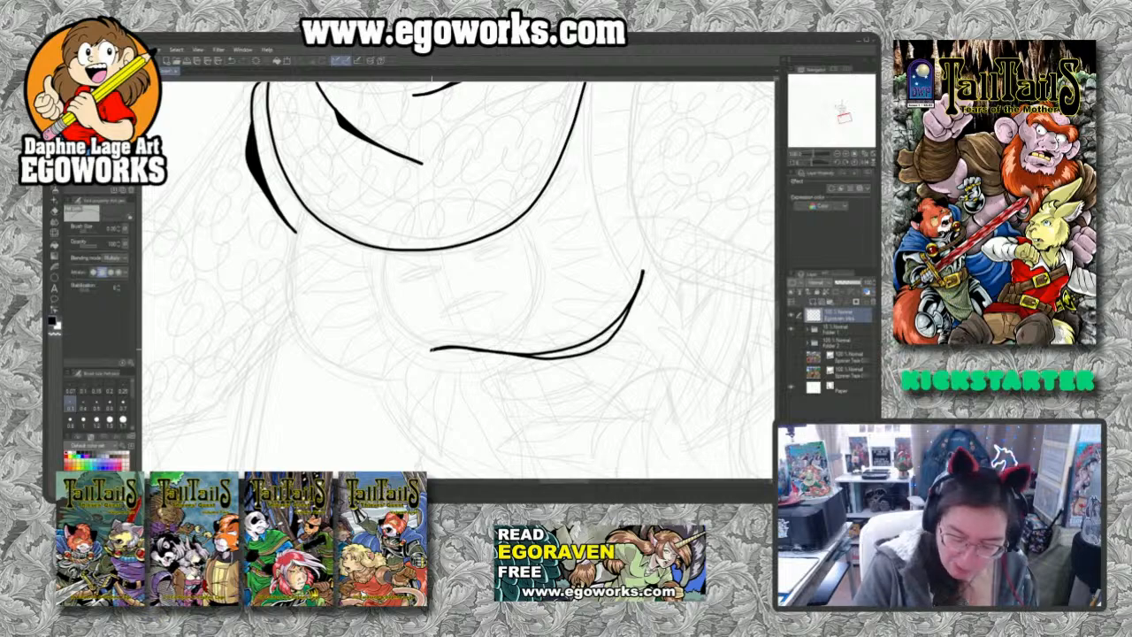
{"action": "mouse_move", "coordinate": [531, 357]}
{"action": "left_mouse_down"}
{"action": "mouse_move", "coordinate": [602, 337]}
{"action": "mouse_move", "coordinate": [623, 313]}
{"action": "mouse_move", "coordinate": [602, 339]}
{"action": "mouse_move", "coordinate": [542, 356]}
{"action": "mouse_move", "coordinate": [604, 338]}
{"action": "mouse_move", "coordinate": [566, 355]}
{"action": "left_mouse_up"}
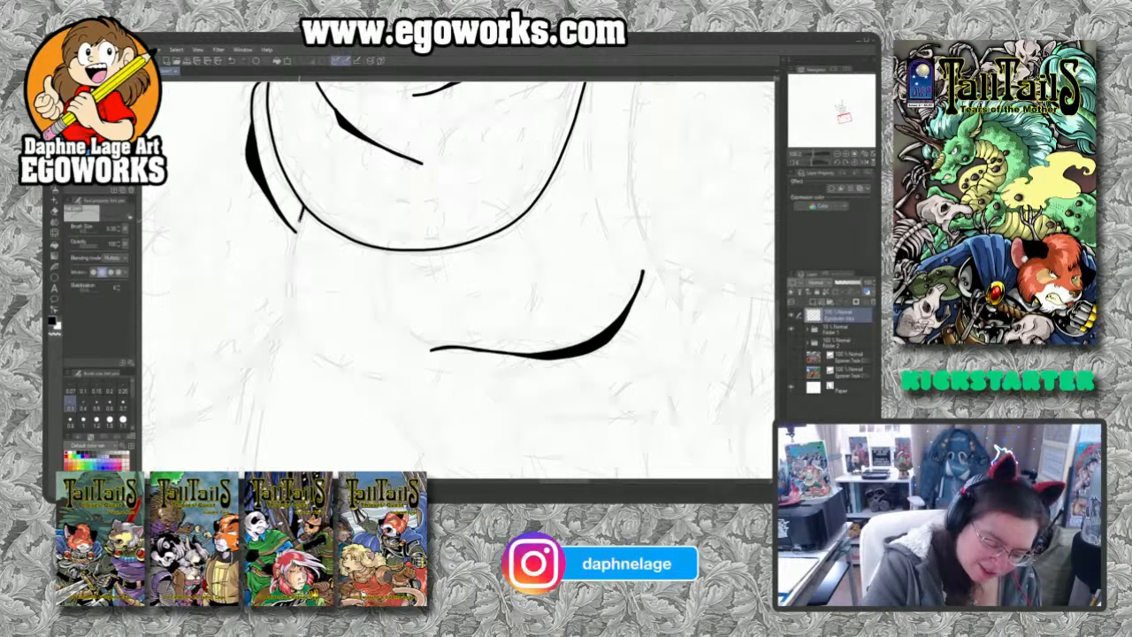
{"action": "mouse_move", "coordinate": [300, 212]}
{"action": "left_mouse_down"}
{"action": "mouse_move", "coordinate": [288, 315]}
{"action": "mouse_move", "coordinate": [320, 364]}
{"action": "mouse_move", "coordinate": [386, 394]}
{"action": "mouse_move", "coordinate": [451, 369]}
{"action": "mouse_move", "coordinate": [419, 396]}
{"action": "mouse_move", "coordinate": [394, 398]}
{"action": "mouse_move", "coordinate": [443, 377]}
{"action": "mouse_move", "coordinate": [424, 398]}
{"action": "mouse_move", "coordinate": [402, 397]}
{"action": "mouse_move", "coordinate": [433, 389]}
{"action": "mouse_move", "coordinate": [417, 393]}
{"action": "left_mouse_up"}
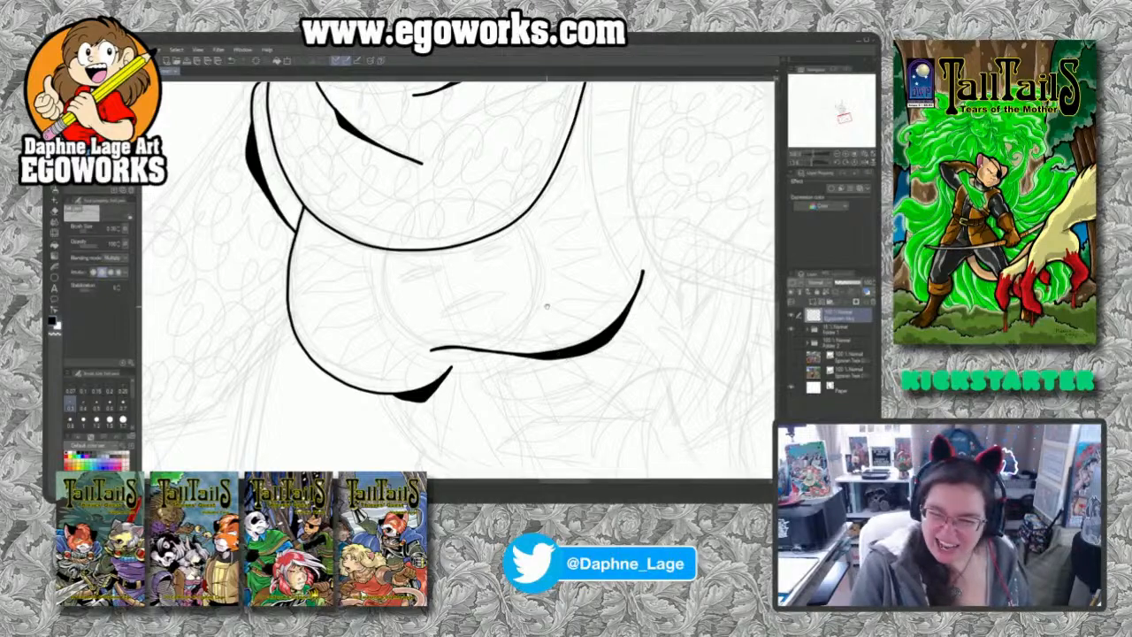
Step: Ink short evenly spaced crossing lines along the neckline trim at the near shoulder
{"action": "left_click_drag", "start_coordinate": [549, 286], "coordinate": [605, 451]}
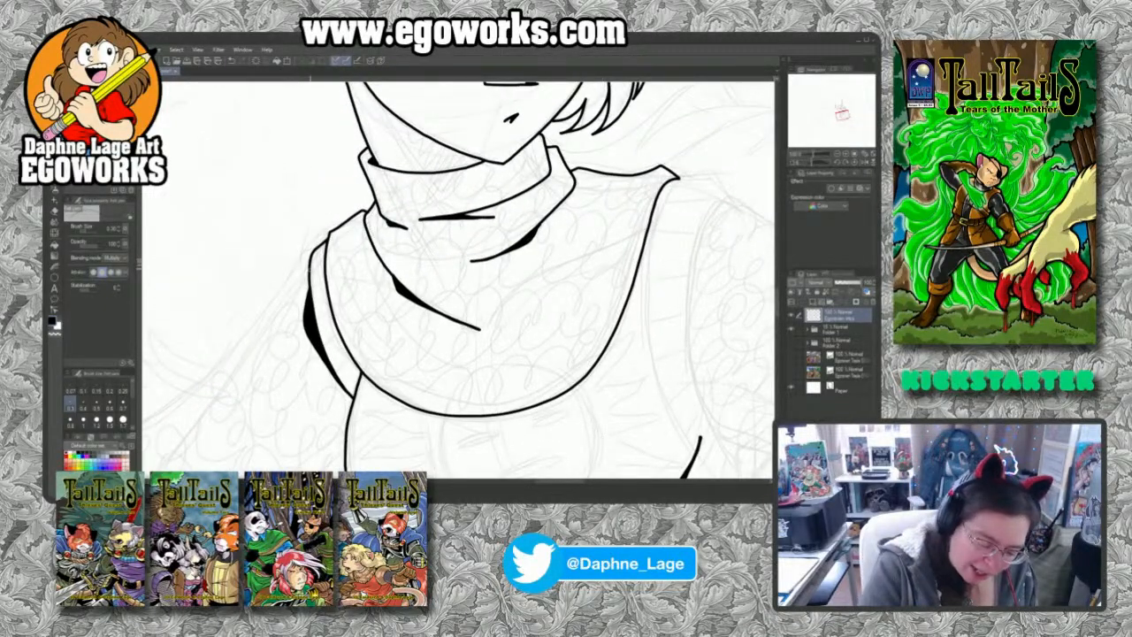
{"action": "left_click_drag", "start_coordinate": [312, 250], "coordinate": [313, 288]}
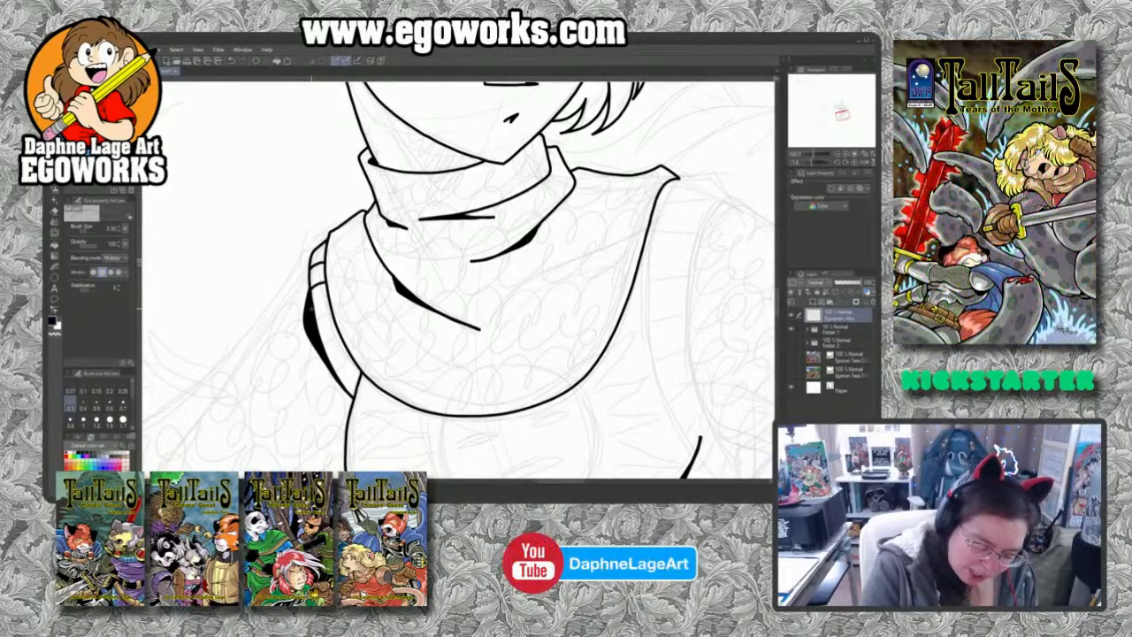
{"action": "mouse_move", "coordinate": [311, 309]}
{"action": "left_mouse_down"}
{"action": "mouse_move", "coordinate": [325, 299]}
{"action": "mouse_move", "coordinate": [331, 344]}
{"action": "mouse_move", "coordinate": [343, 336]}
{"action": "left_mouse_up"}
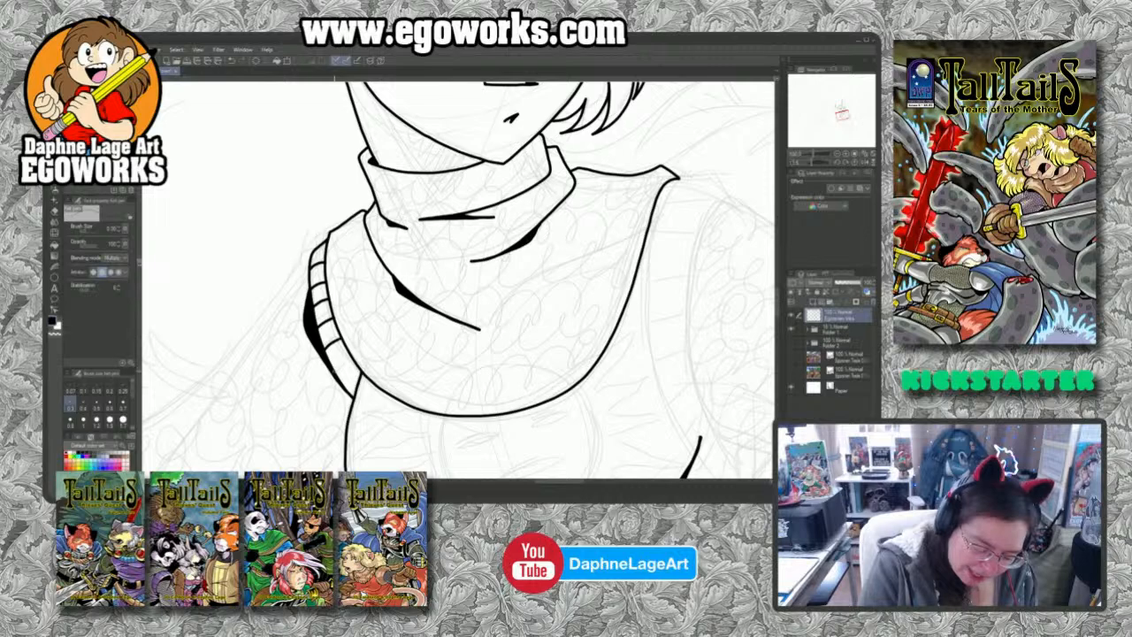
Step: Complete the crossing lines toward the lower end of the near-shoulder trim
{"action": "left_click_drag", "start_coordinate": [333, 374], "coordinate": [346, 360]}
{"action": "left_click_drag", "start_coordinate": [340, 364], "coordinate": [351, 356]}
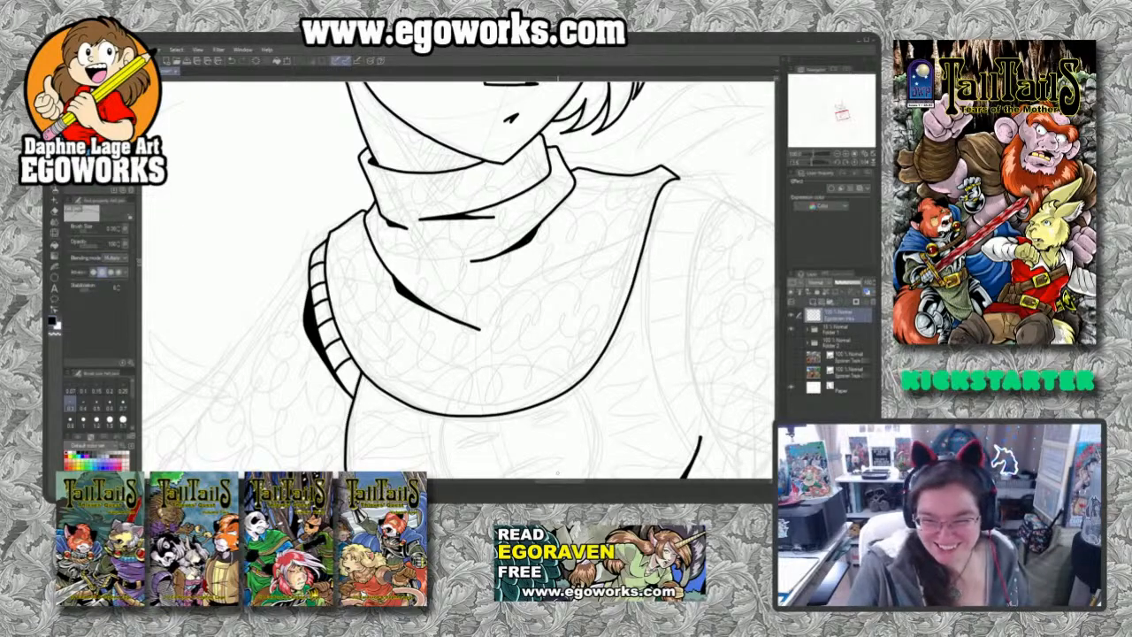
Step: Ink the near arm's mail sleeve outline with its sloping upper edge, pointed elbow corner and rounded hem meeting the chest
{"action": "mouse_move", "coordinate": [674, 398]}
{"action": "left_mouse_down"}
{"action": "mouse_move", "coordinate": [632, 314]}
{"action": "mouse_move", "coordinate": [554, 254]}
{"action": "left_mouse_up"}
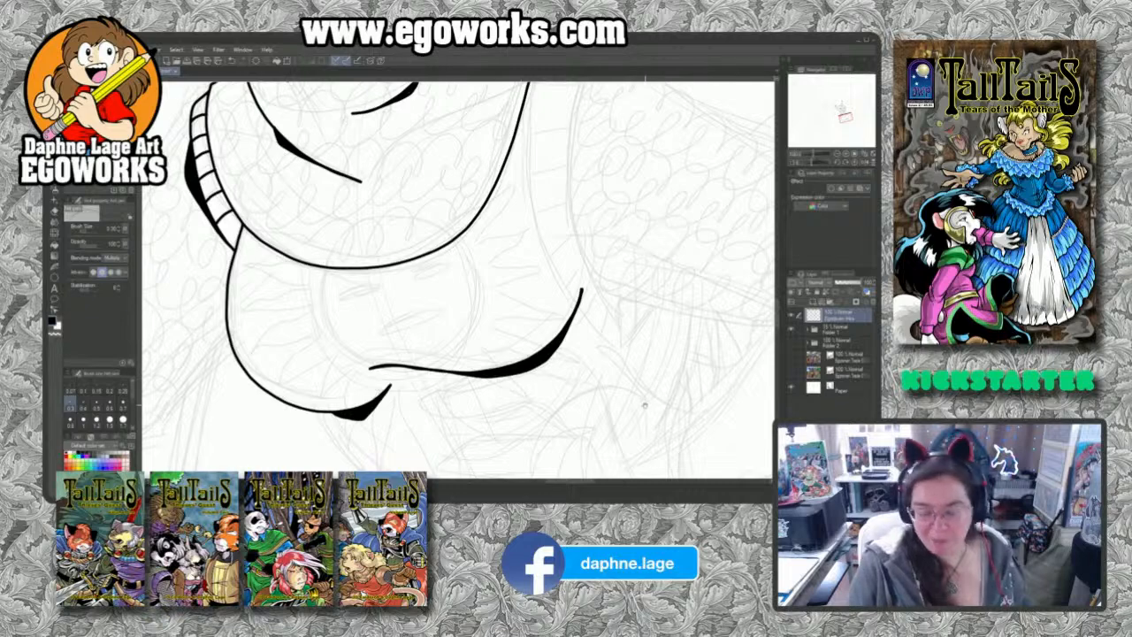
{"action": "left_click_drag", "start_coordinate": [668, 400], "coordinate": [602, 297]}
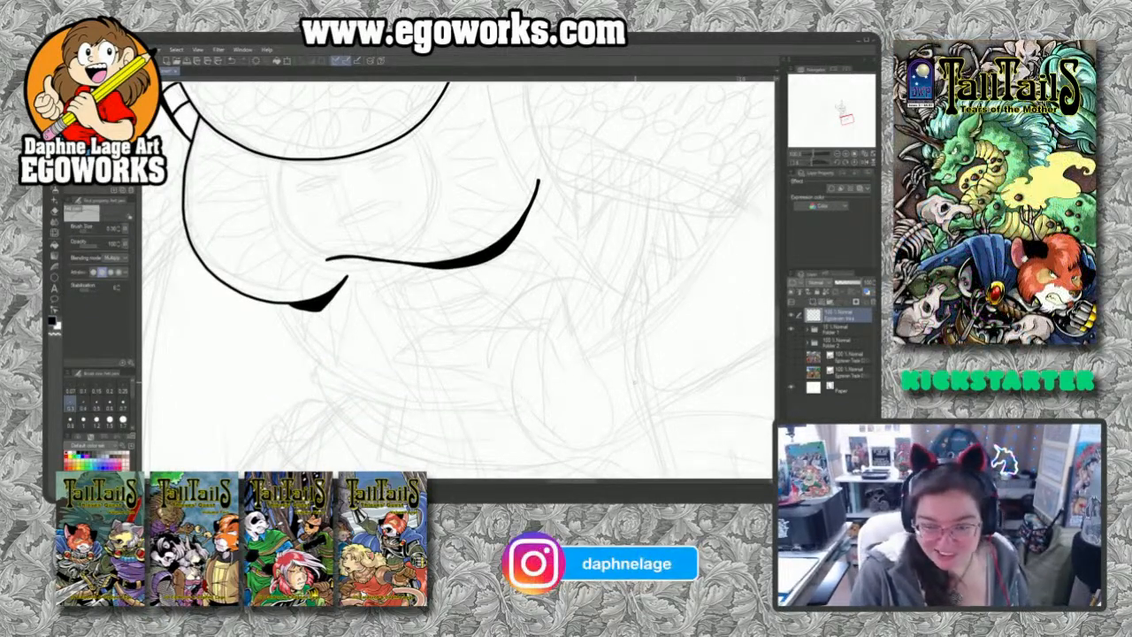
{"action": "left_click_drag", "start_coordinate": [607, 258], "coordinate": [634, 242]}
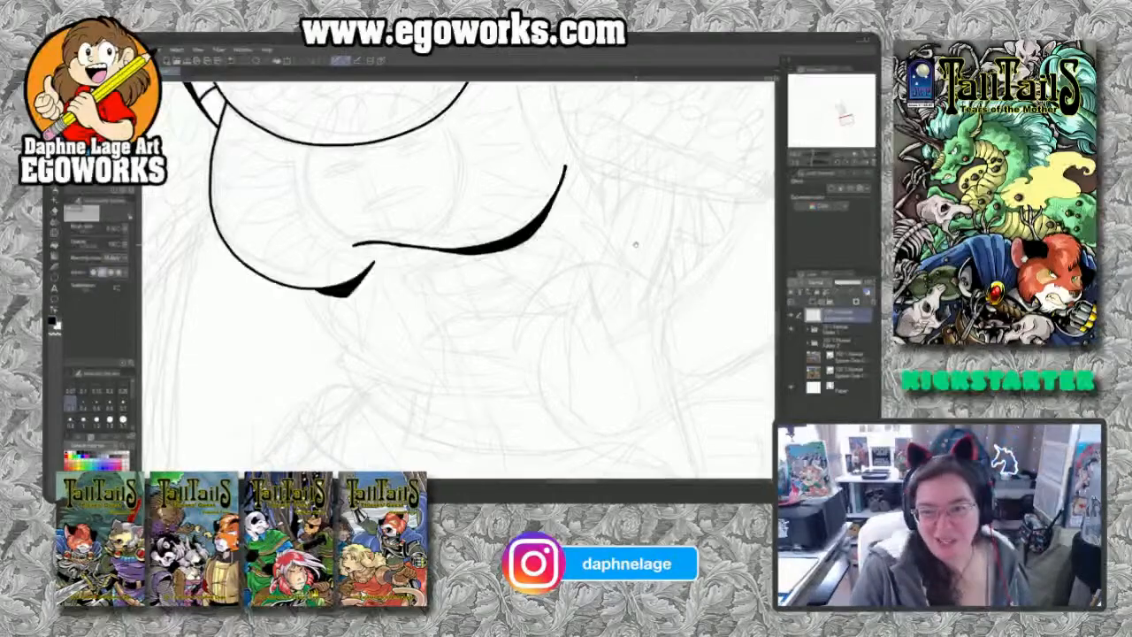
{"action": "mouse_move", "coordinate": [483, 303]}
{"action": "left_mouse_down"}
{"action": "mouse_move", "coordinate": [699, 281]}
{"action": "mouse_move", "coordinate": [621, 302]}
{"action": "mouse_move", "coordinate": [614, 442]}
{"action": "mouse_move", "coordinate": [598, 390]}
{"action": "left_mouse_up"}
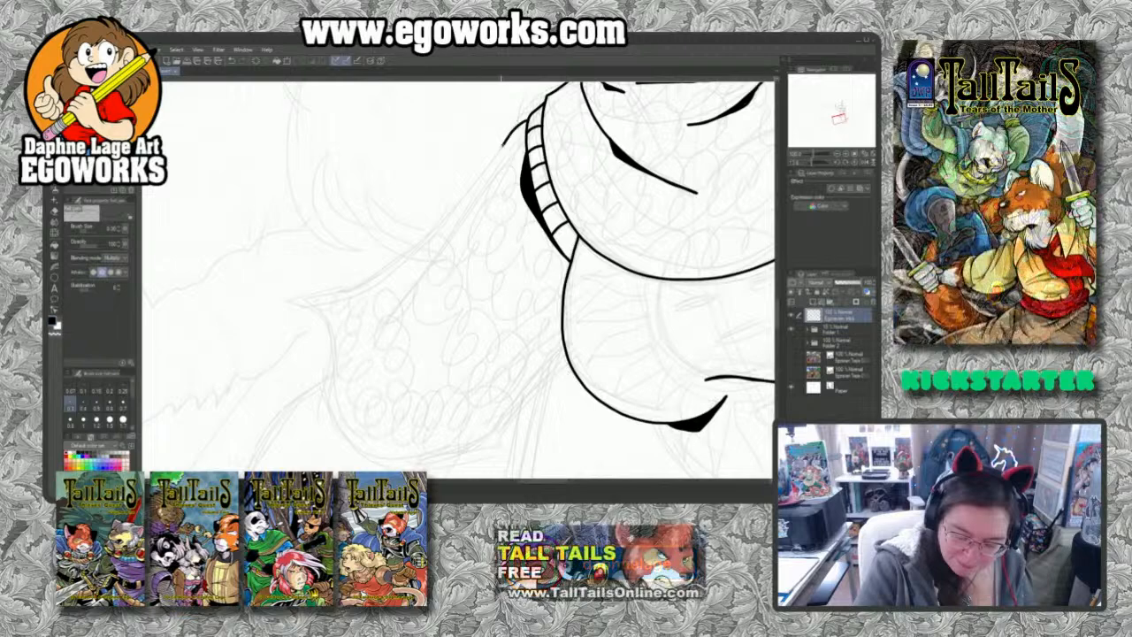
{"action": "mouse_move", "coordinate": [523, 122]}
{"action": "left_mouse_down"}
{"action": "mouse_move", "coordinate": [447, 221]}
{"action": "mouse_move", "coordinate": [310, 306]}
{"action": "mouse_move", "coordinate": [324, 389]}
{"action": "mouse_move", "coordinate": [380, 460]}
{"action": "mouse_move", "coordinate": [473, 459]}
{"action": "mouse_move", "coordinate": [519, 423]}
{"action": "mouse_move", "coordinate": [568, 356]}
{"action": "left_mouse_up"}
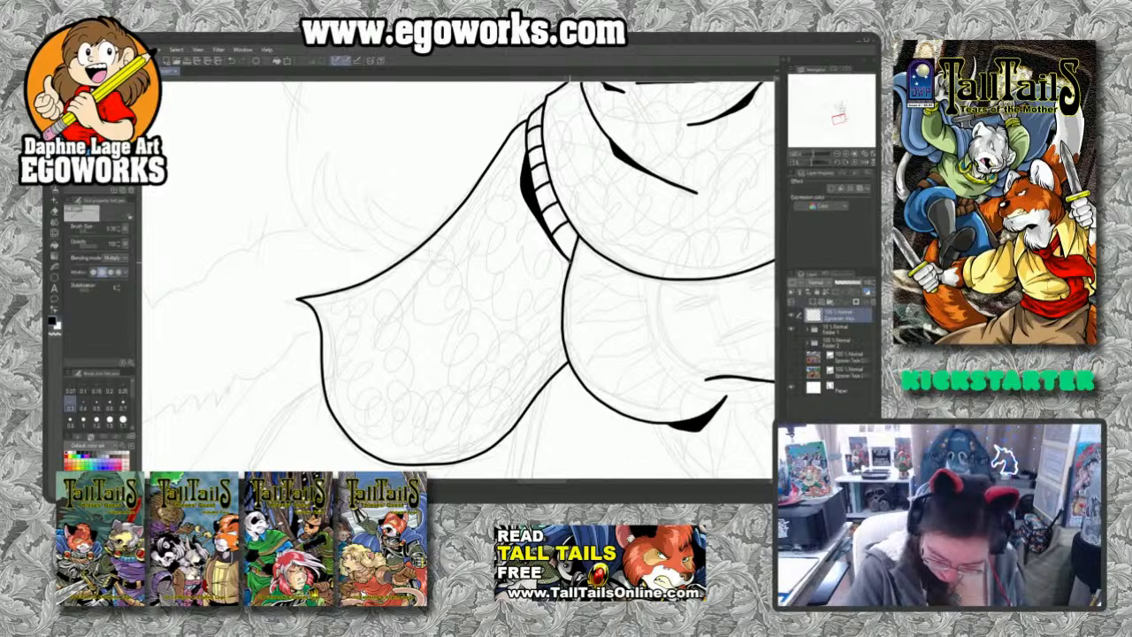
Step: Ink short tapered fold lines fanning from the armpit across the near mail sleeve
{"action": "mouse_move", "coordinate": [571, 263]}
{"action": "left_mouse_down"}
{"action": "mouse_move", "coordinate": [502, 250]}
{"action": "mouse_move", "coordinate": [562, 265]}
{"action": "left_mouse_up"}
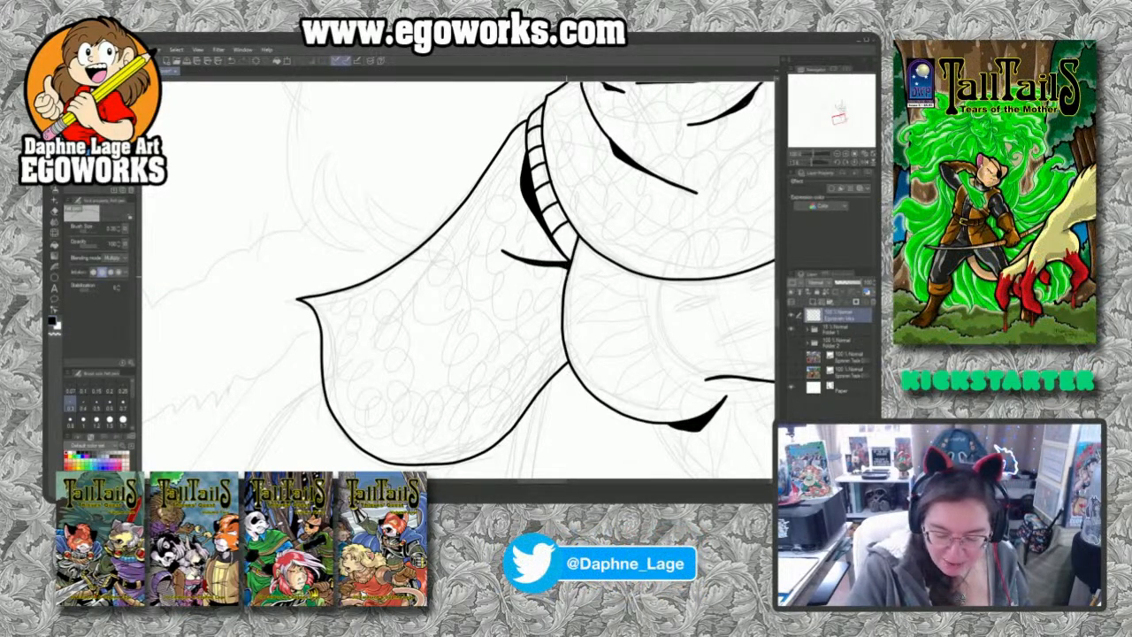
{"action": "mouse_move", "coordinate": [569, 267]}
{"action": "left_mouse_down"}
{"action": "mouse_move", "coordinate": [515, 292]}
{"action": "mouse_move", "coordinate": [569, 271]}
{"action": "mouse_move", "coordinate": [540, 285]}
{"action": "mouse_move", "coordinate": [562, 279]}
{"action": "mouse_move", "coordinate": [522, 317]}
{"action": "left_mouse_up"}
{"action": "left_click_drag", "start_coordinate": [565, 287], "coordinate": [555, 299]}
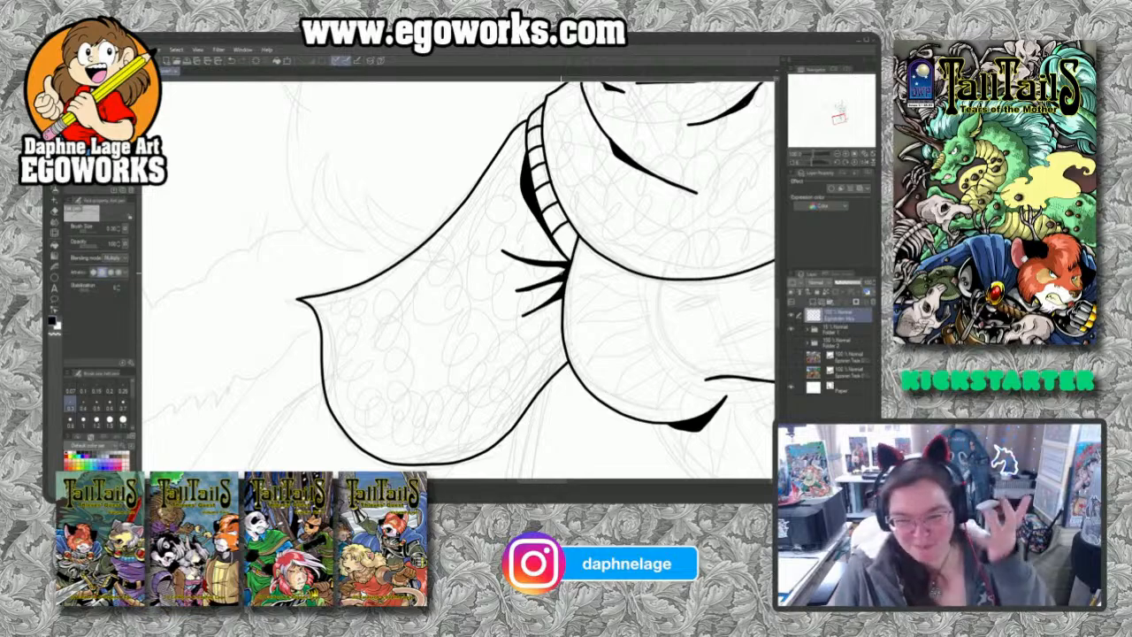
Step: Ink both sides of the near forearm emerging below the sleeve hem, closing its wrist end with small scalloped points
{"action": "left_click_drag", "start_coordinate": [536, 398], "coordinate": [612, 281]}
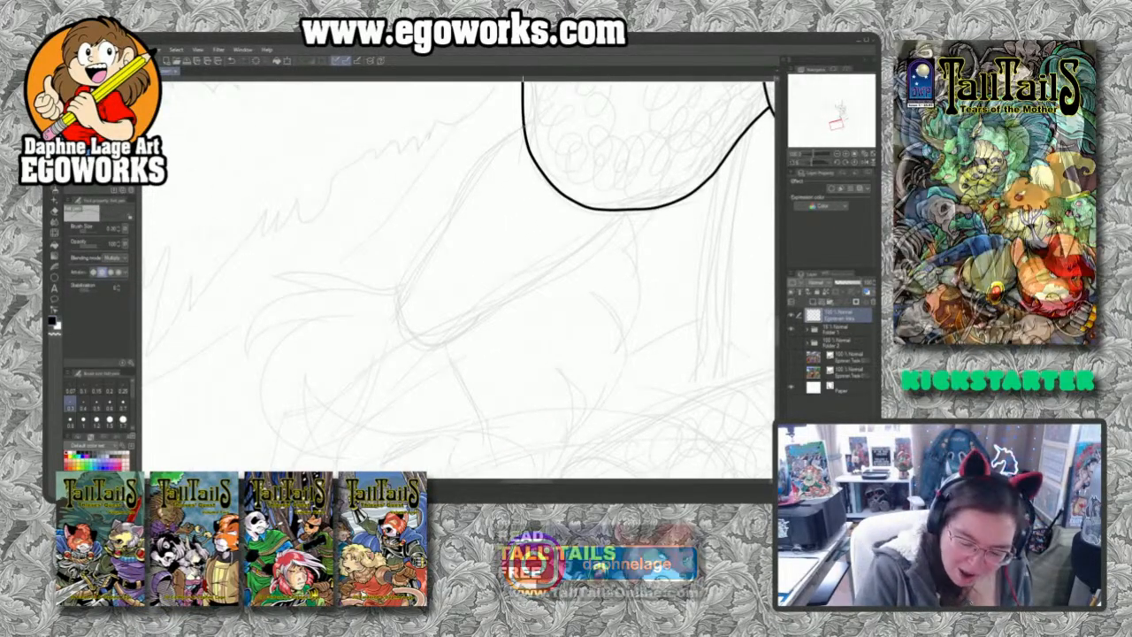
{"action": "mouse_move", "coordinate": [521, 128]}
{"action": "left_mouse_down"}
{"action": "mouse_move", "coordinate": [476, 176]}
{"action": "mouse_move", "coordinate": [400, 298]}
{"action": "mouse_move", "coordinate": [394, 319]}
{"action": "mouse_move", "coordinate": [408, 345]}
{"action": "mouse_move", "coordinate": [433, 348]}
{"action": "left_mouse_up"}
{"action": "mouse_move", "coordinate": [630, 210]}
{"action": "left_mouse_down"}
{"action": "mouse_move", "coordinate": [585, 253]}
{"action": "mouse_move", "coordinate": [439, 347]}
{"action": "left_mouse_up"}
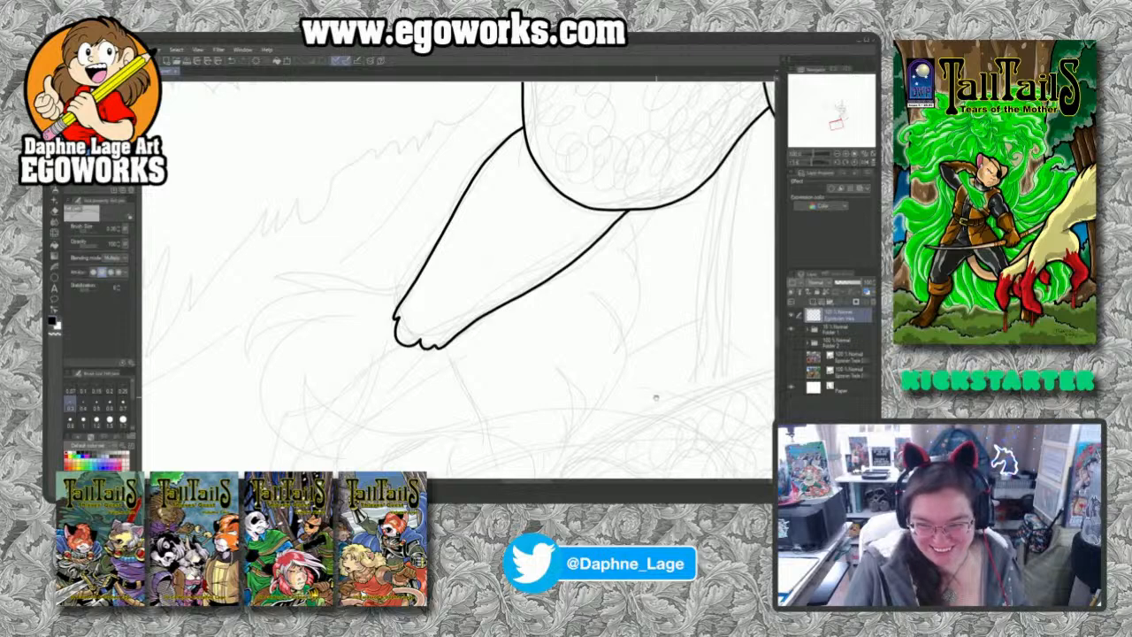
Step: Ink the shaggy fur tuft around the near wrist with curved outlines and pointed overlapping locks up to the sleeve hem
{"action": "left_click_drag", "start_coordinate": [657, 397], "coordinate": [685, 301]}
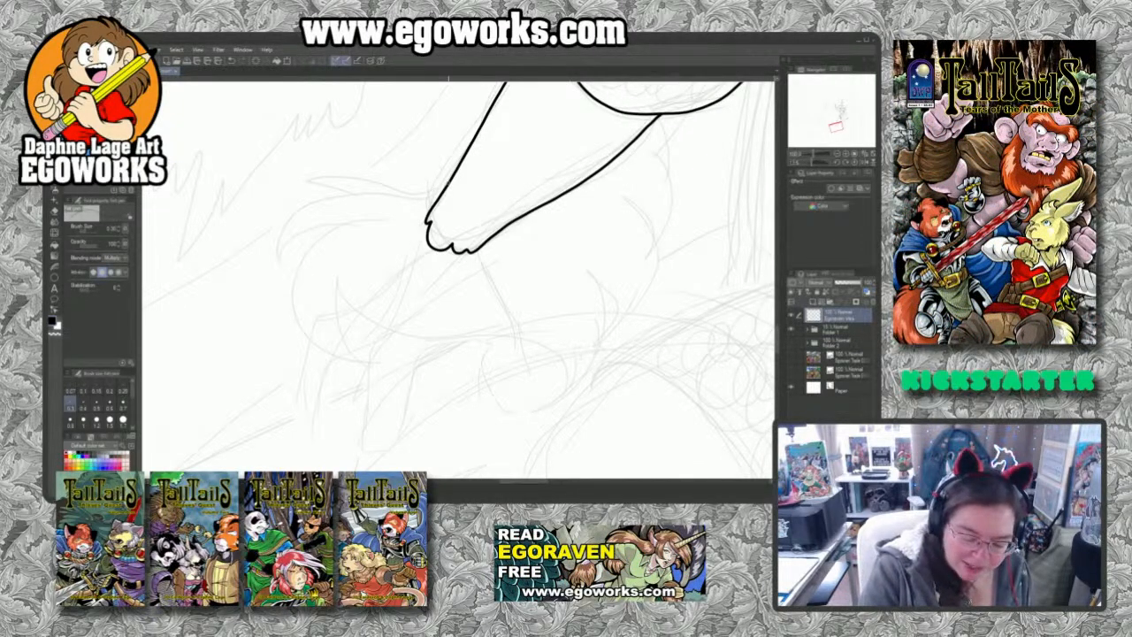
{"action": "mouse_move", "coordinate": [449, 185]}
{"action": "left_mouse_down"}
{"action": "mouse_move", "coordinate": [376, 172]}
{"action": "mouse_move", "coordinate": [398, 184]}
{"action": "mouse_move", "coordinate": [363, 180]}
{"action": "mouse_move", "coordinate": [310, 201]}
{"action": "mouse_move", "coordinate": [323, 200]}
{"action": "mouse_move", "coordinate": [285, 257]}
{"action": "mouse_move", "coordinate": [290, 286]}
{"action": "mouse_move", "coordinate": [303, 252]}
{"action": "mouse_move", "coordinate": [295, 308]}
{"action": "mouse_move", "coordinate": [316, 346]}
{"action": "mouse_move", "coordinate": [372, 365]}
{"action": "mouse_move", "coordinate": [343, 324]}
{"action": "left_mouse_up"}
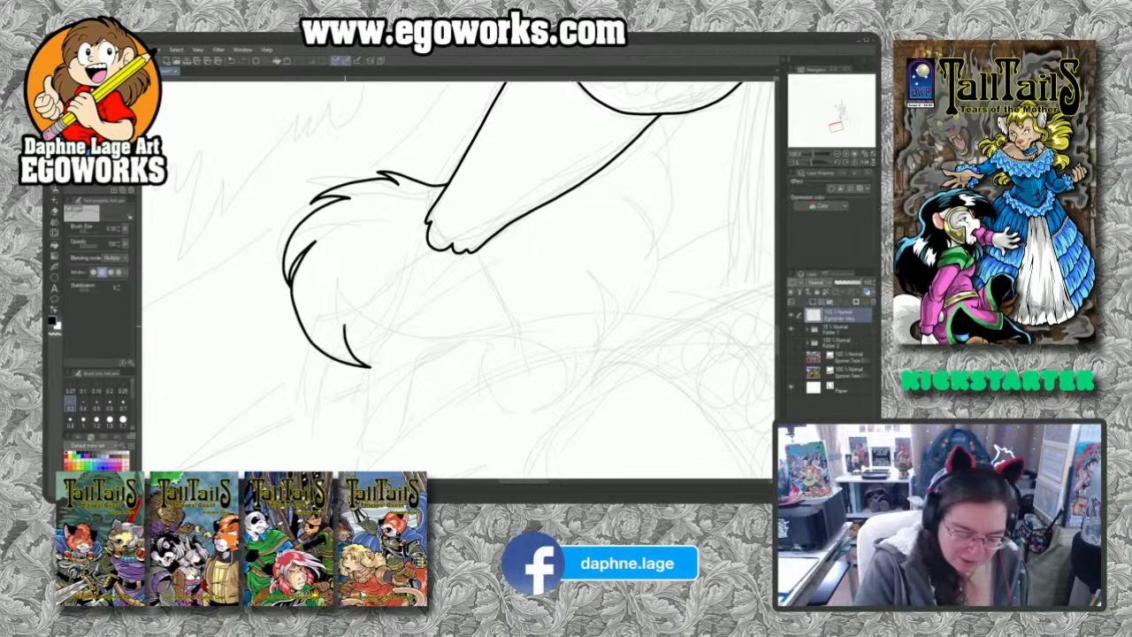
{"action": "mouse_move", "coordinate": [343, 324]}
{"action": "left_mouse_down"}
{"action": "mouse_move", "coordinate": [366, 350]}
{"action": "mouse_move", "coordinate": [467, 355]}
{"action": "mouse_move", "coordinate": [506, 385]}
{"action": "mouse_move", "coordinate": [506, 419]}
{"action": "left_mouse_up"}
{"action": "mouse_move", "coordinate": [506, 418]}
{"action": "left_mouse_down"}
{"action": "mouse_move", "coordinate": [524, 364]}
{"action": "mouse_move", "coordinate": [525, 392]}
{"action": "mouse_move", "coordinate": [492, 433]}
{"action": "mouse_move", "coordinate": [532, 427]}
{"action": "mouse_move", "coordinate": [579, 336]}
{"action": "mouse_move", "coordinate": [591, 350]}
{"action": "mouse_move", "coordinate": [579, 384]}
{"action": "mouse_move", "coordinate": [614, 358]}
{"action": "mouse_move", "coordinate": [617, 263]}
{"action": "mouse_move", "coordinate": [634, 305]}
{"action": "mouse_move", "coordinate": [649, 299]}
{"action": "mouse_move", "coordinate": [636, 228]}
{"action": "mouse_move", "coordinate": [656, 266]}
{"action": "mouse_move", "coordinate": [672, 222]}
{"action": "mouse_move", "coordinate": [653, 125]}
{"action": "left_mouse_up"}
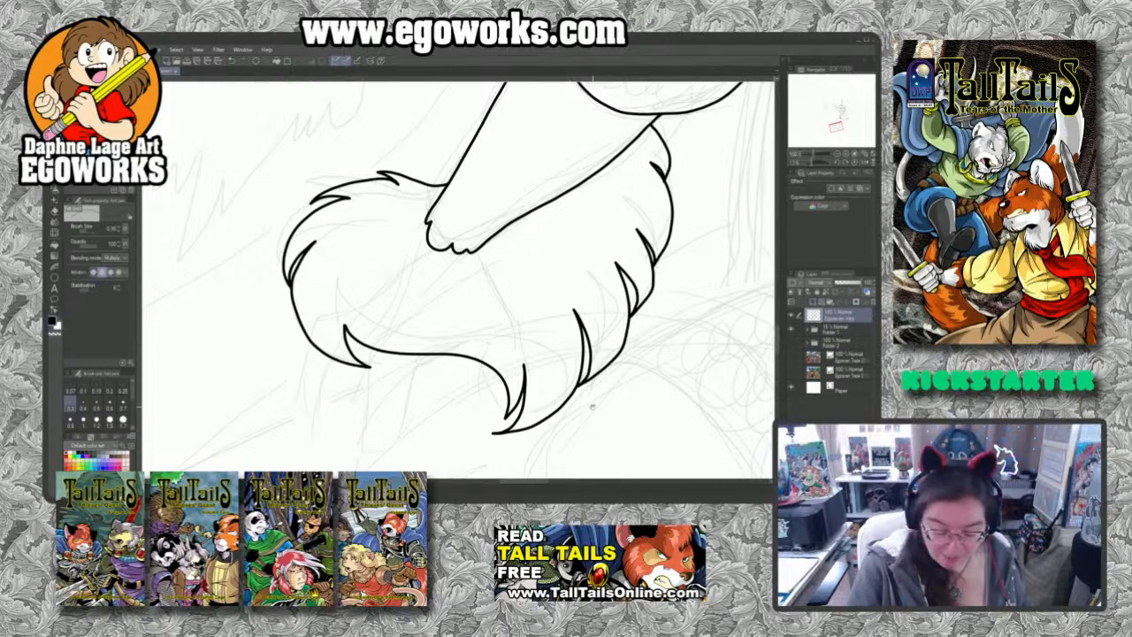
Step: Ink the near hand's rounded fingers hanging beneath the wrist fur, redrawing the small one beside the pointed lock
{"action": "left_click_drag", "start_coordinate": [590, 406], "coordinate": [643, 350]}
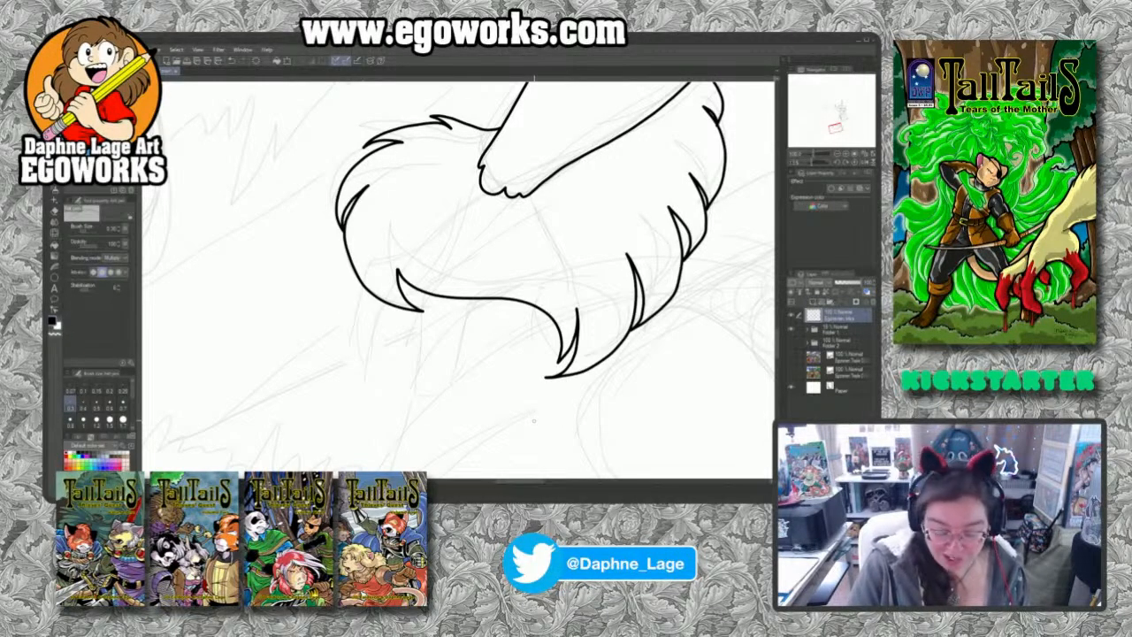
{"action": "mouse_move", "coordinate": [422, 292]}
{"action": "left_mouse_down"}
{"action": "mouse_move", "coordinate": [414, 385]}
{"action": "mouse_move", "coordinate": [431, 398]}
{"action": "mouse_move", "coordinate": [451, 380]}
{"action": "mouse_move", "coordinate": [479, 301]}
{"action": "mouse_move", "coordinate": [531, 325]}
{"action": "mouse_move", "coordinate": [548, 361]}
{"action": "mouse_move", "coordinate": [562, 366]}
{"action": "mouse_move", "coordinate": [575, 346]}
{"action": "left_mouse_up"}
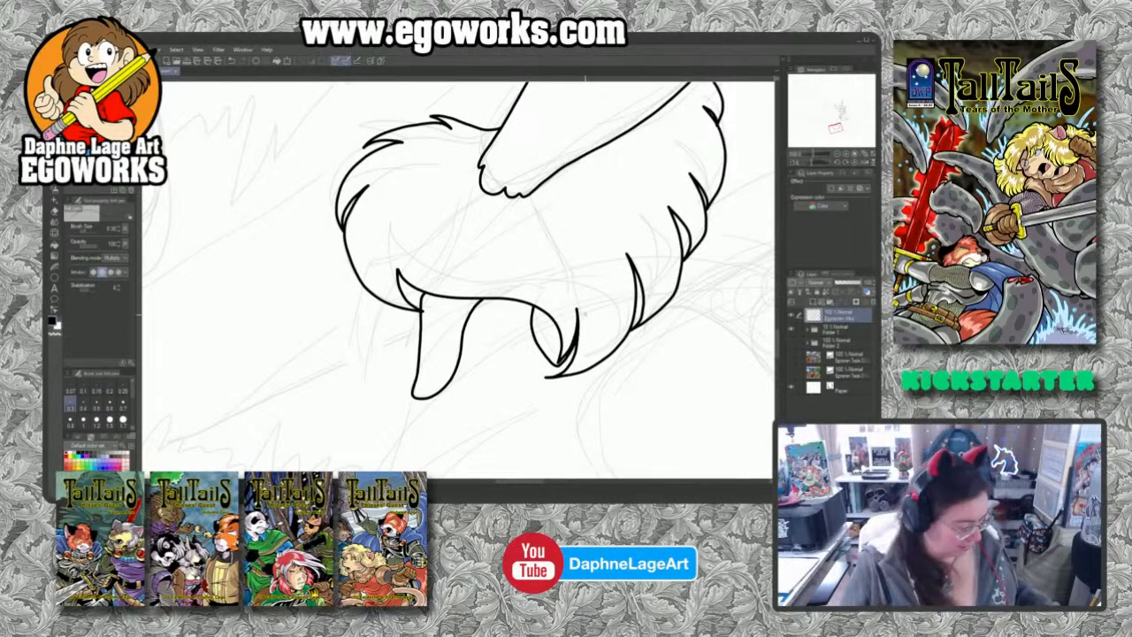
{"action": "key", "text": "ctrl+z"}
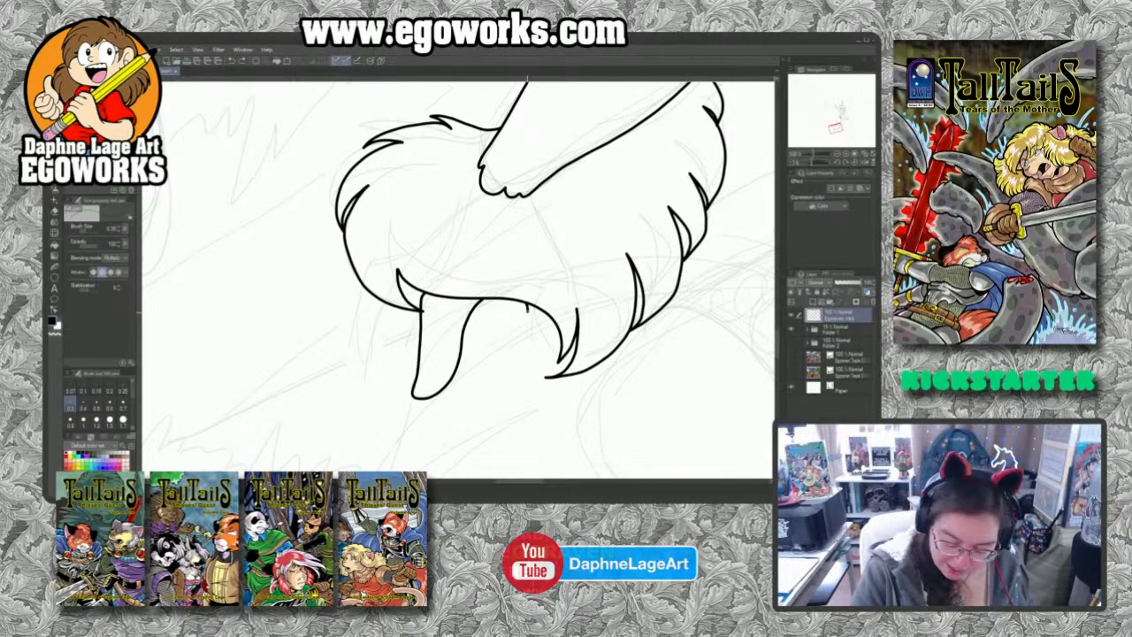
{"action": "mouse_move", "coordinate": [528, 305]}
{"action": "left_mouse_down"}
{"action": "mouse_move", "coordinate": [548, 361]}
{"action": "mouse_move", "coordinate": [562, 358]}
{"action": "left_mouse_up"}
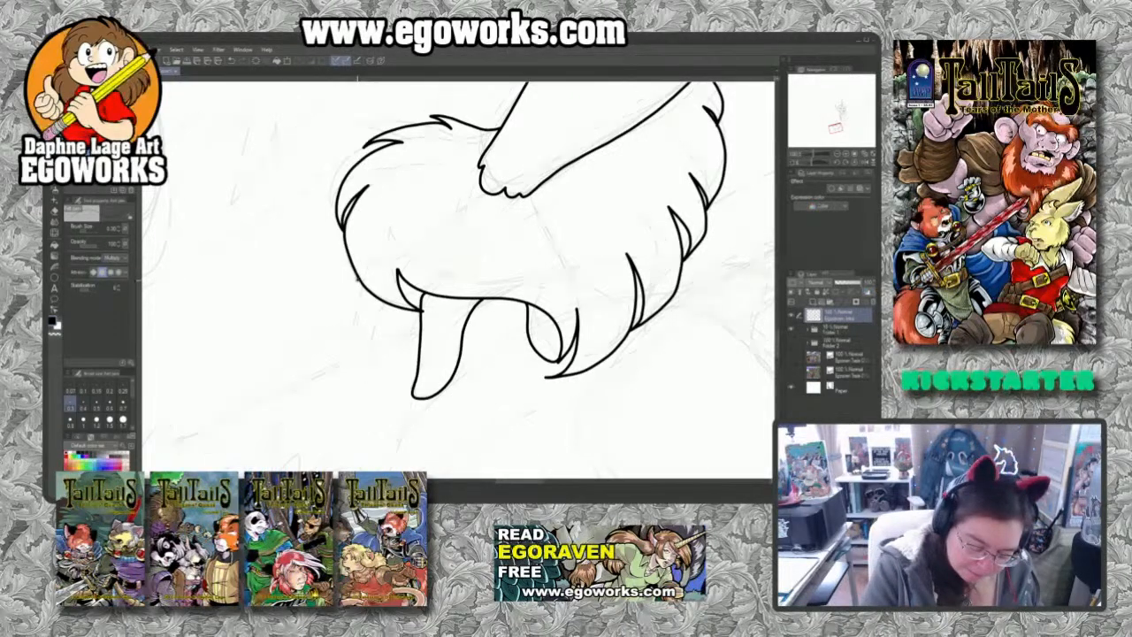
{"action": "mouse_move", "coordinate": [358, 276]}
{"action": "left_mouse_down"}
{"action": "mouse_move", "coordinate": [341, 366]}
{"action": "mouse_move", "coordinate": [380, 347]}
{"action": "mouse_move", "coordinate": [411, 285]}
{"action": "left_mouse_up"}
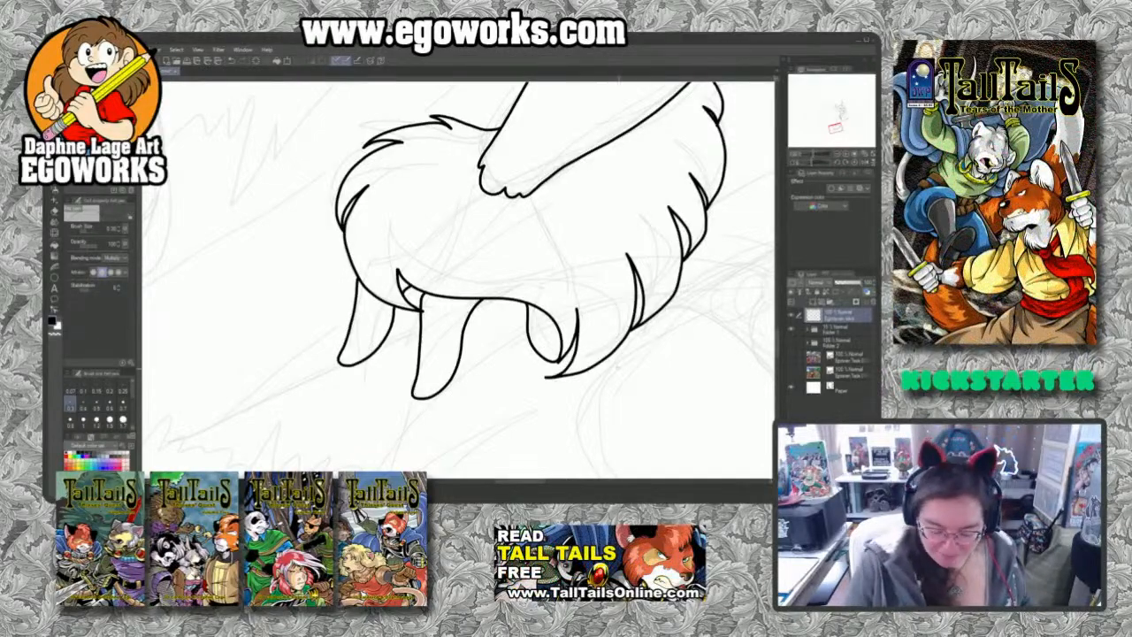
Step: Ink the far arm's forearm with a scalloped wrist end and angular elbow, and add the sleeve opening around its upper end
{"action": "mouse_move", "coordinate": [720, 362]}
{"action": "left_mouse_down"}
{"action": "mouse_move", "coordinate": [610, 360]}
{"action": "mouse_move", "coordinate": [636, 415]}
{"action": "mouse_move", "coordinate": [601, 460]}
{"action": "left_mouse_up"}
{"action": "scroll", "coordinate": [647, 386], "scroll_direction": "up", "scroll_amount": 3}
{"action": "left_click_drag", "start_coordinate": [566, 292], "coordinate": [548, 398]}
{"action": "left_click_drag", "start_coordinate": [539, 266], "coordinate": [533, 369]}
{"action": "left_click_drag", "start_coordinate": [619, 368], "coordinate": [513, 380]}
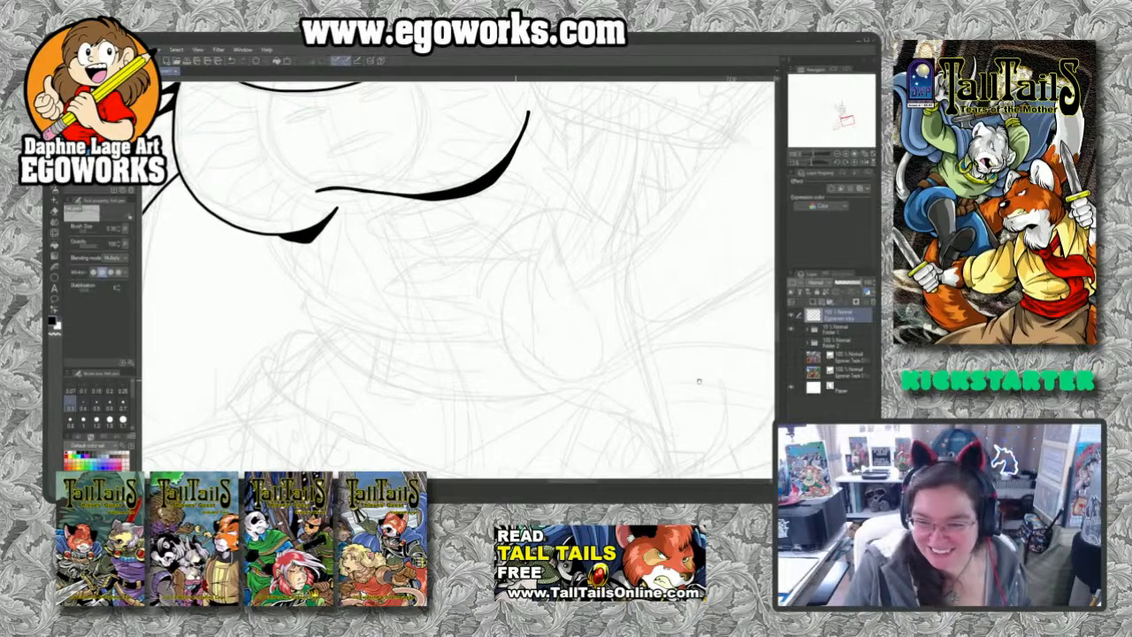
{"action": "mouse_move", "coordinate": [699, 380]}
{"action": "left_mouse_down"}
{"action": "mouse_move", "coordinate": [628, 324]}
{"action": "mouse_move", "coordinate": [619, 353]}
{"action": "mouse_move", "coordinate": [630, 377]}
{"action": "left_mouse_up"}
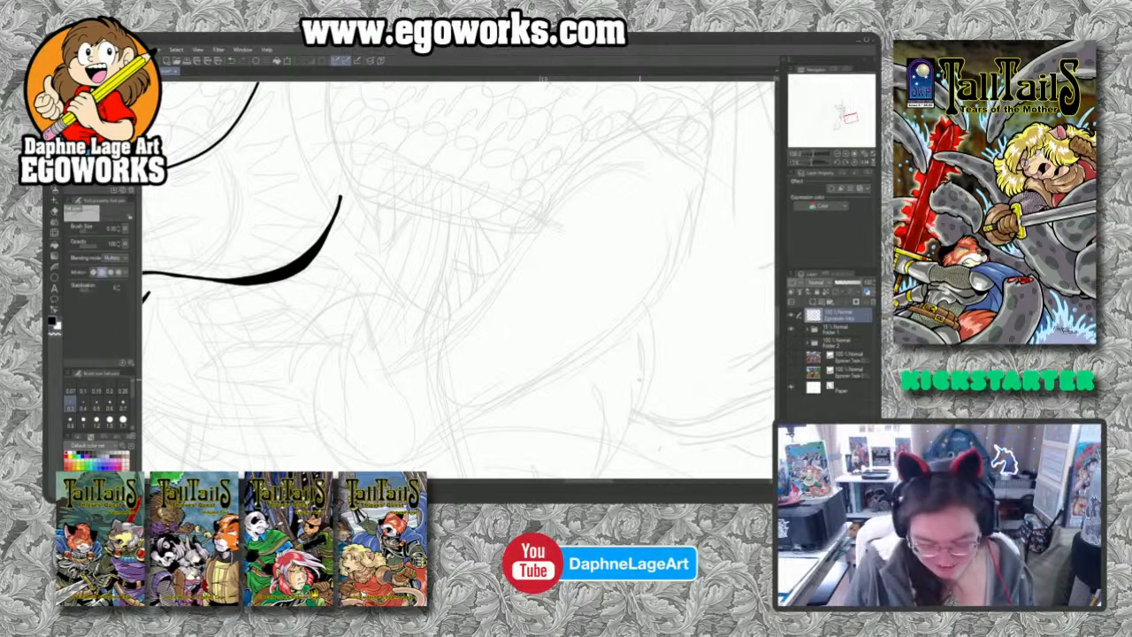
{"action": "left_click_drag", "start_coordinate": [354, 265], "coordinate": [454, 327]}
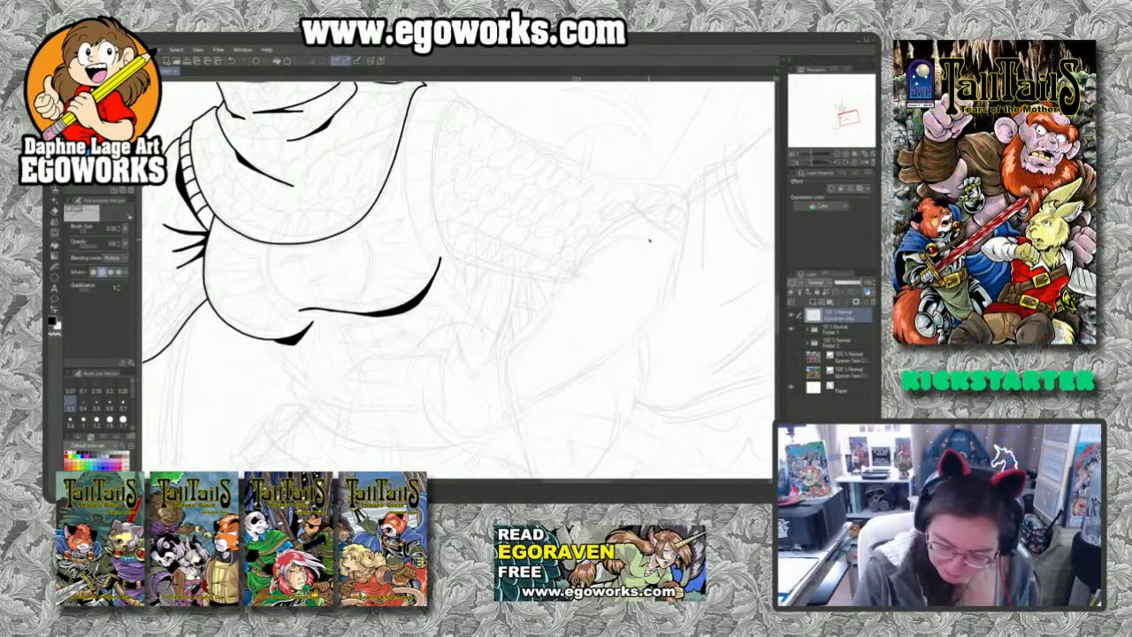
{"action": "mouse_move", "coordinate": [648, 239]}
{"action": "left_mouse_down"}
{"action": "mouse_move", "coordinate": [582, 270]}
{"action": "mouse_move", "coordinate": [503, 358]}
{"action": "mouse_move", "coordinate": [504, 385]}
{"action": "mouse_move", "coordinate": [520, 389]}
{"action": "left_mouse_up"}
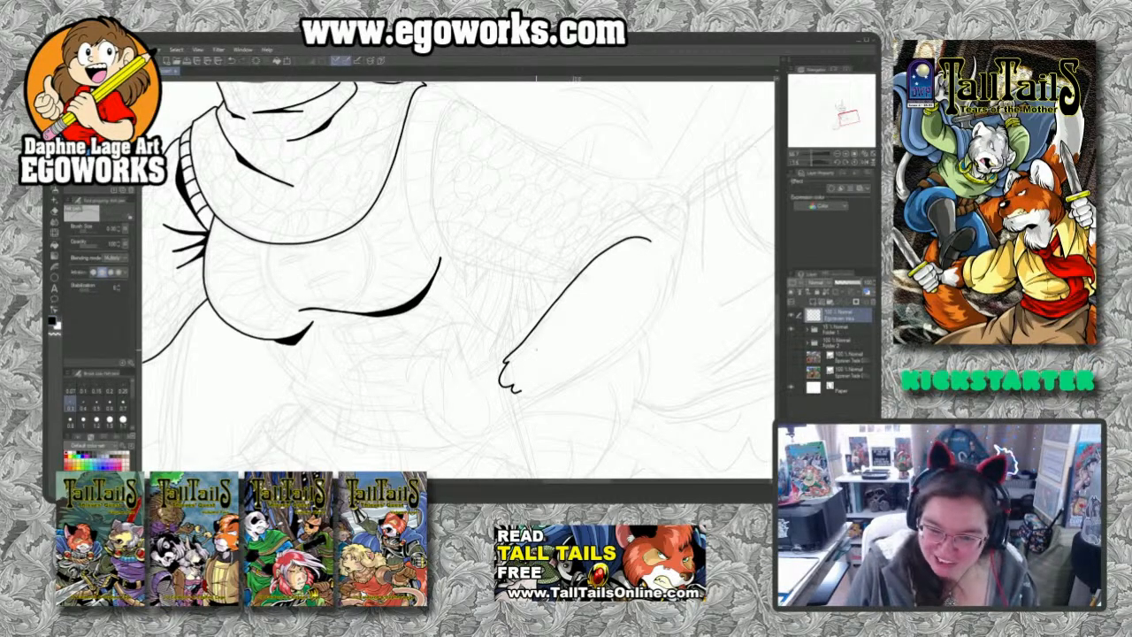
{"action": "mouse_move", "coordinate": [646, 211]}
{"action": "left_mouse_down"}
{"action": "mouse_move", "coordinate": [679, 233]}
{"action": "mouse_move", "coordinate": [683, 255]}
{"action": "mouse_move", "coordinate": [651, 325]}
{"action": "mouse_move", "coordinate": [520, 399]}
{"action": "left_mouse_up"}
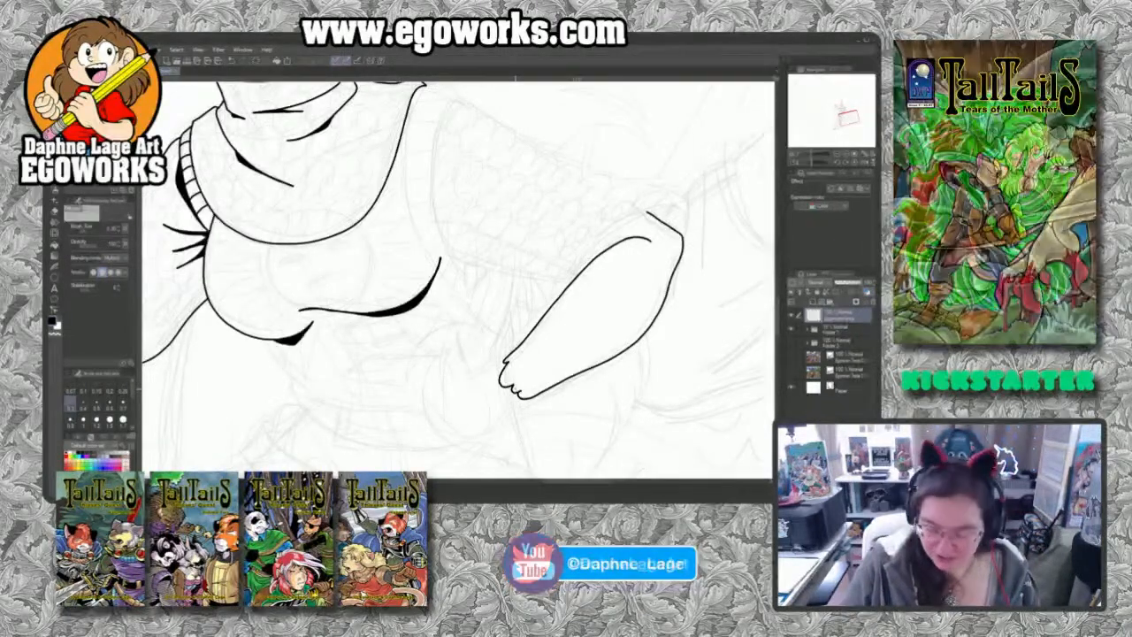
{"action": "mouse_move", "coordinate": [587, 265]}
{"action": "left_mouse_down"}
{"action": "mouse_move", "coordinate": [645, 212]}
{"action": "mouse_move", "coordinate": [667, 218]}
{"action": "left_mouse_up"}
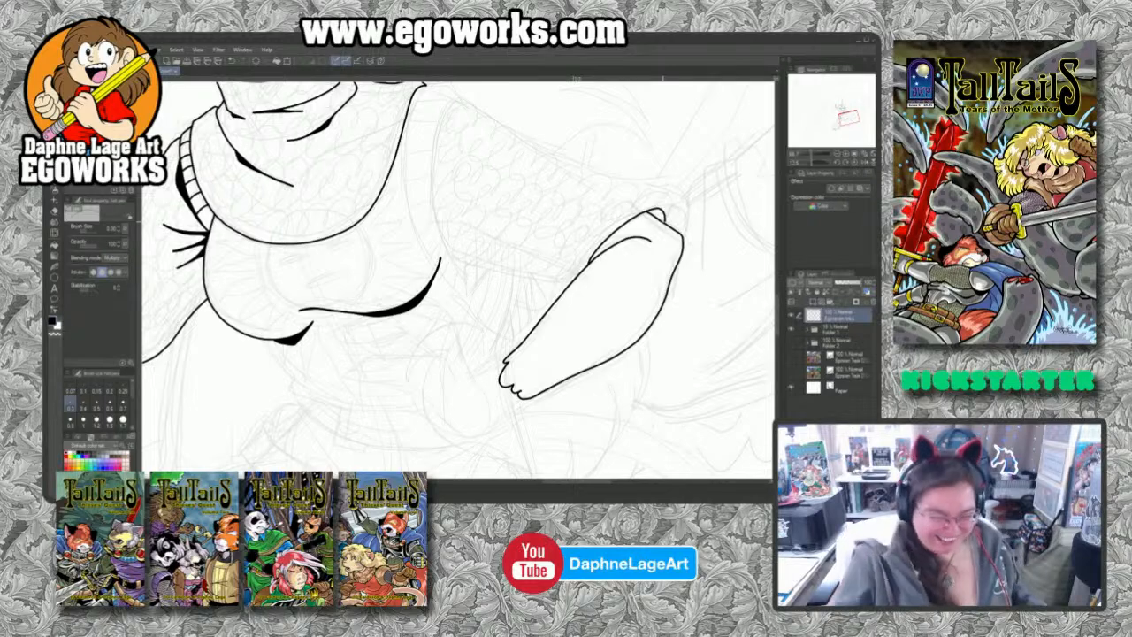
Step: Ink the inner and outer edges of the armhole trim band at the far shoulder, turning its lower end beneath the arm
{"action": "left_click_drag", "start_coordinate": [569, 217], "coordinate": [589, 319]}
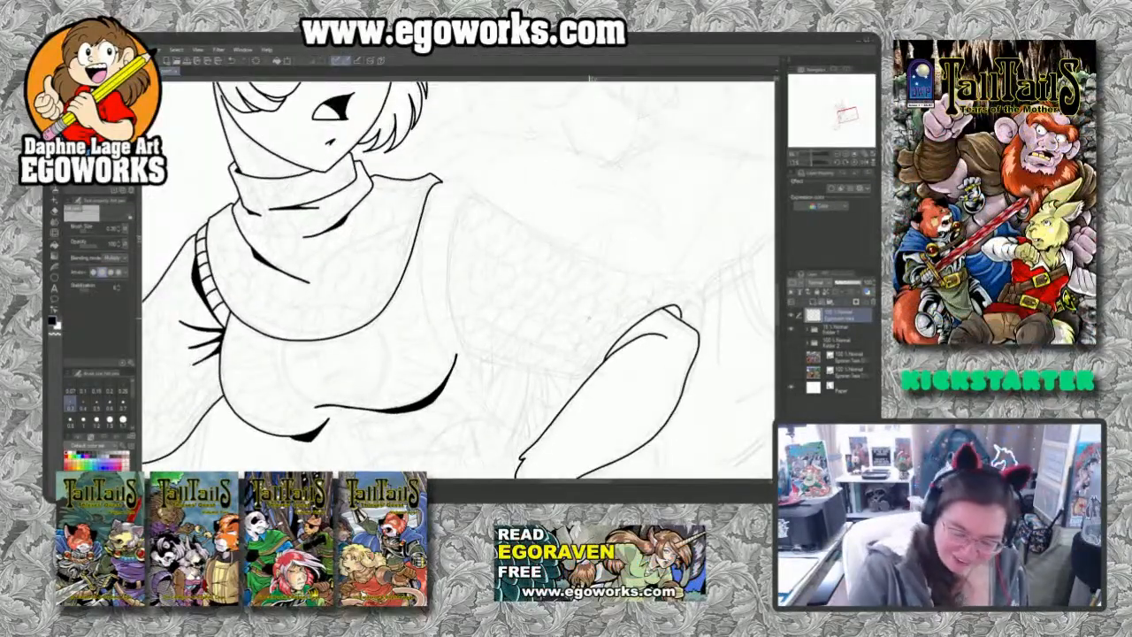
{"action": "mouse_move", "coordinate": [476, 194]}
{"action": "left_mouse_down"}
{"action": "mouse_move", "coordinate": [459, 212]}
{"action": "mouse_move", "coordinate": [452, 259]}
{"action": "mouse_move", "coordinate": [481, 371]}
{"action": "left_mouse_up"}
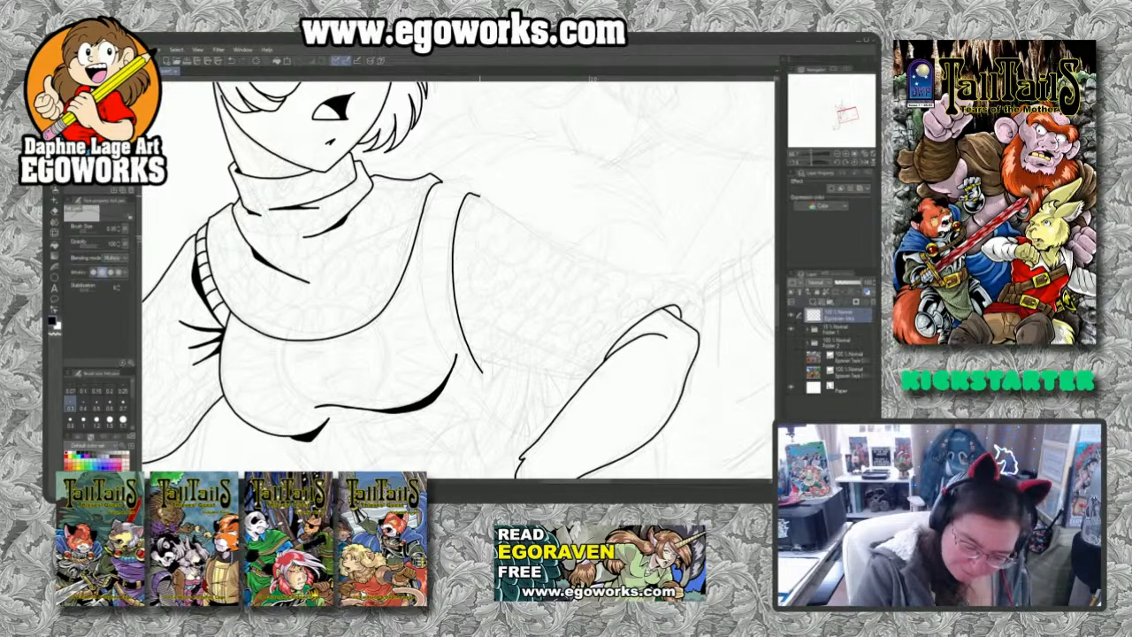
{"action": "mouse_move", "coordinate": [430, 202]}
{"action": "left_mouse_down"}
{"action": "mouse_move", "coordinate": [419, 292]}
{"action": "mouse_move", "coordinate": [431, 326]}
{"action": "left_mouse_up"}
{"action": "mouse_move", "coordinate": [453, 368]}
{"action": "left_mouse_down"}
{"action": "mouse_move", "coordinate": [483, 397]}
{"action": "mouse_move", "coordinate": [504, 367]}
{"action": "left_mouse_up"}
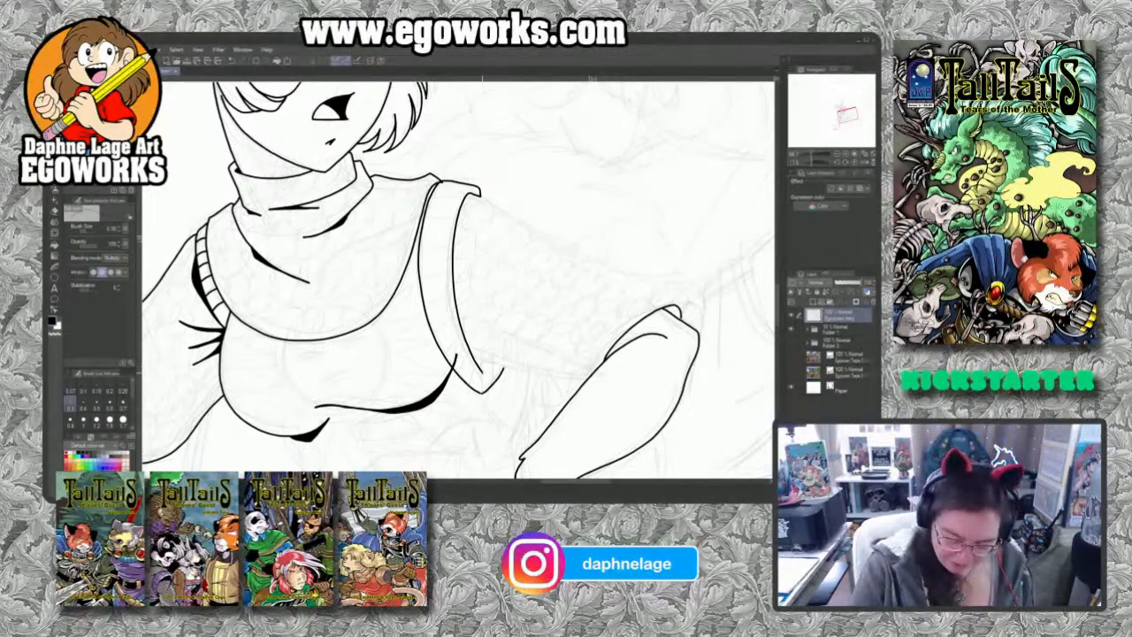
Step: Ink evenly spaced crossing lines along the far armhole trim, working from its lower tip up to the shoulder
{"action": "left_click_drag", "start_coordinate": [483, 387], "coordinate": [467, 356]}
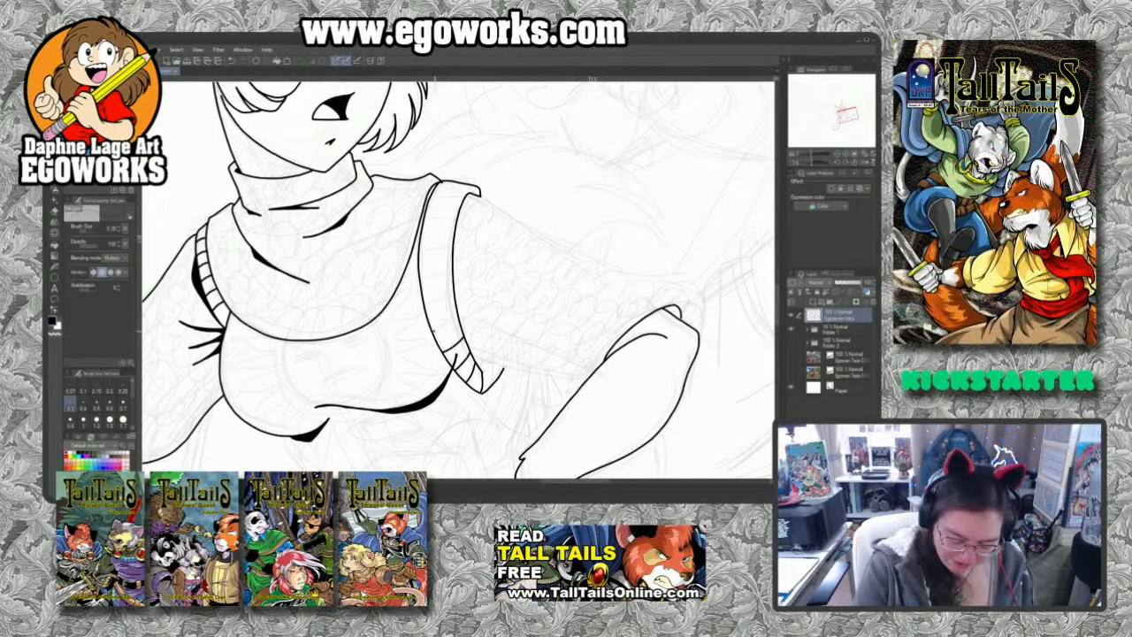
{"action": "mouse_move", "coordinate": [433, 330]}
{"action": "left_mouse_down"}
{"action": "mouse_move", "coordinate": [455, 324]}
{"action": "mouse_move", "coordinate": [438, 284]}
{"action": "mouse_move", "coordinate": [450, 280]}
{"action": "mouse_move", "coordinate": [449, 259]}
{"action": "left_mouse_up"}
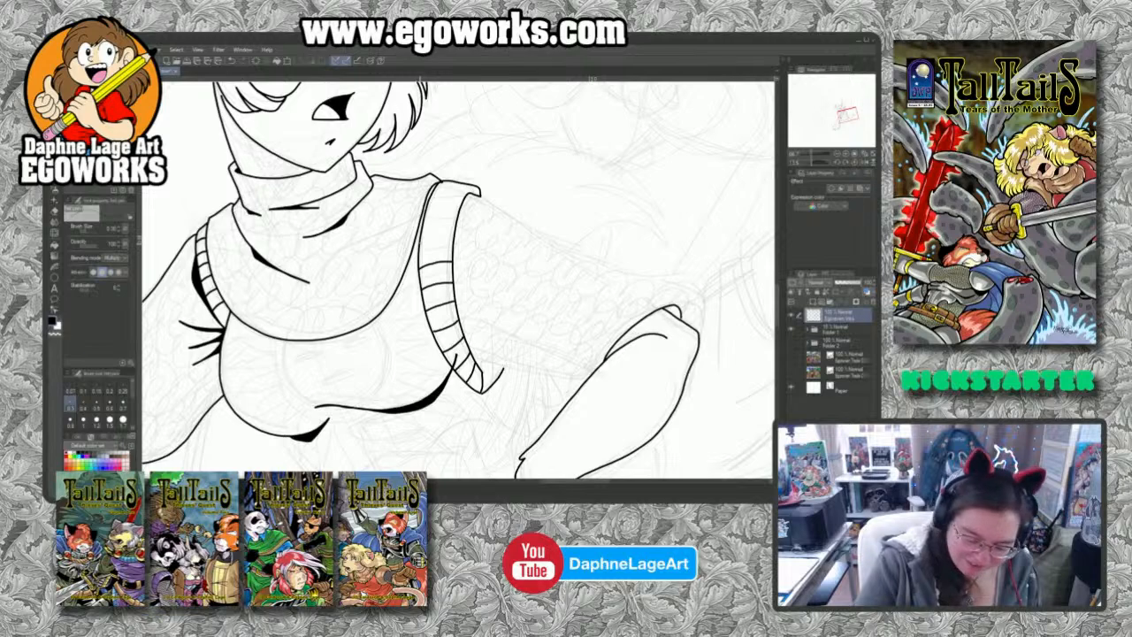
{"action": "mouse_move", "coordinate": [417, 246]}
{"action": "left_mouse_down"}
{"action": "mouse_move", "coordinate": [449, 240]}
{"action": "mouse_move", "coordinate": [453, 193]}
{"action": "left_mouse_up"}
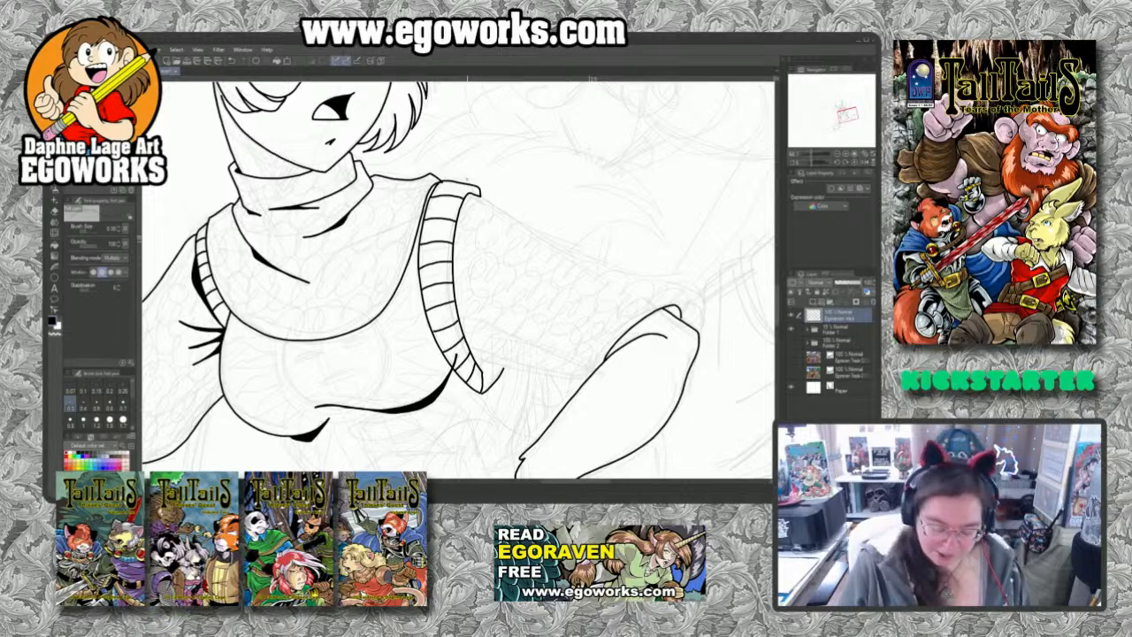
Step: Ink the lower and upper edges of the far mail sleeve, from the armhole trim to the elbow
{"action": "left_click_drag", "start_coordinate": [480, 363], "coordinate": [587, 380]}
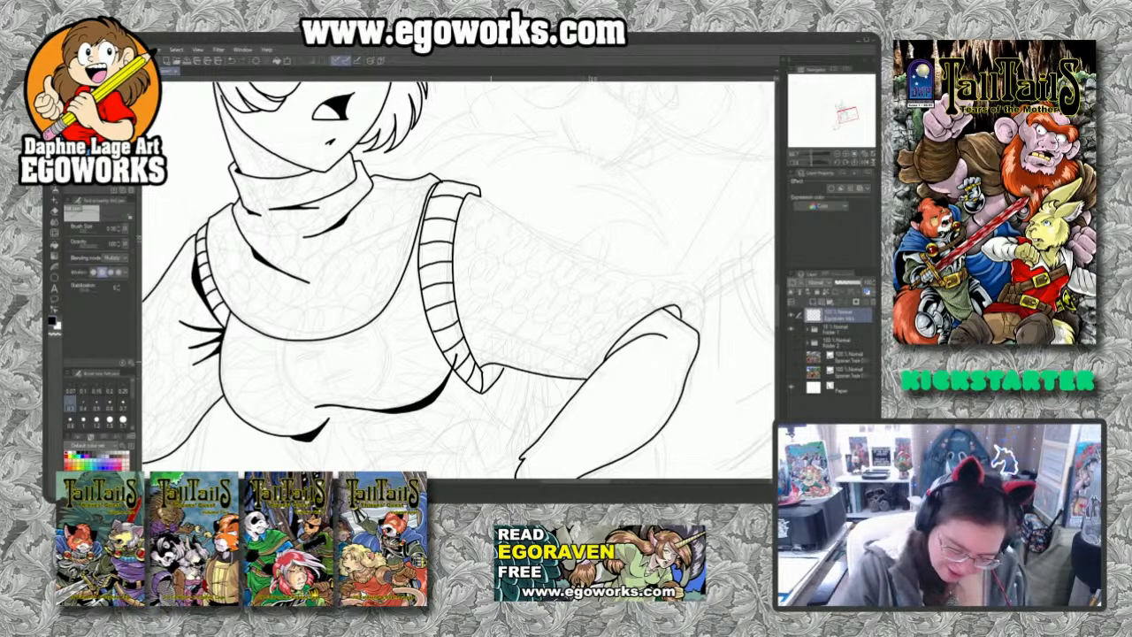
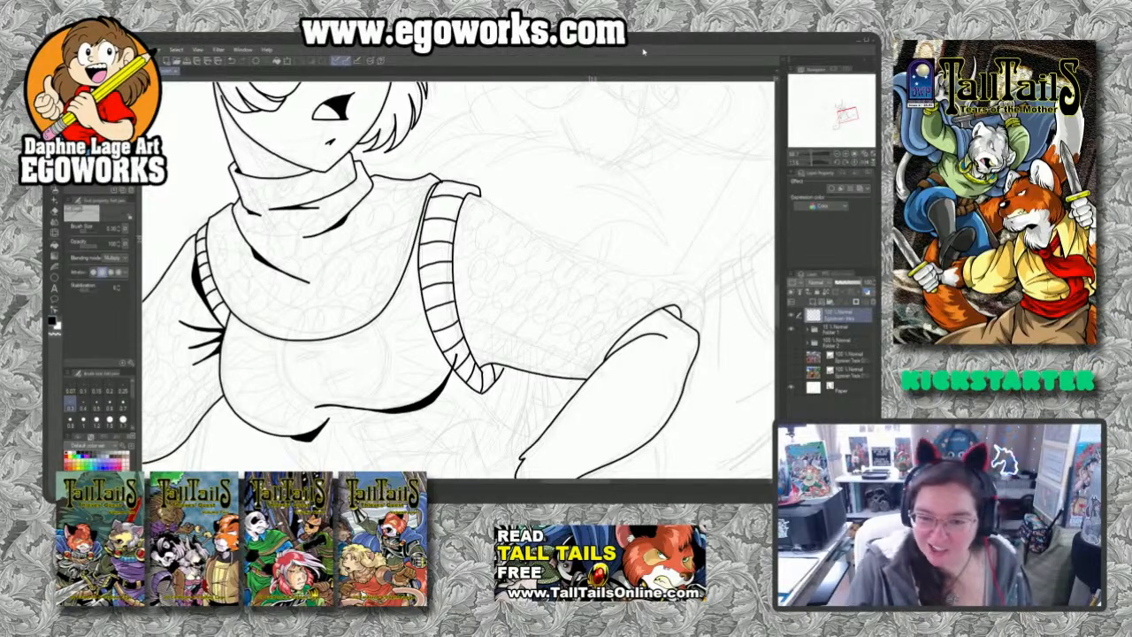
{"action": "mouse_move", "coordinate": [655, 181]}
{"action": "left_mouse_down"}
{"action": "mouse_move", "coordinate": [668, 189]}
{"action": "mouse_move", "coordinate": [582, 146]}
{"action": "mouse_move", "coordinate": [643, 290]}
{"action": "mouse_move", "coordinate": [628, 315]}
{"action": "left_mouse_up"}
{"action": "mouse_move", "coordinate": [512, 164]}
{"action": "left_mouse_down"}
{"action": "mouse_move", "coordinate": [548, 328]}
{"action": "mouse_move", "coordinate": [573, 382]}
{"action": "mouse_move", "coordinate": [564, 412]}
{"action": "mouse_move", "coordinate": [540, 423]}
{"action": "left_mouse_up"}
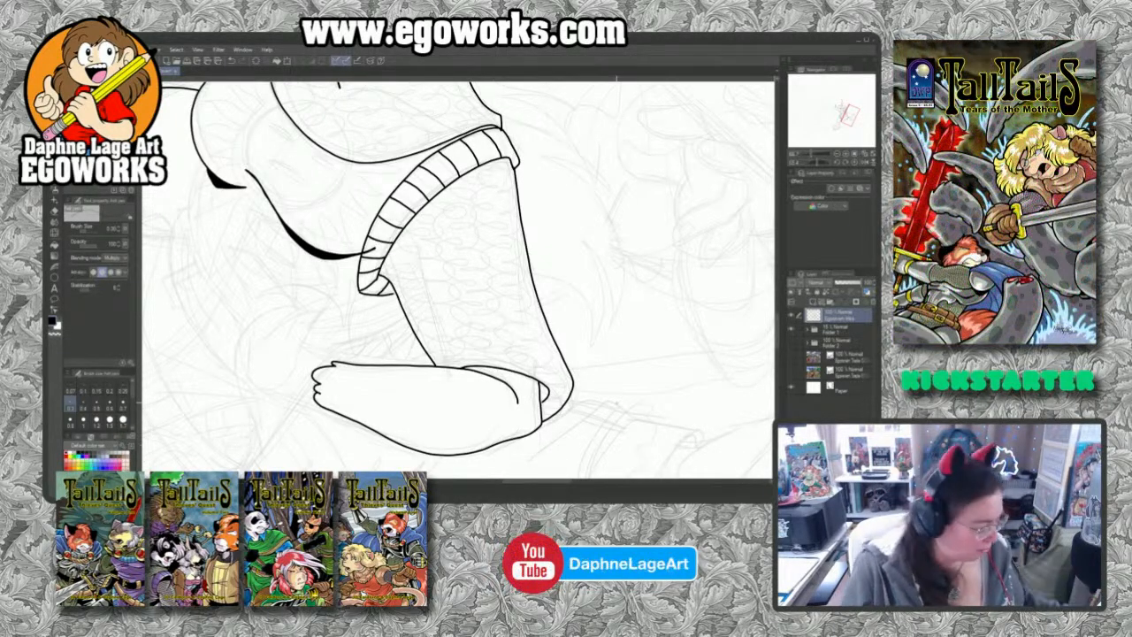
Step: Ink the far wrist's furry cuff as a rounded outline with pointed tufts, starting and ending at the forearm's scalloped end
{"action": "mouse_move", "coordinate": [306, 470]}
{"action": "left_mouse_down"}
{"action": "mouse_move", "coordinate": [503, 496]}
{"action": "mouse_move", "coordinate": [599, 469]}
{"action": "mouse_move", "coordinate": [647, 428]}
{"action": "mouse_move", "coordinate": [628, 286]}
{"action": "left_mouse_up"}
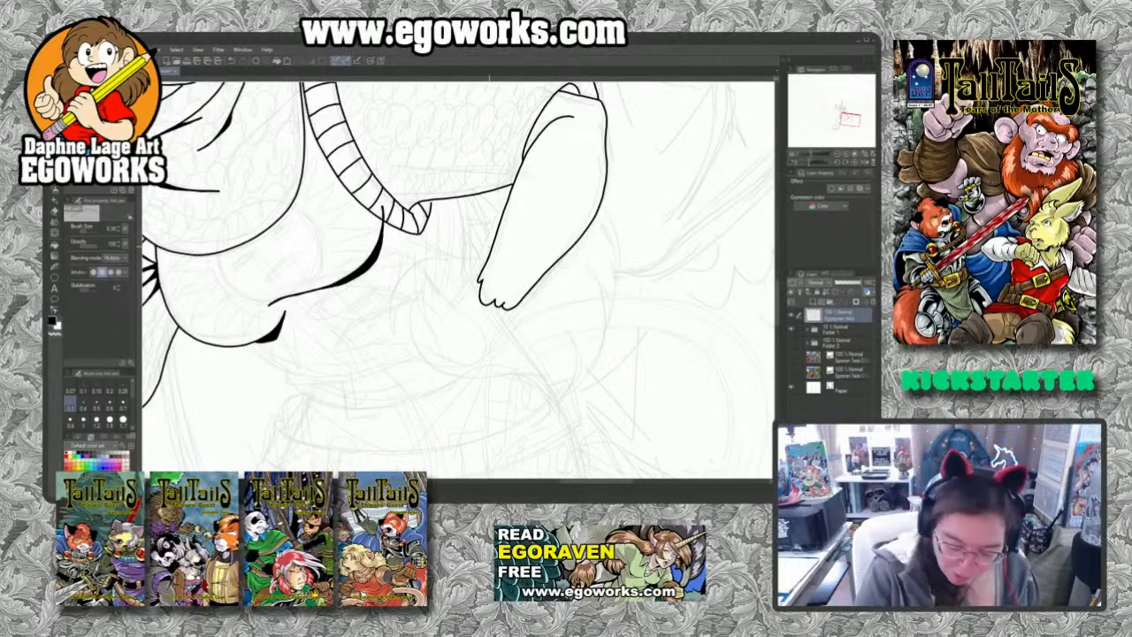
{"action": "mouse_move", "coordinate": [491, 244]}
{"action": "left_mouse_down"}
{"action": "mouse_move", "coordinate": [416, 258]}
{"action": "mouse_move", "coordinate": [390, 307]}
{"action": "mouse_move", "coordinate": [403, 342]}
{"action": "left_mouse_up"}
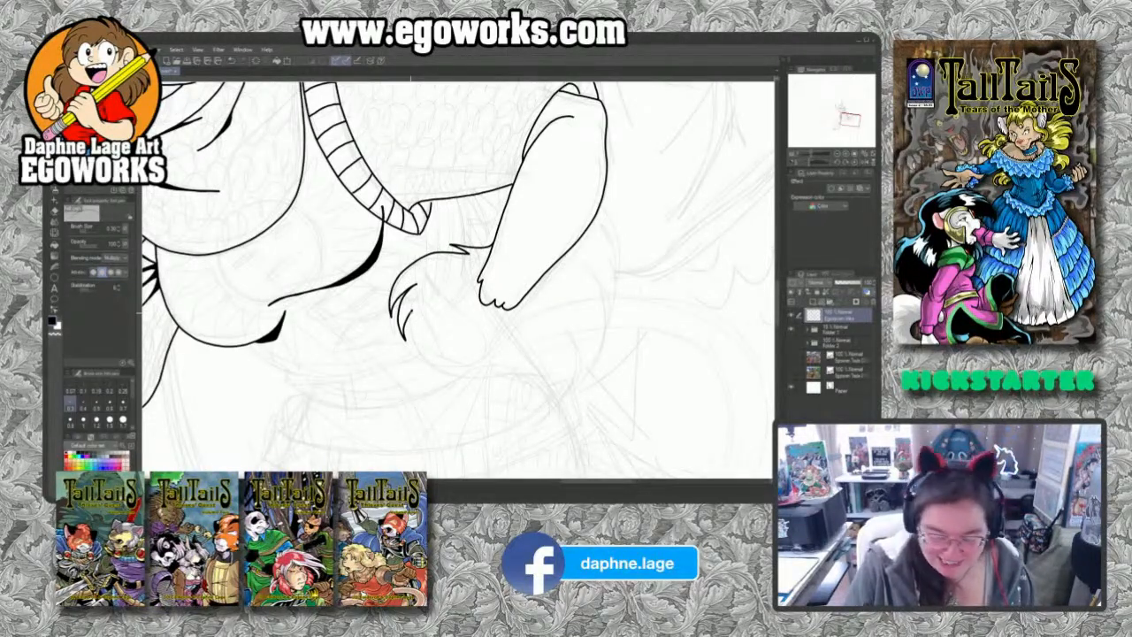
{"action": "mouse_move", "coordinate": [413, 341]}
{"action": "left_mouse_down"}
{"action": "mouse_move", "coordinate": [435, 377]}
{"action": "mouse_move", "coordinate": [458, 384]}
{"action": "mouse_move", "coordinate": [438, 351]}
{"action": "mouse_move", "coordinate": [527, 384]}
{"action": "mouse_move", "coordinate": [547, 407]}
{"action": "left_mouse_up"}
{"action": "mouse_move", "coordinate": [539, 360]}
{"action": "left_mouse_down"}
{"action": "mouse_move", "coordinate": [544, 414]}
{"action": "mouse_move", "coordinate": [575, 343]}
{"action": "mouse_move", "coordinate": [584, 363]}
{"action": "mouse_move", "coordinate": [596, 361]}
{"action": "mouse_move", "coordinate": [587, 292]}
{"action": "mouse_move", "coordinate": [606, 332]}
{"action": "mouse_move", "coordinate": [617, 281]}
{"action": "mouse_move", "coordinate": [605, 219]}
{"action": "mouse_move", "coordinate": [614, 237]}
{"action": "left_mouse_up"}
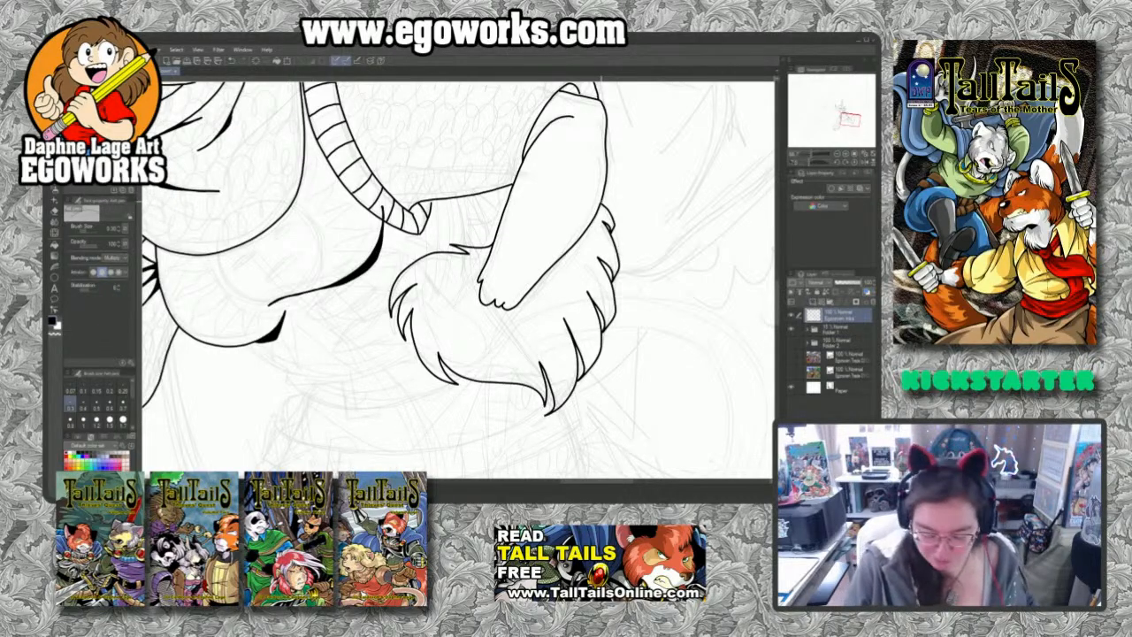
Step: Ink the far hand's two long fingers and a short digit emerging from beneath the fur, toward the torso
{"action": "left_click_drag", "start_coordinate": [442, 266], "coordinate": [548, 248]}
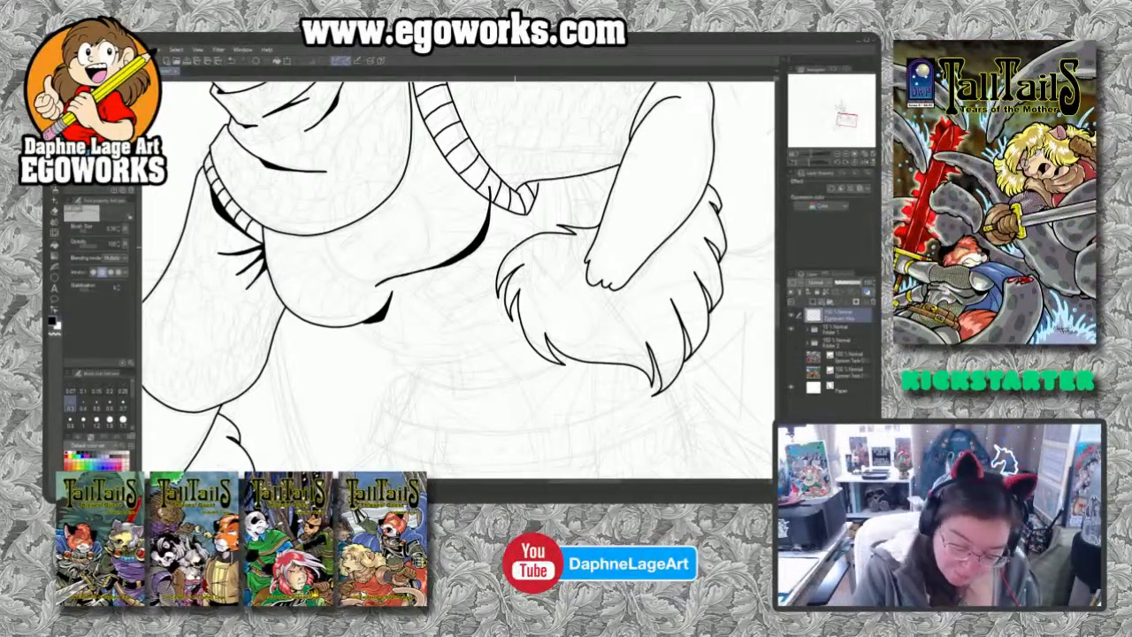
{"action": "mouse_move", "coordinate": [513, 247]}
{"action": "left_mouse_down"}
{"action": "mouse_move", "coordinate": [488, 246]}
{"action": "mouse_move", "coordinate": [419, 286]}
{"action": "mouse_move", "coordinate": [446, 295]}
{"action": "mouse_move", "coordinate": [495, 272]}
{"action": "left_mouse_up"}
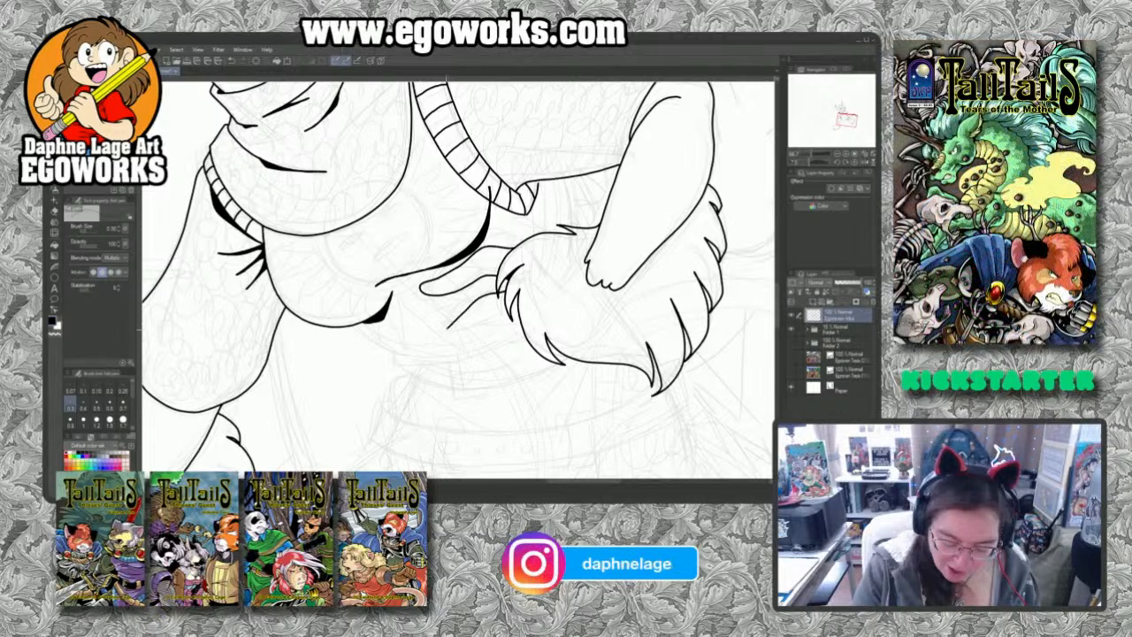
{"action": "mouse_move", "coordinate": [447, 329]}
{"action": "left_mouse_down"}
{"action": "mouse_move", "coordinate": [435, 343]}
{"action": "mouse_move", "coordinate": [459, 348]}
{"action": "mouse_move", "coordinate": [516, 315]}
{"action": "left_mouse_up"}
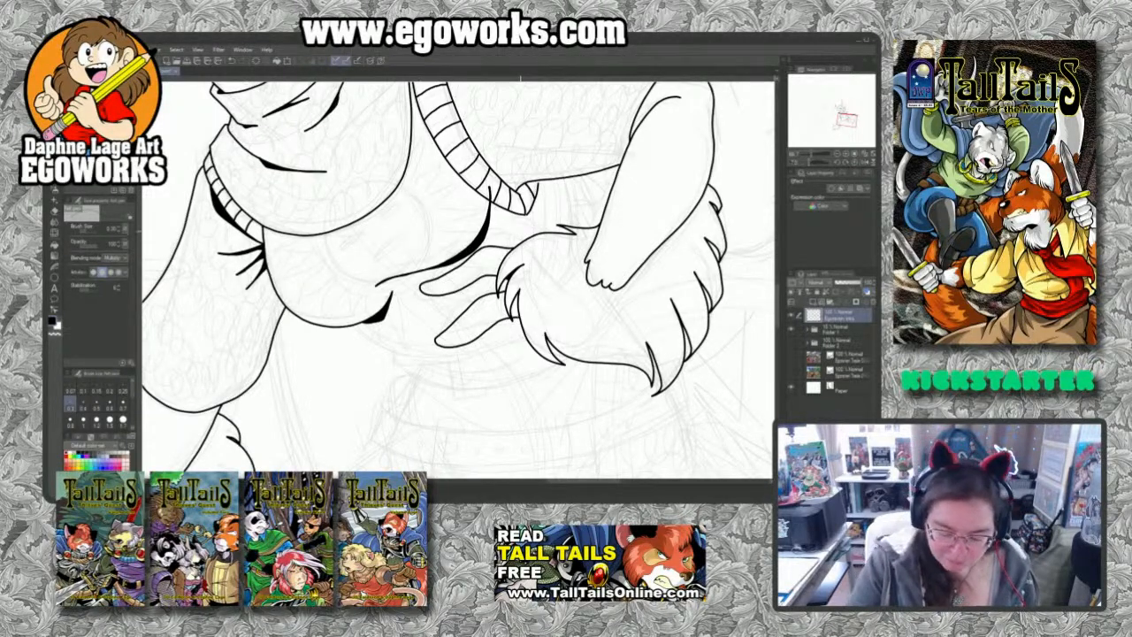
{"action": "left_click_drag", "start_coordinate": [499, 221], "coordinate": [495, 246]}
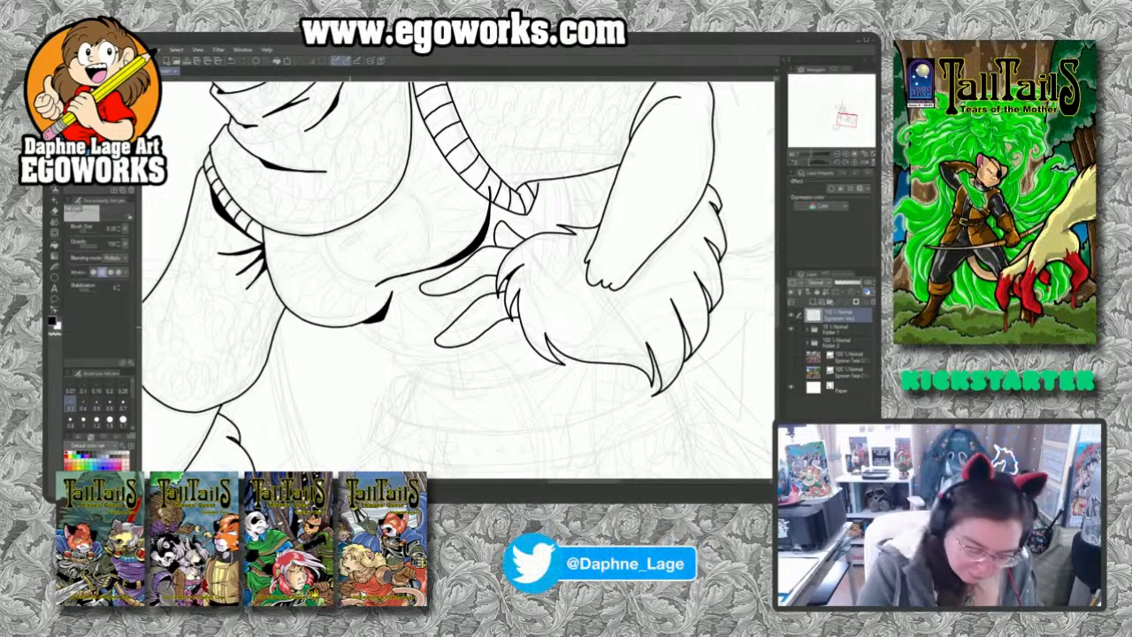
Step: Ink the waist contour beneath the chest with a black-filled fold, and add the belt's thickened upper edge running to the furry cuff
{"action": "mouse_move", "coordinate": [348, 324]}
{"action": "left_mouse_down"}
{"action": "mouse_move", "coordinate": [428, 354]}
{"action": "mouse_move", "coordinate": [402, 361]}
{"action": "mouse_move", "coordinate": [408, 375]}
{"action": "left_mouse_up"}
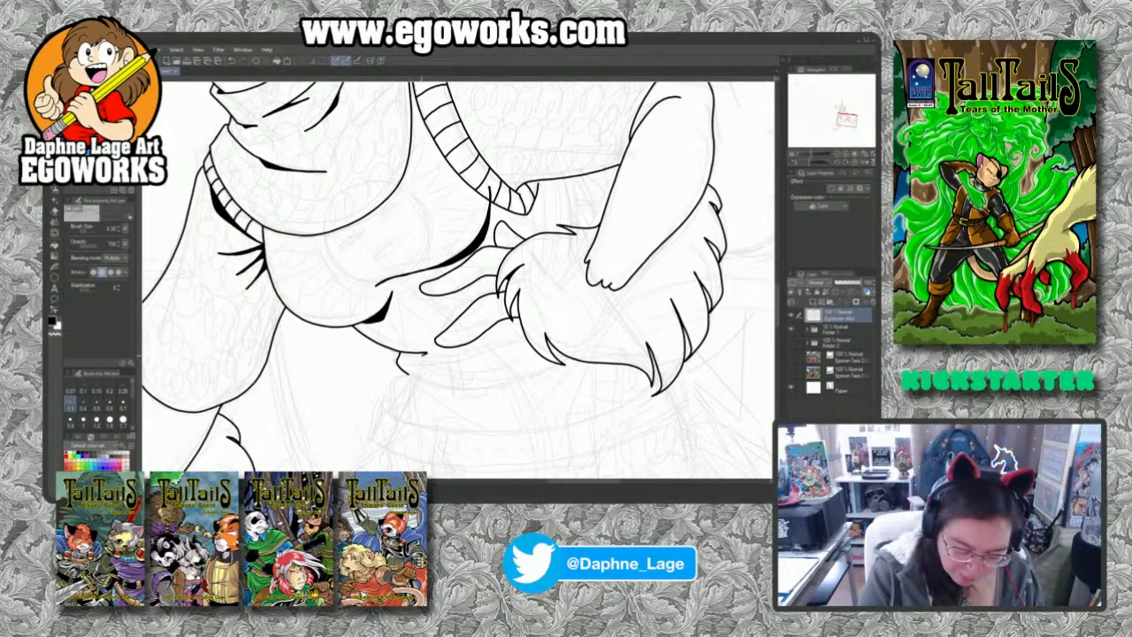
{"action": "left_click_drag", "start_coordinate": [423, 354], "coordinate": [414, 358]}
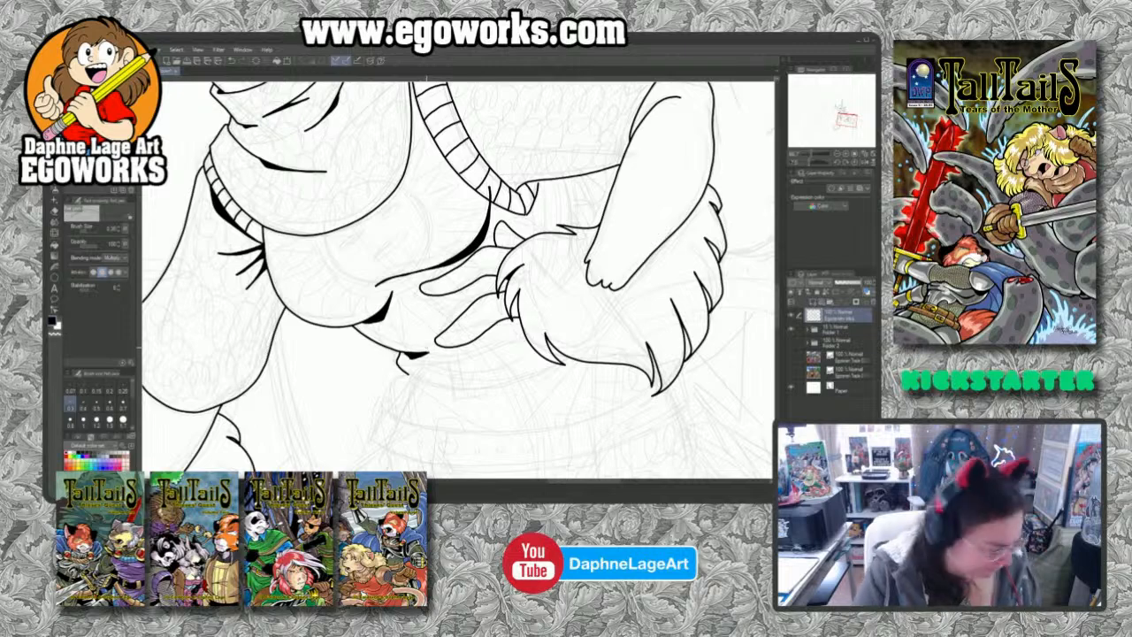
{"action": "key", "text": "ctrl+z"}
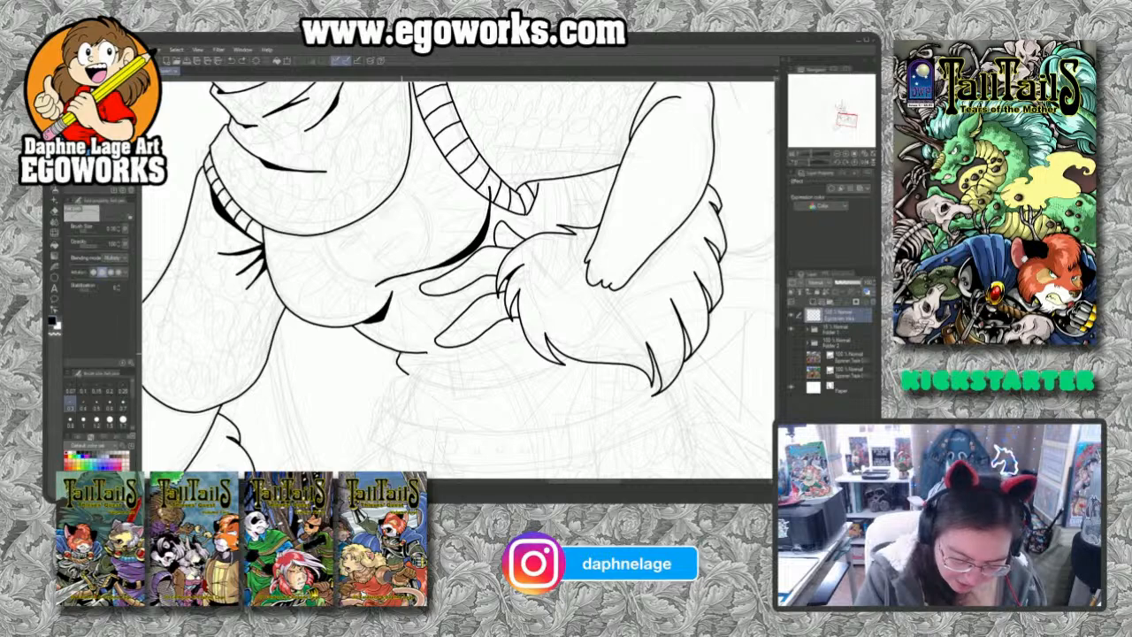
{"action": "left_click_drag", "start_coordinate": [423, 353], "coordinate": [399, 354]}
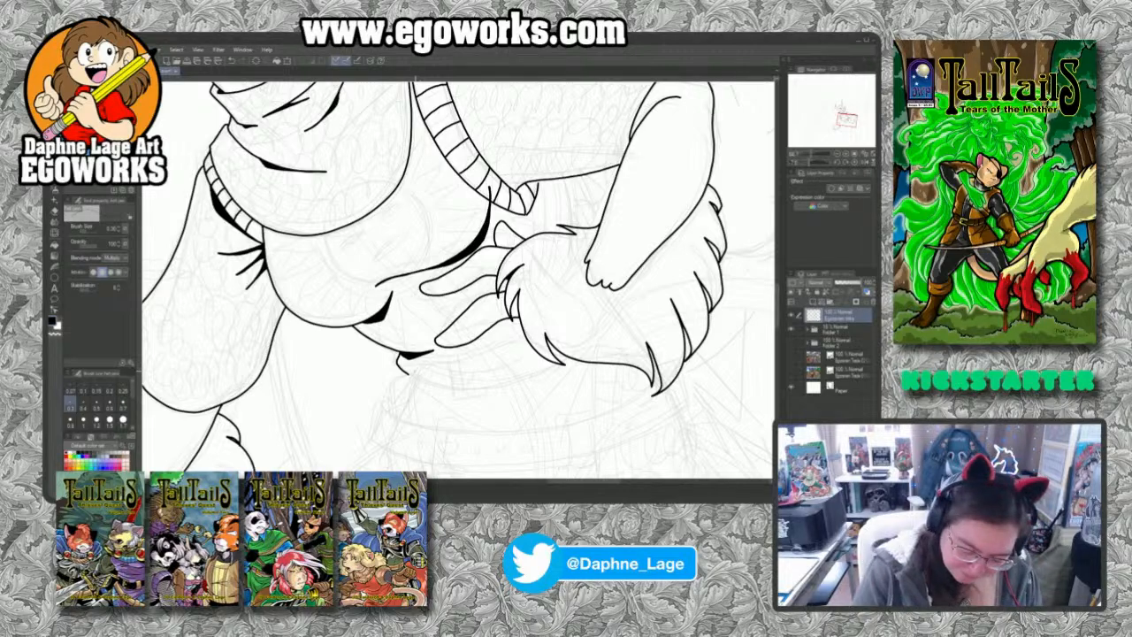
{"action": "left_click_drag", "start_coordinate": [415, 367], "coordinate": [509, 348]}
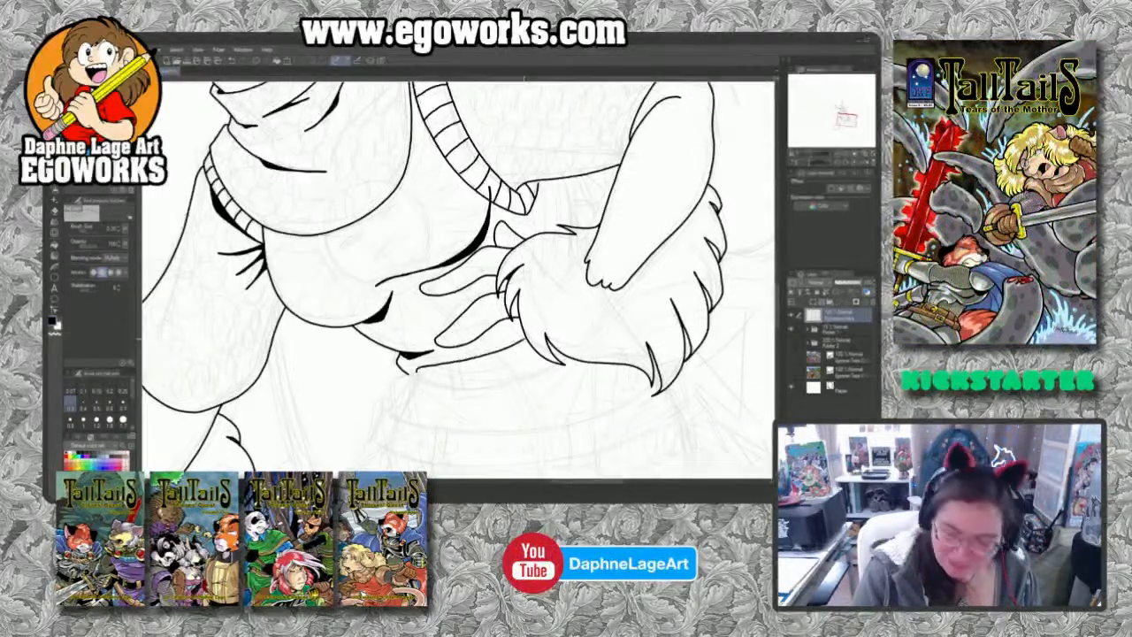
{"action": "left_click_drag", "start_coordinate": [414, 371], "coordinate": [527, 341]}
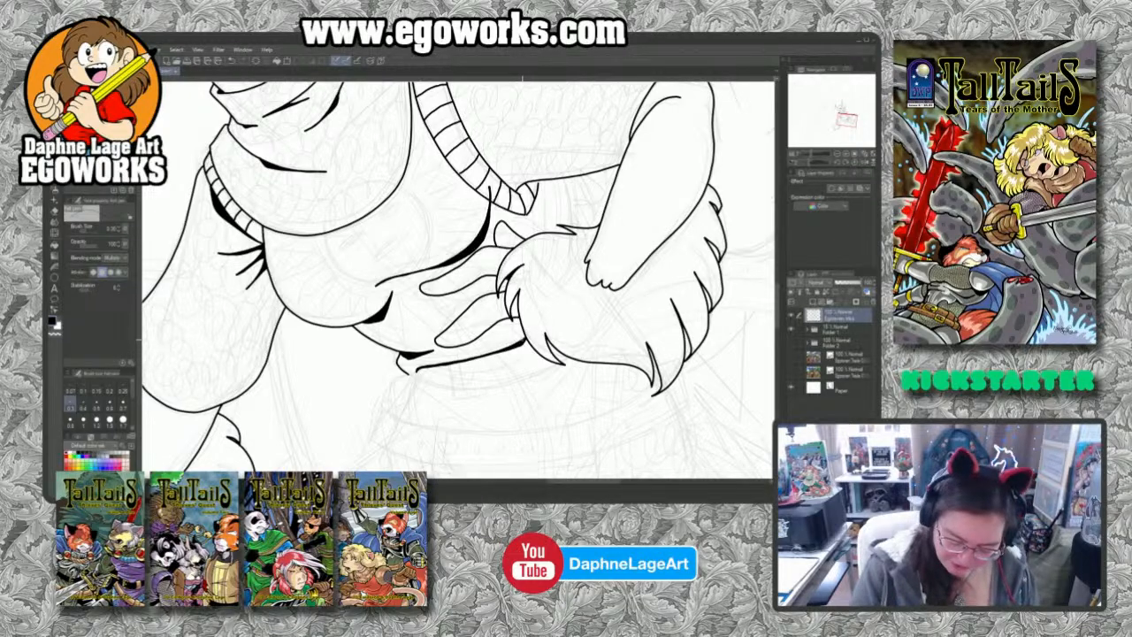
{"action": "left_click_drag", "start_coordinate": [458, 378], "coordinate": [472, 375]}
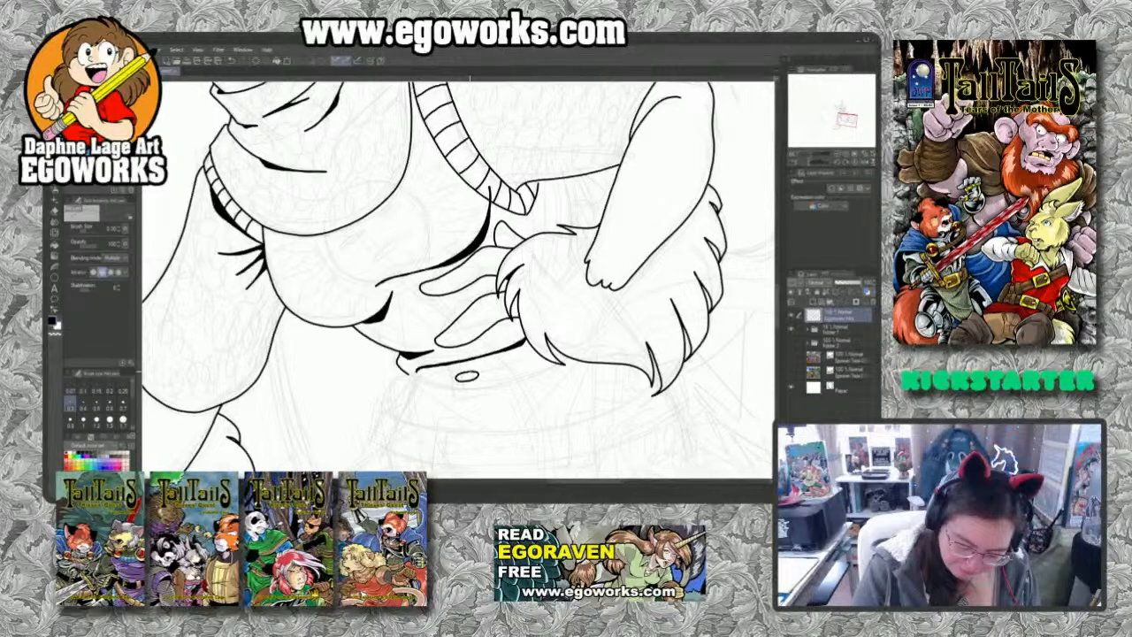
{"action": "left_click_drag", "start_coordinate": [460, 361], "coordinate": [451, 391]}
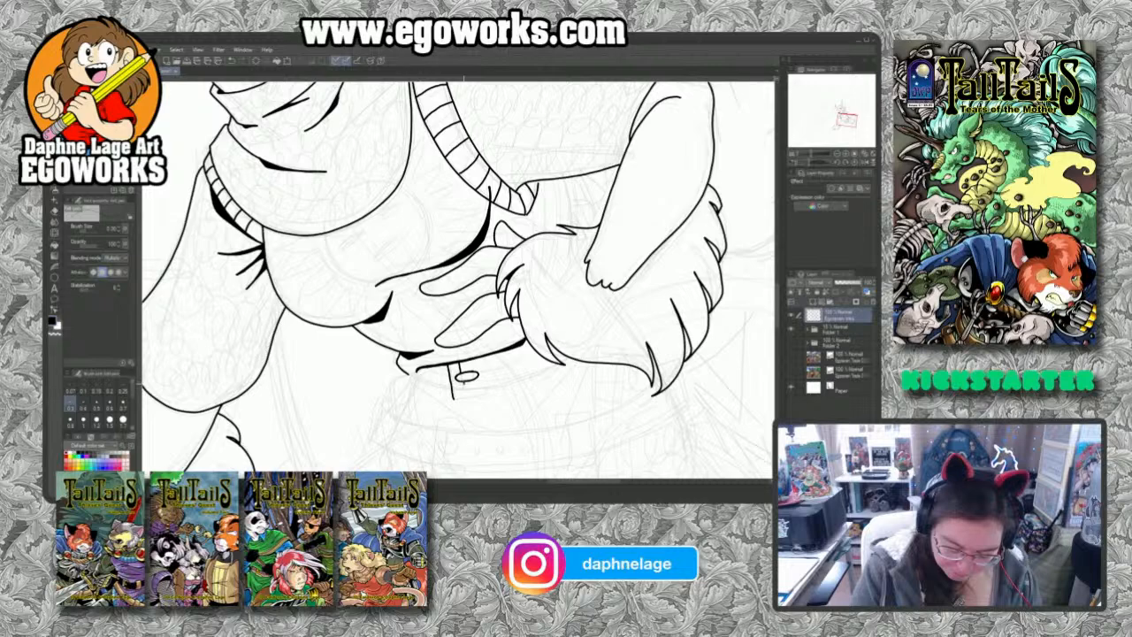
{"action": "left_click_drag", "start_coordinate": [463, 379], "coordinate": [478, 387]}
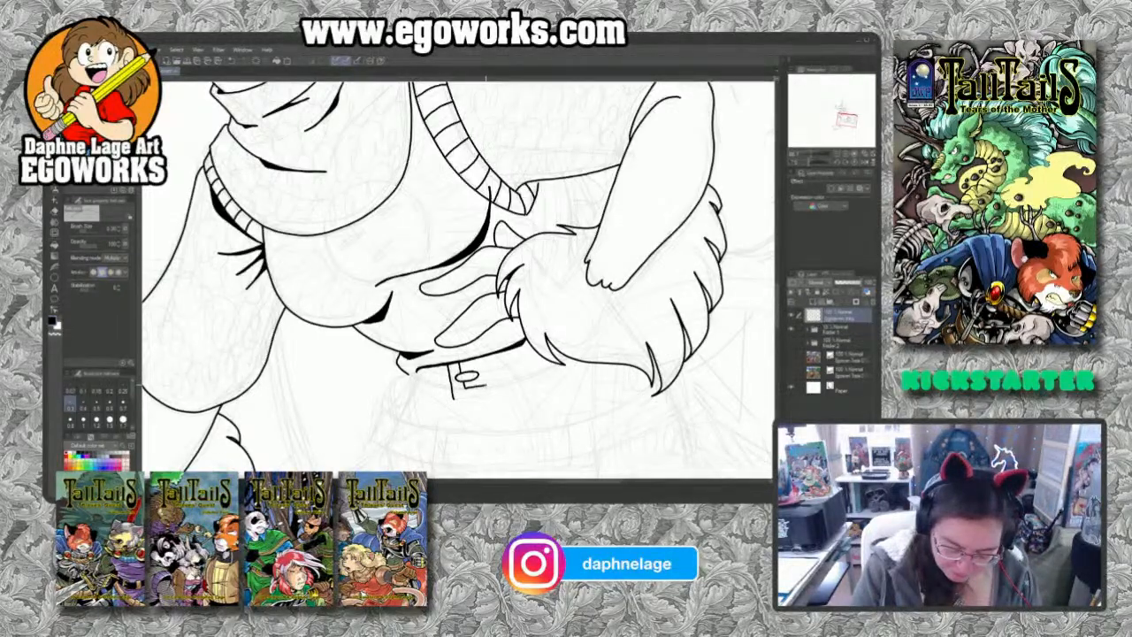
{"action": "key", "text": "ctrl+z"}
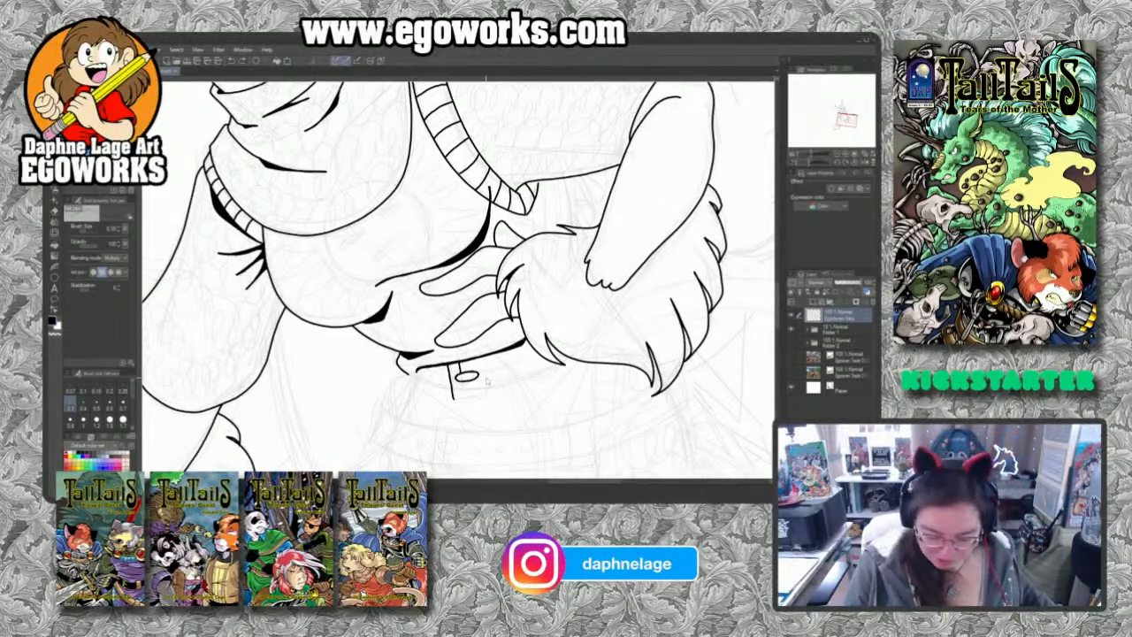
{"action": "key", "text": "ctrl+z"}
{"action": "key", "text": "ctrl+z"}
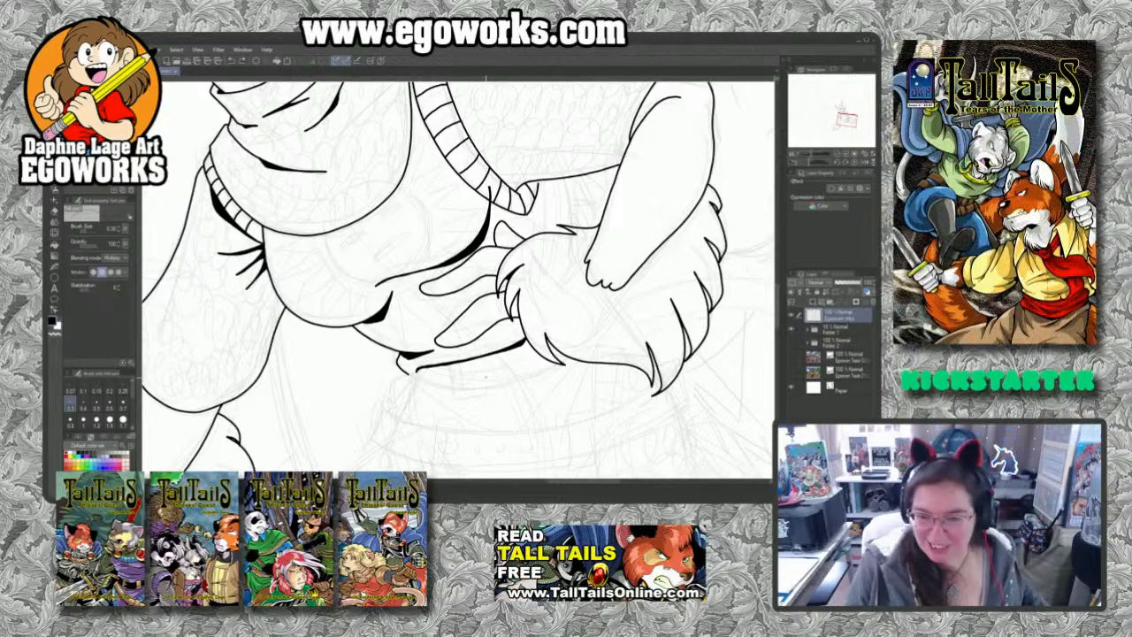
Step: Ink a small upright oval for the belt buckle's prong loop, just off the belt's upper edge
{"action": "key", "text": "ctrl+space"}
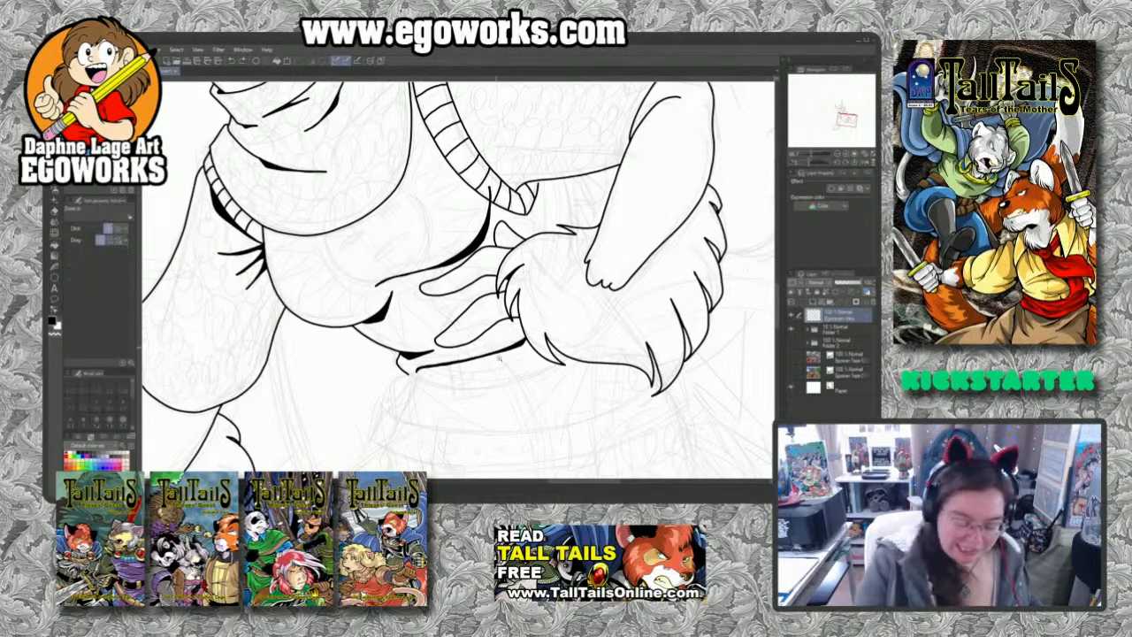
{"action": "left_click", "coordinate": [505, 387]}
{"action": "left_click", "coordinate": [506, 387]}
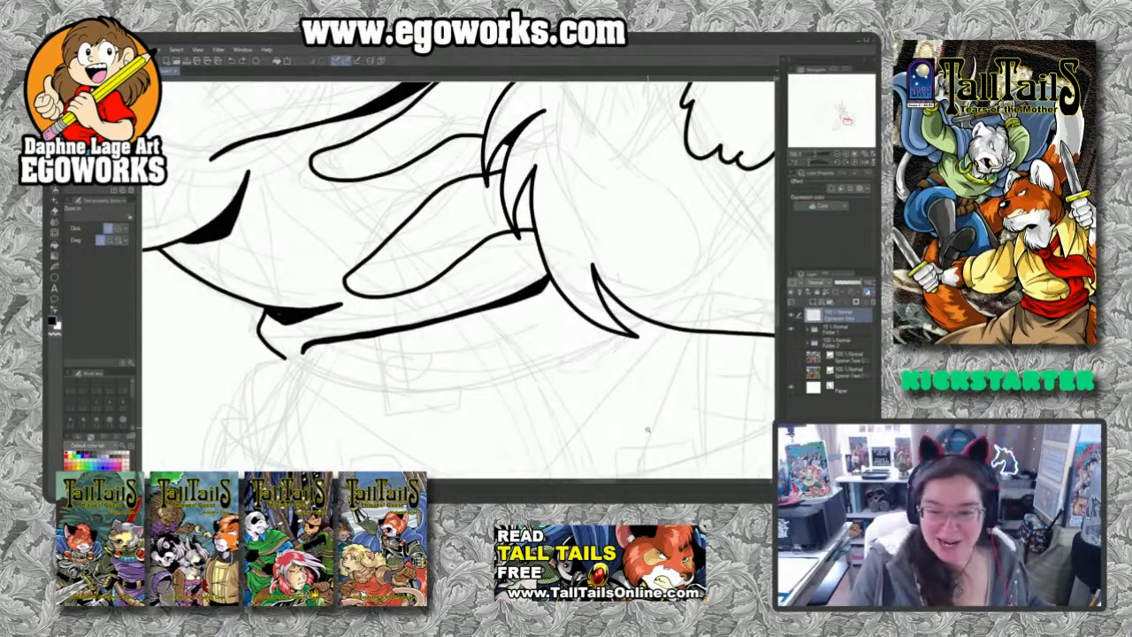
{"action": "key", "text": "shift+space"}
{"action": "left_click_drag", "start_coordinate": [657, 436], "coordinate": [526, 178]}
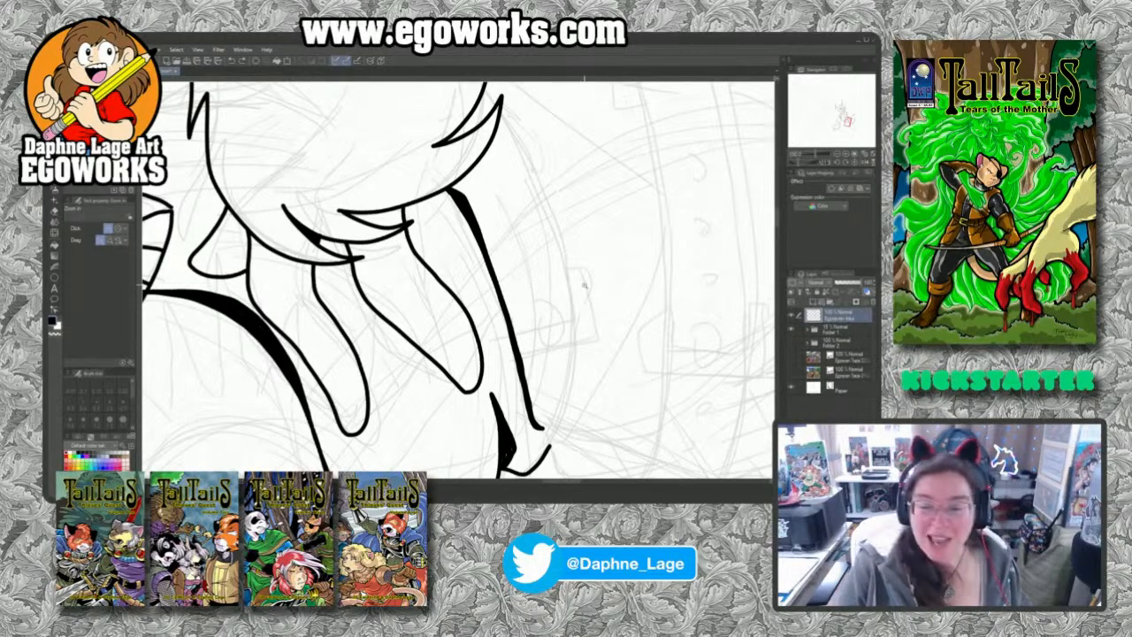
{"action": "key", "text": "p"}
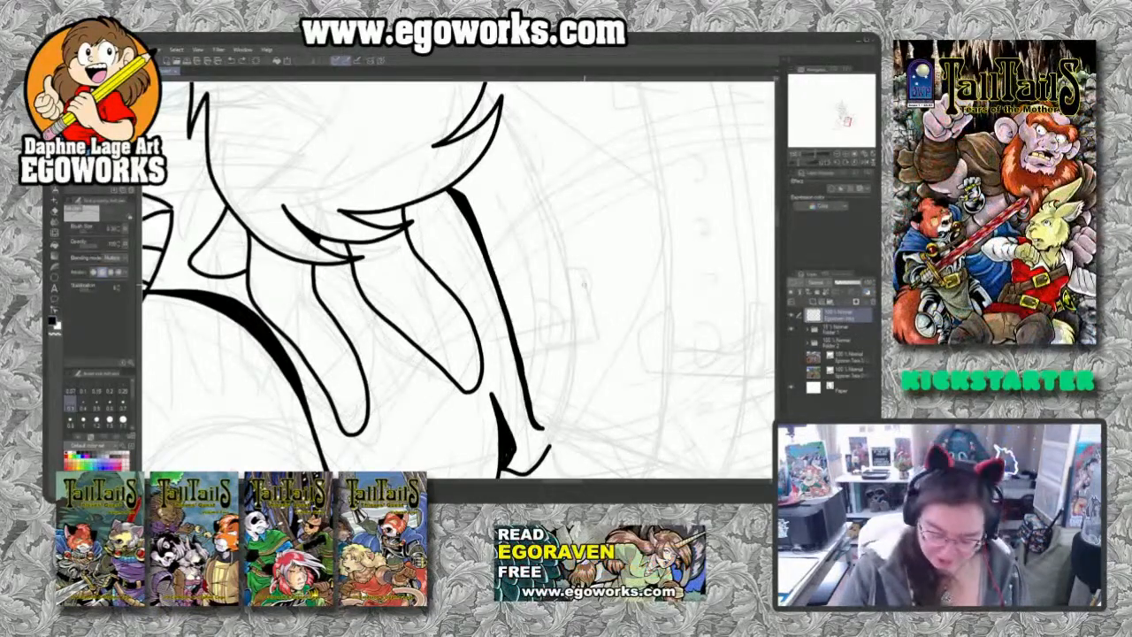
{"action": "mouse_move", "coordinate": [536, 300]}
{"action": "left_mouse_down"}
{"action": "mouse_move", "coordinate": [549, 343]}
{"action": "mouse_move", "coordinate": [563, 324]}
{"action": "mouse_move", "coordinate": [557, 303]}
{"action": "mouse_move", "coordinate": [548, 293]}
{"action": "mouse_move", "coordinate": [536, 302]}
{"action": "left_mouse_up"}
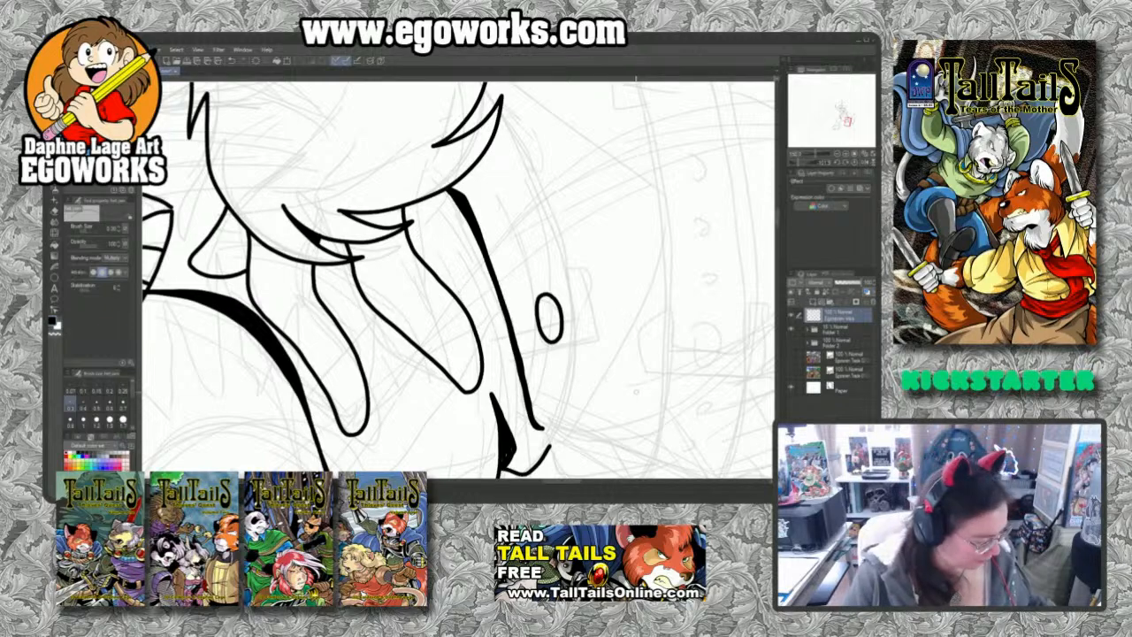
Step: Ink the buckle's outer side line across the belt and a short inner bar joining the oval to the belt's upper edge
{"action": "key", "text": "r"}
{"action": "left_click_drag", "start_coordinate": [638, 352], "coordinate": [632, 164]}
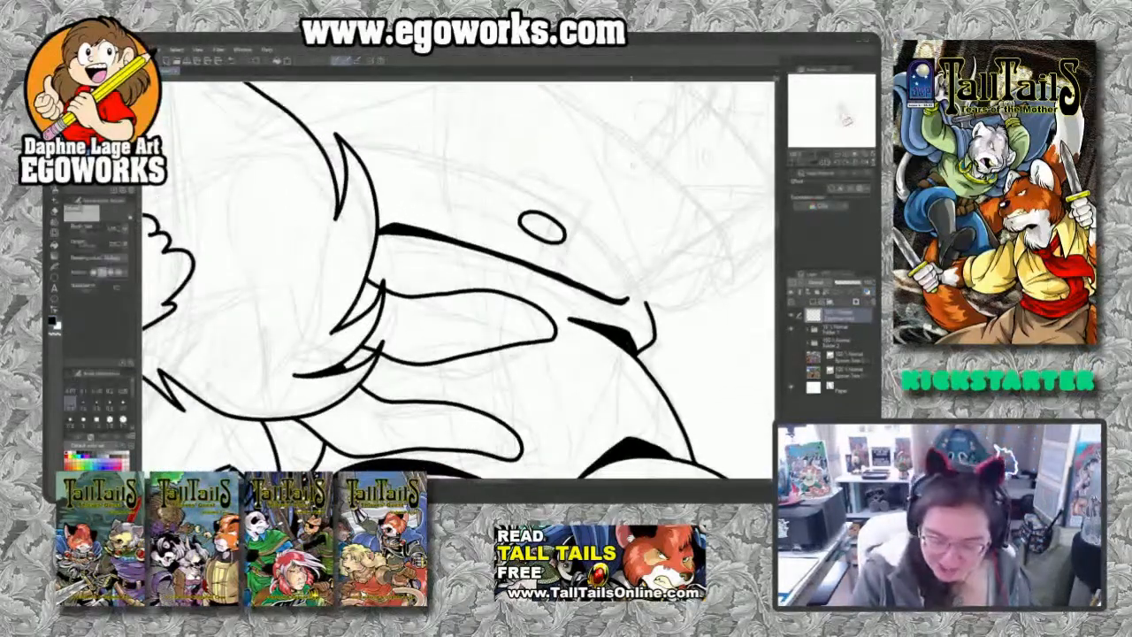
{"action": "left_click_drag", "start_coordinate": [561, 274], "coordinate": [587, 198]}
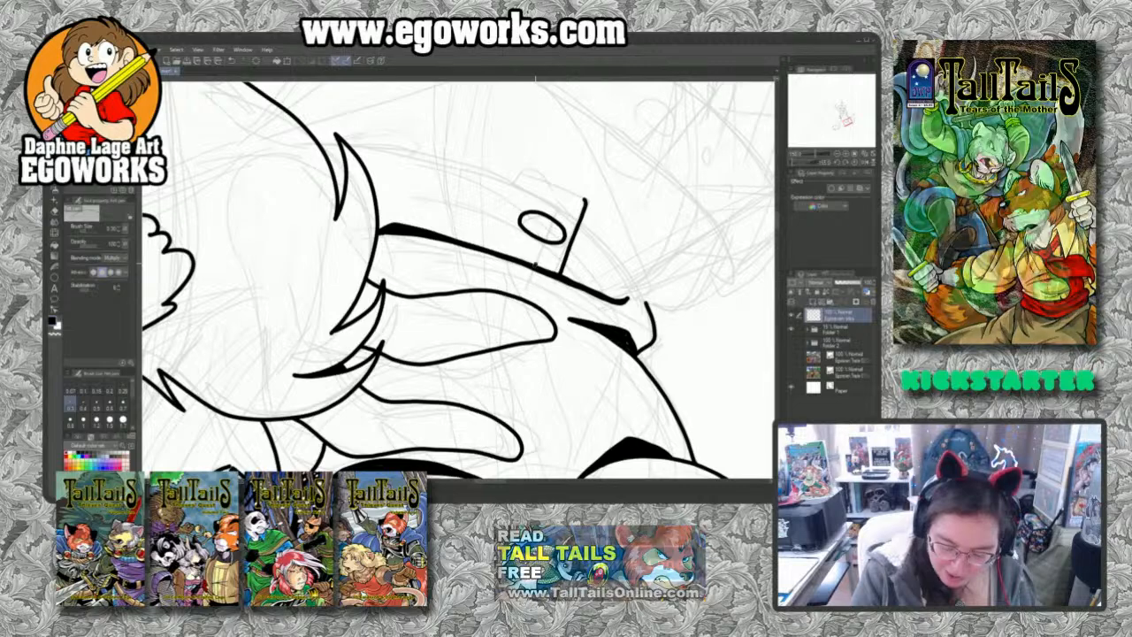
{"action": "mouse_move", "coordinate": [537, 258]}
{"action": "left_mouse_down"}
{"action": "mouse_move", "coordinate": [546, 242]}
{"action": "mouse_move", "coordinate": [533, 266]}
{"action": "left_mouse_up"}
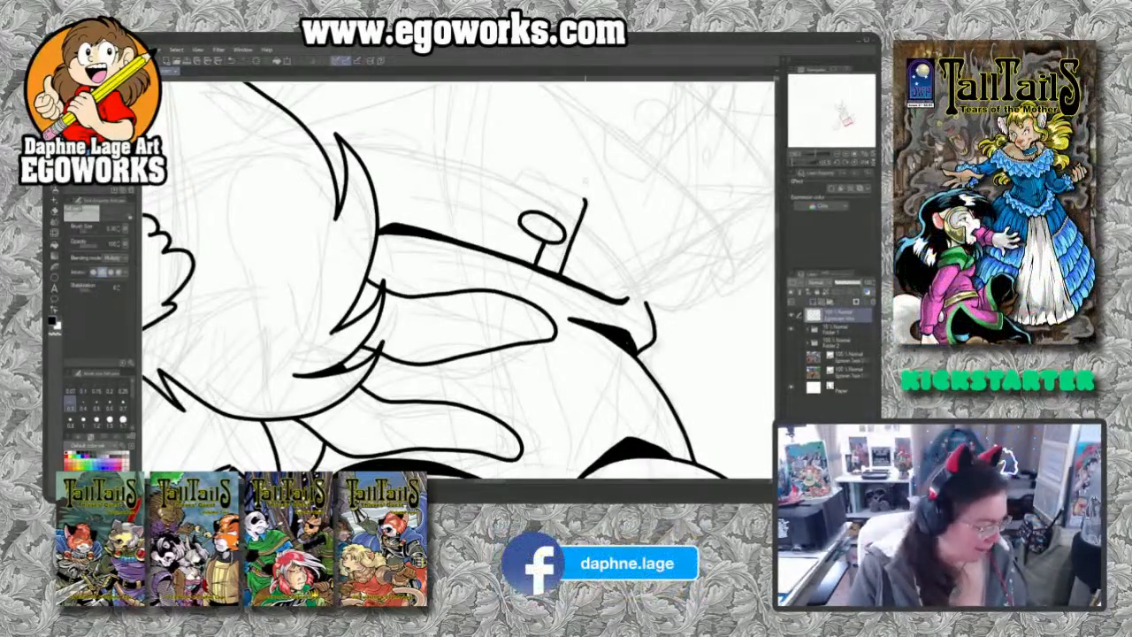
Step: Complete the buckle with a short inner bar and a rounded outer corner, and ink the belt's lower edge from the furry cuff to it
{"action": "key", "text": "r"}
{"action": "mouse_move", "coordinate": [603, 180]}
{"action": "left_mouse_down"}
{"action": "mouse_move", "coordinate": [619, 283]}
{"action": "mouse_move", "coordinate": [610, 377]}
{"action": "mouse_move", "coordinate": [586, 400]}
{"action": "left_mouse_up"}
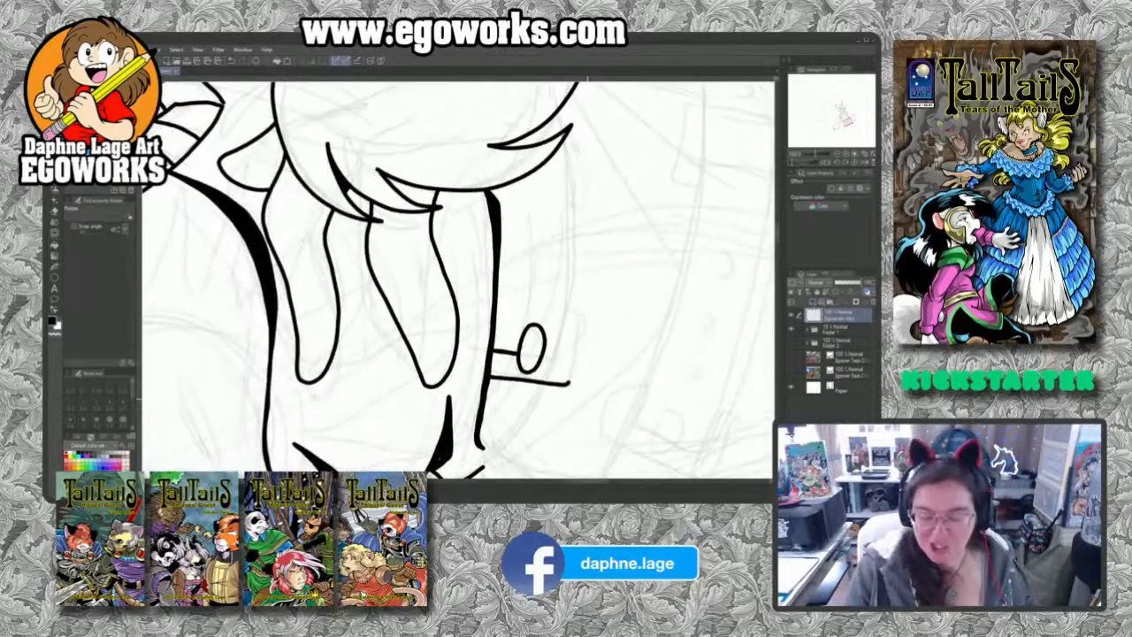
{"action": "key", "text": "p"}
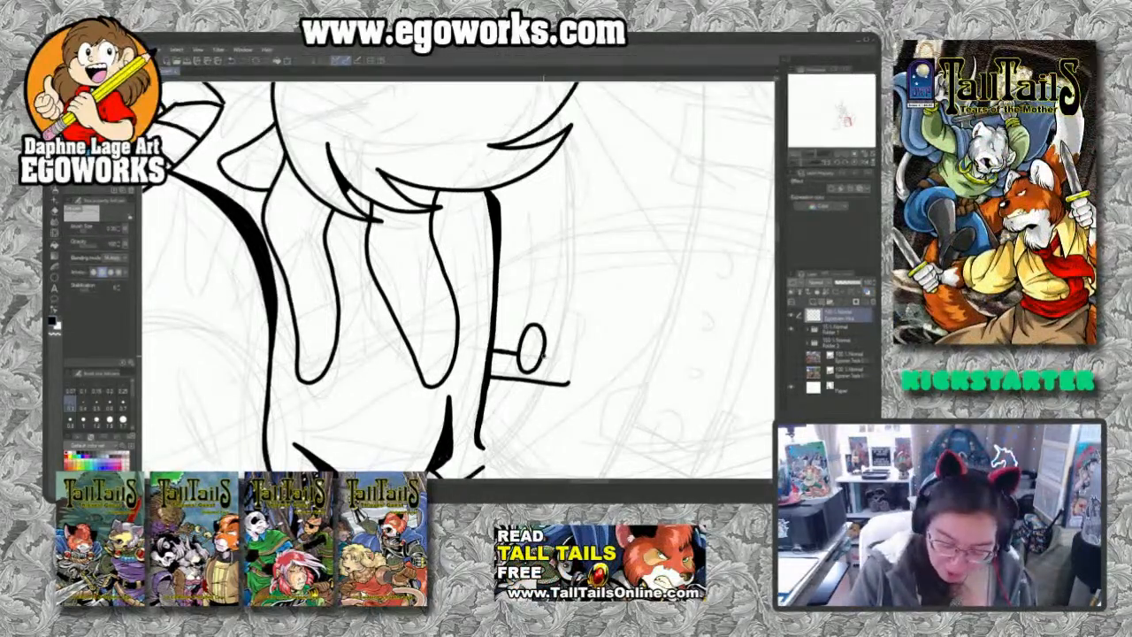
{"action": "left_click_drag", "start_coordinate": [542, 355], "coordinate": [555, 357]}
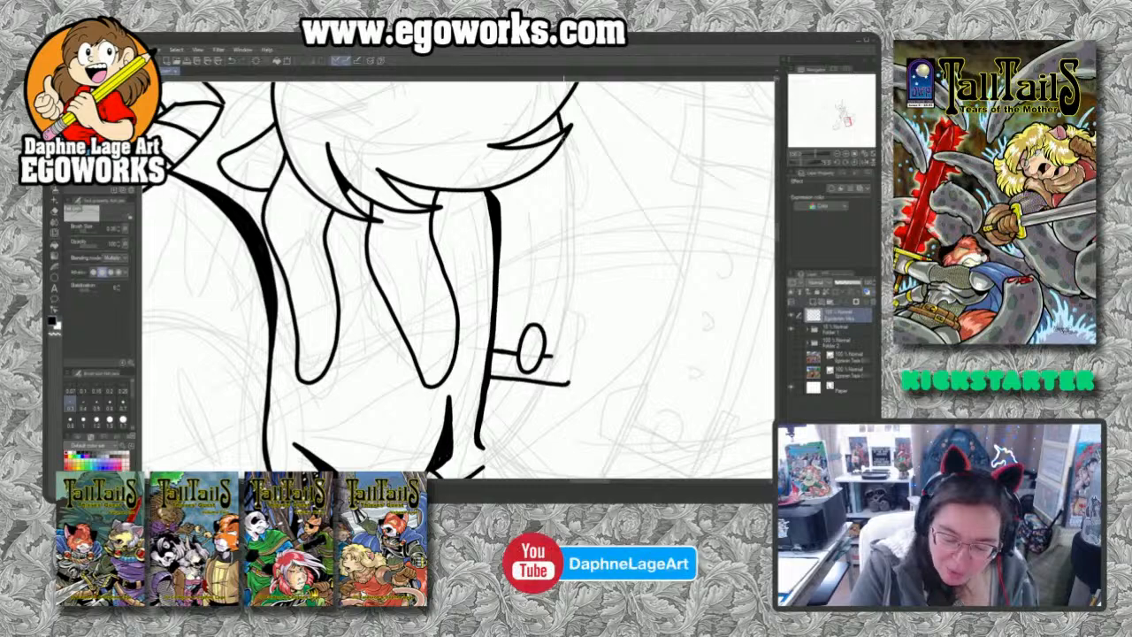
{"action": "mouse_move", "coordinate": [563, 135]}
{"action": "left_mouse_down"}
{"action": "mouse_move", "coordinate": [570, 305]}
{"action": "mouse_move", "coordinate": [561, 357]}
{"action": "mouse_move", "coordinate": [544, 357]}
{"action": "left_mouse_up"}
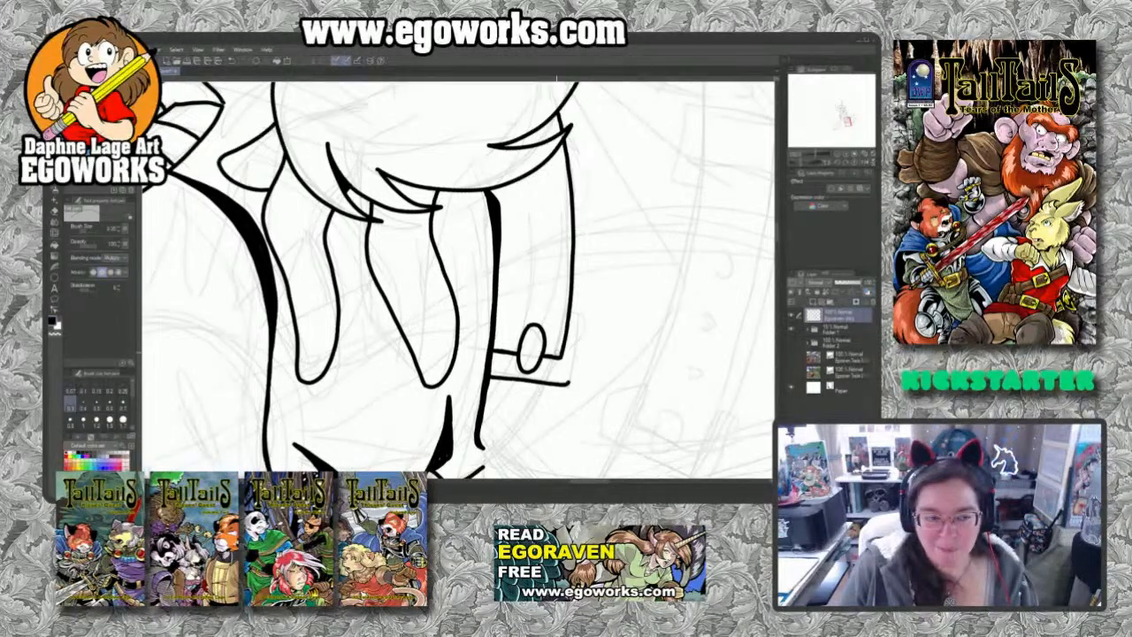
{"action": "mouse_move", "coordinate": [567, 314]}
{"action": "left_mouse_down"}
{"action": "mouse_move", "coordinate": [575, 308]}
{"action": "mouse_move", "coordinate": [583, 332]}
{"action": "mouse_move", "coordinate": [568, 385]}
{"action": "left_mouse_up"}
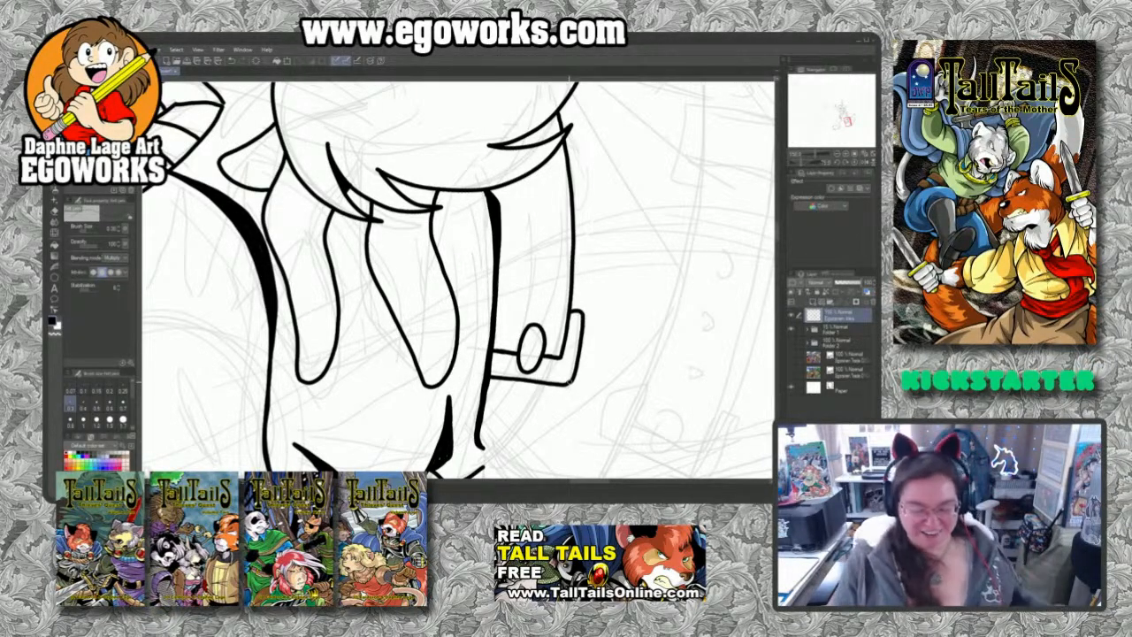
Step: Ink the tapered belt end extending past the buckle and add a small round hole in it
{"action": "scroll", "coordinate": [460, 280], "scroll_direction": "down", "scroll_amount": 3}
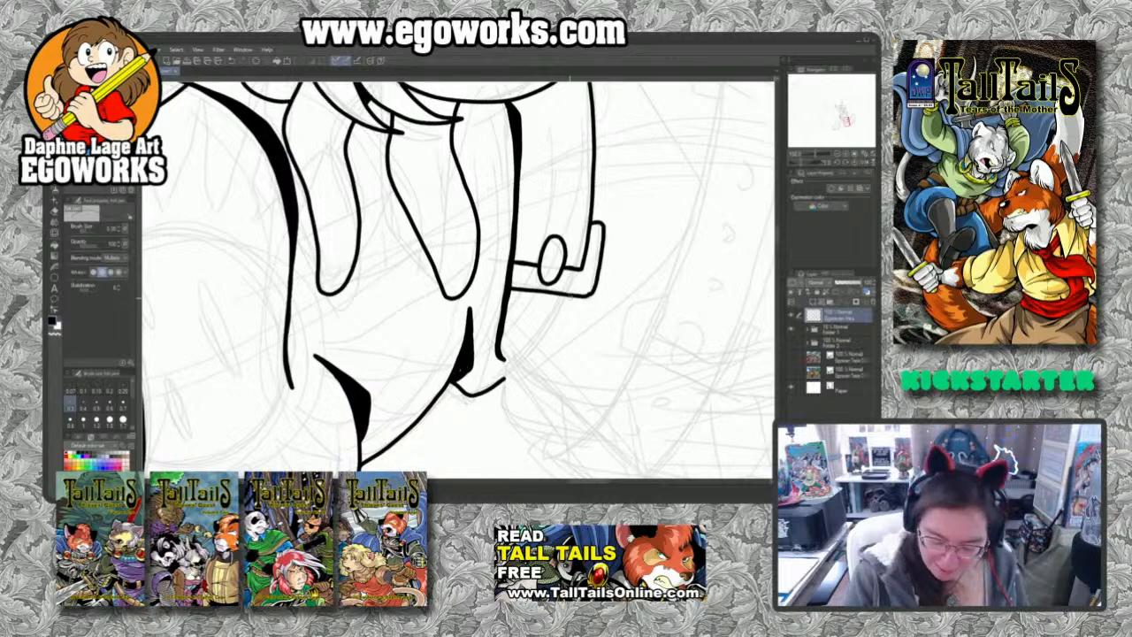
{"action": "mouse_move", "coordinate": [566, 301]}
{"action": "left_mouse_down"}
{"action": "mouse_move", "coordinate": [536, 357]}
{"action": "mouse_move", "coordinate": [504, 361]}
{"action": "mouse_move", "coordinate": [545, 348]}
{"action": "mouse_move", "coordinate": [573, 295]}
{"action": "left_mouse_up"}
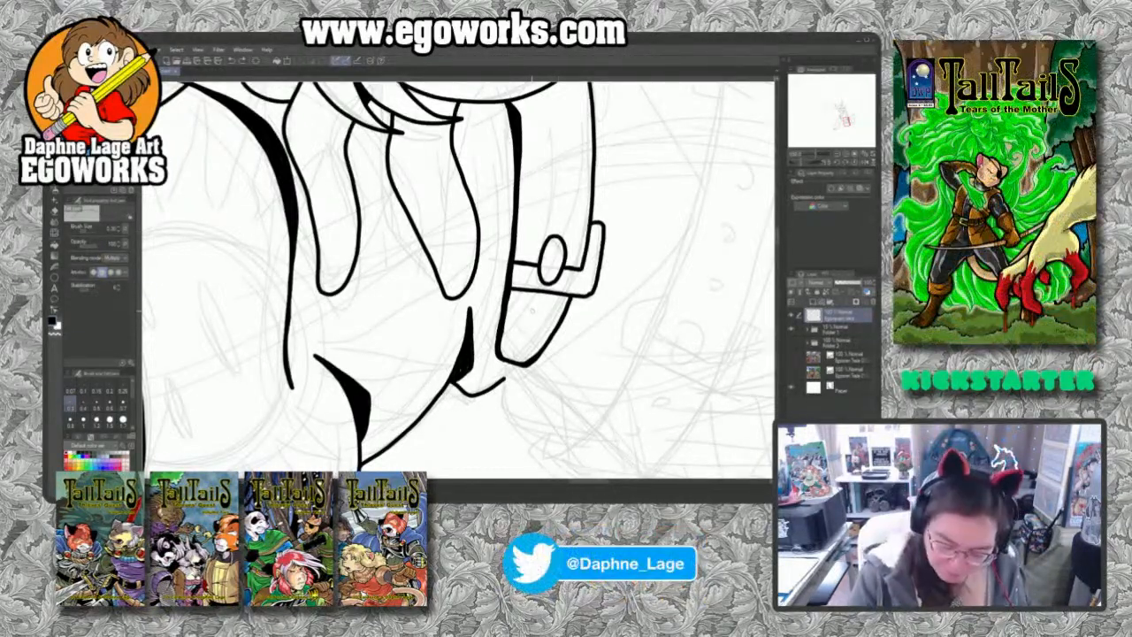
{"action": "mouse_move", "coordinate": [537, 309]}
{"action": "left_mouse_down"}
{"action": "mouse_move", "coordinate": [528, 326]}
{"action": "mouse_move", "coordinate": [543, 320]}
{"action": "mouse_move", "coordinate": [534, 309]}
{"action": "left_mouse_up"}
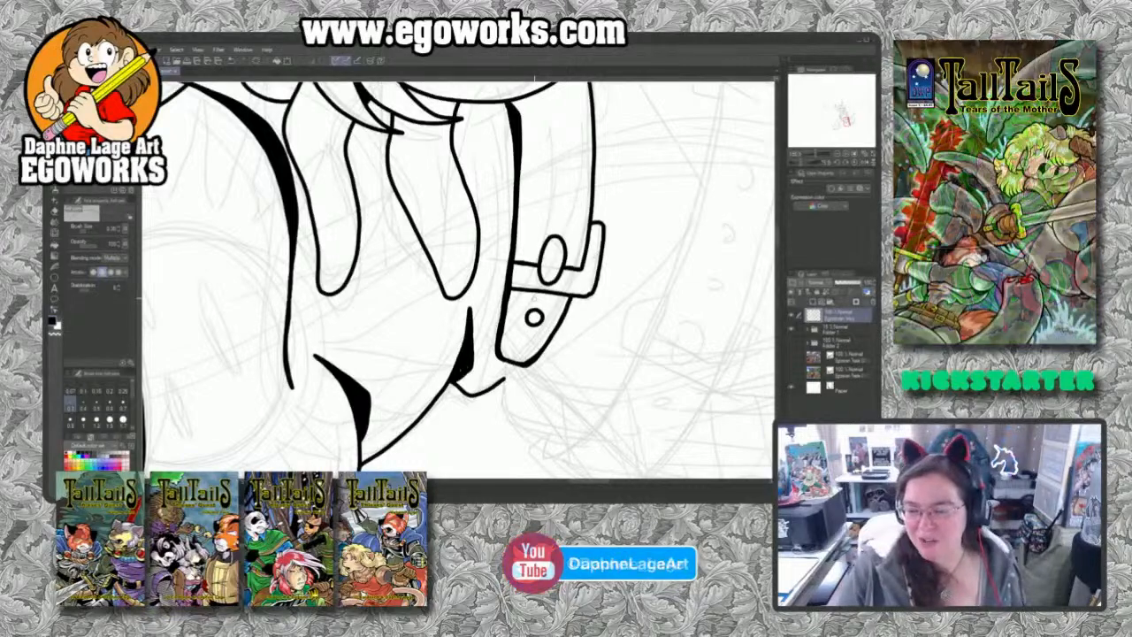
{"action": "left_click_drag", "start_coordinate": [668, 248], "coordinate": [630, 287]}
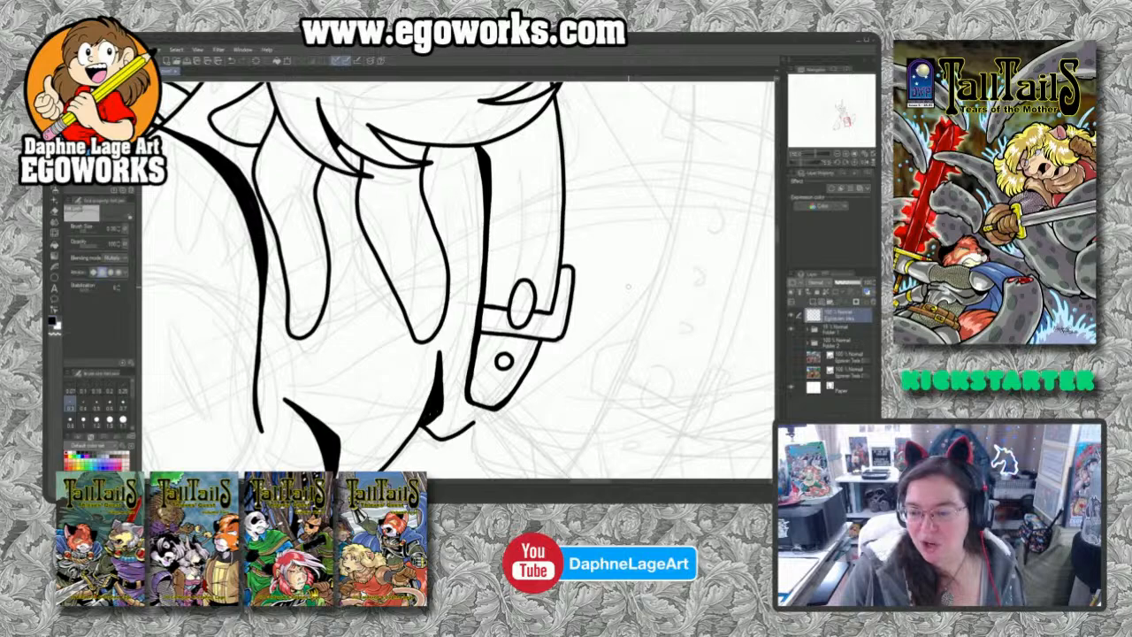
Step: Ink three small round holes in a row along the belt beyond the buckle, plus a partial one tucked against the furry cuff
{"action": "left_click_drag", "start_coordinate": [628, 286], "coordinate": [612, 324]}
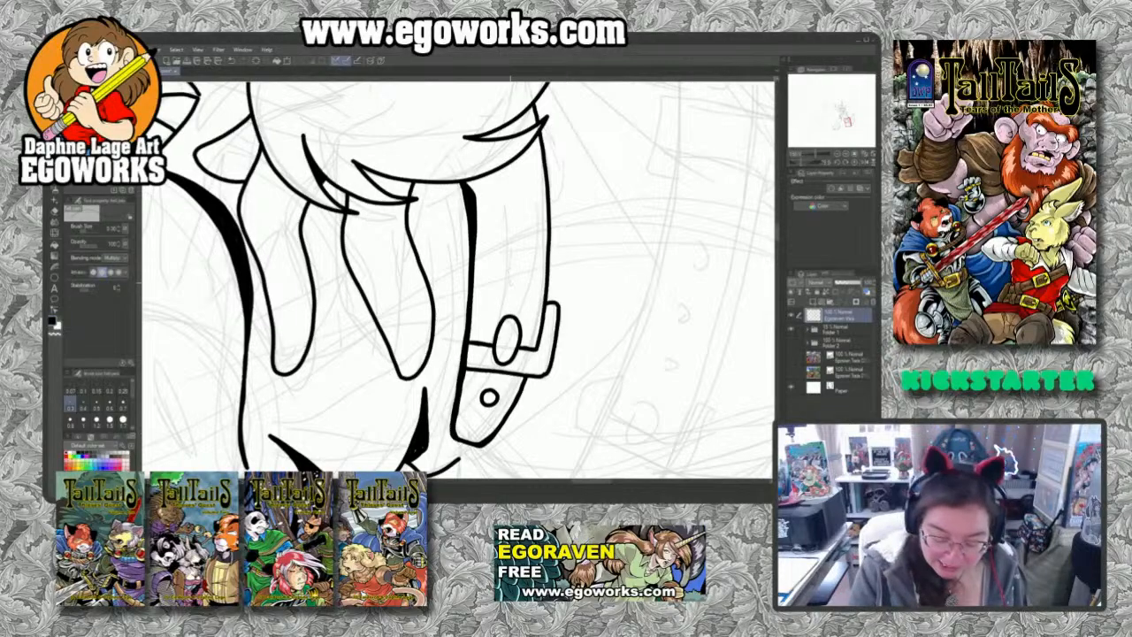
{"action": "mouse_move", "coordinate": [511, 277]}
{"action": "left_mouse_down"}
{"action": "mouse_move", "coordinate": [506, 294]}
{"action": "mouse_move", "coordinate": [521, 292]}
{"action": "mouse_move", "coordinate": [511, 277]}
{"action": "left_mouse_up"}
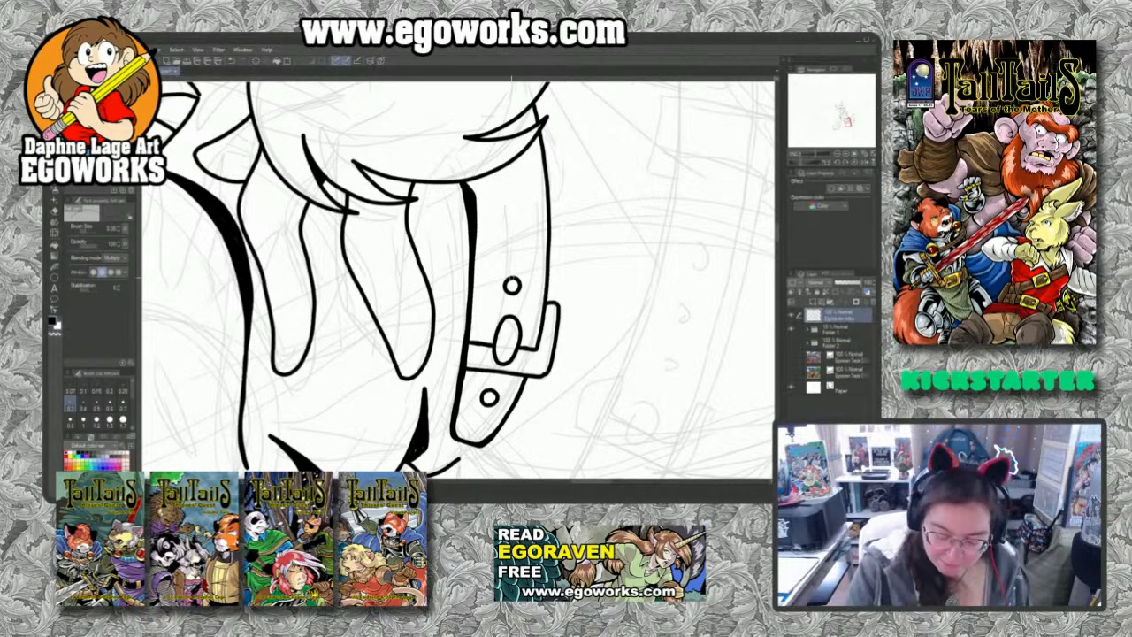
{"action": "mouse_move", "coordinate": [511, 237]}
{"action": "left_mouse_down"}
{"action": "mouse_move", "coordinate": [518, 253]}
{"action": "mouse_move", "coordinate": [502, 207]}
{"action": "mouse_move", "coordinate": [500, 218]}
{"action": "mouse_move", "coordinate": [511, 205]}
{"action": "left_mouse_up"}
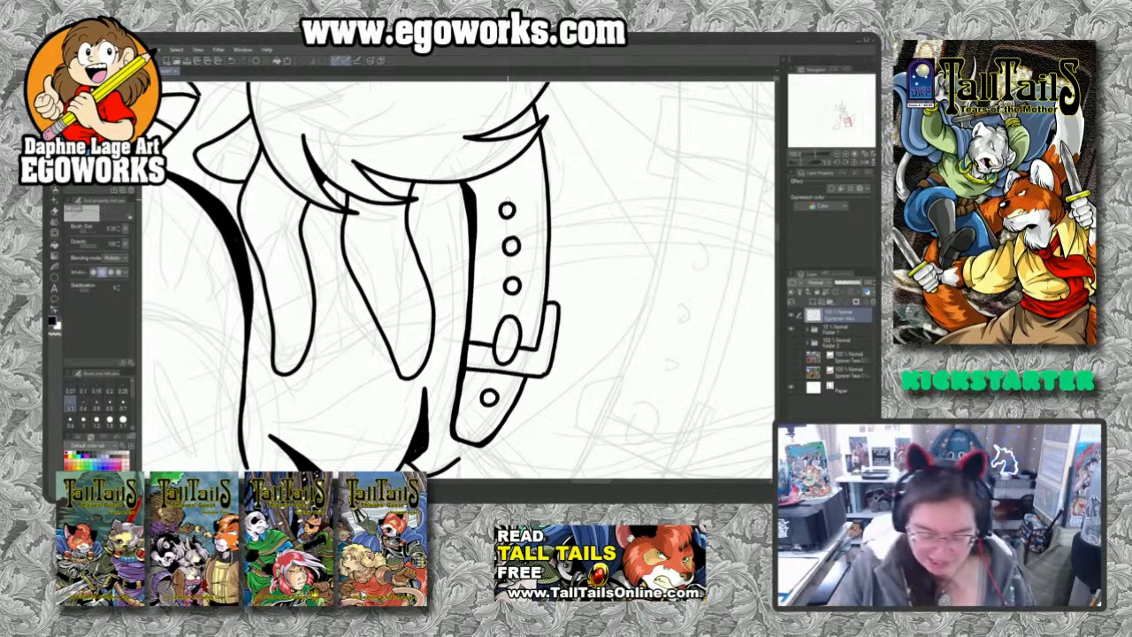
{"action": "mouse_move", "coordinate": [494, 168]}
{"action": "left_mouse_down"}
{"action": "mouse_move", "coordinate": [506, 175]}
{"action": "mouse_move", "coordinate": [506, 159]}
{"action": "left_mouse_up"}
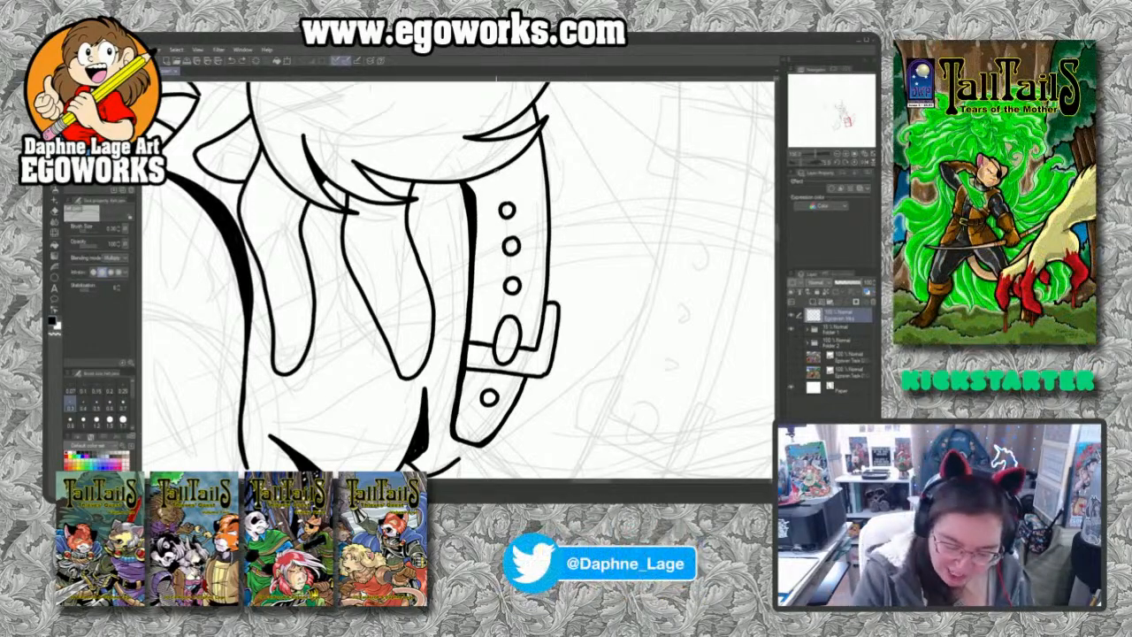
{"action": "left_click_drag", "start_coordinate": [494, 175], "coordinate": [513, 163]}
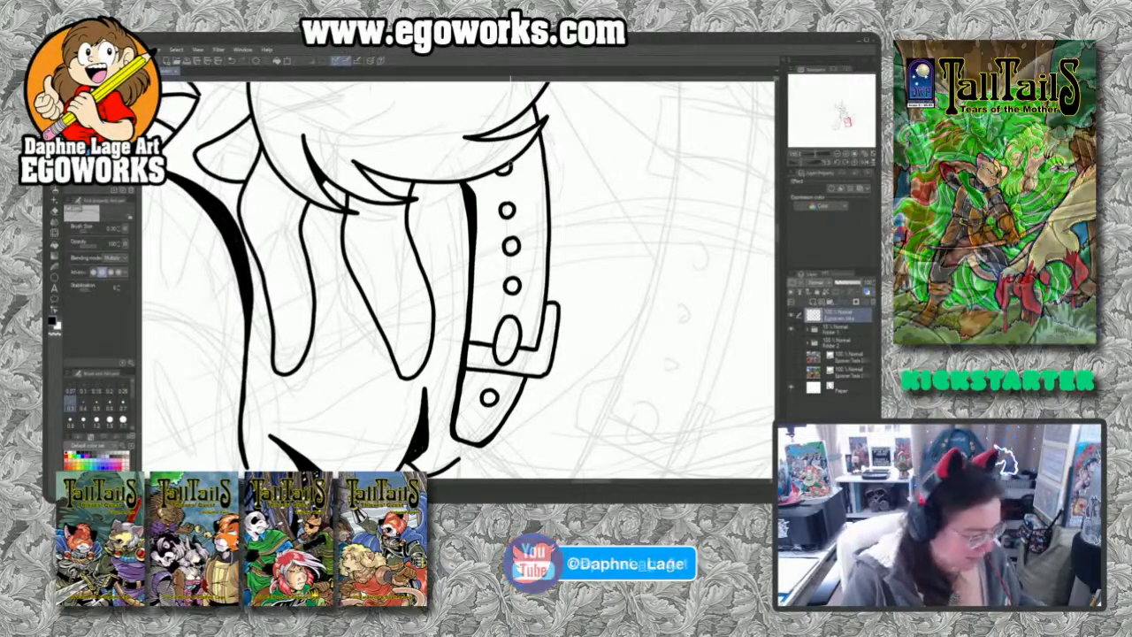
Step: Erase the outer side of the buckle's prong oval, redraw it as a narrower oval, and clean up its edge at the buckle bar
{"action": "mouse_move", "coordinate": [516, 317]}
{"action": "left_mouse_down"}
{"action": "mouse_move", "coordinate": [514, 359]}
{"action": "mouse_move", "coordinate": [512, 324]}
{"action": "left_mouse_up"}
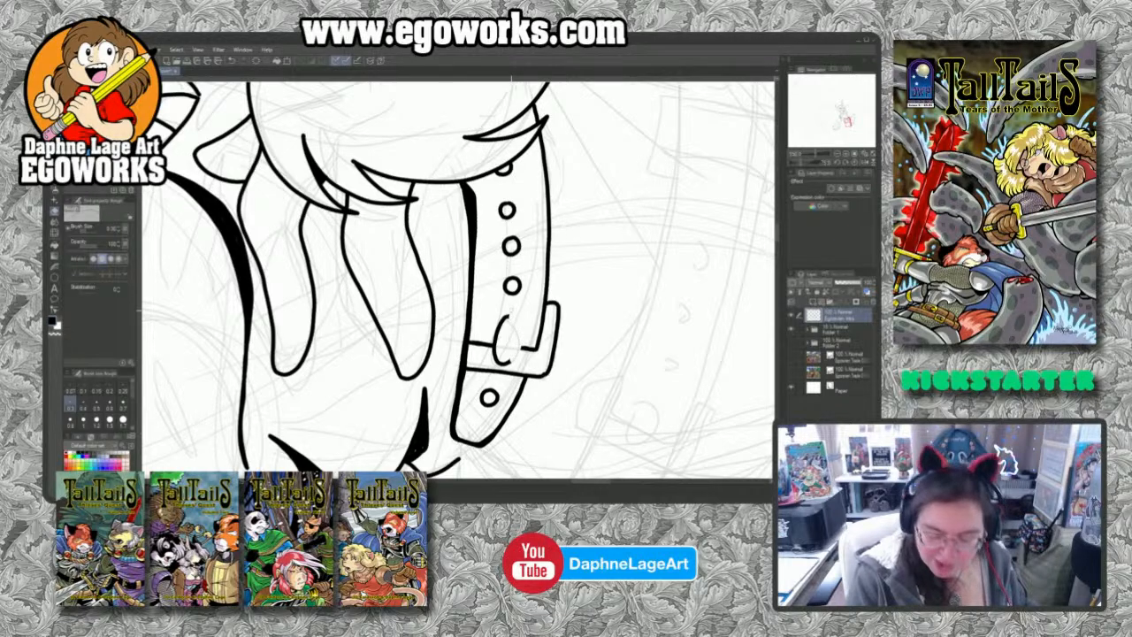
{"action": "key", "text": "p"}
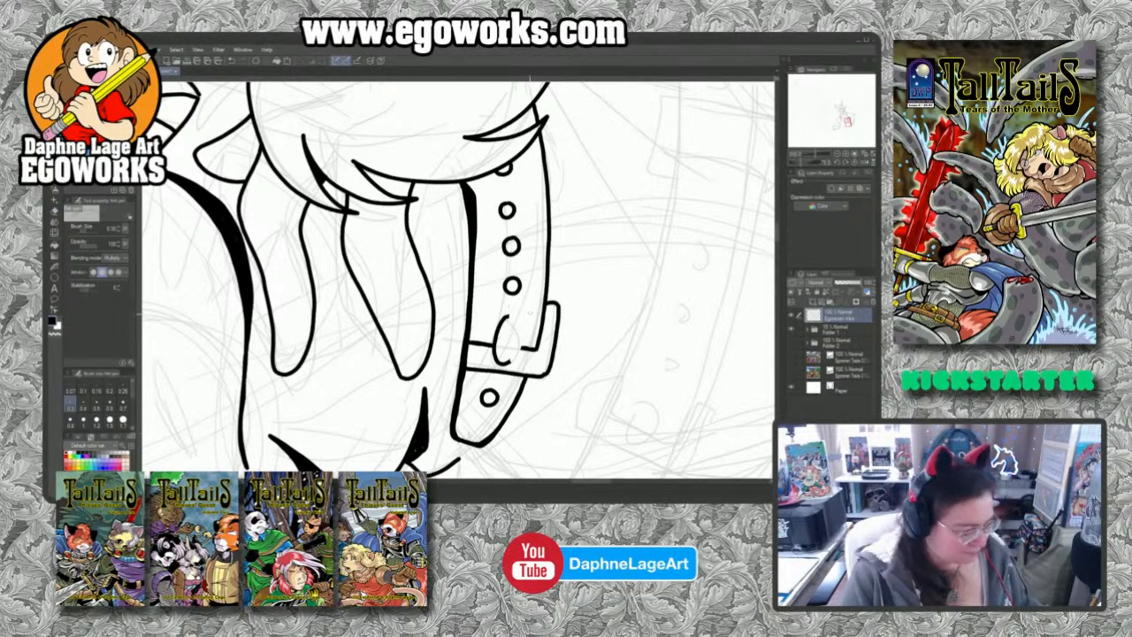
{"action": "key", "text": "e"}
{"action": "left_click_drag", "start_coordinate": [513, 357], "coordinate": [507, 366]}
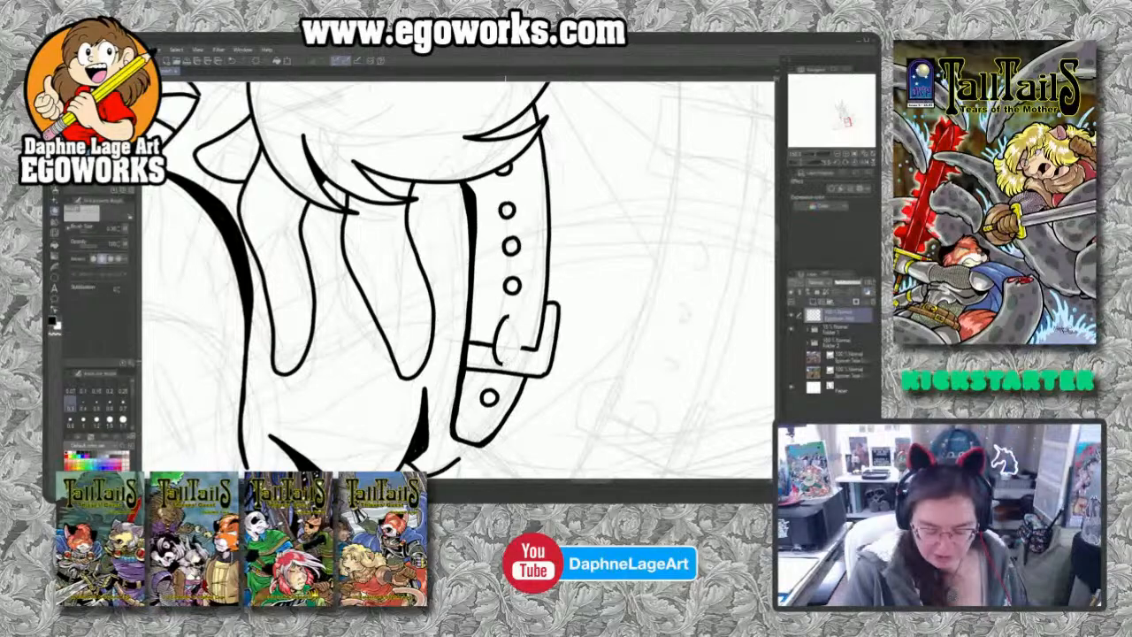
{"action": "key", "text": "p"}
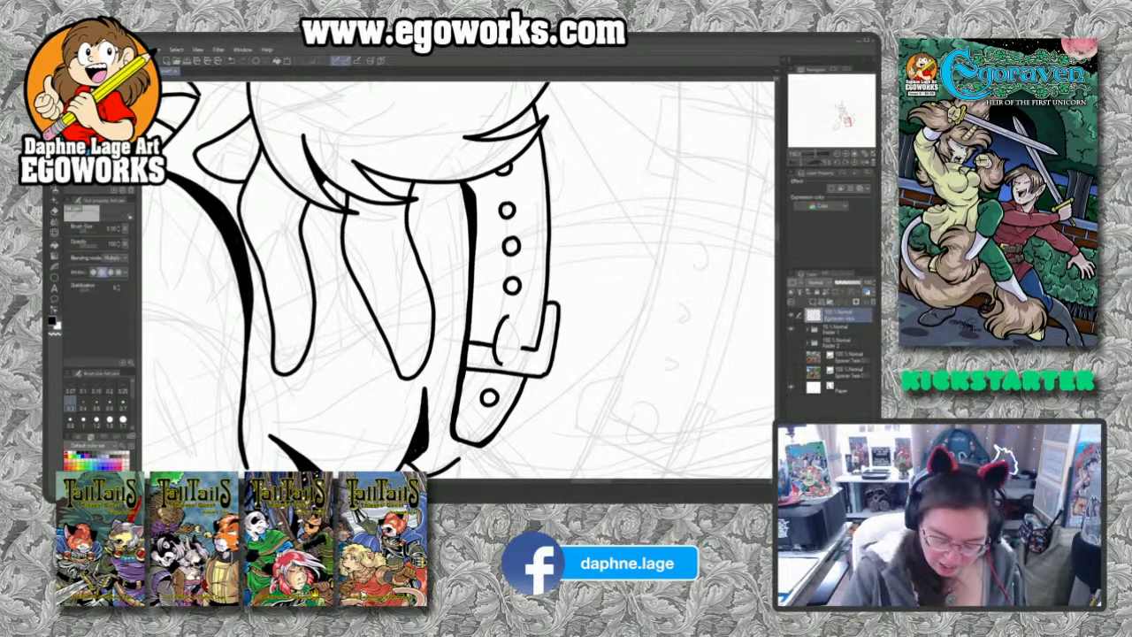
{"action": "mouse_move", "coordinate": [505, 311]}
{"action": "left_mouse_down"}
{"action": "mouse_move", "coordinate": [515, 347]}
{"action": "mouse_move", "coordinate": [502, 366]}
{"action": "mouse_move", "coordinate": [496, 354]}
{"action": "mouse_move", "coordinate": [516, 345]}
{"action": "left_mouse_up"}
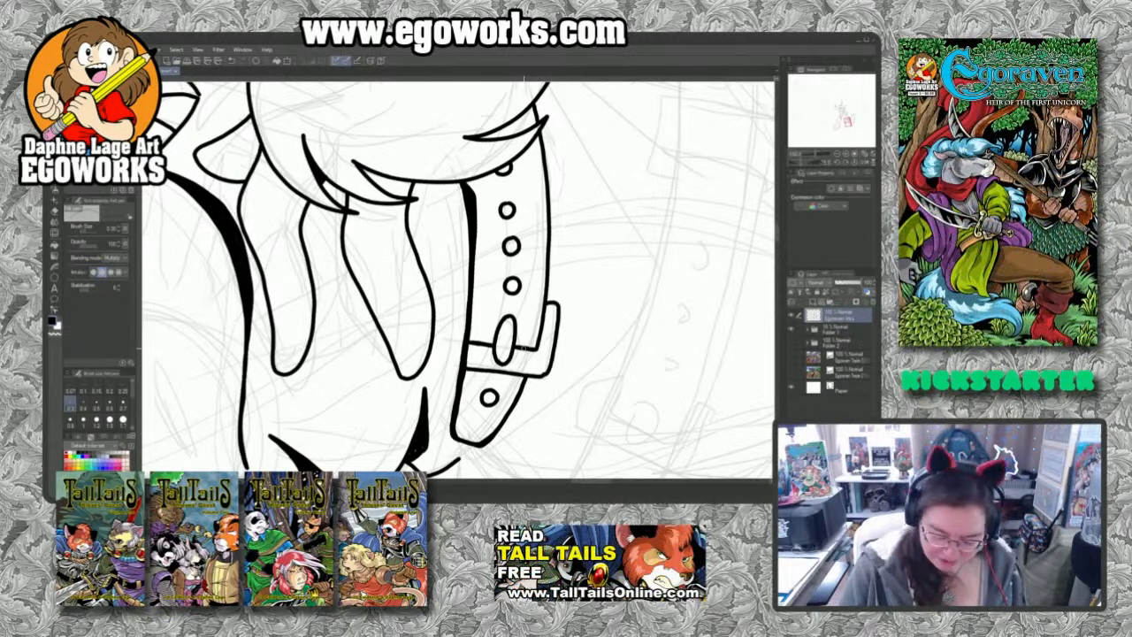
{"action": "key", "text": "e"}
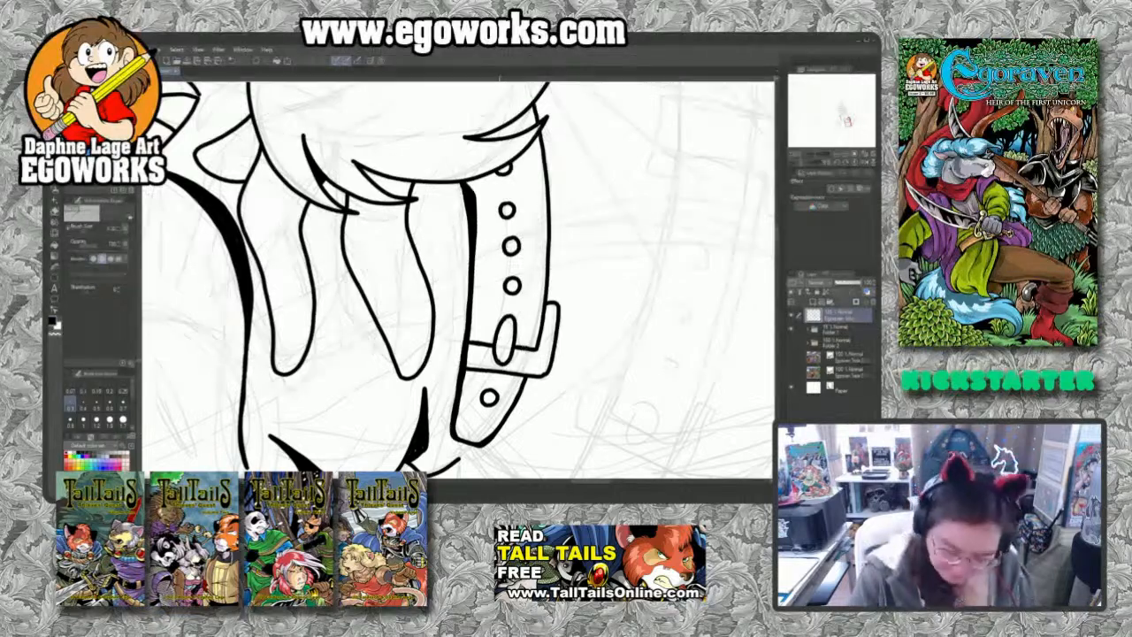
{"action": "mouse_move", "coordinate": [491, 361]}
{"action": "left_mouse_down"}
{"action": "mouse_move", "coordinate": [511, 363]}
{"action": "mouse_move", "coordinate": [497, 348]}
{"action": "mouse_move", "coordinate": [497, 360]}
{"action": "mouse_move", "coordinate": [512, 352]}
{"action": "left_mouse_up"}
{"action": "key", "text": "p"}
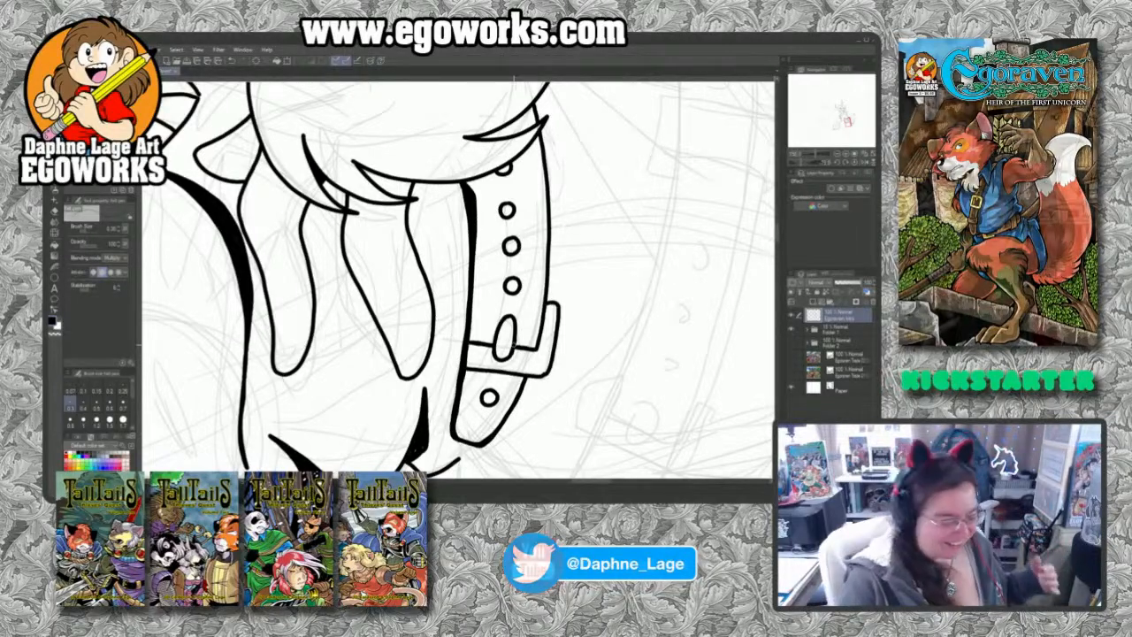
Step: Examine the inked belt, hand, torso and head from a rotated view, and check the figure against the whole page
{"action": "key", "text": "r"}
{"action": "left_click_drag", "start_coordinate": [615, 158], "coordinate": [584, 437]}
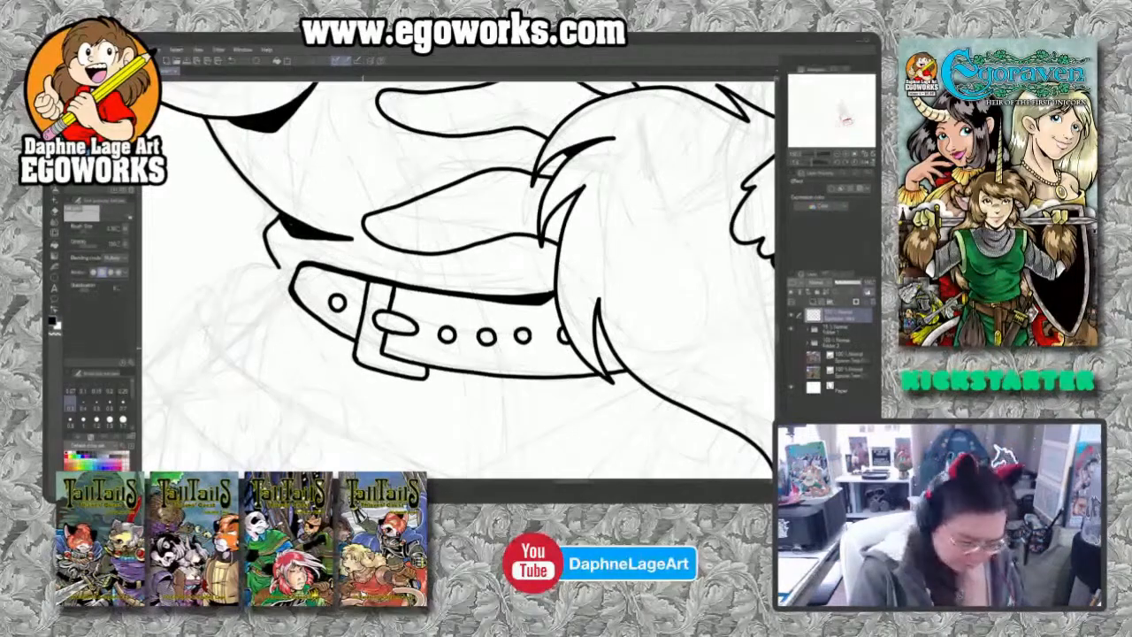
{"action": "key", "text": "e"}
{"action": "key", "text": "p"}
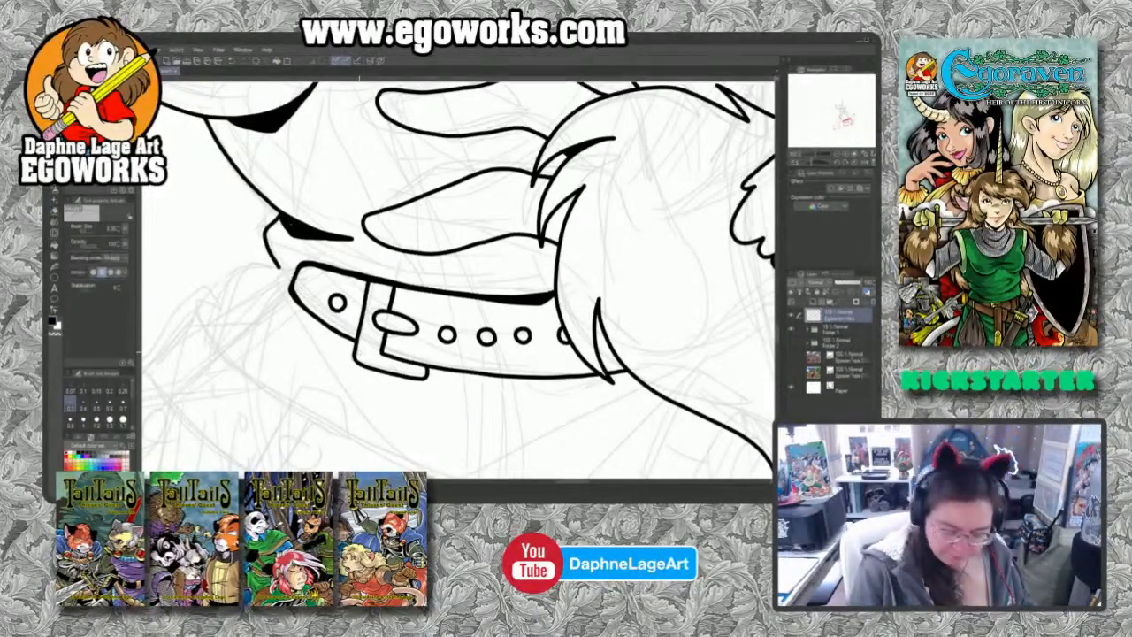
{"action": "scroll", "coordinate": [459, 278], "scroll_direction": "up", "scroll_amount": 5}
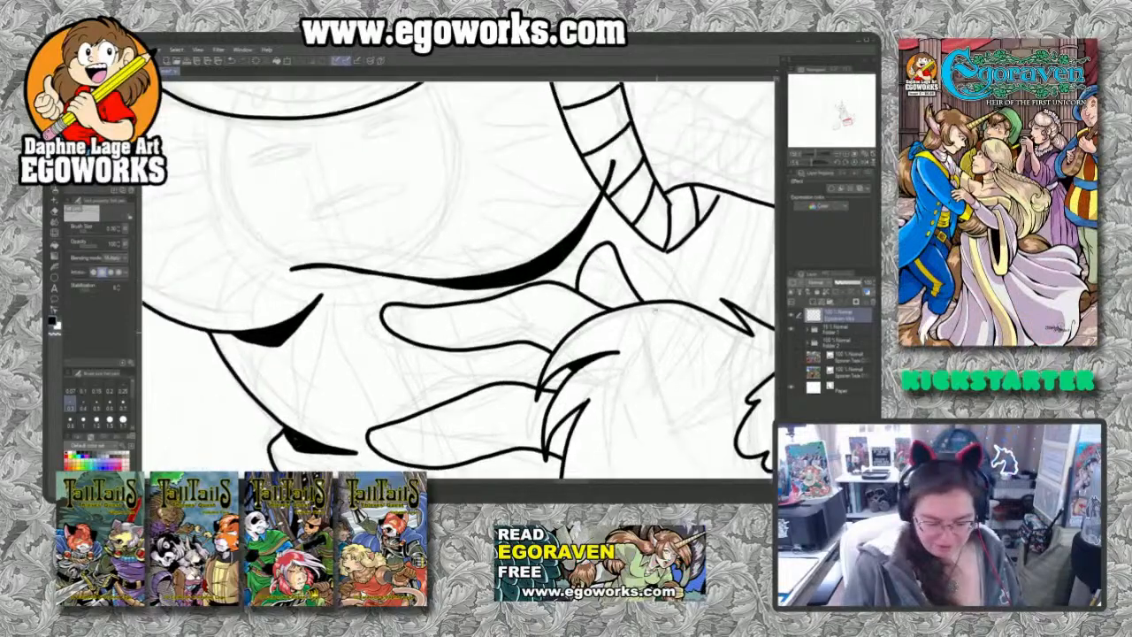
{"action": "scroll", "coordinate": [458, 278], "scroll_direction": "down", "scroll_amount": 4}
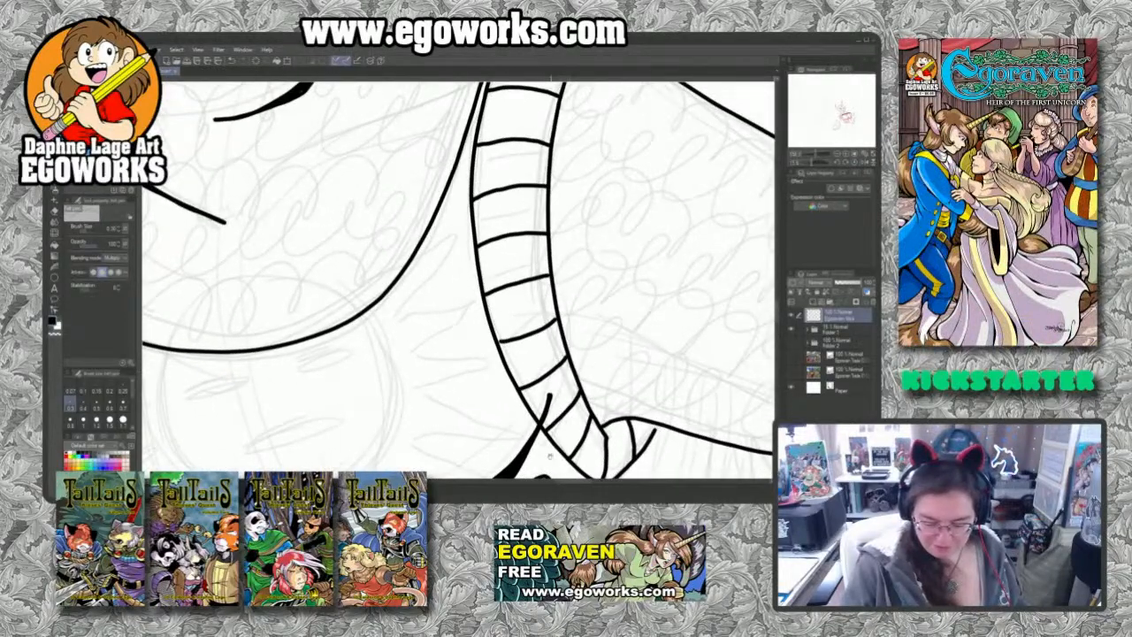
{"action": "scroll", "coordinate": [458, 278], "scroll_direction": "down", "scroll_amount": 3}
{"action": "key", "text": "ctrl+0"}
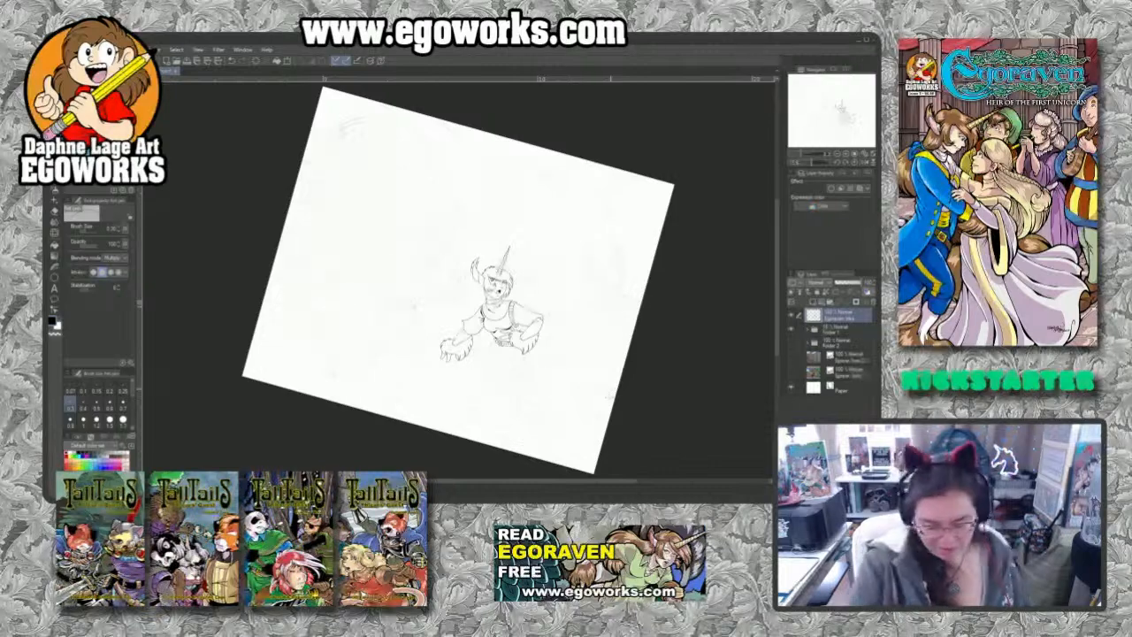
{"action": "key", "text": "ctrl+space"}
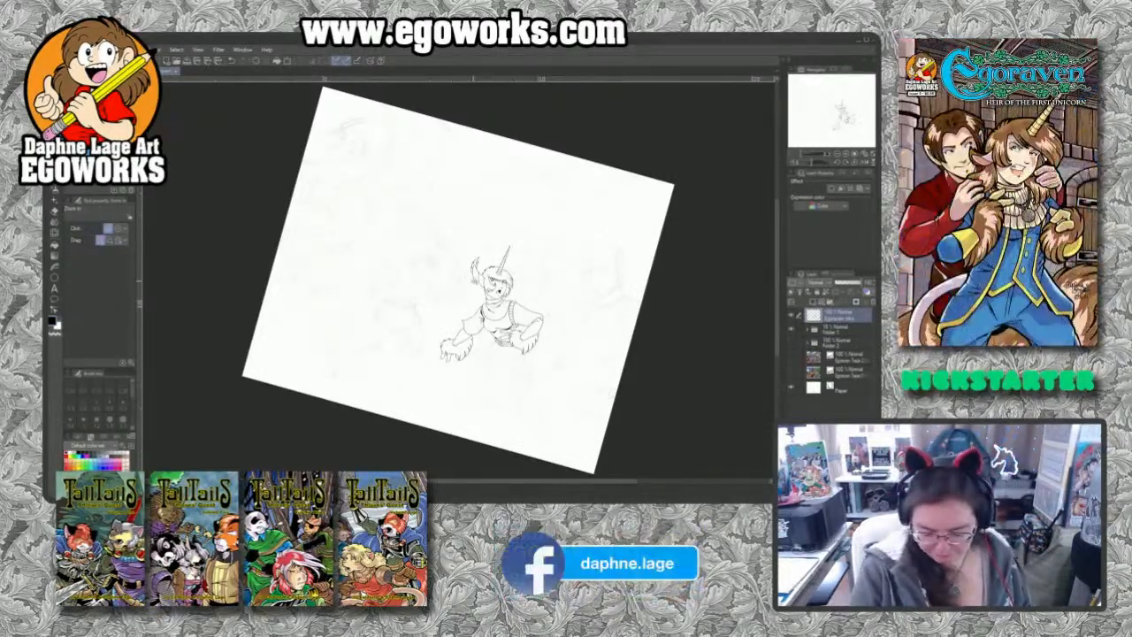
{"action": "left_click_drag", "start_coordinate": [476, 279], "coordinate": [524, 303]}
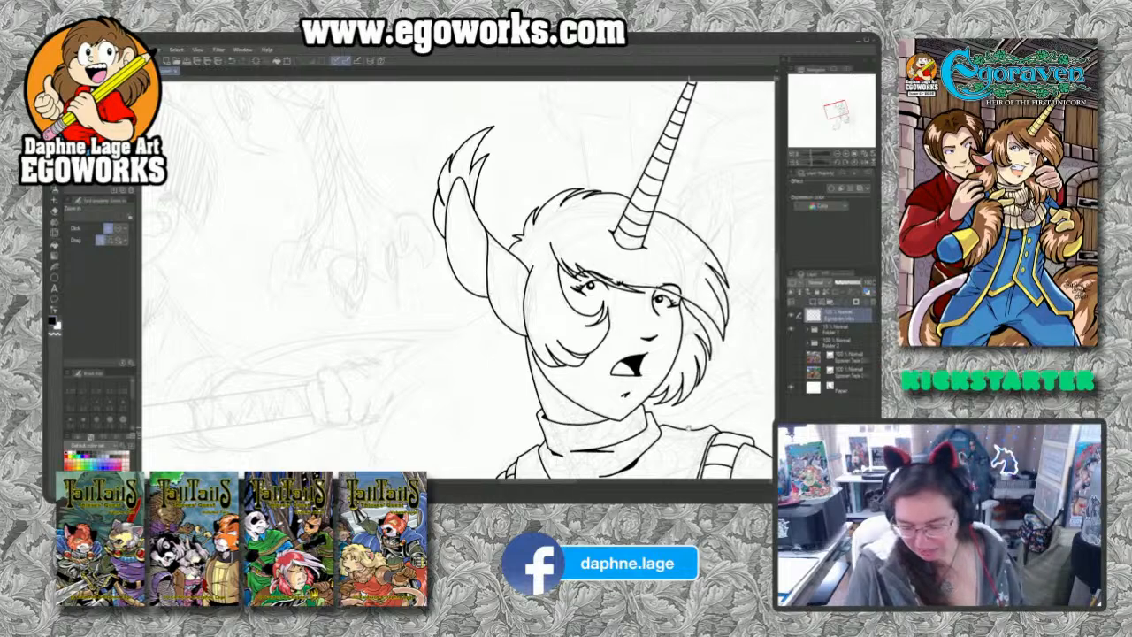
{"action": "left_click_drag", "start_coordinate": [680, 428], "coordinate": [543, 337]}
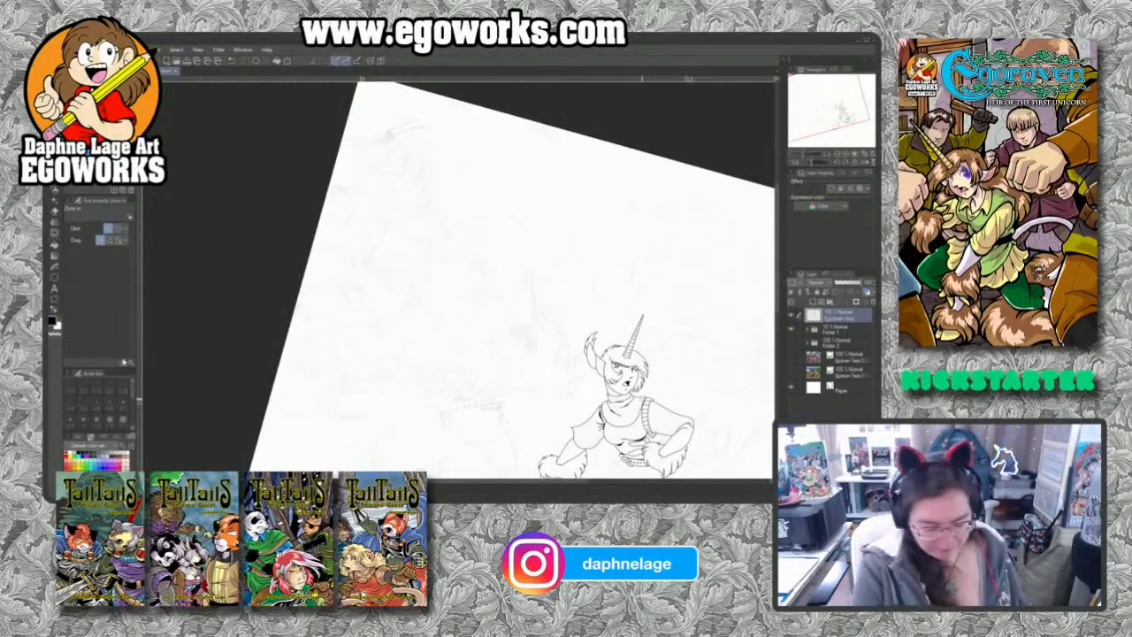
Step: Ink the upper outline of the hair mass flowing behind the unicorn character's ear, following the pencil sketch
{"action": "left_click", "coordinate": [623, 386]}
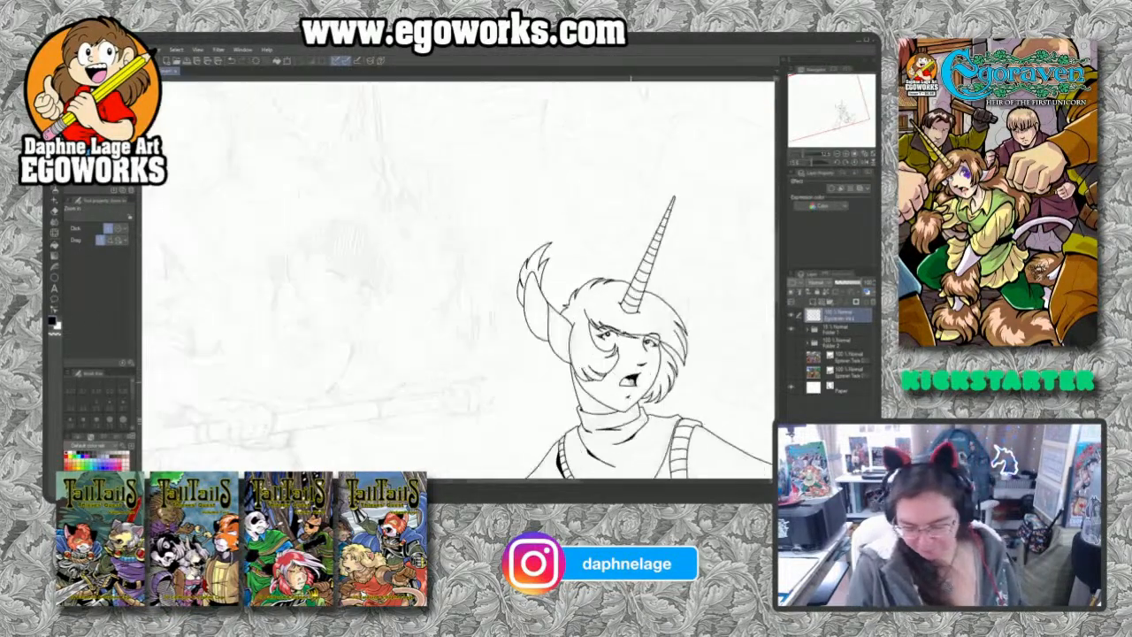
{"action": "left_click", "coordinate": [622, 382]}
{"action": "left_click", "coordinate": [637, 380]}
{"action": "left_click", "coordinate": [668, 308]}
{"action": "left_click_drag", "start_coordinate": [668, 308], "coordinate": [577, 330]}
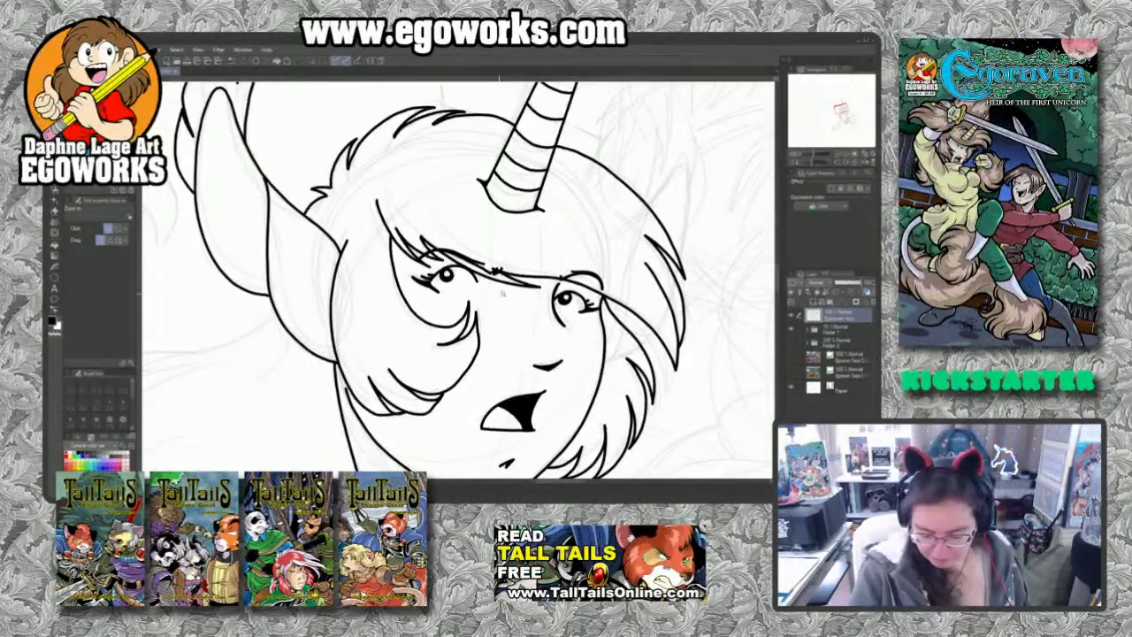
{"action": "key", "text": "p"}
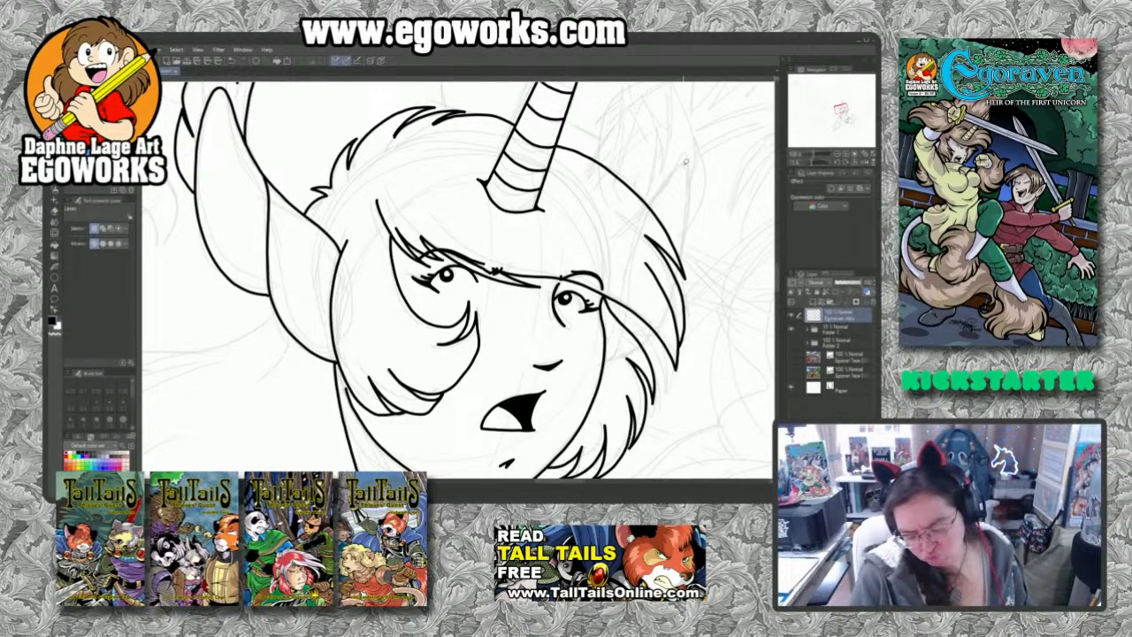
{"action": "mouse_move", "coordinate": [566, 428]}
{"action": "left_mouse_down"}
{"action": "mouse_move", "coordinate": [624, 268]}
{"action": "mouse_move", "coordinate": [672, 271]}
{"action": "mouse_move", "coordinate": [537, 377]}
{"action": "left_mouse_up"}
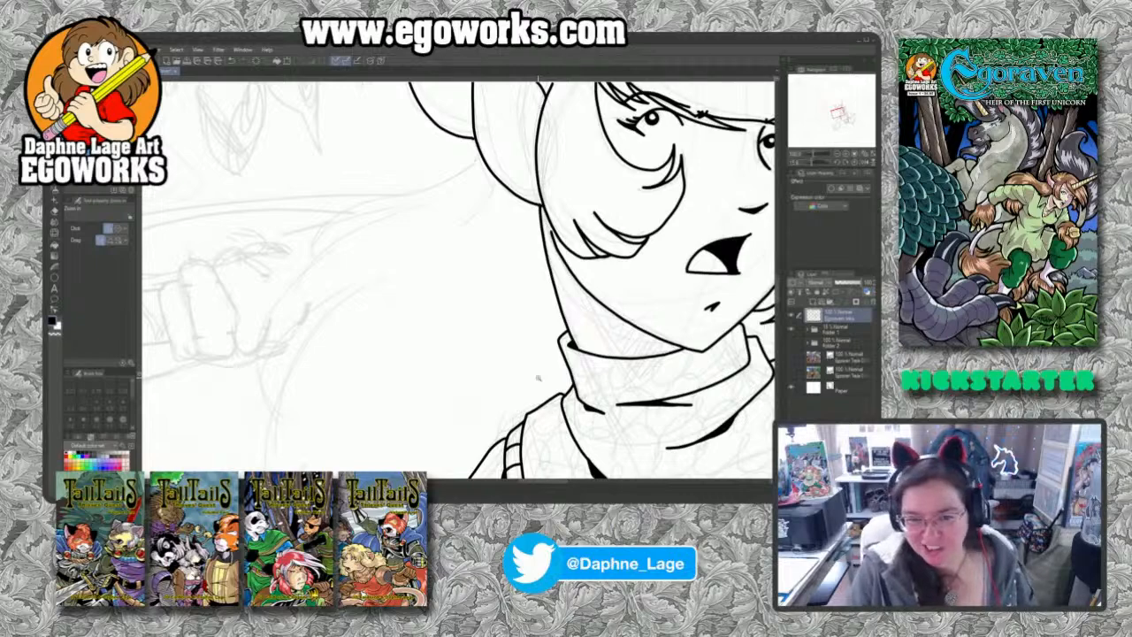
{"action": "key", "text": "p"}
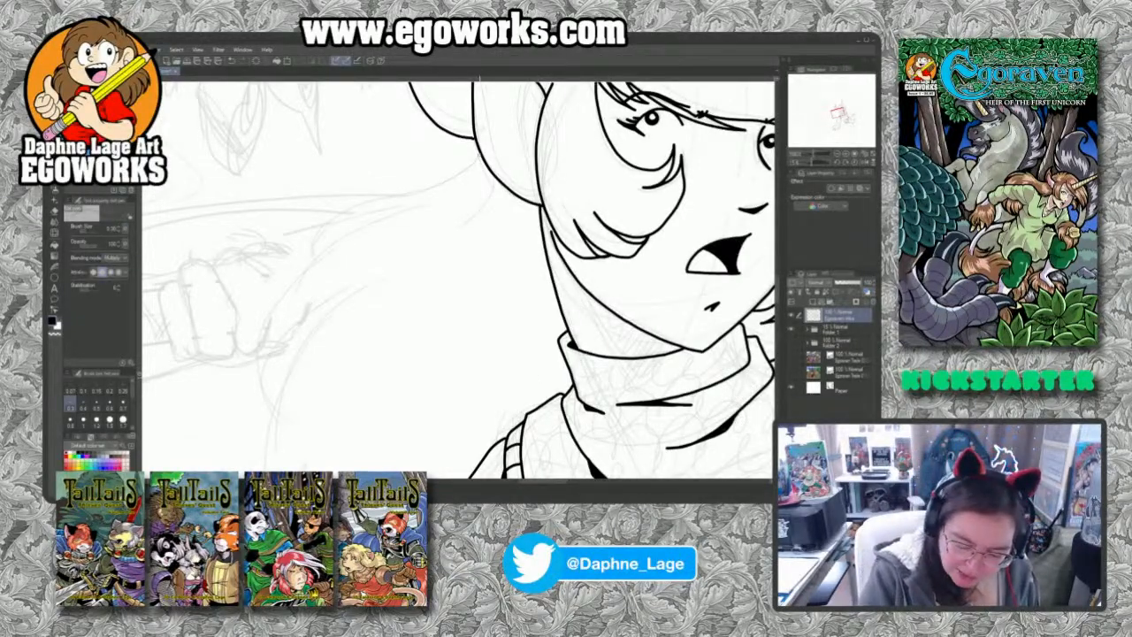
{"action": "mouse_move", "coordinate": [481, 155]}
{"action": "left_mouse_down"}
{"action": "mouse_move", "coordinate": [320, 231]}
{"action": "mouse_move", "coordinate": [315, 251]}
{"action": "mouse_move", "coordinate": [408, 205]}
{"action": "mouse_move", "coordinate": [335, 240]}
{"action": "mouse_move", "coordinate": [270, 300]}
{"action": "mouse_move", "coordinate": [251, 389]}
{"action": "mouse_move", "coordinate": [270, 413]}
{"action": "left_mouse_up"}
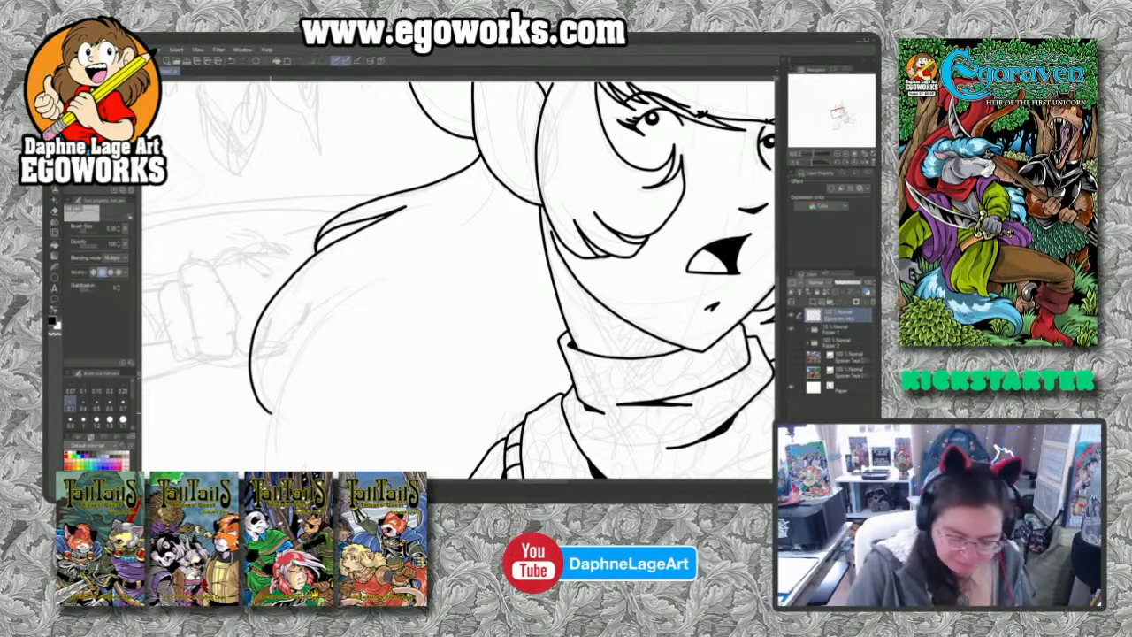
{"action": "left_click_drag", "start_coordinate": [442, 309], "coordinate": [463, 260]}
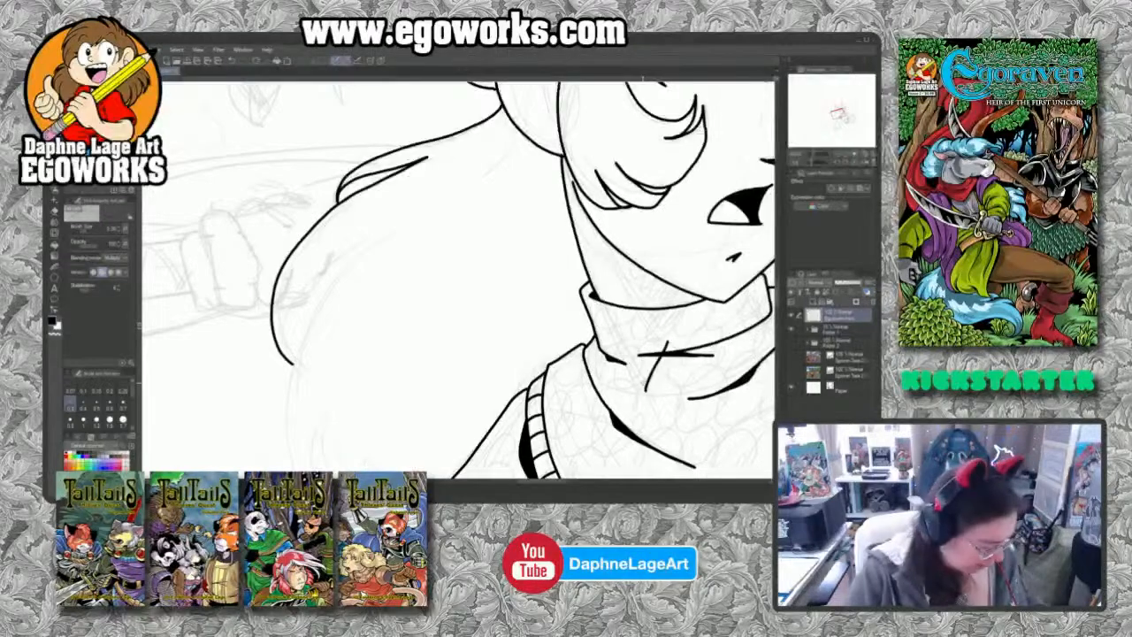
Step: Undo the stray stroke on the collar and ink the lower hair locks, with pointed tips, down to the shoulder
{"action": "key", "text": "ctrl+z"}
{"action": "mouse_move", "coordinate": [290, 364]}
{"action": "left_mouse_down"}
{"action": "mouse_move", "coordinate": [318, 281]}
{"action": "mouse_move", "coordinate": [371, 248]}
{"action": "left_mouse_up"}
{"action": "mouse_move", "coordinate": [329, 294]}
{"action": "left_mouse_down"}
{"action": "mouse_move", "coordinate": [290, 333]}
{"action": "mouse_move", "coordinate": [292, 471]}
{"action": "left_mouse_up"}
{"action": "mouse_move", "coordinate": [491, 399]}
{"action": "left_mouse_down"}
{"action": "mouse_move", "coordinate": [549, 302]}
{"action": "mouse_move", "coordinate": [485, 273]}
{"action": "left_mouse_up"}
{"action": "left_click_drag", "start_coordinate": [297, 334], "coordinate": [359, 387]}
{"action": "mouse_move", "coordinate": [356, 384]}
{"action": "left_mouse_down"}
{"action": "mouse_move", "coordinate": [321, 350]}
{"action": "mouse_move", "coordinate": [331, 279]}
{"action": "mouse_move", "coordinate": [352, 359]}
{"action": "mouse_move", "coordinate": [375, 372]}
{"action": "left_mouse_up"}
{"action": "left_click_drag", "start_coordinate": [375, 370], "coordinate": [348, 309]}
{"action": "mouse_move", "coordinate": [348, 311]}
{"action": "left_mouse_down"}
{"action": "mouse_move", "coordinate": [373, 359]}
{"action": "mouse_move", "coordinate": [401, 381]}
{"action": "left_mouse_up"}
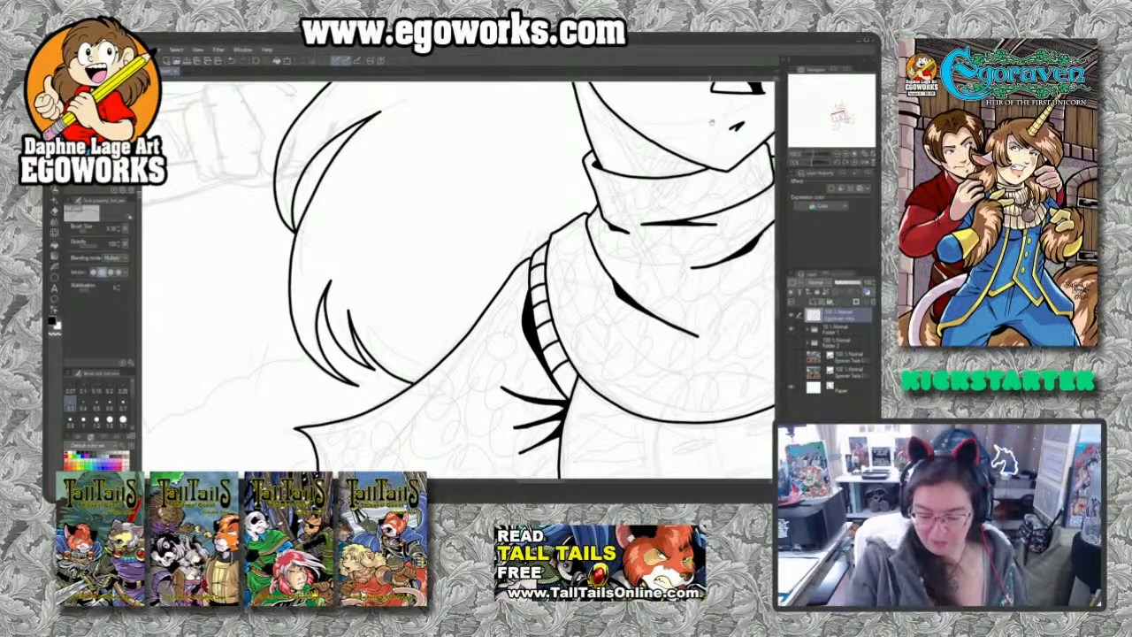
Step: Examine the inked face, collar, sleeve and furry forearm against the pencil sketch
{"action": "scroll", "coordinate": [457, 278], "scroll_direction": "up", "scroll_amount": 5}
{"action": "scroll", "coordinate": [457, 279], "scroll_direction": "down", "scroll_amount": 3}
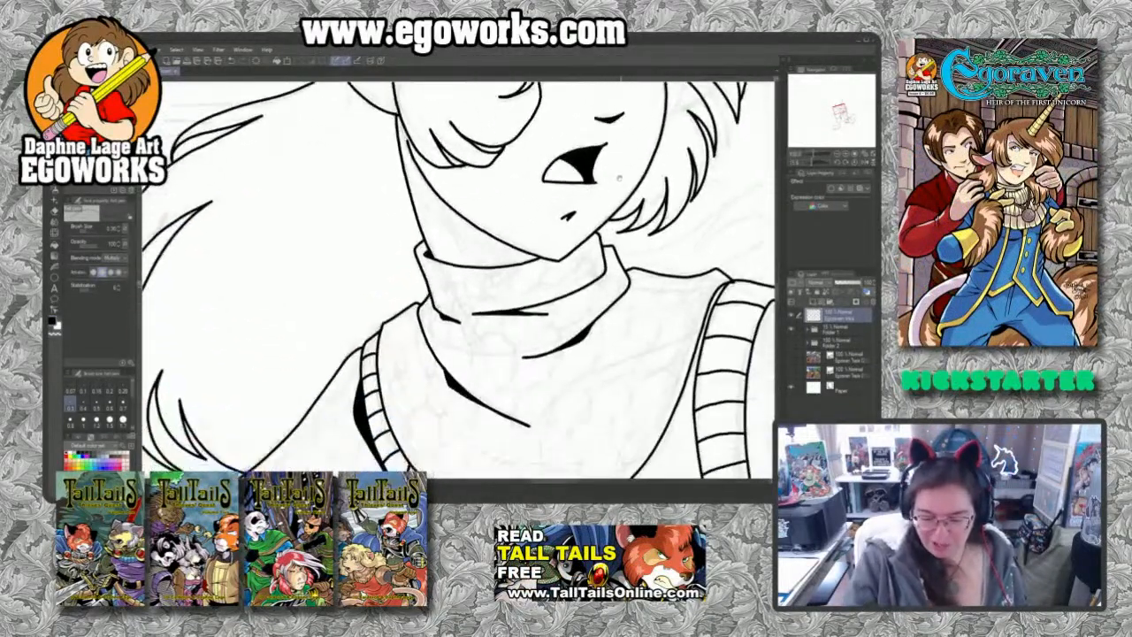
{"action": "scroll", "coordinate": [457, 279], "scroll_direction": "up", "scroll_amount": 2}
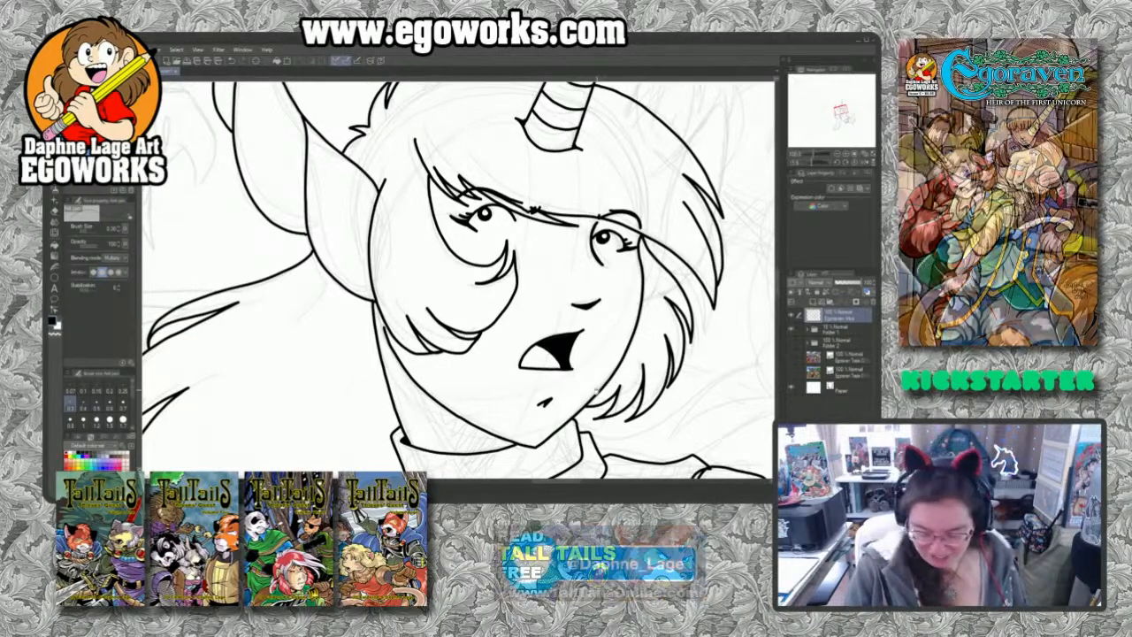
{"action": "left_click_drag", "start_coordinate": [595, 383], "coordinate": [598, 374]}
{"action": "scroll", "coordinate": [599, 373], "scroll_direction": "down", "scroll_amount": 3}
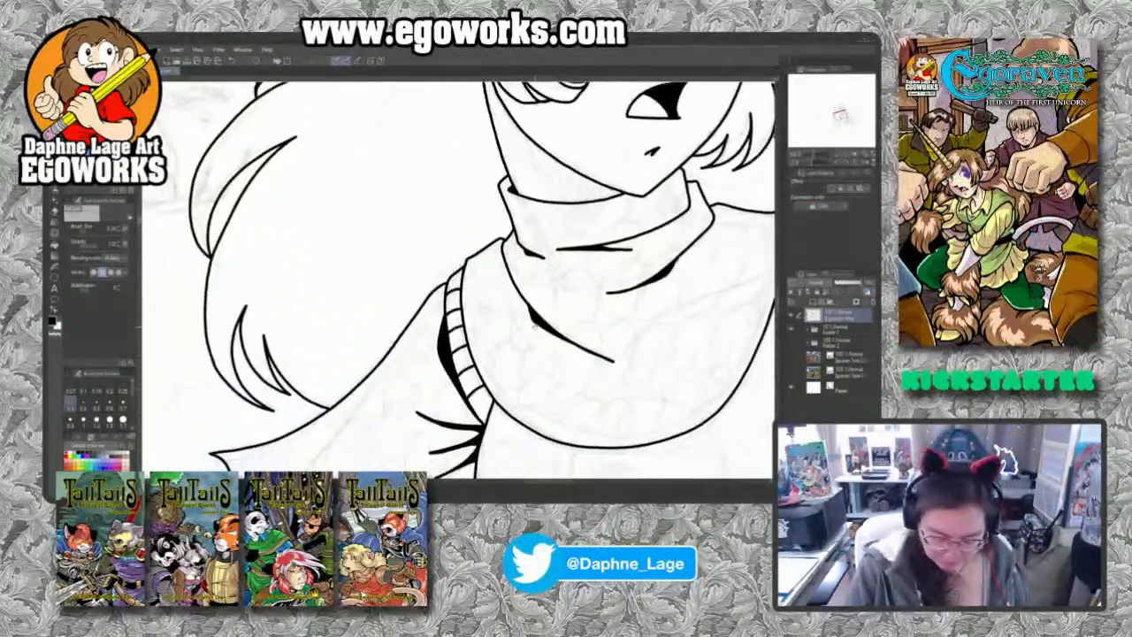
{"action": "scroll", "coordinate": [629, 370], "scroll_direction": "up", "scroll_amount": 3}
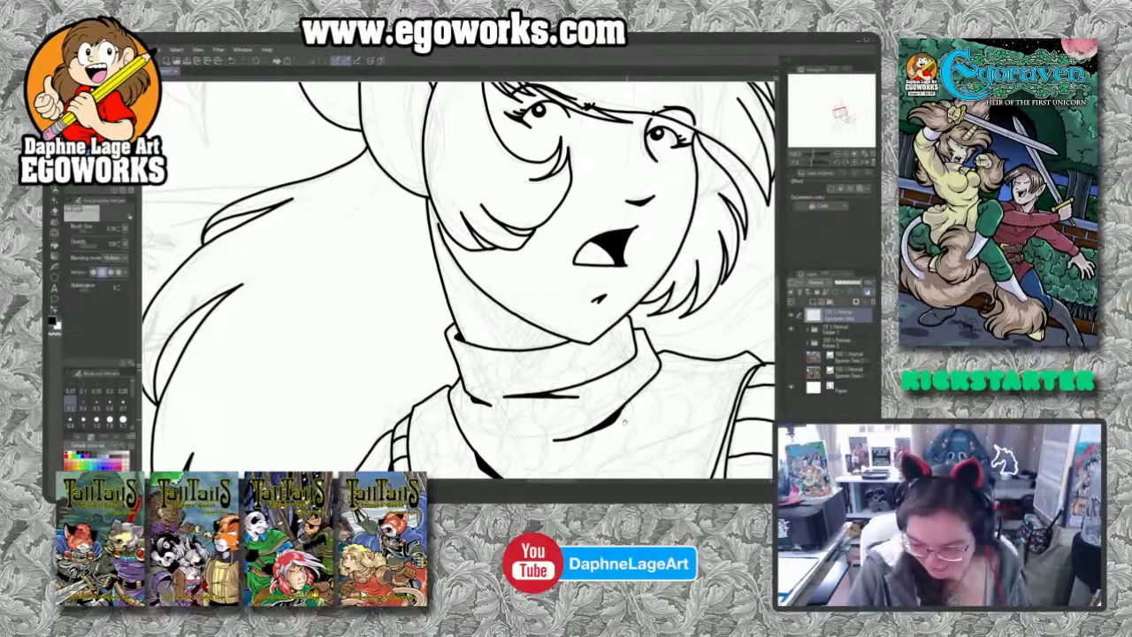
{"action": "scroll", "coordinate": [456, 281], "scroll_direction": "down", "scroll_amount": 3}
{"action": "scroll", "coordinate": [687, 206], "scroll_direction": "down", "scroll_amount": 10}
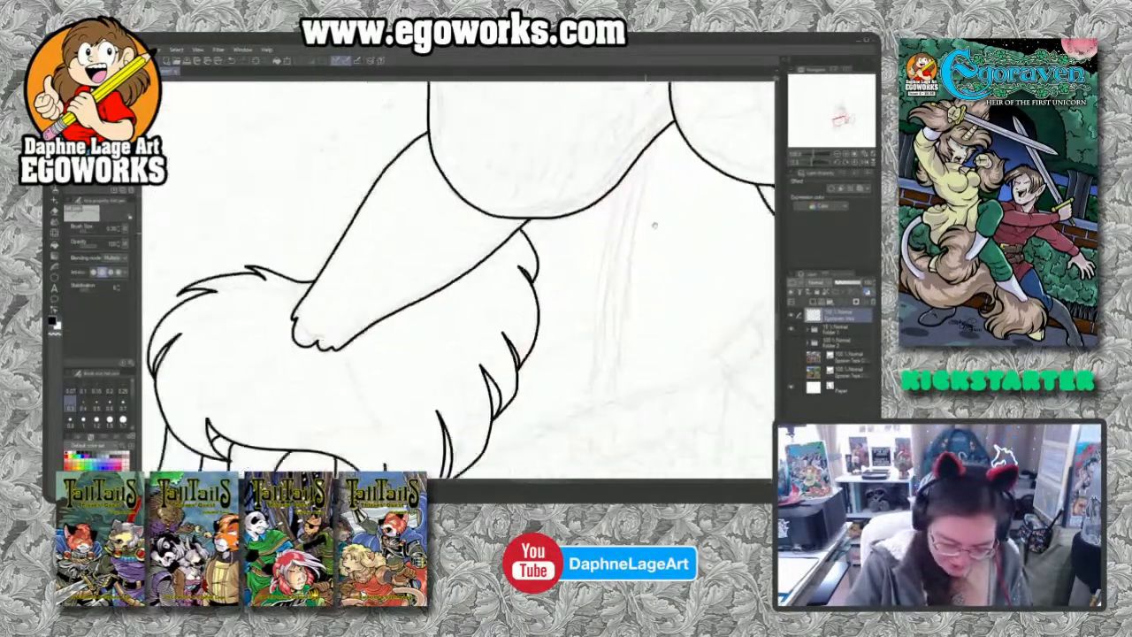
{"action": "scroll", "coordinate": [686, 206], "scroll_direction": "up", "scroll_amount": 8}
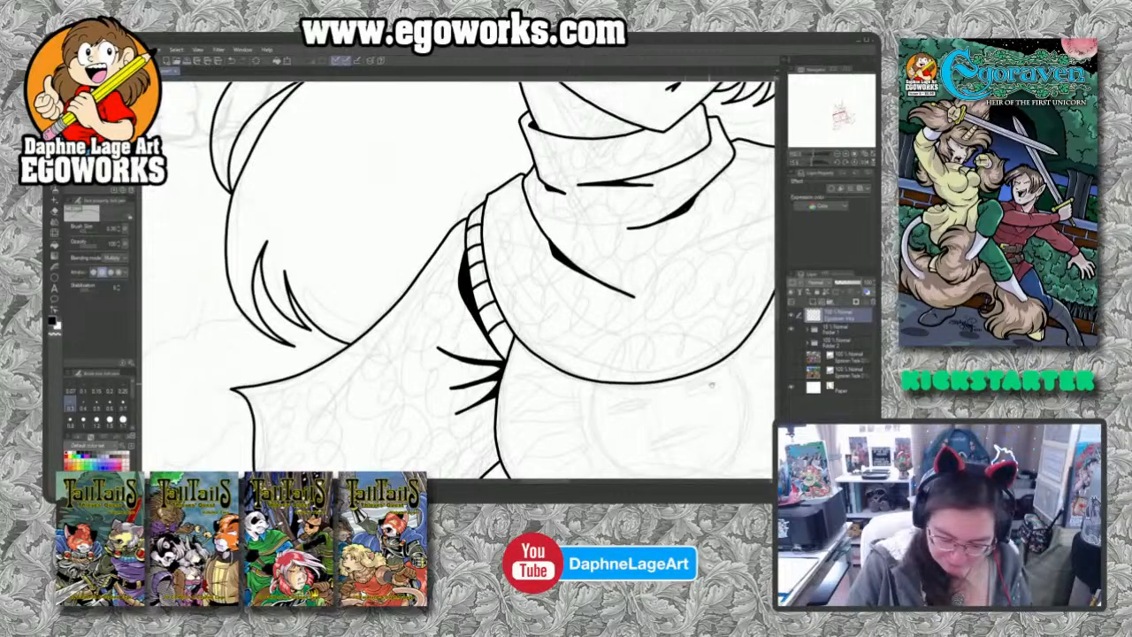
{"action": "scroll", "coordinate": [430, 423], "scroll_direction": "up", "scroll_amount": 5}
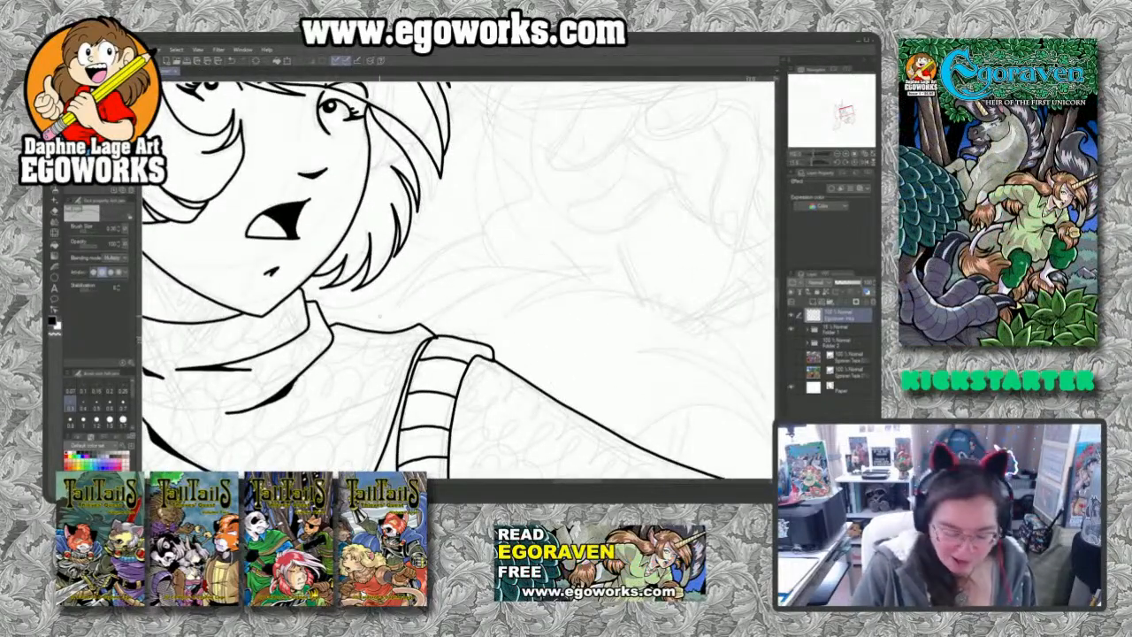
{"action": "mouse_move", "coordinate": [331, 283]}
{"action": "left_mouse_down"}
{"action": "mouse_move", "coordinate": [343, 296]}
{"action": "mouse_move", "coordinate": [387, 287]}
{"action": "mouse_move", "coordinate": [484, 235]}
{"action": "mouse_move", "coordinate": [407, 285]}
{"action": "left_mouse_up"}
{"action": "mouse_move", "coordinate": [410, 281]}
{"action": "left_mouse_down"}
{"action": "mouse_move", "coordinate": [468, 254]}
{"action": "mouse_move", "coordinate": [566, 257]}
{"action": "mouse_move", "coordinate": [603, 281]}
{"action": "left_mouse_up"}
{"action": "left_click_drag", "start_coordinate": [530, 288], "coordinate": [598, 278]}
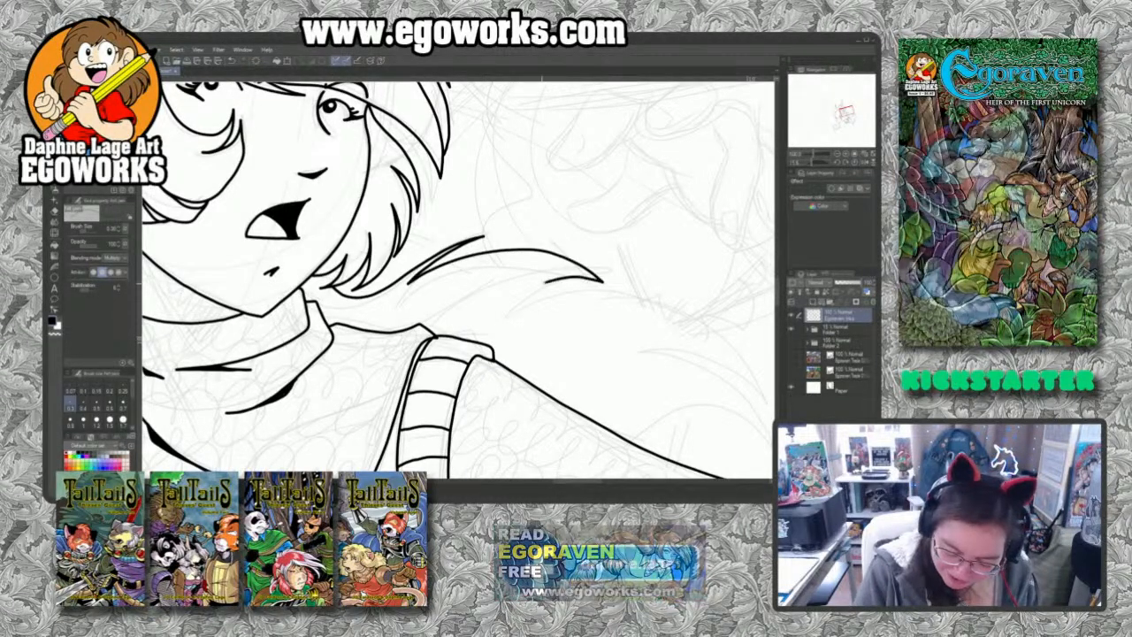
{"action": "key", "text": "ctrl+z"}
{"action": "key", "text": "ctrl+z"}
{"action": "key", "text": "ctrl+z"}
{"action": "key", "text": "ctrl+z"}
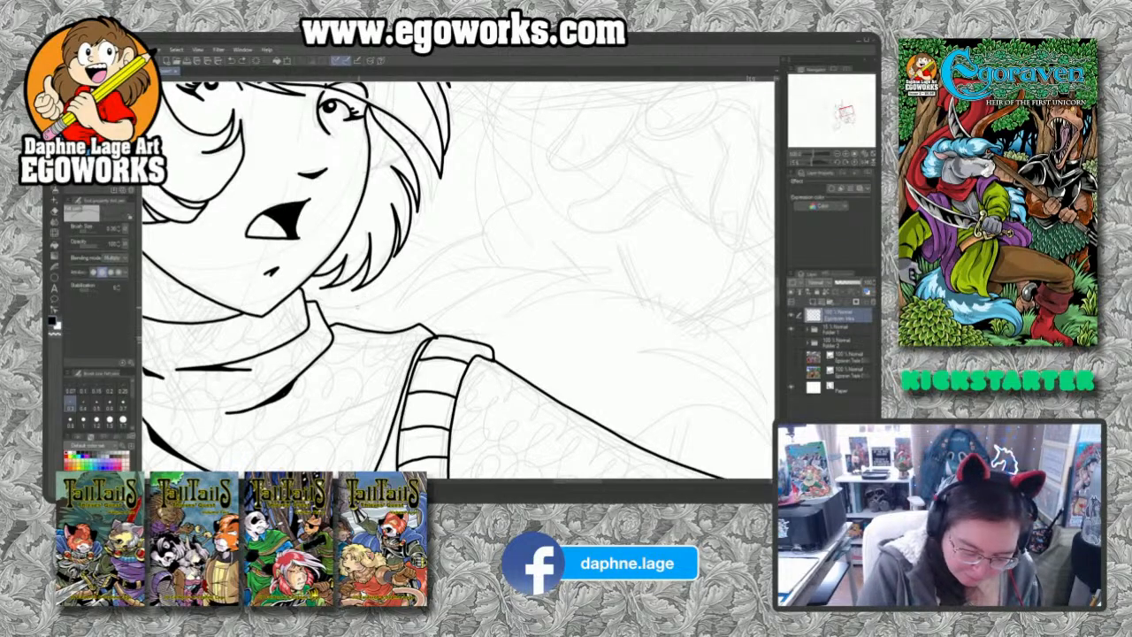
Step: Ink the hair behind the neck on the raised-shoulder side, ending in jagged pointed locks that meet the upper sleeve
{"action": "mouse_move", "coordinate": [368, 285]}
{"action": "left_mouse_down"}
{"action": "mouse_move", "coordinate": [496, 234]}
{"action": "mouse_move", "coordinate": [452, 253]}
{"action": "mouse_move", "coordinate": [486, 241]}
{"action": "mouse_move", "coordinate": [570, 256]}
{"action": "mouse_move", "coordinate": [591, 288]}
{"action": "left_mouse_up"}
{"action": "mouse_move", "coordinate": [540, 284]}
{"action": "left_mouse_down"}
{"action": "mouse_move", "coordinate": [661, 310]}
{"action": "mouse_move", "coordinate": [610, 292]}
{"action": "mouse_move", "coordinate": [548, 222]}
{"action": "left_mouse_up"}
{"action": "key", "text": "r"}
{"action": "key", "text": "p"}
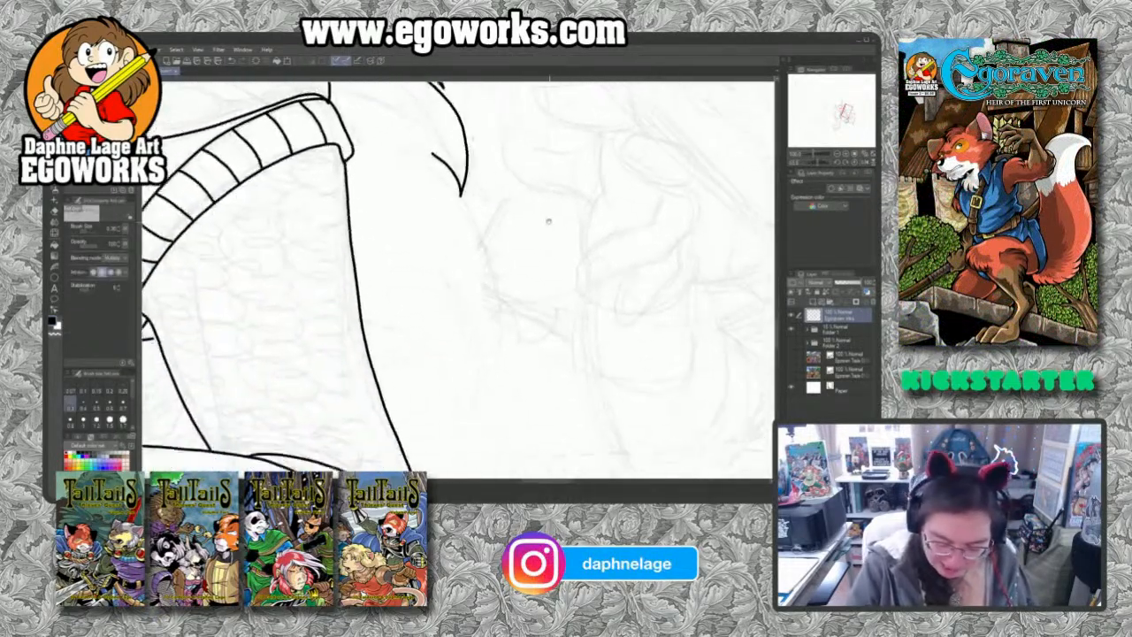
{"action": "mouse_move", "coordinate": [430, 150]}
{"action": "left_mouse_down"}
{"action": "mouse_move", "coordinate": [479, 223]}
{"action": "mouse_move", "coordinate": [501, 290]}
{"action": "mouse_move", "coordinate": [501, 310]}
{"action": "mouse_move", "coordinate": [489, 276]}
{"action": "mouse_move", "coordinate": [496, 327]}
{"action": "mouse_move", "coordinate": [475, 396]}
{"action": "left_mouse_up"}
{"action": "mouse_move", "coordinate": [449, 295]}
{"action": "left_mouse_down"}
{"action": "mouse_move", "coordinate": [450, 413]}
{"action": "mouse_move", "coordinate": [437, 437]}
{"action": "mouse_move", "coordinate": [445, 392]}
{"action": "mouse_move", "coordinate": [426, 360]}
{"action": "mouse_move", "coordinate": [361, 325]}
{"action": "left_mouse_up"}
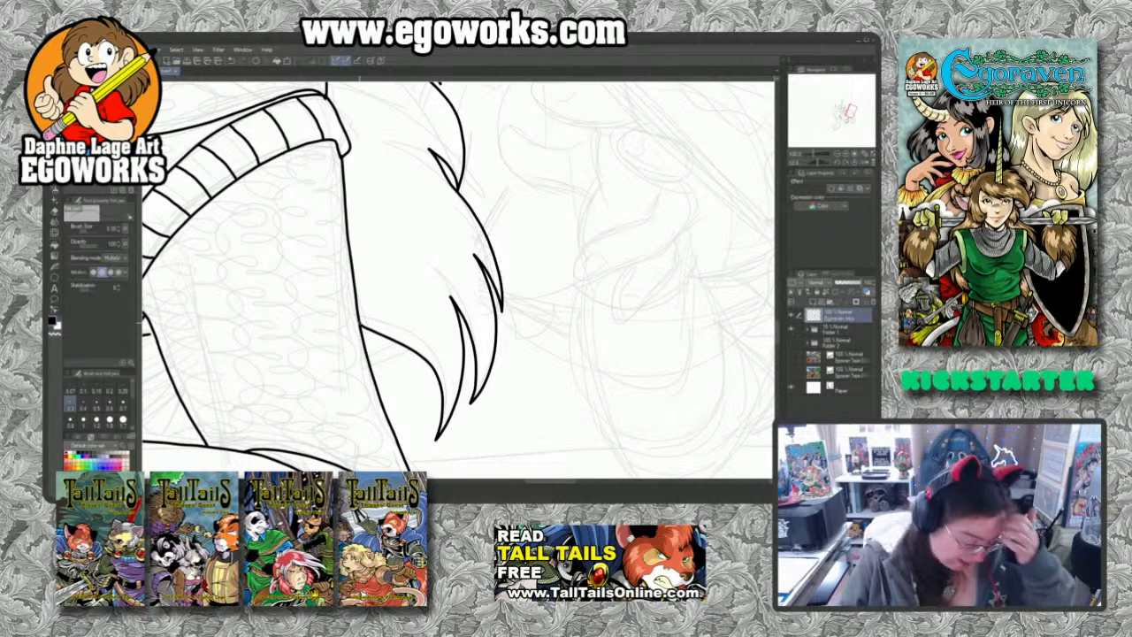
Step: Display the whole page upright and examine the inked figure from the head down to the belt
{"action": "key", "text": "ctrl+0"}
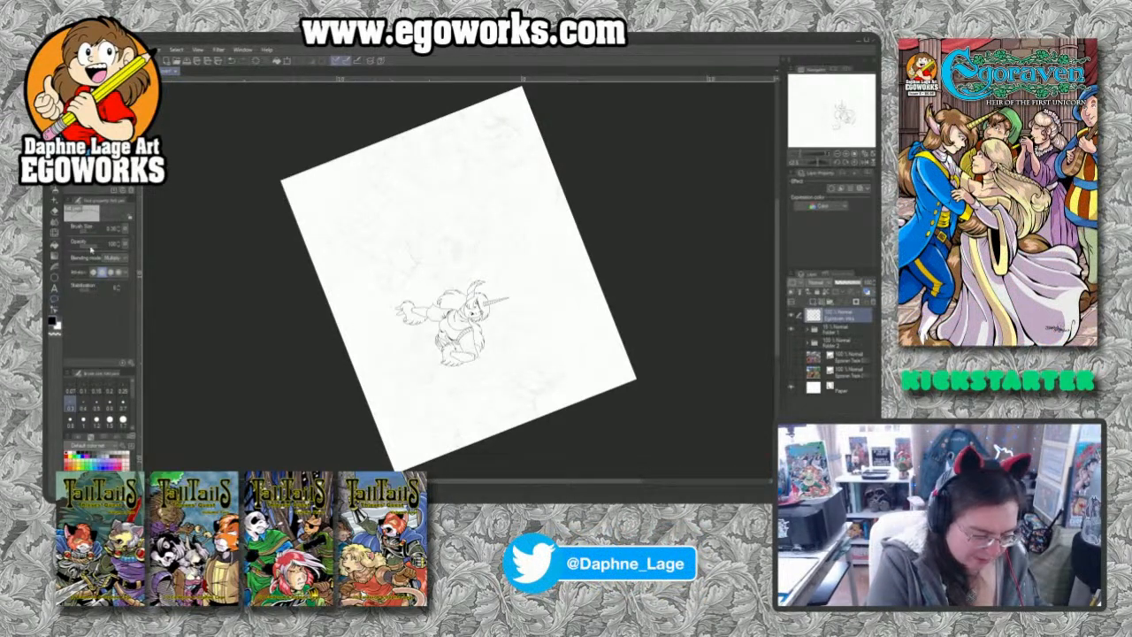
{"action": "left_click", "coordinate": [854, 164]}
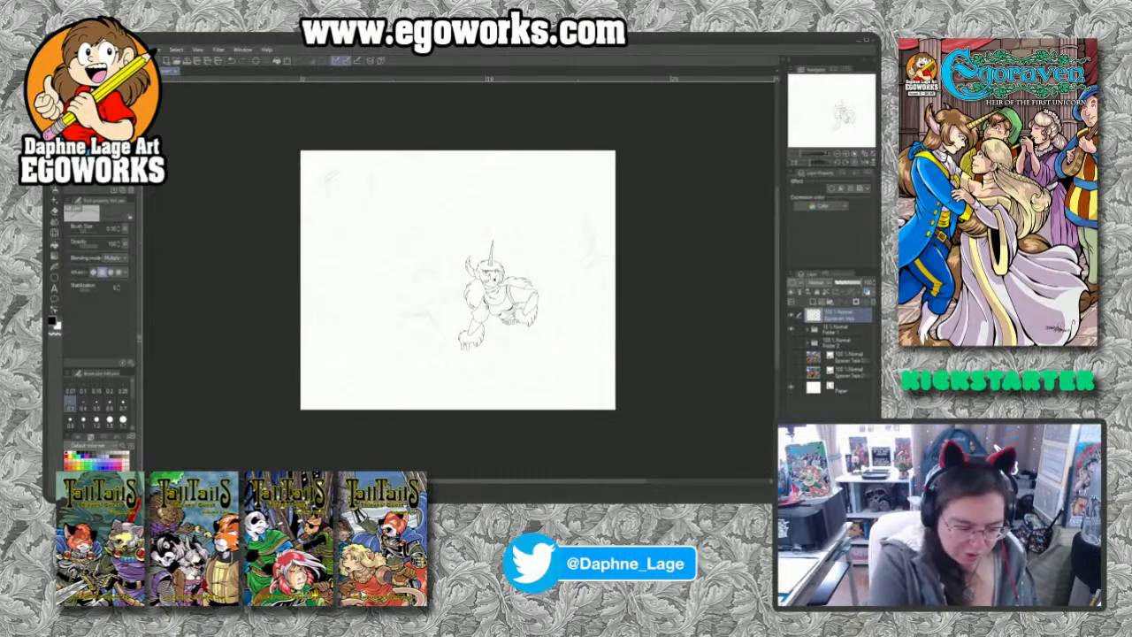
{"action": "key", "text": "ctrl+space"}
{"action": "left_click", "coordinate": [520, 314]}
{"action": "left_click", "coordinate": [530, 303]}
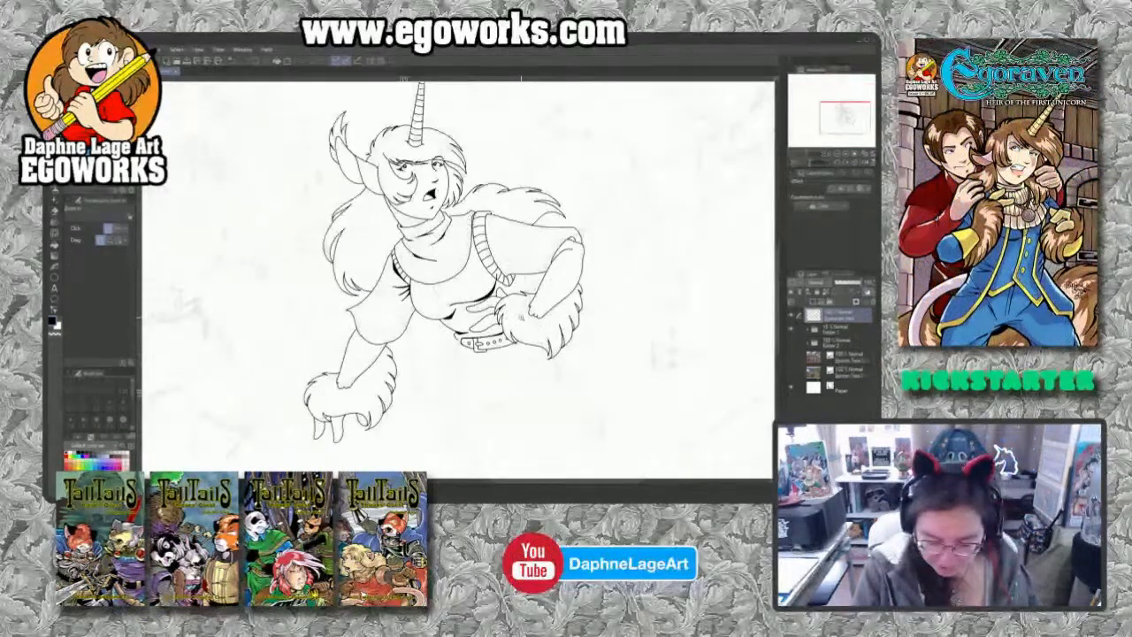
{"action": "left_click", "coordinate": [534, 326]}
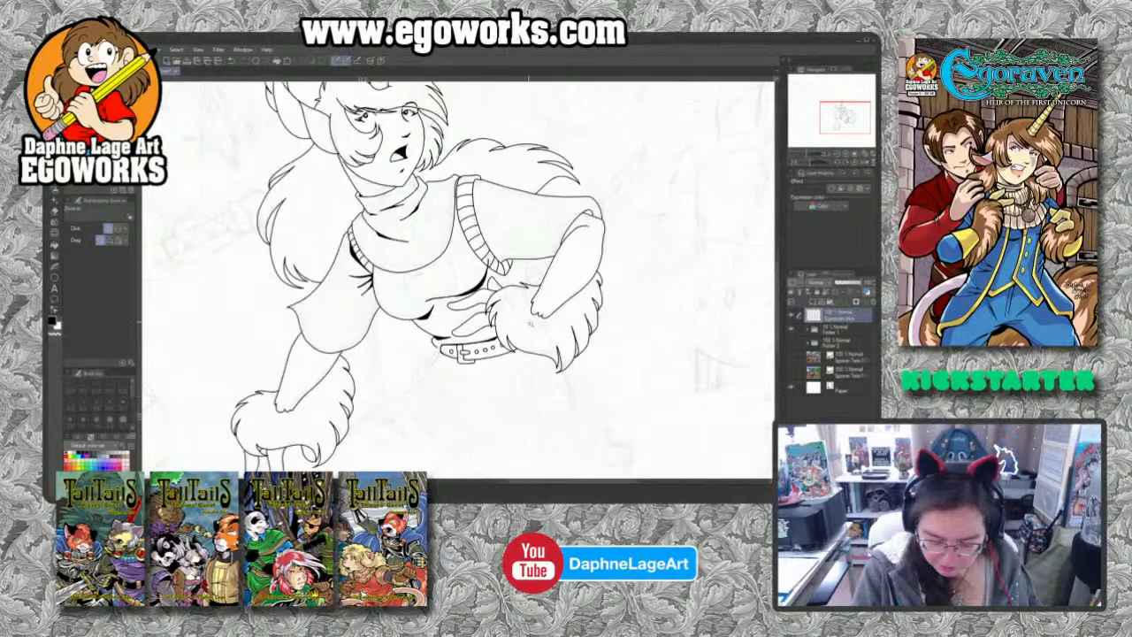
{"action": "left_click", "coordinate": [536, 329]}
{"action": "left_click", "coordinate": [537, 332]}
{"action": "left_click_drag", "start_coordinate": [628, 435], "coordinate": [662, 369]}
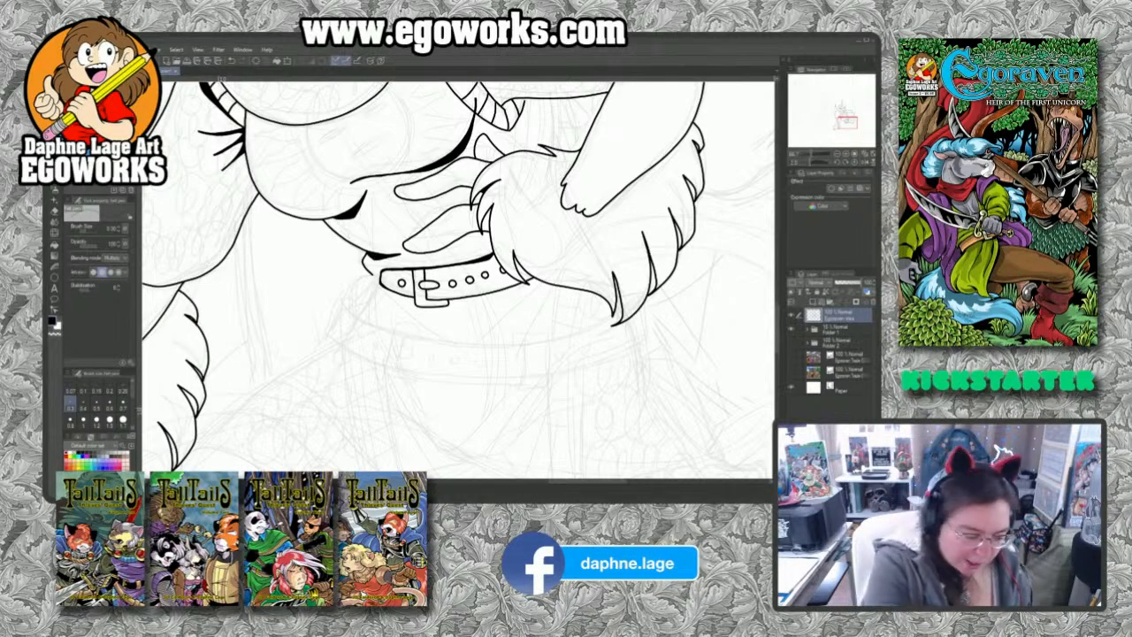
Step: Ink the small elongated oval of the buckle on the sketched second belt below the finished one
{"action": "left_click", "coordinate": [431, 334]}
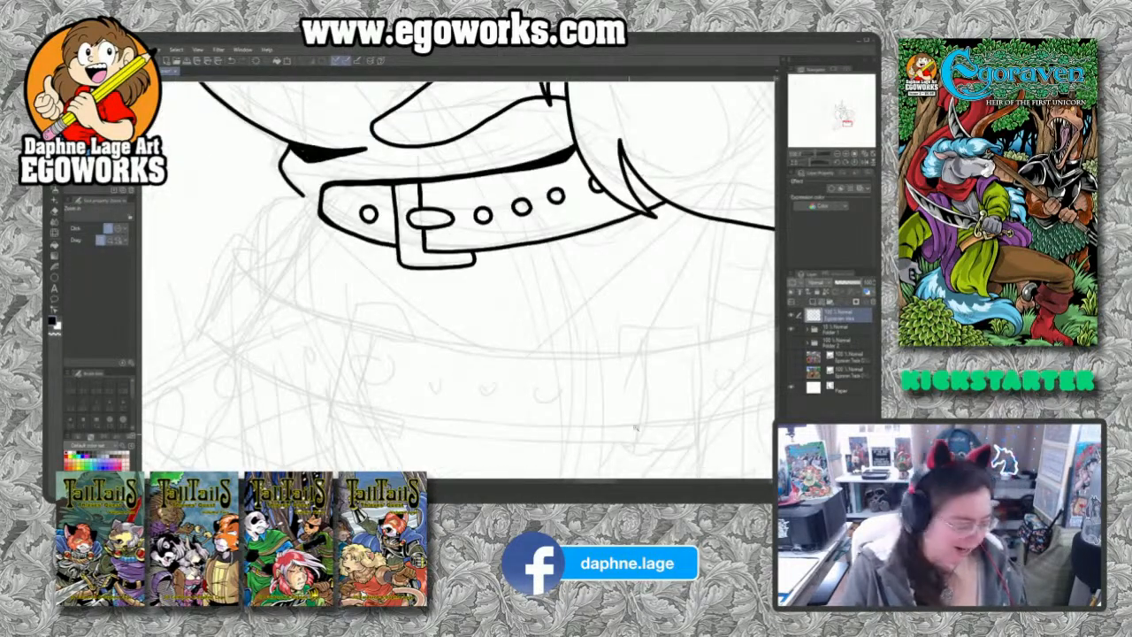
{"action": "key", "text": "r"}
{"action": "left_click_drag", "start_coordinate": [630, 444], "coordinate": [661, 152]}
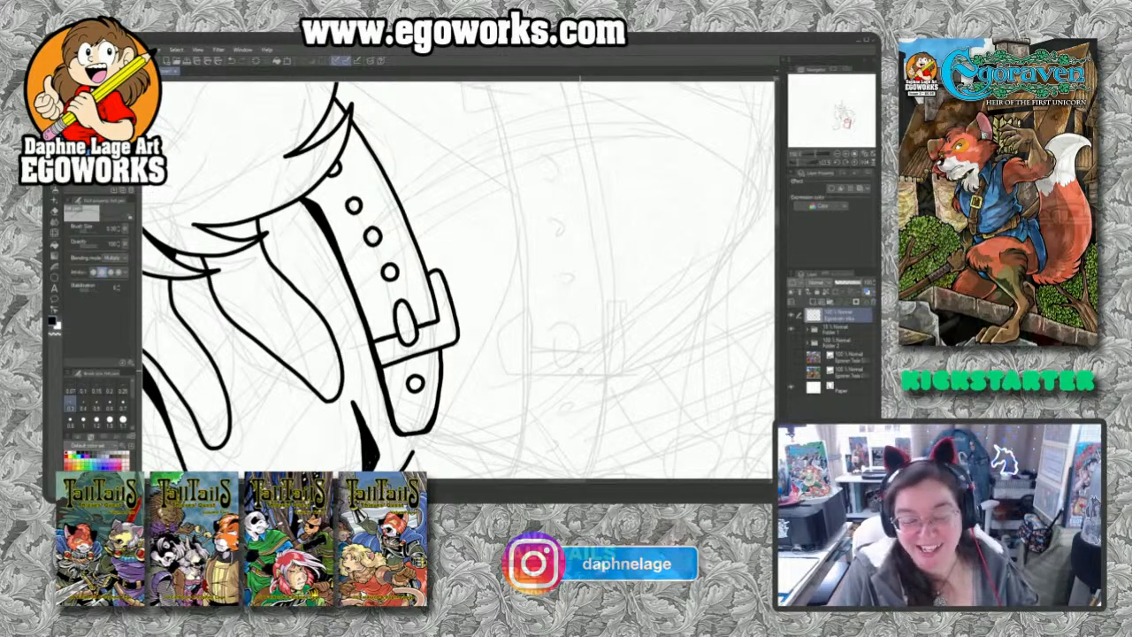
{"action": "left_click_drag", "start_coordinate": [460, 283], "coordinate": [422, 201]}
{"action": "mouse_move", "coordinate": [522, 237]}
{"action": "left_mouse_down"}
{"action": "mouse_move", "coordinate": [534, 277]}
{"action": "mouse_move", "coordinate": [537, 244]}
{"action": "mouse_move", "coordinate": [523, 237]}
{"action": "left_mouse_up"}
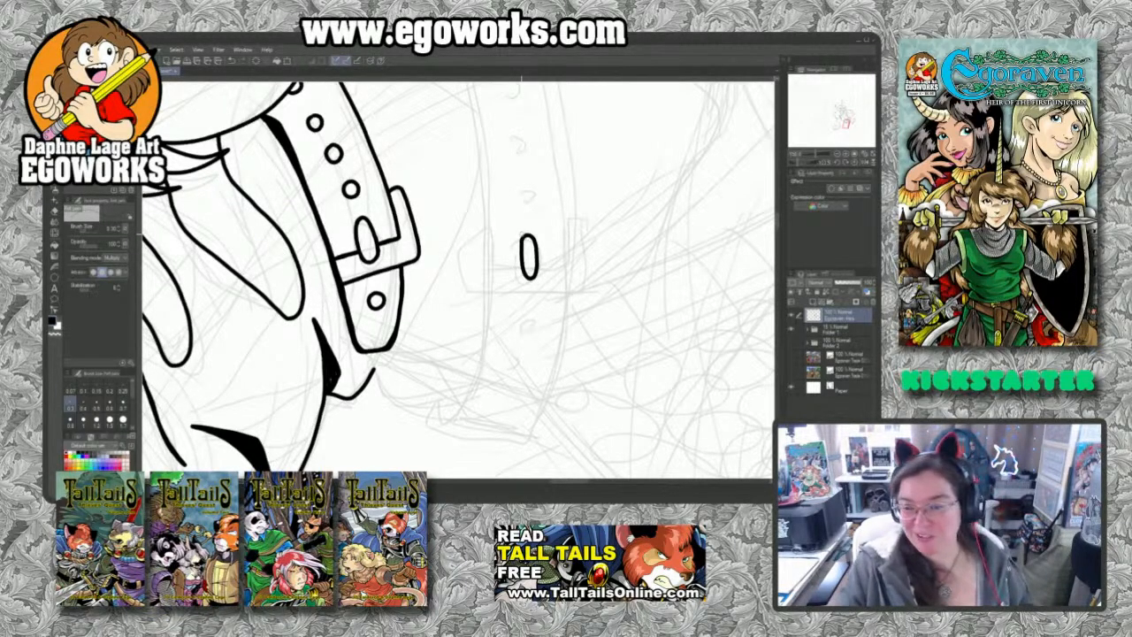
Step: Ink the two parallel crossbars of the lower belt's buckle, one running behind the oval and one beside it
{"action": "key", "text": "r"}
{"action": "mouse_move", "coordinate": [644, 163]}
{"action": "left_mouse_down"}
{"action": "mouse_move", "coordinate": [665, 265]}
{"action": "mouse_move", "coordinate": [604, 426]}
{"action": "left_mouse_up"}
{"action": "key", "text": "p"}
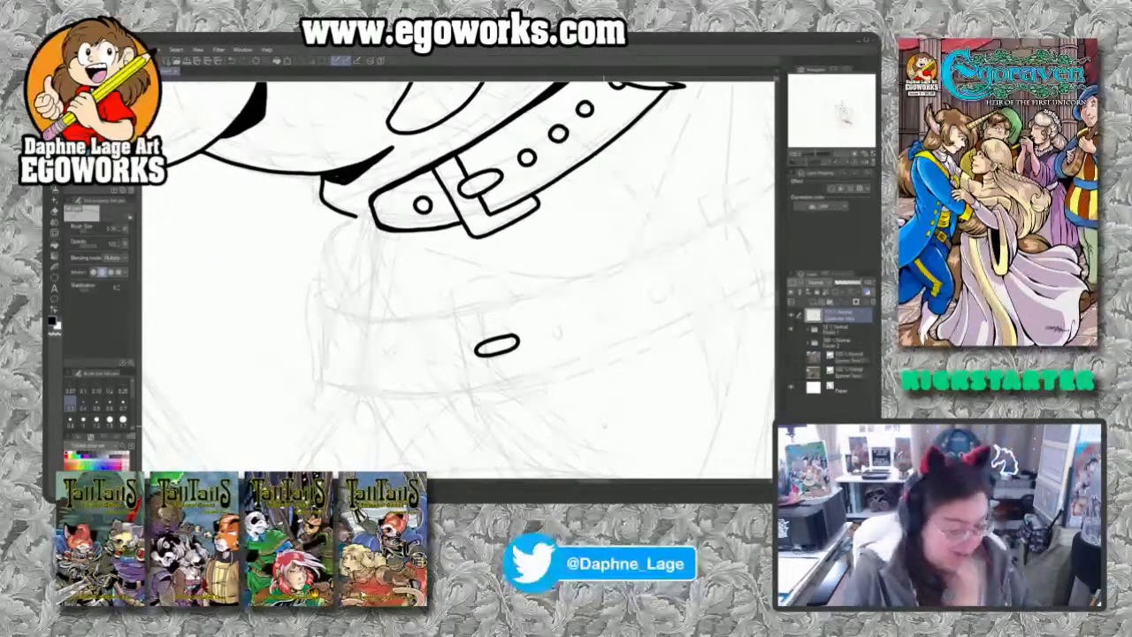
{"action": "key", "text": "h"}
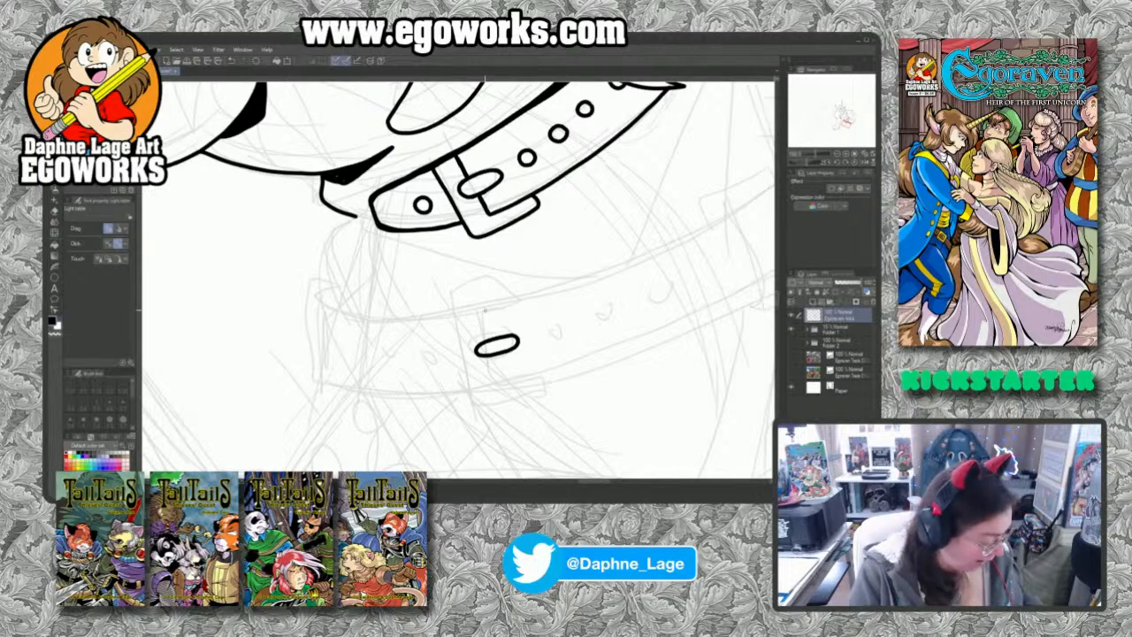
{"action": "key", "text": "p"}
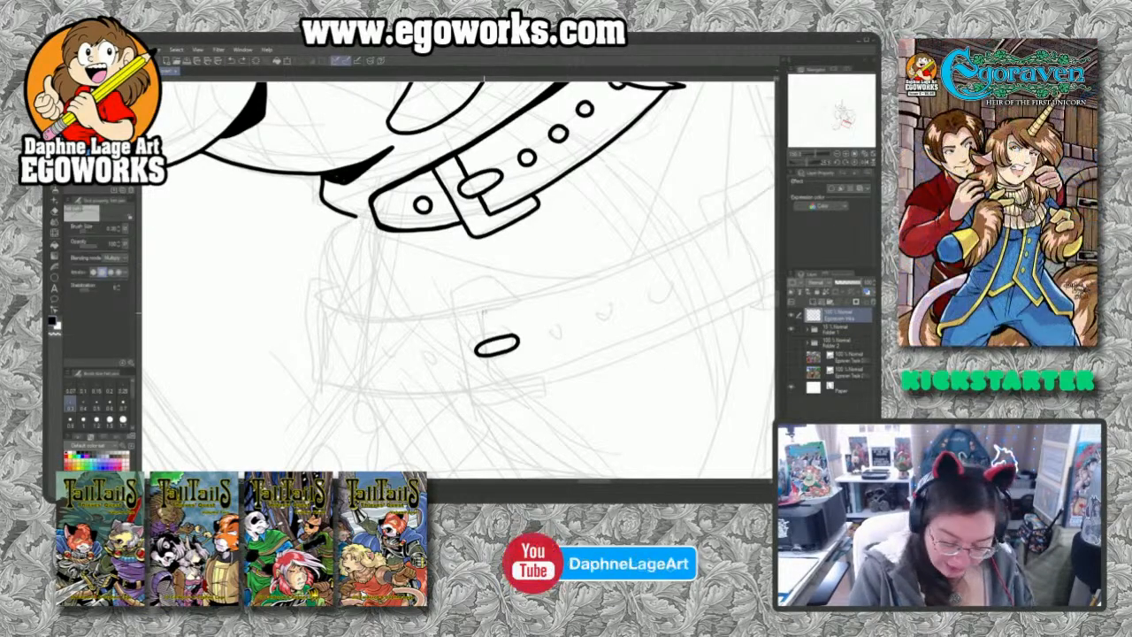
{"action": "left_click_drag", "start_coordinate": [482, 305], "coordinate": [498, 384]}
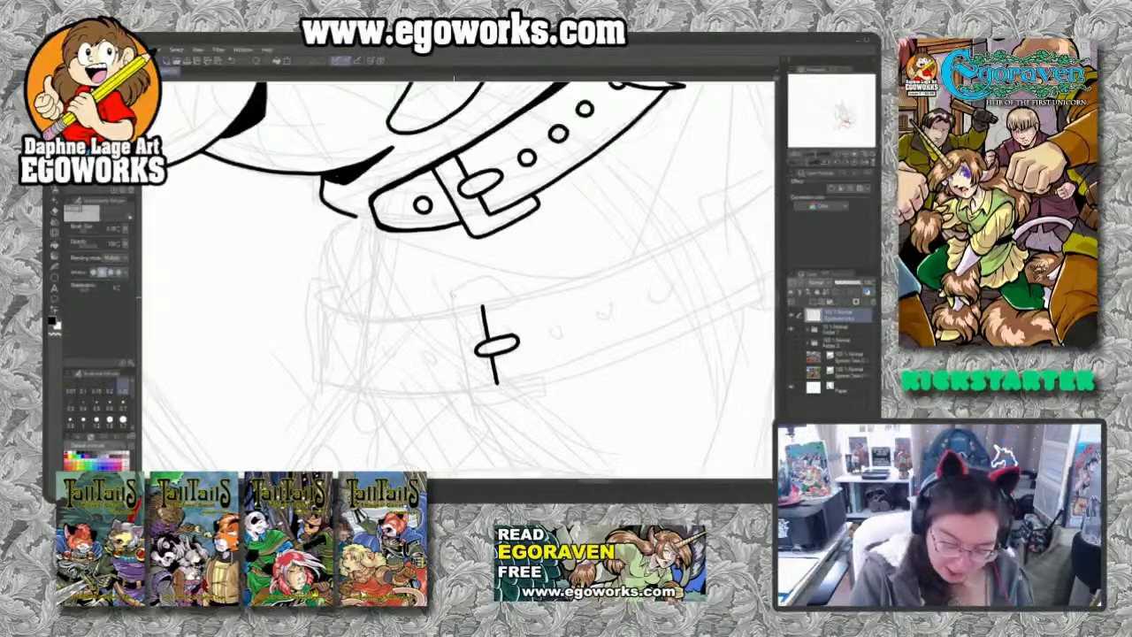
{"action": "left_click_drag", "start_coordinate": [456, 305], "coordinate": [470, 396]}
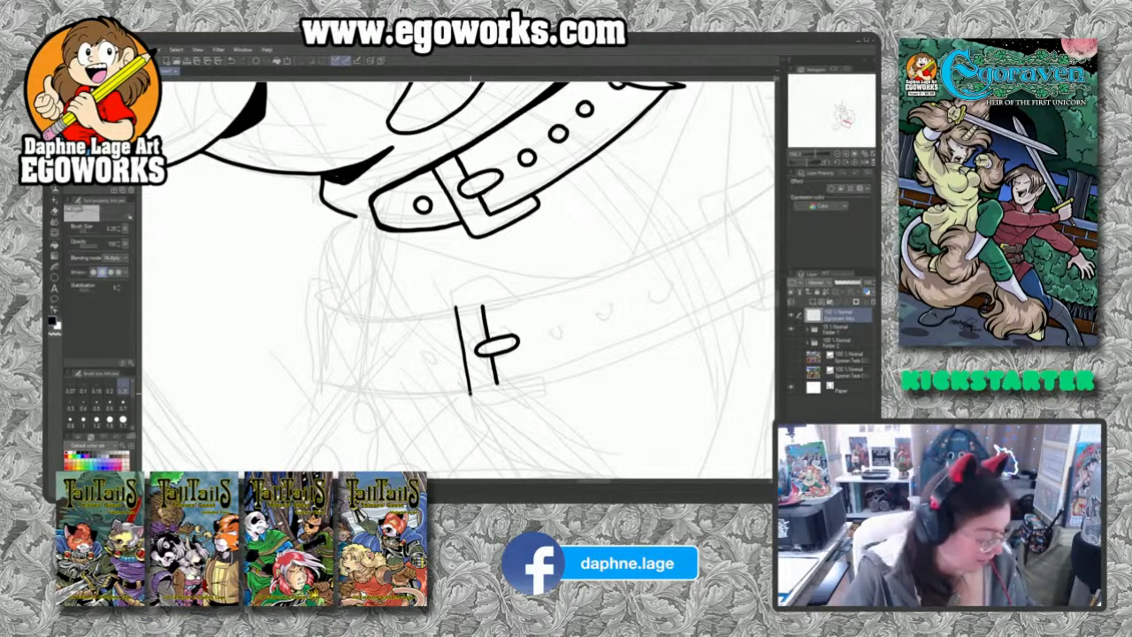
Step: Ink the bent end of the lower belt's buckle frame, joining the two parallel crossbars
{"action": "key", "text": "e"}
{"action": "left_click_drag", "start_coordinate": [655, 401], "coordinate": [583, 188]}
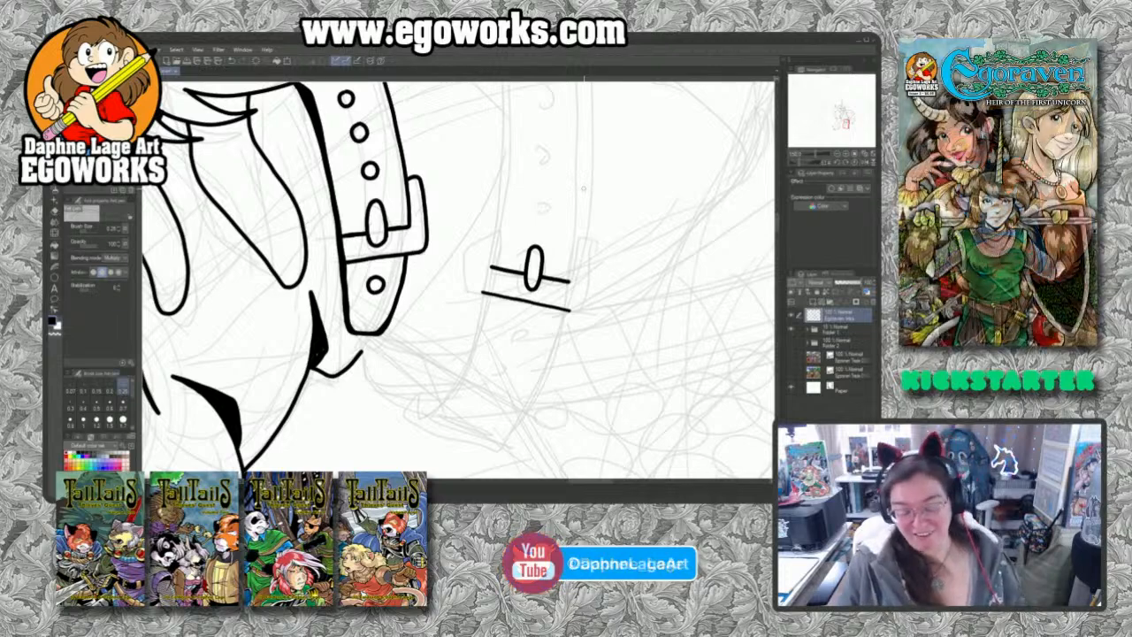
{"action": "left_click_drag", "start_coordinate": [632, 363], "coordinate": [607, 453]}
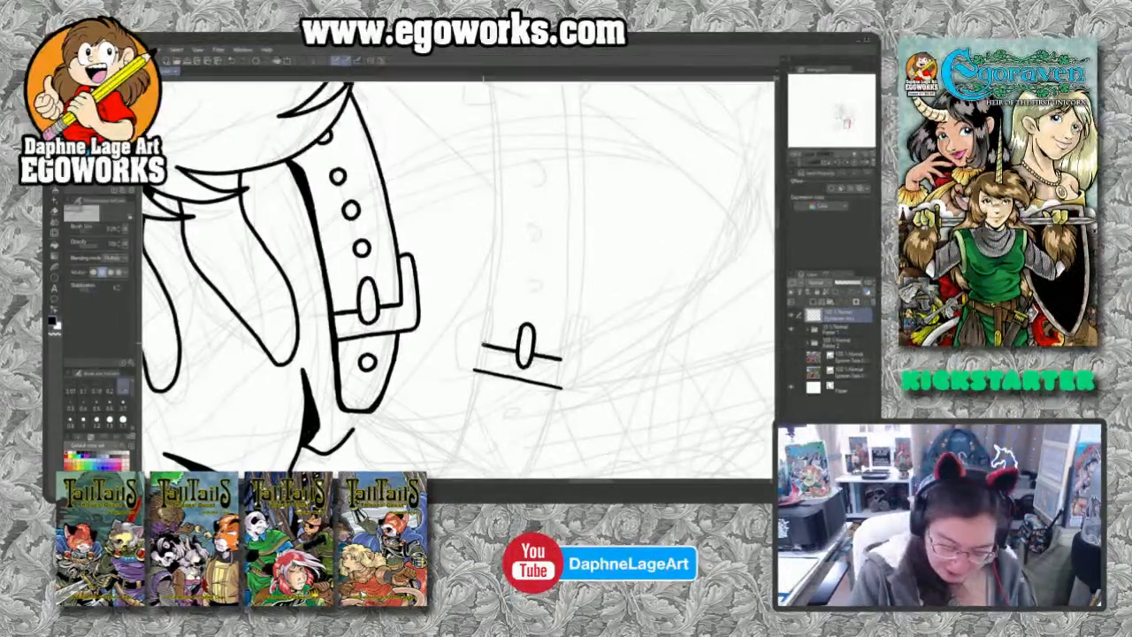
{"action": "mouse_move", "coordinate": [484, 346]}
{"action": "left_mouse_down"}
{"action": "mouse_move", "coordinate": [487, 298]}
{"action": "mouse_move", "coordinate": [475, 298]}
{"action": "mouse_move", "coordinate": [469, 365]}
{"action": "left_mouse_up"}
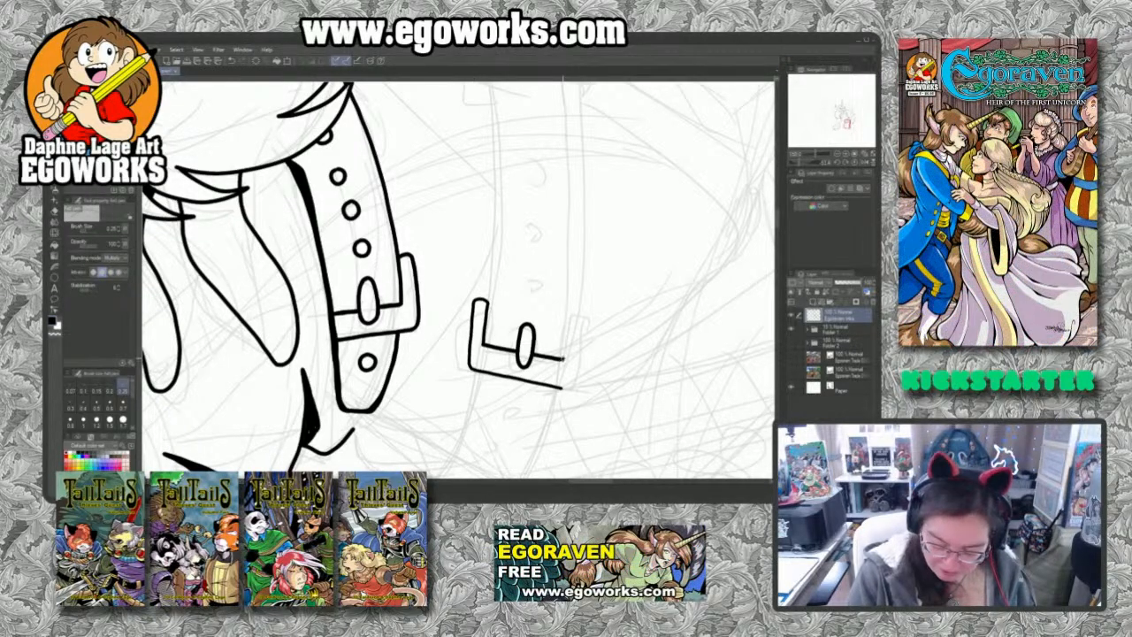
Step: Ink the remaining bent end of the lower belt's buckle frame, opposite the finished one
{"action": "mouse_move", "coordinate": [562, 359]}
{"action": "left_mouse_down"}
{"action": "mouse_move", "coordinate": [569, 312]}
{"action": "mouse_move", "coordinate": [577, 354]}
{"action": "mouse_move", "coordinate": [564, 343]}
{"action": "mouse_move", "coordinate": [575, 311]}
{"action": "mouse_move", "coordinate": [581, 334]}
{"action": "left_mouse_up"}
{"action": "key", "text": "ctrl+z"}
{"action": "left_click_drag", "start_coordinate": [577, 365], "coordinate": [564, 391]}
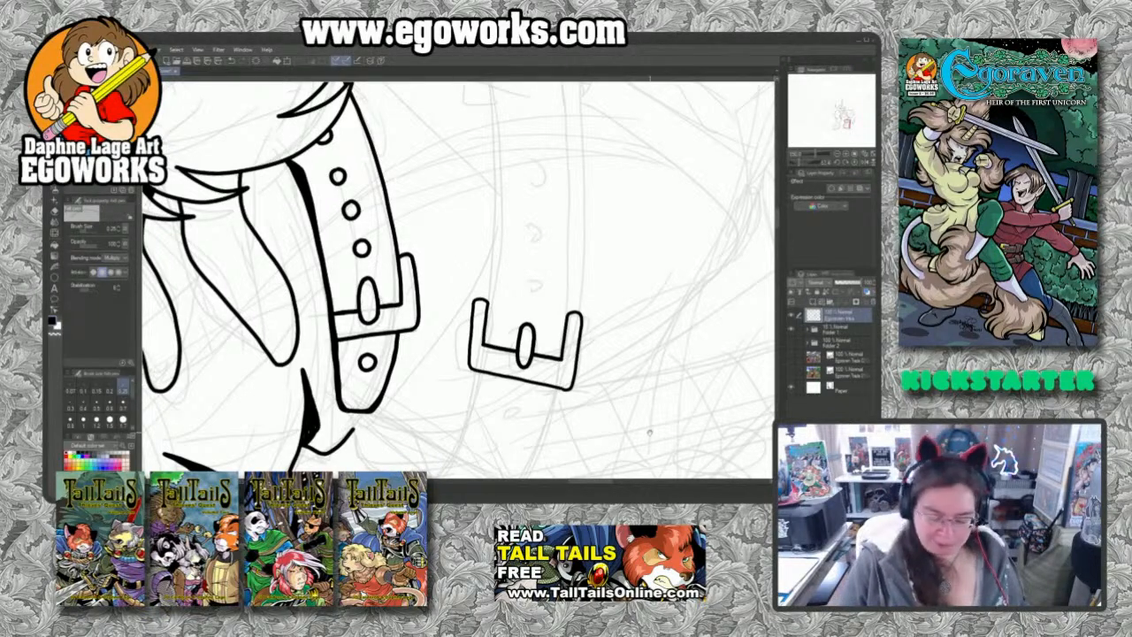
Step: Ink the two long edges and the end of the strap piece that extends past the lower belt's buckle
{"action": "scroll", "coordinate": [455, 280], "scroll_direction": "down", "scroll_amount": 3}
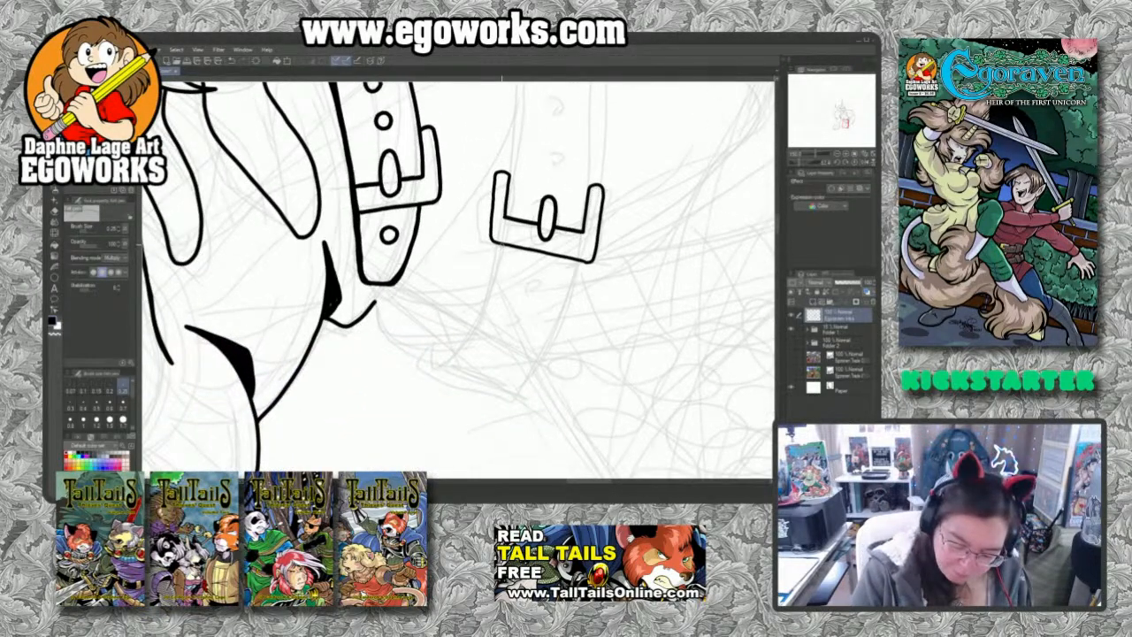
{"action": "mouse_move", "coordinate": [501, 245]}
{"action": "left_mouse_down"}
{"action": "mouse_move", "coordinate": [477, 320]}
{"action": "mouse_move", "coordinate": [448, 361]}
{"action": "mouse_move", "coordinate": [430, 359]}
{"action": "left_mouse_up"}
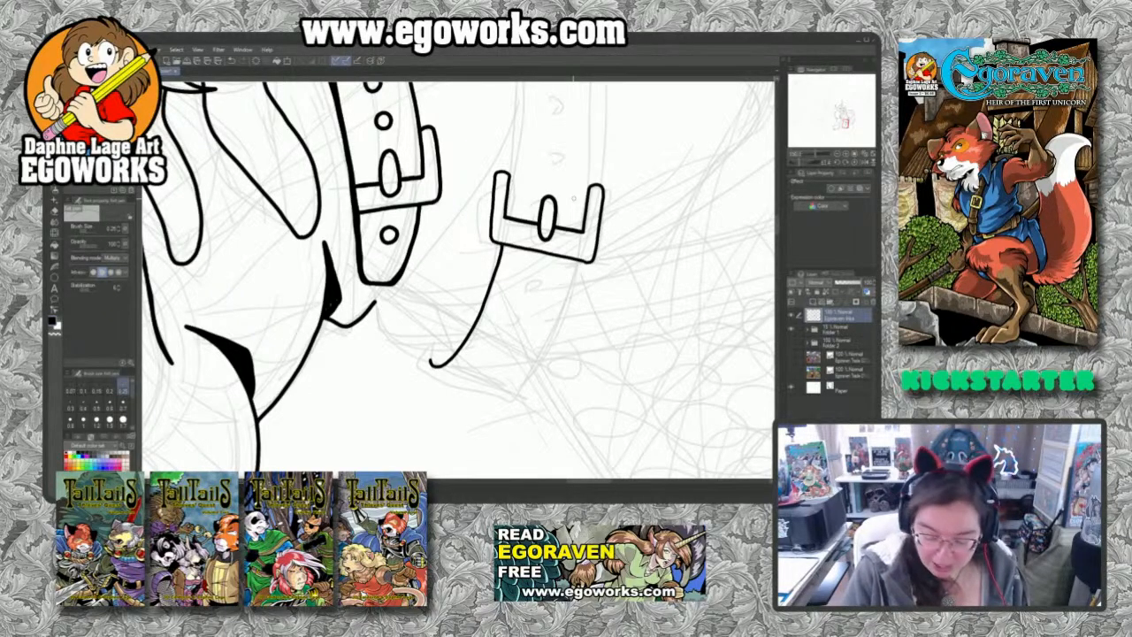
{"action": "mouse_move", "coordinate": [578, 258]}
{"action": "left_mouse_down"}
{"action": "mouse_move", "coordinate": [557, 325]}
{"action": "mouse_move", "coordinate": [509, 398]}
{"action": "mouse_move", "coordinate": [426, 371]}
{"action": "mouse_move", "coordinate": [425, 358]}
{"action": "mouse_move", "coordinate": [385, 548]}
{"action": "left_mouse_up"}
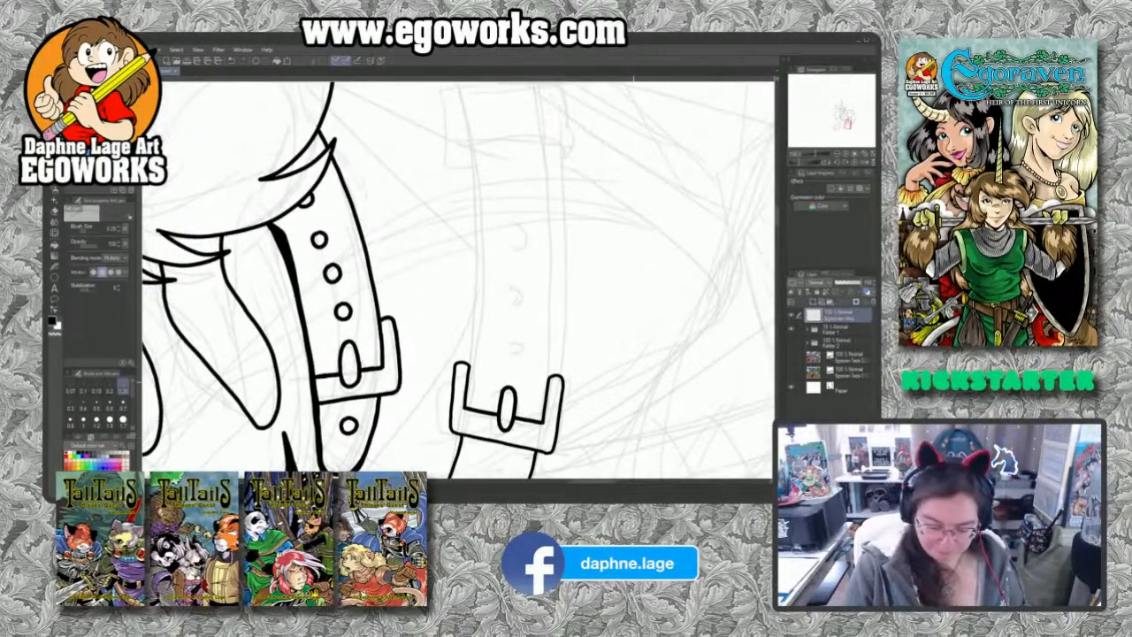
Step: Ink the two long edges of the lower belt's strap from the buckle to the sketched belt loop
{"action": "mouse_move", "coordinate": [473, 144]}
{"action": "left_mouse_down"}
{"action": "mouse_move", "coordinate": [480, 281]}
{"action": "mouse_move", "coordinate": [467, 405]}
{"action": "left_mouse_up"}
{"action": "left_click_drag", "start_coordinate": [472, 360], "coordinate": [469, 378]}
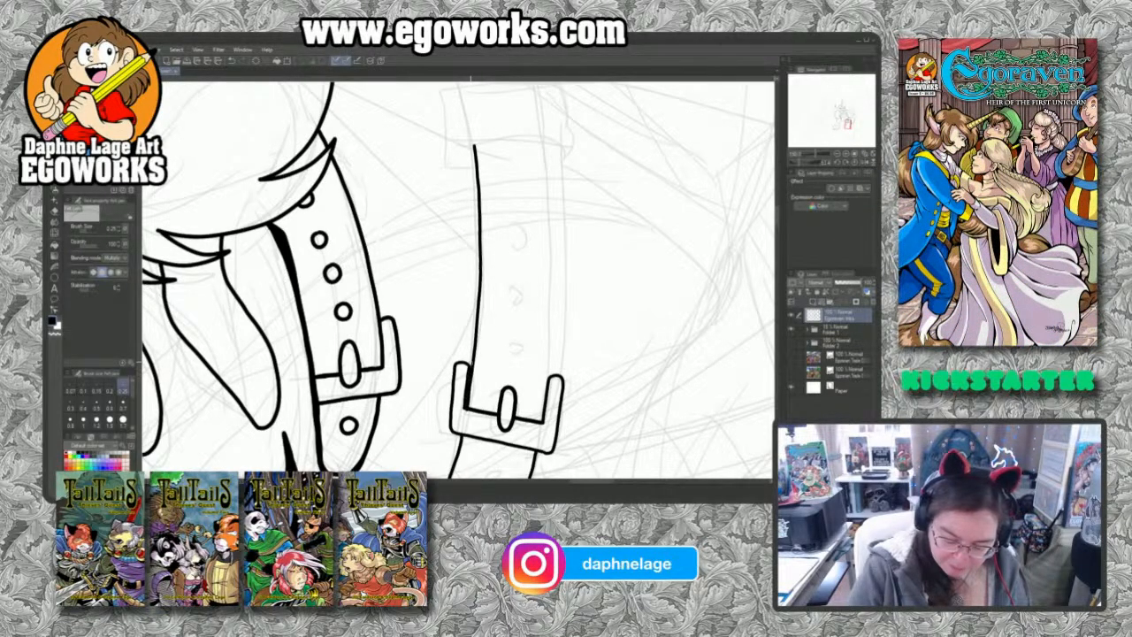
{"action": "left_click_drag", "start_coordinate": [558, 143], "coordinate": [550, 337]}
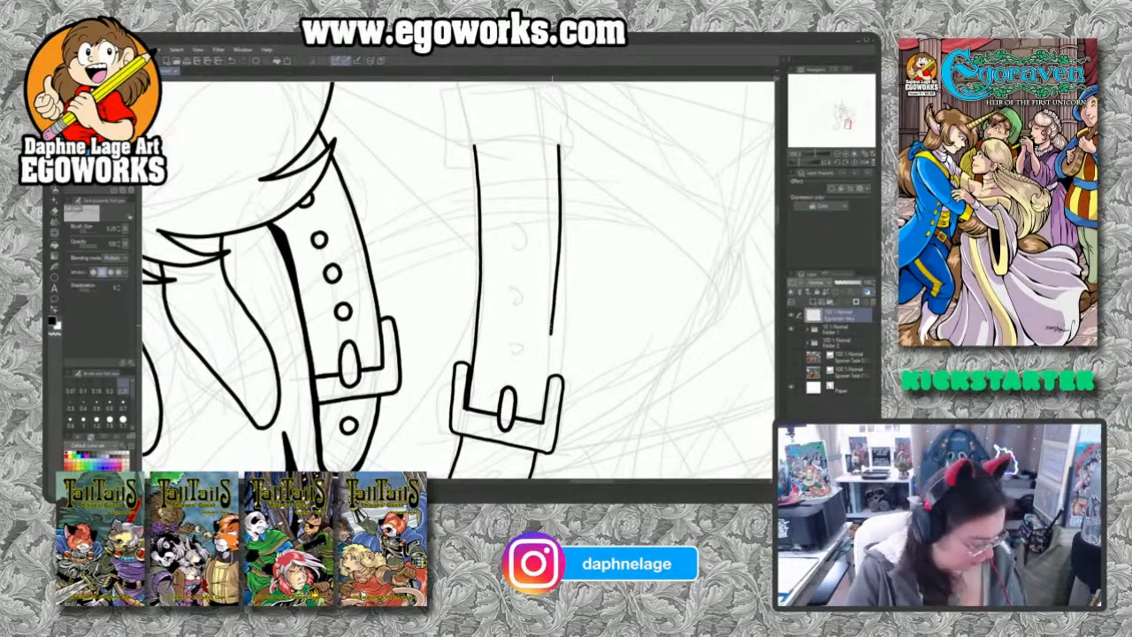
{"action": "key", "text": "ctrl+z"}
{"action": "left_click_drag", "start_coordinate": [552, 139], "coordinate": [541, 424]}
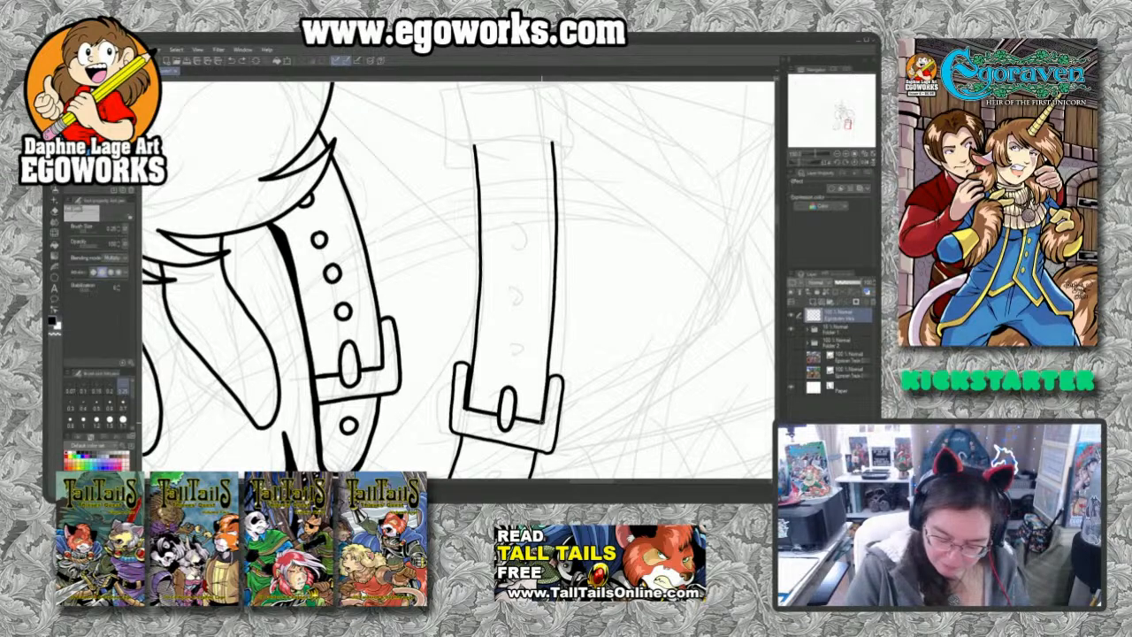
Step: Ink the loop wrapped around the lower belt and the strap section running from it up to the forearm fur
{"action": "scroll", "coordinate": [629, 175], "scroll_direction": "up", "scroll_amount": 4}
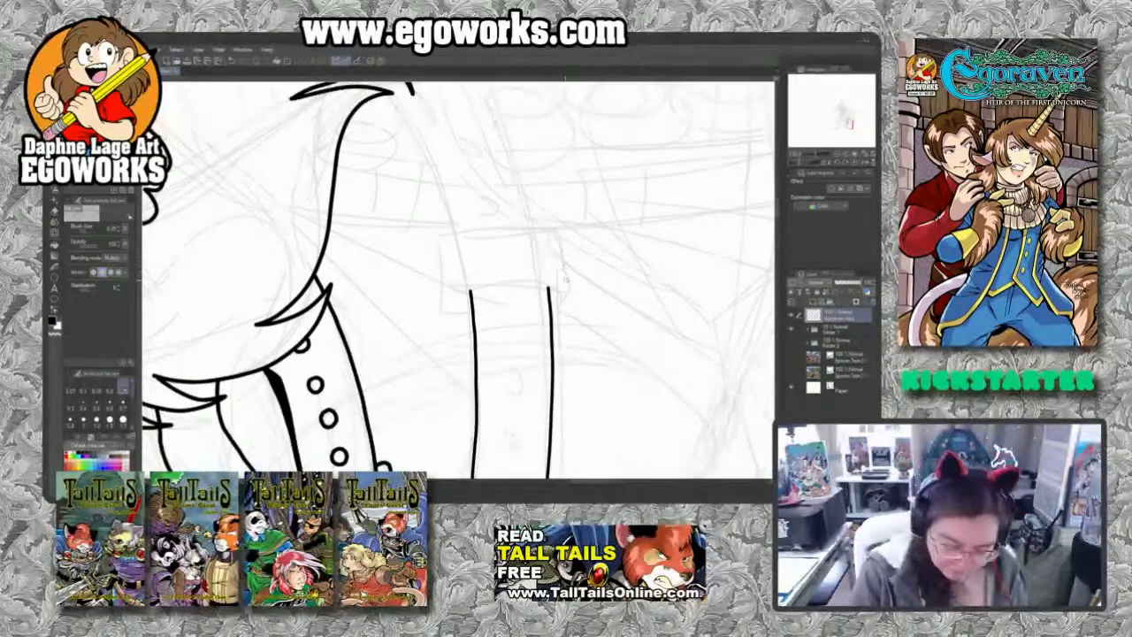
{"action": "left_click_drag", "start_coordinate": [619, 196], "coordinate": [565, 416]}
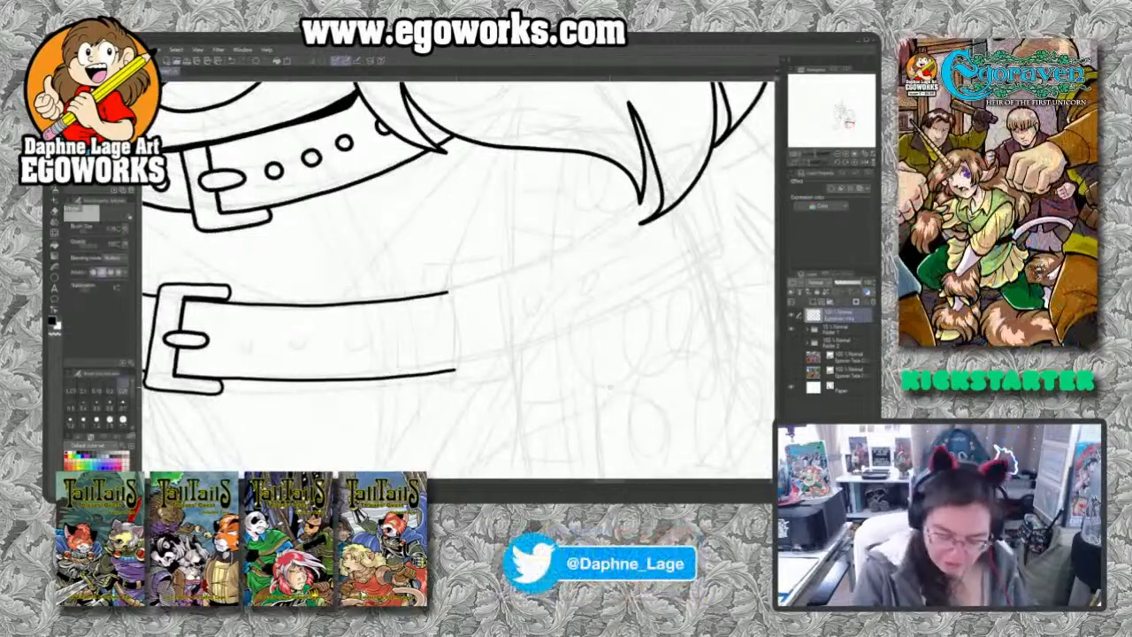
{"action": "mouse_move", "coordinate": [447, 290]}
{"action": "left_mouse_down"}
{"action": "mouse_move", "coordinate": [458, 320]}
{"action": "mouse_move", "coordinate": [454, 379]}
{"action": "left_mouse_up"}
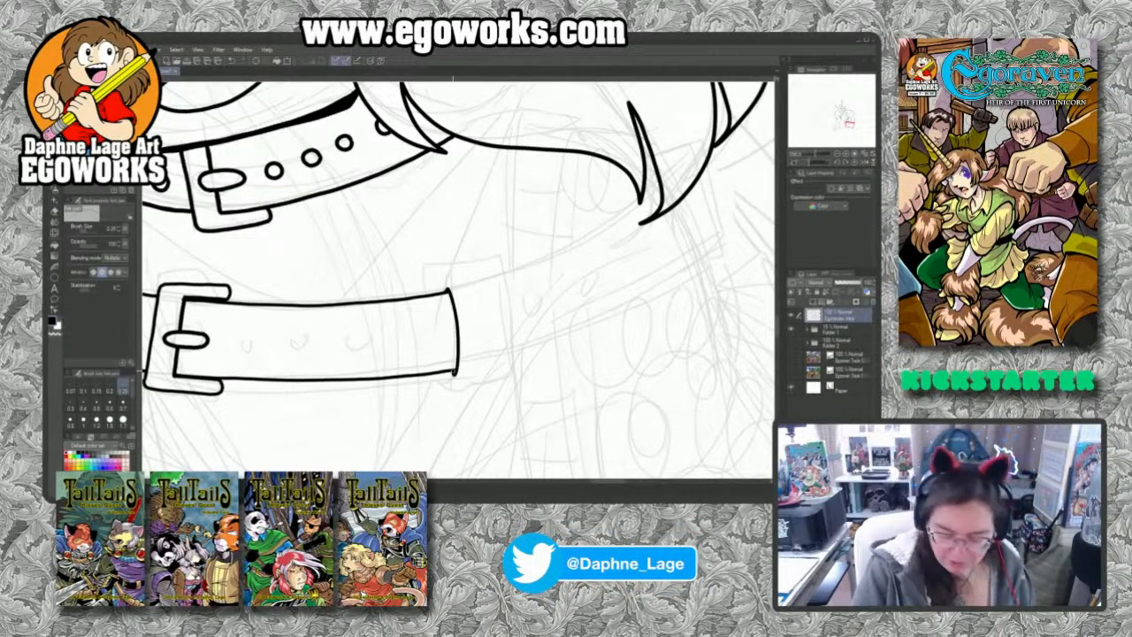
{"action": "left_click_drag", "start_coordinate": [504, 267], "coordinate": [511, 367]}
{"action": "key", "text": "r"}
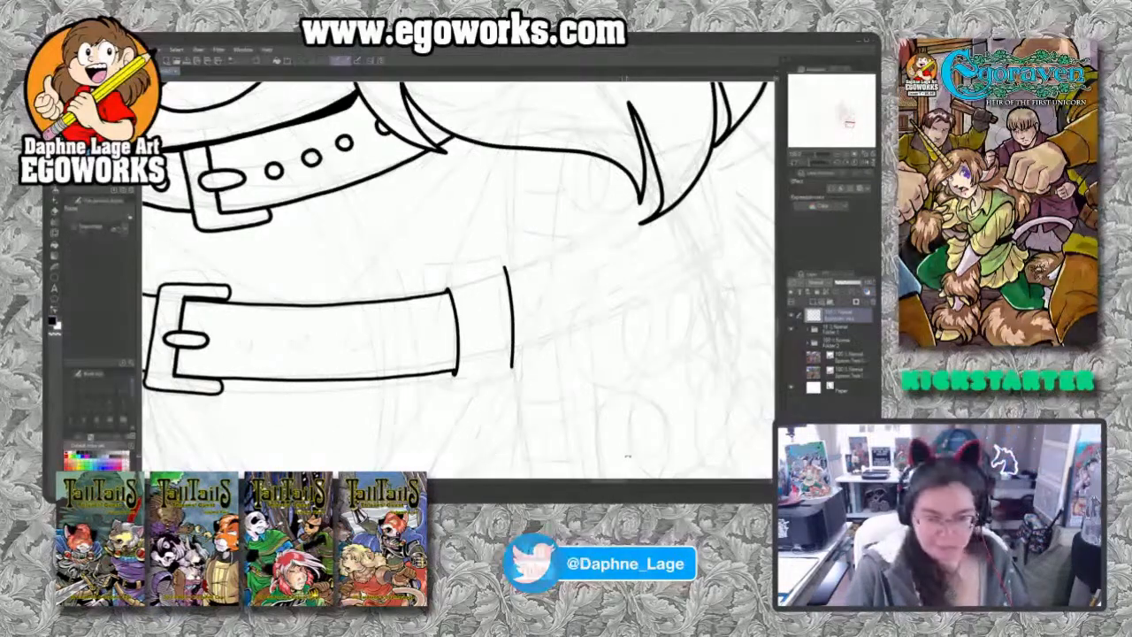
{"action": "left_click_drag", "start_coordinate": [646, 450], "coordinate": [647, 305]}
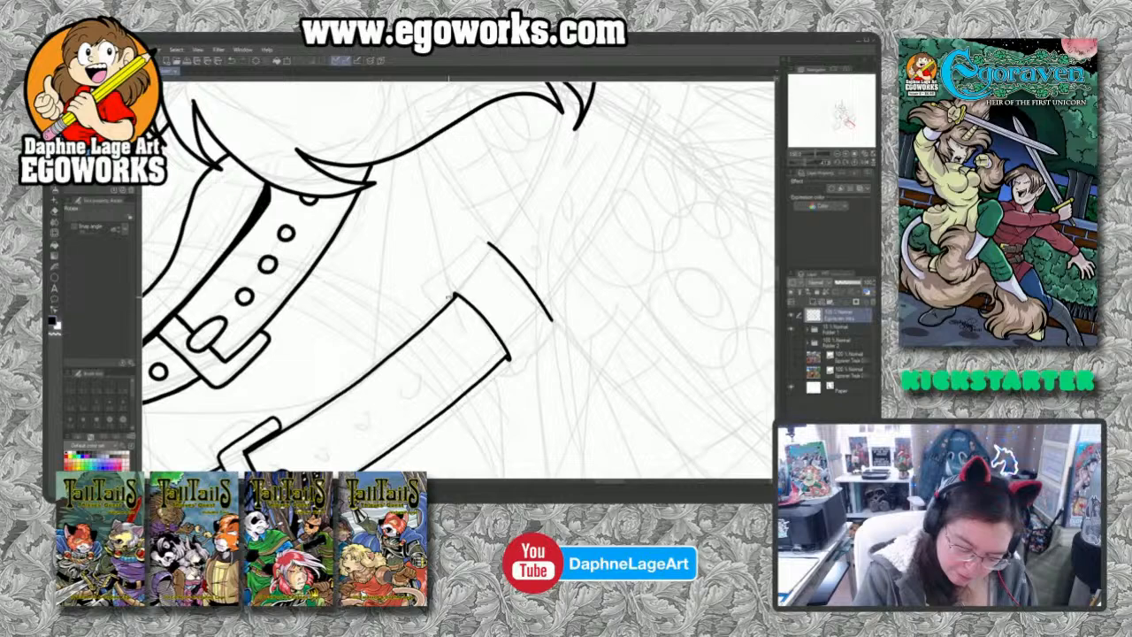
{"action": "key", "text": "p"}
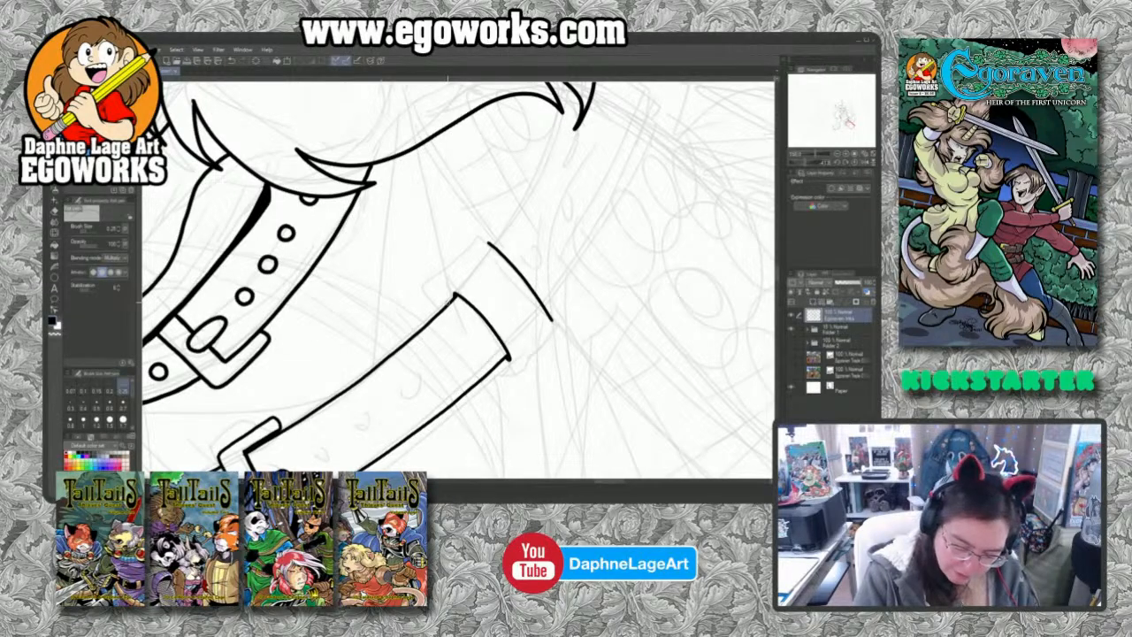
{"action": "left_click_drag", "start_coordinate": [447, 302], "coordinate": [486, 244]}
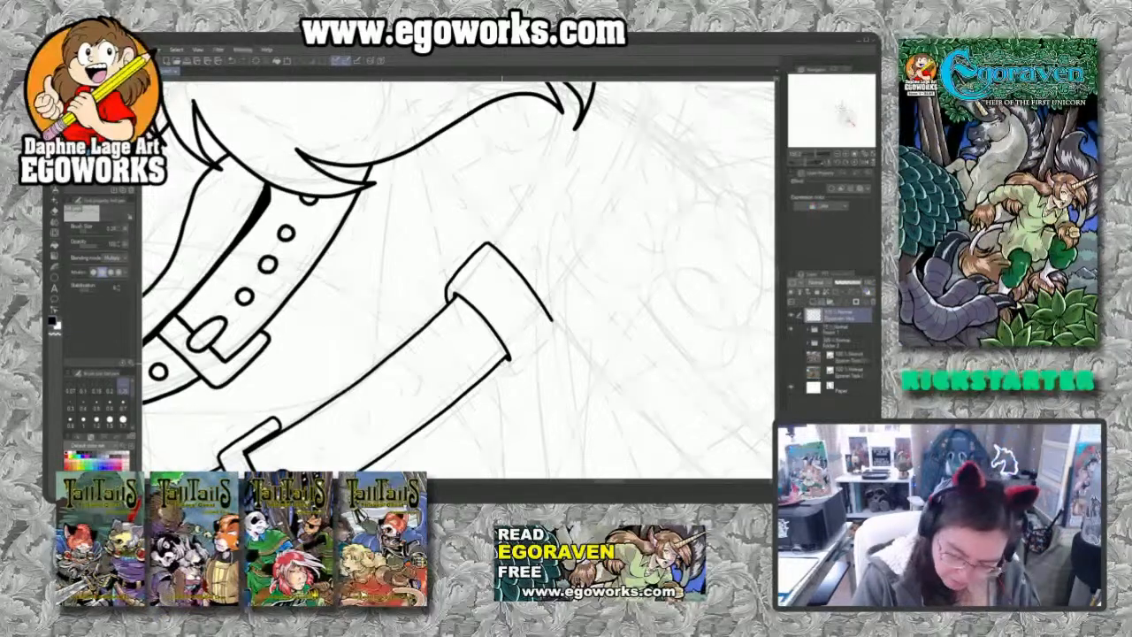
{"action": "mouse_move", "coordinate": [500, 362]}
{"action": "left_mouse_down"}
{"action": "mouse_move", "coordinate": [523, 358]}
{"action": "mouse_move", "coordinate": [551, 323]}
{"action": "left_mouse_up"}
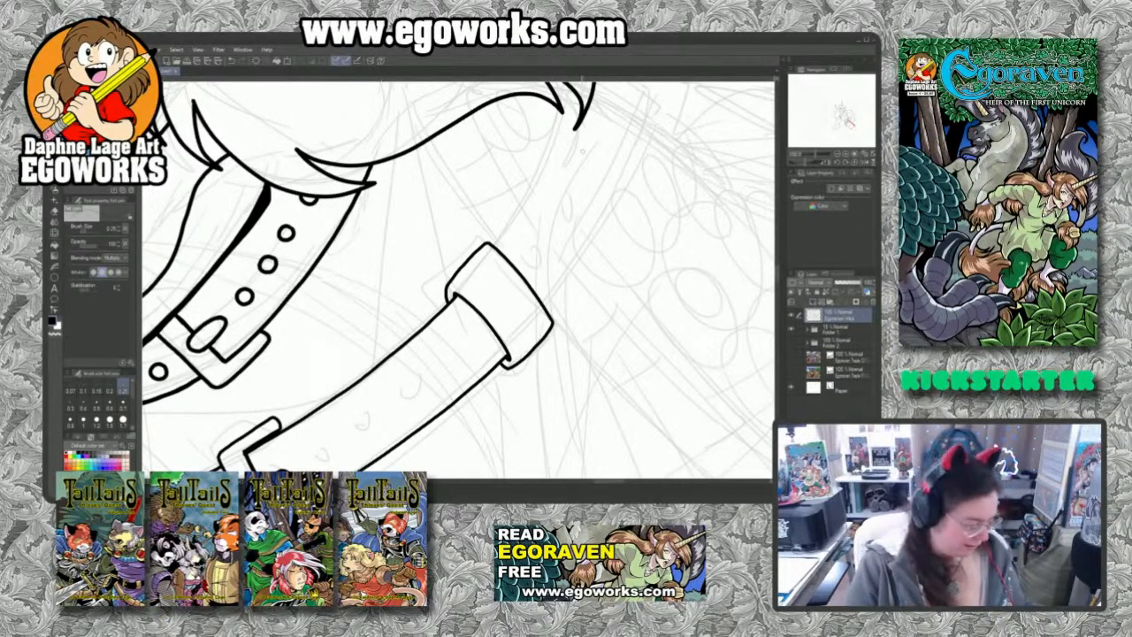
{"action": "mouse_move", "coordinate": [495, 265]}
{"action": "left_mouse_down"}
{"action": "mouse_move", "coordinate": [442, 371]}
{"action": "mouse_move", "coordinate": [511, 190]}
{"action": "left_mouse_up"}
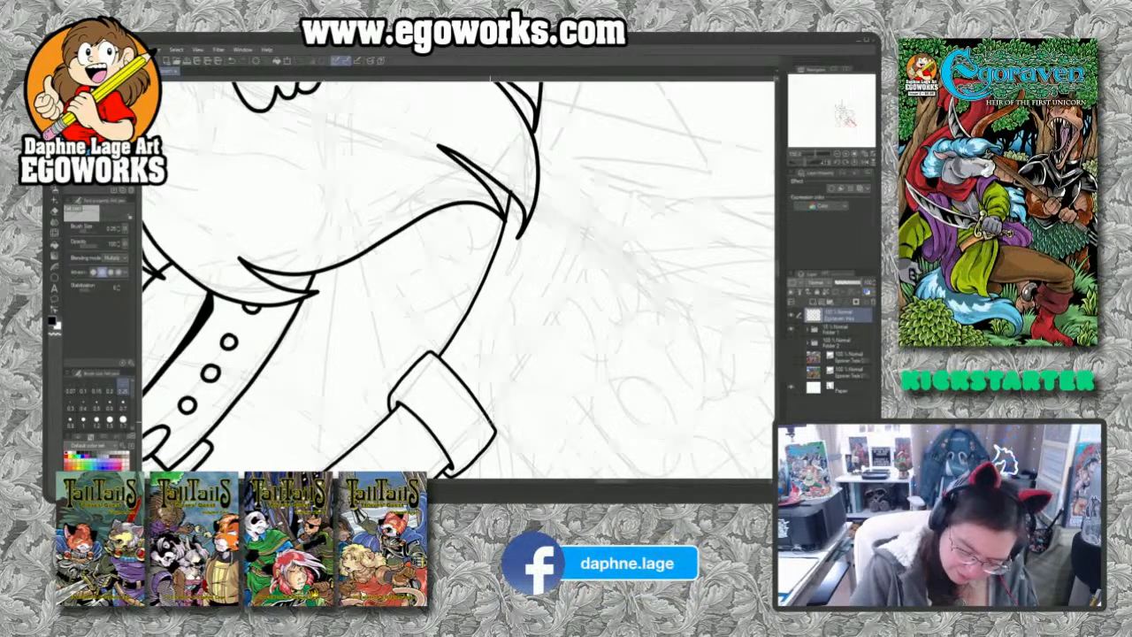
{"action": "mouse_move", "coordinate": [500, 406]}
{"action": "left_mouse_down"}
{"action": "mouse_move", "coordinate": [491, 422]}
{"action": "mouse_move", "coordinate": [591, 228]}
{"action": "mouse_move", "coordinate": [591, 206]}
{"action": "mouse_move", "coordinate": [536, 168]}
{"action": "left_mouse_up"}
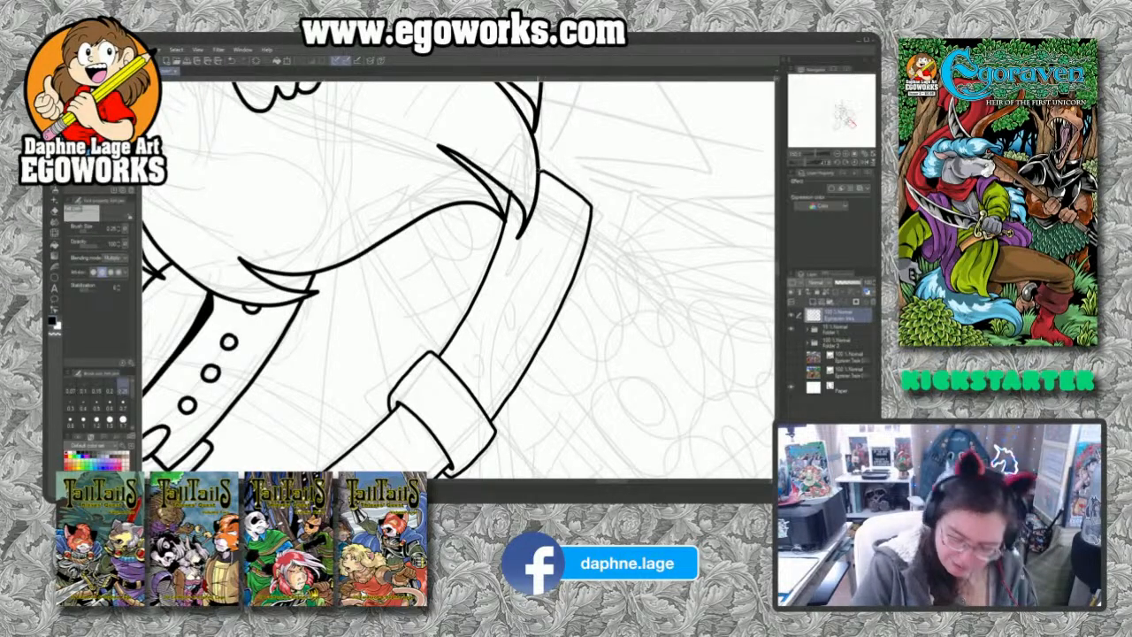
Step: Ink five small round holes between the lower belt's buckle and loop, and two on the strap end past the buckle
{"action": "left_click_drag", "start_coordinate": [520, 446], "coordinate": [555, 339]}
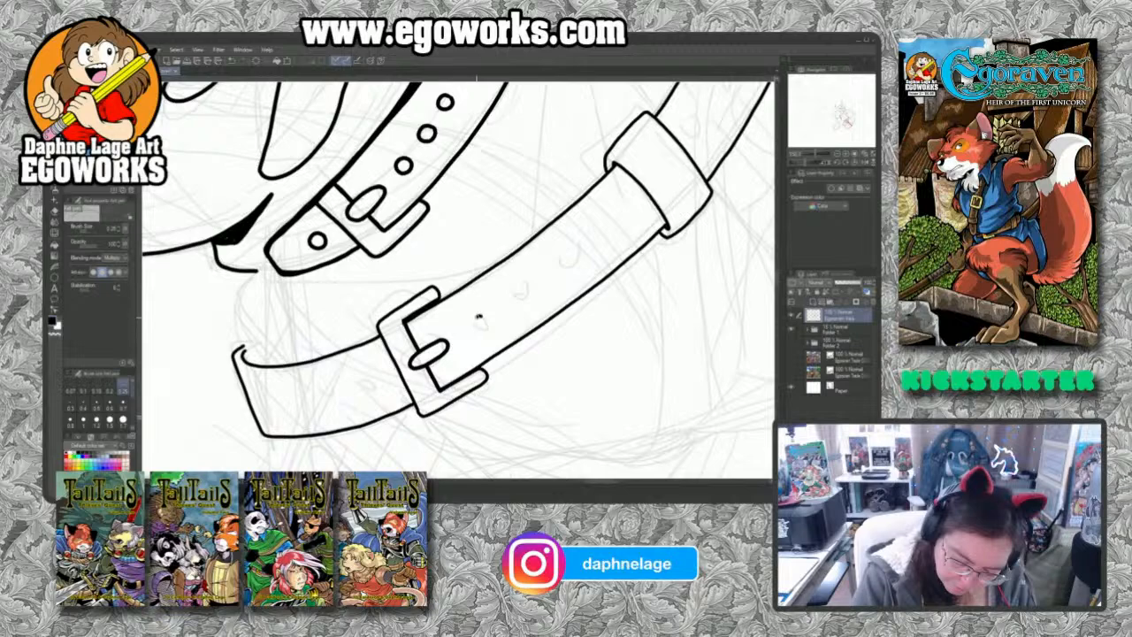
{"action": "left_click_drag", "start_coordinate": [481, 316], "coordinate": [484, 329]}
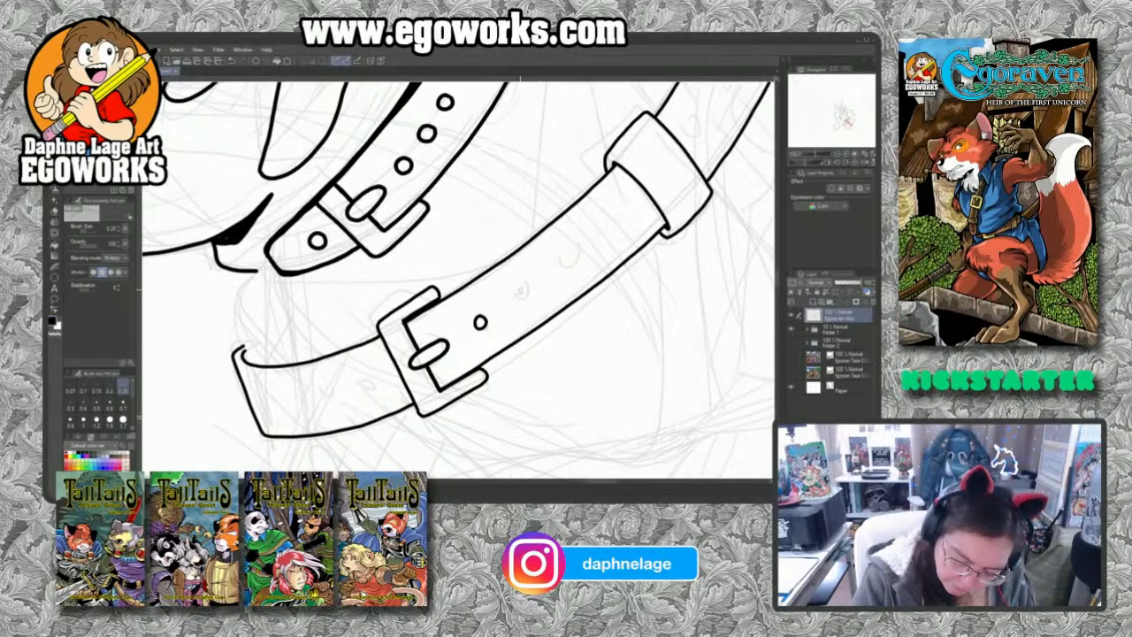
{"action": "mouse_move", "coordinate": [520, 290]}
{"action": "left_mouse_down"}
{"action": "mouse_move", "coordinate": [516, 306]}
{"action": "mouse_move", "coordinate": [518, 290]}
{"action": "left_mouse_up"}
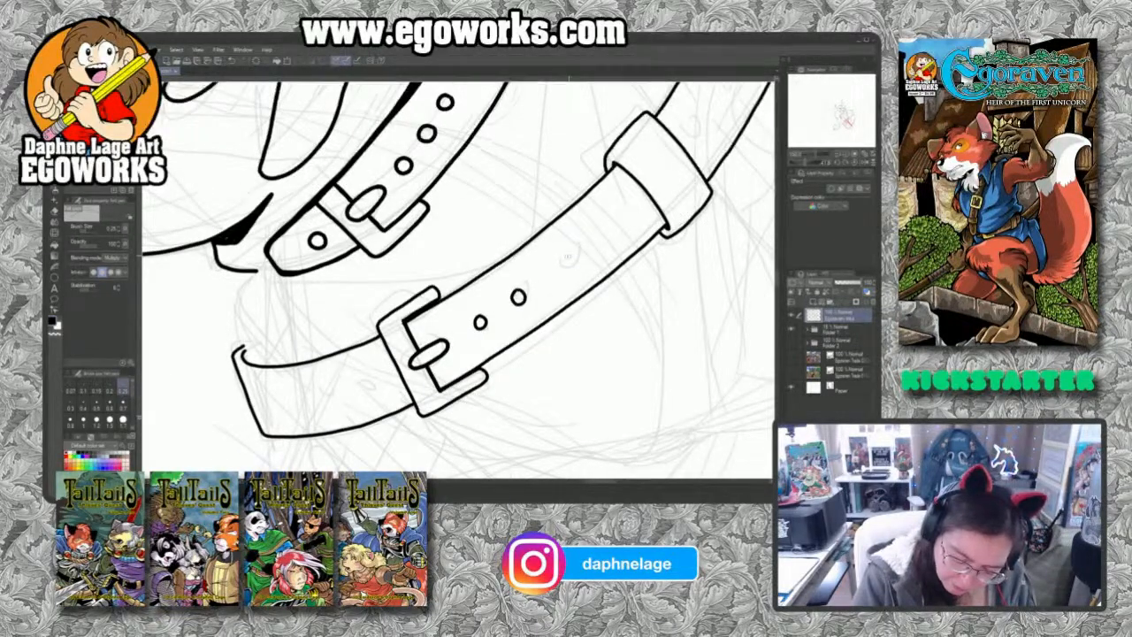
{"action": "mouse_move", "coordinate": [566, 256]}
{"action": "left_mouse_down"}
{"action": "mouse_move", "coordinate": [557, 274]}
{"action": "mouse_move", "coordinate": [637, 206]}
{"action": "left_mouse_up"}
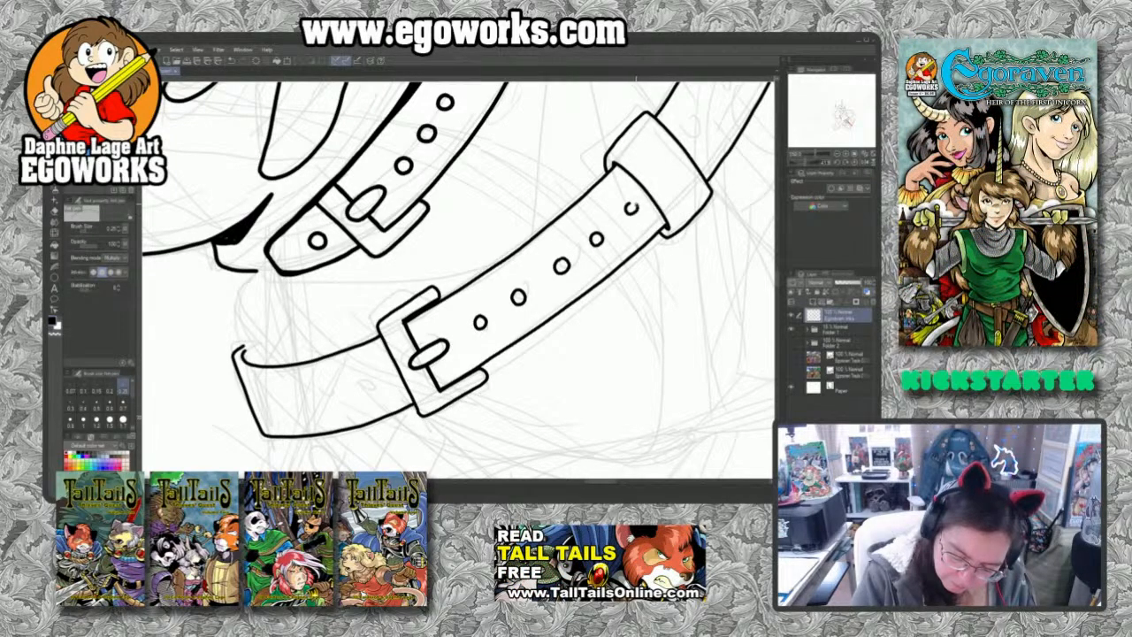
{"action": "mouse_move", "coordinate": [368, 378]}
{"action": "left_mouse_down"}
{"action": "mouse_move", "coordinate": [362, 389]}
{"action": "mouse_move", "coordinate": [375, 389]}
{"action": "mouse_move", "coordinate": [369, 378]}
{"action": "mouse_move", "coordinate": [317, 405]}
{"action": "mouse_move", "coordinate": [318, 391]}
{"action": "left_mouse_up"}
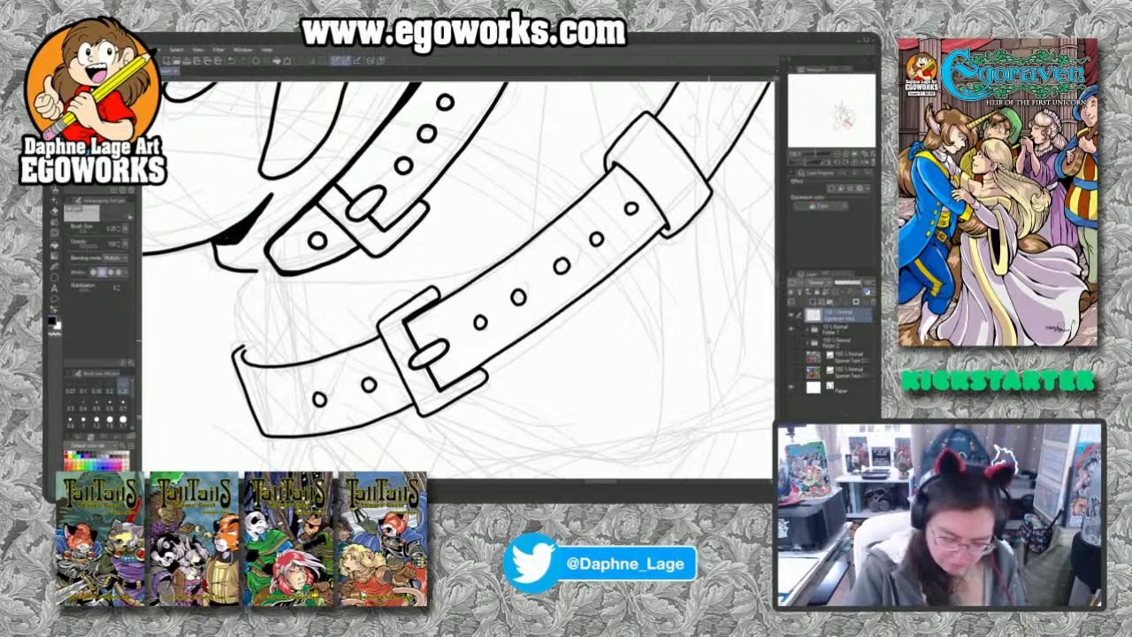
Step: Ink three small round holes on the lower belt between its loop and the forearm fur
{"action": "left_click_drag", "start_coordinate": [729, 236], "coordinate": [602, 435]}
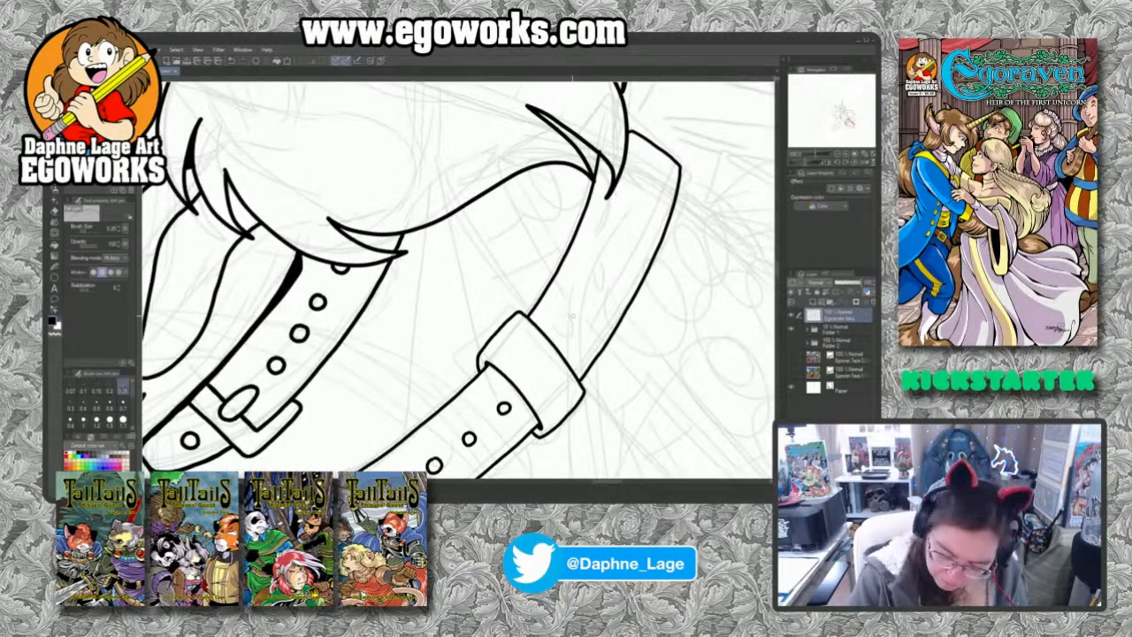
{"action": "mouse_move", "coordinate": [570, 314]}
{"action": "left_mouse_down"}
{"action": "mouse_move", "coordinate": [578, 329]}
{"action": "mouse_move", "coordinate": [576, 314]}
{"action": "left_mouse_up"}
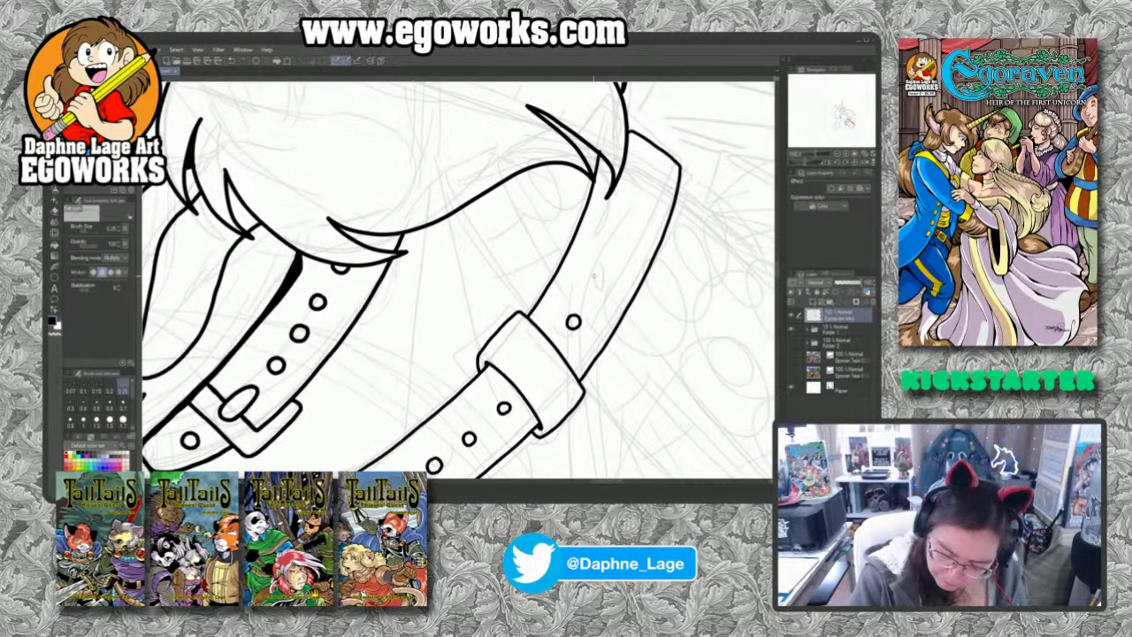
{"action": "mouse_move", "coordinate": [593, 277]}
{"action": "left_mouse_down"}
{"action": "mouse_move", "coordinate": [603, 293]}
{"action": "mouse_move", "coordinate": [597, 277]}
{"action": "mouse_move", "coordinate": [625, 248]}
{"action": "mouse_move", "coordinate": [614, 240]}
{"action": "left_mouse_up"}
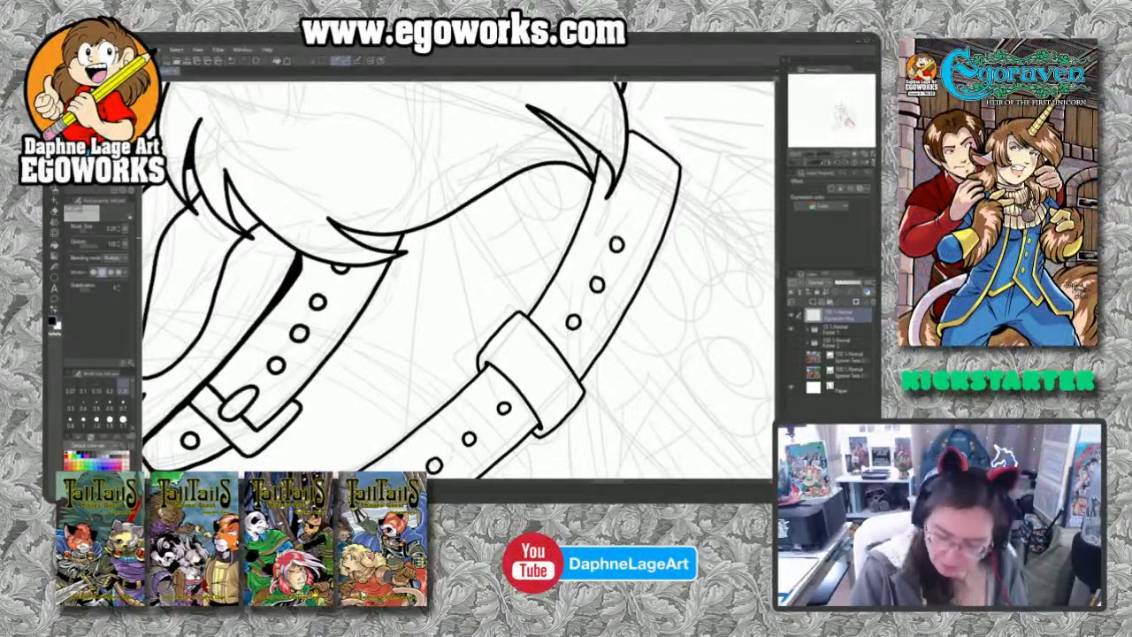
Step: With the page upright again, ink the waist edge between the two belts and the rounded shape beside it
{"action": "key", "text": "ctrl+0"}
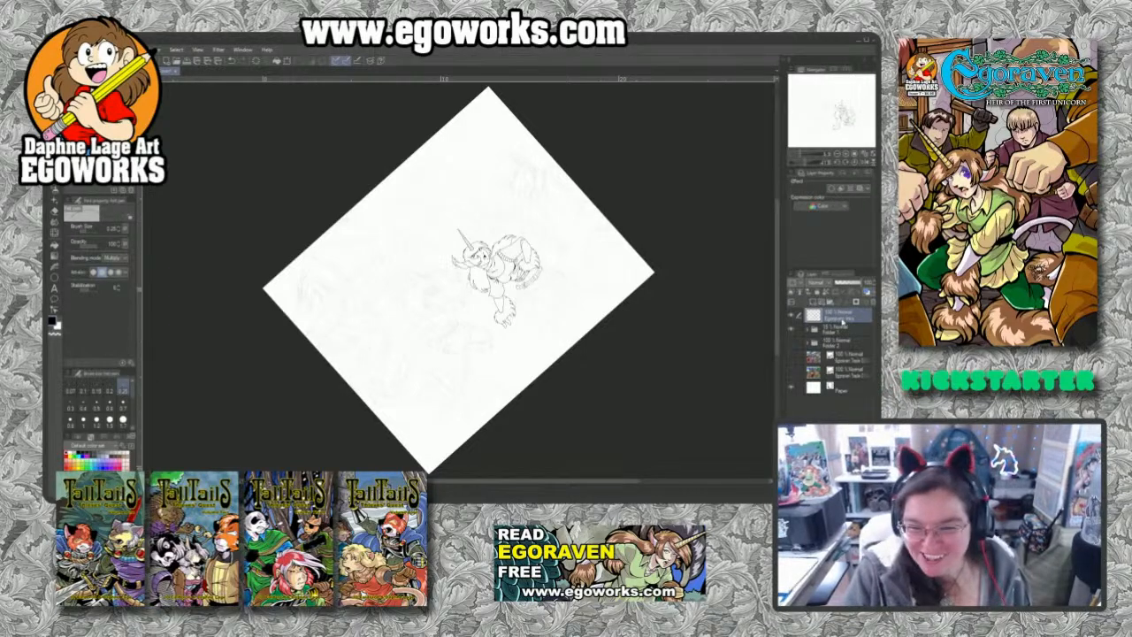
{"action": "left_click", "coordinate": [853, 165]}
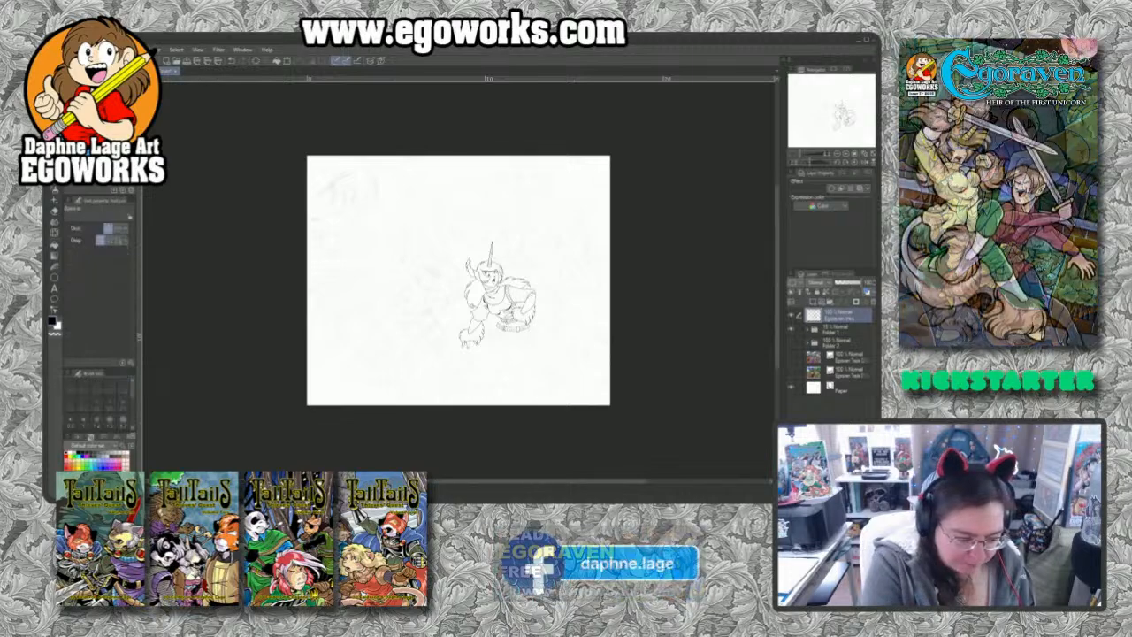
{"action": "left_click", "coordinate": [545, 316]}
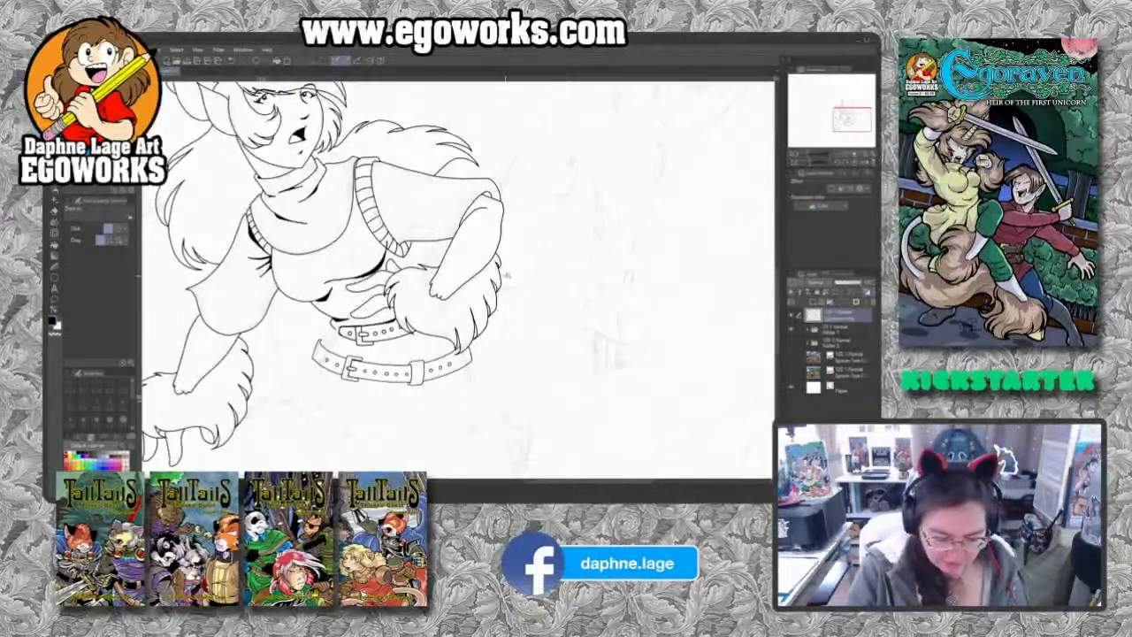
{"action": "left_click_drag", "start_coordinate": [488, 322], "coordinate": [539, 239]}
{"action": "left_click_drag", "start_coordinate": [534, 298], "coordinate": [568, 294]}
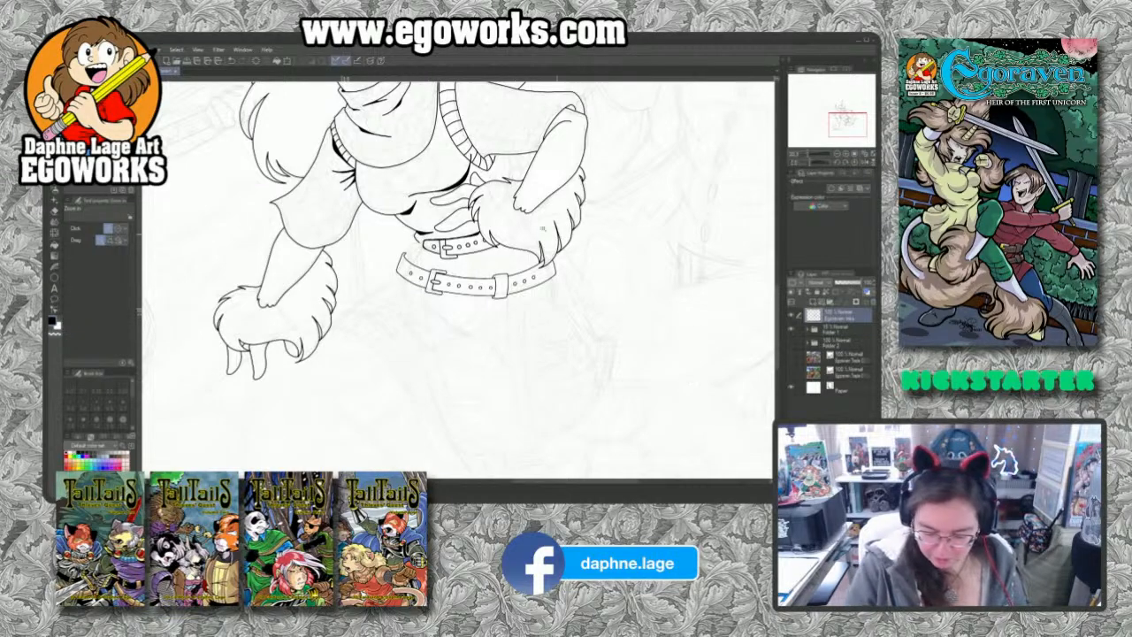
{"action": "key", "text": "ctrl+plus"}
{"action": "left_click_drag", "start_coordinate": [509, 355], "coordinate": [538, 363]}
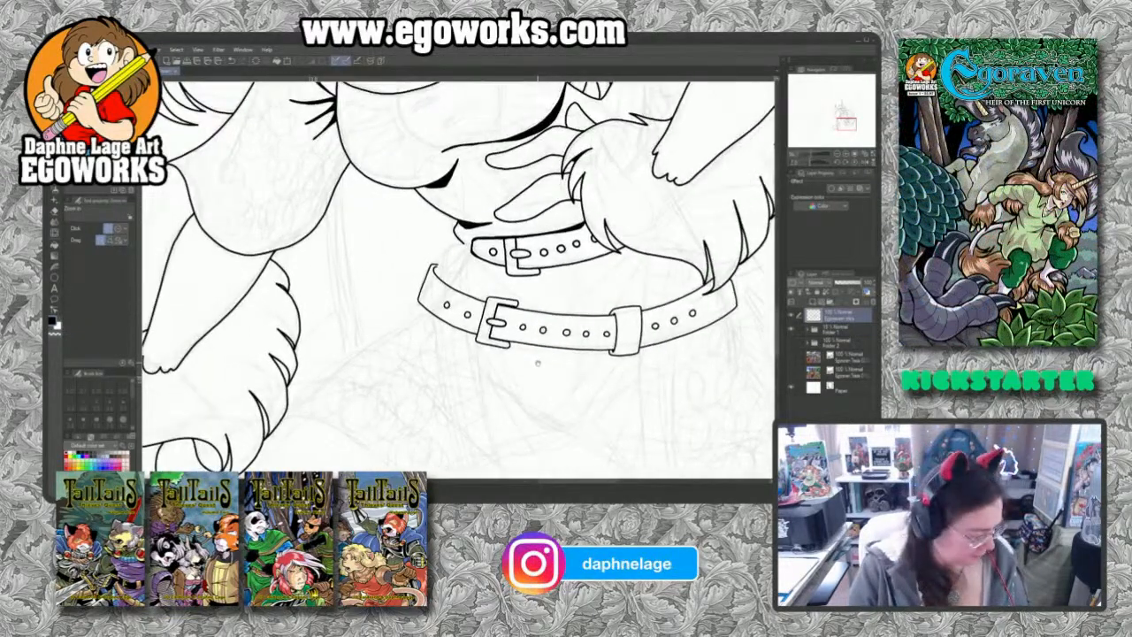
{"action": "key", "text": "p"}
{"action": "key", "text": "p"}
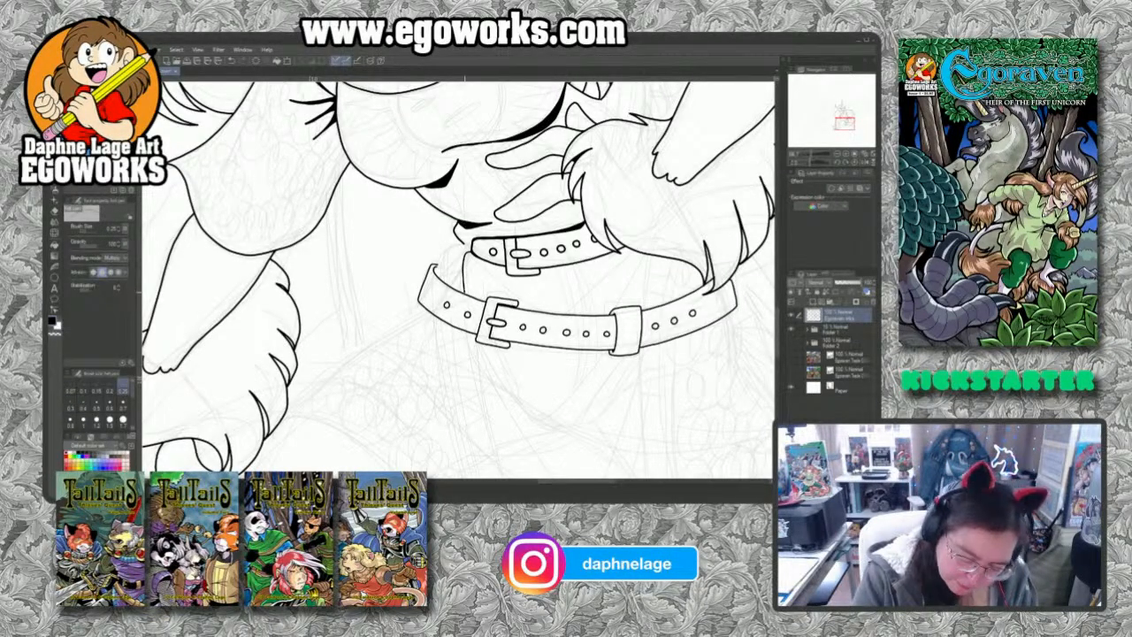
{"action": "scroll", "coordinate": [442, 217], "scroll_direction": "up", "scroll_amount": 1}
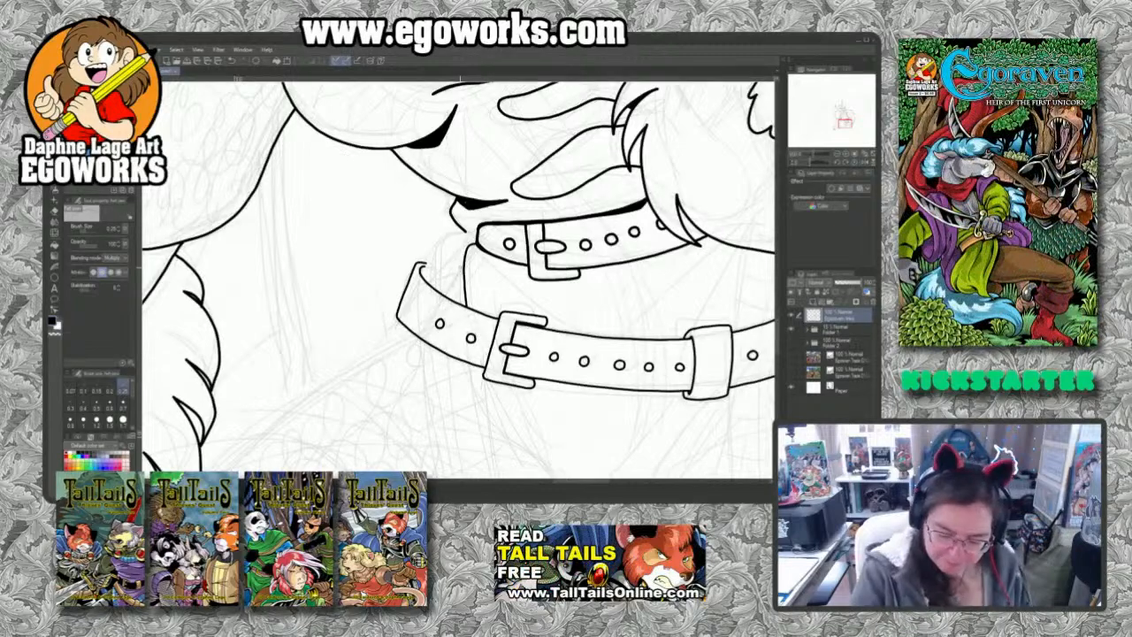
{"action": "mouse_move", "coordinate": [467, 229]}
{"action": "left_mouse_down"}
{"action": "mouse_move", "coordinate": [440, 236]}
{"action": "mouse_move", "coordinate": [428, 285]}
{"action": "left_mouse_up"}
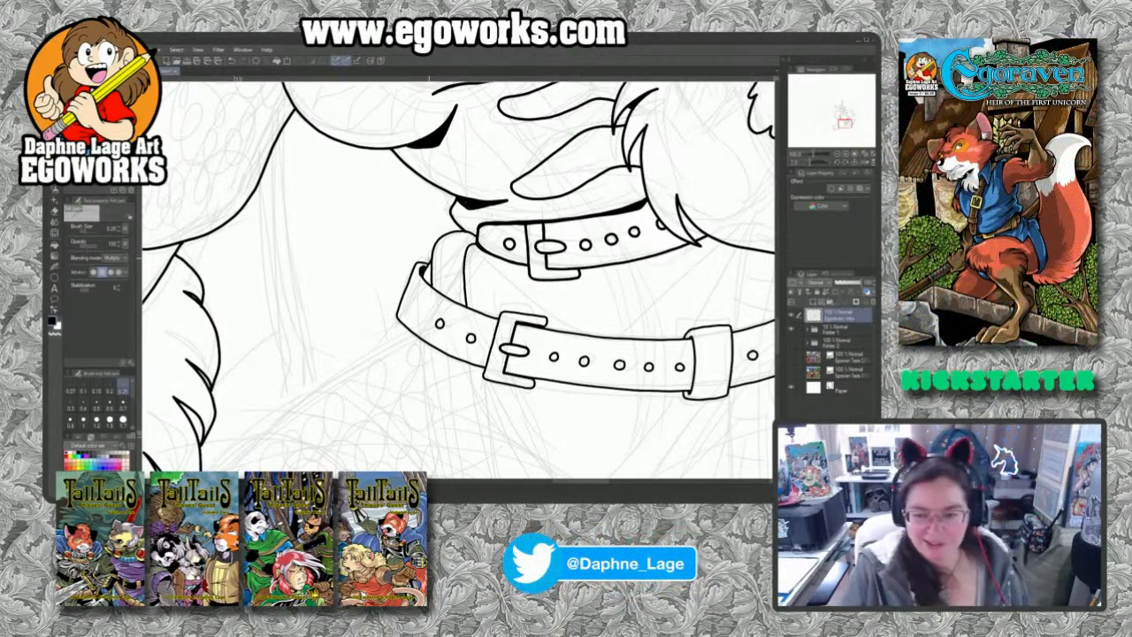
{"action": "mouse_move", "coordinate": [699, 400]}
{"action": "left_mouse_down"}
{"action": "mouse_move", "coordinate": [640, 348]}
{"action": "mouse_move", "coordinate": [638, 284]}
{"action": "left_mouse_up"}
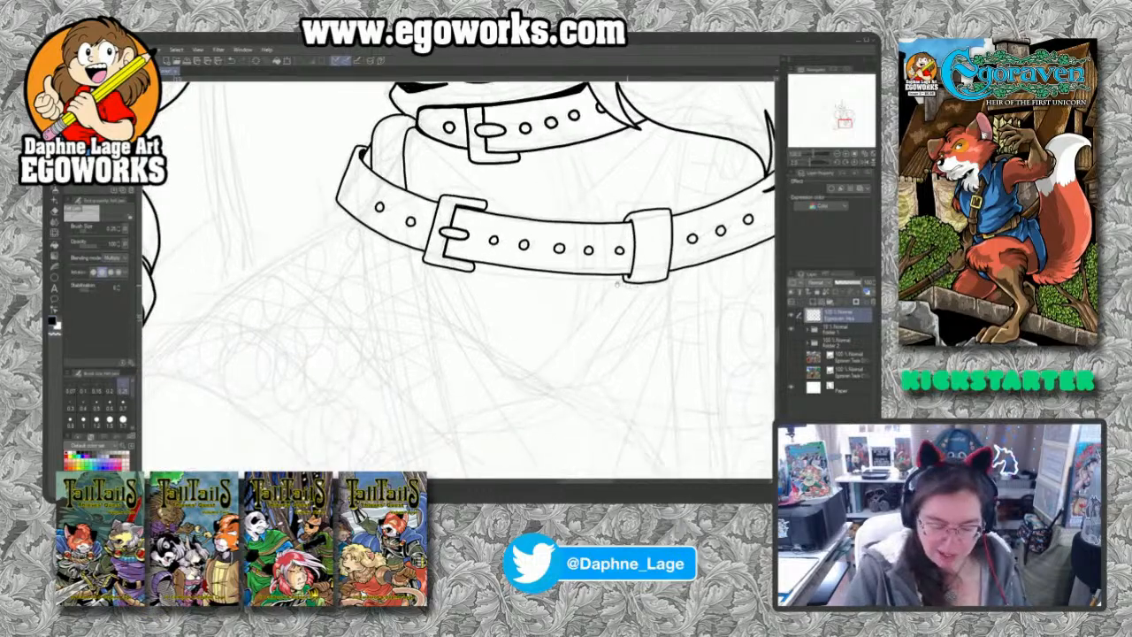
{"action": "left_click_drag", "start_coordinate": [703, 407], "coordinate": [676, 295]}
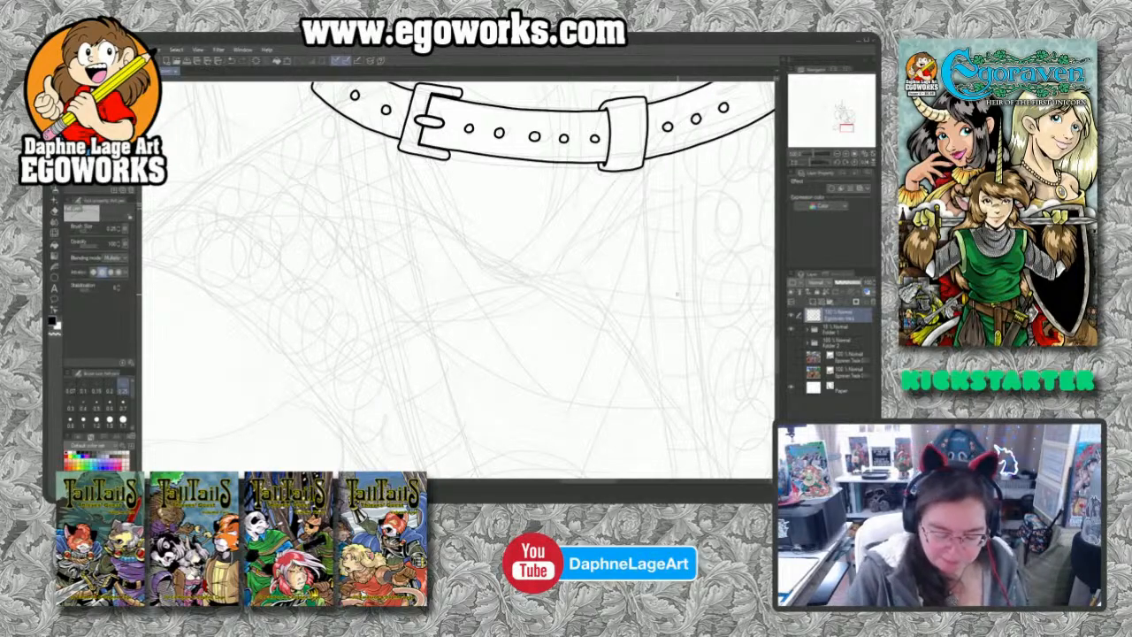
Step: Ink the two roughly parallel border lines of the hanging cloth, running down from the lower belt beside the buckle
{"action": "mouse_move", "coordinate": [556, 345]}
{"action": "left_mouse_down"}
{"action": "mouse_move", "coordinate": [550, 329]}
{"action": "mouse_move", "coordinate": [557, 405]}
{"action": "mouse_move", "coordinate": [573, 422]}
{"action": "mouse_move", "coordinate": [573, 269]}
{"action": "mouse_move", "coordinate": [582, 295]}
{"action": "left_mouse_up"}
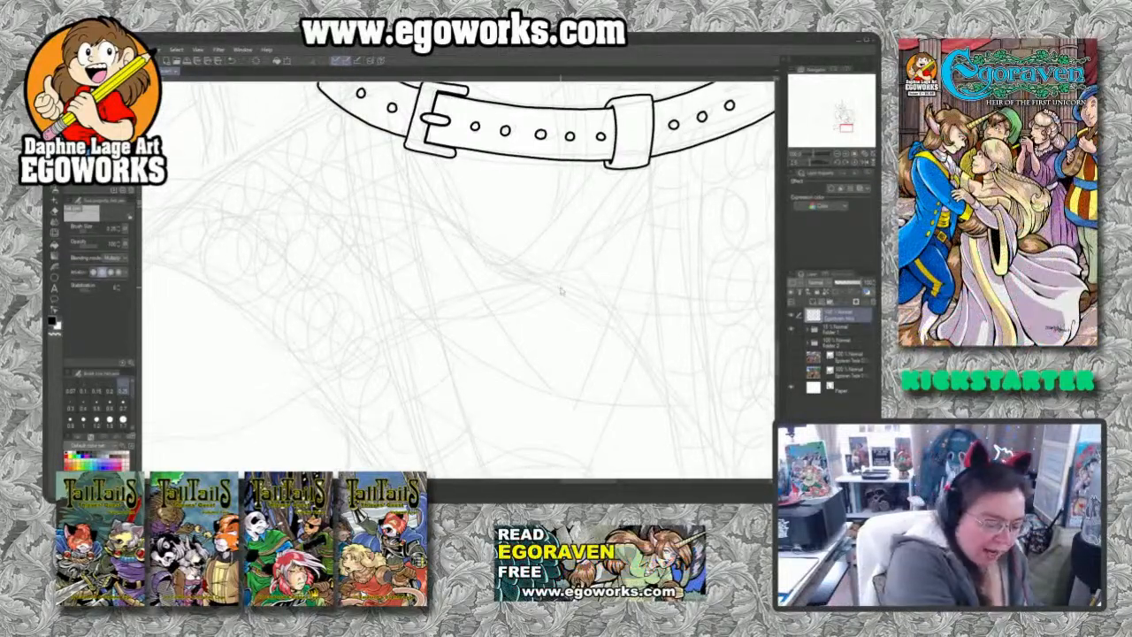
{"action": "scroll", "coordinate": [559, 287], "scroll_direction": "down", "scroll_amount": 2}
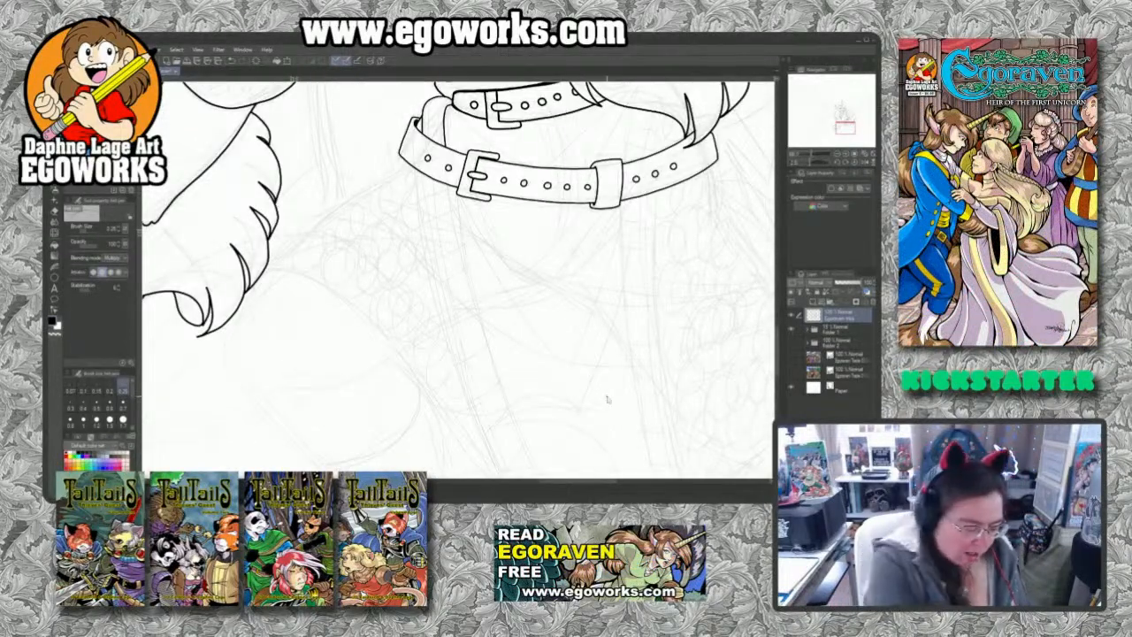
{"action": "scroll", "coordinate": [608, 400], "scroll_direction": "down", "scroll_amount": 2}
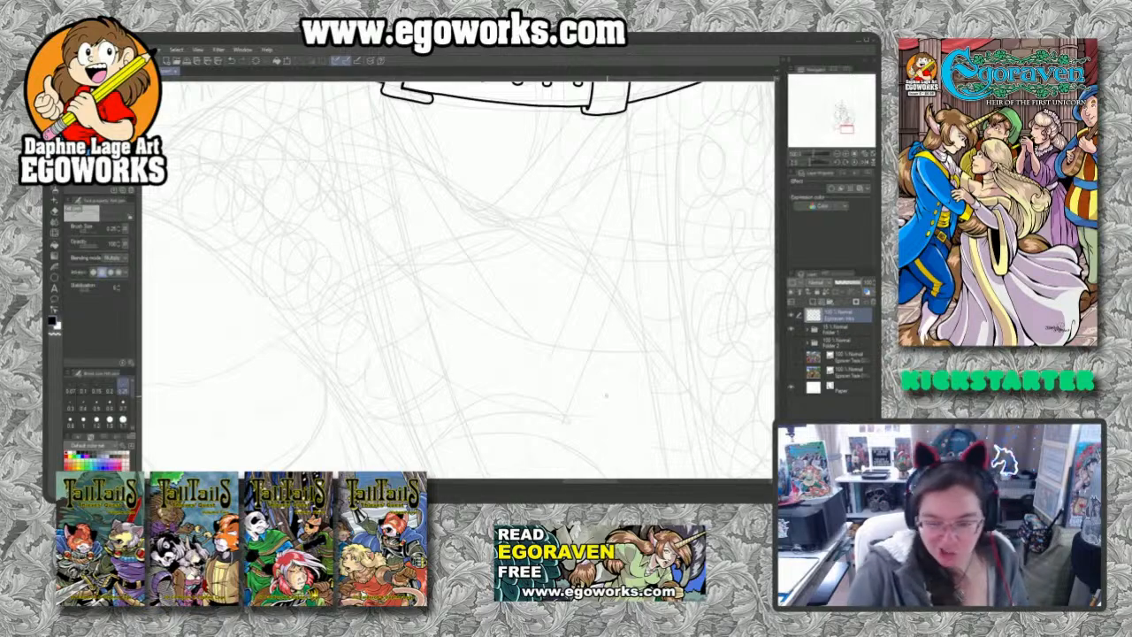
{"action": "scroll", "coordinate": [575, 272], "scroll_direction": "up", "scroll_amount": 1}
{"action": "left_click_drag", "start_coordinate": [553, 237], "coordinate": [541, 323]}
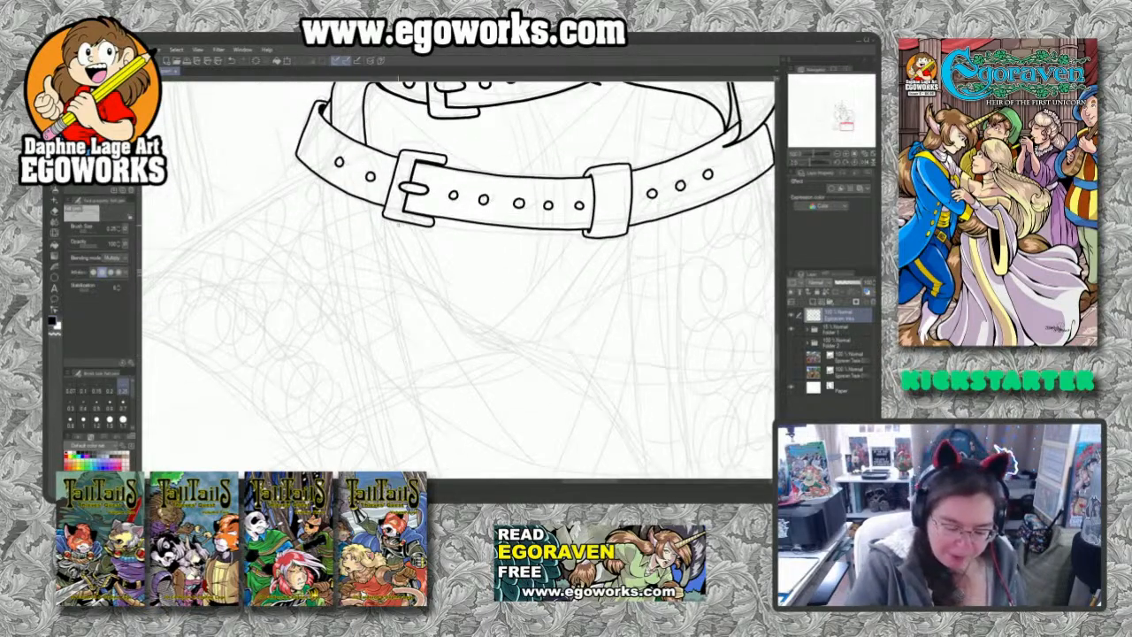
{"action": "left_click_drag", "start_coordinate": [375, 221], "coordinate": [426, 450]}
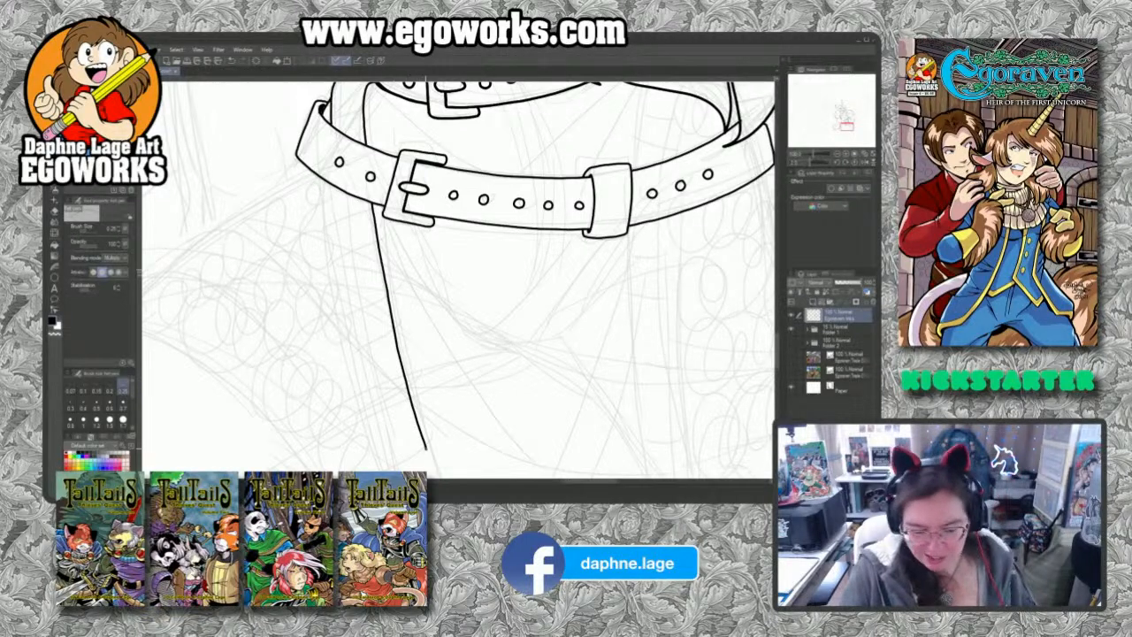
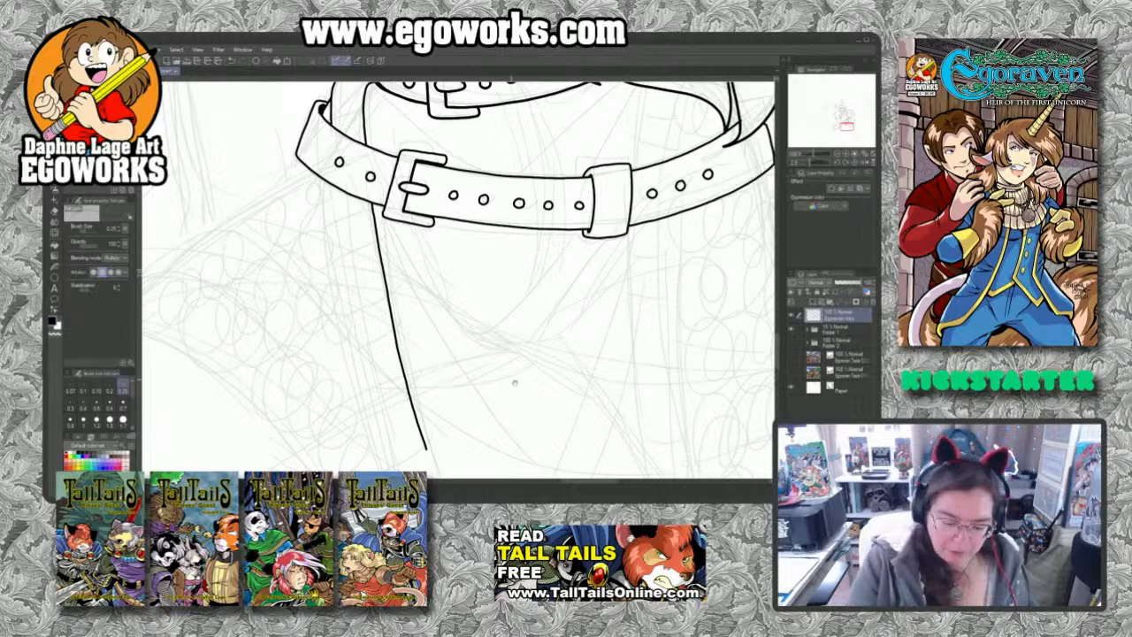
{"action": "scroll", "coordinate": [455, 276], "scroll_direction": "down", "scroll_amount": 2}
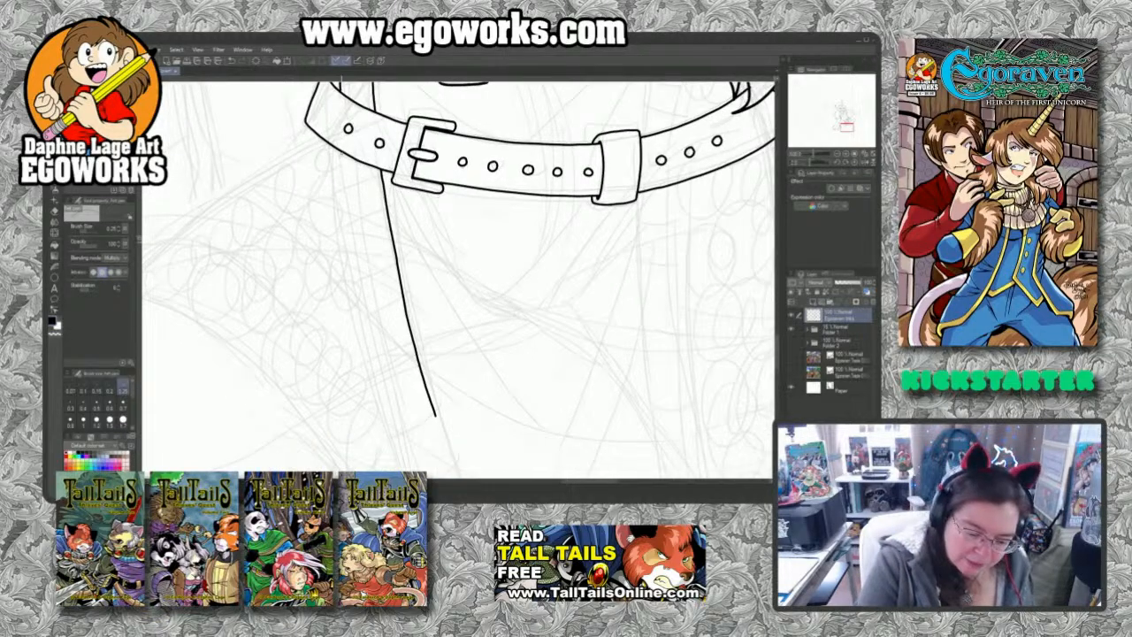
{"action": "left_click_drag", "start_coordinate": [341, 149], "coordinate": [410, 470]}
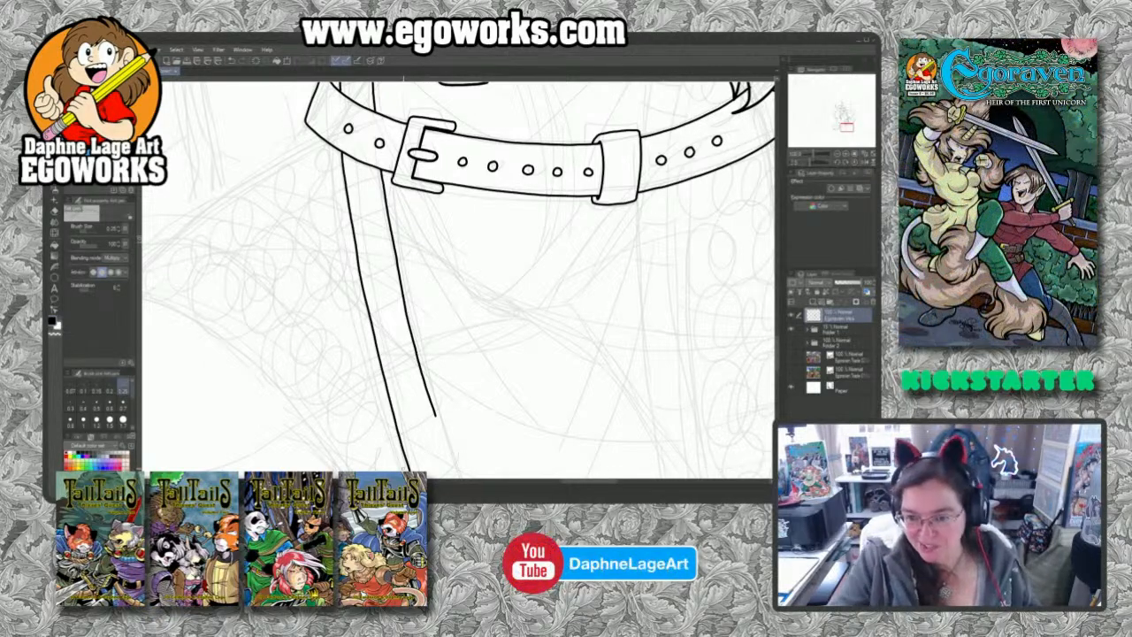
Step: Extend both border lines of the hanging cloth down toward its bottom hem
{"action": "left_click_drag", "start_coordinate": [614, 413], "coordinate": [583, 223]}
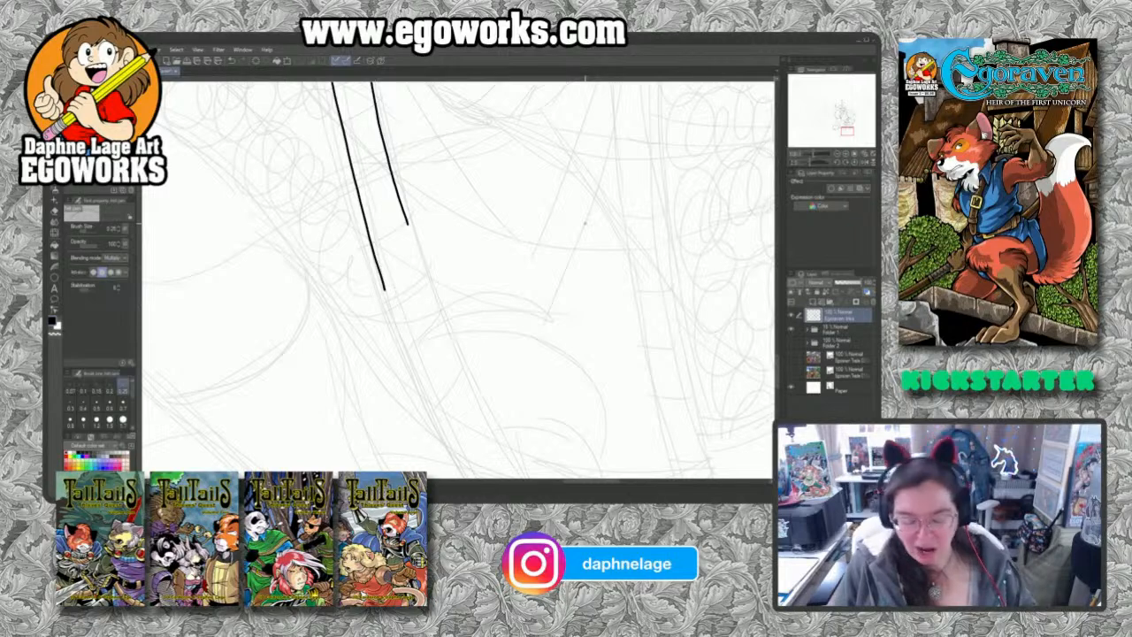
{"action": "left_click_drag", "start_coordinate": [554, 381], "coordinate": [523, 274]}
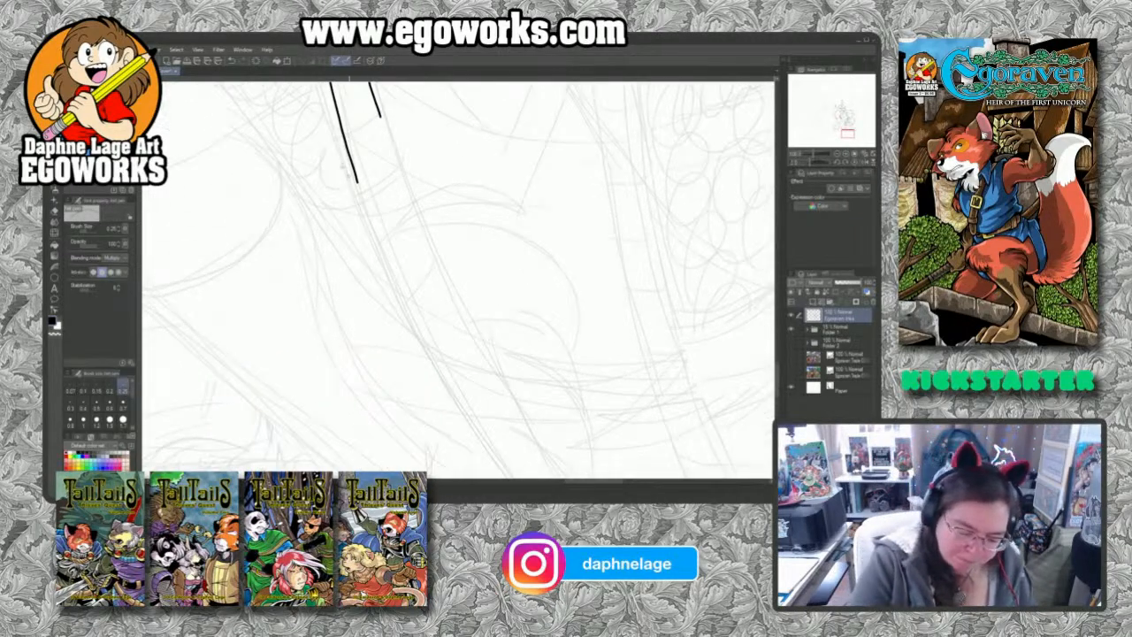
{"action": "mouse_move", "coordinate": [356, 183]}
{"action": "left_mouse_down"}
{"action": "mouse_move", "coordinate": [413, 321]}
{"action": "mouse_move", "coordinate": [486, 449]}
{"action": "left_mouse_up"}
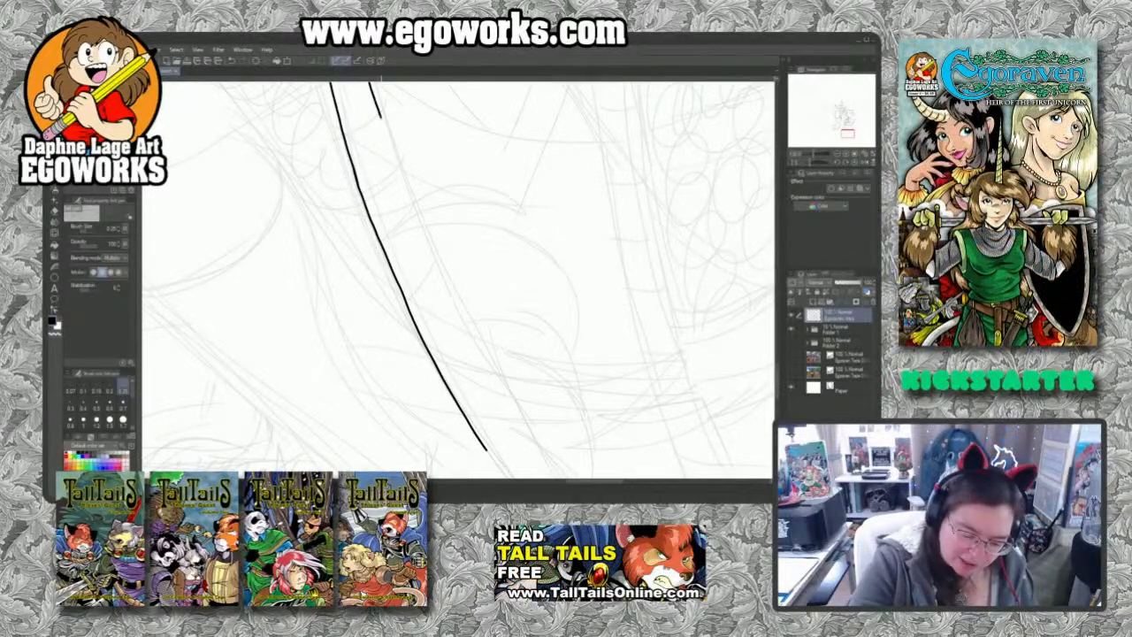
{"action": "mouse_move", "coordinate": [380, 116]}
{"action": "left_mouse_down"}
{"action": "mouse_move", "coordinate": [457, 303]}
{"action": "mouse_move", "coordinate": [548, 464]}
{"action": "mouse_move", "coordinate": [524, 431]}
{"action": "mouse_move", "coordinate": [456, 213]}
{"action": "mouse_move", "coordinate": [407, 214]}
{"action": "mouse_move", "coordinate": [451, 271]}
{"action": "left_mouse_up"}
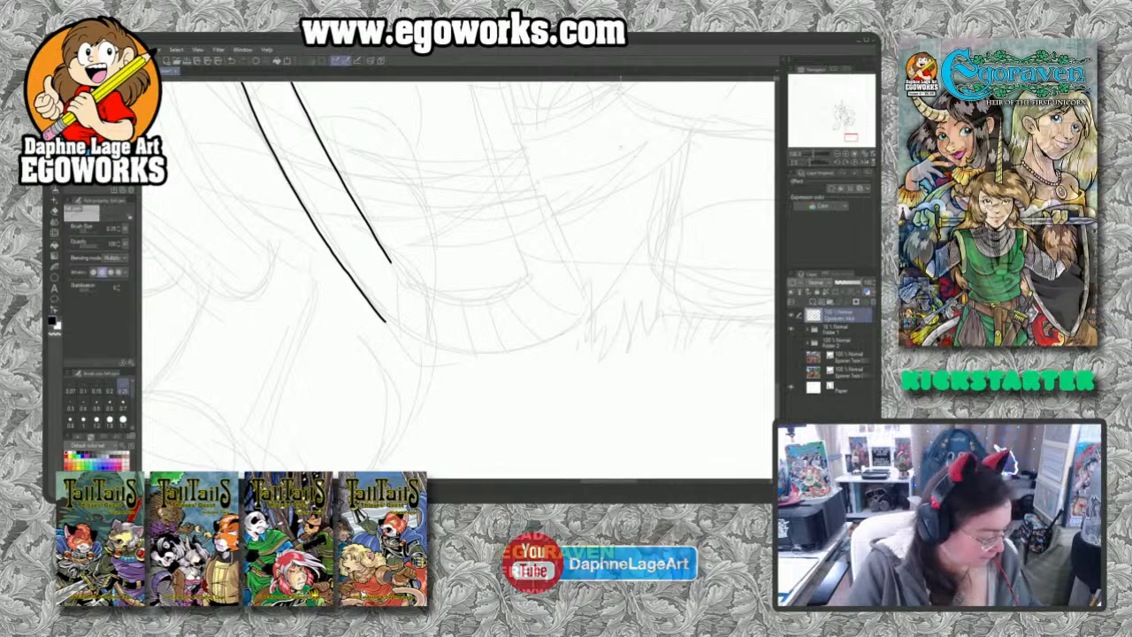
Step: With the page rotated, ink the curved inner and outer hem lines around the bottom of the hanging cloth
{"action": "key", "text": "r"}
{"action": "mouse_move", "coordinate": [603, 168]}
{"action": "left_mouse_down"}
{"action": "mouse_move", "coordinate": [571, 444]}
{"action": "mouse_move", "coordinate": [531, 451]}
{"action": "left_mouse_up"}
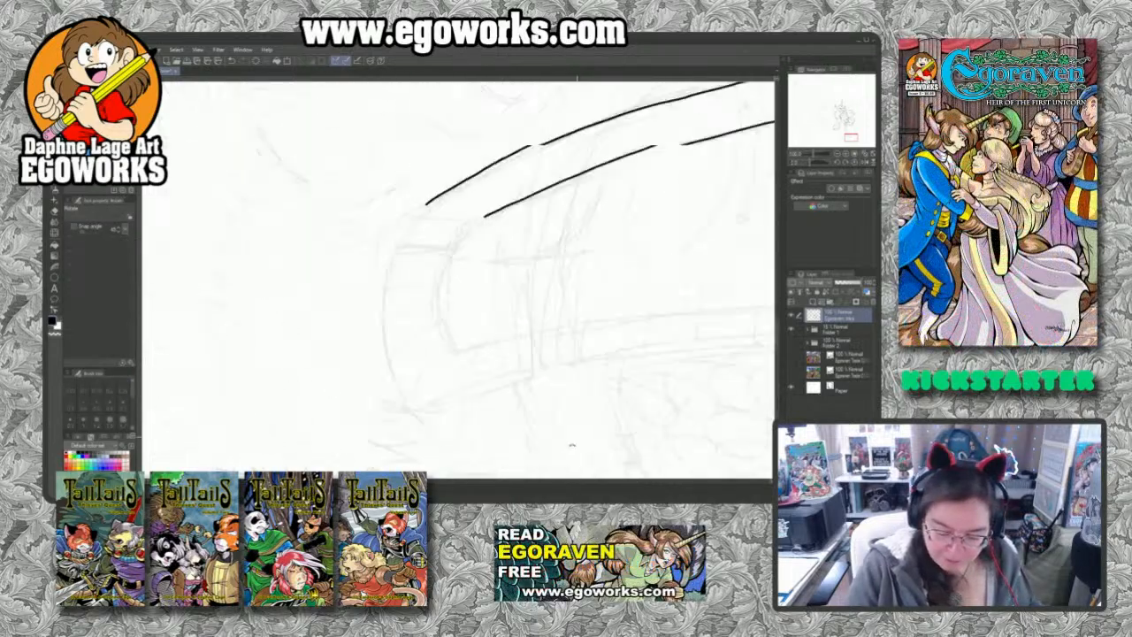
{"action": "key", "text": "p"}
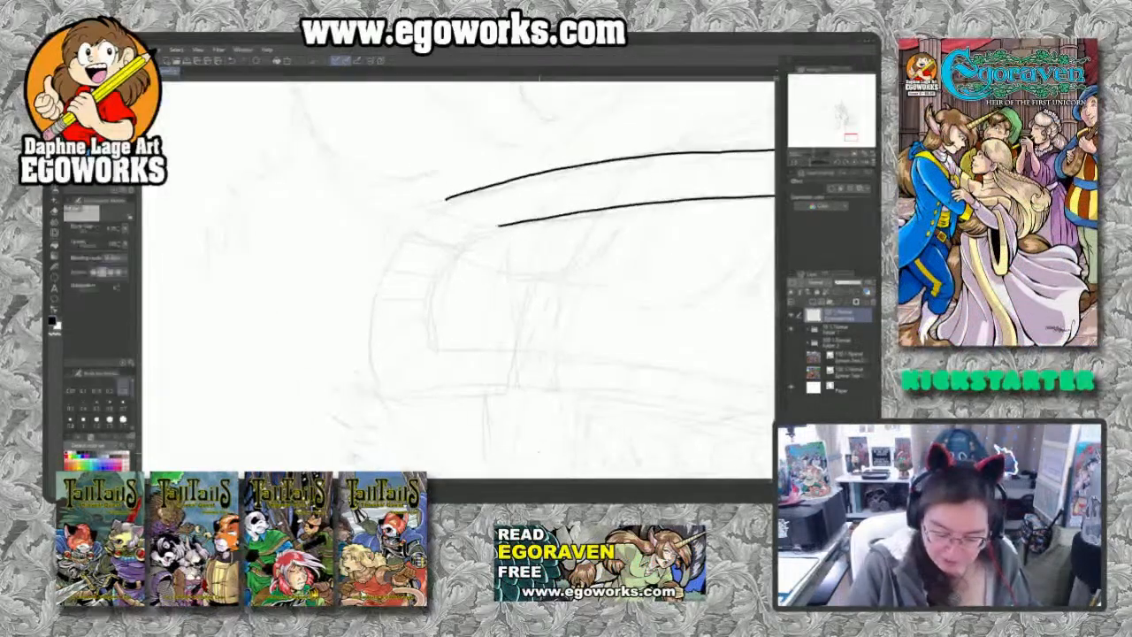
{"action": "left_click_drag", "start_coordinate": [495, 226], "coordinate": [471, 232]}
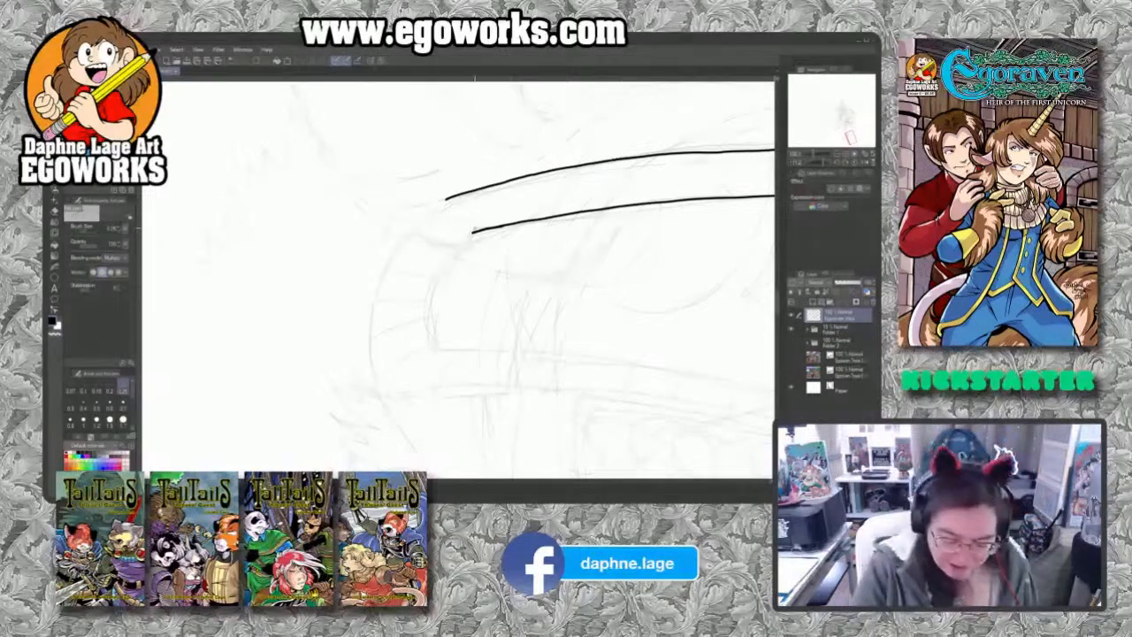
{"action": "mouse_move", "coordinate": [472, 232]}
{"action": "left_mouse_down"}
{"action": "mouse_move", "coordinate": [434, 304]}
{"action": "mouse_move", "coordinate": [437, 349]}
{"action": "left_mouse_up"}
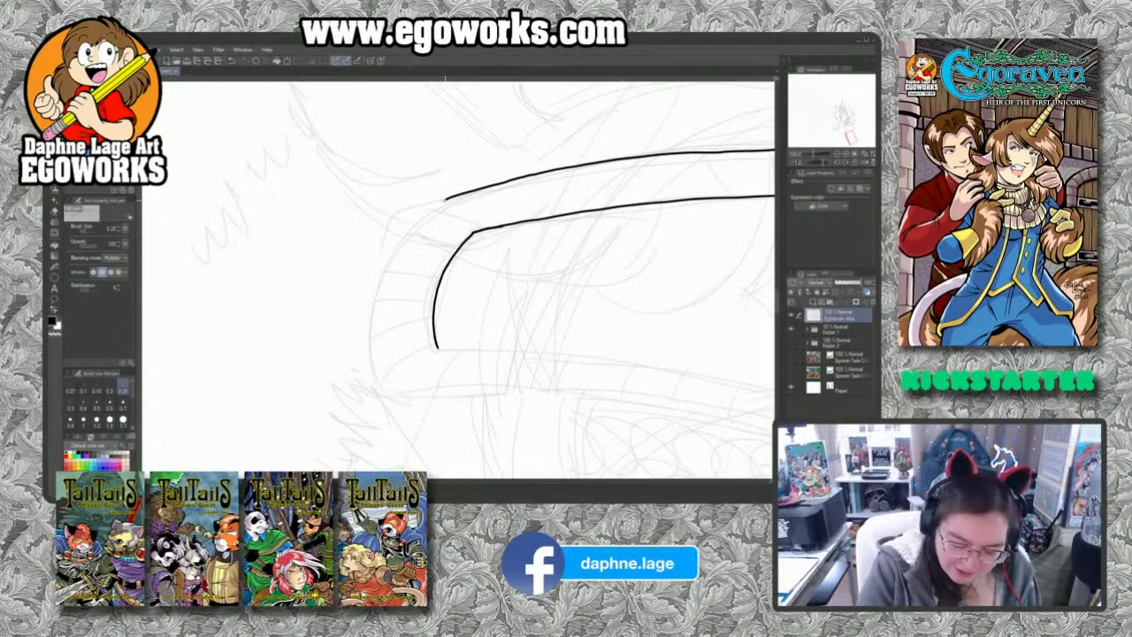
{"action": "mouse_move", "coordinate": [444, 200]}
{"action": "left_mouse_down"}
{"action": "mouse_move", "coordinate": [393, 250]}
{"action": "mouse_move", "coordinate": [374, 315]}
{"action": "mouse_move", "coordinate": [372, 362]}
{"action": "mouse_move", "coordinate": [395, 400]}
{"action": "left_mouse_up"}
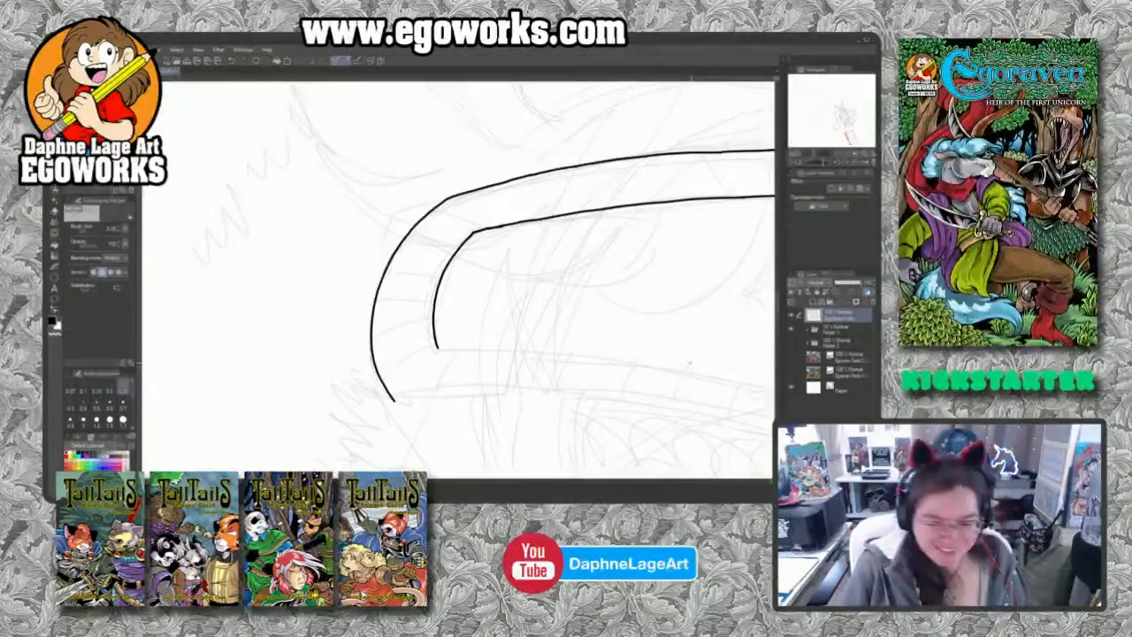
Step: With the page rotated back, ink the short vertical line between the two belts, just above the lower belt's loop
{"action": "key", "text": "r"}
{"action": "left_click_drag", "start_coordinate": [690, 362], "coordinate": [442, 155]}
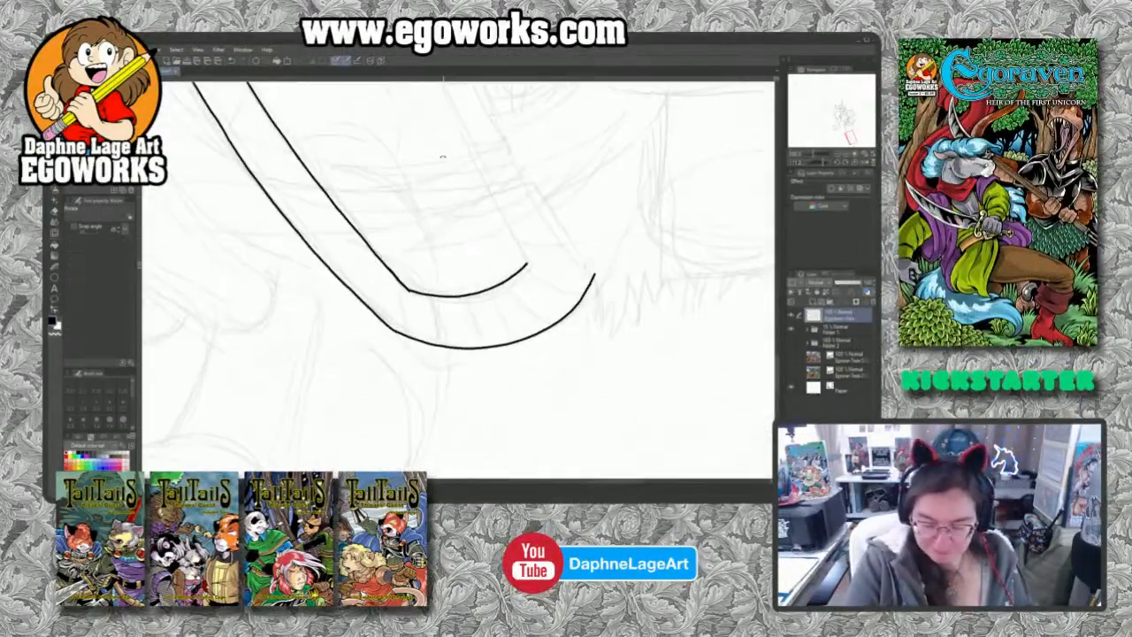
{"action": "key", "text": "p"}
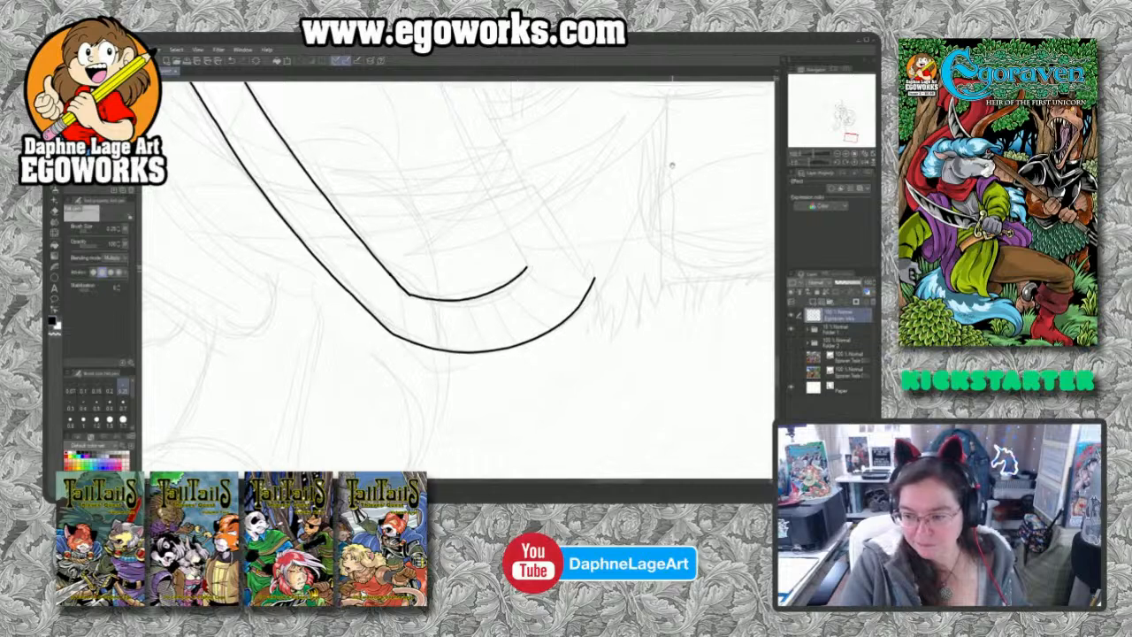
{"action": "left_click_drag", "start_coordinate": [672, 165], "coordinate": [673, 299]}
{"action": "left_click_drag", "start_coordinate": [652, 223], "coordinate": [664, 379]}
{"action": "left_click_drag", "start_coordinate": [669, 258], "coordinate": [686, 449]}
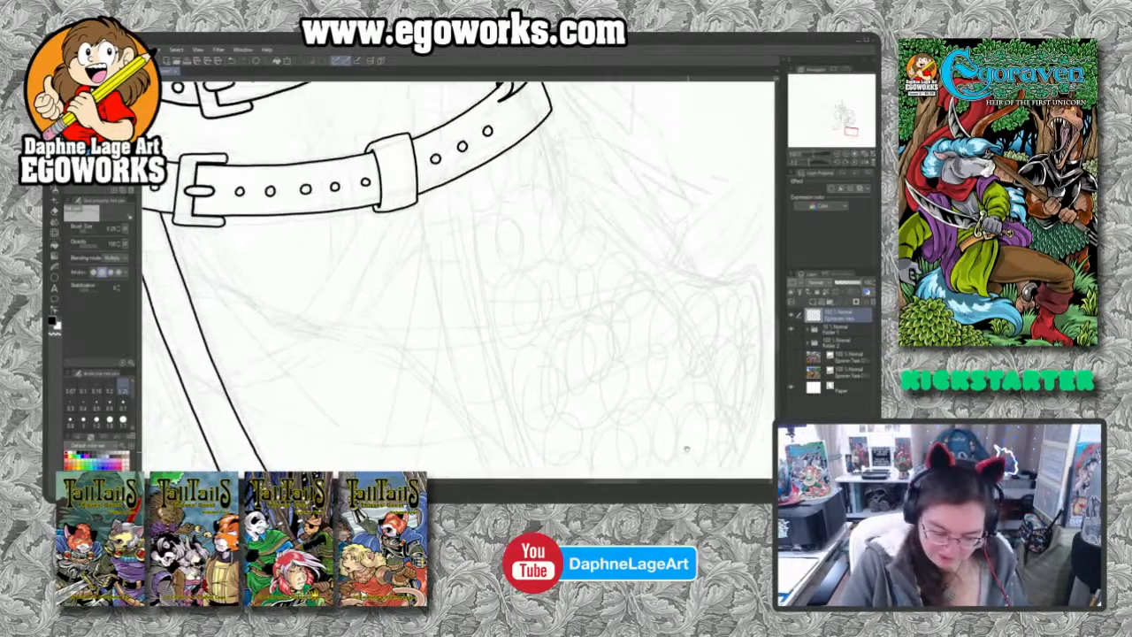
{"action": "left_click_drag", "start_coordinate": [681, 291], "coordinate": [688, 329]}
{"action": "left_click_drag", "start_coordinate": [654, 221], "coordinate": [679, 309]}
{"action": "left_click_drag", "start_coordinate": [645, 265], "coordinate": [653, 311]}
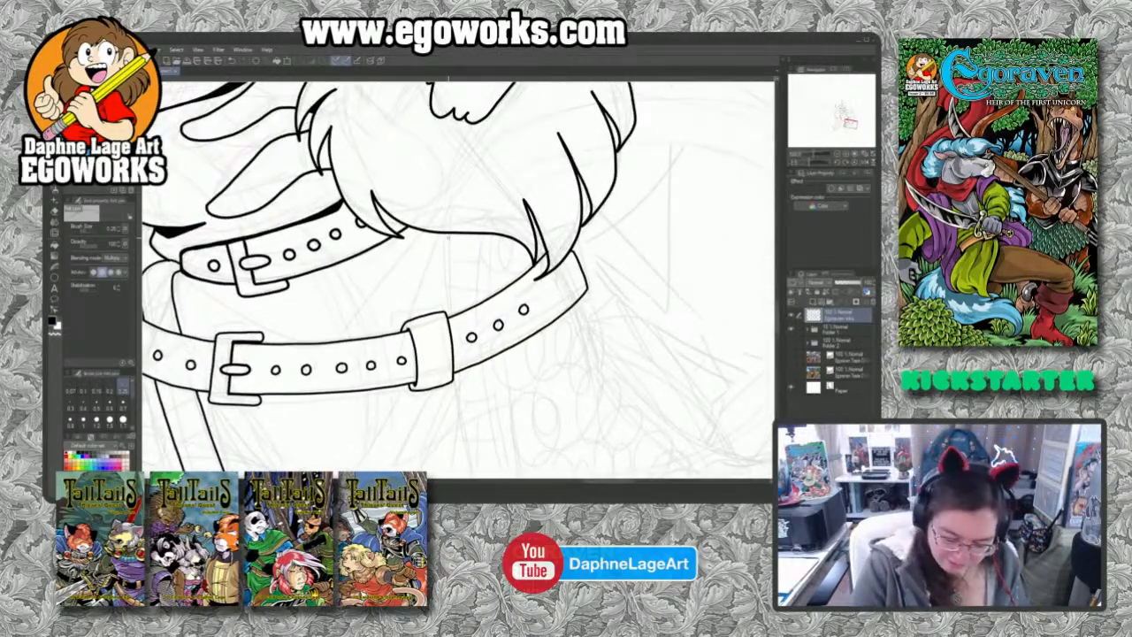
{"action": "left_click_drag", "start_coordinate": [447, 240], "coordinate": [449, 318]}
{"action": "left_click_drag", "start_coordinate": [489, 235], "coordinate": [490, 290]}
Step: Ink the opposite outer edge of the hanging cloth from below the lower belt's loop down to the hem
{"action": "scroll", "coordinate": [457, 277], "scroll_direction": "down", "scroll_amount": 5}
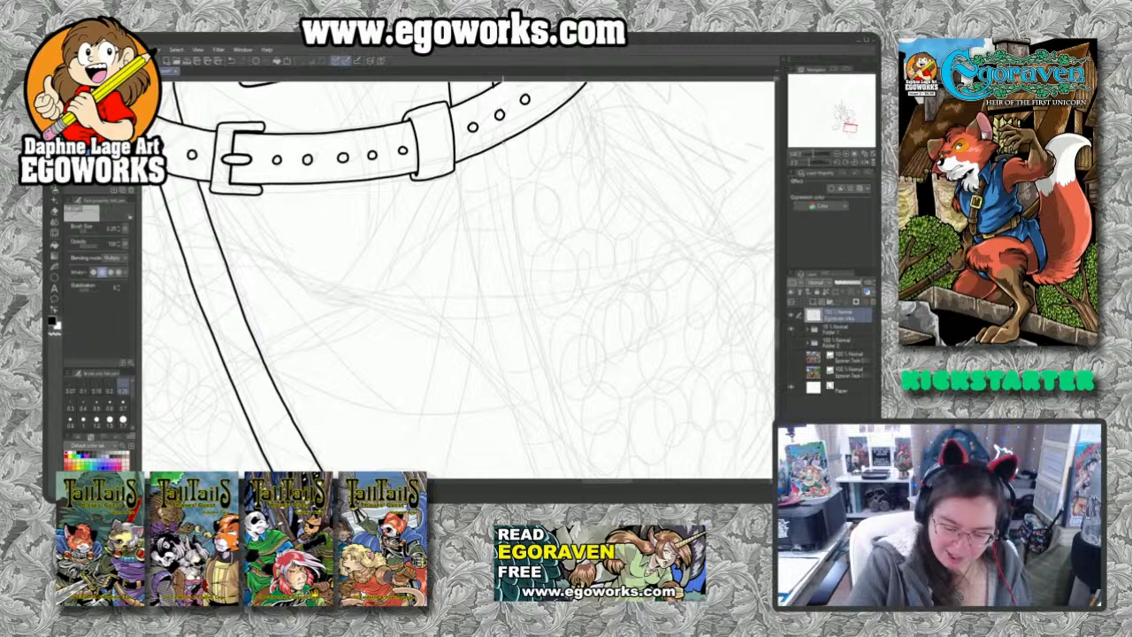
{"action": "mouse_move", "coordinate": [502, 142]}
{"action": "left_mouse_down"}
{"action": "mouse_move", "coordinate": [522, 288]}
{"action": "mouse_move", "coordinate": [561, 446]}
{"action": "left_mouse_up"}
{"action": "scroll", "coordinate": [521, 180], "scroll_direction": "down", "scroll_amount": 4}
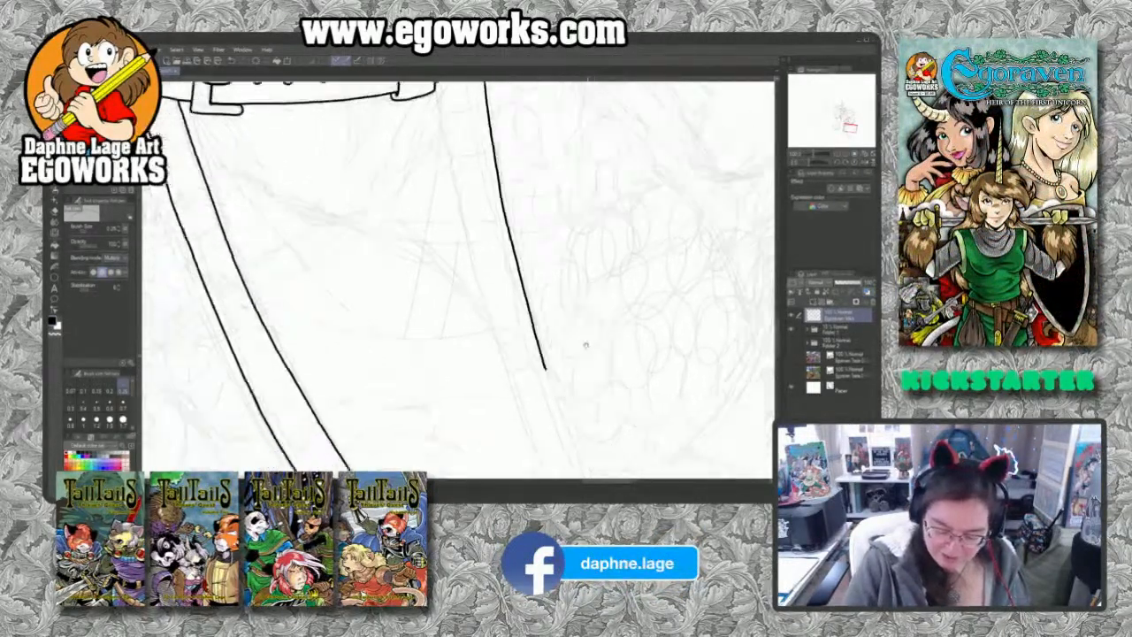
{"action": "left_click_drag", "start_coordinate": [502, 189], "coordinate": [590, 410]}
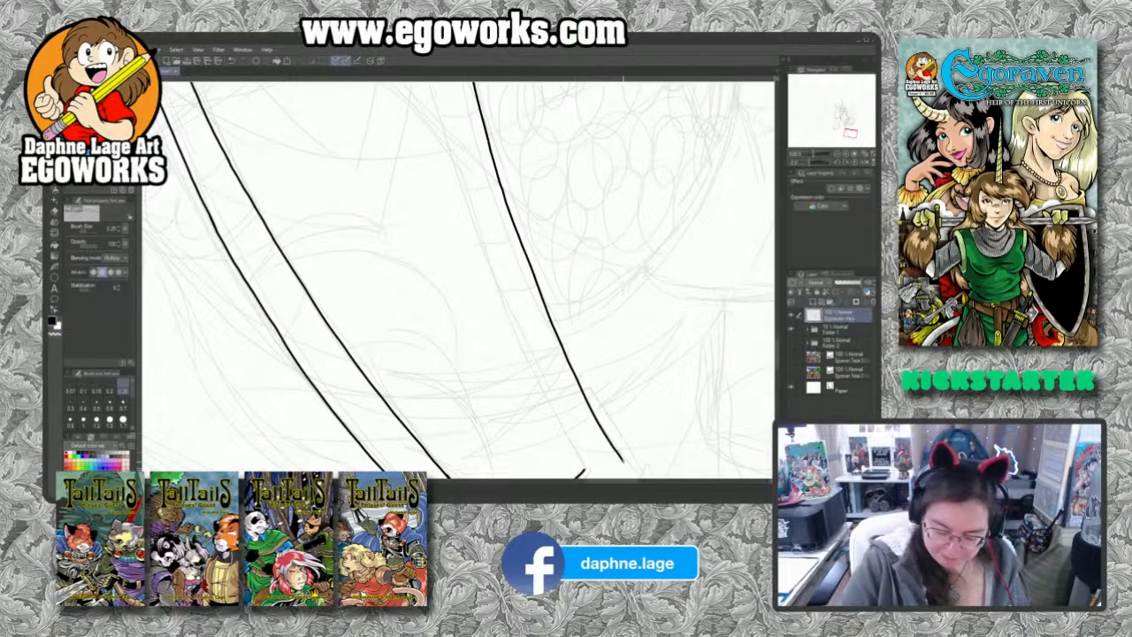
{"action": "scroll", "coordinate": [645, 424], "scroll_direction": "down", "scroll_amount": 5}
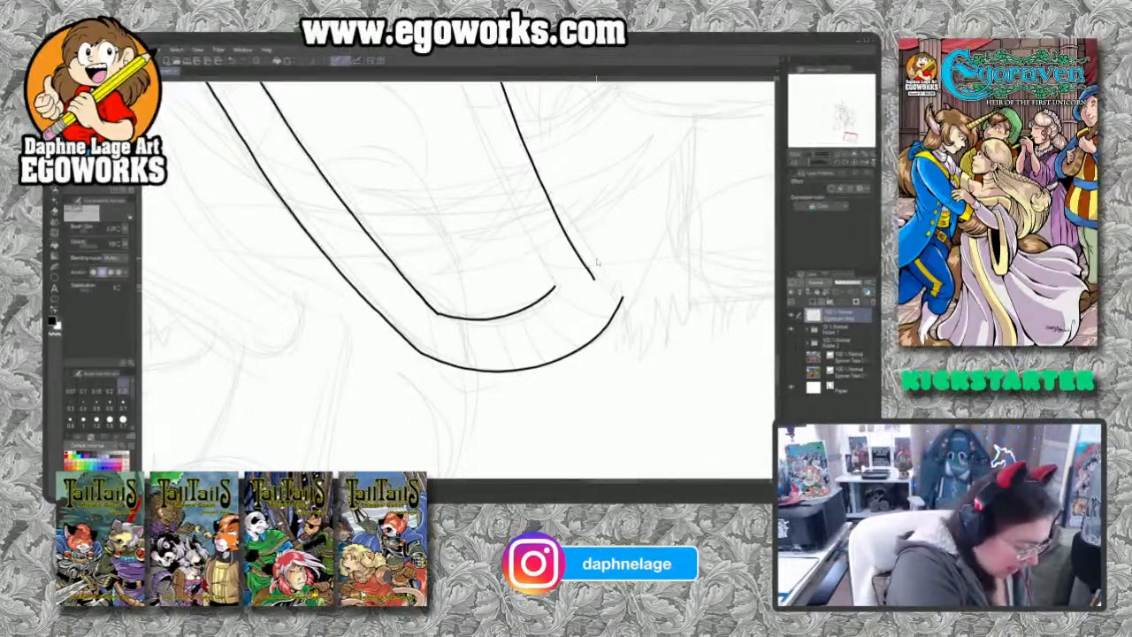
Step: View the whole page upright and compare the inks with the two coloured cover illustrations, with the pencil sketch hidden and shown again
{"action": "key", "text": "ctrl+0"}
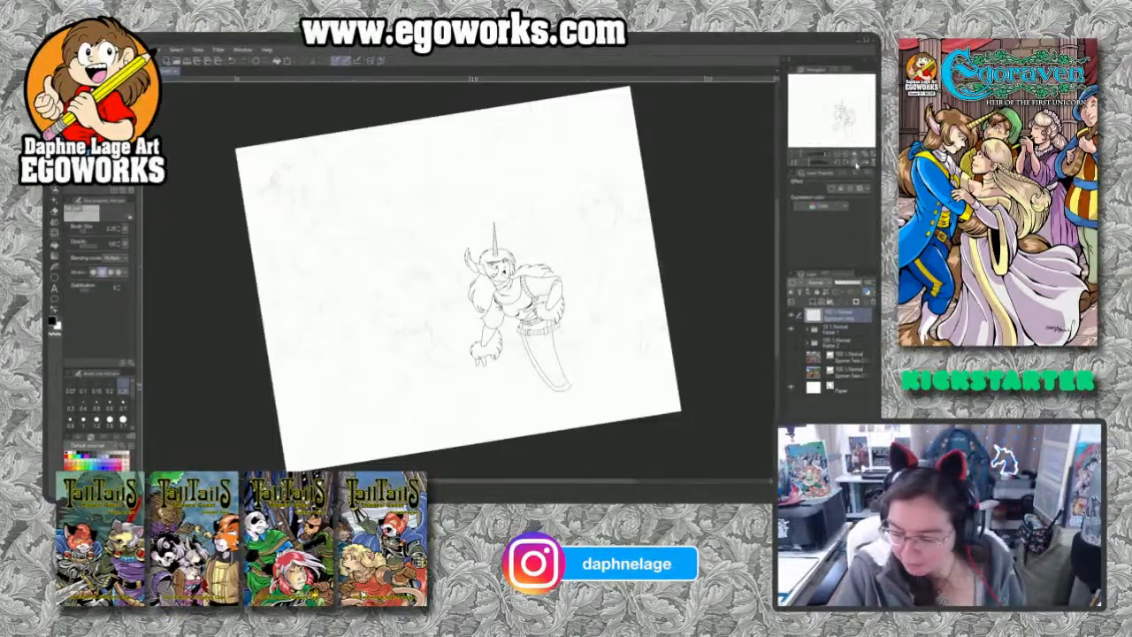
{"action": "left_click", "coordinate": [856, 163]}
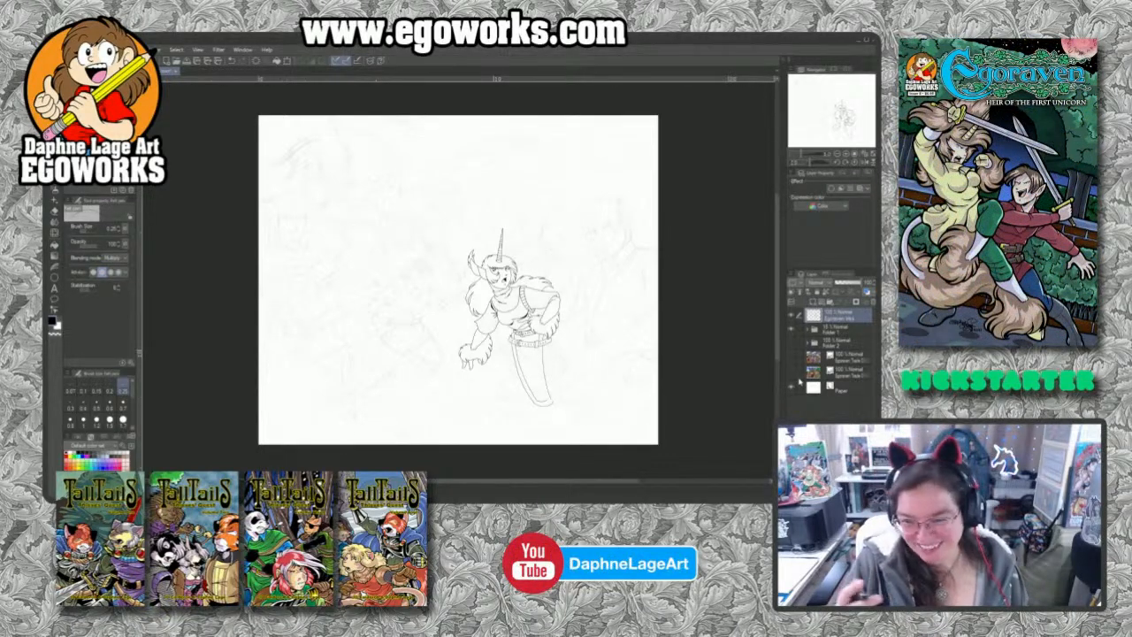
{"action": "key", "text": "ctrl+space"}
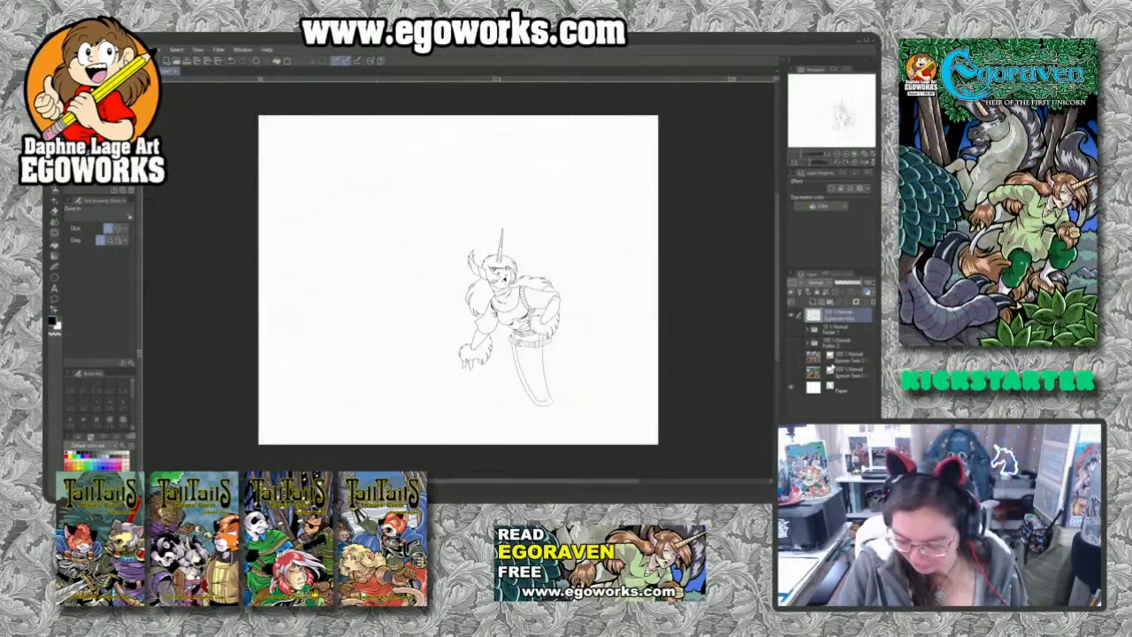
{"action": "left_click", "coordinate": [793, 373]}
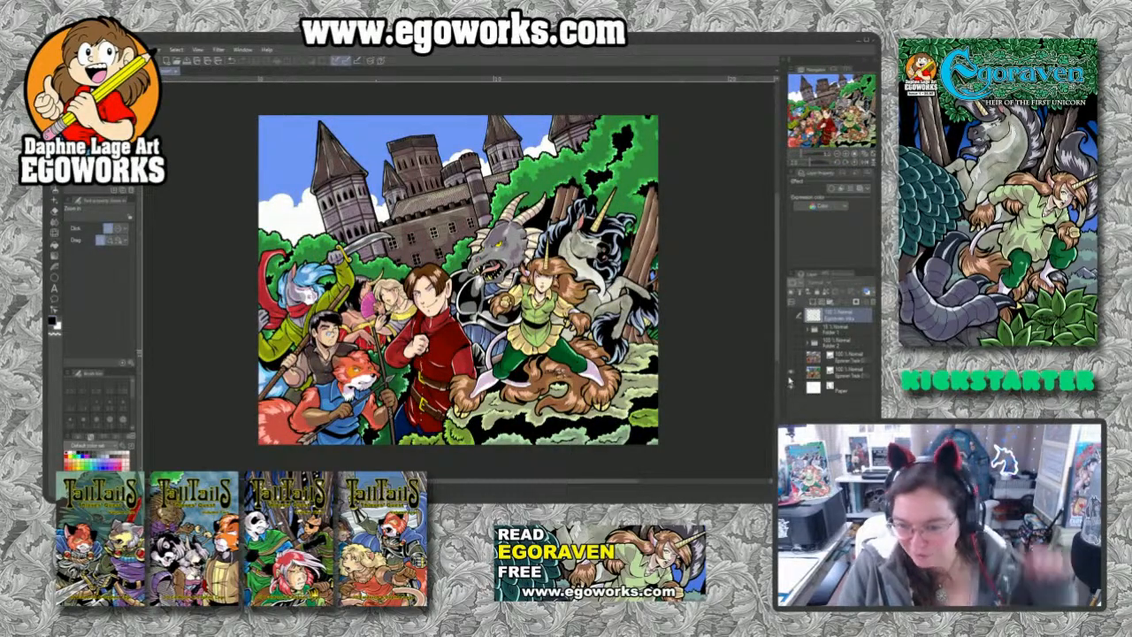
{"action": "left_click", "coordinate": [794, 355]}
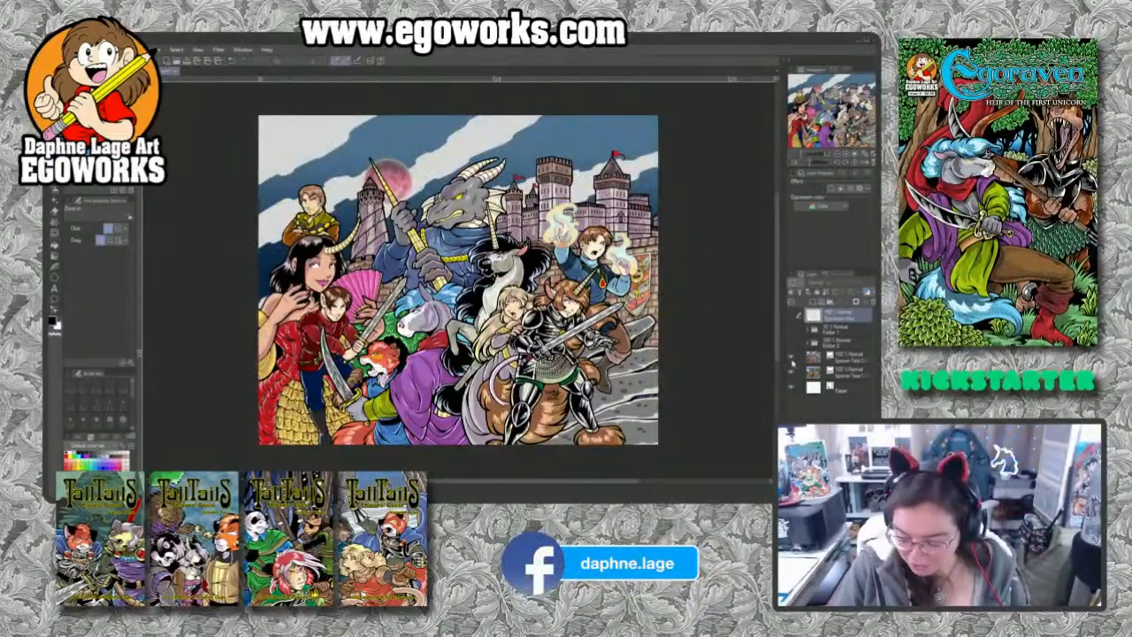
{"action": "left_click", "coordinate": [792, 360]}
{"action": "left_click", "coordinate": [796, 347]}
{"action": "left_click", "coordinate": [795, 316]}
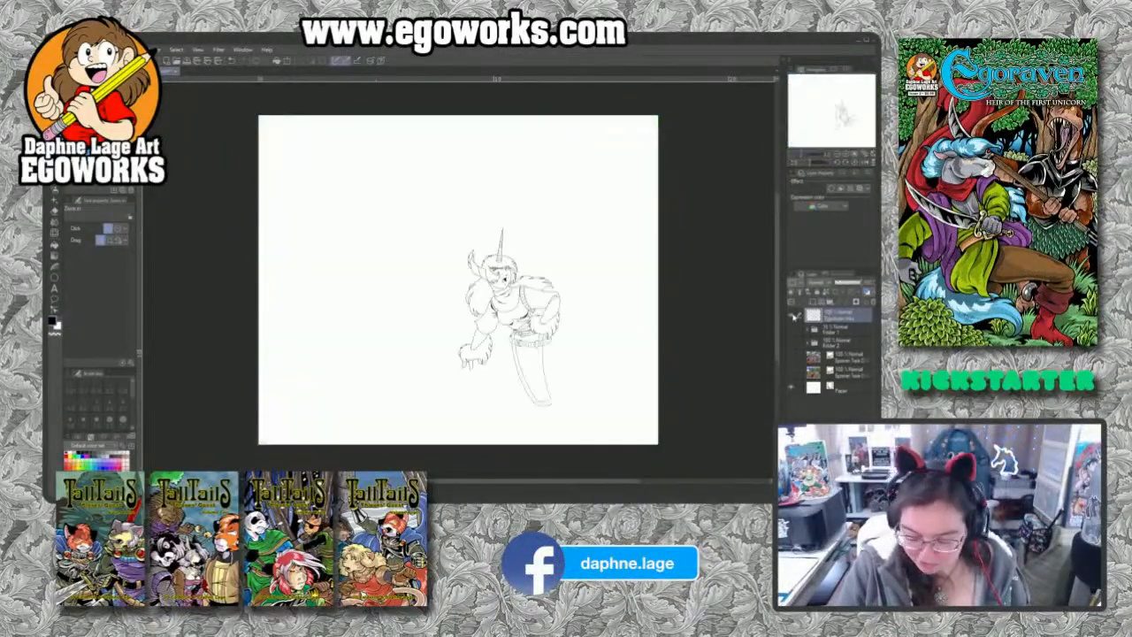
{"action": "left_click", "coordinate": [792, 328]}
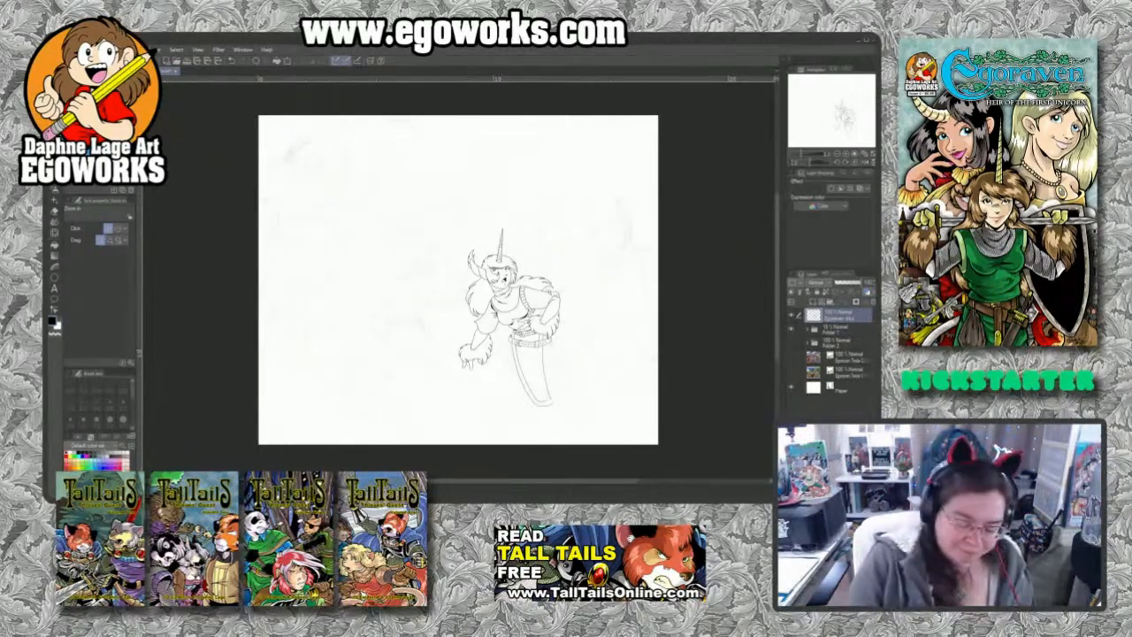
Step: Trim the outer hem line's end and ink the short corner stroke joining it to the hanging cloth's outer edge
{"action": "scroll", "coordinate": [546, 346], "scroll_direction": "up", "scroll_amount": 2}
{"action": "scroll", "coordinate": [549, 352], "scroll_direction": "up", "scroll_amount": 5}
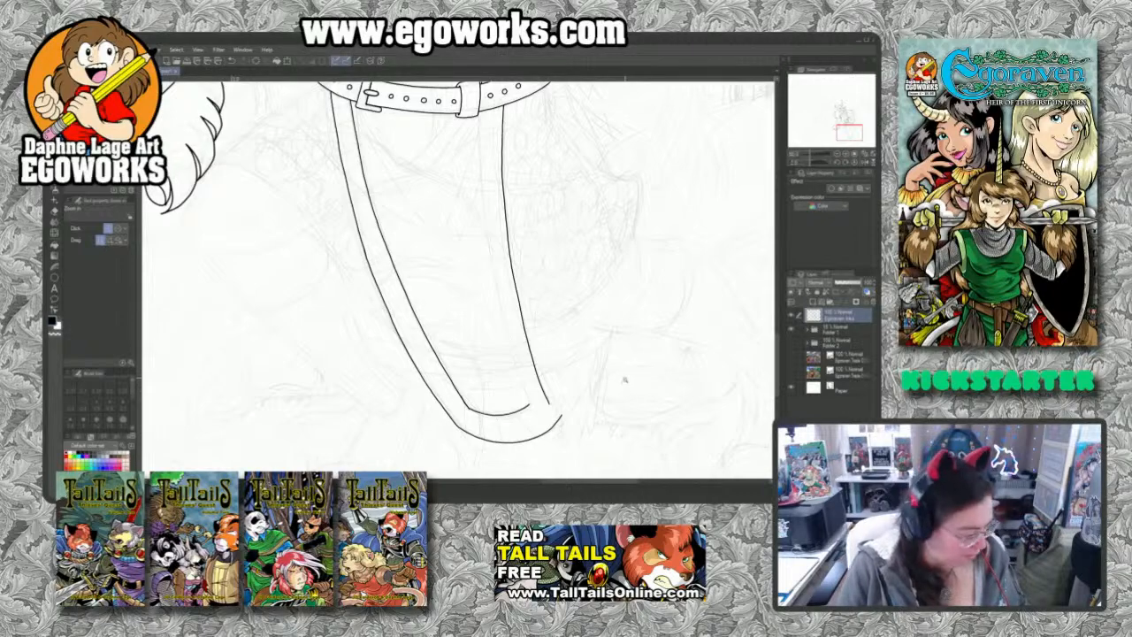
{"action": "key", "text": "r"}
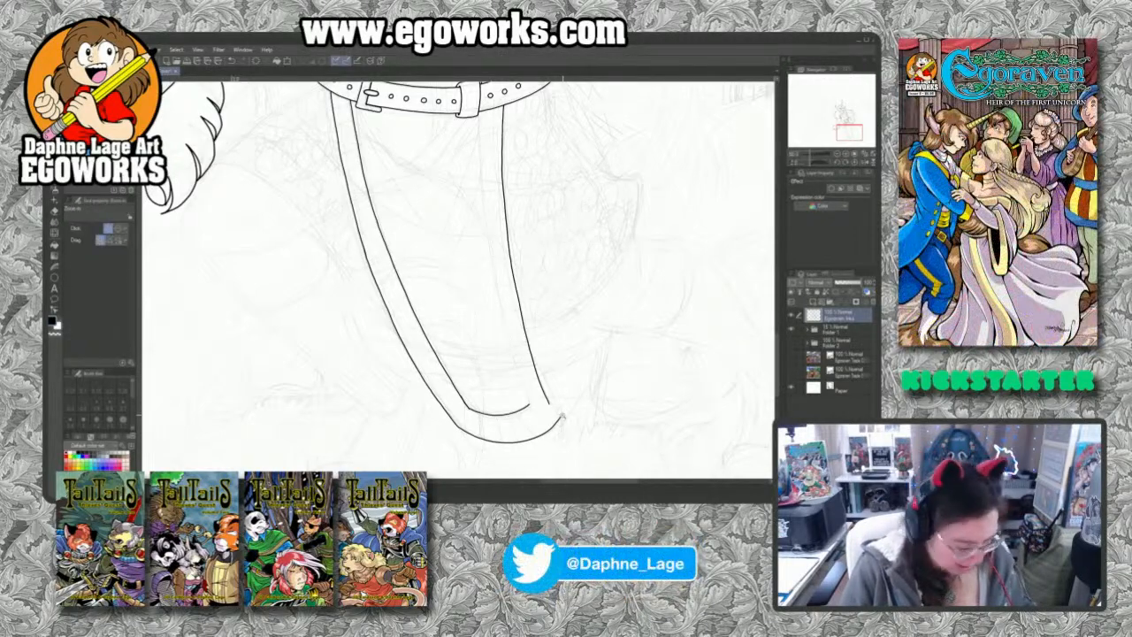
{"action": "key", "text": "p"}
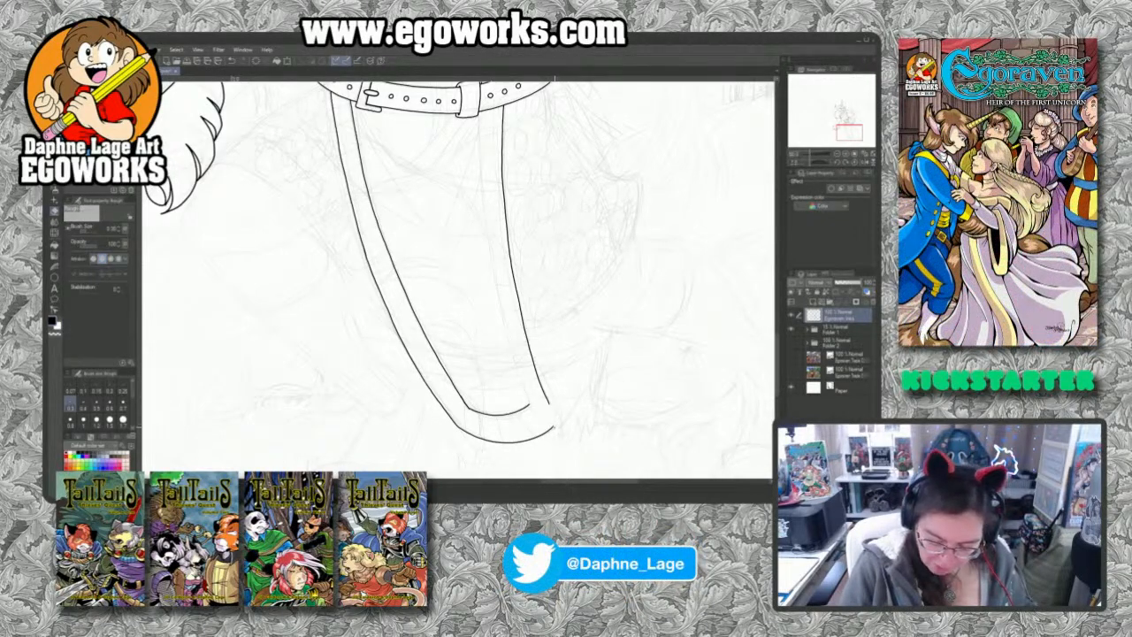
{"action": "key", "text": "ctrl+space"}
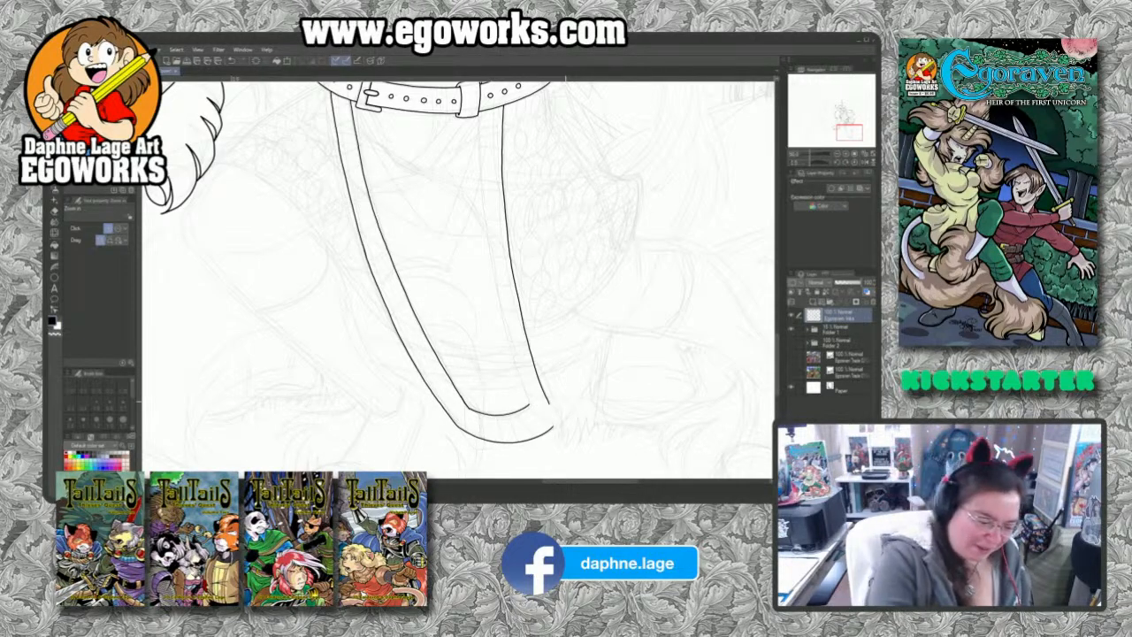
{"action": "left_click", "coordinate": [560, 406]}
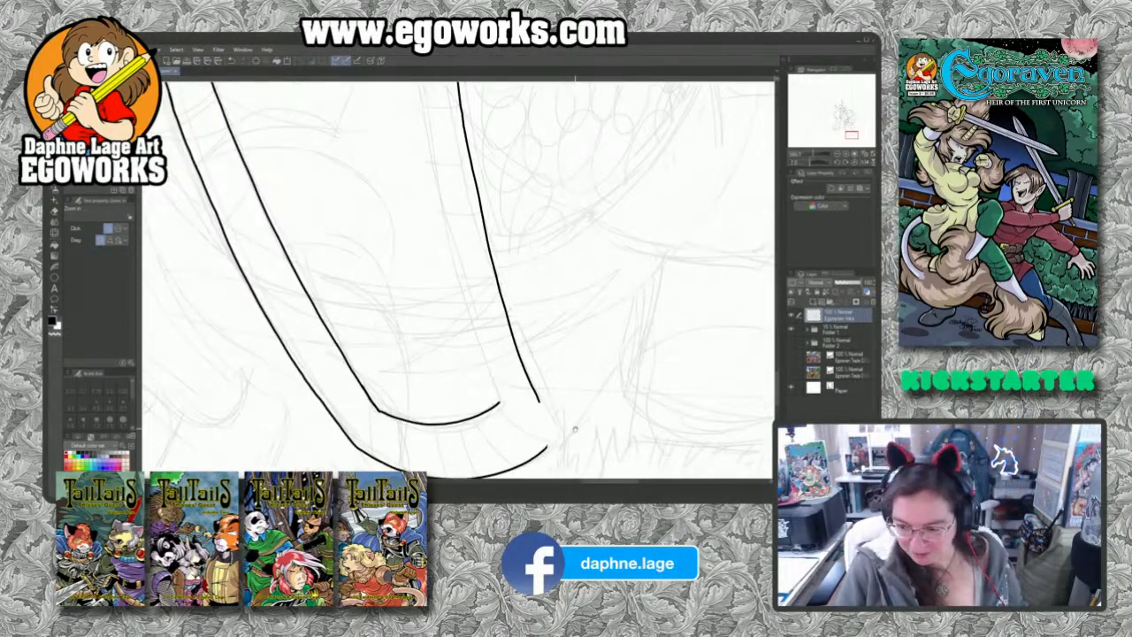
{"action": "left_click", "coordinate": [548, 389], "text": "alt"}
{"action": "key", "text": "p"}
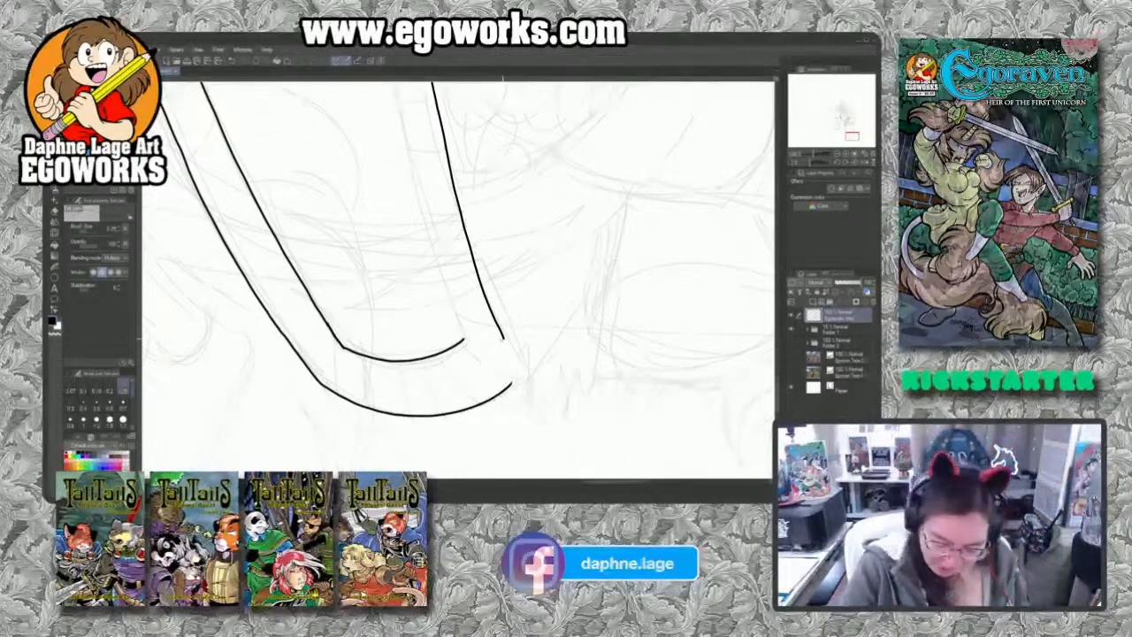
{"action": "left_click_drag", "start_coordinate": [500, 332], "coordinate": [514, 373]}
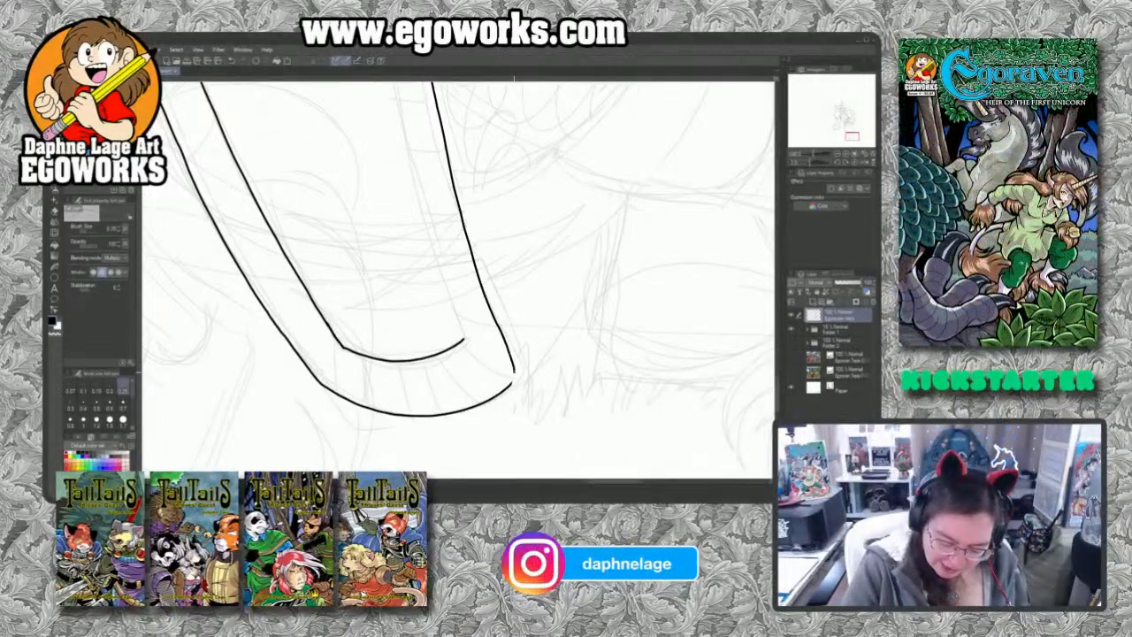
Step: Ink the border's inner line parallel to that outer edge, from below the lower belt's loop down to the inner hem corner
{"action": "left_click_drag", "start_coordinate": [615, 259], "coordinate": [638, 469]}
{"action": "left_click_drag", "start_coordinate": [599, 303], "coordinate": [628, 464]}
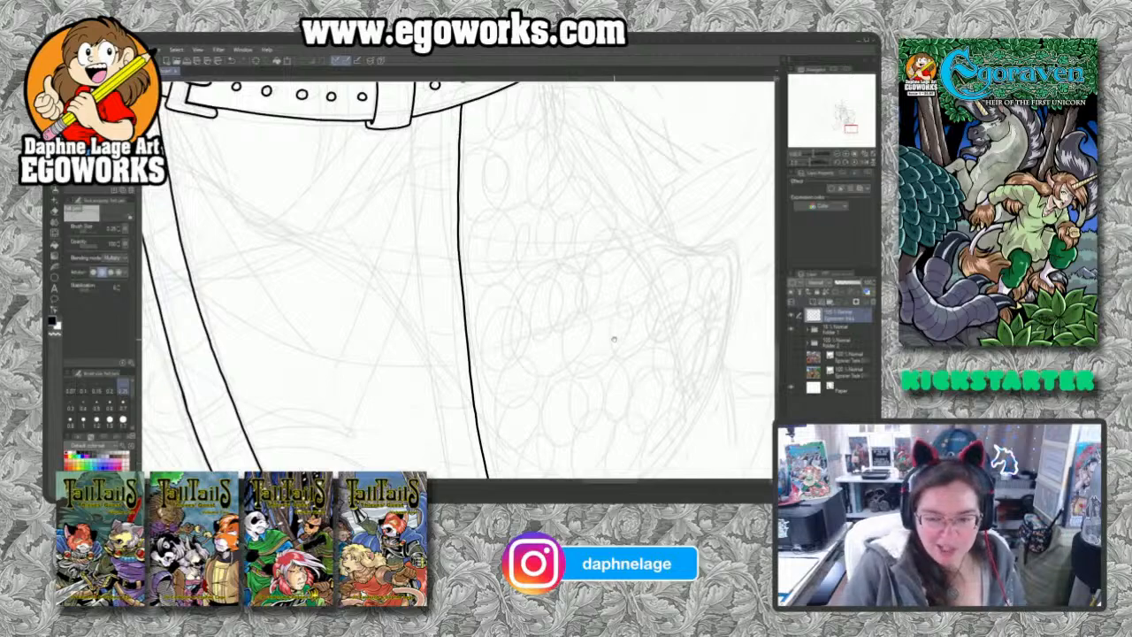
{"action": "left_click_drag", "start_coordinate": [647, 276], "coordinate": [652, 445]}
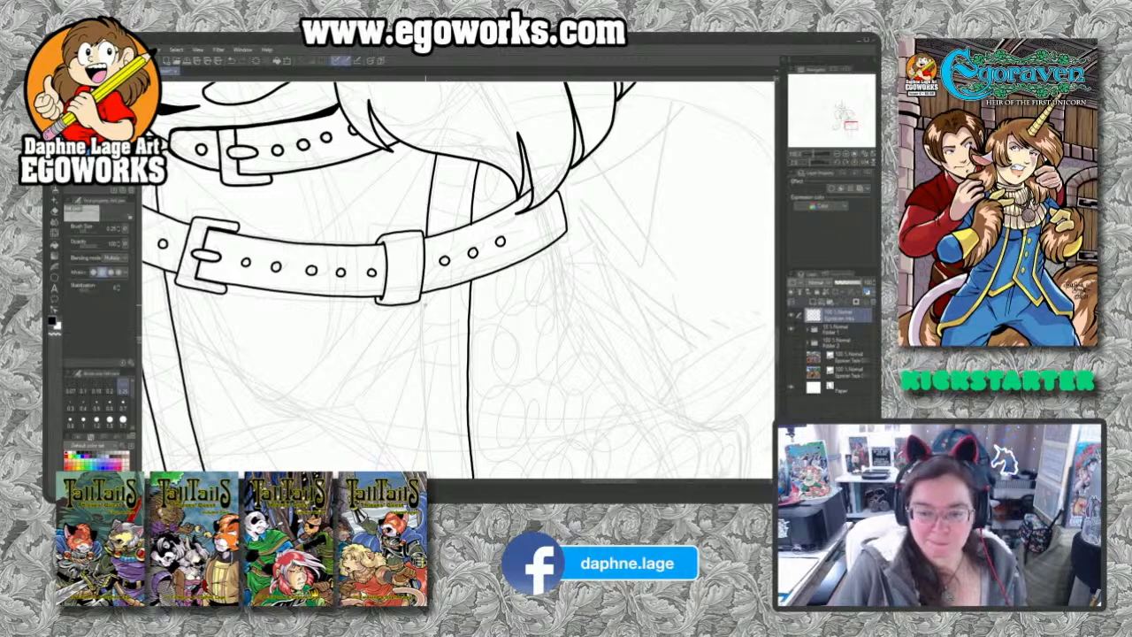
{"action": "scroll", "coordinate": [455, 281], "scroll_direction": "down", "scroll_amount": 4}
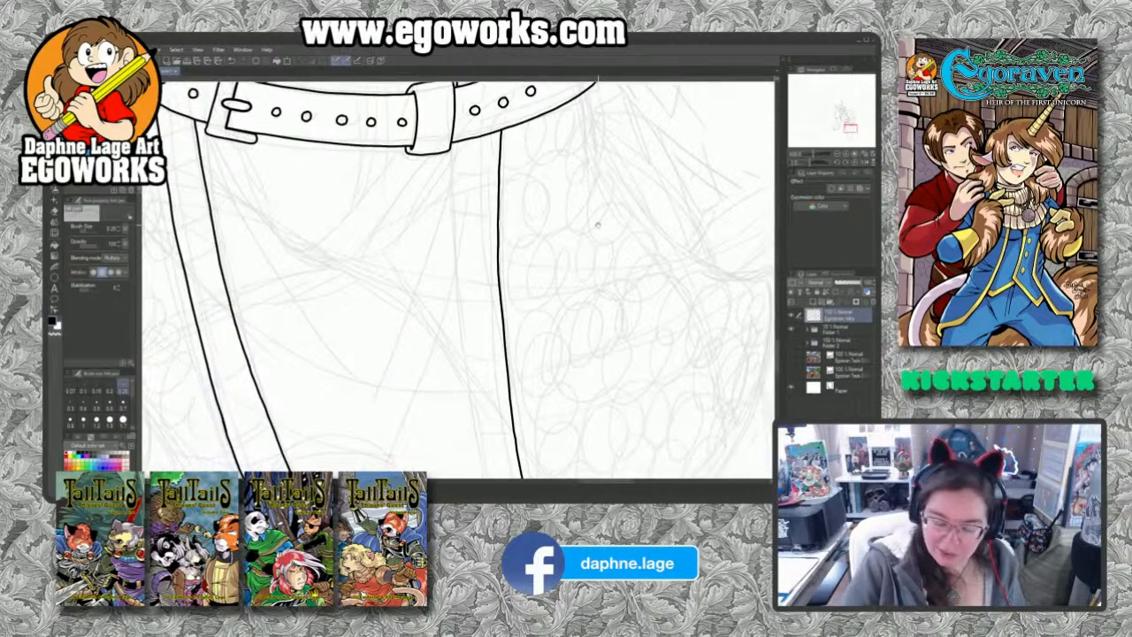
{"action": "left_click_drag", "start_coordinate": [453, 144], "coordinate": [467, 366]}
{"action": "scroll", "coordinate": [522, 357], "scroll_direction": "down", "scroll_amount": 6}
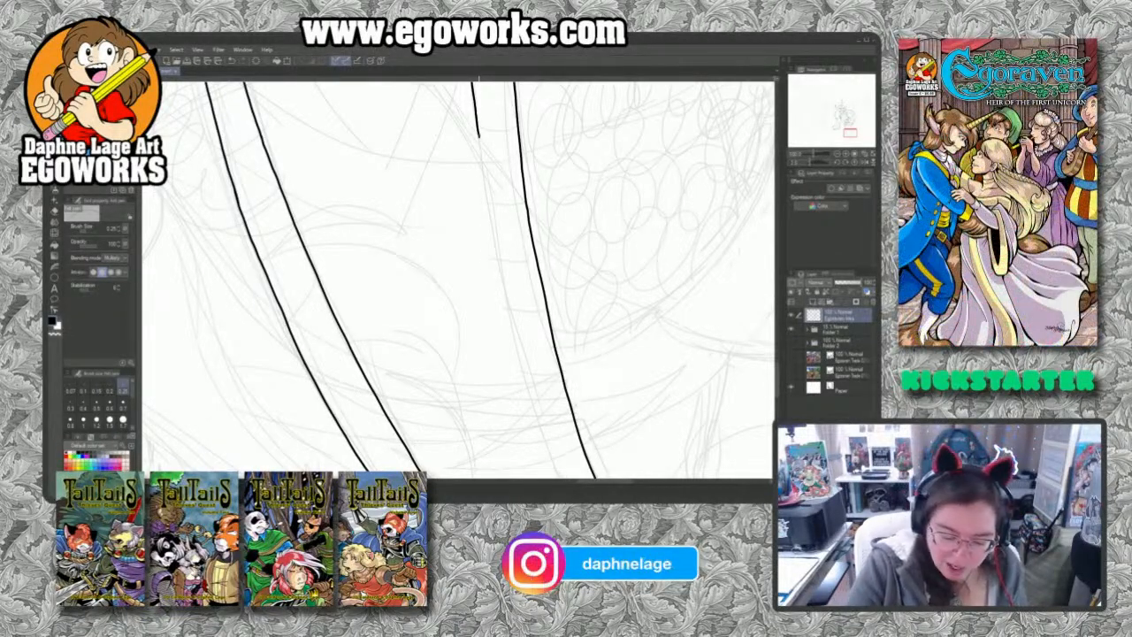
{"action": "left_click_drag", "start_coordinate": [479, 137], "coordinate": [541, 437]}
{"action": "left_click_drag", "start_coordinate": [635, 432], "coordinate": [627, 209]}
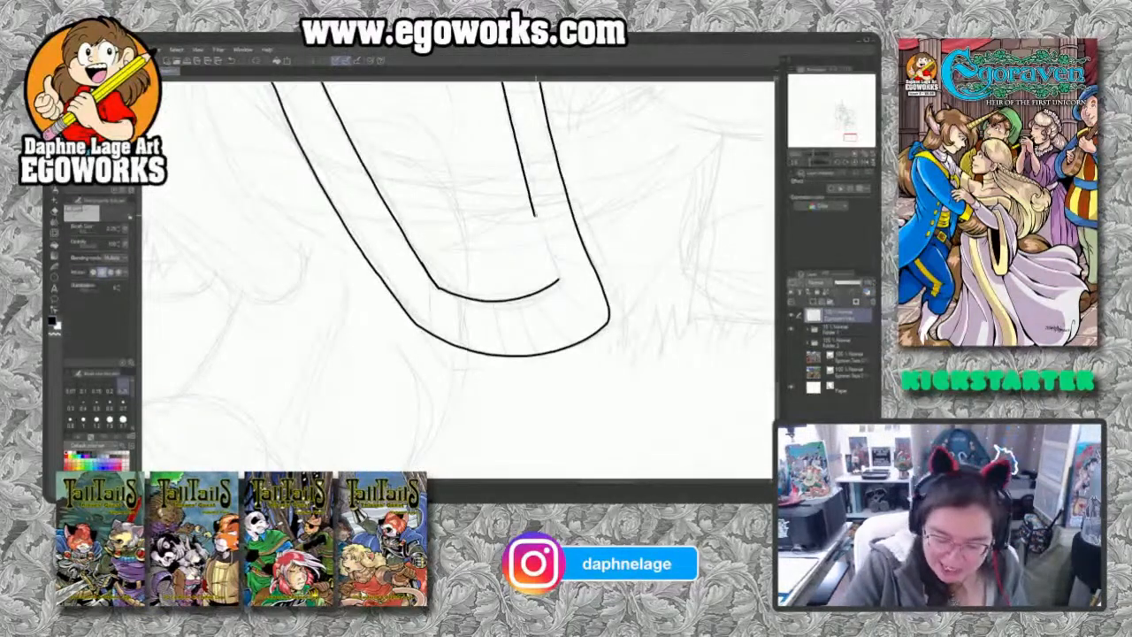
{"action": "left_click_drag", "start_coordinate": [534, 215], "coordinate": [557, 281]}
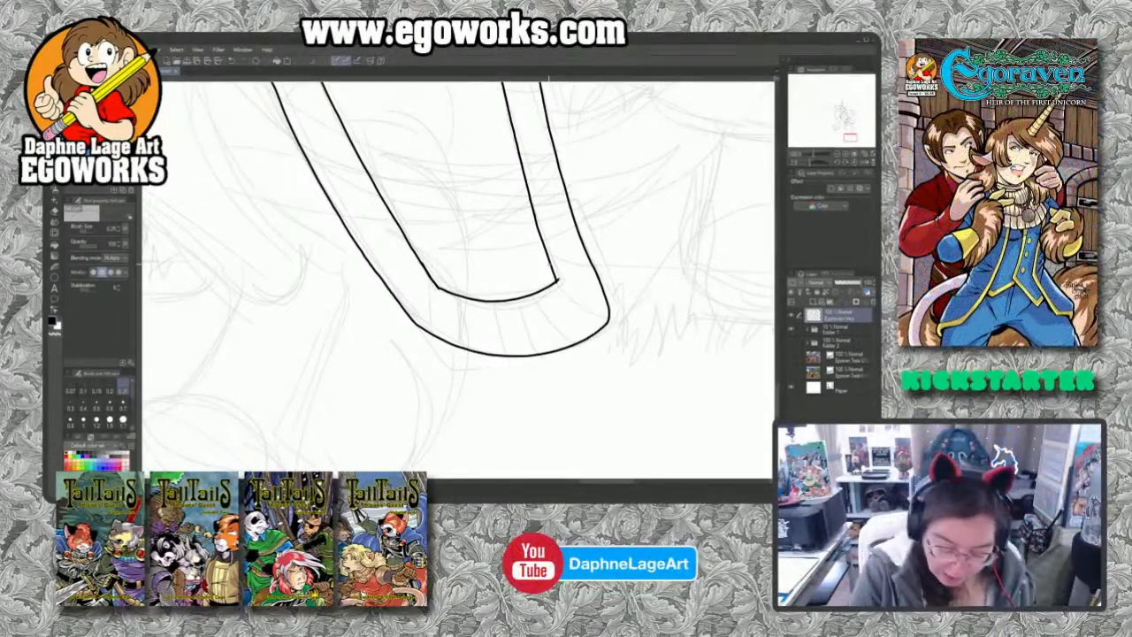
Step: Ink five divider lines across the curved hem band, from one corner of the cloth to the other
{"action": "left_click_drag", "start_coordinate": [437, 288], "coordinate": [422, 320]}
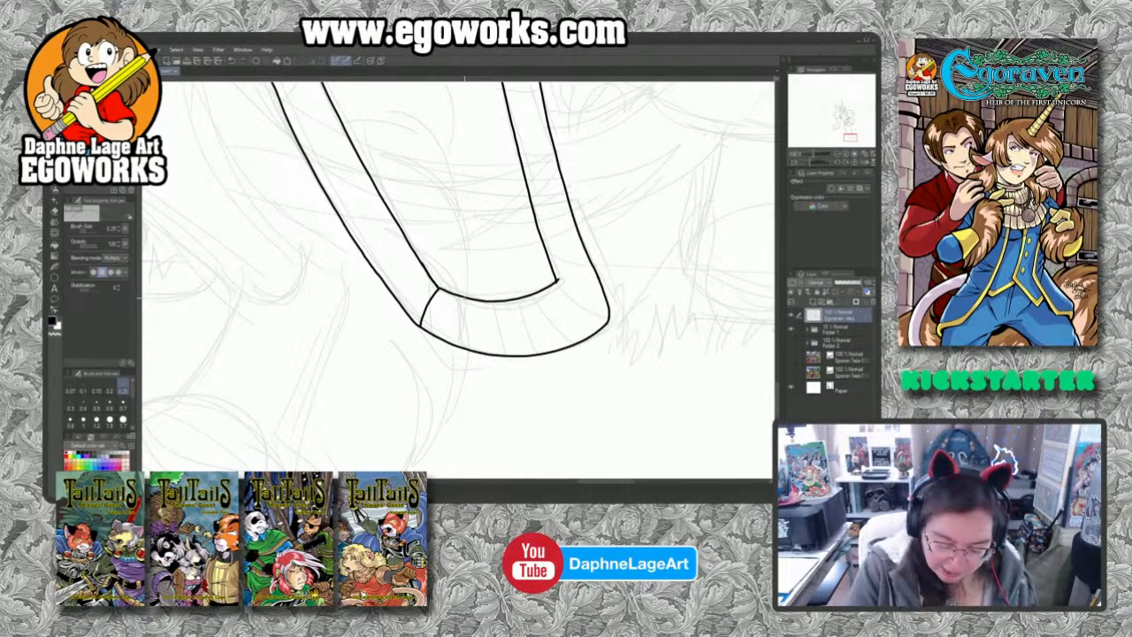
{"action": "left_click_drag", "start_coordinate": [463, 298], "coordinate": [458, 345]}
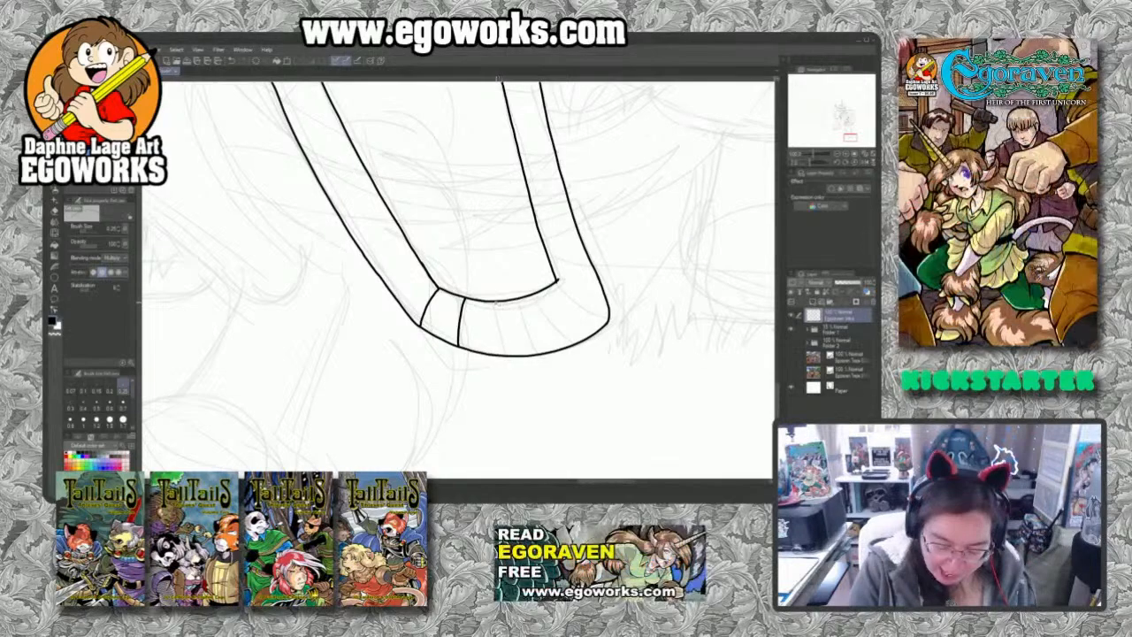
{"action": "left_click_drag", "start_coordinate": [493, 301], "coordinate": [501, 354]}
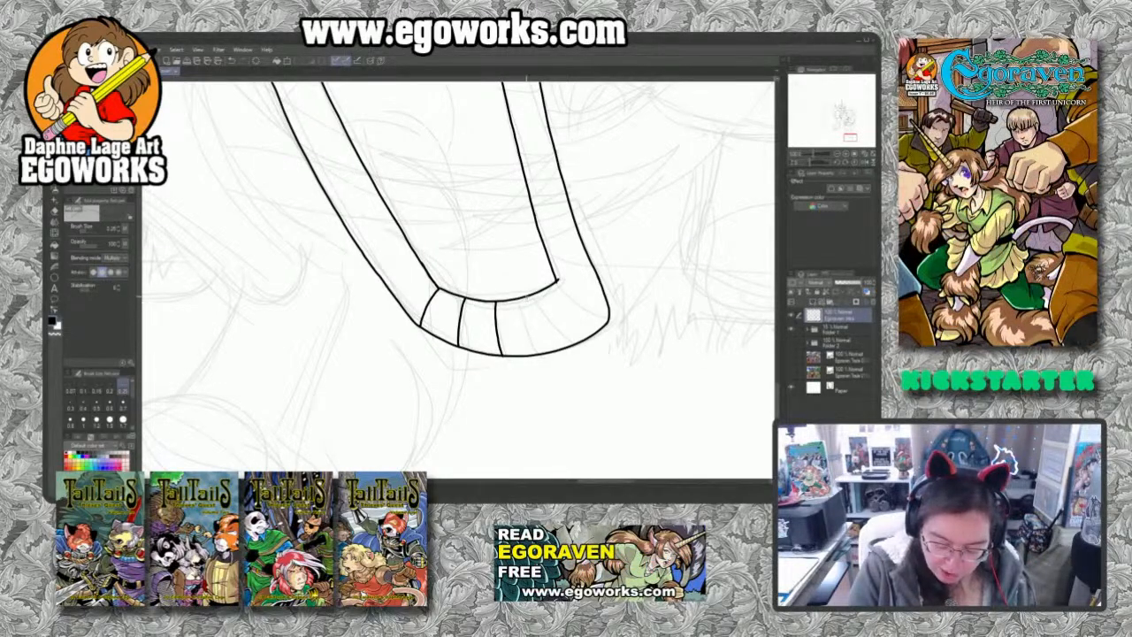
{"action": "left_click_drag", "start_coordinate": [526, 296], "coordinate": [548, 352]}
{"action": "left_click_drag", "start_coordinate": [555, 279], "coordinate": [610, 317]}
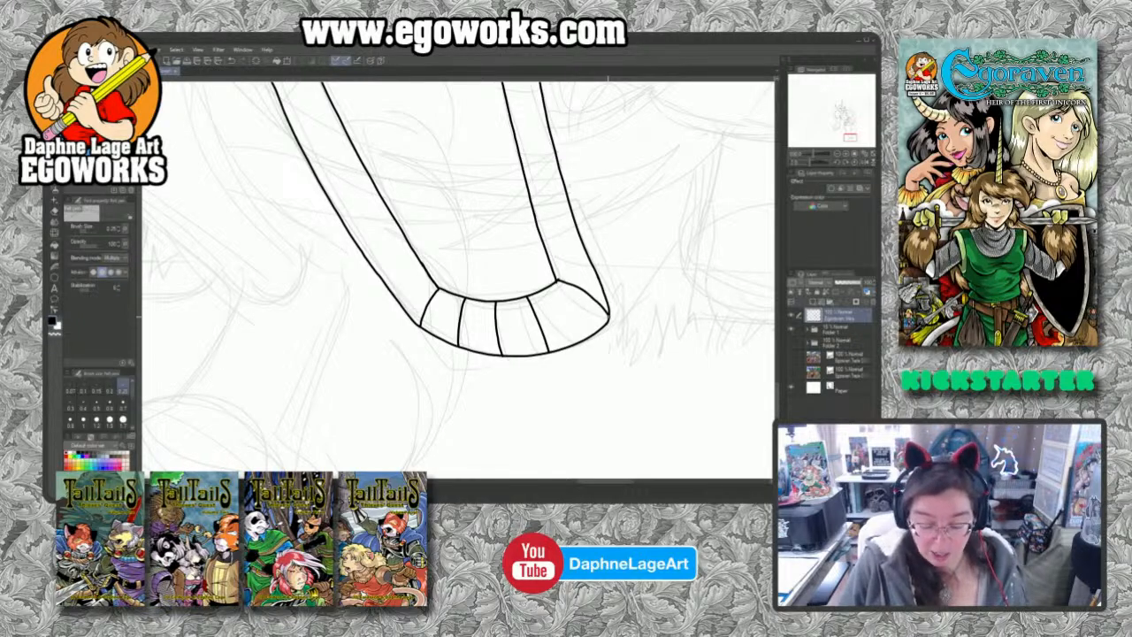
Step: Continue the border dividers up from the hem corners, two on the long slanted side and three on the opposite side
{"action": "scroll", "coordinate": [455, 265], "scroll_direction": "up", "scroll_amount": 1}
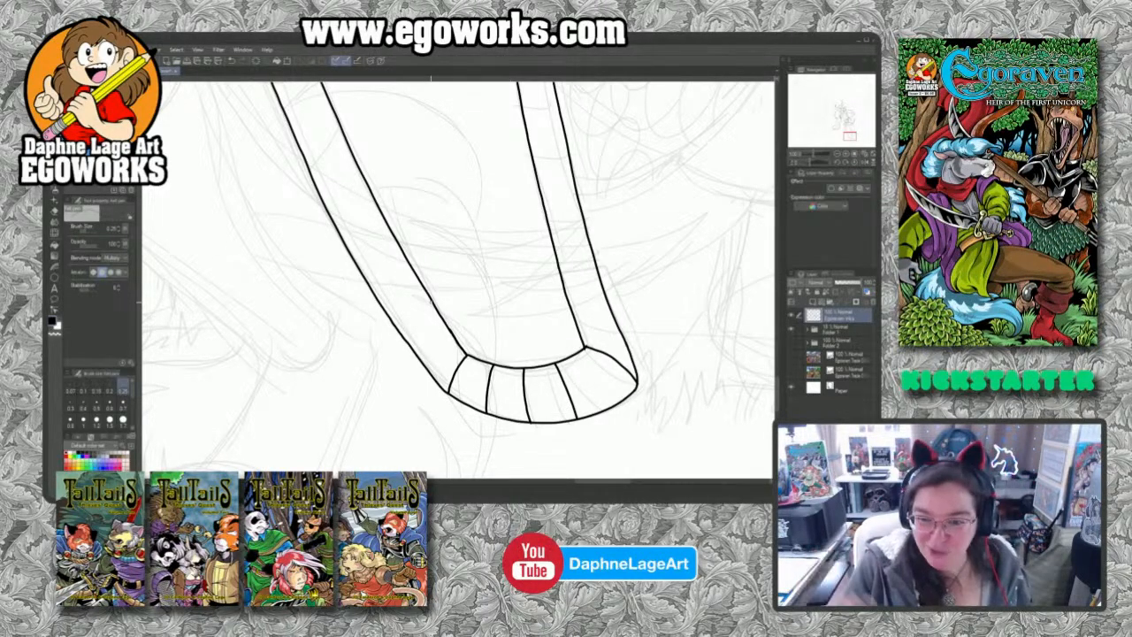
{"action": "left_click_drag", "start_coordinate": [444, 317], "coordinate": [417, 353]}
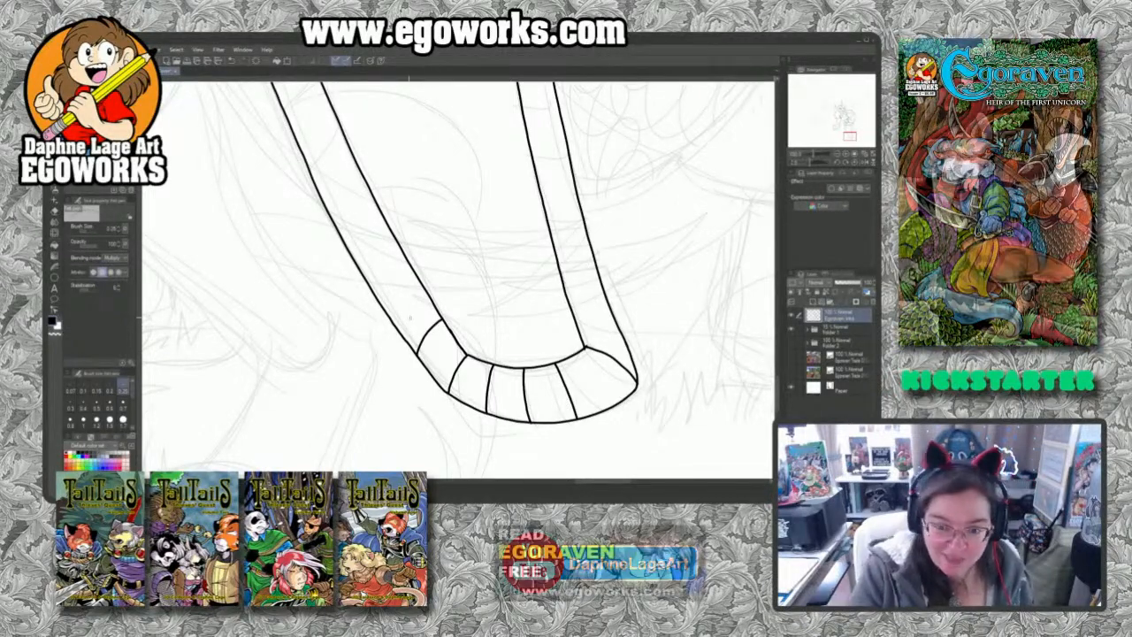
{"action": "left_click_drag", "start_coordinate": [423, 286], "coordinate": [390, 321]}
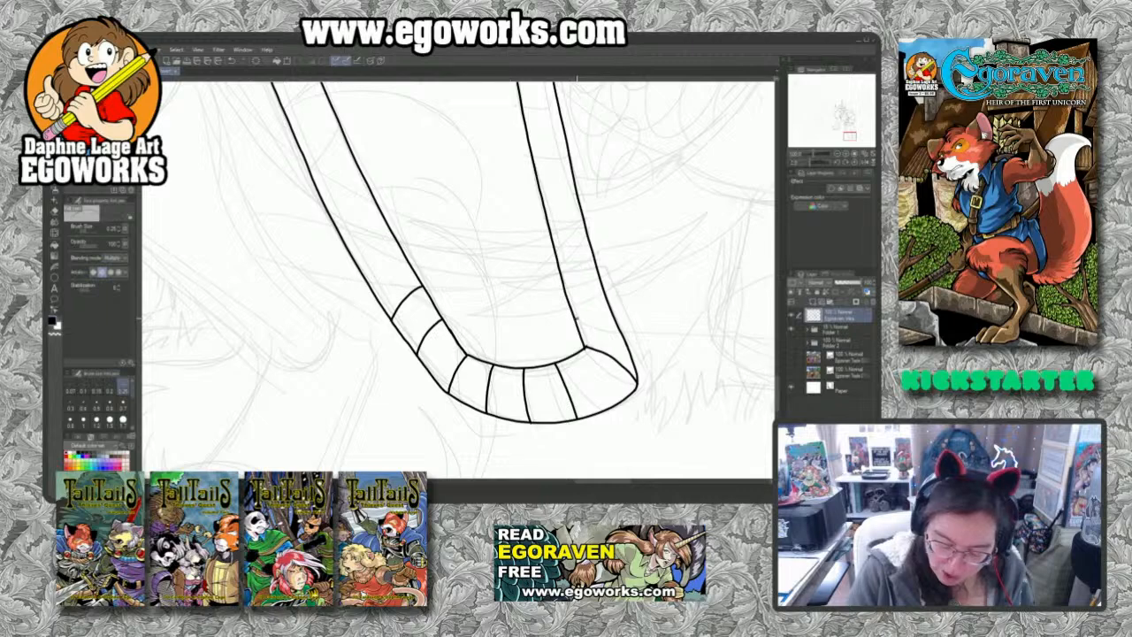
{"action": "left_click_drag", "start_coordinate": [575, 319], "coordinate": [614, 315]}
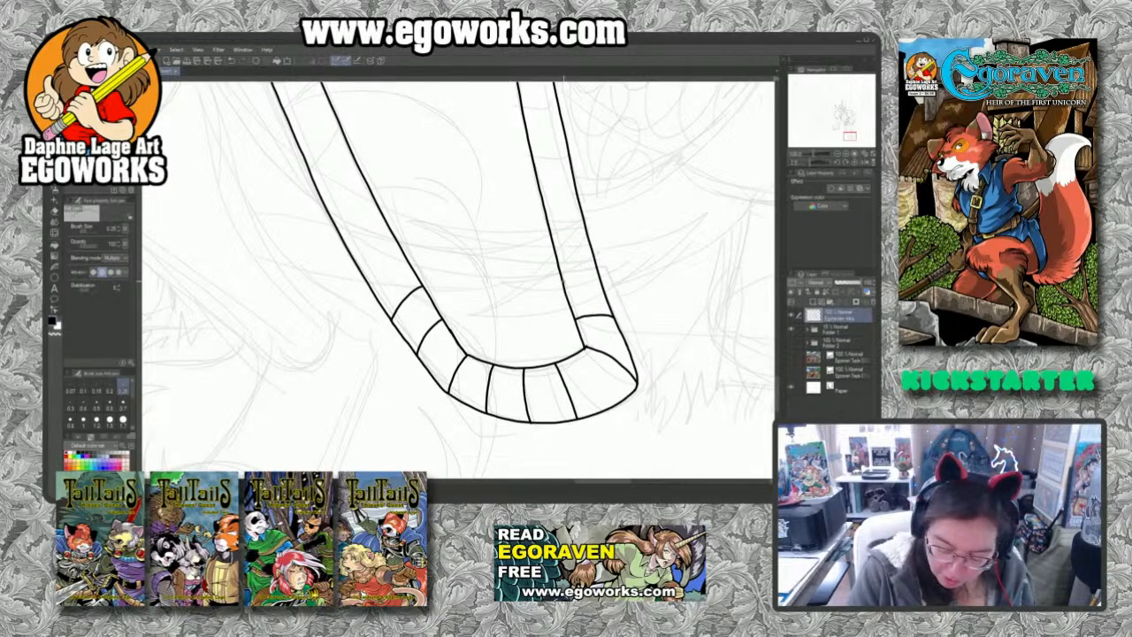
{"action": "left_click_drag", "start_coordinate": [560, 281], "coordinate": [600, 275]}
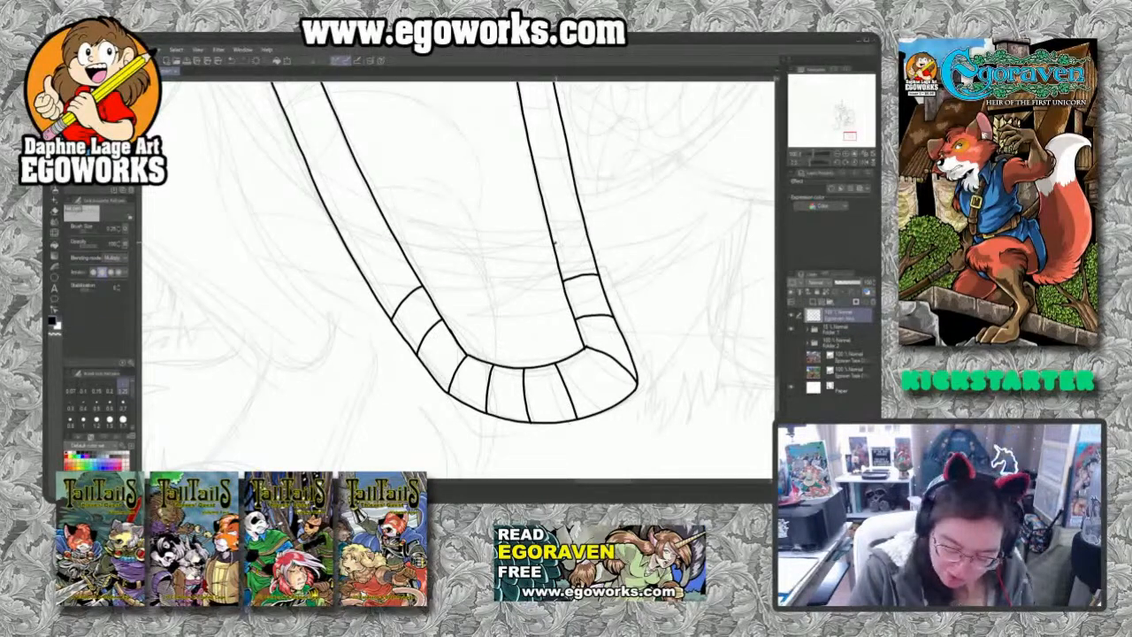
{"action": "left_click_drag", "start_coordinate": [553, 242], "coordinate": [589, 239]}
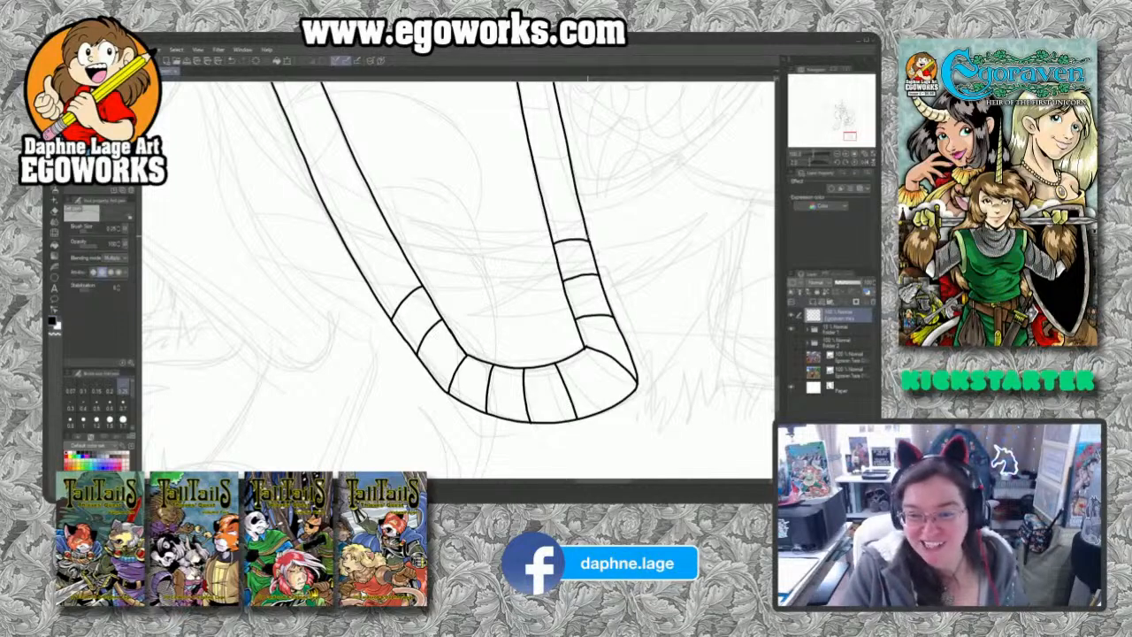
Step: Ink four more divider lines higher up the steeper side border of the hanging cloth
{"action": "left_click_drag", "start_coordinate": [664, 250], "coordinate": [595, 357]}
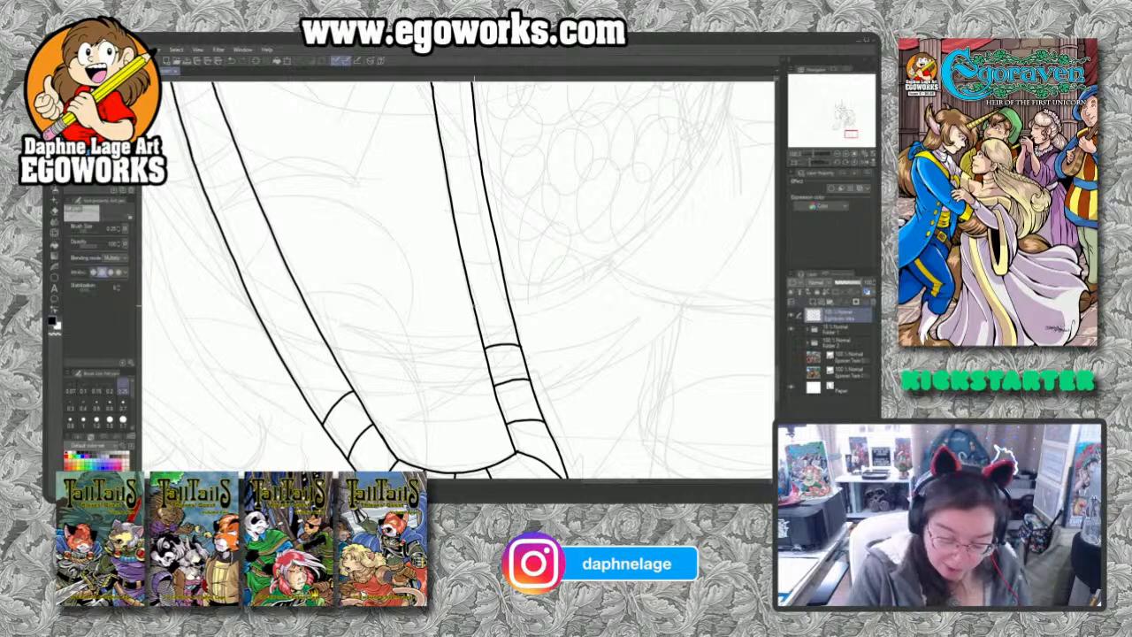
{"action": "left_click_drag", "start_coordinate": [474, 305], "coordinate": [505, 301]}
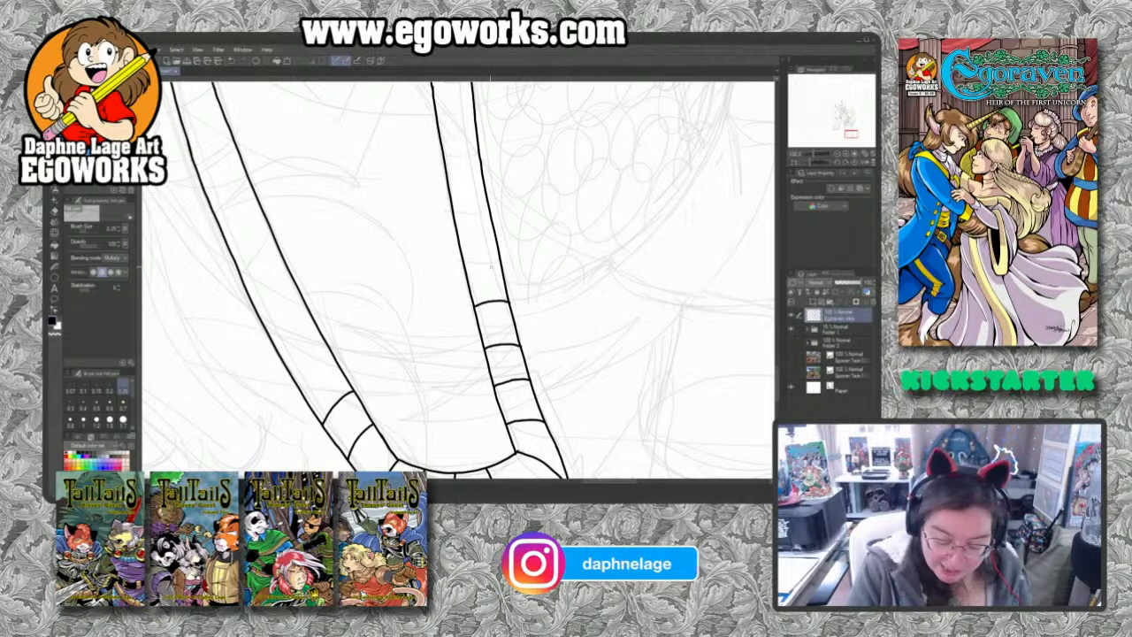
{"action": "left_click_drag", "start_coordinate": [467, 263], "coordinate": [497, 258]}
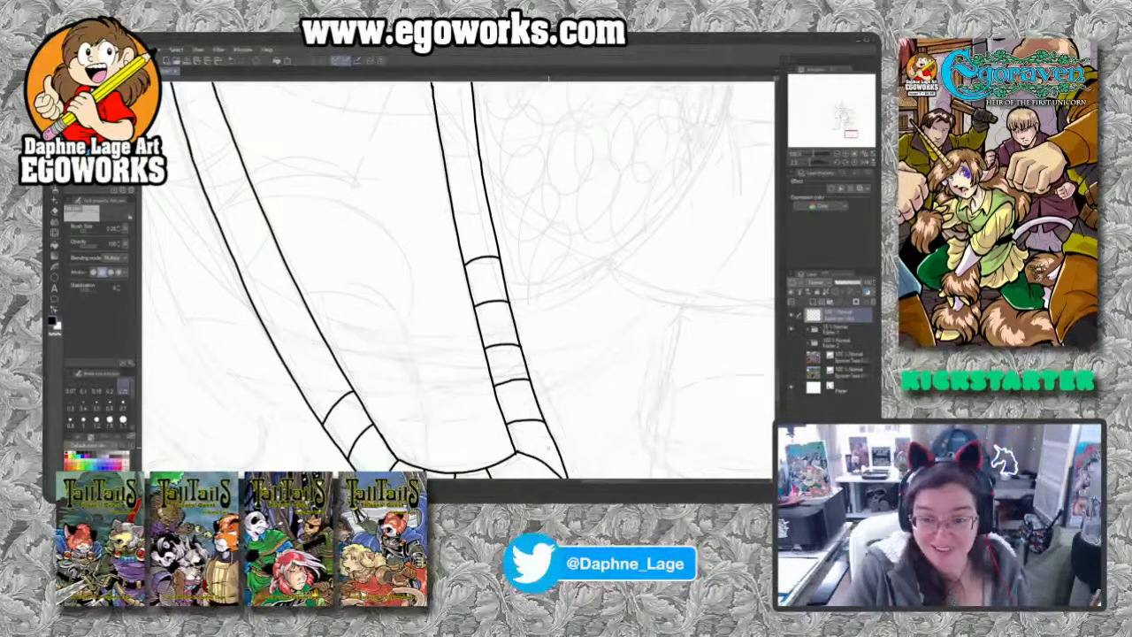
{"action": "left_click_drag", "start_coordinate": [638, 256], "coordinate": [622, 349]}
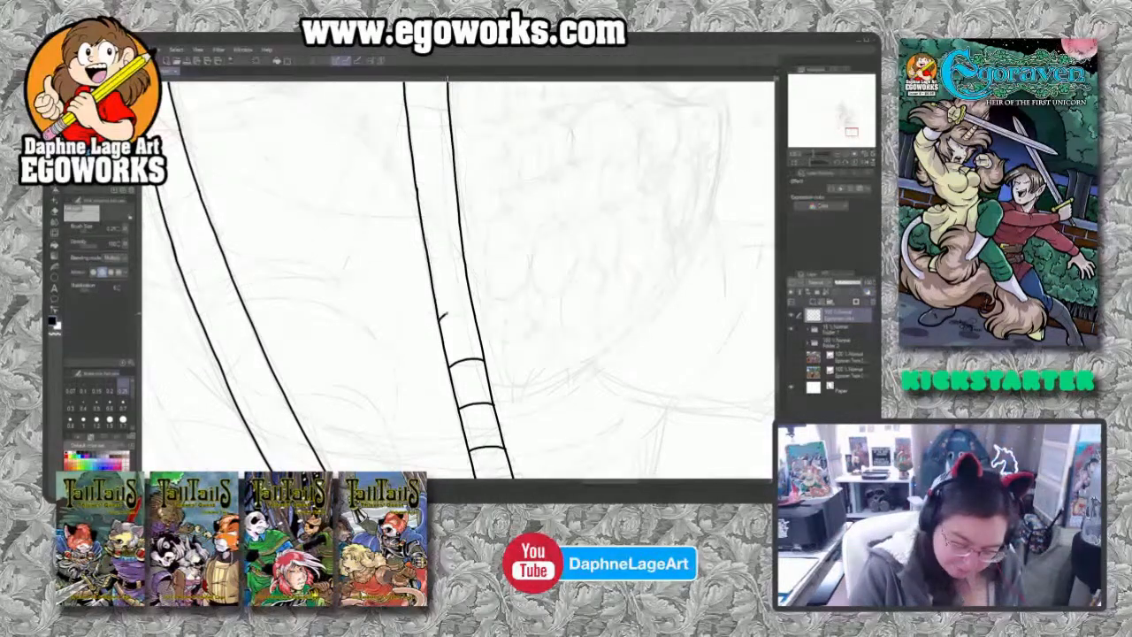
{"action": "left_click_drag", "start_coordinate": [441, 315], "coordinate": [469, 307]}
{"action": "left_click_drag", "start_coordinate": [432, 273], "coordinate": [466, 264]}
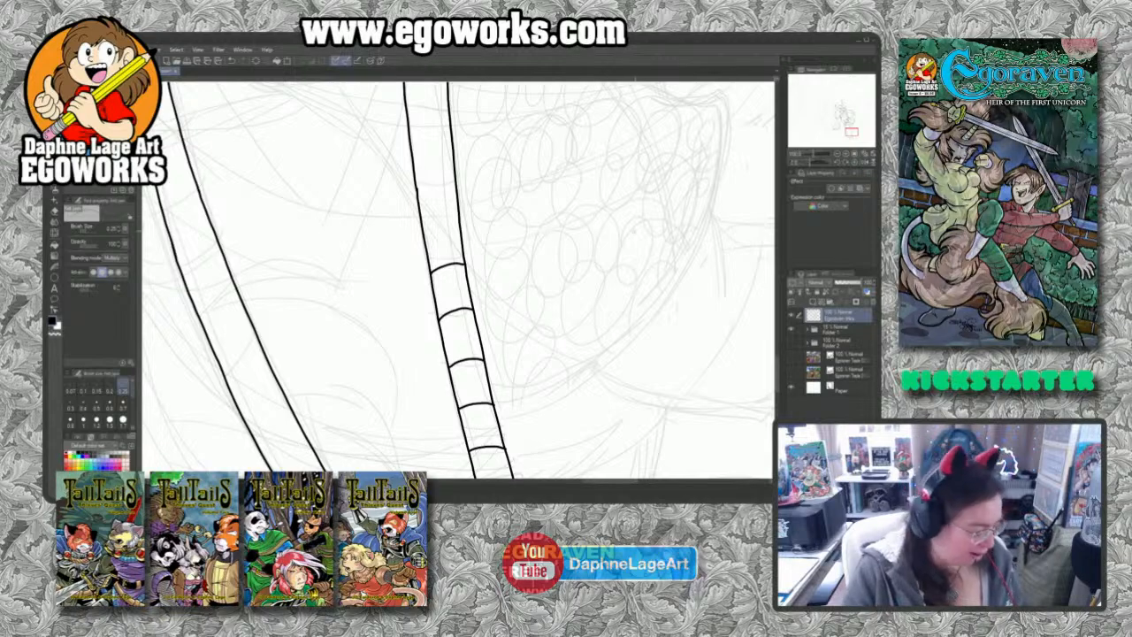
Step: With the page rotated, ink five more dividers along the same side border up to the lower belt
{"action": "left_click_drag", "start_coordinate": [593, 126], "coordinate": [748, 255]}
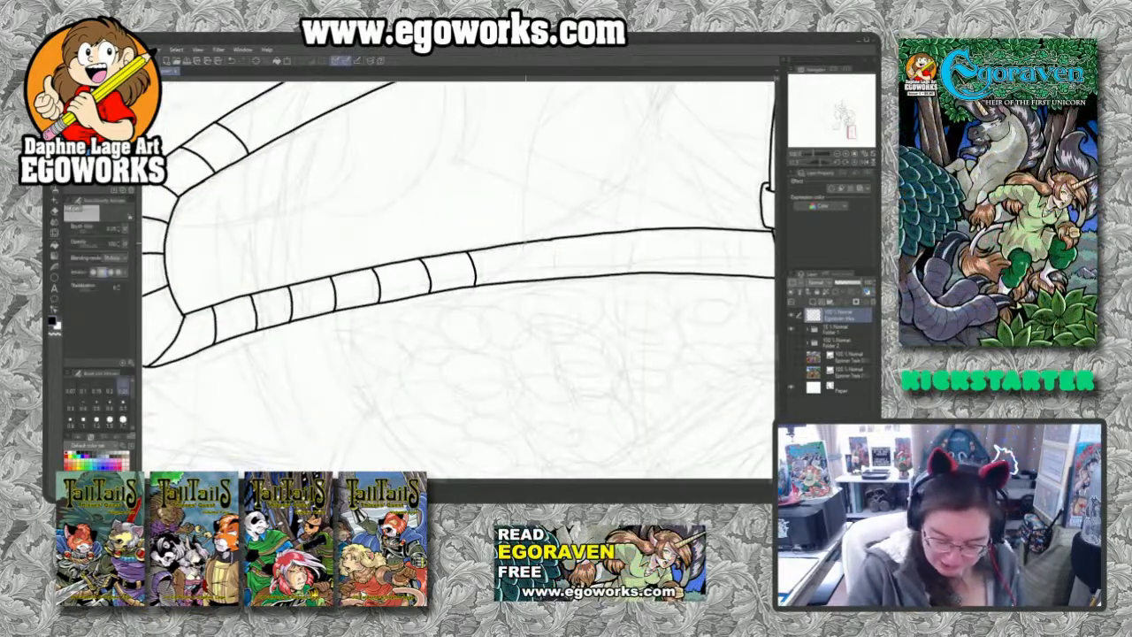
{"action": "left_click_drag", "start_coordinate": [523, 242], "coordinate": [532, 278]}
{"action": "left_click_drag", "start_coordinate": [566, 236], "coordinate": [579, 278]}
{"action": "left_click_drag", "start_coordinate": [618, 232], "coordinate": [628, 268]}
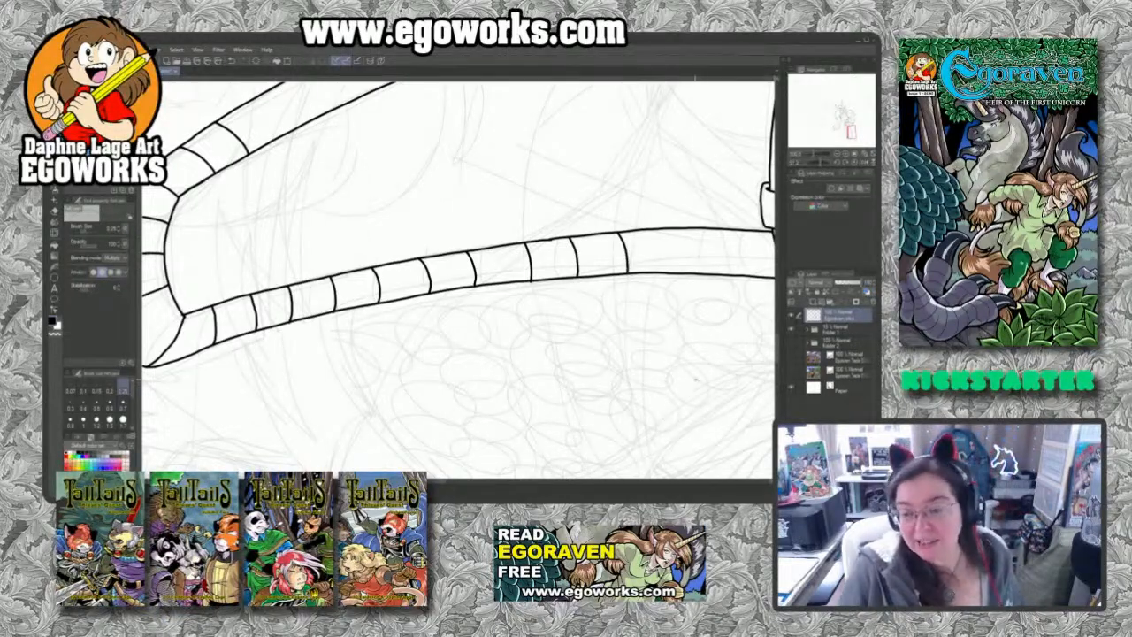
{"action": "left_click_drag", "start_coordinate": [669, 379], "coordinate": [539, 404]}
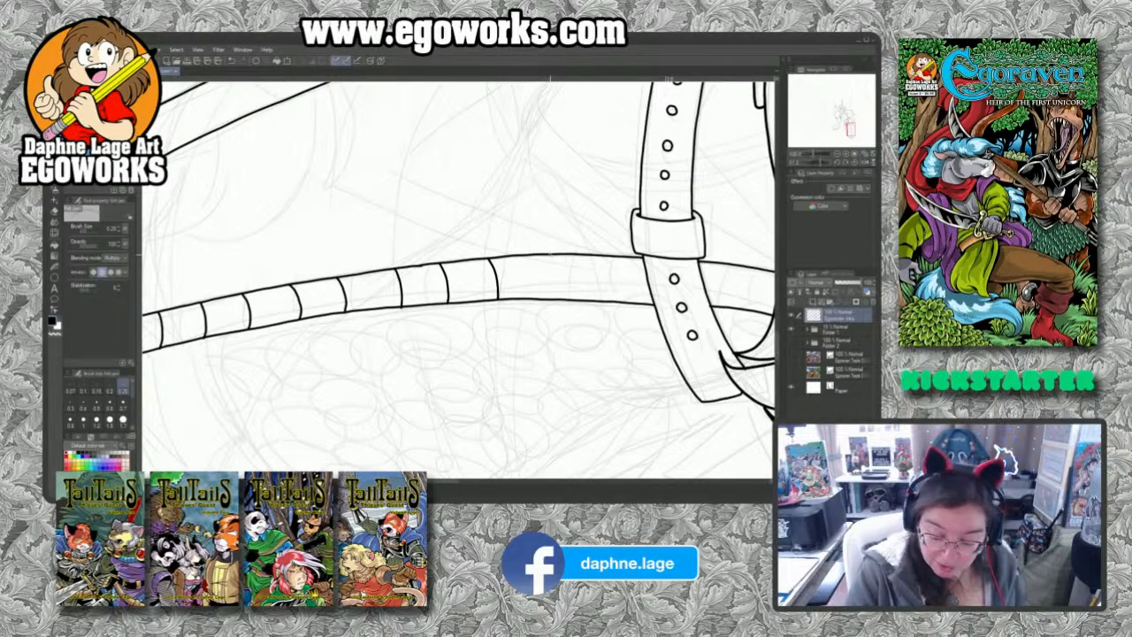
{"action": "left_click_drag", "start_coordinate": [550, 254], "coordinate": [559, 298]}
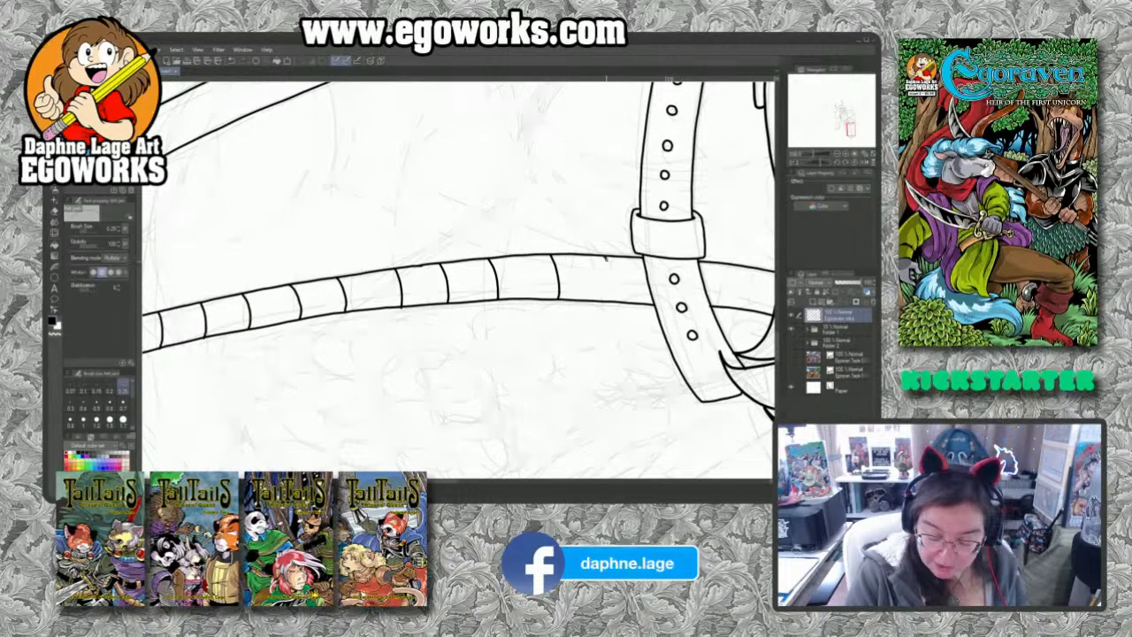
{"action": "left_click_drag", "start_coordinate": [605, 255], "coordinate": [612, 301]}
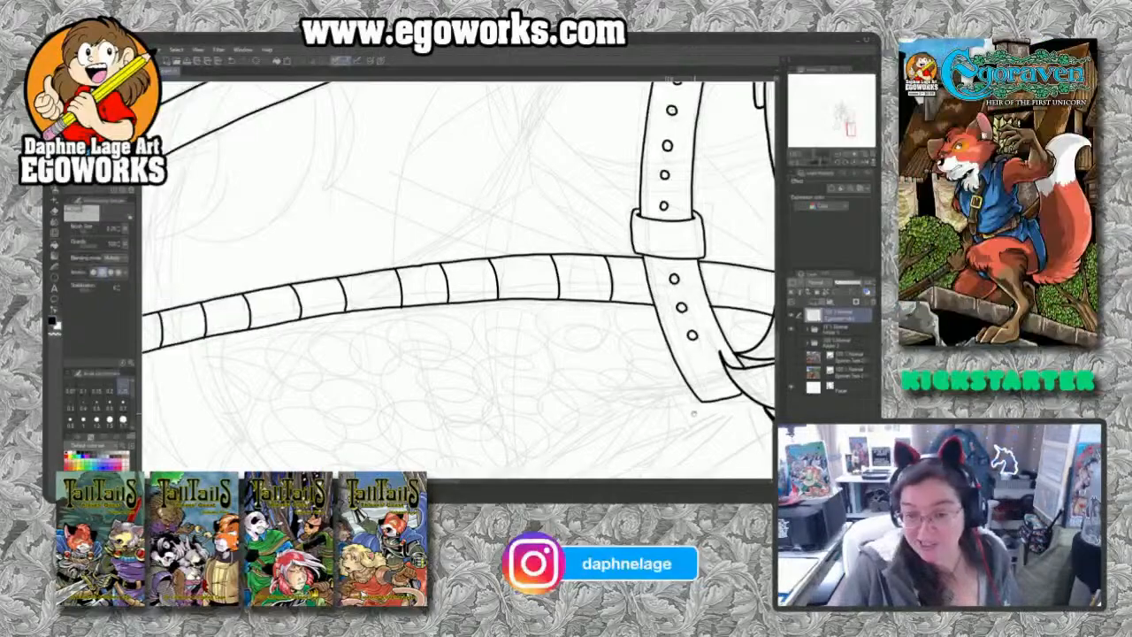
Step: Ink two dividers across the short stretch of border between the lower belt and the fur tuft
{"action": "left_click_drag", "start_coordinate": [619, 354], "coordinate": [462, 353]}
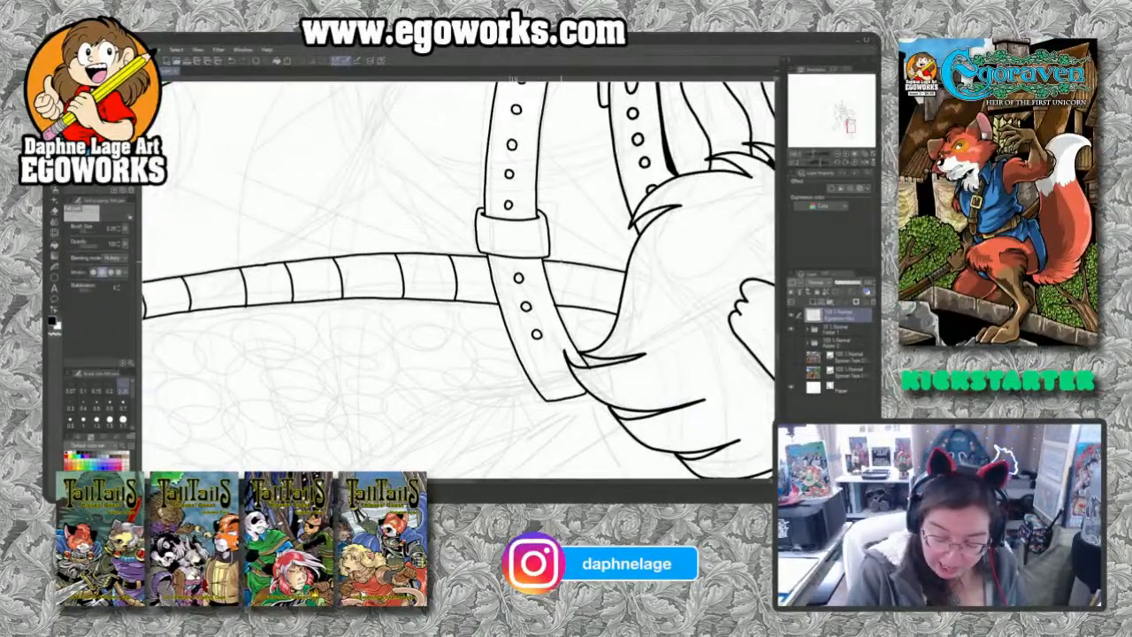
{"action": "left_click_drag", "start_coordinate": [561, 259], "coordinate": [562, 306]}
{"action": "left_click_drag", "start_coordinate": [606, 269], "coordinate": [602, 314]}
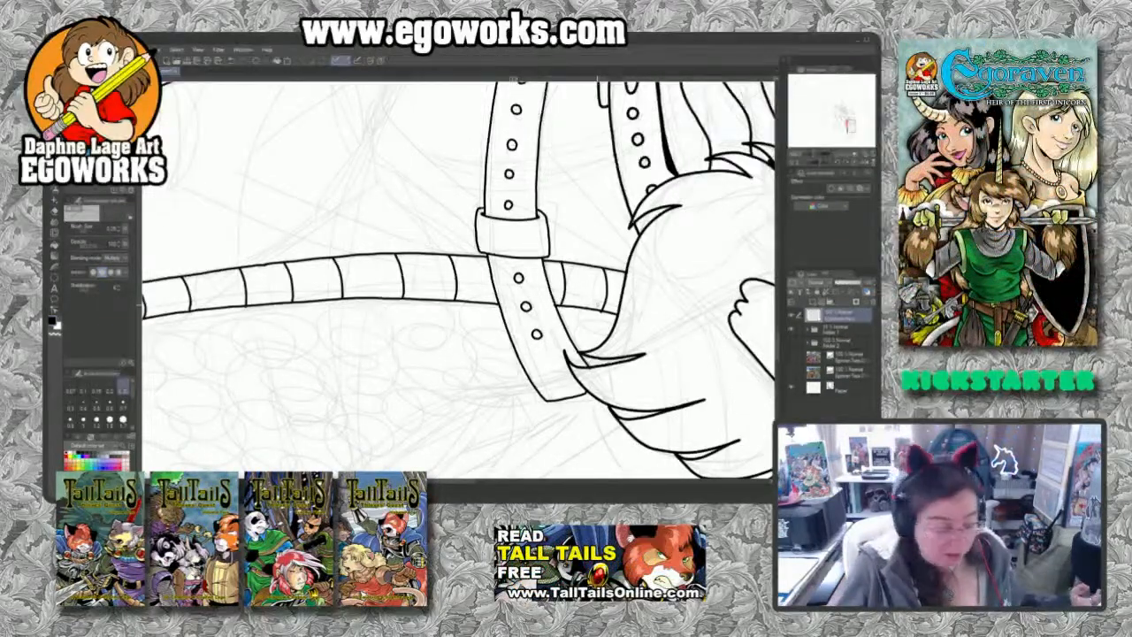
Step: With the page rotated, ink one divider above the lower belt and two below it on the cloth's long slanted side border
{"action": "key", "text": "r"}
{"action": "left_click_drag", "start_coordinate": [717, 375], "coordinate": [540, 63]}
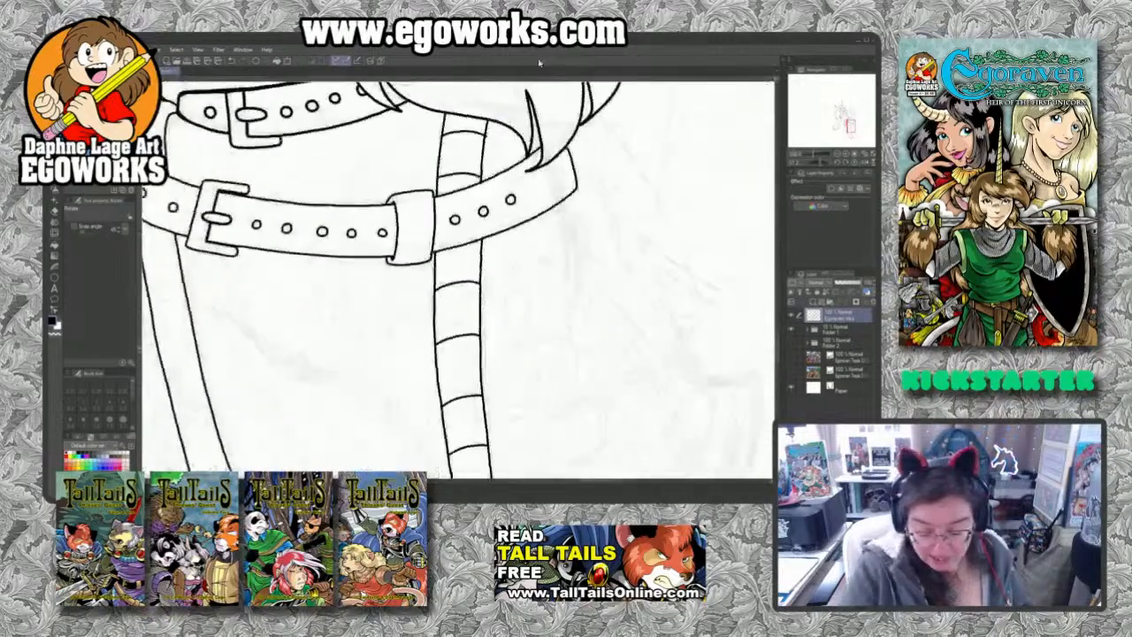
{"action": "left_click_drag", "start_coordinate": [699, 398], "coordinate": [531, 67]}
{"action": "left_click_drag", "start_coordinate": [580, 419], "coordinate": [639, 157]}
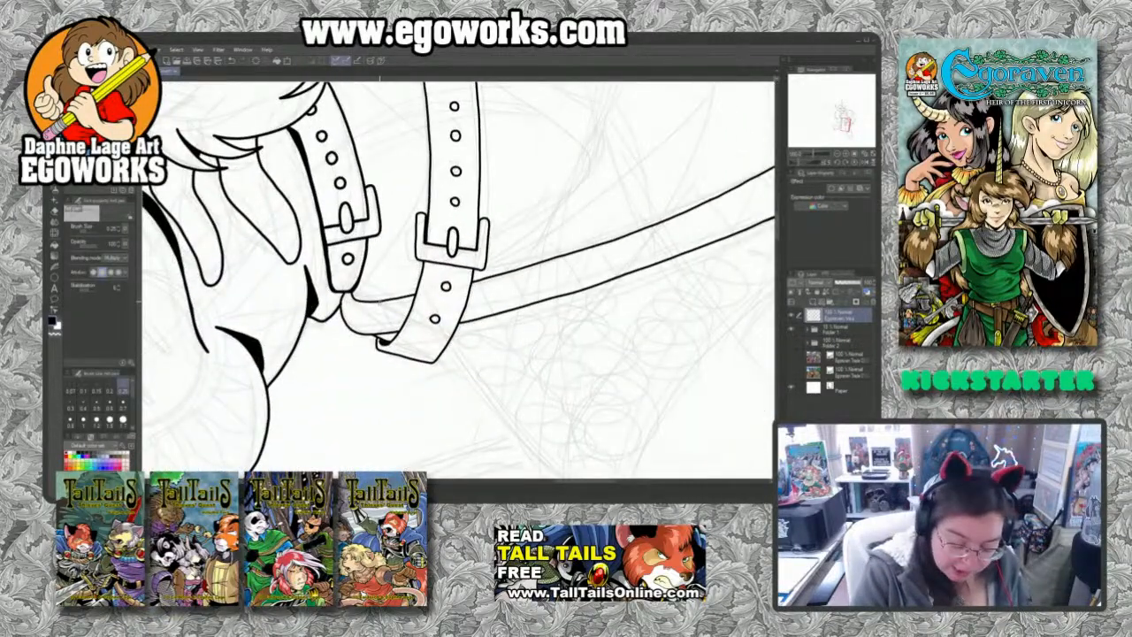
{"action": "left_click_drag", "start_coordinate": [378, 301], "coordinate": [380, 325]}
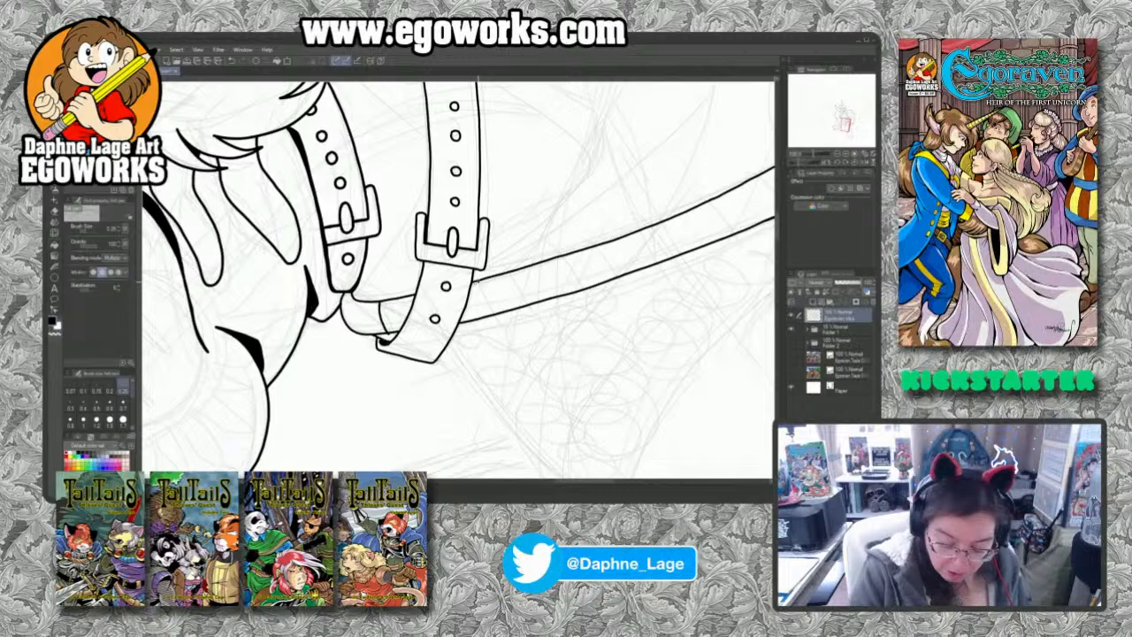
{"action": "left_click_drag", "start_coordinate": [475, 279], "coordinate": [486, 316]}
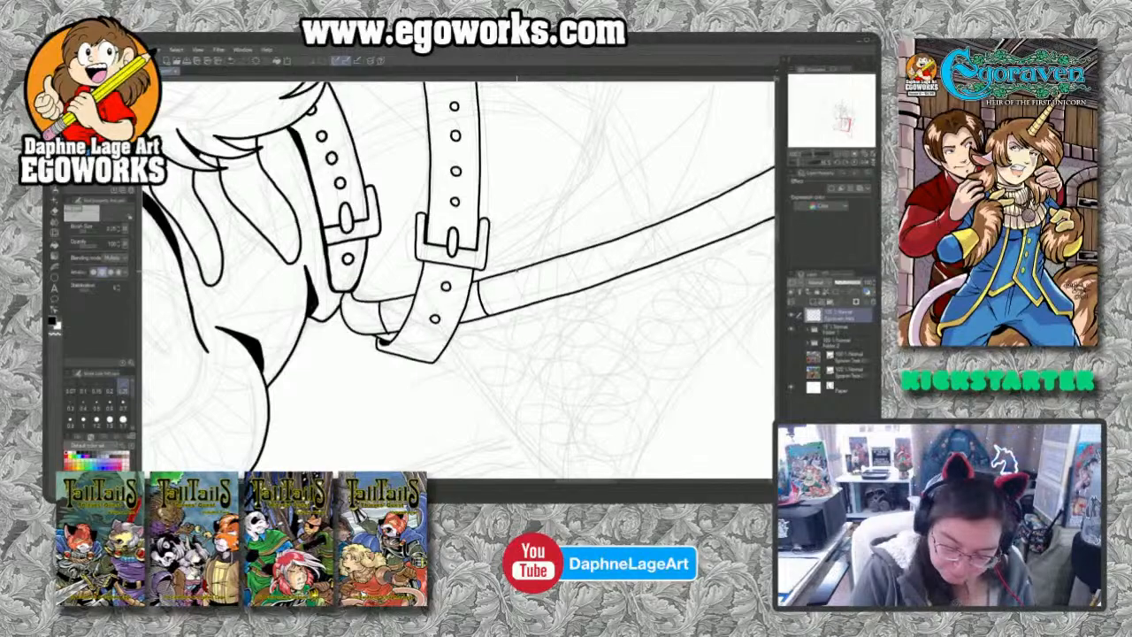
{"action": "left_click_drag", "start_coordinate": [515, 270], "coordinate": [526, 303]}
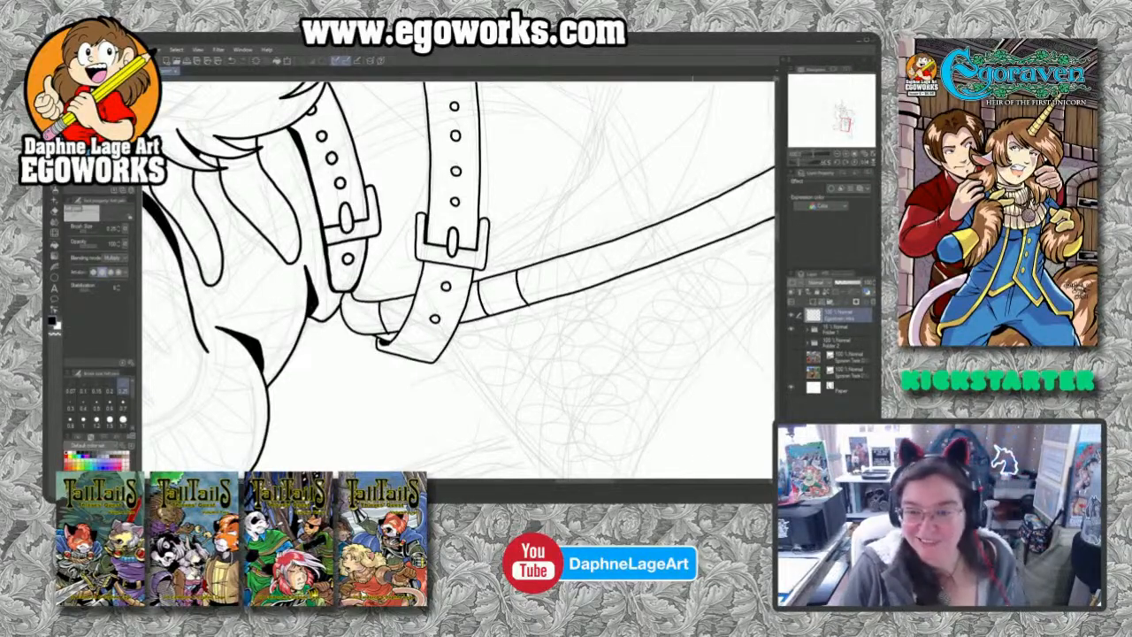
Step: Ink six more evenly spaced divider lines along the slanted side border, continuing away from the lower belt
{"action": "left_click_drag", "start_coordinate": [727, 396], "coordinate": [586, 432]}
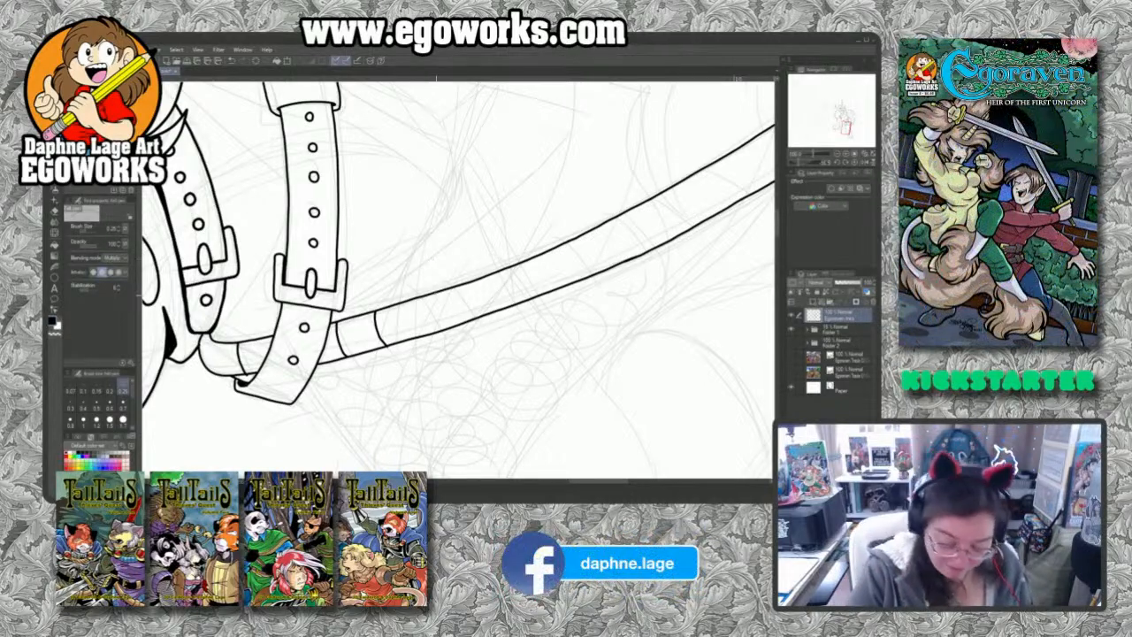
{"action": "left_click_drag", "start_coordinate": [413, 296], "coordinate": [426, 333]}
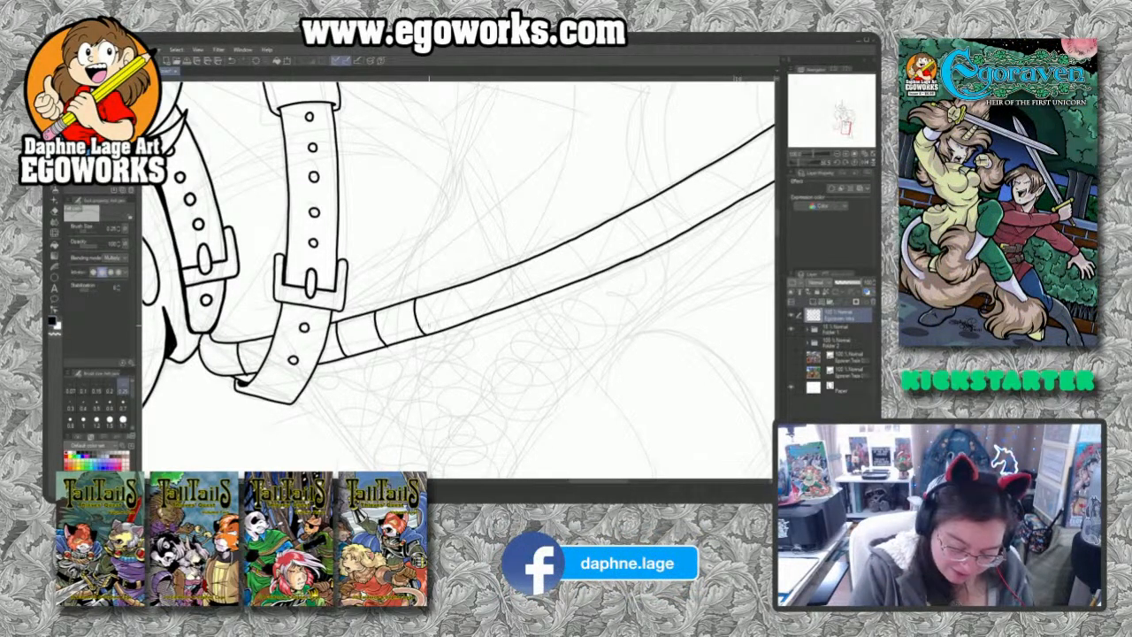
{"action": "left_click_drag", "start_coordinate": [454, 288], "coordinate": [469, 320]}
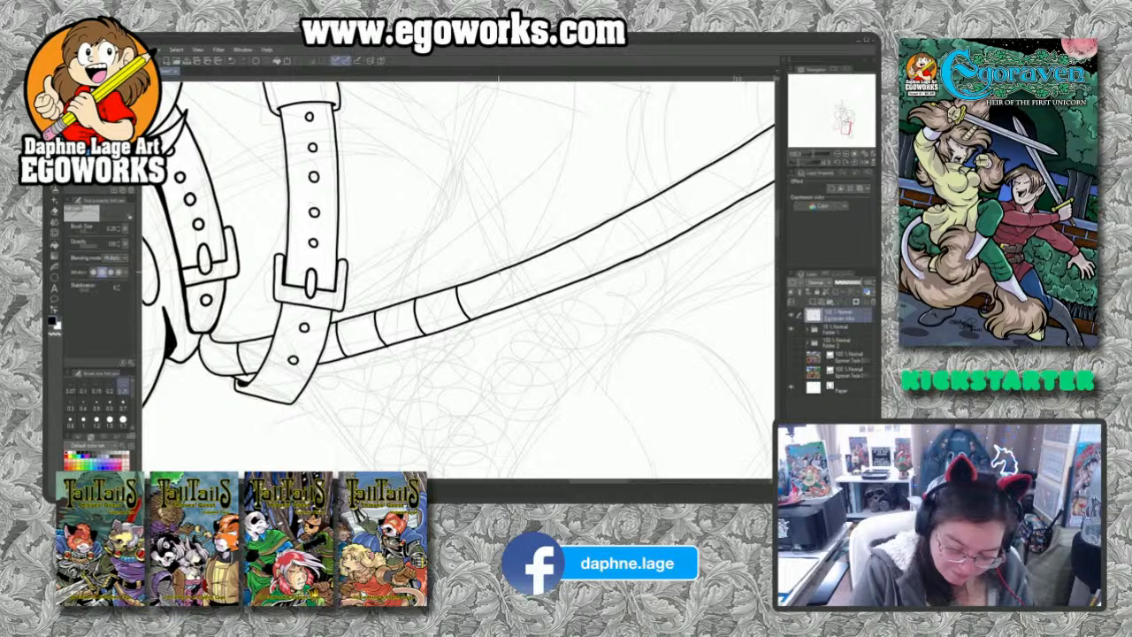
{"action": "left_click_drag", "start_coordinate": [500, 272], "coordinate": [511, 305]}
{"action": "left_click_drag", "start_coordinate": [545, 252], "coordinate": [559, 287]}
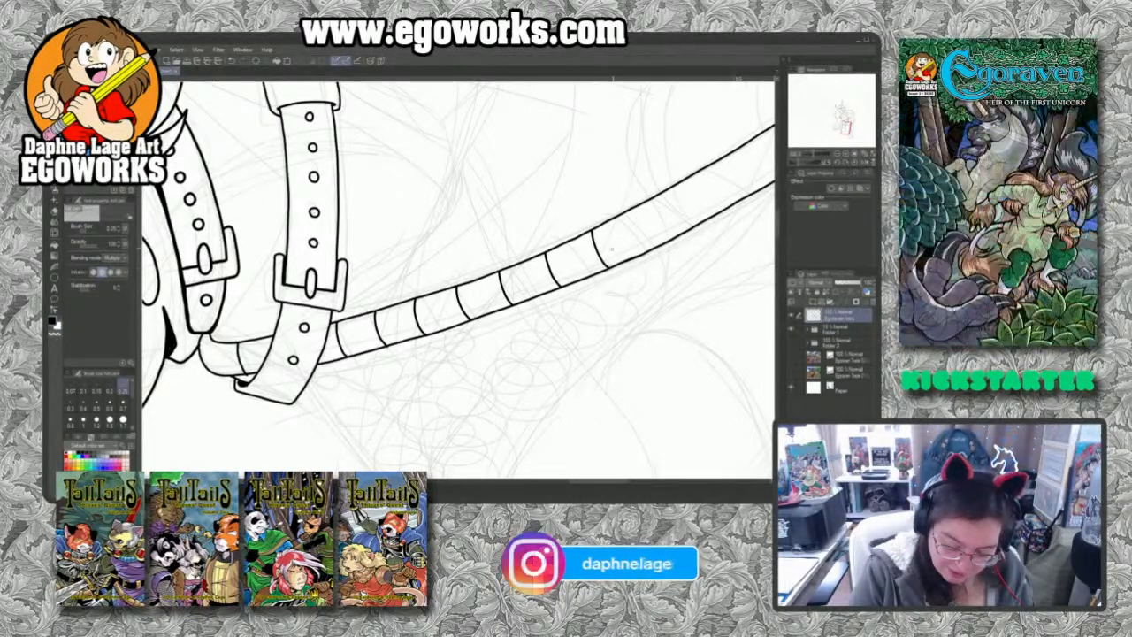
{"action": "left_click_drag", "start_coordinate": [639, 203], "coordinate": [654, 244]}
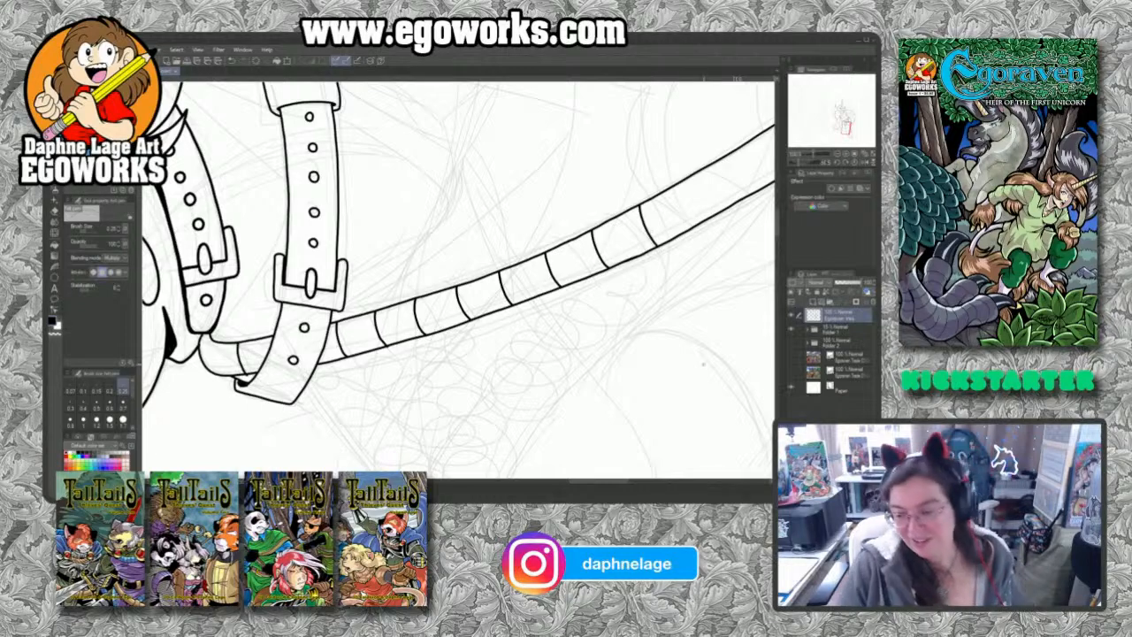
Step: Fill the remaining gap in the slanted border with four dividers, meeting the ones already inked near the hem
{"action": "mouse_move", "coordinate": [720, 371]}
{"action": "left_mouse_down"}
{"action": "mouse_move", "coordinate": [672, 345]}
{"action": "mouse_move", "coordinate": [690, 349]}
{"action": "mouse_move", "coordinate": [594, 405]}
{"action": "left_mouse_up"}
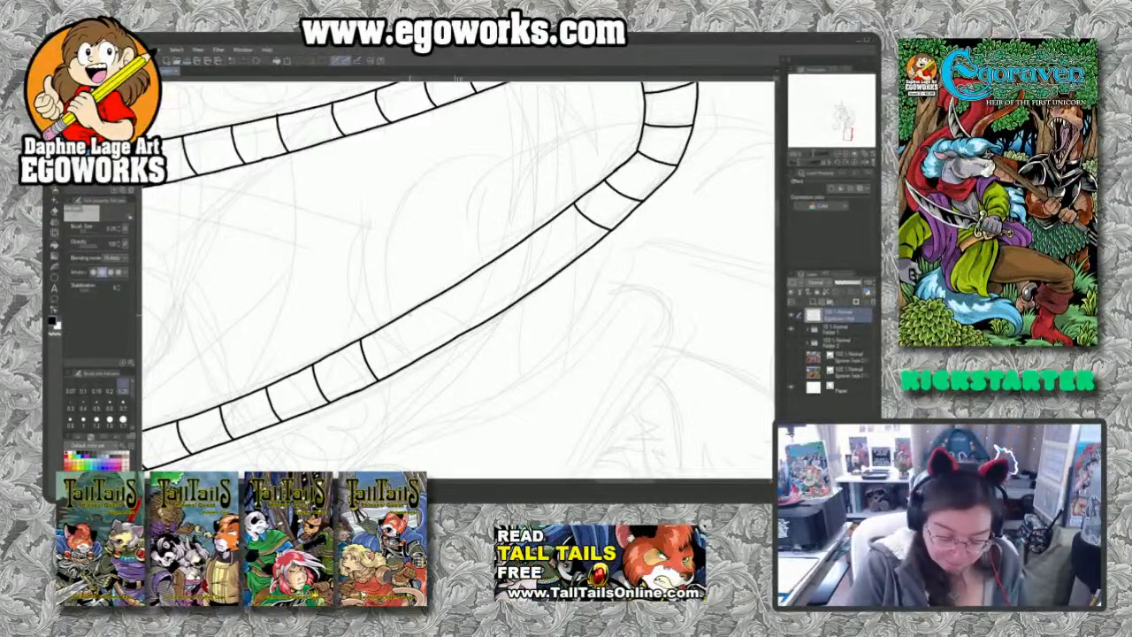
{"action": "left_click_drag", "start_coordinate": [409, 310], "coordinate": [435, 351]}
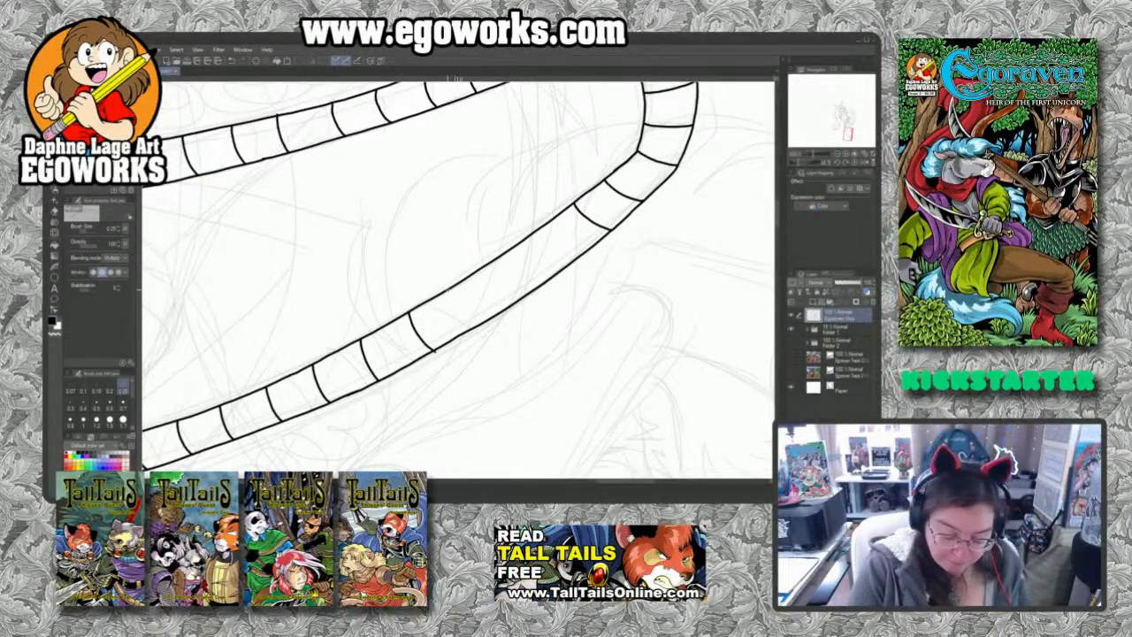
{"action": "left_click_drag", "start_coordinate": [447, 290], "coordinate": [474, 329]}
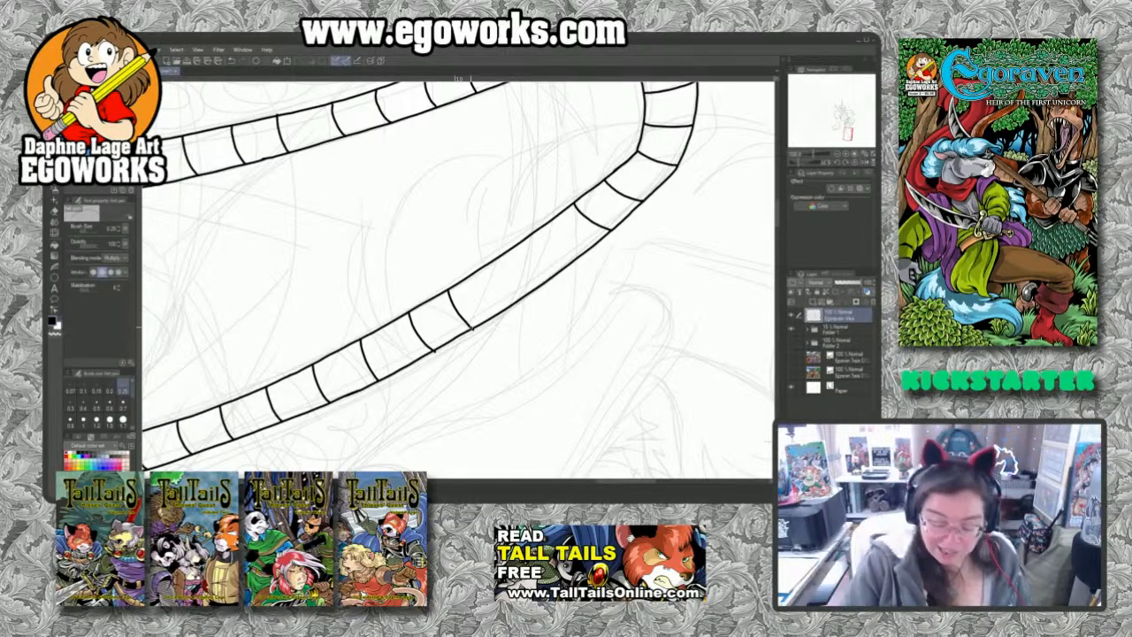
{"action": "left_click_drag", "start_coordinate": [499, 259], "coordinate": [521, 296]}
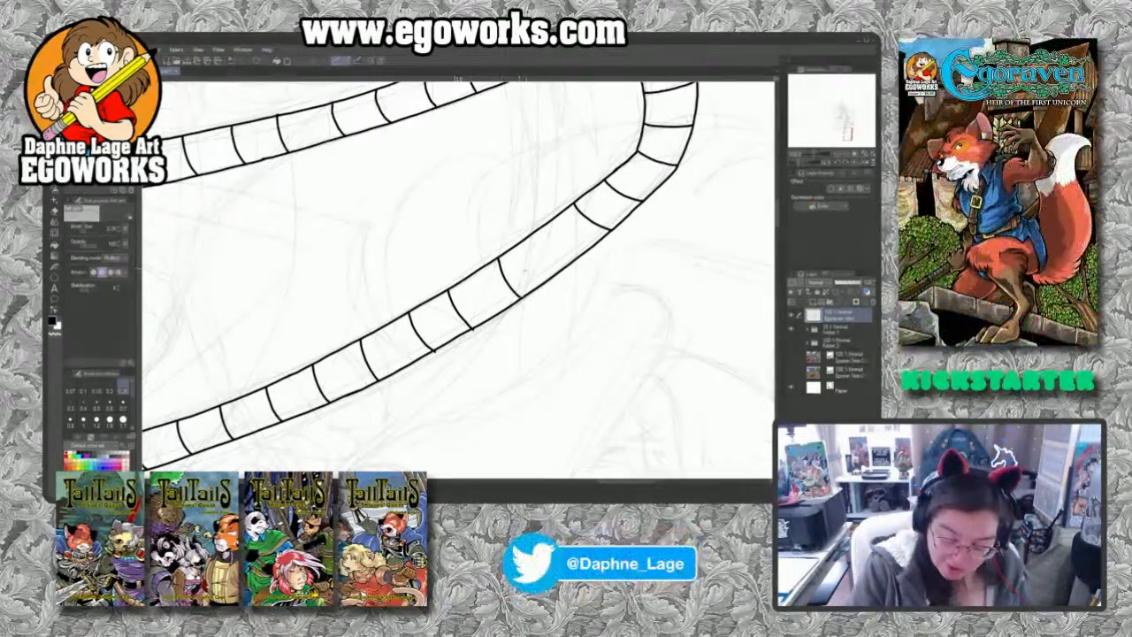
{"action": "left_click_drag", "start_coordinate": [536, 232], "coordinate": [558, 267]}
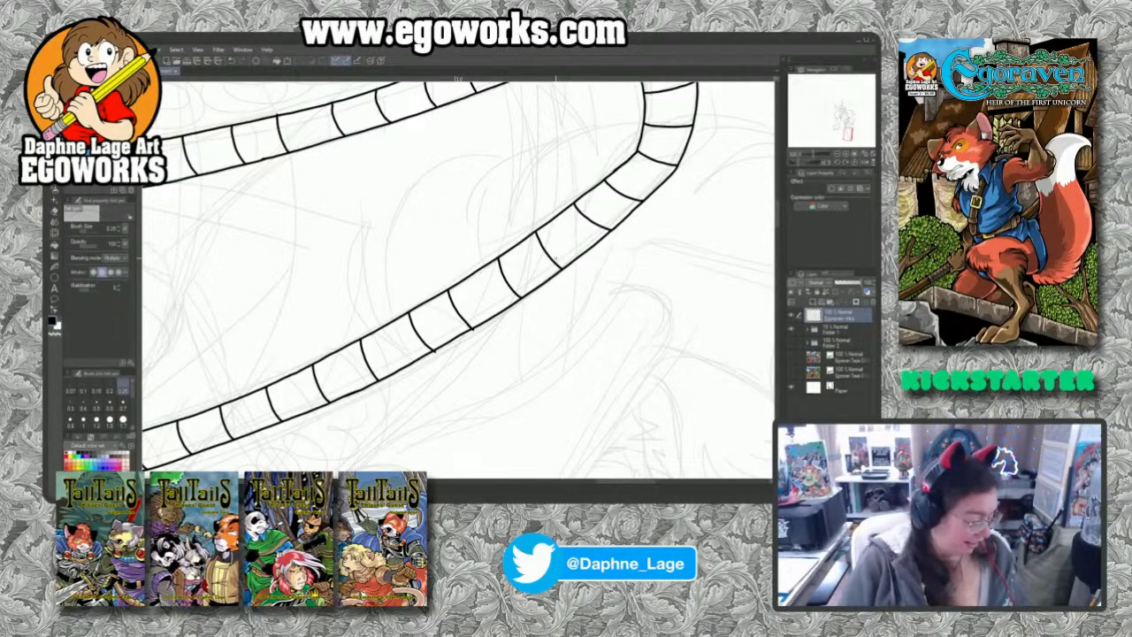
Step: Ink two tapered fold lines in the cloth between the upper and lower belts, beside the fur tuft, thickening their upper ends
{"action": "key", "text": "minus"}
{"action": "key", "text": "minus"}
{"action": "key", "text": "minus"}
{"action": "key", "text": "minus"}
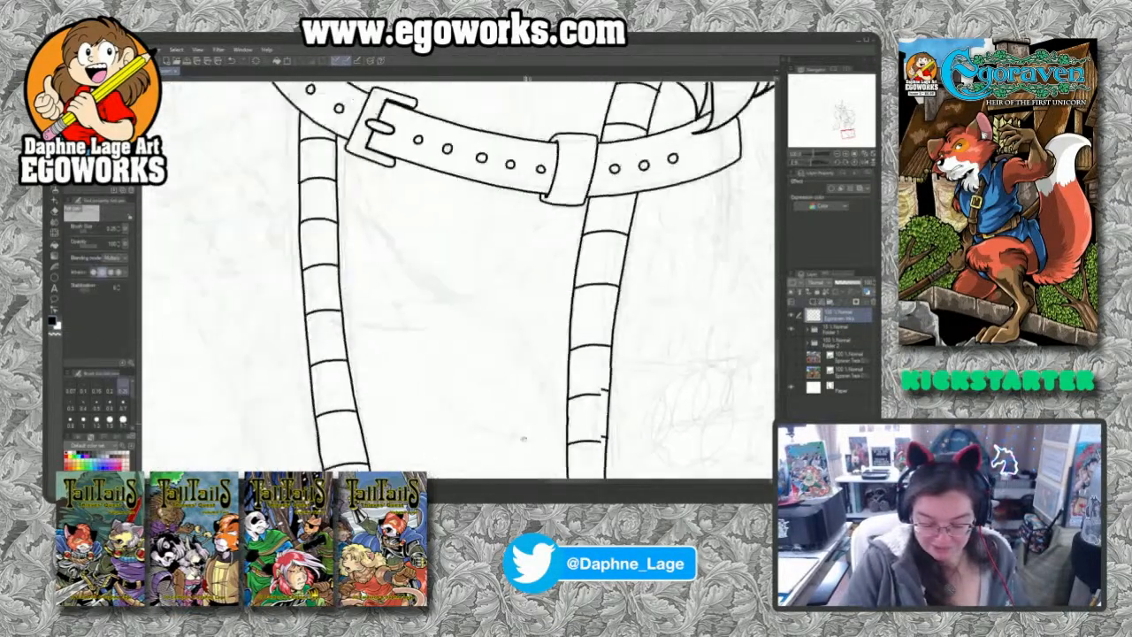
{"action": "key", "text": "minus"}
{"action": "key", "text": "minus"}
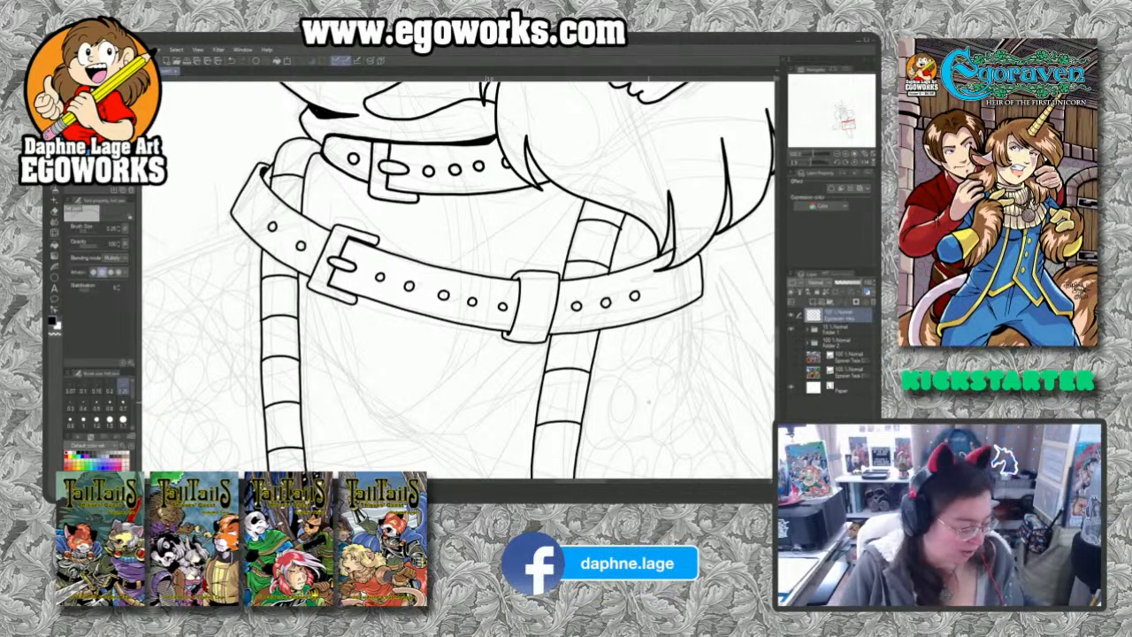
{"action": "key", "text": "minus"}
{"action": "key", "text": "minus"}
{"action": "key", "text": "minus"}
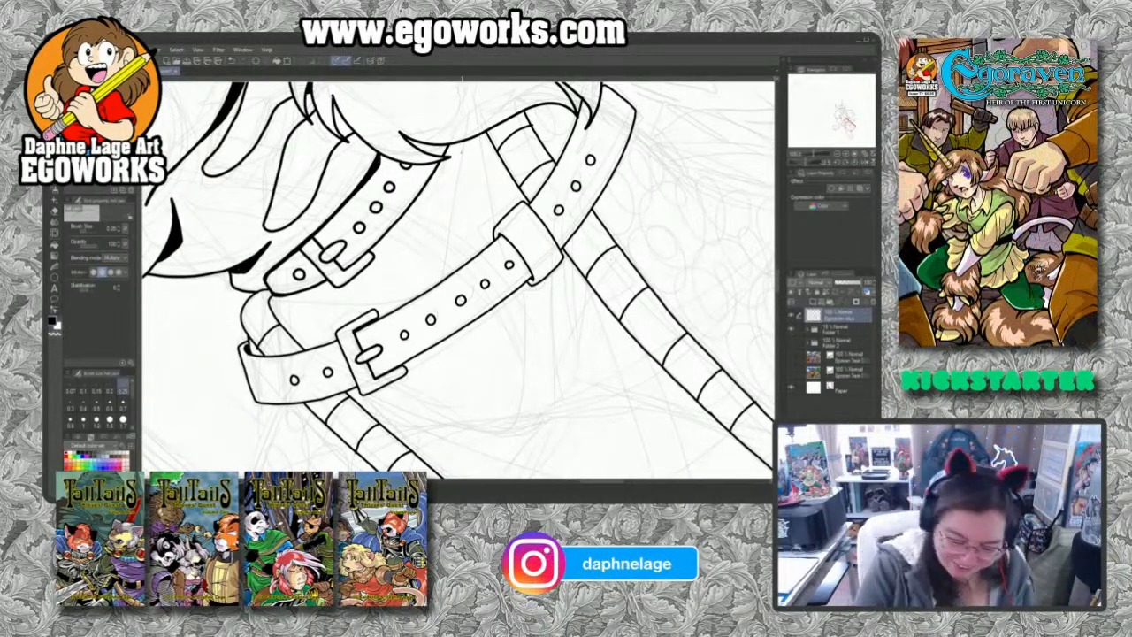
{"action": "mouse_move", "coordinate": [464, 138]}
{"action": "left_mouse_down"}
{"action": "mouse_move", "coordinate": [443, 281]}
{"action": "mouse_move", "coordinate": [465, 139]}
{"action": "mouse_move", "coordinate": [459, 207]}
{"action": "mouse_move", "coordinate": [464, 159]}
{"action": "mouse_move", "coordinate": [461, 184]}
{"action": "left_mouse_up"}
{"action": "left_click_drag", "start_coordinate": [477, 133], "coordinate": [493, 240]}
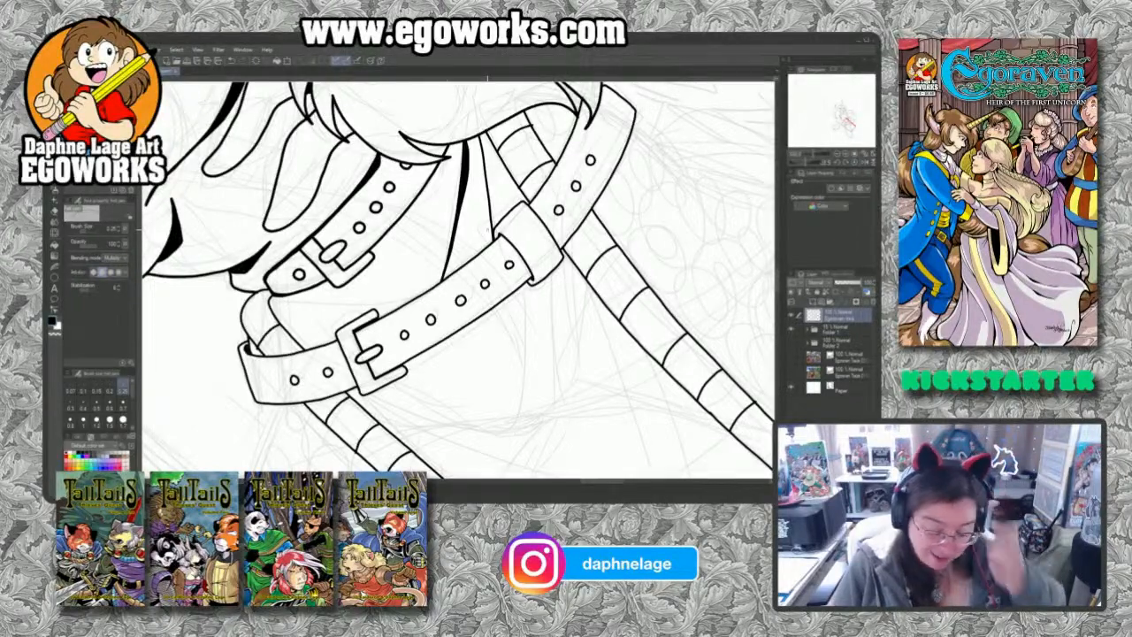
{"action": "left_click_drag", "start_coordinate": [493, 234], "coordinate": [482, 137]}
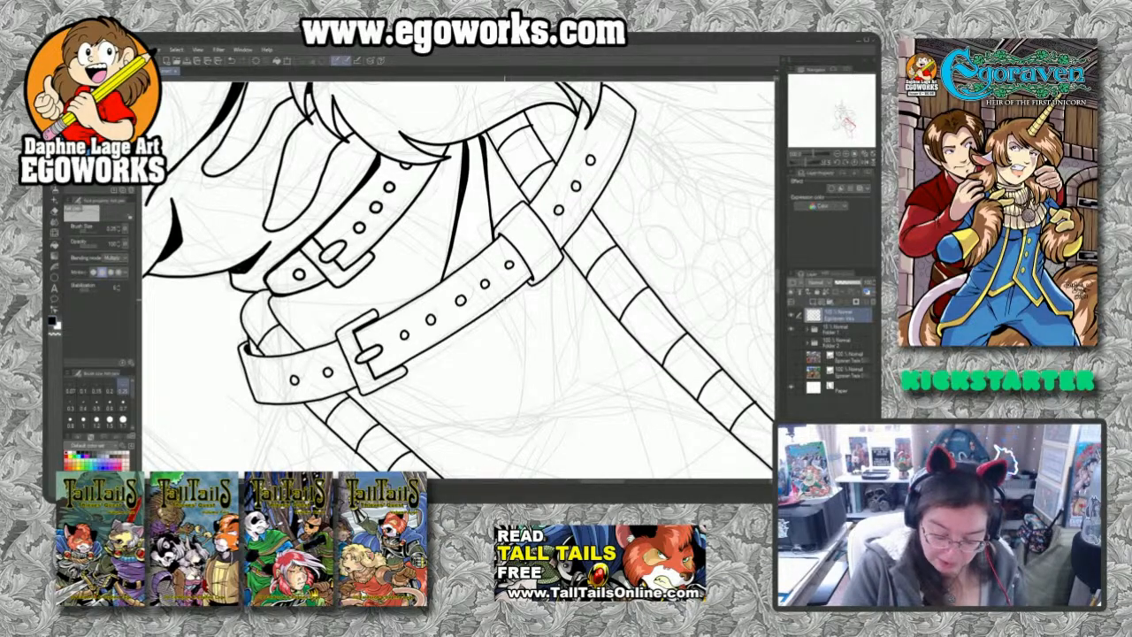
Step: Ink two tapered fold lines hanging below the lower belt near its strap loop, thickening the one closest to the loop
{"action": "mouse_move", "coordinate": [503, 299]}
{"action": "left_mouse_down"}
{"action": "mouse_move", "coordinate": [515, 409]}
{"action": "mouse_move", "coordinate": [503, 298]}
{"action": "left_mouse_up"}
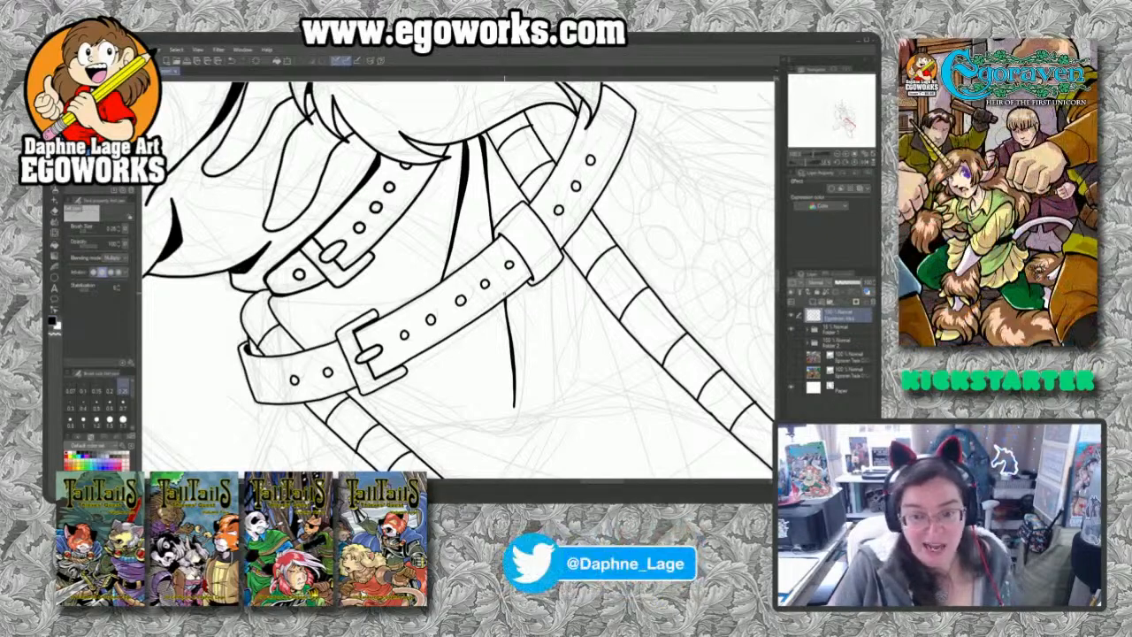
{"action": "left_click_drag", "start_coordinate": [660, 446], "coordinate": [525, 357]}
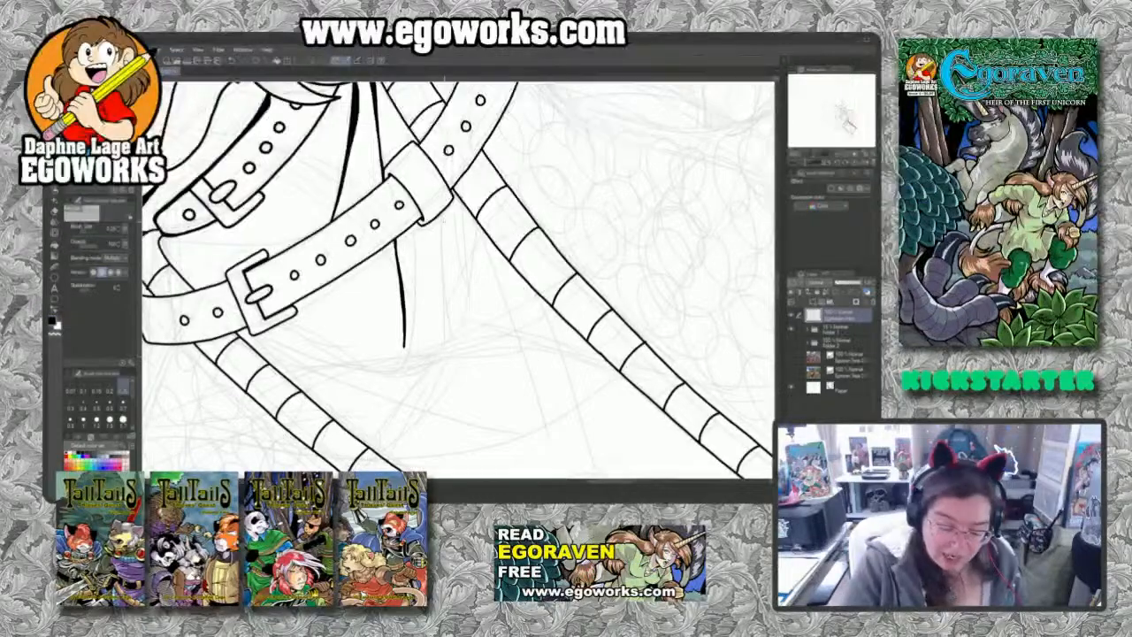
{"action": "left_click_drag", "start_coordinate": [439, 210], "coordinate": [482, 389]}
{"action": "mouse_move", "coordinate": [459, 281]}
{"action": "left_mouse_down"}
{"action": "mouse_move", "coordinate": [444, 213]}
{"action": "mouse_move", "coordinate": [447, 234]}
{"action": "left_mouse_up"}
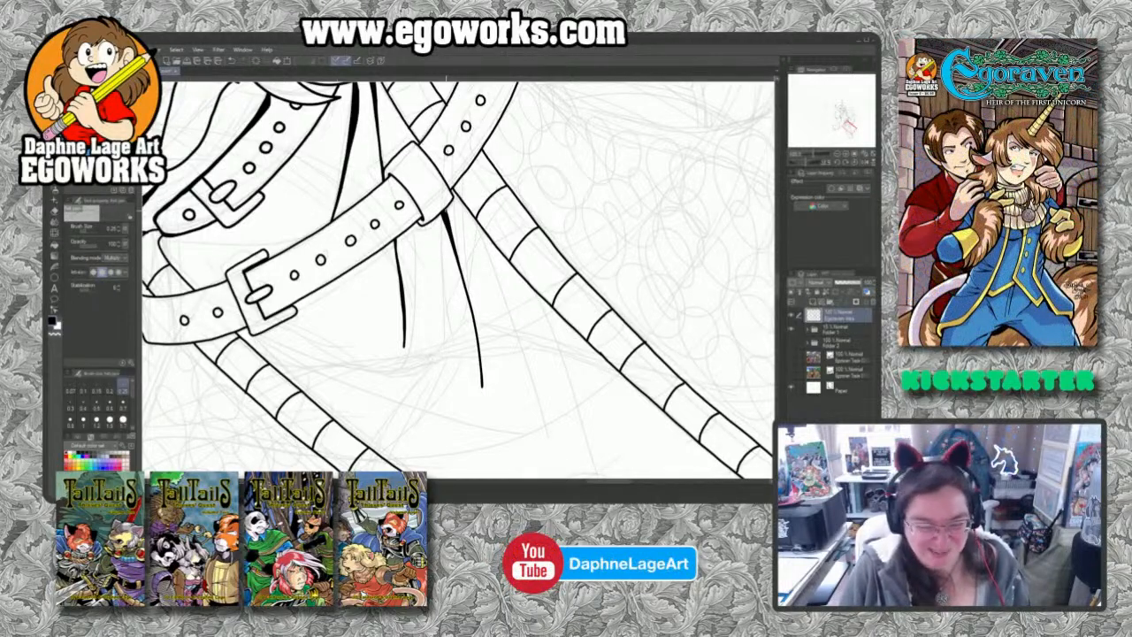
Step: Turn the page back and ink a long curved fold line down from the lower belt's buckle, thickening its upper part
{"action": "key", "text": "r"}
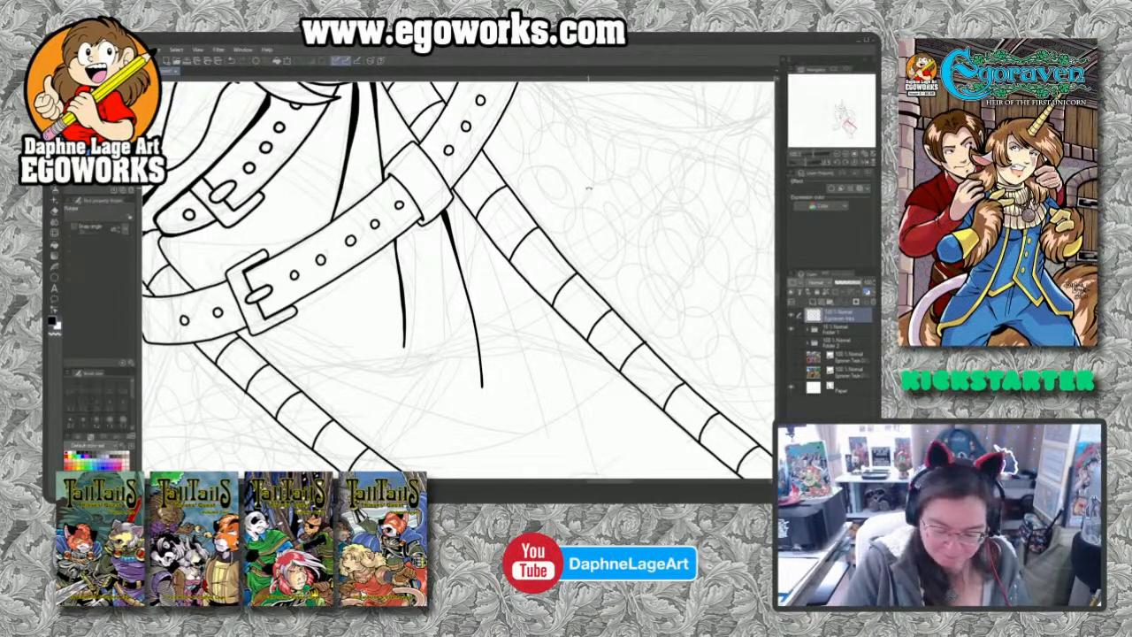
{"action": "left_click_drag", "start_coordinate": [605, 170], "coordinate": [631, 339]}
{"action": "key", "text": "p"}
{"action": "left_click_drag", "start_coordinate": [615, 279], "coordinate": [614, 393]}
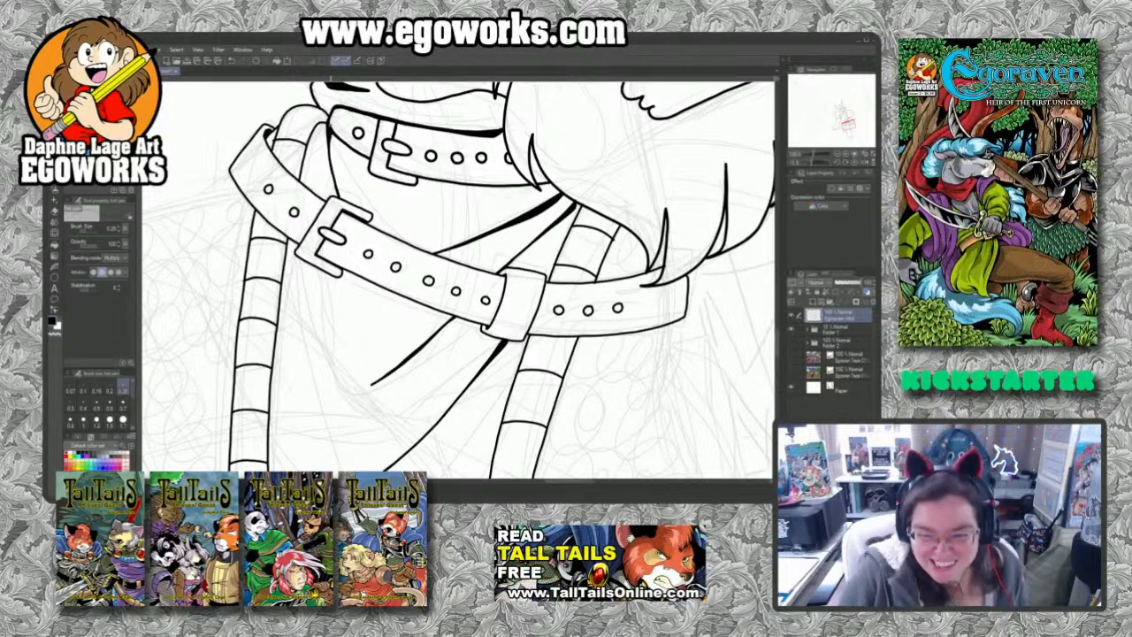
{"action": "scroll", "coordinate": [459, 277], "scroll_direction": "down", "scroll_amount": 5}
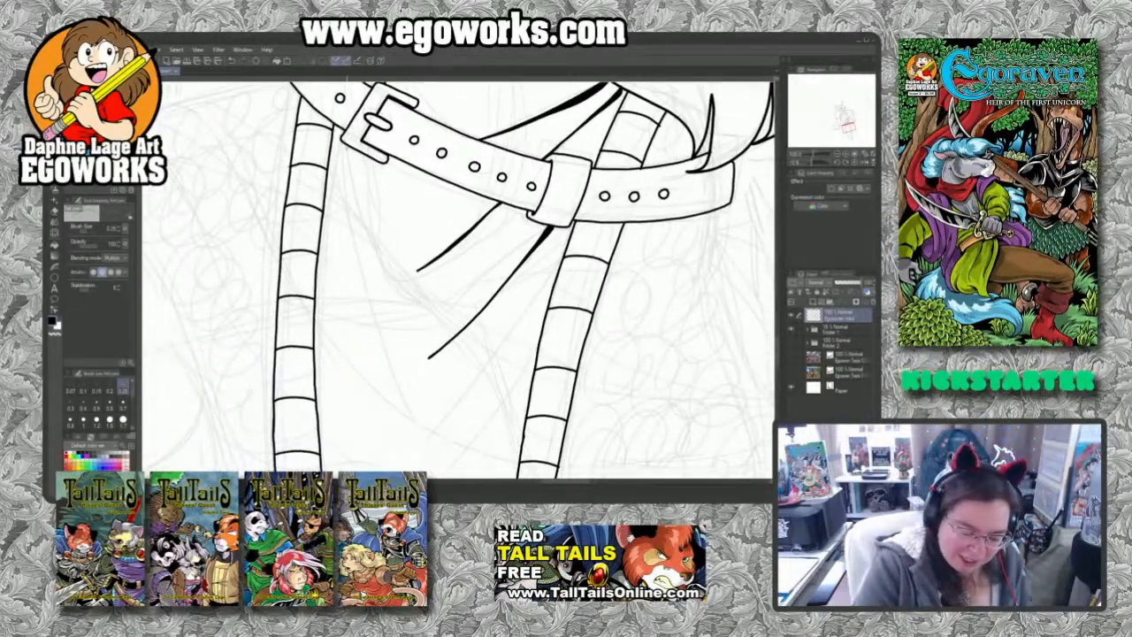
{"action": "mouse_move", "coordinate": [345, 143]}
{"action": "left_mouse_down"}
{"action": "mouse_move", "coordinate": [358, 295]}
{"action": "mouse_move", "coordinate": [382, 371]}
{"action": "mouse_move", "coordinate": [349, 257]}
{"action": "mouse_move", "coordinate": [343, 159]}
{"action": "left_mouse_up"}
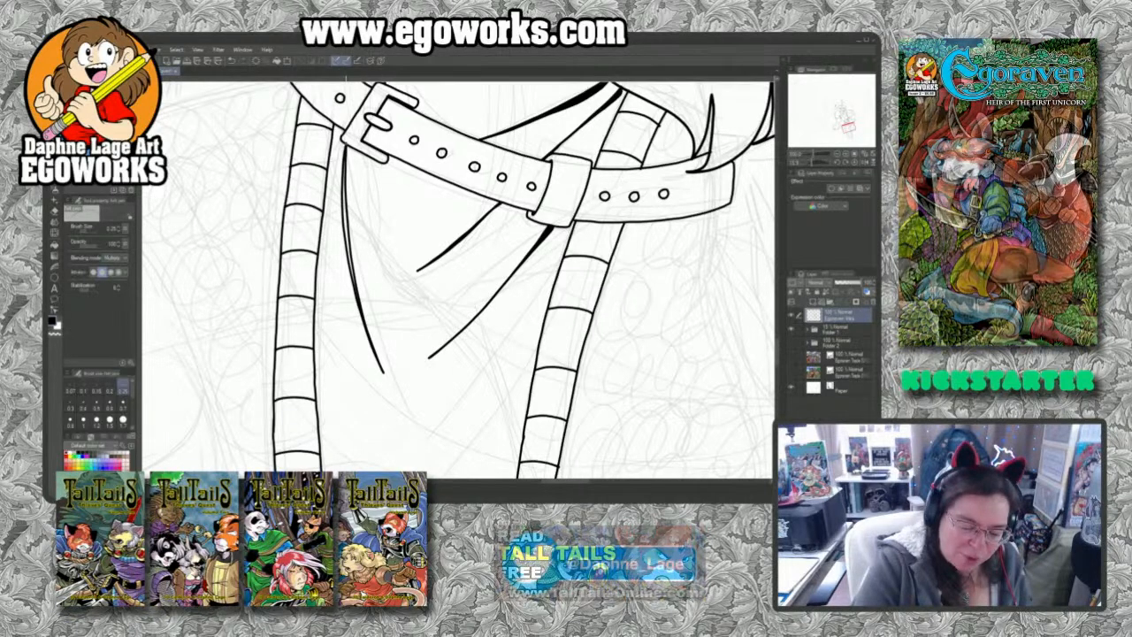
{"action": "mouse_move", "coordinate": [343, 198]}
{"action": "left_mouse_down"}
{"action": "mouse_move", "coordinate": [354, 273]}
{"action": "mouse_move", "coordinate": [345, 197]}
{"action": "left_mouse_up"}
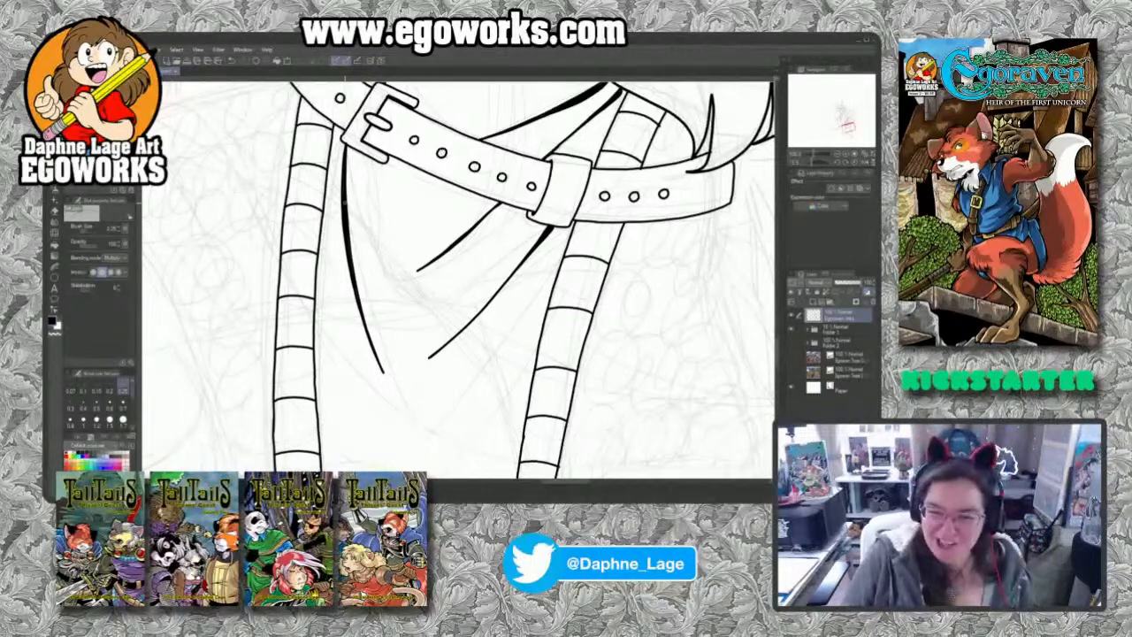
Step: Ink a tapered fold line sweeping inward from the side border beneath the strap loop, with added weight at the border end
{"action": "left_click_drag", "start_coordinate": [548, 371], "coordinate": [518, 199]}
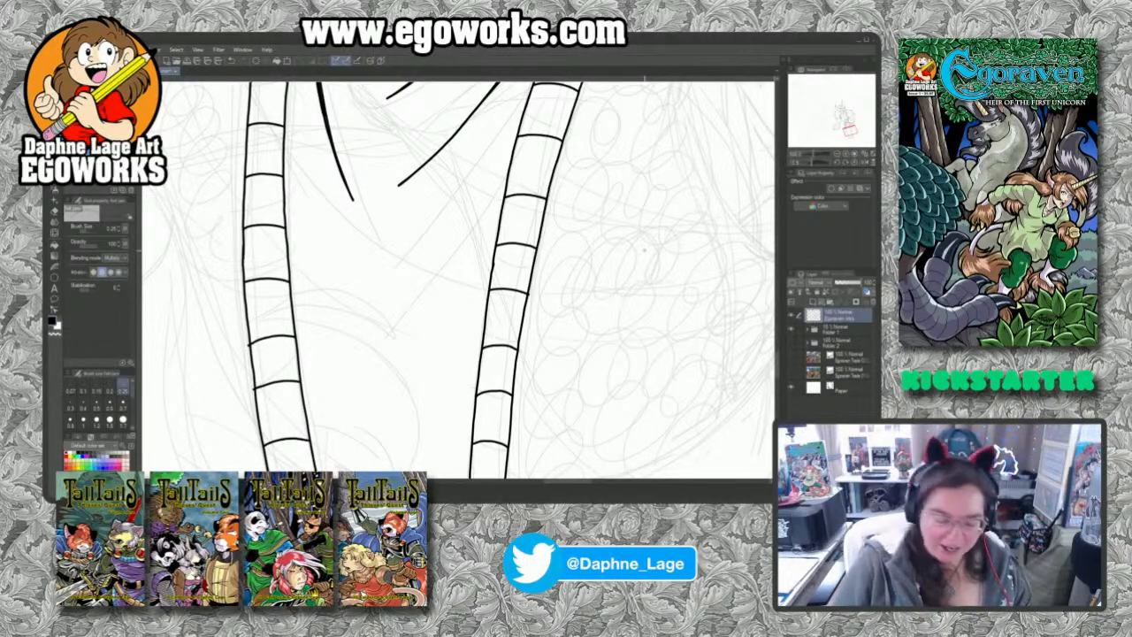
{"action": "mouse_move", "coordinate": [501, 198]}
{"action": "left_mouse_down"}
{"action": "mouse_move", "coordinate": [430, 348]}
{"action": "mouse_move", "coordinate": [378, 410]}
{"action": "left_mouse_up"}
{"action": "mouse_move", "coordinate": [414, 374]}
{"action": "left_mouse_down"}
{"action": "mouse_move", "coordinate": [499, 214]}
{"action": "mouse_move", "coordinate": [495, 230]}
{"action": "left_mouse_up"}
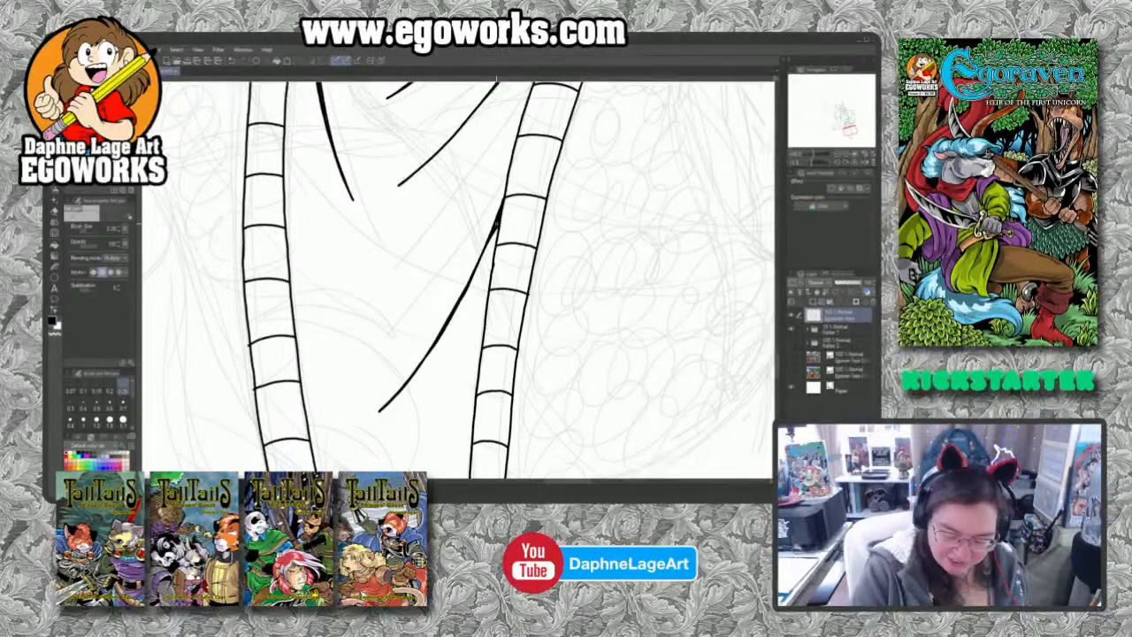
Step: Review the inked cloth down to its hem and against the whole figure, ending with a closer view of the belts and hip
{"action": "left_click_drag", "start_coordinate": [622, 407], "coordinate": [611, 145]}
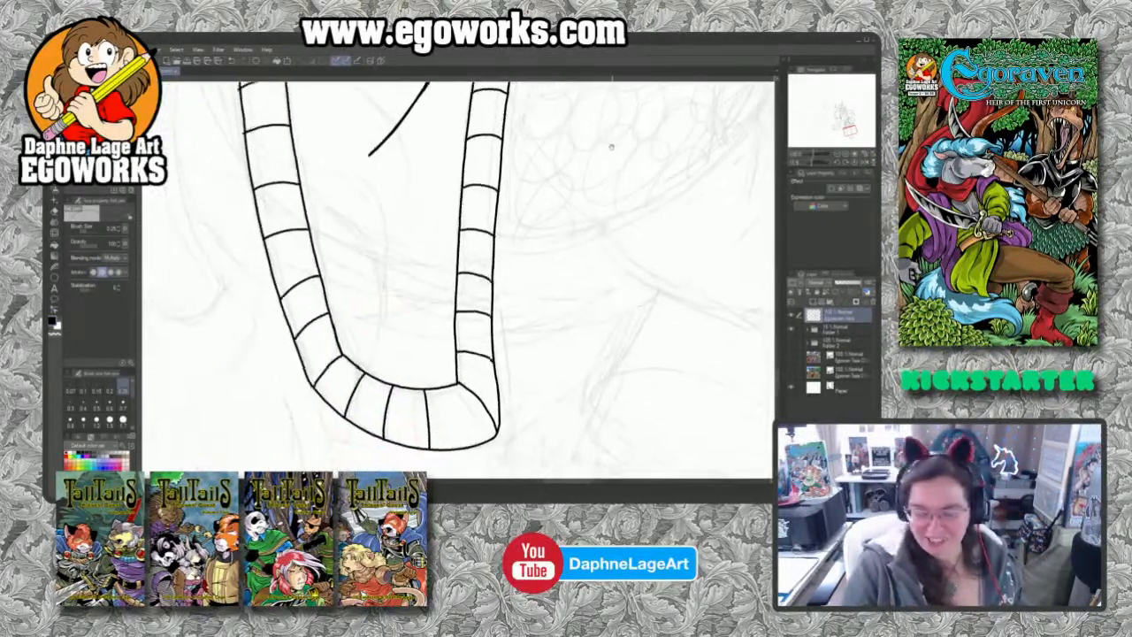
{"action": "left_click_drag", "start_coordinate": [561, 189], "coordinate": [529, 408]}
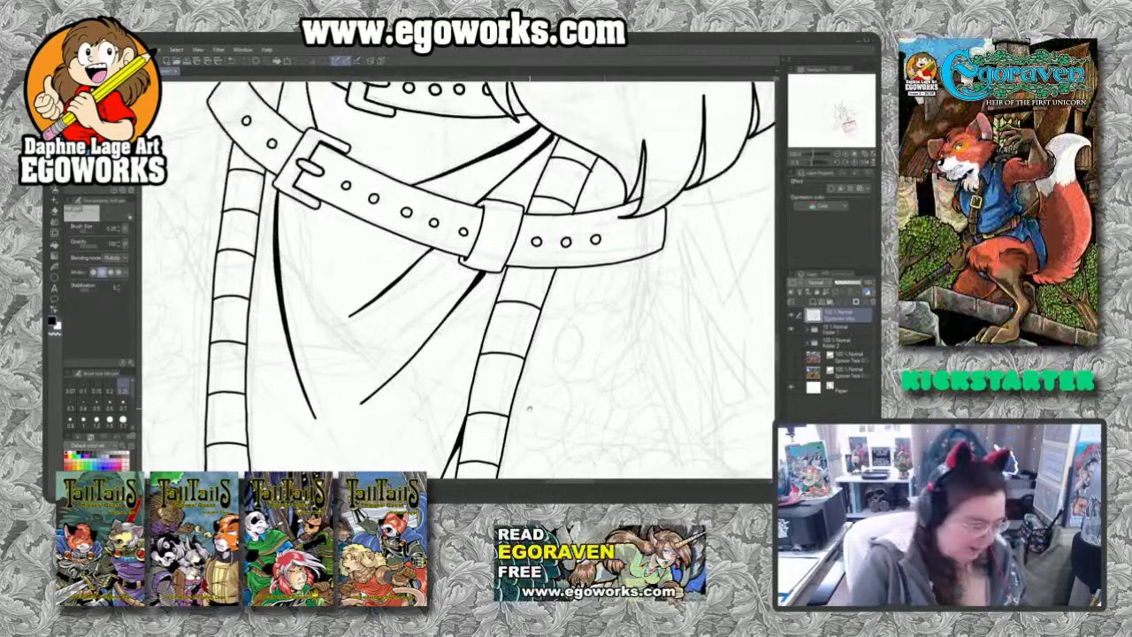
{"action": "scroll", "coordinate": [529, 407], "scroll_direction": "down", "scroll_amount": 5}
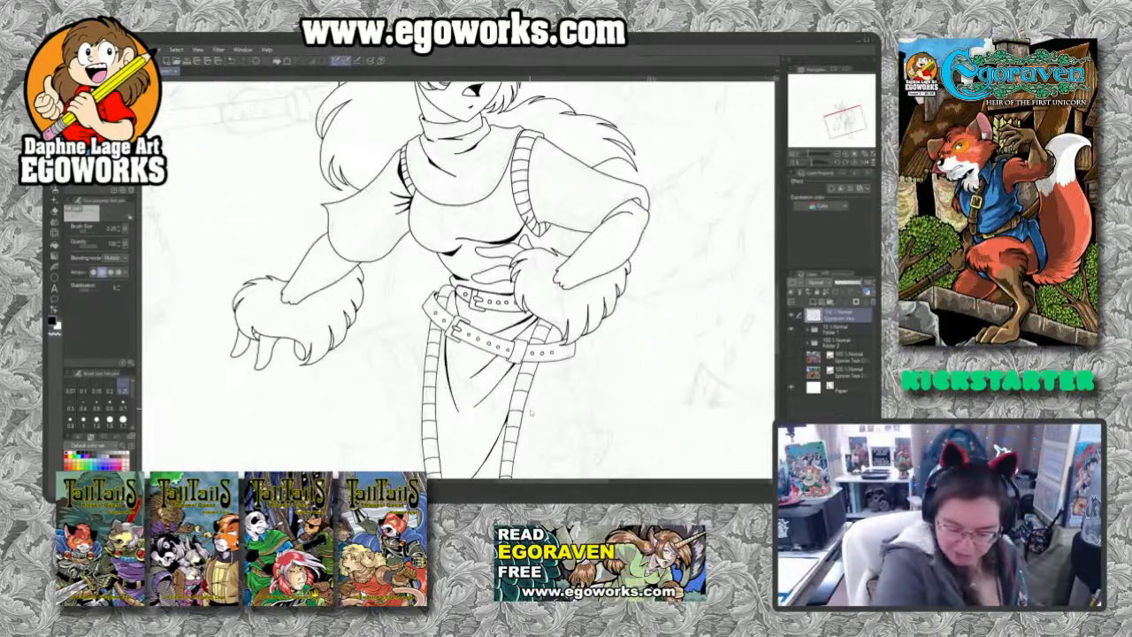
{"action": "mouse_move", "coordinate": [631, 399]}
{"action": "left_mouse_down"}
{"action": "mouse_move", "coordinate": [627, 359]}
{"action": "mouse_move", "coordinate": [628, 399]}
{"action": "left_mouse_up"}
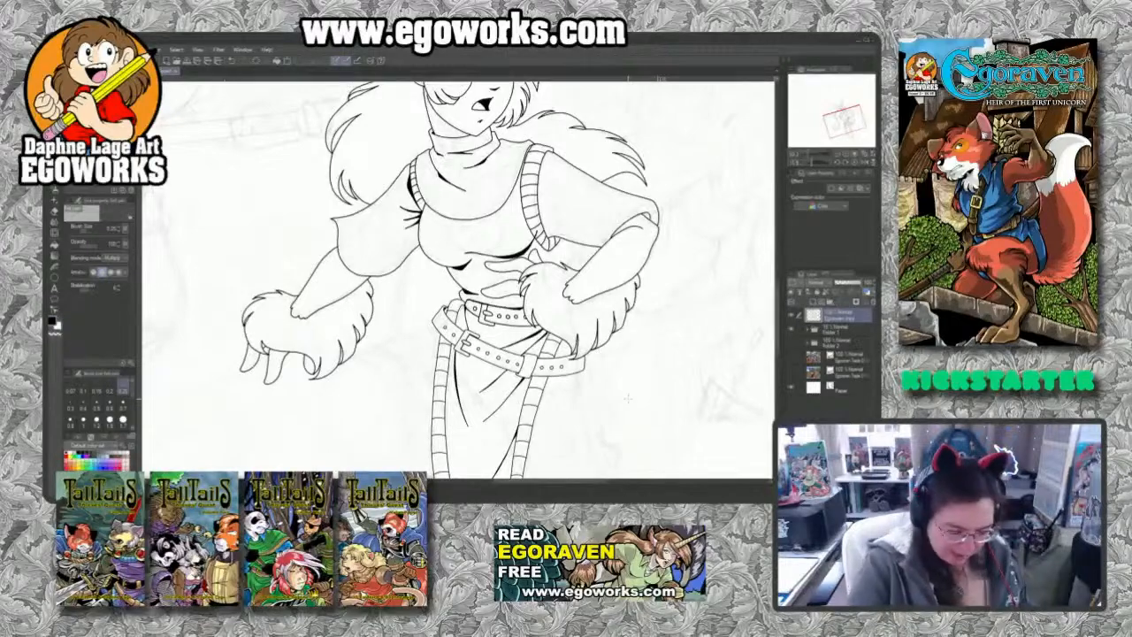
{"action": "key", "text": "ctrl+space"}
{"action": "left_click_drag", "start_coordinate": [433, 336], "coordinate": [549, 318]}
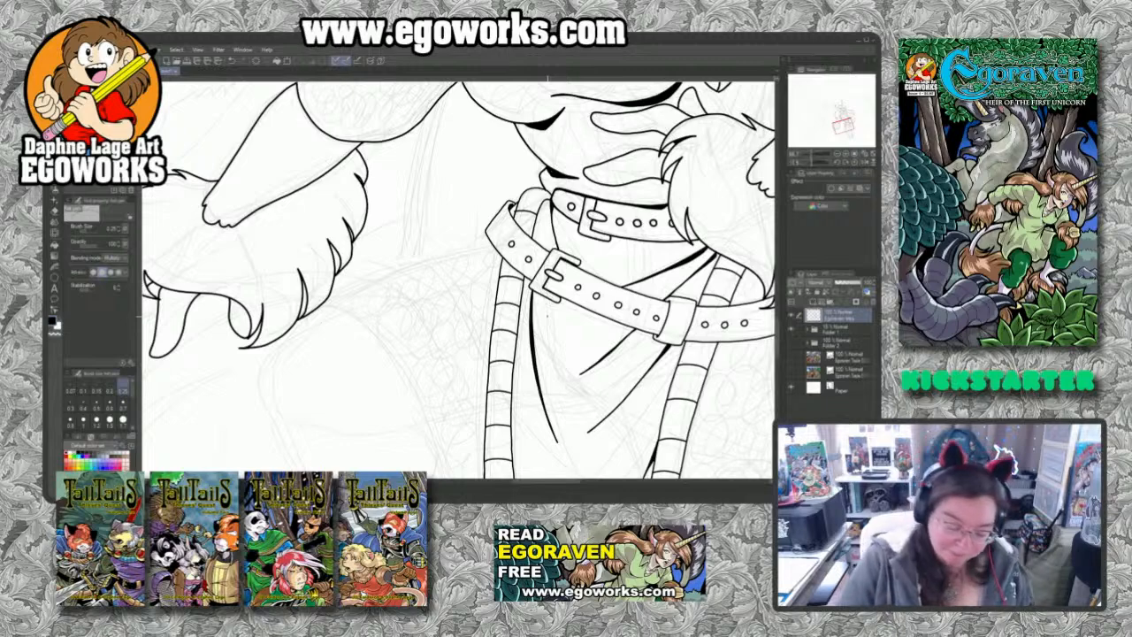
Step: Ink the long curved hem line over the thigh, running from beneath the furry hand down to the cloth's side border
{"action": "mouse_move", "coordinate": [322, 310]}
{"action": "left_mouse_down"}
{"action": "mouse_move", "coordinate": [377, 340]}
{"action": "mouse_move", "coordinate": [436, 442]}
{"action": "left_mouse_up"}
{"action": "left_click", "coordinate": [572, 445]}
{"action": "left_click_drag", "start_coordinate": [571, 445], "coordinate": [553, 248]}
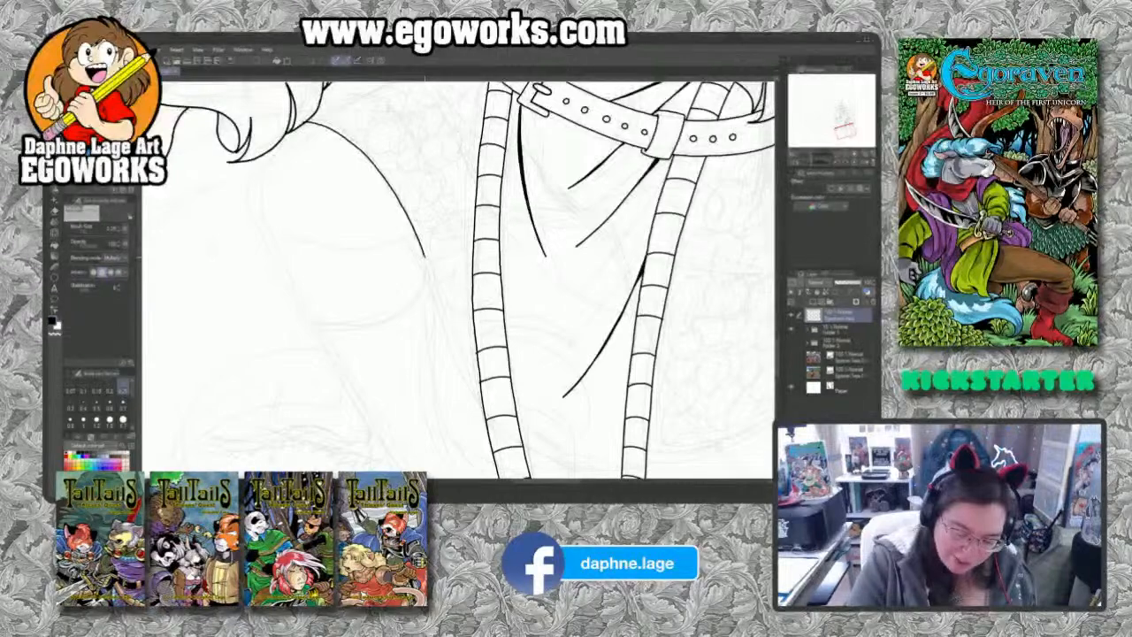
{"action": "left_click_drag", "start_coordinate": [425, 258], "coordinate": [483, 415]}
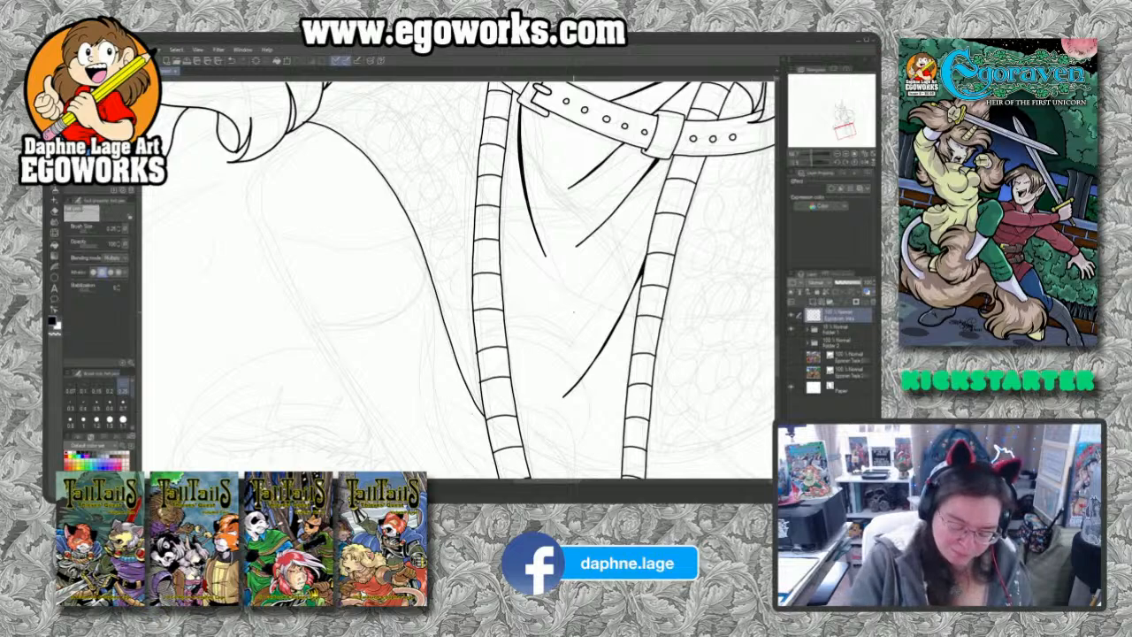
{"action": "scroll", "coordinate": [459, 279], "scroll_direction": "up", "scroll_amount": 3}
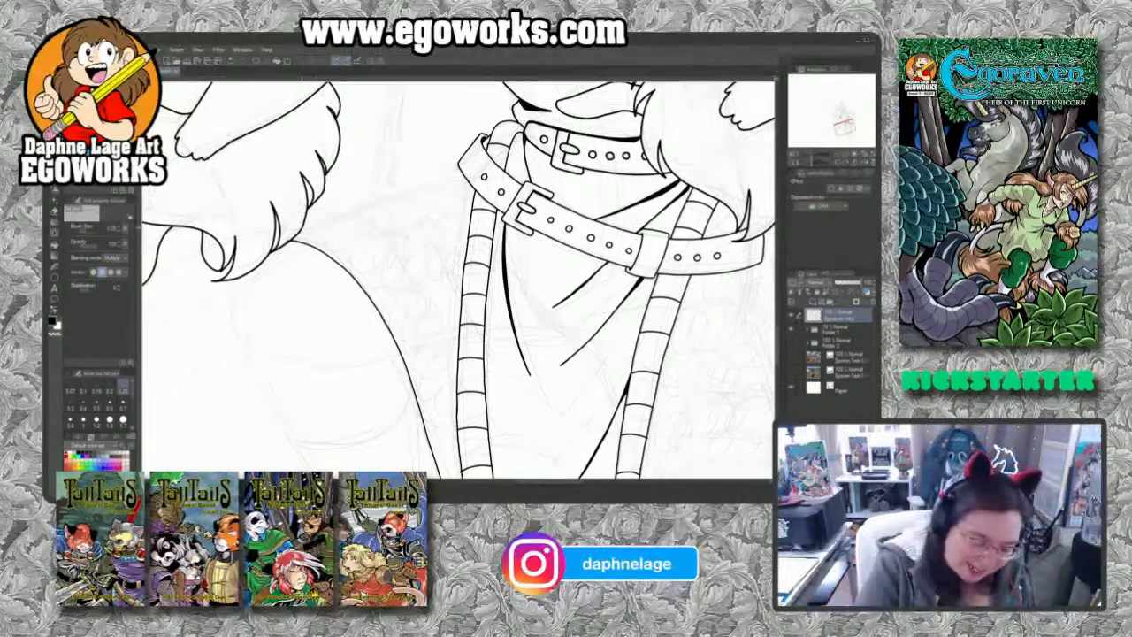
Step: Ink the layered garment above the thigh hem up to the lower belt, adding tapered, thickened fold lines beside the cloth's border
{"action": "mouse_move", "coordinate": [306, 223]}
{"action": "left_mouse_down"}
{"action": "mouse_move", "coordinate": [359, 202]}
{"action": "mouse_move", "coordinate": [453, 373]}
{"action": "mouse_move", "coordinate": [419, 288]}
{"action": "mouse_move", "coordinate": [429, 331]}
{"action": "left_mouse_up"}
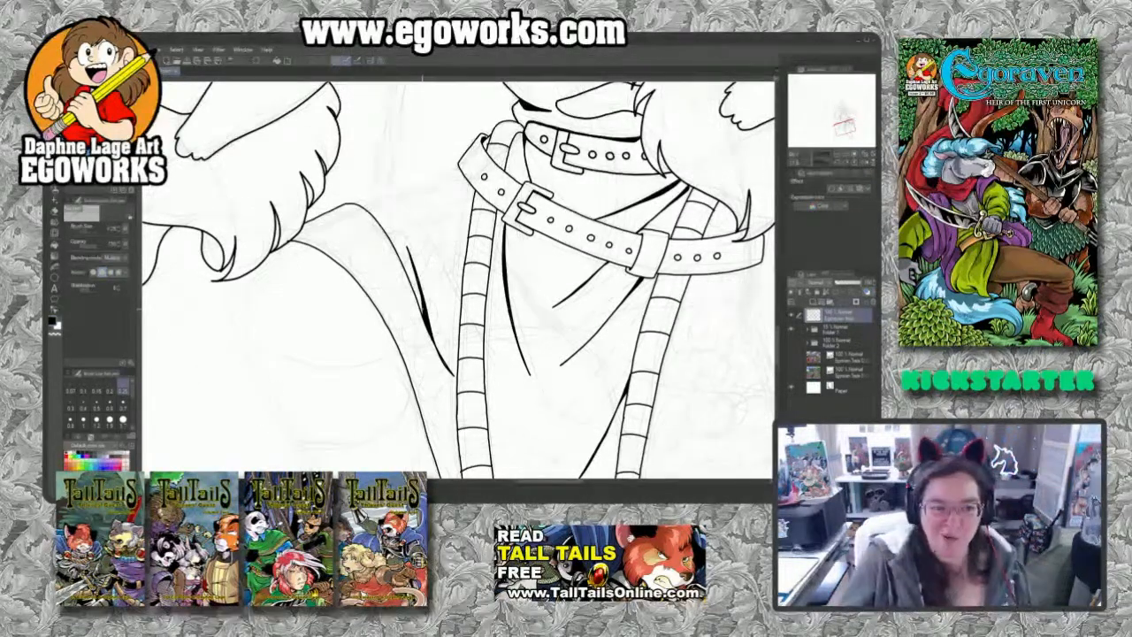
{"action": "left_click_drag", "start_coordinate": [352, 205], "coordinate": [409, 256]}
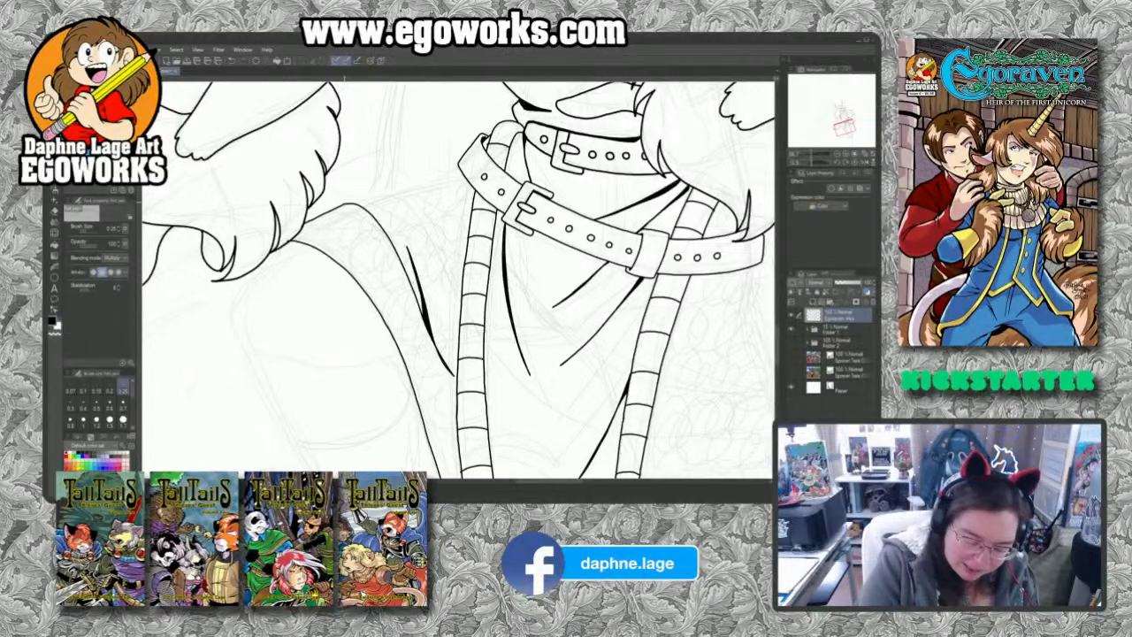
{"action": "mouse_move", "coordinate": [343, 202]}
{"action": "left_mouse_down"}
{"action": "mouse_move", "coordinate": [380, 189]}
{"action": "mouse_move", "coordinate": [412, 196]}
{"action": "mouse_move", "coordinate": [460, 282]}
{"action": "mouse_move", "coordinate": [440, 223]}
{"action": "left_mouse_up"}
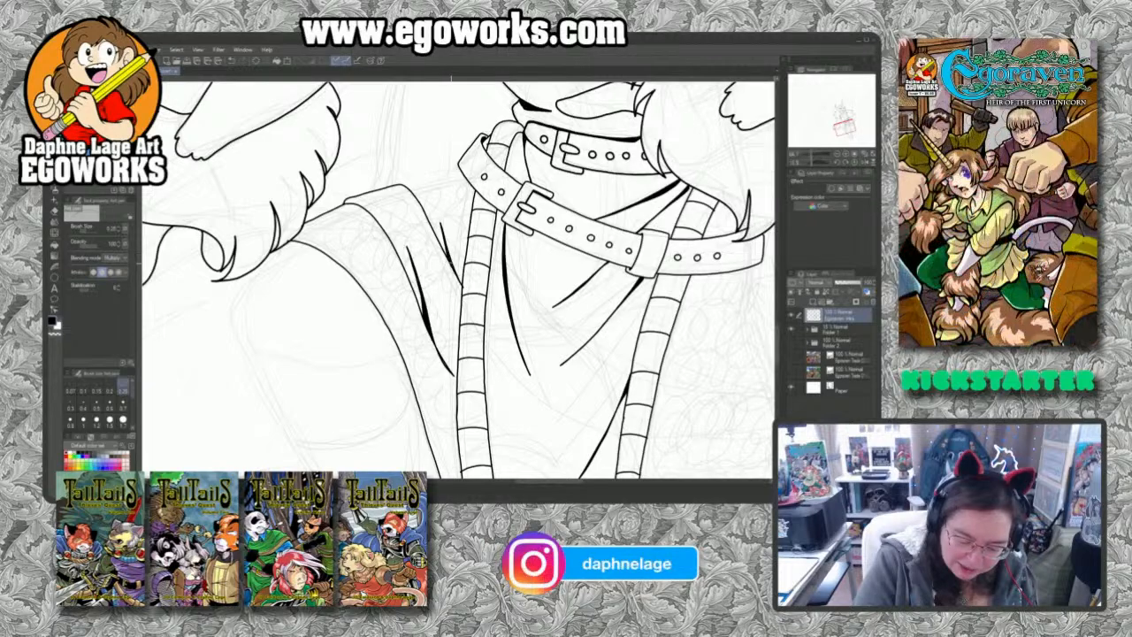
{"action": "left_click_drag", "start_coordinate": [407, 188], "coordinate": [462, 171]}
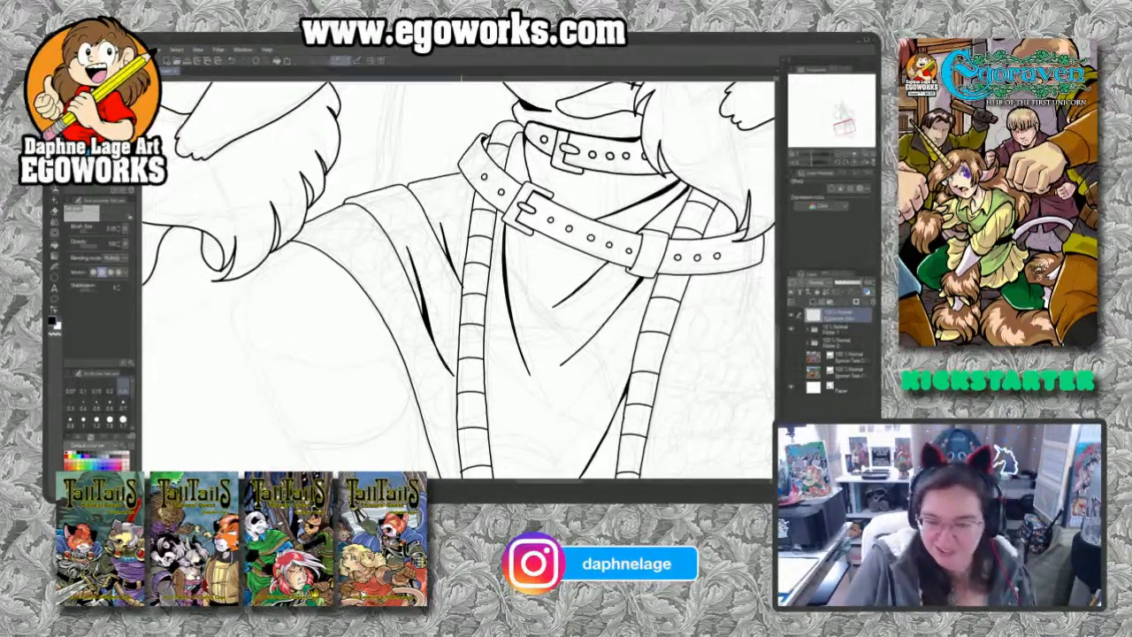
Step: Turn the page and ink a forked, tapered crease on the leg just beneath the curved garment hem
{"action": "scroll", "coordinate": [671, 321], "scroll_direction": "down", "scroll_amount": 10}
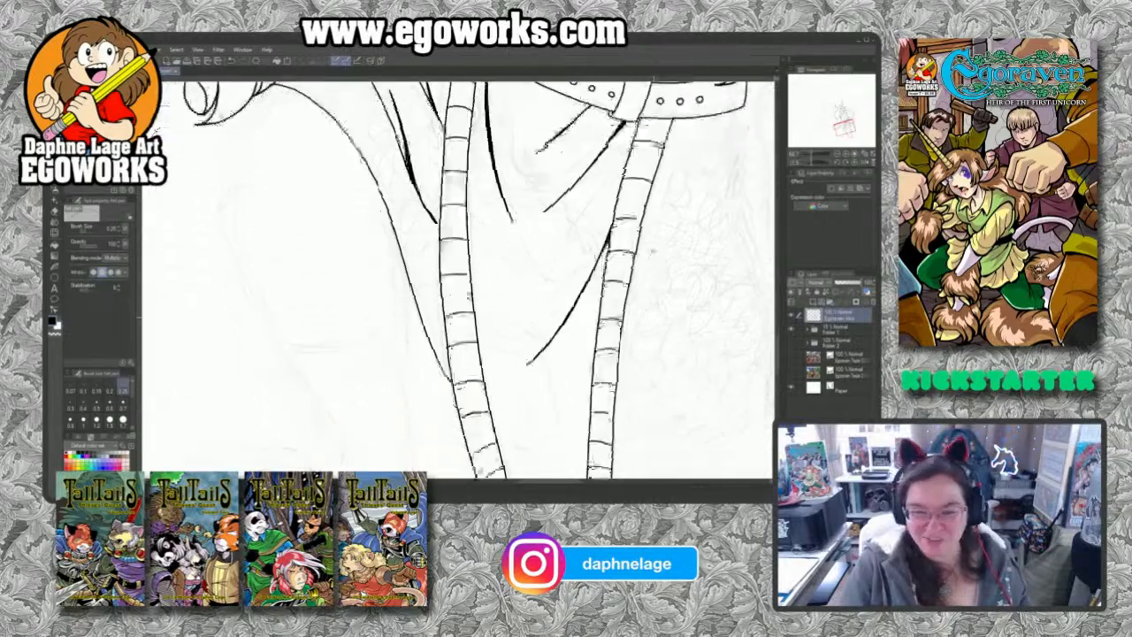
{"action": "scroll", "coordinate": [670, 321], "scroll_direction": "up", "scroll_amount": 10}
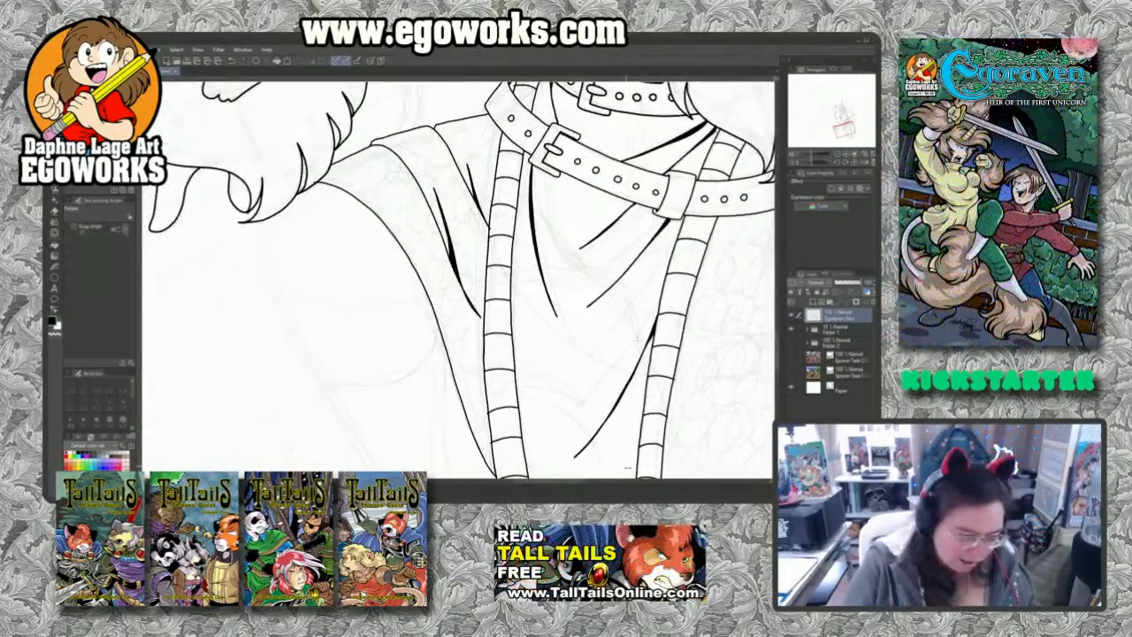
{"action": "key", "text": "minus"}
{"action": "key", "text": "minus"}
{"action": "key", "text": "minus"}
{"action": "key", "text": "minus"}
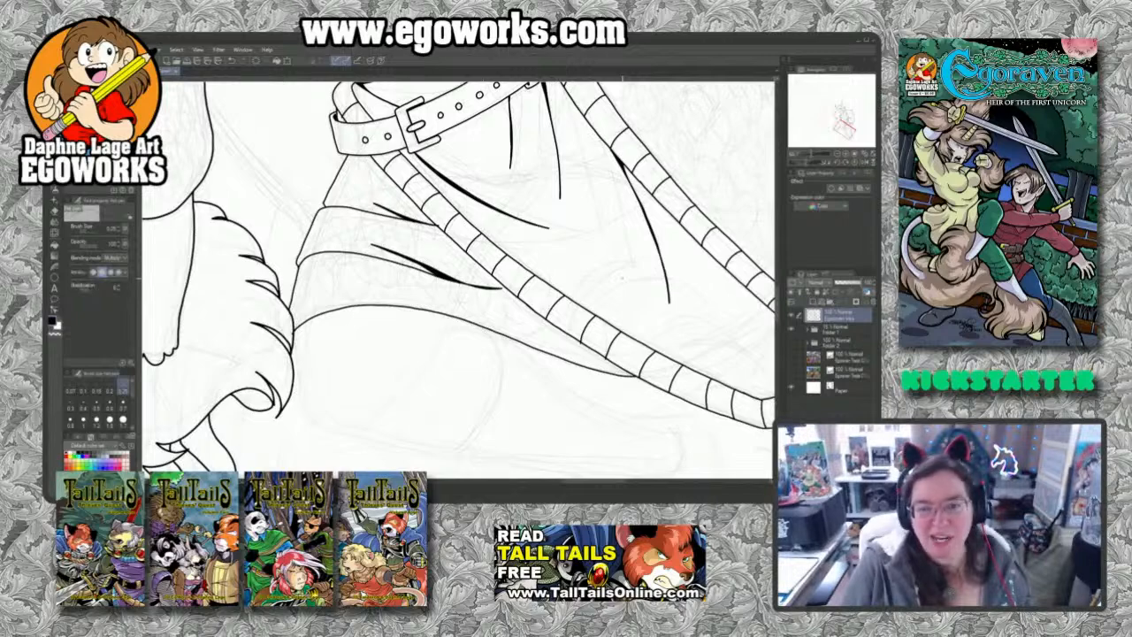
{"action": "scroll", "coordinate": [659, 312], "scroll_direction": "down", "scroll_amount": 5}
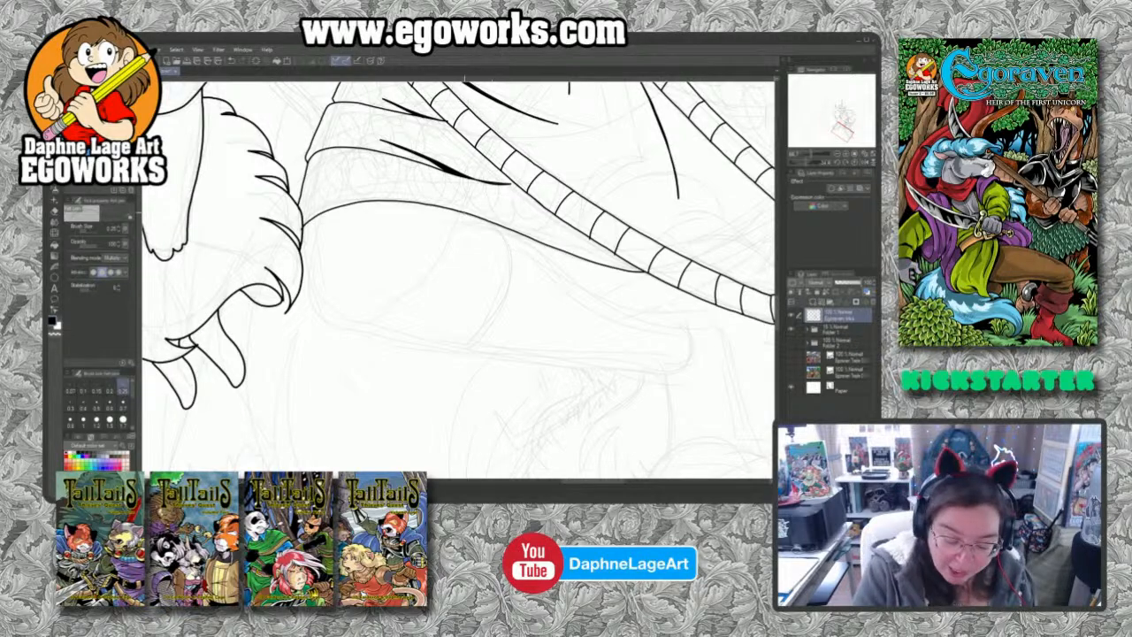
{"action": "mouse_move", "coordinate": [464, 216]}
{"action": "left_mouse_down"}
{"action": "mouse_move", "coordinate": [426, 283]}
{"action": "mouse_move", "coordinate": [462, 215]}
{"action": "mouse_move", "coordinate": [447, 285]}
{"action": "mouse_move", "coordinate": [454, 237]}
{"action": "left_mouse_up"}
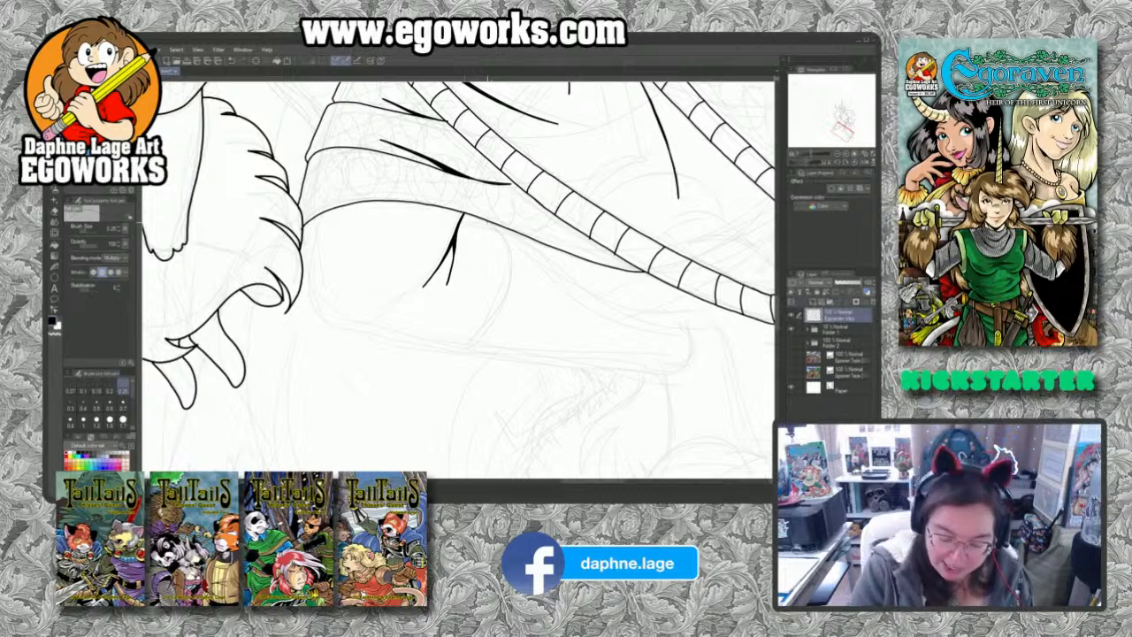
Step: Ink the rounded thigh and knee outline with a thickened bend crease, and the lower leg tapering to a small scalloped end
{"action": "mouse_move", "coordinate": [488, 219]}
{"action": "left_mouse_down"}
{"action": "mouse_move", "coordinate": [511, 259]}
{"action": "mouse_move", "coordinate": [504, 304]}
{"action": "mouse_move", "coordinate": [466, 351]}
{"action": "mouse_move", "coordinate": [505, 302]}
{"action": "mouse_move", "coordinate": [513, 269]}
{"action": "mouse_move", "coordinate": [496, 318]}
{"action": "mouse_move", "coordinate": [510, 294]}
{"action": "left_mouse_up"}
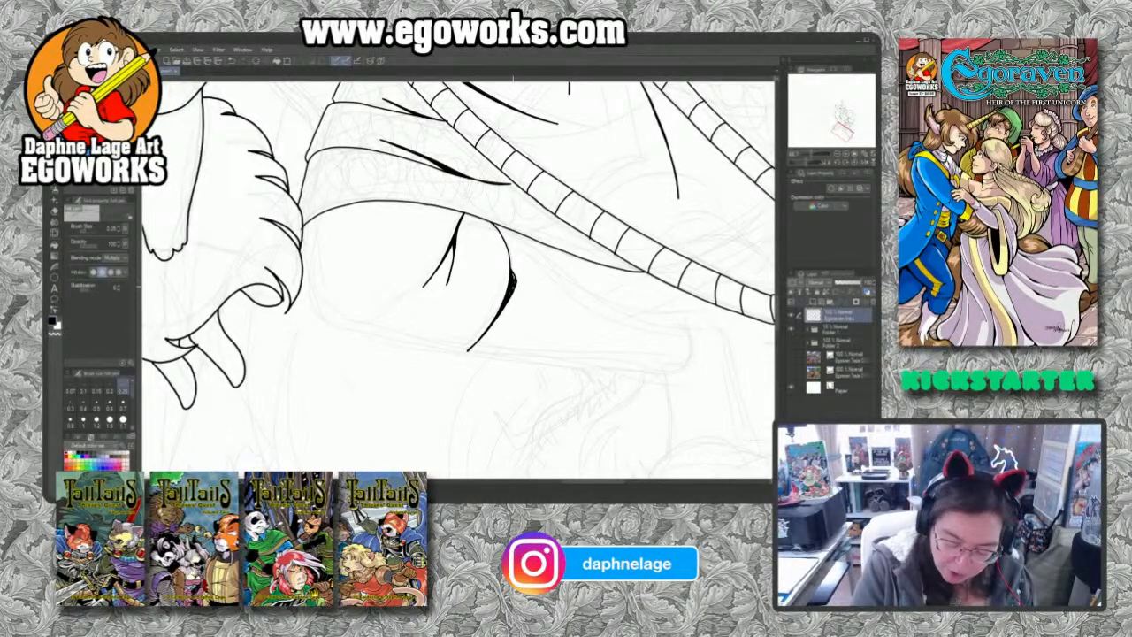
{"action": "left_click_drag", "start_coordinate": [510, 245], "coordinate": [509, 251]}
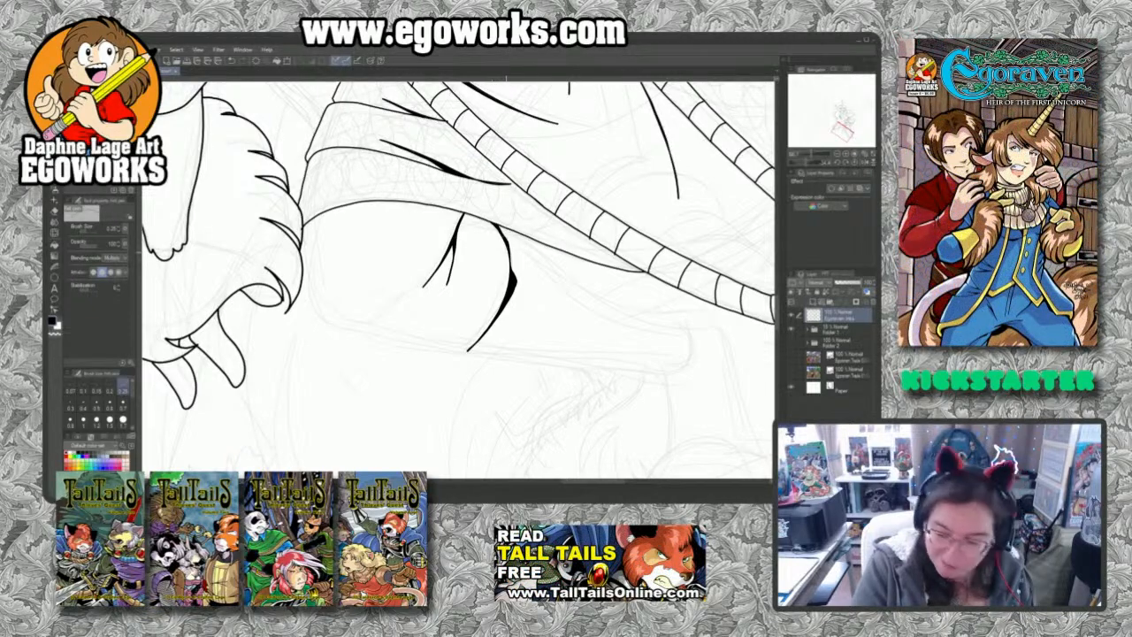
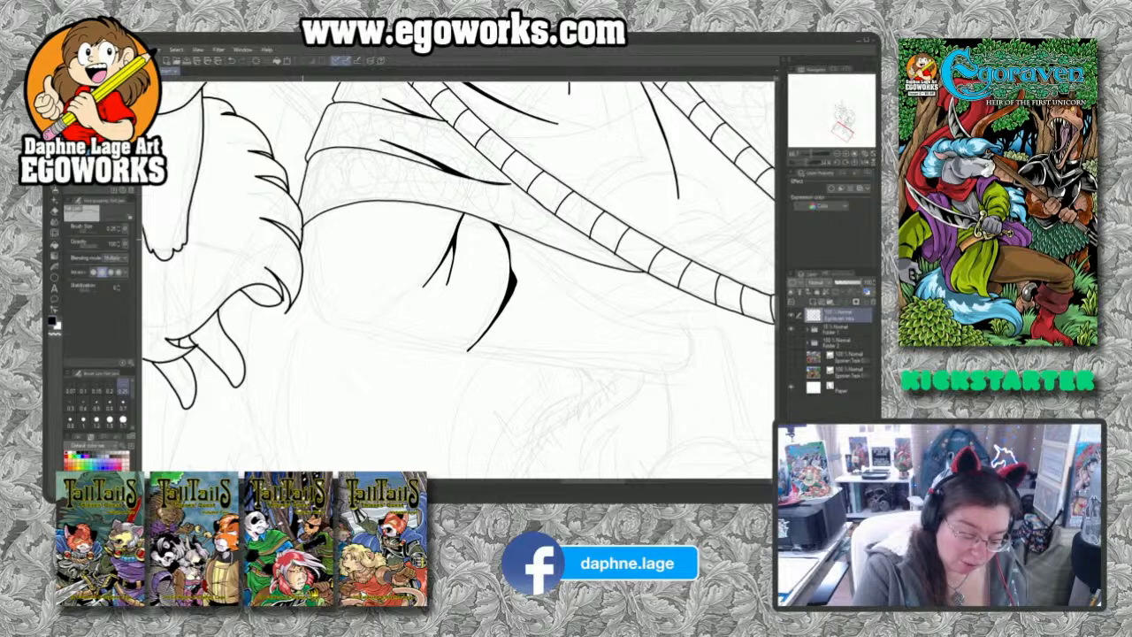
{"action": "left_click_drag", "start_coordinate": [327, 327], "coordinate": [468, 354]}
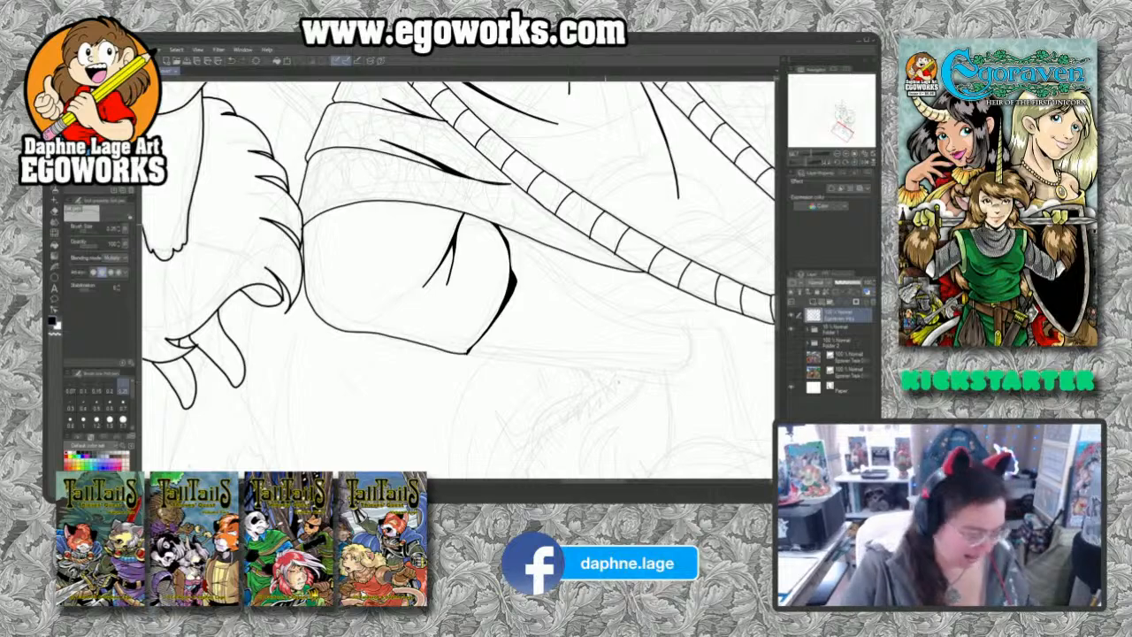
{"action": "mouse_move", "coordinate": [605, 228]}
{"action": "left_mouse_down"}
{"action": "mouse_move", "coordinate": [607, 426]}
{"action": "mouse_move", "coordinate": [585, 229]}
{"action": "left_mouse_up"}
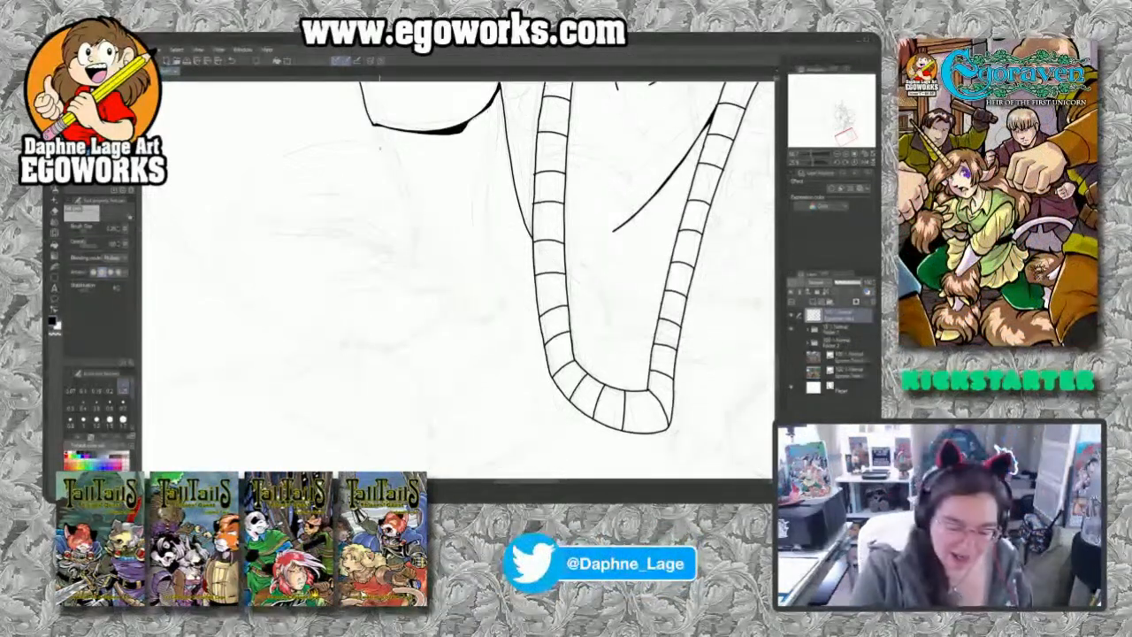
{"action": "mouse_move", "coordinate": [374, 125]}
{"action": "left_mouse_down"}
{"action": "mouse_move", "coordinate": [449, 288]}
{"action": "mouse_move", "coordinate": [477, 319]}
{"action": "mouse_move", "coordinate": [494, 315]}
{"action": "mouse_move", "coordinate": [502, 89]}
{"action": "left_mouse_up"}
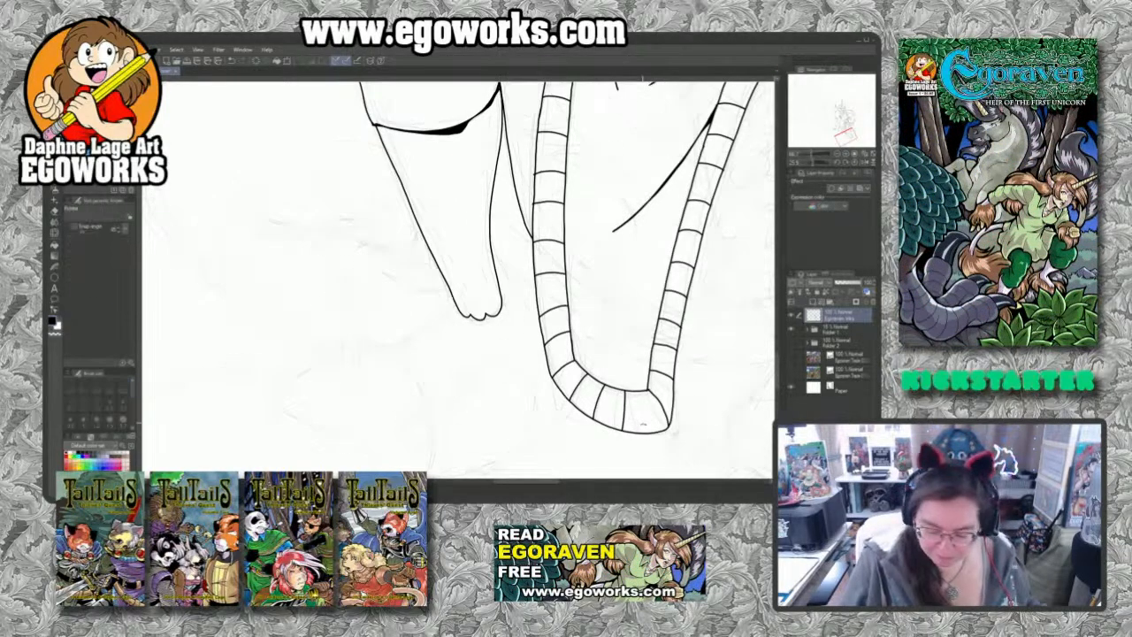
Step: Turn the page and ink the shaggy fur tuft around the ankle, with pointed locks from the lower leg around to the cloth's hem
{"action": "left_click_drag", "start_coordinate": [627, 415], "coordinate": [672, 253]}
{"action": "left_click_drag", "start_coordinate": [638, 380], "coordinate": [633, 331]}
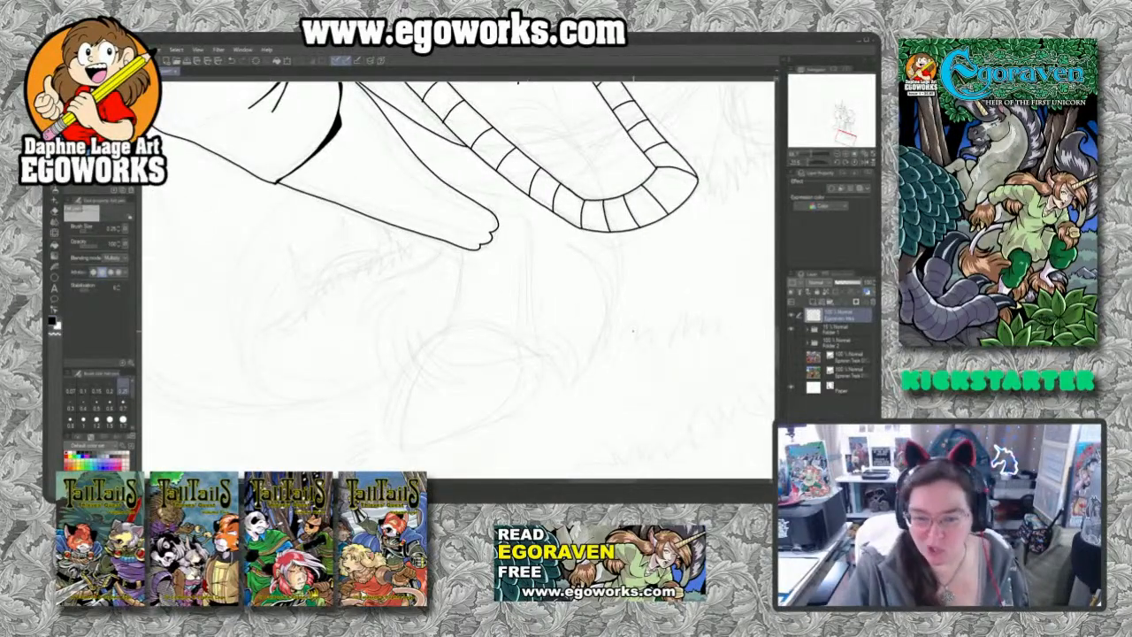
{"action": "mouse_move", "coordinate": [432, 238]}
{"action": "left_mouse_down"}
{"action": "mouse_move", "coordinate": [375, 277]}
{"action": "mouse_move", "coordinate": [364, 294]}
{"action": "mouse_move", "coordinate": [395, 276]}
{"action": "mouse_move", "coordinate": [368, 300]}
{"action": "mouse_move", "coordinate": [361, 346]}
{"action": "left_mouse_up"}
{"action": "mouse_move", "coordinate": [382, 304]}
{"action": "left_mouse_down"}
{"action": "mouse_move", "coordinate": [362, 340]}
{"action": "mouse_move", "coordinate": [408, 395]}
{"action": "left_mouse_up"}
{"action": "mouse_move", "coordinate": [387, 346]}
{"action": "left_mouse_down"}
{"action": "mouse_move", "coordinate": [433, 390]}
{"action": "mouse_move", "coordinate": [460, 391]}
{"action": "left_mouse_up"}
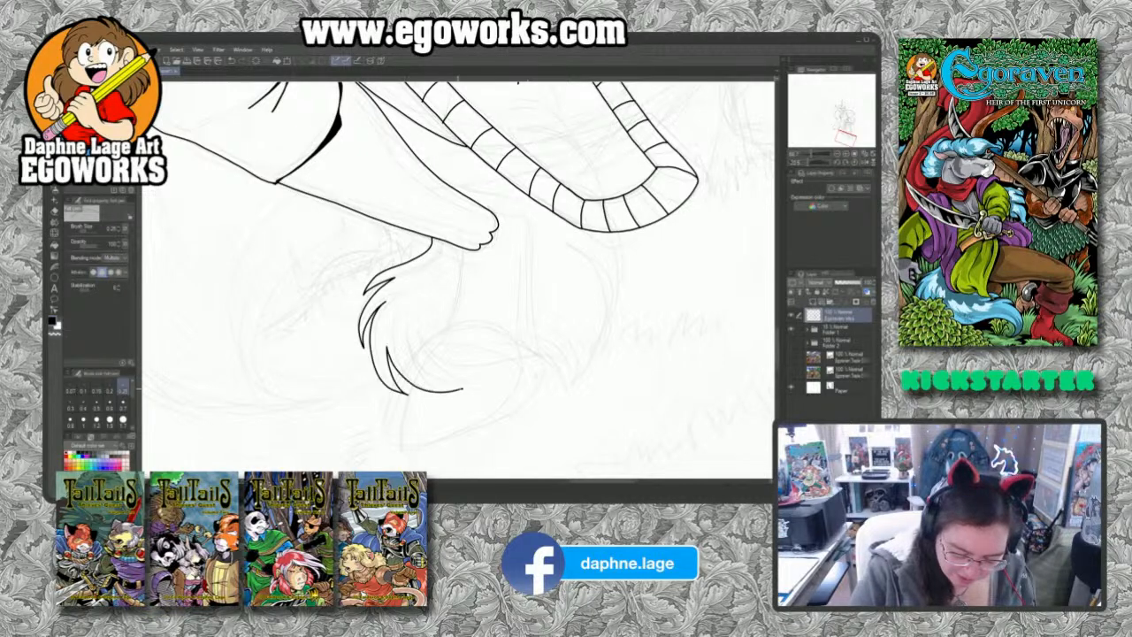
{"action": "mouse_move", "coordinate": [415, 361]}
{"action": "left_mouse_down"}
{"action": "mouse_move", "coordinate": [460, 389]}
{"action": "mouse_move", "coordinate": [552, 366]}
{"action": "mouse_move", "coordinate": [565, 398]}
{"action": "left_mouse_up"}
{"action": "mouse_move", "coordinate": [544, 333]}
{"action": "left_mouse_down"}
{"action": "mouse_move", "coordinate": [578, 360]}
{"action": "mouse_move", "coordinate": [596, 343]}
{"action": "mouse_move", "coordinate": [573, 296]}
{"action": "mouse_move", "coordinate": [601, 340]}
{"action": "left_mouse_up"}
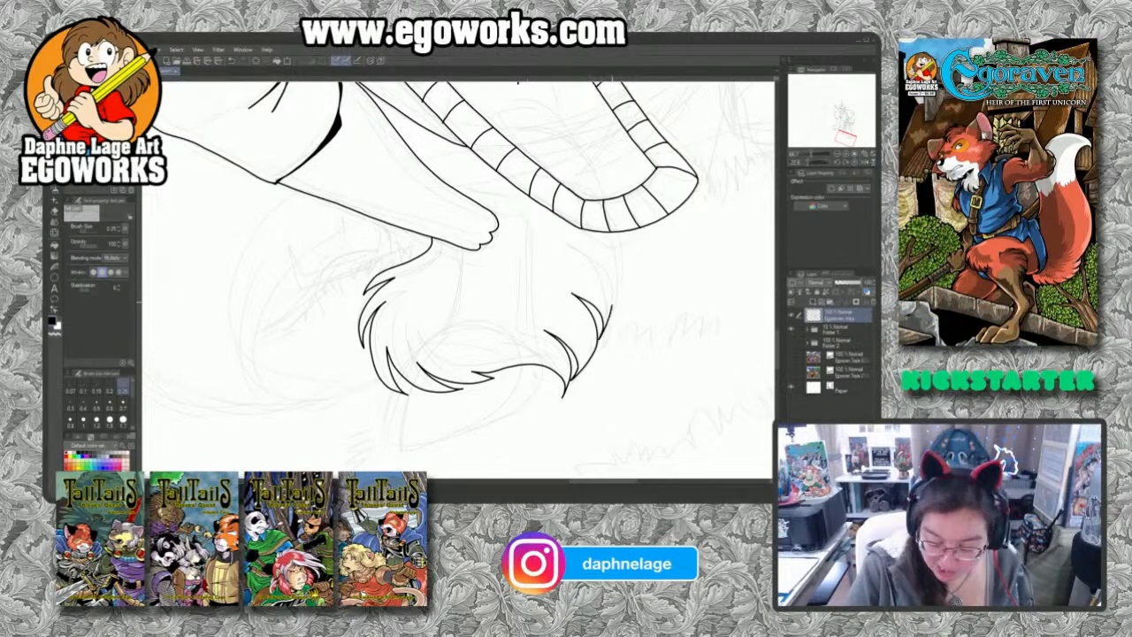
{"action": "mouse_move", "coordinate": [581, 257]}
{"action": "left_mouse_down"}
{"action": "mouse_move", "coordinate": [613, 300]}
{"action": "mouse_move", "coordinate": [602, 233]}
{"action": "left_mouse_up"}
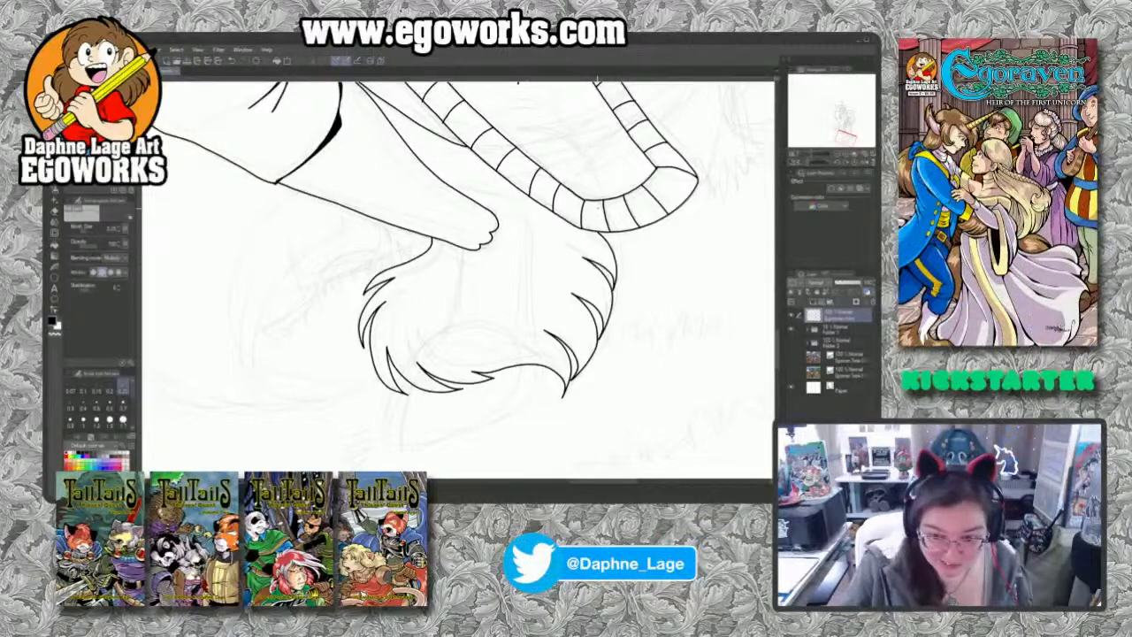
Step: Ink the cloven hoof beneath the ankle fur, outlining the large front toe and the narrow toe behind it
{"action": "mouse_move", "coordinate": [611, 417]}
{"action": "left_mouse_down"}
{"action": "mouse_move", "coordinate": [601, 342]}
{"action": "mouse_move", "coordinate": [569, 320]}
{"action": "left_mouse_up"}
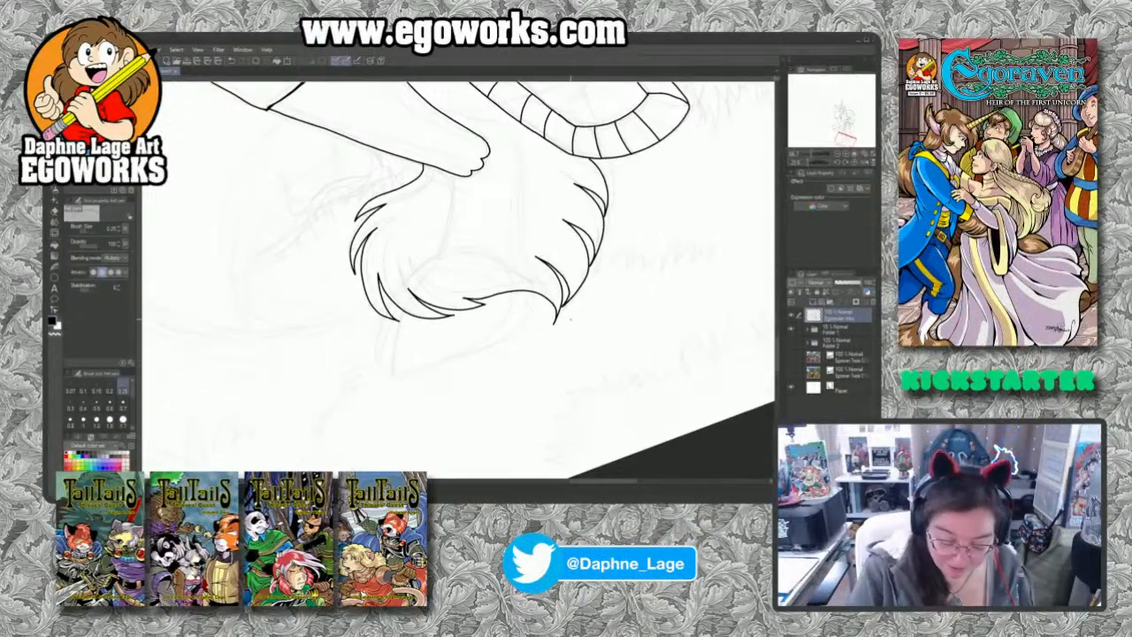
{"action": "mouse_move", "coordinate": [399, 316]}
{"action": "left_mouse_down"}
{"action": "mouse_move", "coordinate": [397, 375]}
{"action": "mouse_move", "coordinate": [429, 370]}
{"action": "mouse_move", "coordinate": [484, 349]}
{"action": "mouse_move", "coordinate": [518, 297]}
{"action": "left_mouse_up"}
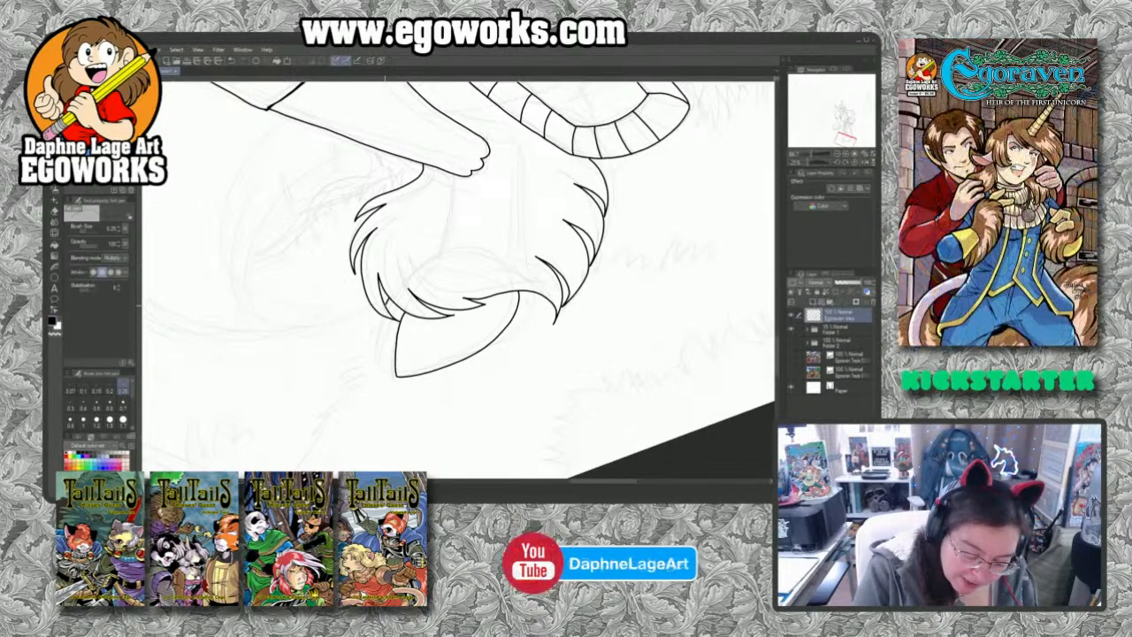
{"action": "mouse_move", "coordinate": [381, 314]}
{"action": "left_mouse_down"}
{"action": "mouse_move", "coordinate": [375, 364]}
{"action": "mouse_move", "coordinate": [389, 367]}
{"action": "left_mouse_up"}
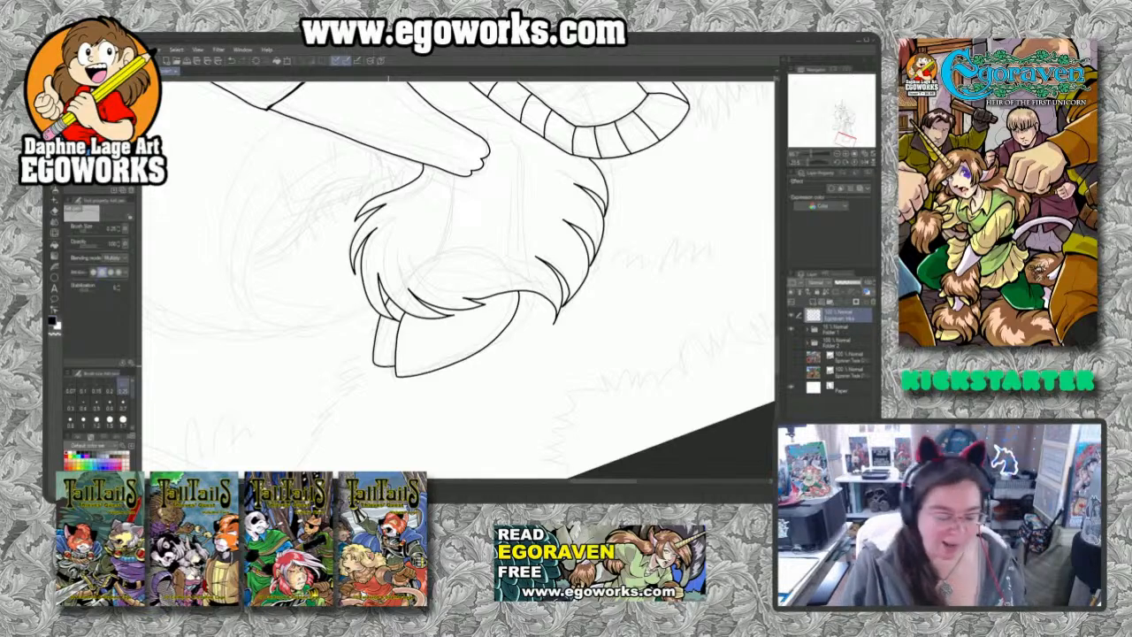
Step: Set the page upright and review the inked leg against the whole figure, ending with a closer view of the belts and cloth
{"action": "key", "text": "ctrl+0"}
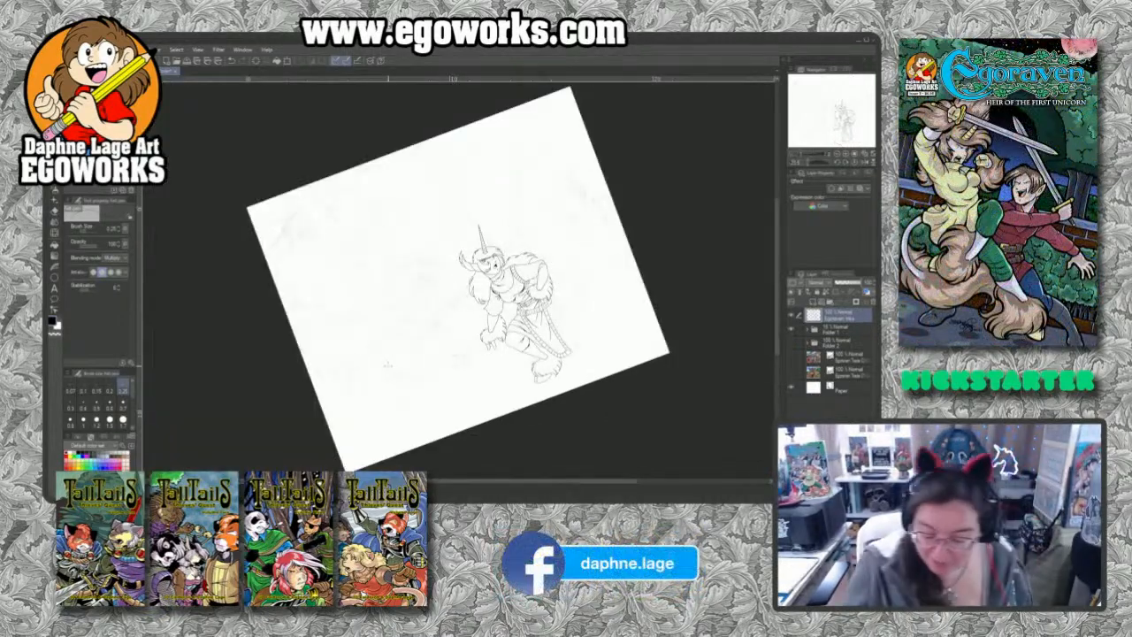
{"action": "left_click", "coordinate": [854, 165]}
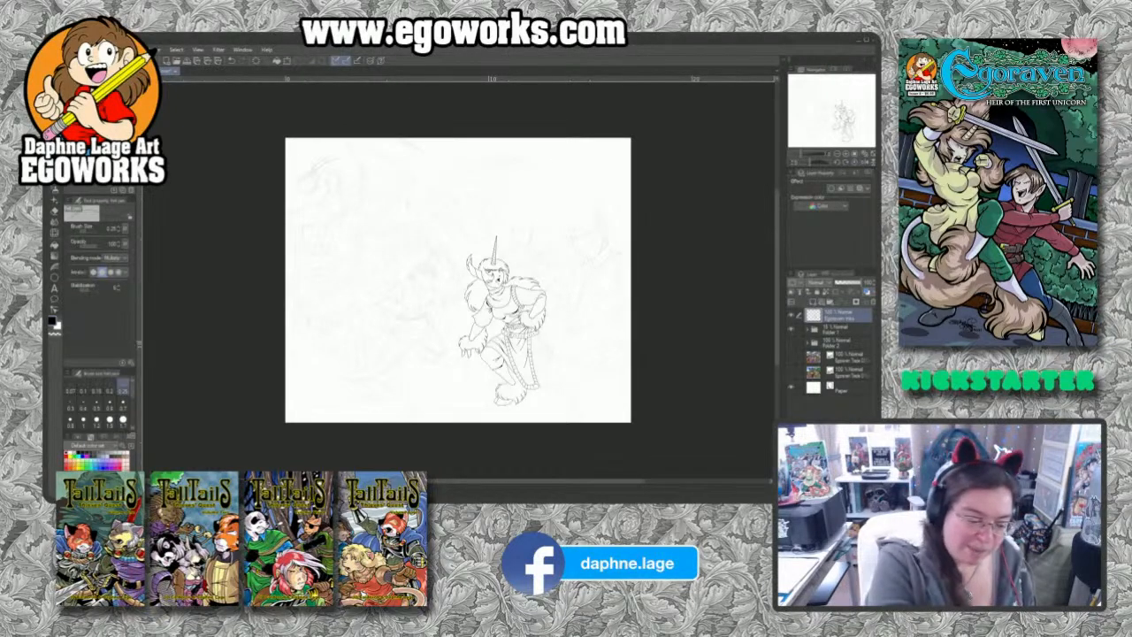
{"action": "key", "text": "slash"}
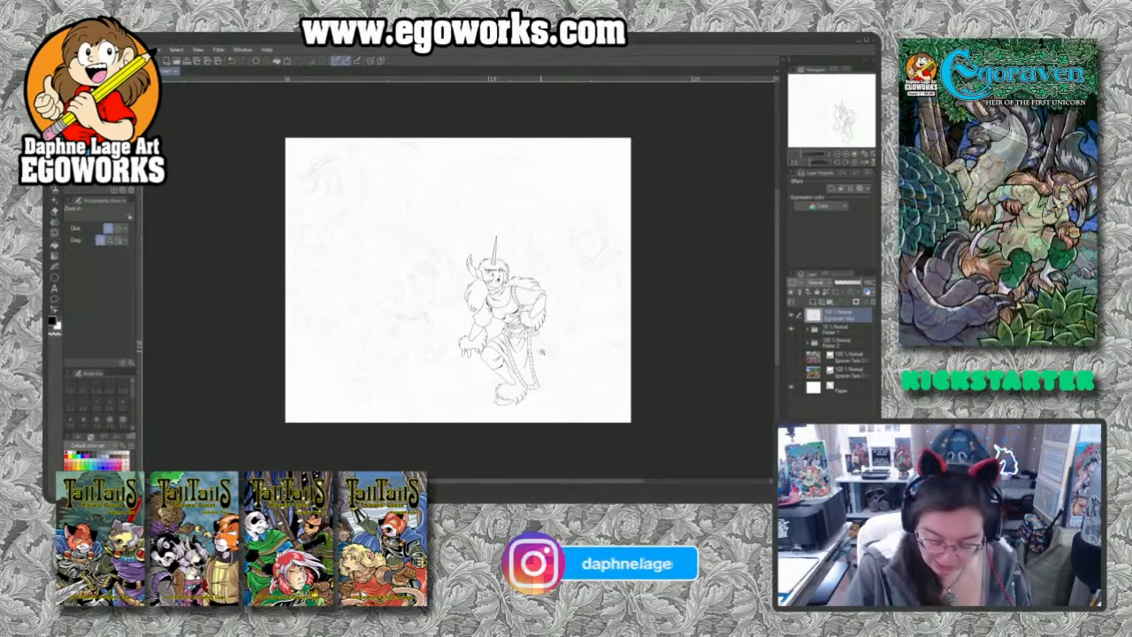
{"action": "scroll", "coordinate": [581, 356], "scroll_direction": "up", "scroll_amount": 5}
{"action": "scroll", "coordinate": [581, 357], "scroll_direction": "down", "scroll_amount": 4}
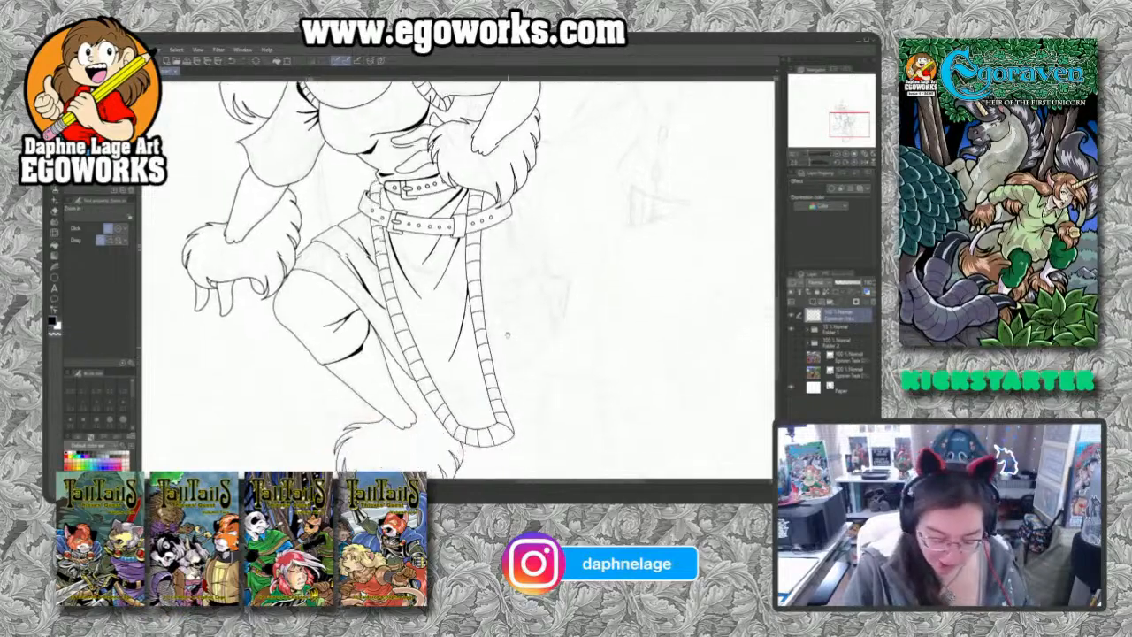
{"action": "scroll", "coordinate": [658, 371], "scroll_direction": "up", "scroll_amount": 2}
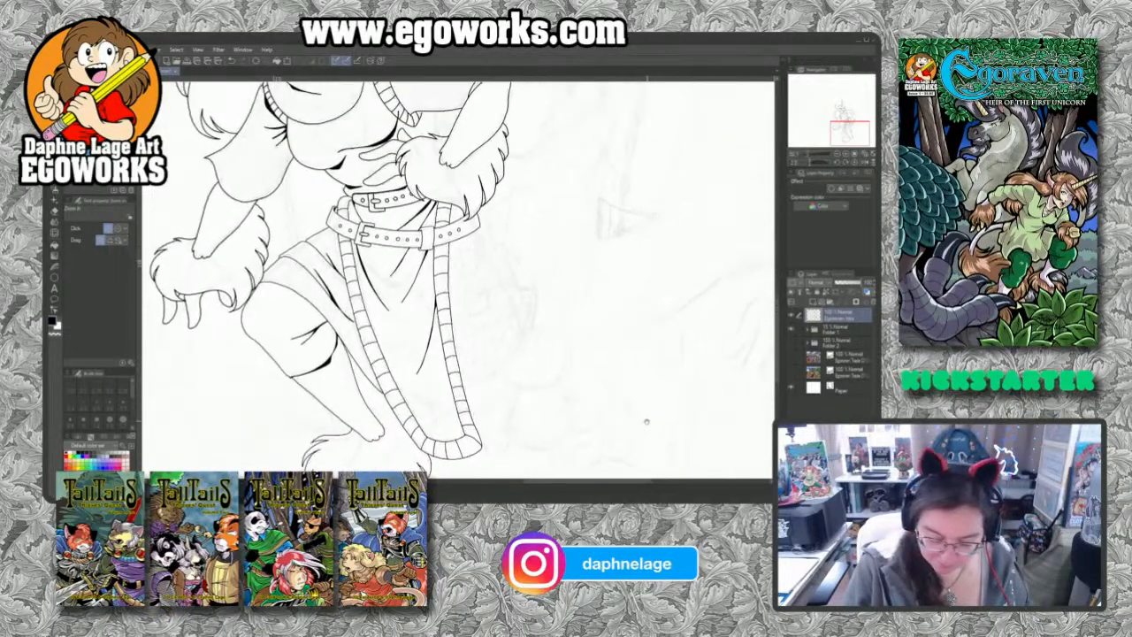
{"action": "scroll", "coordinate": [565, 353], "scroll_direction": "up", "scroll_amount": 2}
{"action": "scroll", "coordinate": [513, 289], "scroll_direction": "up", "scroll_amount": 4}
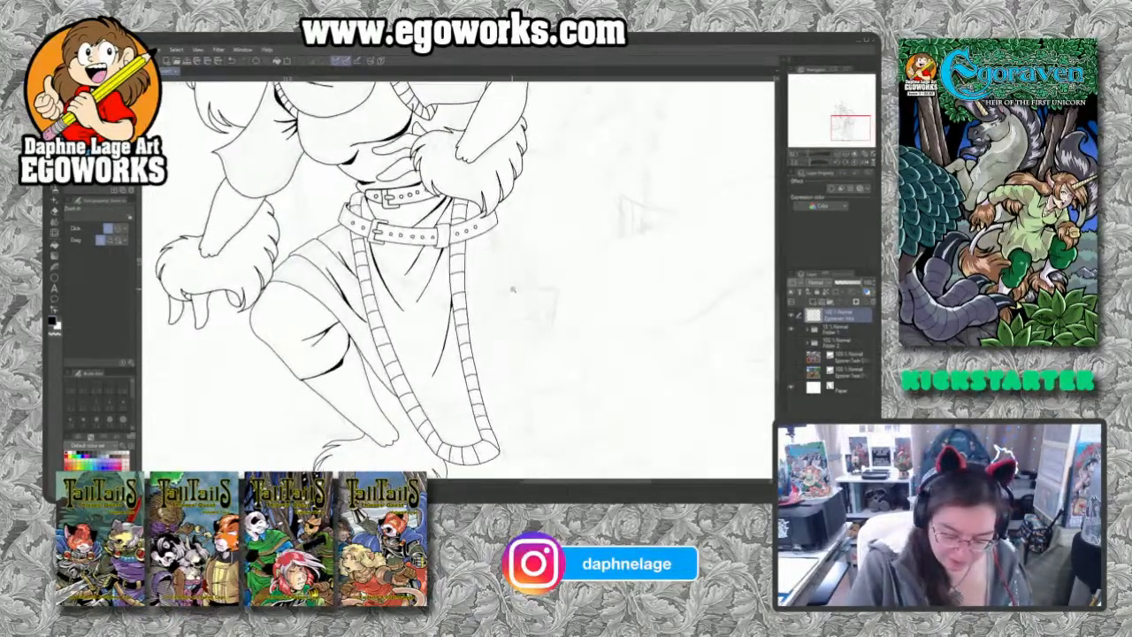
Step: Ink a tapered contour line hanging from the lower belt's outer end beneath the furry hand, adding a thickened spot partway down
{"action": "key", "text": "p"}
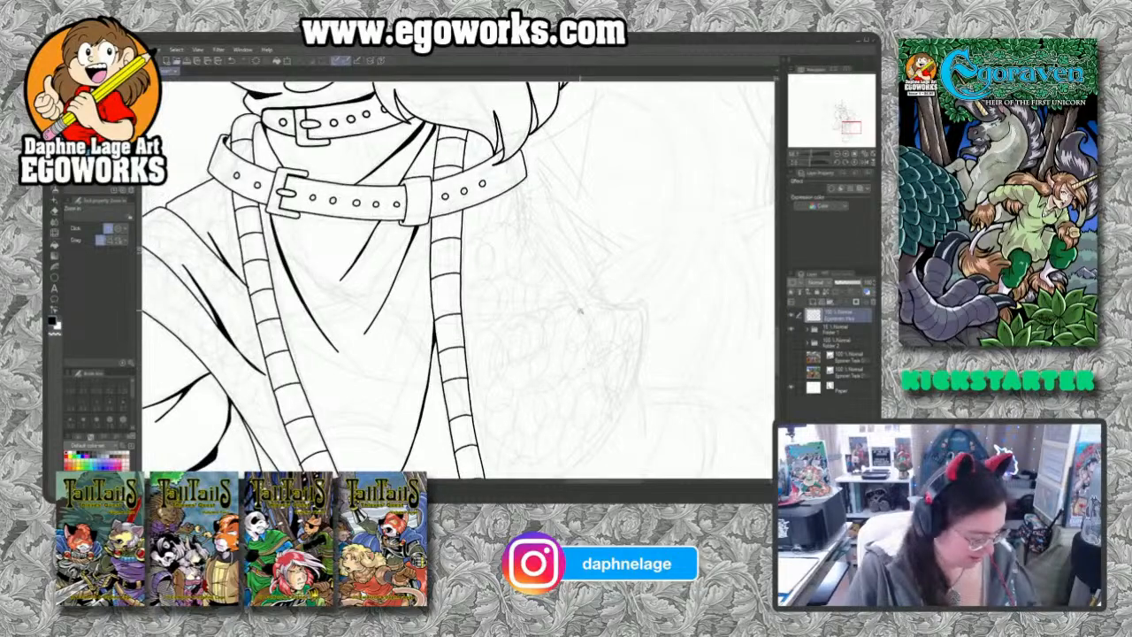
{"action": "left_click_drag", "start_coordinate": [522, 185], "coordinate": [519, 317]}
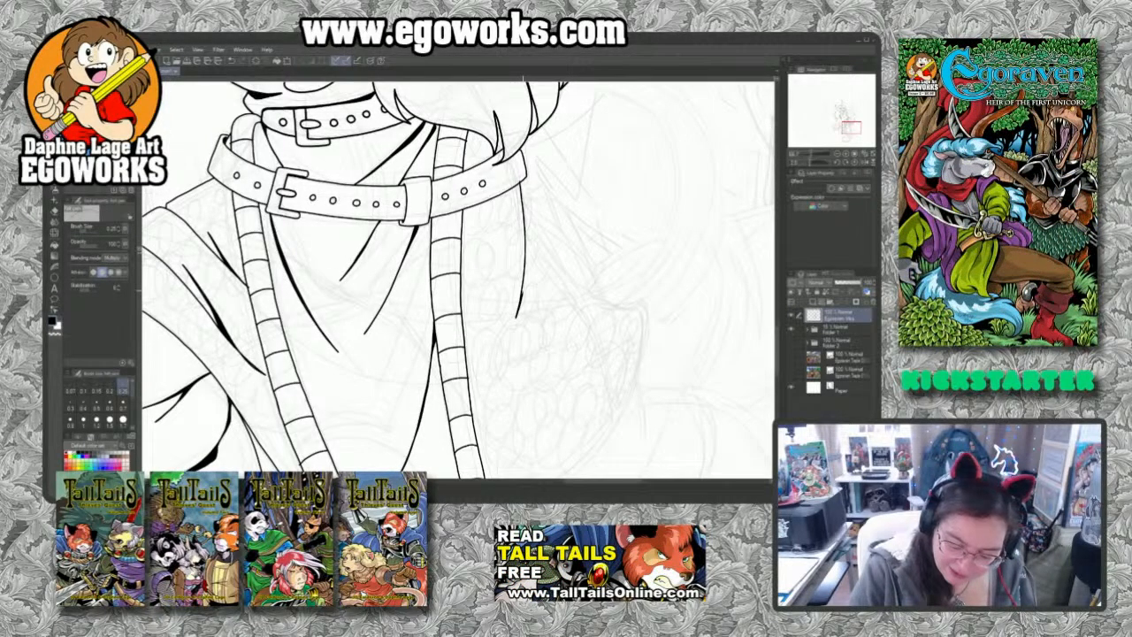
{"action": "mouse_move", "coordinate": [529, 254]}
{"action": "left_mouse_down"}
{"action": "mouse_move", "coordinate": [521, 294]}
{"action": "mouse_move", "coordinate": [521, 263]}
{"action": "left_mouse_up"}
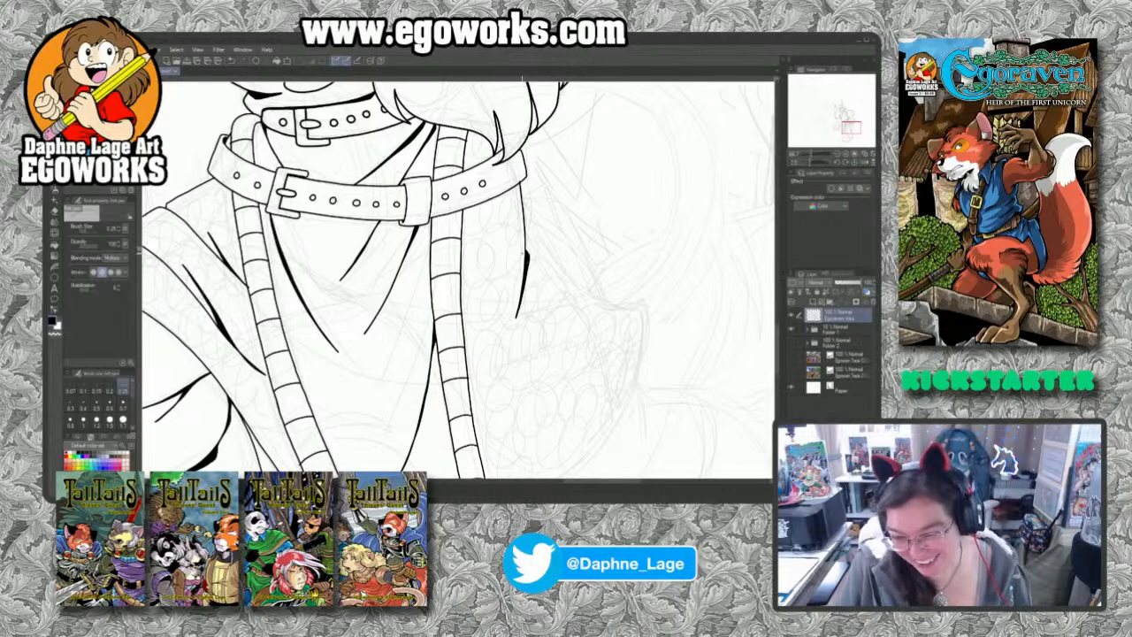
{"action": "mouse_move", "coordinate": [688, 441]}
{"action": "left_mouse_down"}
{"action": "mouse_move", "coordinate": [587, 353]}
{"action": "mouse_move", "coordinate": [601, 301]}
{"action": "left_mouse_up"}
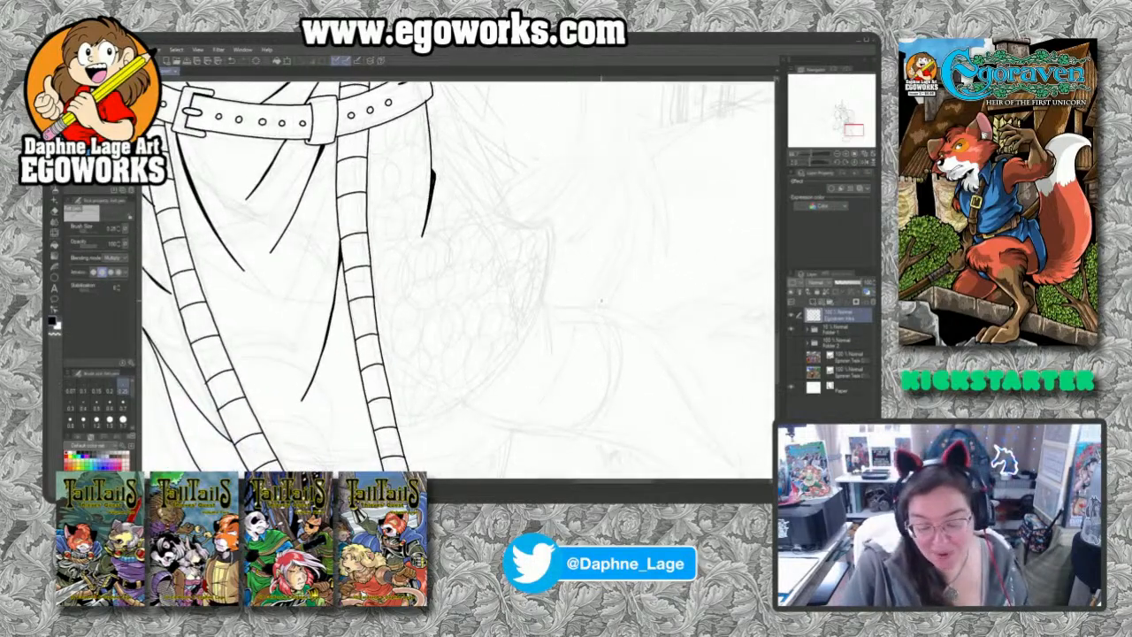
Step: Ink the flared outline of the scale-mail flap from belt to cord, then two thin fold marks on the knee beneath it
{"action": "mouse_move", "coordinate": [426, 114]}
{"action": "left_mouse_down"}
{"action": "mouse_move", "coordinate": [484, 199]}
{"action": "mouse_move", "coordinate": [545, 217]}
{"action": "mouse_move", "coordinate": [549, 257]}
{"action": "mouse_move", "coordinate": [530, 332]}
{"action": "mouse_move", "coordinate": [504, 368]}
{"action": "mouse_move", "coordinate": [475, 402]}
{"action": "mouse_move", "coordinate": [403, 436]}
{"action": "left_mouse_up"}
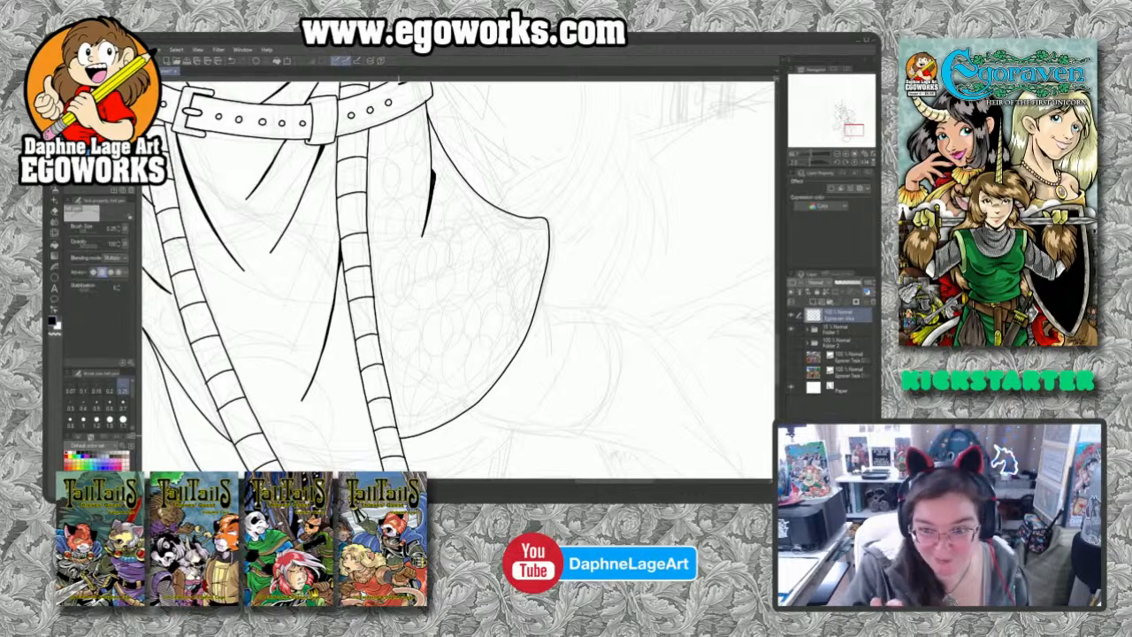
{"action": "key", "text": "bracketleft"}
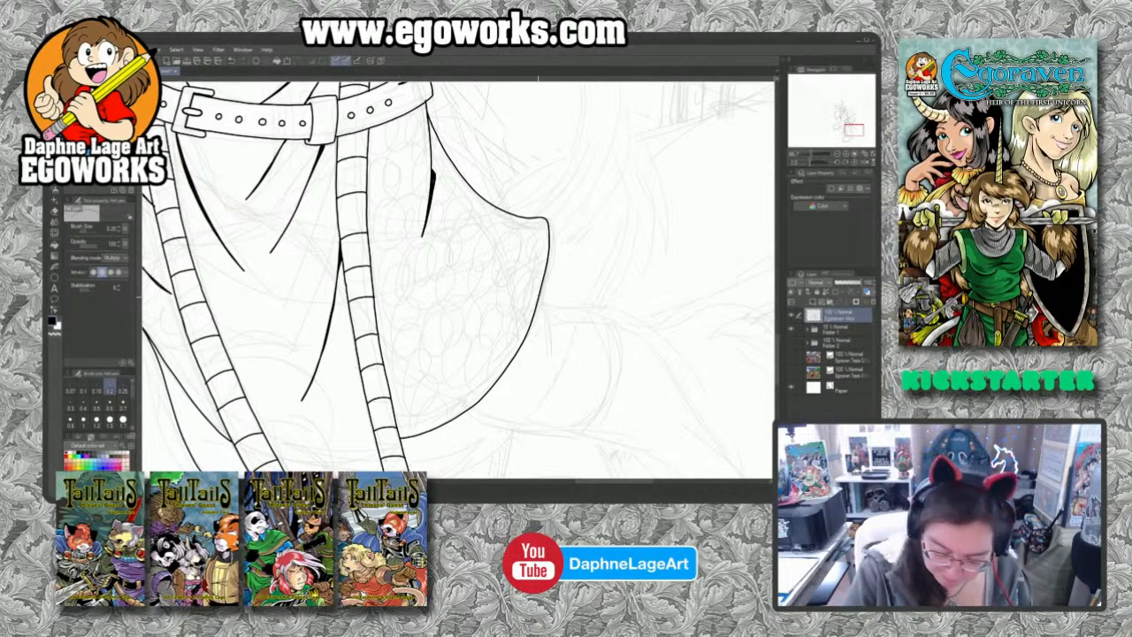
{"action": "mouse_move", "coordinate": [550, 353]}
{"action": "left_mouse_down"}
{"action": "mouse_move", "coordinate": [555, 389]}
{"action": "mouse_move", "coordinate": [549, 329]}
{"action": "left_mouse_up"}
{"action": "mouse_move", "coordinate": [555, 367]}
{"action": "left_mouse_down"}
{"action": "mouse_move", "coordinate": [560, 327]}
{"action": "mouse_move", "coordinate": [569, 357]}
{"action": "left_mouse_up"}
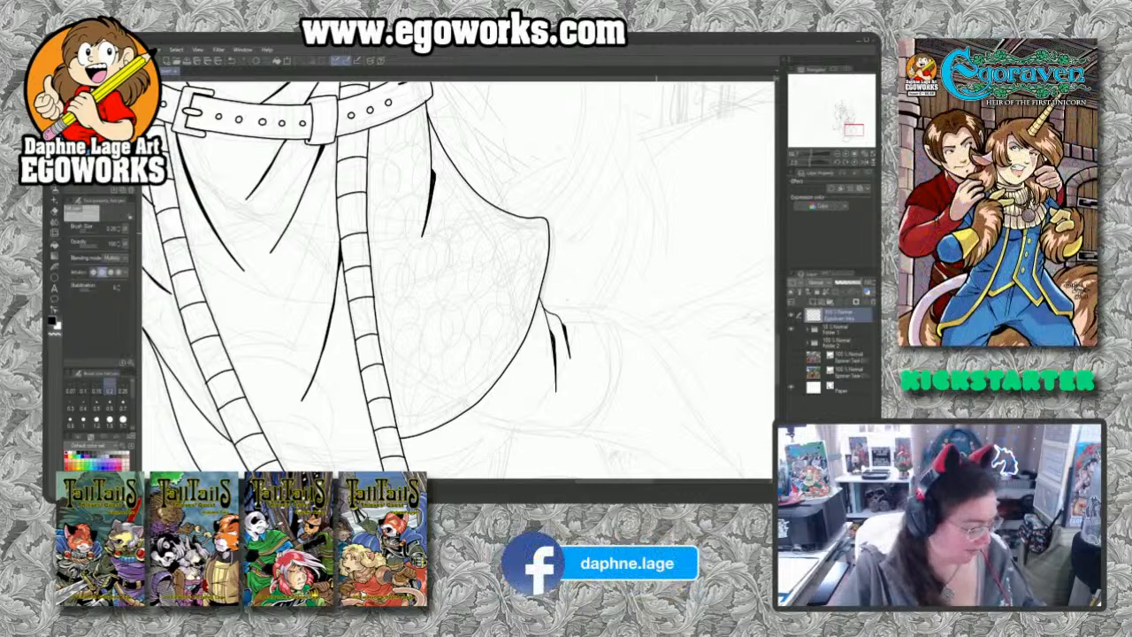
Step: Turn the page and ink the rounded knee section under the scale-mail flap and the tapering lower leg with its scalloped end
{"action": "key", "text": "r"}
{"action": "left_click_drag", "start_coordinate": [617, 202], "coordinate": [631, 331]}
{"action": "left_click_drag", "start_coordinate": [612, 409], "coordinate": [604, 300]}
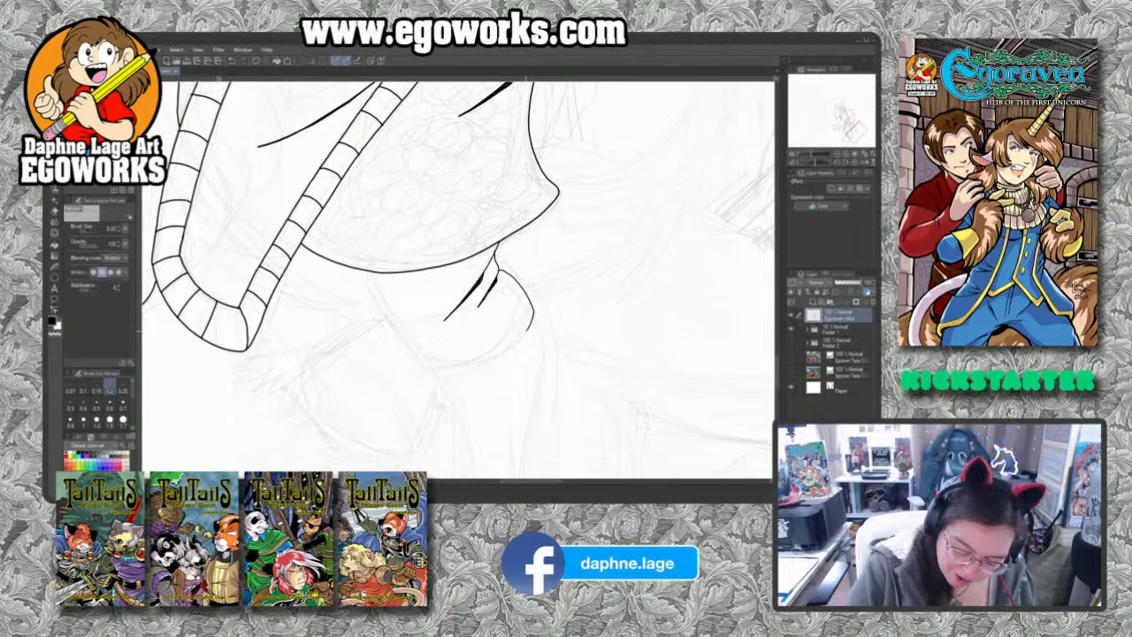
{"action": "mouse_move", "coordinate": [528, 329]}
{"action": "left_mouse_down"}
{"action": "mouse_move", "coordinate": [462, 362]}
{"action": "mouse_move", "coordinate": [412, 350]}
{"action": "mouse_move", "coordinate": [368, 274]}
{"action": "left_mouse_up"}
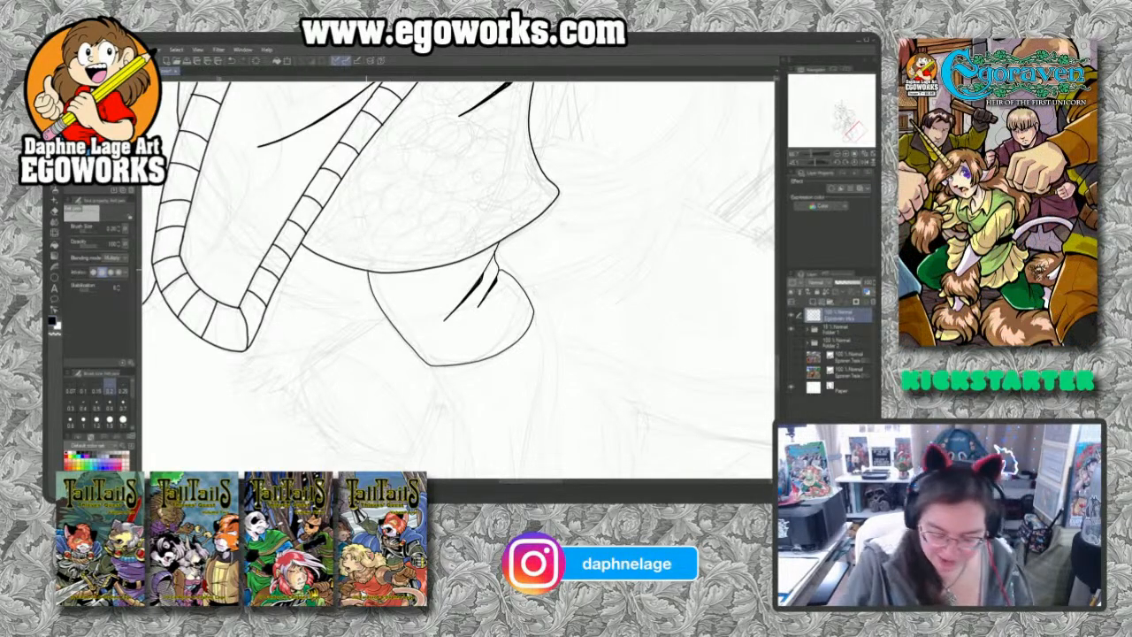
{"action": "left_click_drag", "start_coordinate": [646, 442], "coordinate": [662, 278]}
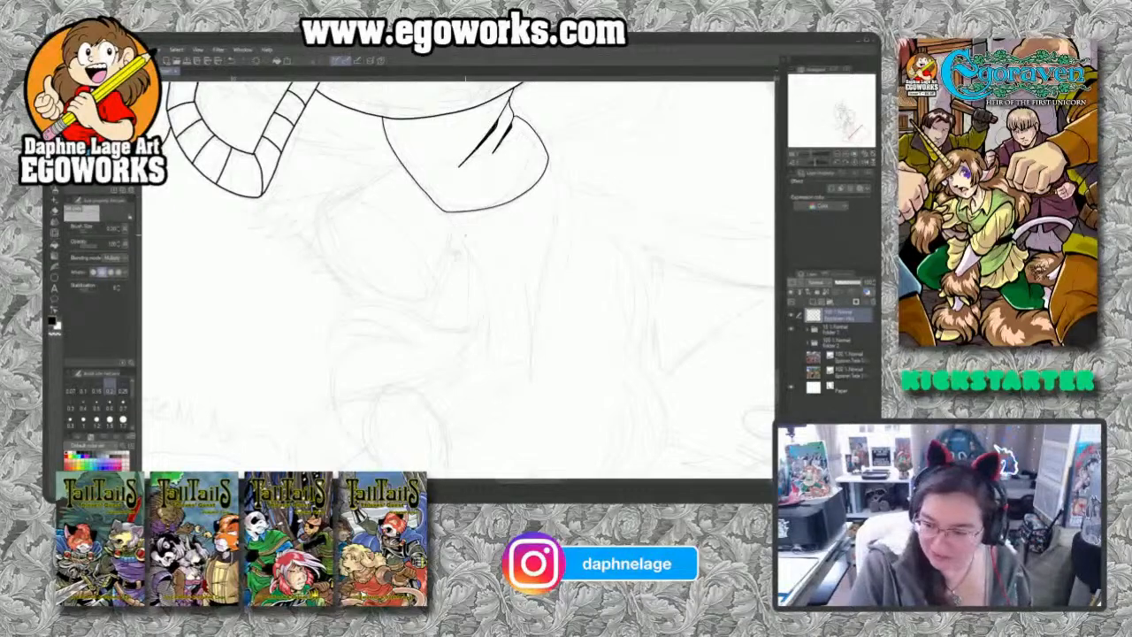
{"action": "mouse_move", "coordinate": [446, 211]}
{"action": "left_mouse_down"}
{"action": "mouse_move", "coordinate": [484, 324]}
{"action": "mouse_move", "coordinate": [504, 361]}
{"action": "mouse_move", "coordinate": [523, 364]}
{"action": "mouse_move", "coordinate": [554, 183]}
{"action": "left_mouse_up"}
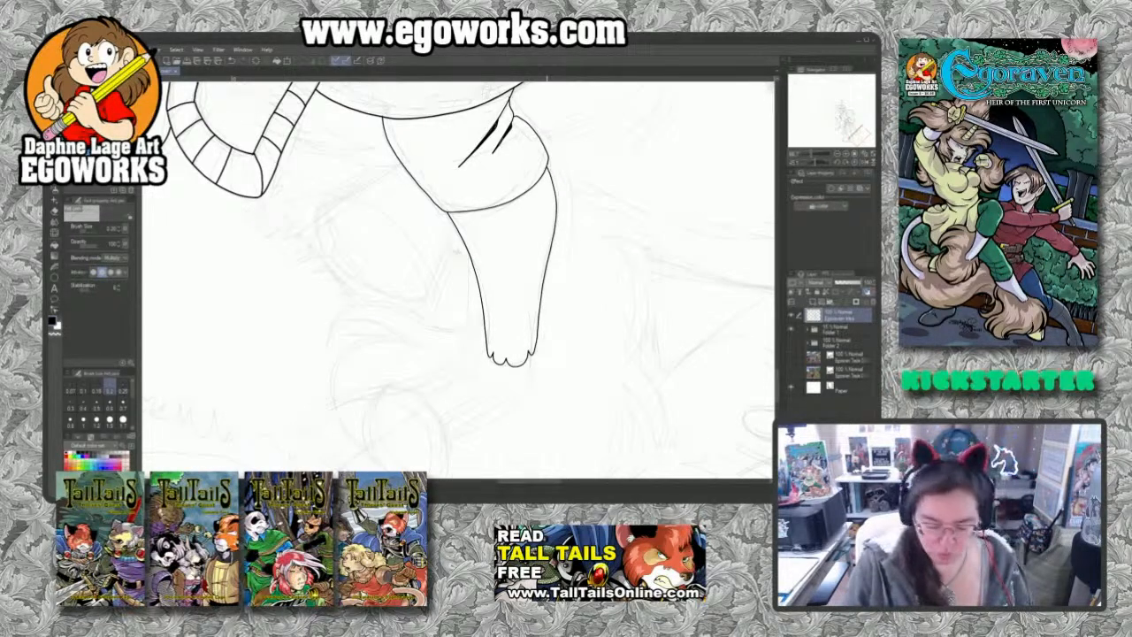
Step: Ink the shaggy fur mass around this lower leg, with pointed locks along its edge, closing it up to the knee
{"action": "left_click_drag", "start_coordinate": [612, 397], "coordinate": [656, 318]}
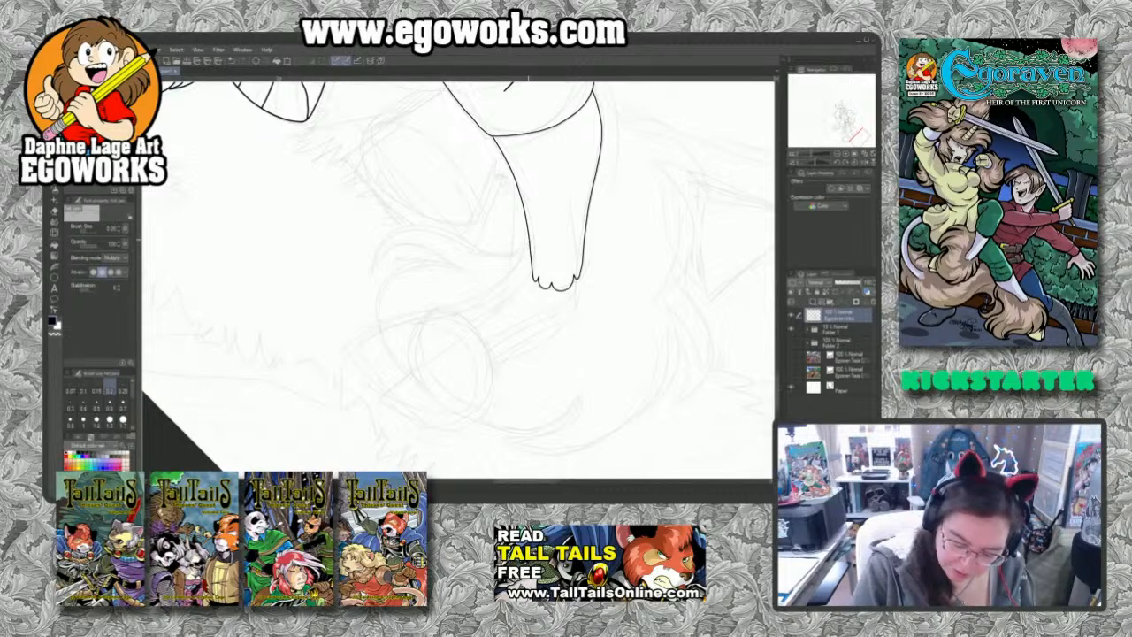
{"action": "mouse_move", "coordinate": [528, 246]}
{"action": "left_mouse_down"}
{"action": "mouse_move", "coordinate": [420, 219]}
{"action": "mouse_move", "coordinate": [385, 237]}
{"action": "mouse_move", "coordinate": [379, 274]}
{"action": "mouse_move", "coordinate": [413, 250]}
{"action": "mouse_move", "coordinate": [429, 258]}
{"action": "mouse_move", "coordinate": [380, 336]}
{"action": "mouse_move", "coordinate": [422, 389]}
{"action": "mouse_move", "coordinate": [415, 329]}
{"action": "mouse_move", "coordinate": [424, 388]}
{"action": "mouse_move", "coordinate": [428, 341]}
{"action": "left_mouse_up"}
{"action": "left_click_drag", "start_coordinate": [495, 265], "coordinate": [379, 227]}
{"action": "mouse_move", "coordinate": [315, 305]}
{"action": "left_mouse_down"}
{"action": "mouse_move", "coordinate": [318, 328]}
{"action": "mouse_move", "coordinate": [380, 387]}
{"action": "mouse_move", "coordinate": [458, 381]}
{"action": "mouse_move", "coordinate": [414, 393]}
{"action": "mouse_move", "coordinate": [442, 408]}
{"action": "mouse_move", "coordinate": [520, 377]}
{"action": "mouse_move", "coordinate": [534, 335]}
{"action": "mouse_move", "coordinate": [511, 391]}
{"action": "mouse_move", "coordinate": [541, 378]}
{"action": "mouse_move", "coordinate": [555, 318]}
{"action": "mouse_move", "coordinate": [561, 364]}
{"action": "mouse_move", "coordinate": [583, 336]}
{"action": "mouse_move", "coordinate": [557, 239]}
{"action": "mouse_move", "coordinate": [590, 300]}
{"action": "mouse_move", "coordinate": [603, 279]}
{"action": "mouse_move", "coordinate": [557, 187]}
{"action": "left_mouse_up"}
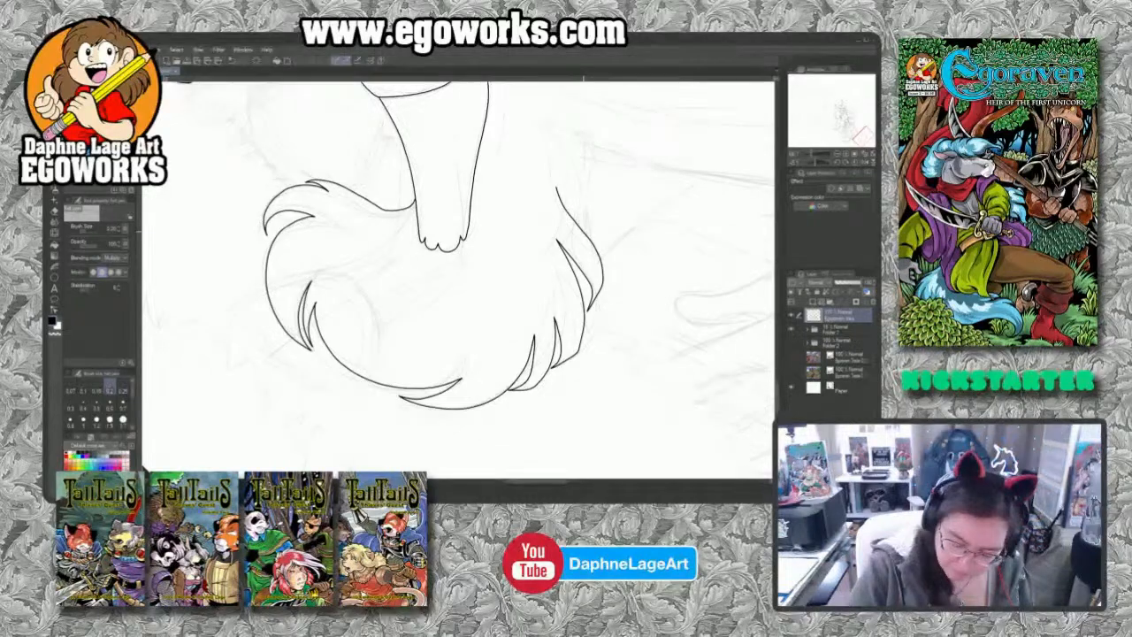
{"action": "mouse_move", "coordinate": [555, 129]}
{"action": "left_mouse_down"}
{"action": "mouse_move", "coordinate": [590, 164]}
{"action": "mouse_move", "coordinate": [579, 129]}
{"action": "left_mouse_up"}
{"action": "left_click_drag", "start_coordinate": [579, 129], "coordinate": [556, 108]}
{"action": "scroll", "coordinate": [458, 279], "scroll_direction": "up", "scroll_amount": 5}
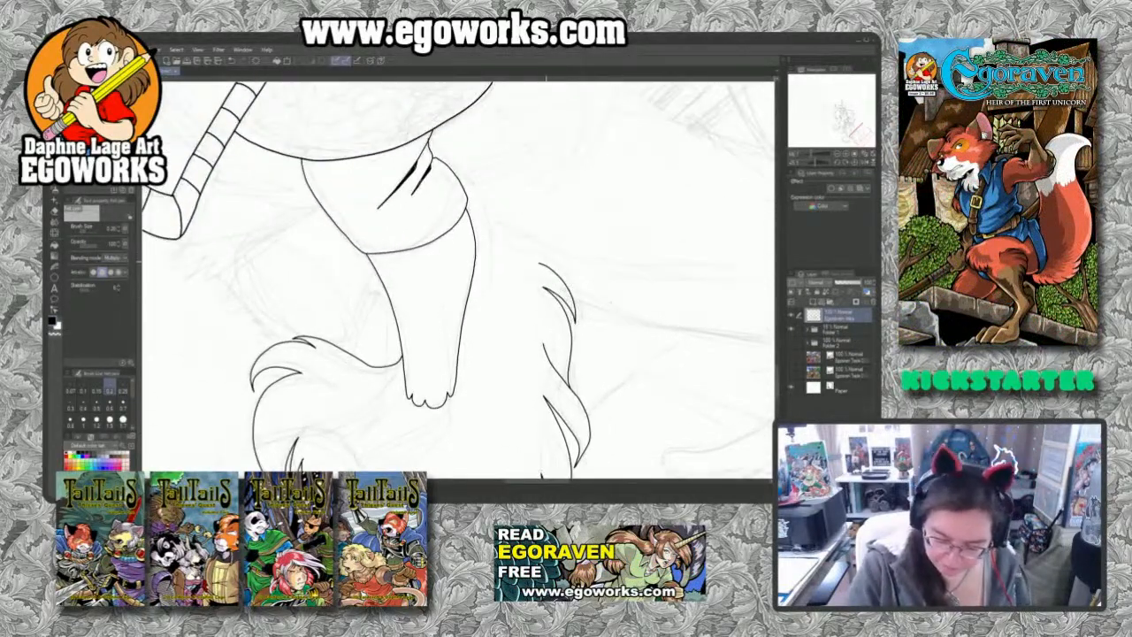
{"action": "mouse_move", "coordinate": [566, 283]}
{"action": "left_mouse_down"}
{"action": "mouse_move", "coordinate": [536, 245]}
{"action": "mouse_move", "coordinate": [470, 212]}
{"action": "left_mouse_up"}
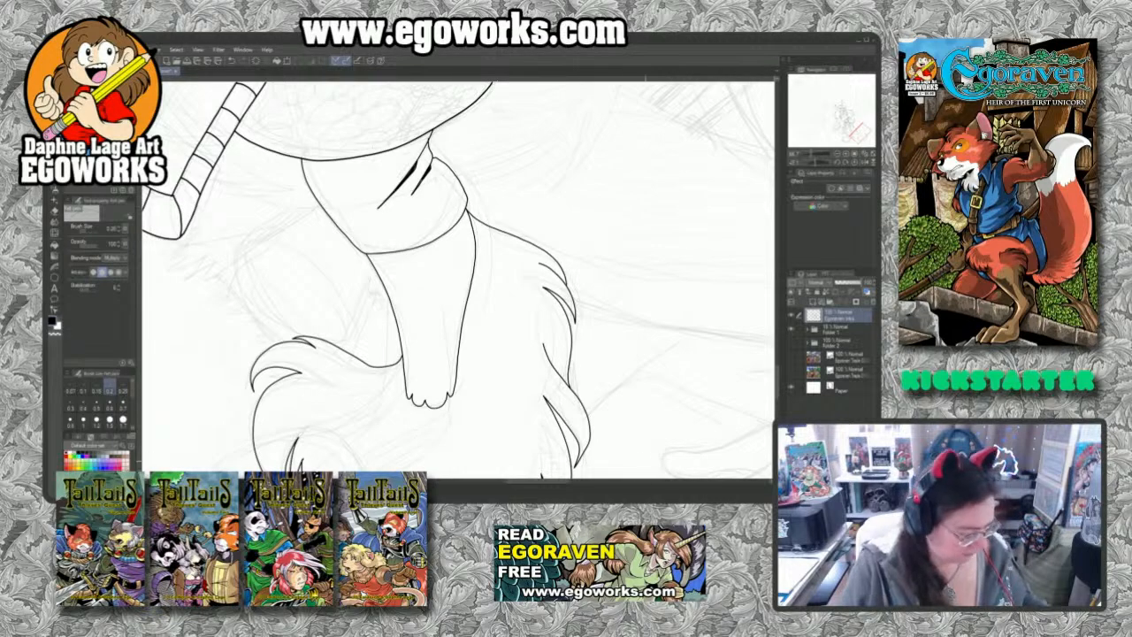
Step: Turn the page and ink the cloven hoof beneath the leg fur, with a large toe and a narrow toe beside it
{"action": "left_click_drag", "start_coordinate": [646, 449], "coordinate": [695, 187]}
{"action": "left_click_drag", "start_coordinate": [637, 419], "coordinate": [601, 225]}
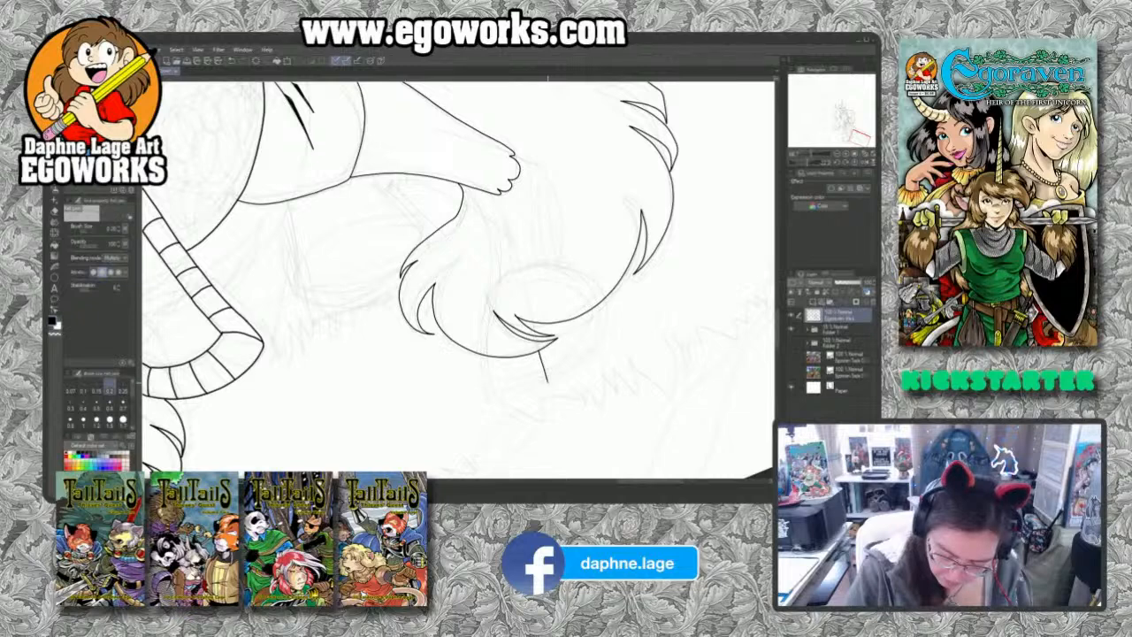
{"action": "mouse_move", "coordinate": [543, 362]}
{"action": "left_mouse_down"}
{"action": "mouse_move", "coordinate": [571, 369]}
{"action": "mouse_move", "coordinate": [596, 345]}
{"action": "left_mouse_up"}
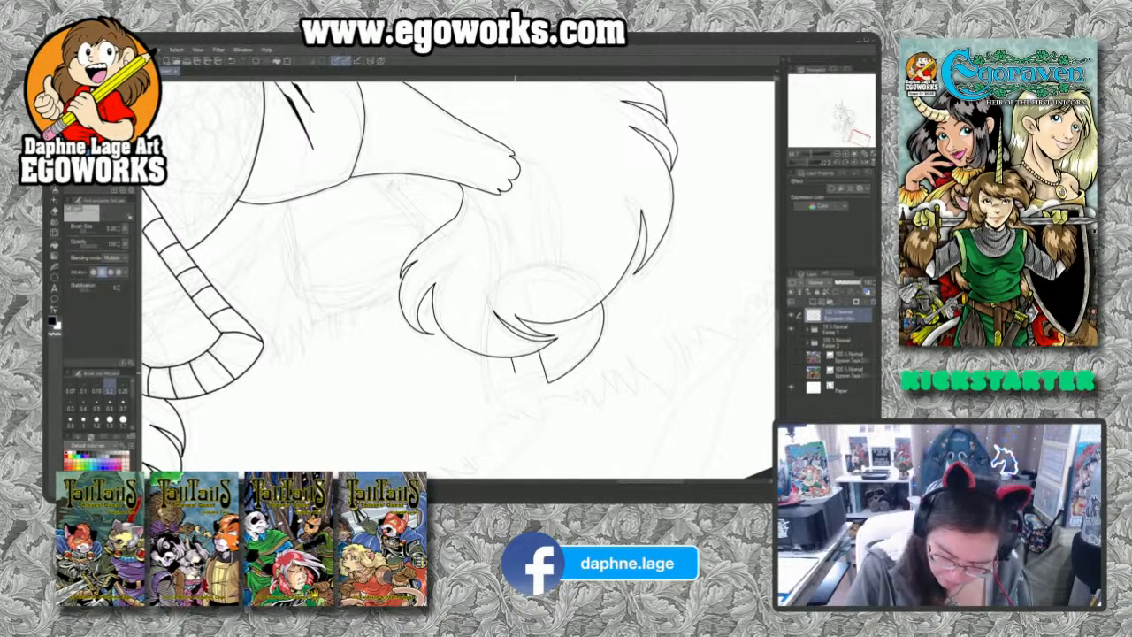
{"action": "left_click_drag", "start_coordinate": [513, 367], "coordinate": [527, 380]}
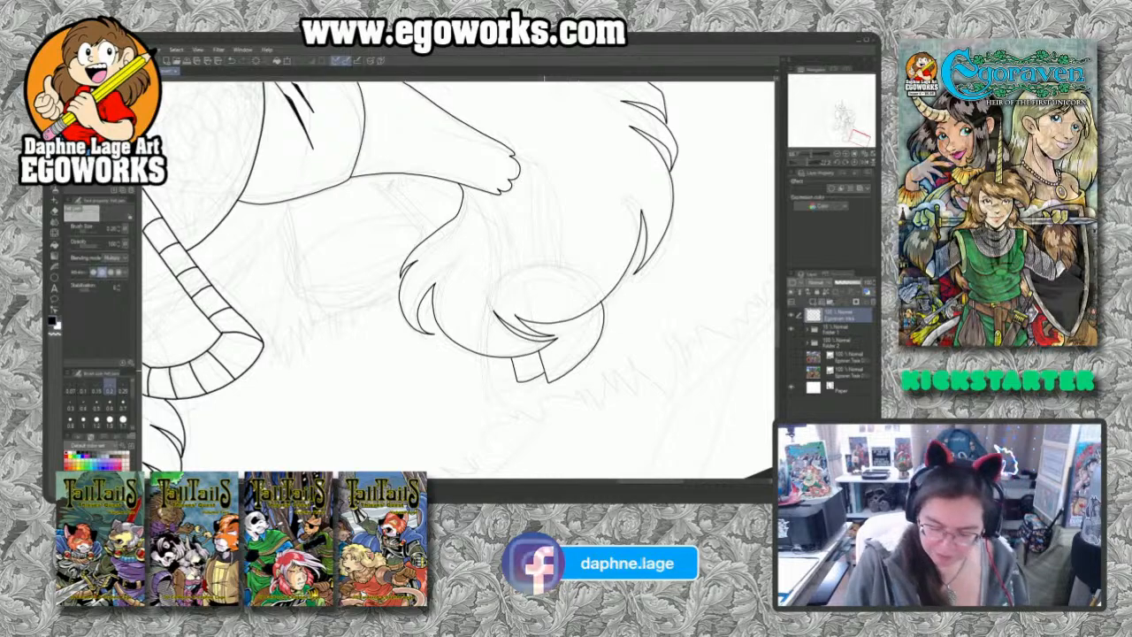
Step: Ink the tail's arch as two parallel curves from the furry hand down behind the scale-mail flap, using a thicker pen
{"action": "left_click_drag", "start_coordinate": [606, 147], "coordinate": [626, 217]}
{"action": "left_click_drag", "start_coordinate": [518, 113], "coordinate": [646, 328]}
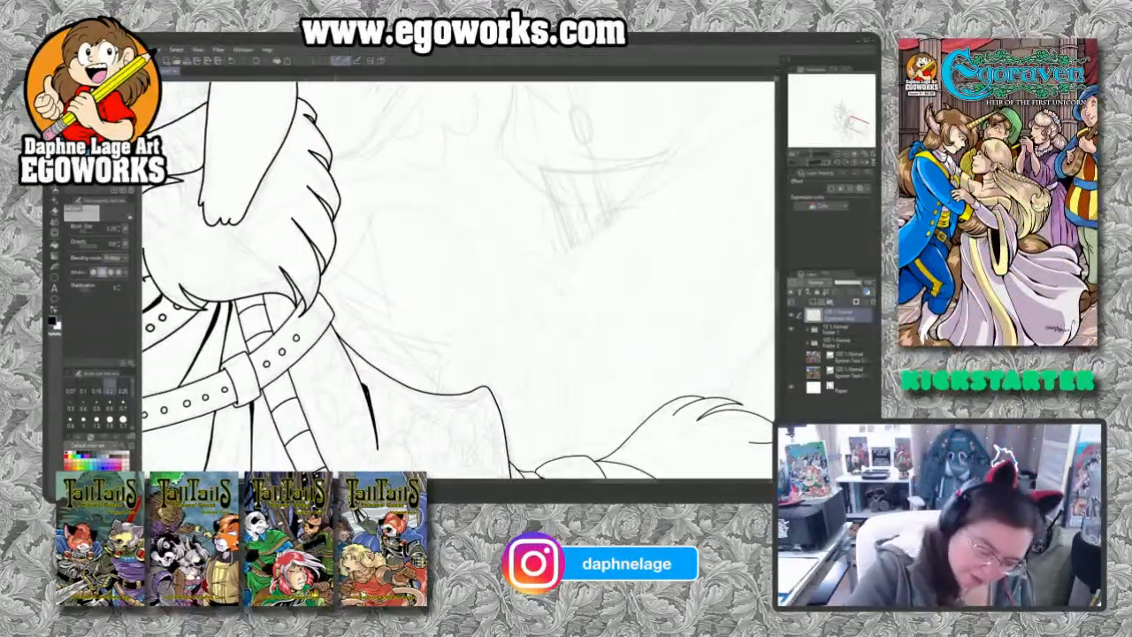
{"action": "mouse_move", "coordinate": [347, 209]}
{"action": "left_mouse_down"}
{"action": "mouse_move", "coordinate": [434, 215]}
{"action": "mouse_move", "coordinate": [469, 249]}
{"action": "mouse_move", "coordinate": [487, 300]}
{"action": "mouse_move", "coordinate": [474, 389]}
{"action": "left_mouse_up"}
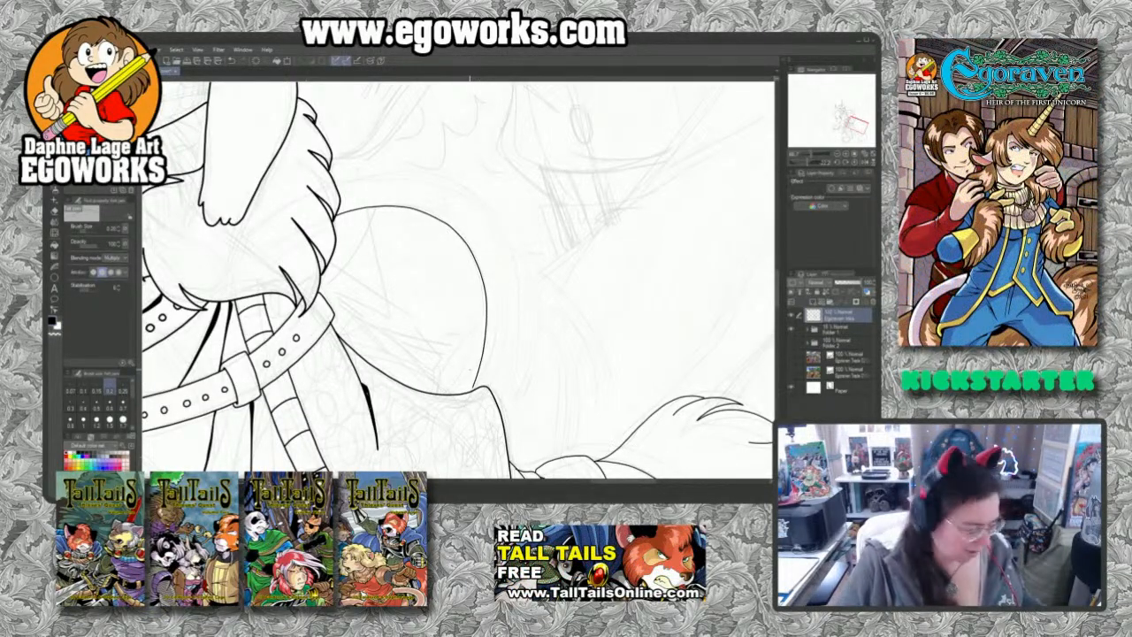
{"action": "key", "text": "ctrl+z"}
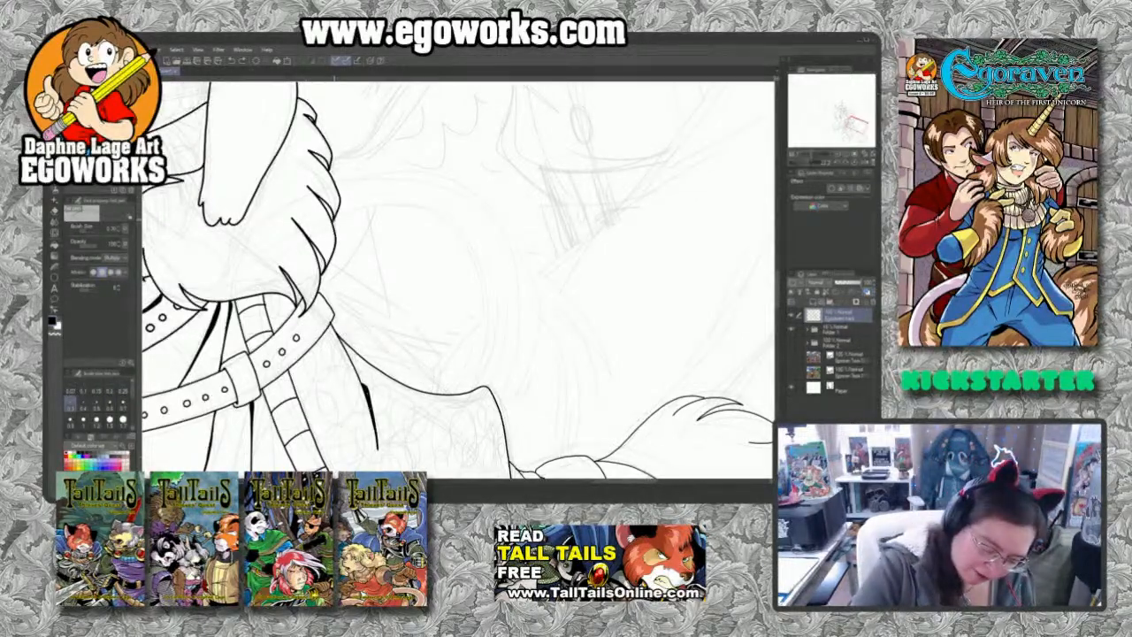
{"action": "mouse_move", "coordinate": [333, 220]}
{"action": "left_mouse_down"}
{"action": "mouse_move", "coordinate": [389, 207]}
{"action": "mouse_move", "coordinate": [431, 216]}
{"action": "mouse_move", "coordinate": [468, 248]}
{"action": "mouse_move", "coordinate": [489, 303]}
{"action": "mouse_move", "coordinate": [488, 358]}
{"action": "left_mouse_up"}
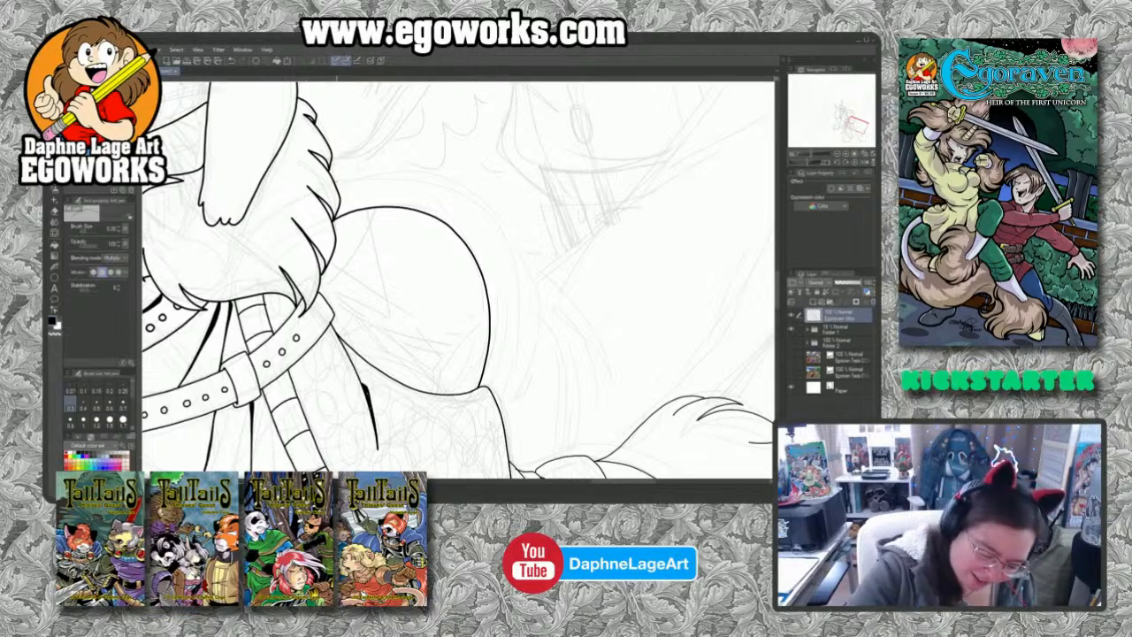
{"action": "mouse_move", "coordinate": [344, 182]}
{"action": "left_mouse_down"}
{"action": "mouse_move", "coordinate": [452, 188]}
{"action": "mouse_move", "coordinate": [496, 221]}
{"action": "mouse_move", "coordinate": [522, 310]}
{"action": "mouse_move", "coordinate": [509, 421]}
{"action": "left_mouse_up"}
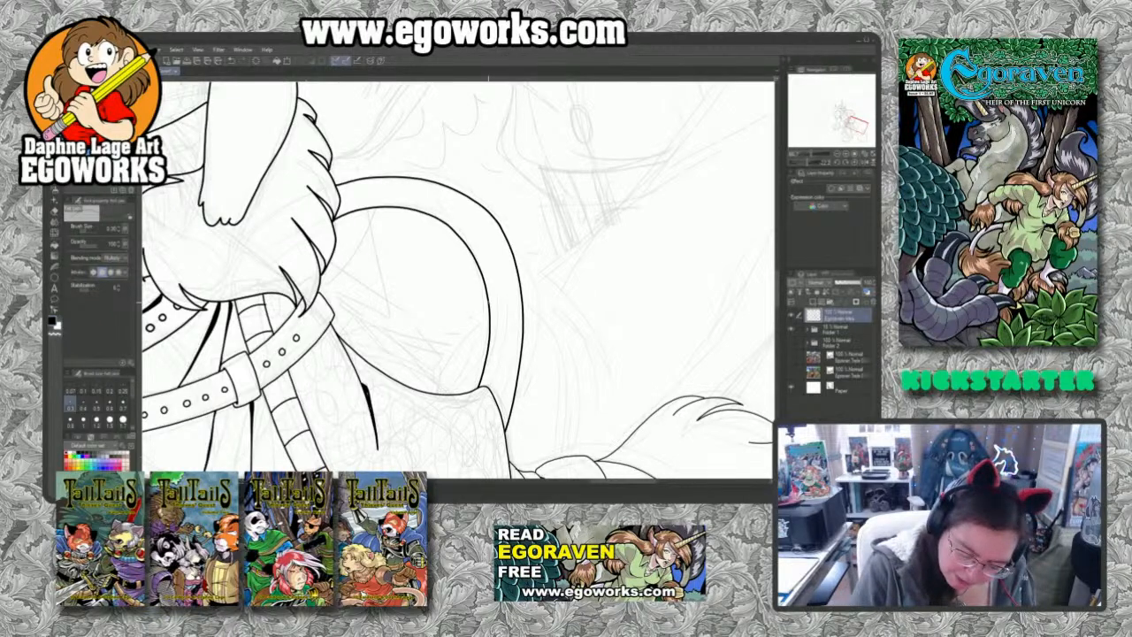
Step: Ink the tail's hair tuft on both sides of the arch, with short inner locks and long pointed outer locks
{"action": "mouse_move", "coordinate": [463, 339]}
{"action": "left_mouse_down"}
{"action": "mouse_move", "coordinate": [430, 362]}
{"action": "mouse_move", "coordinate": [423, 393]}
{"action": "left_mouse_up"}
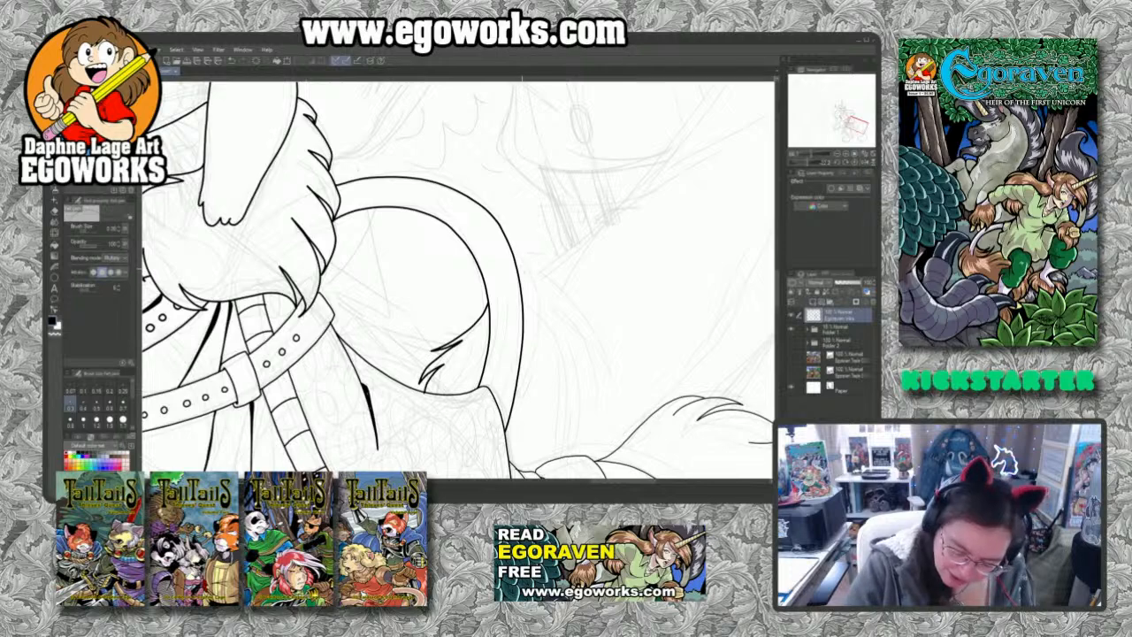
{"action": "mouse_move", "coordinate": [513, 254]}
{"action": "left_mouse_down"}
{"action": "mouse_move", "coordinate": [593, 332]}
{"action": "mouse_move", "coordinate": [606, 376]}
{"action": "left_mouse_up"}
{"action": "mouse_move", "coordinate": [566, 329]}
{"action": "left_mouse_down"}
{"action": "mouse_move", "coordinate": [599, 403]}
{"action": "mouse_move", "coordinate": [596, 439]}
{"action": "left_mouse_up"}
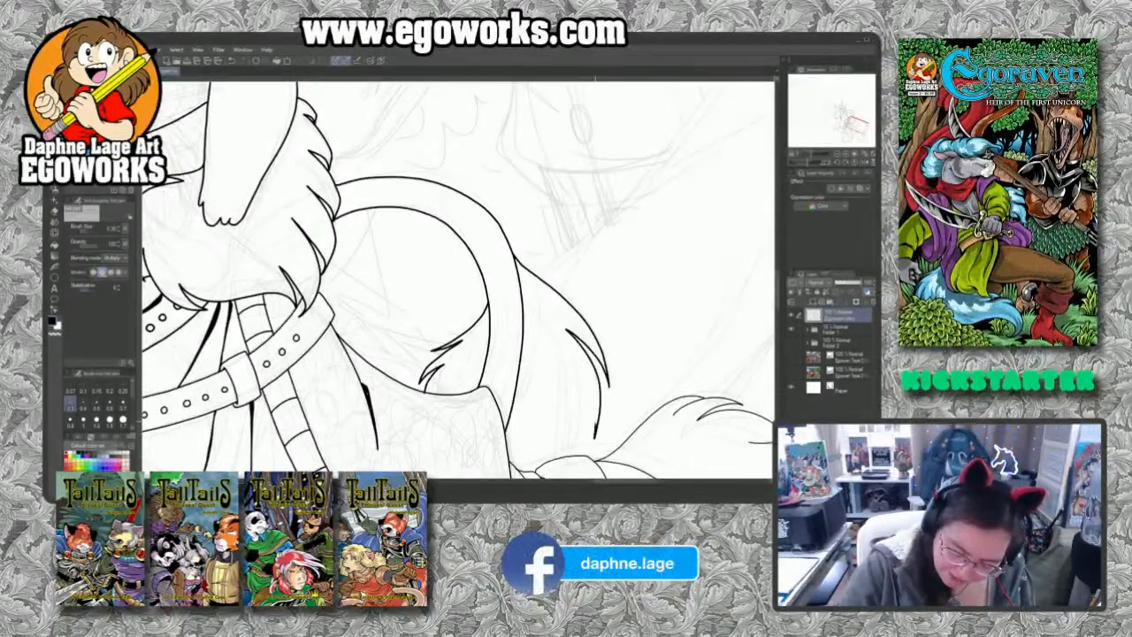
{"action": "left_click_drag", "start_coordinate": [587, 390], "coordinate": [594, 425]}
{"action": "mouse_move", "coordinate": [568, 366]}
{"action": "left_mouse_down"}
{"action": "mouse_move", "coordinate": [588, 393]}
{"action": "mouse_move", "coordinate": [579, 449]}
{"action": "left_mouse_up"}
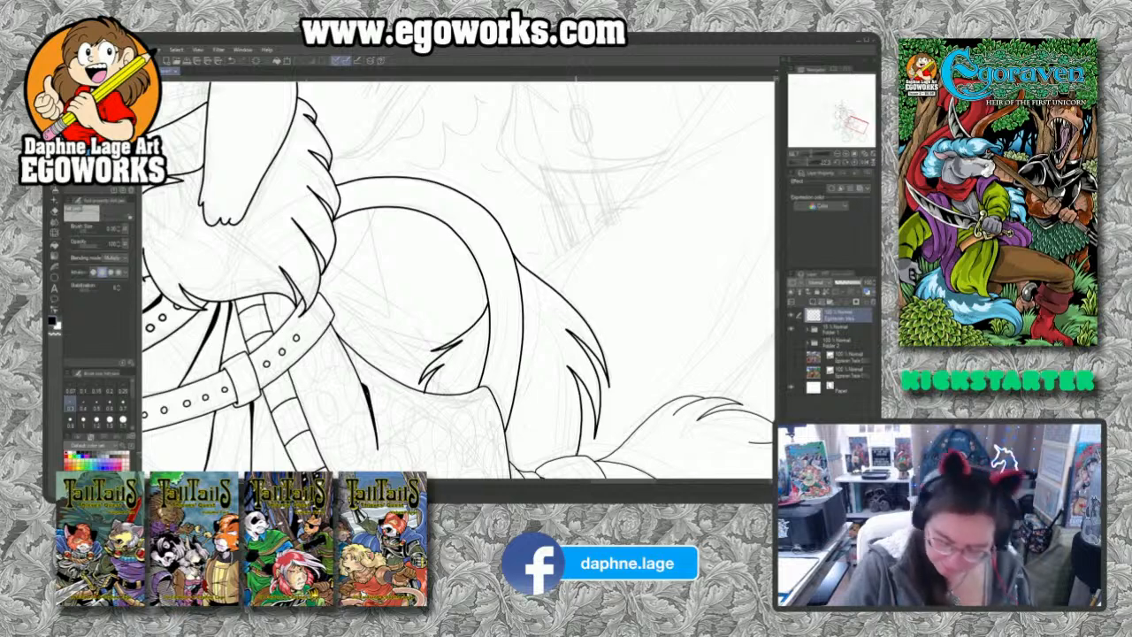
Step: Ink the pointed hair locks showing below the scale-mail flap, between the knee and the segmented cord
{"action": "scroll", "coordinate": [614, 422], "scroll_direction": "down", "scroll_amount": 5}
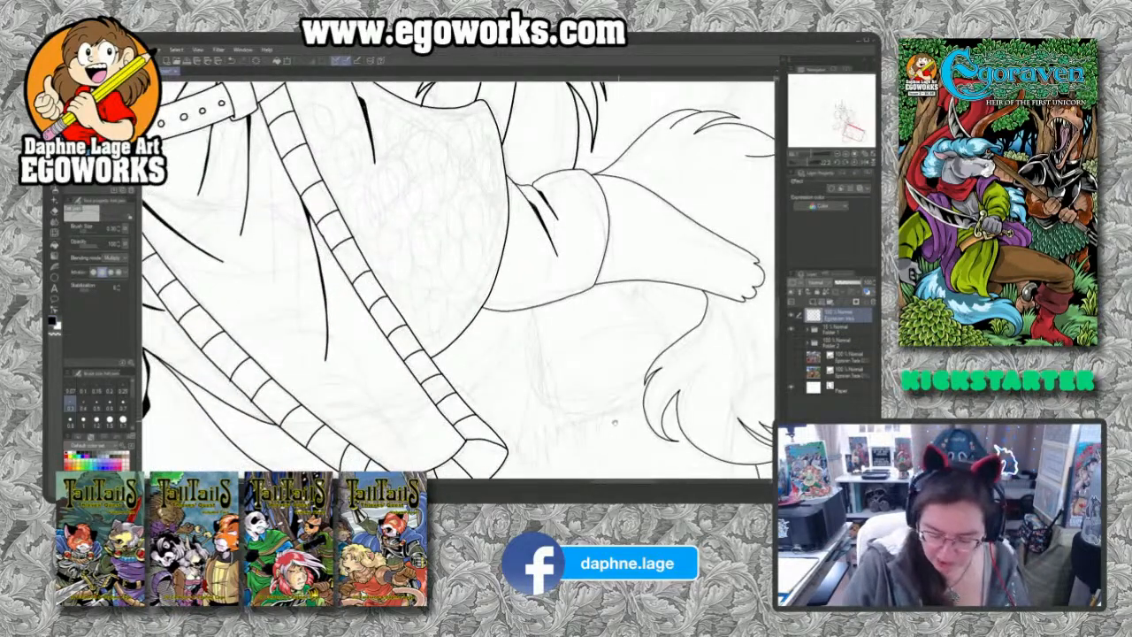
{"action": "left_click_drag", "start_coordinate": [614, 422], "coordinate": [703, 371]}
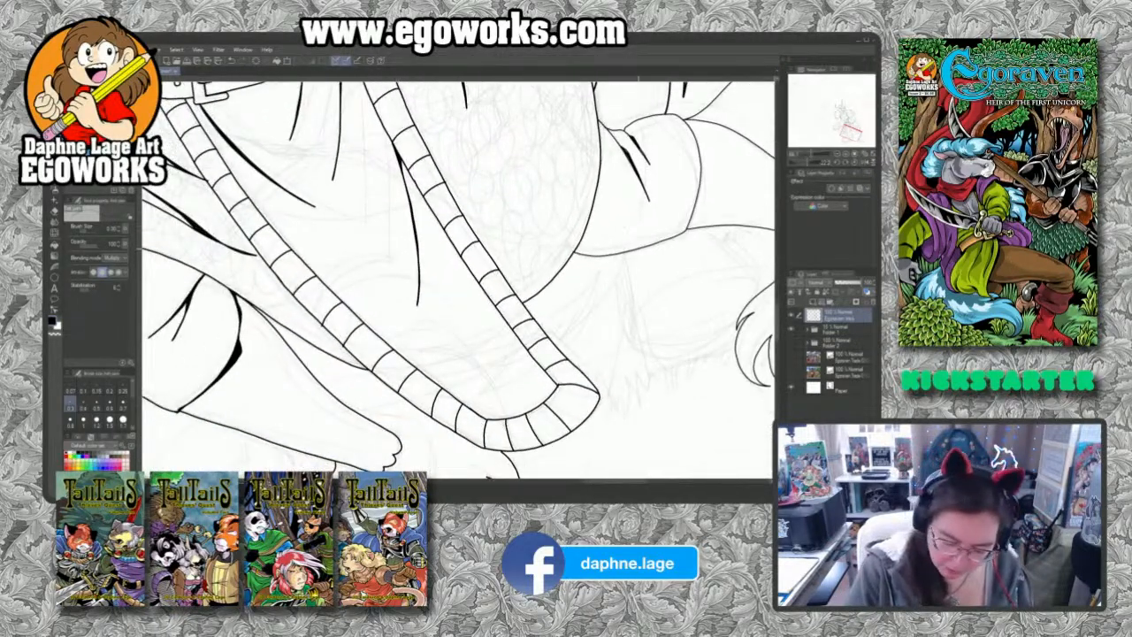
{"action": "mouse_move", "coordinate": [626, 266]}
{"action": "left_mouse_down"}
{"action": "mouse_move", "coordinate": [595, 282]}
{"action": "mouse_move", "coordinate": [580, 328]}
{"action": "mouse_move", "coordinate": [550, 334]}
{"action": "left_mouse_up"}
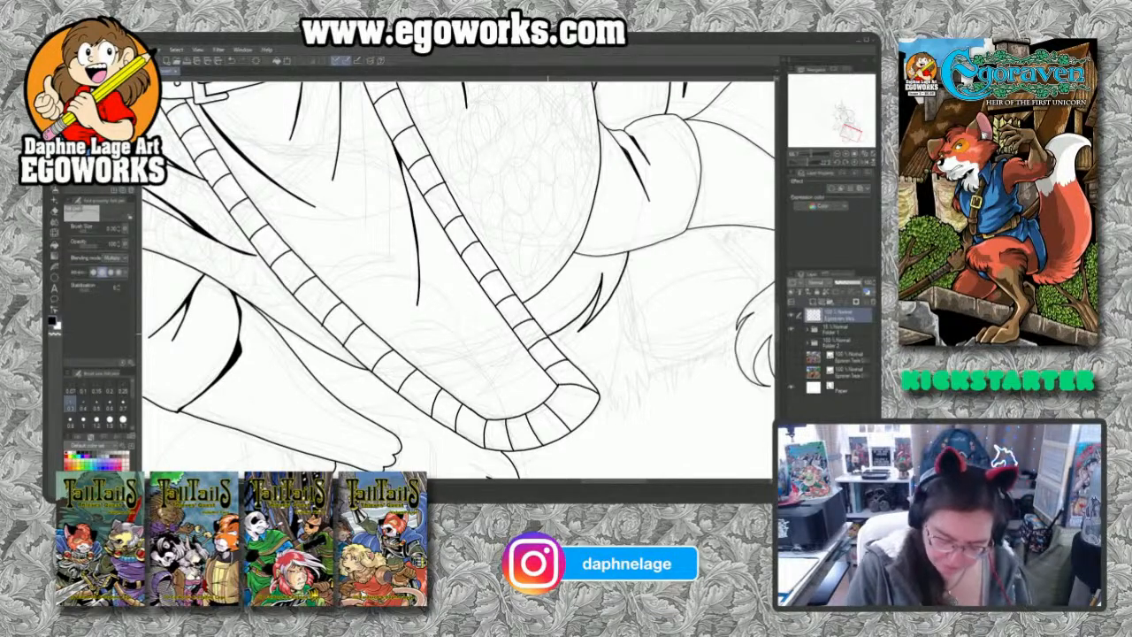
Step: Ink the large sweeping fur mass behind the other bent leg, with pointed locks curving up to the hanging hand
{"action": "left_click_drag", "start_coordinate": [442, 353], "coordinate": [654, 159]}
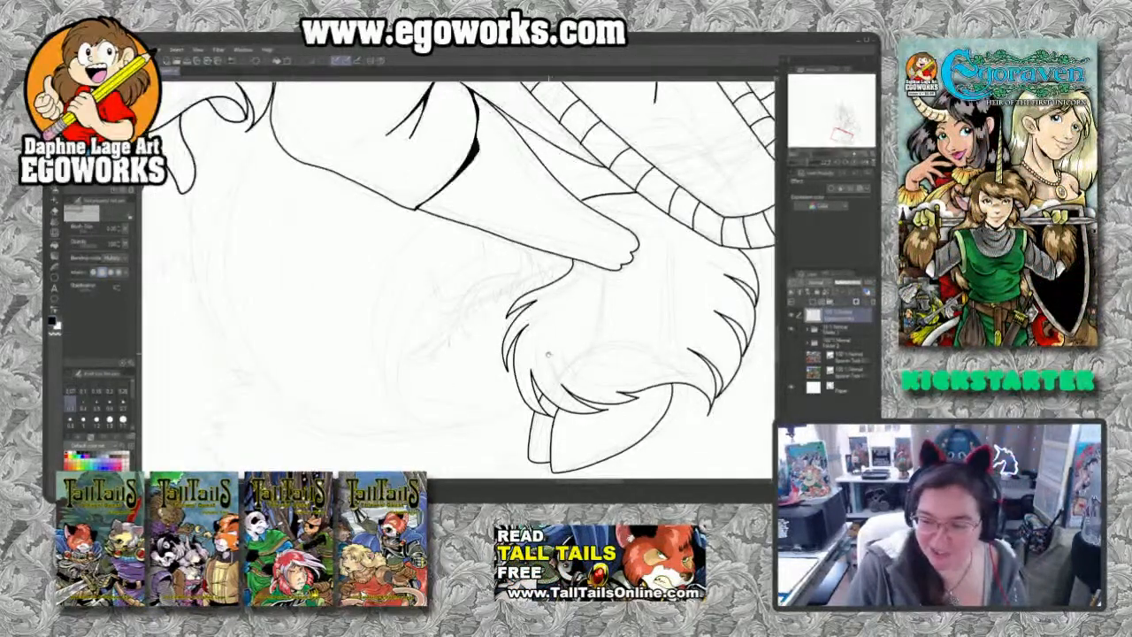
{"action": "left_click_drag", "start_coordinate": [442, 266], "coordinate": [509, 232]}
{"action": "mouse_move", "coordinate": [570, 205]}
{"action": "left_mouse_down"}
{"action": "mouse_move", "coordinate": [512, 242]}
{"action": "mouse_move", "coordinate": [479, 291]}
{"action": "mouse_move", "coordinate": [476, 333]}
{"action": "mouse_move", "coordinate": [490, 362]}
{"action": "mouse_move", "coordinate": [468, 334]}
{"action": "mouse_move", "coordinate": [487, 364]}
{"action": "mouse_move", "coordinate": [518, 381]}
{"action": "mouse_move", "coordinate": [558, 365]}
{"action": "mouse_move", "coordinate": [521, 393]}
{"action": "mouse_move", "coordinate": [458, 407]}
{"action": "left_mouse_up"}
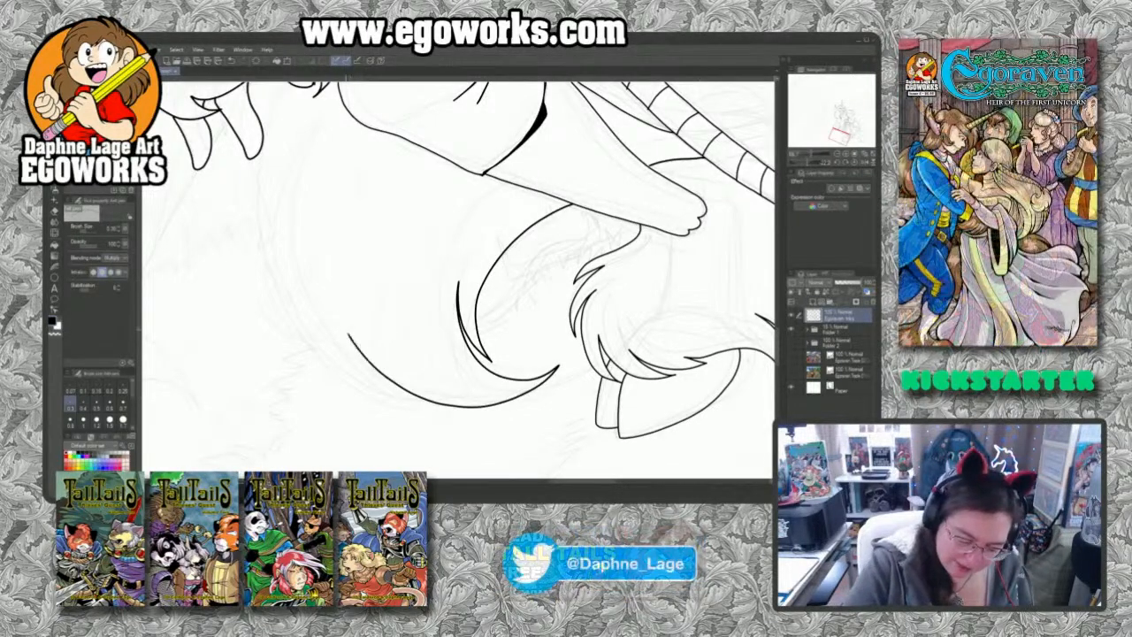
{"action": "mouse_move", "coordinate": [326, 269]}
{"action": "left_mouse_down"}
{"action": "mouse_move", "coordinate": [366, 375]}
{"action": "mouse_move", "coordinate": [395, 386]}
{"action": "mouse_move", "coordinate": [334, 370]}
{"action": "mouse_move", "coordinate": [310, 305]}
{"action": "mouse_move", "coordinate": [306, 243]}
{"action": "mouse_move", "coordinate": [308, 327]}
{"action": "mouse_move", "coordinate": [276, 265]}
{"action": "mouse_move", "coordinate": [295, 156]}
{"action": "mouse_move", "coordinate": [274, 207]}
{"action": "mouse_move", "coordinate": [274, 247]}
{"action": "left_mouse_up"}
{"action": "scroll", "coordinate": [459, 281], "scroll_direction": "up", "scroll_amount": 3}
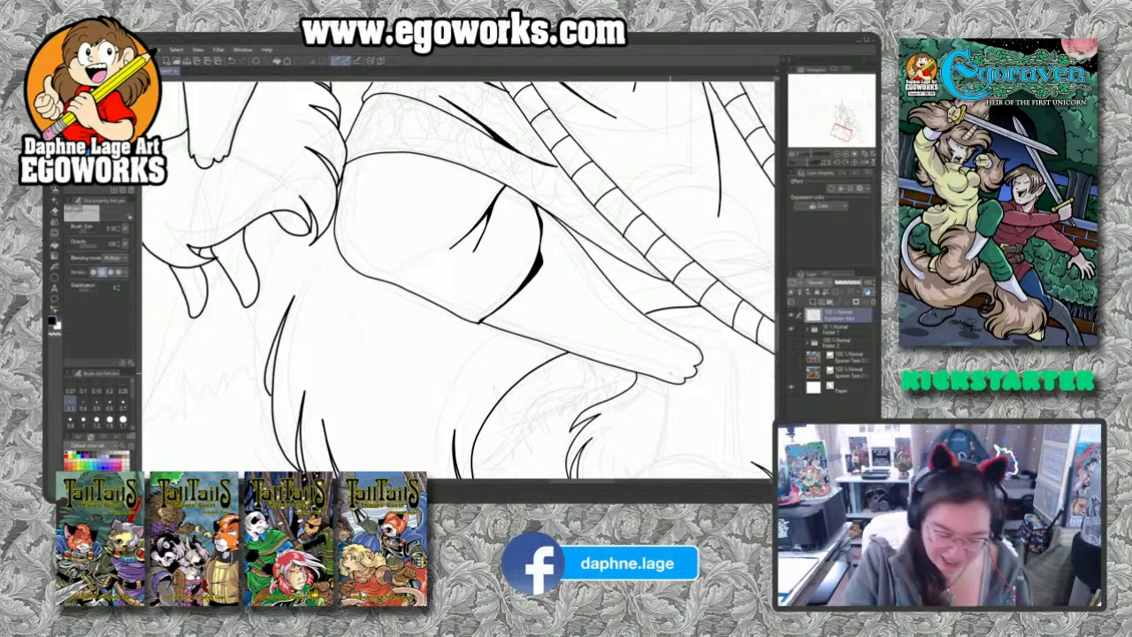
{"action": "left_click_drag", "start_coordinate": [269, 395], "coordinate": [253, 362]}
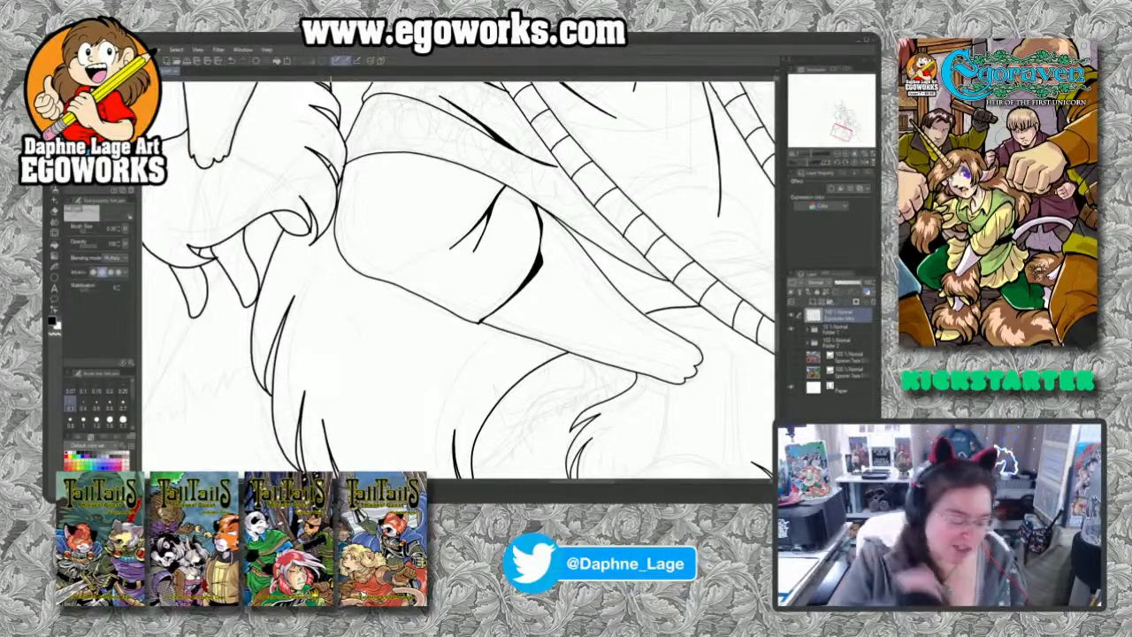
Step: Set the page upright and review the whole inked figure, ending with a closer view of the head and horn
{"action": "key", "text": "ctrl+0"}
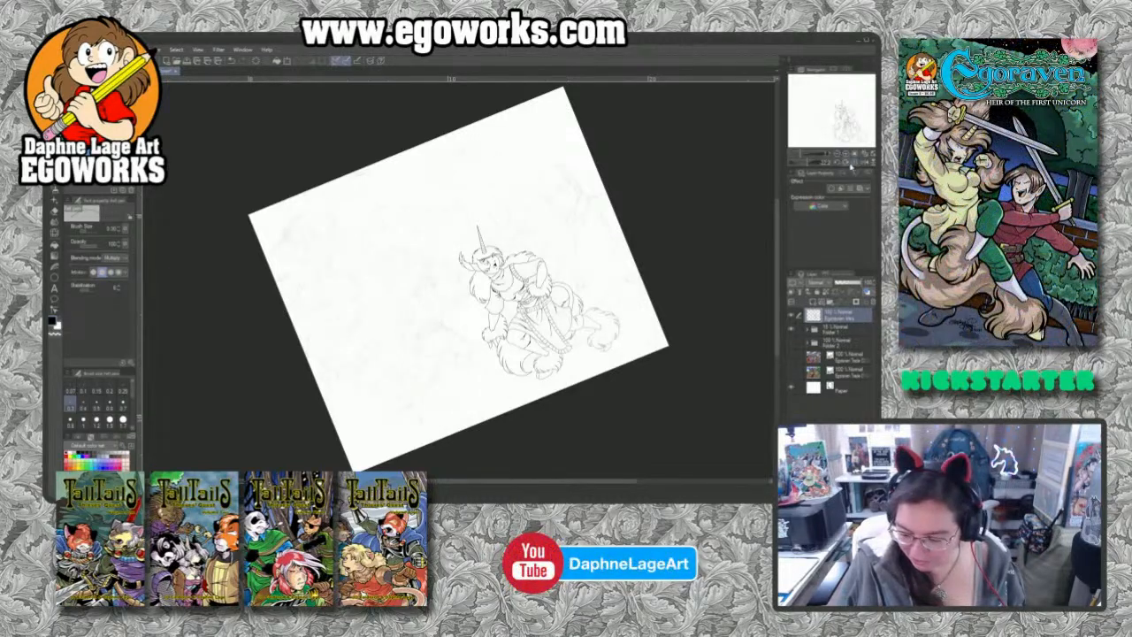
{"action": "left_click", "coordinate": [850, 165]}
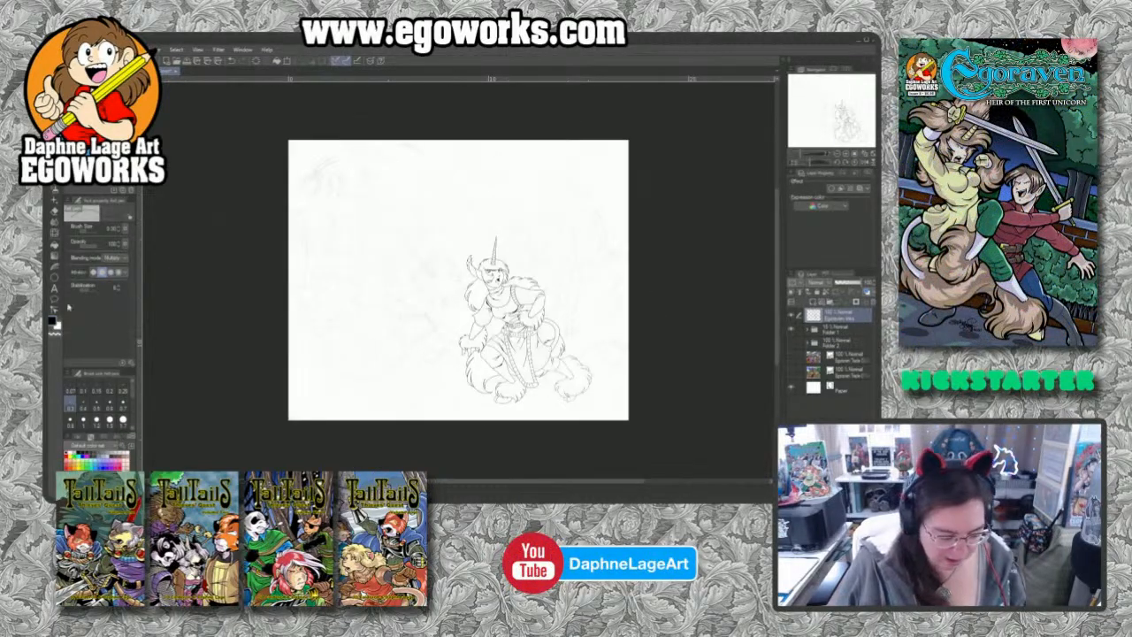
{"action": "key", "text": "ctrl+space"}
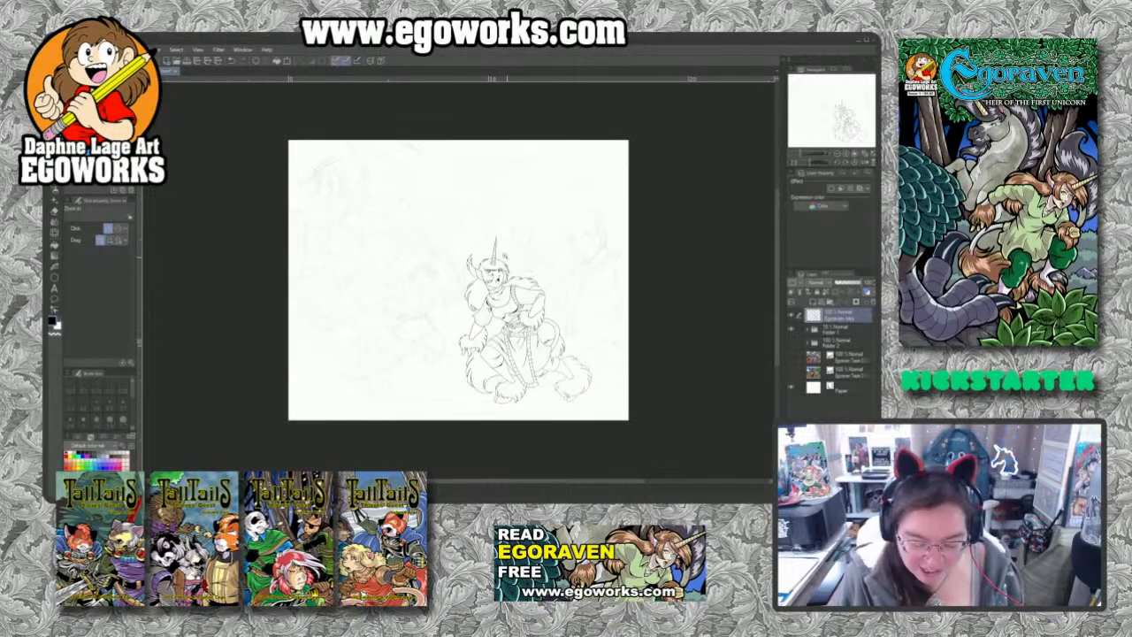
{"action": "left_click", "coordinate": [504, 256]}
{"action": "left_click", "coordinate": [504, 256]}
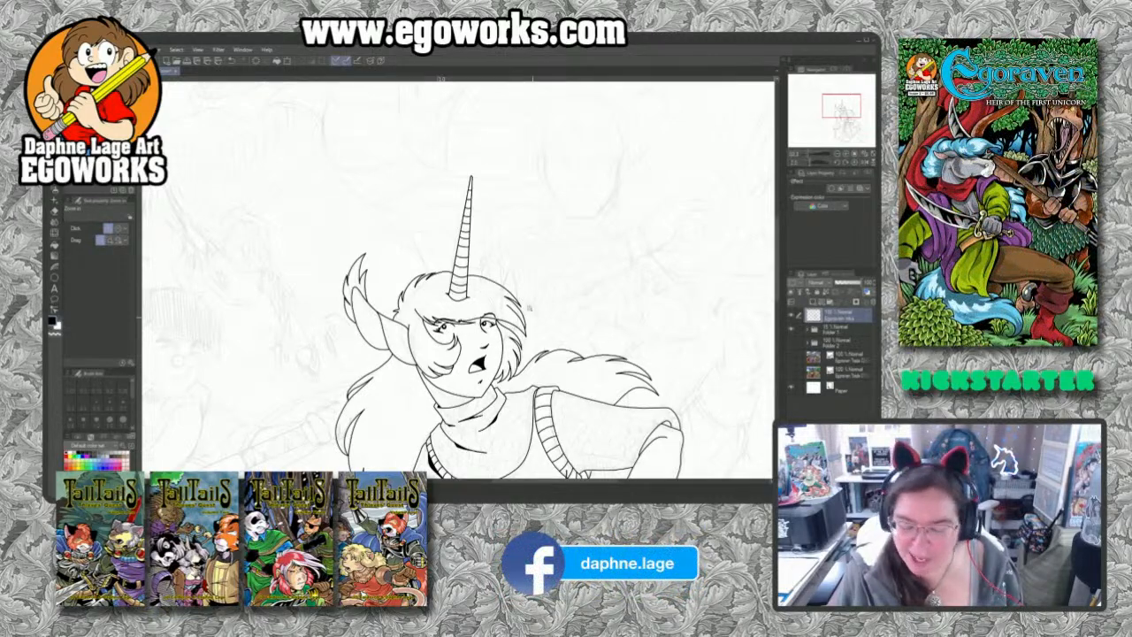
{"action": "scroll", "coordinate": [482, 265], "scroll_direction": "up", "scroll_amount": 1}
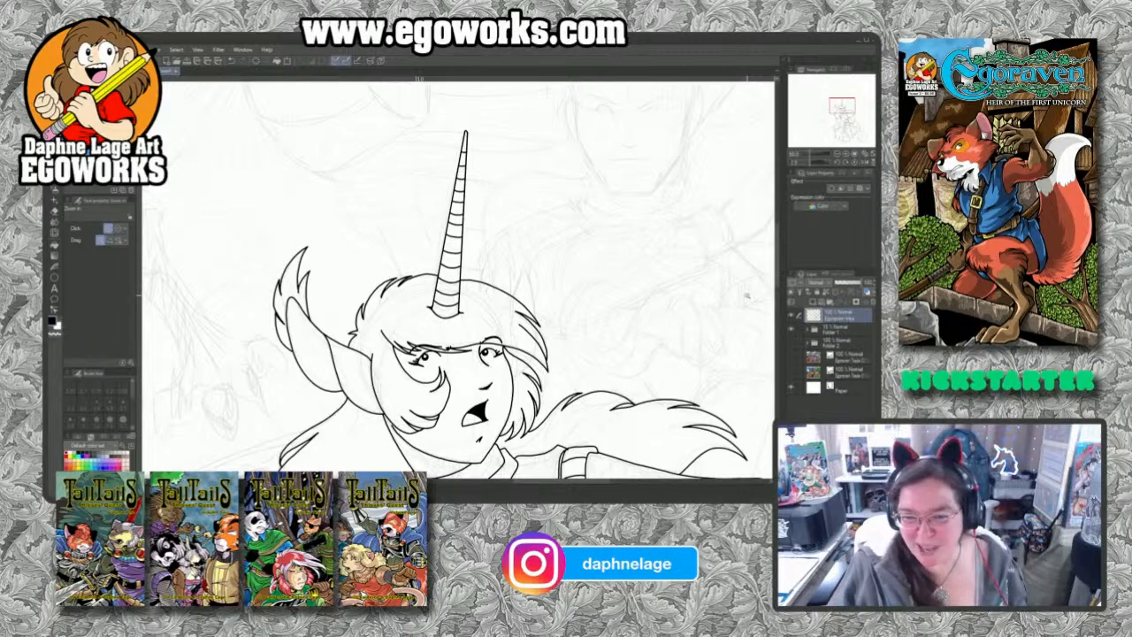
{"action": "scroll", "coordinate": [517, 291], "scroll_direction": "up", "scroll_amount": 1}
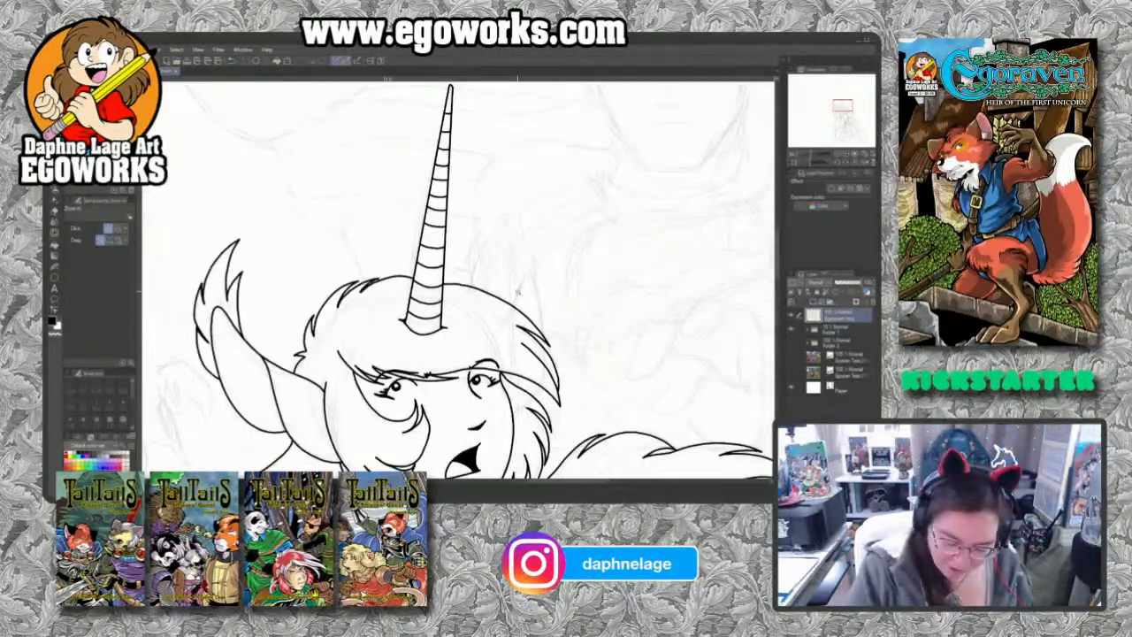
Step: Ink the far ear's narrow pointed outline above the hair beside the horn, with an inner fold line
{"action": "key", "text": "p"}
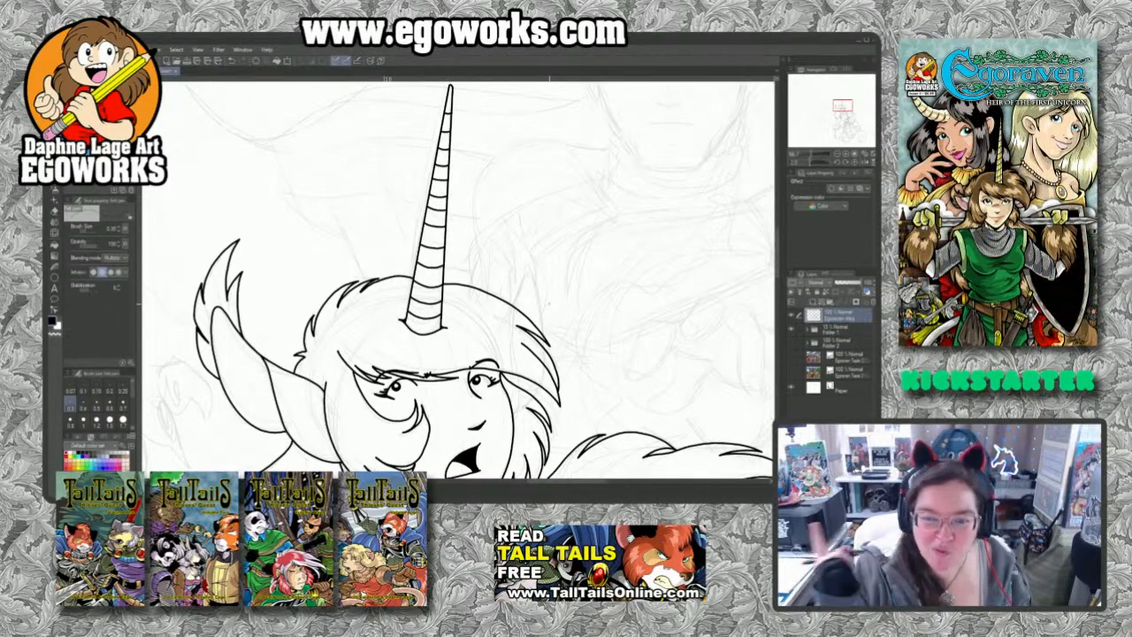
{"action": "key", "text": "ctrl+z"}
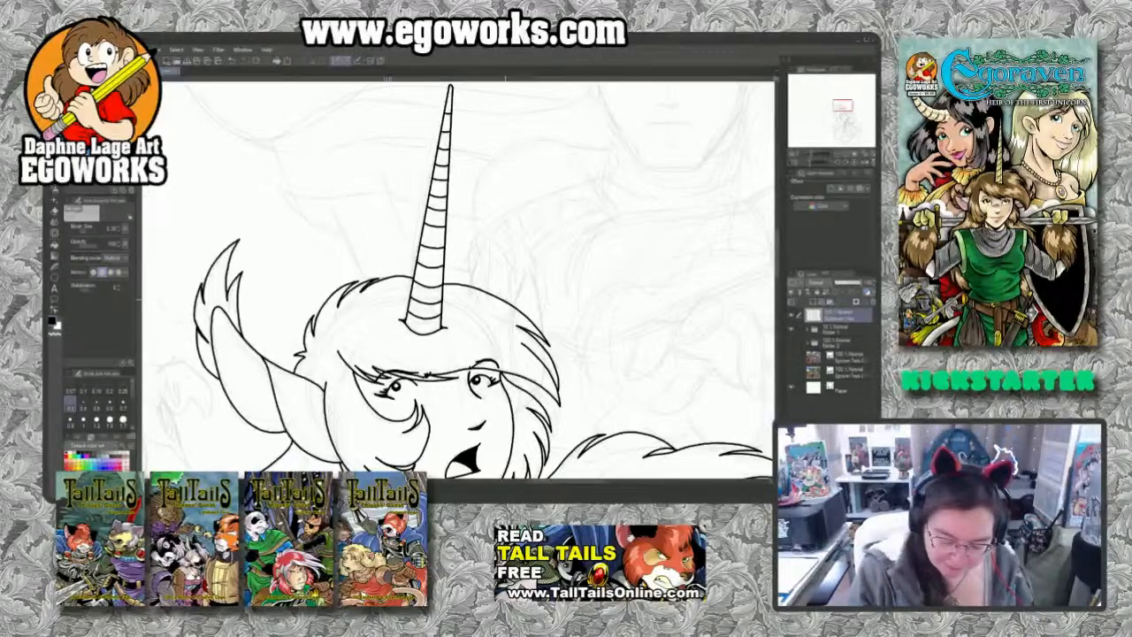
{"action": "mouse_move", "coordinate": [511, 301]}
{"action": "left_mouse_down"}
{"action": "mouse_move", "coordinate": [533, 255]}
{"action": "mouse_move", "coordinate": [548, 345]}
{"action": "left_mouse_up"}
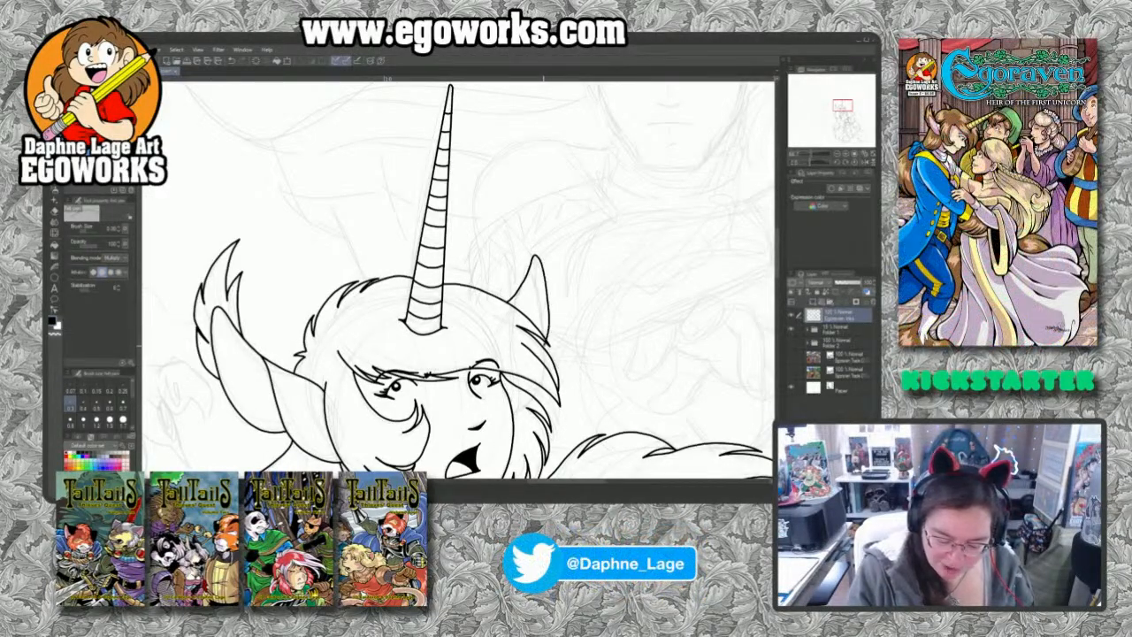
{"action": "left_click_drag", "start_coordinate": [533, 255], "coordinate": [522, 307]}
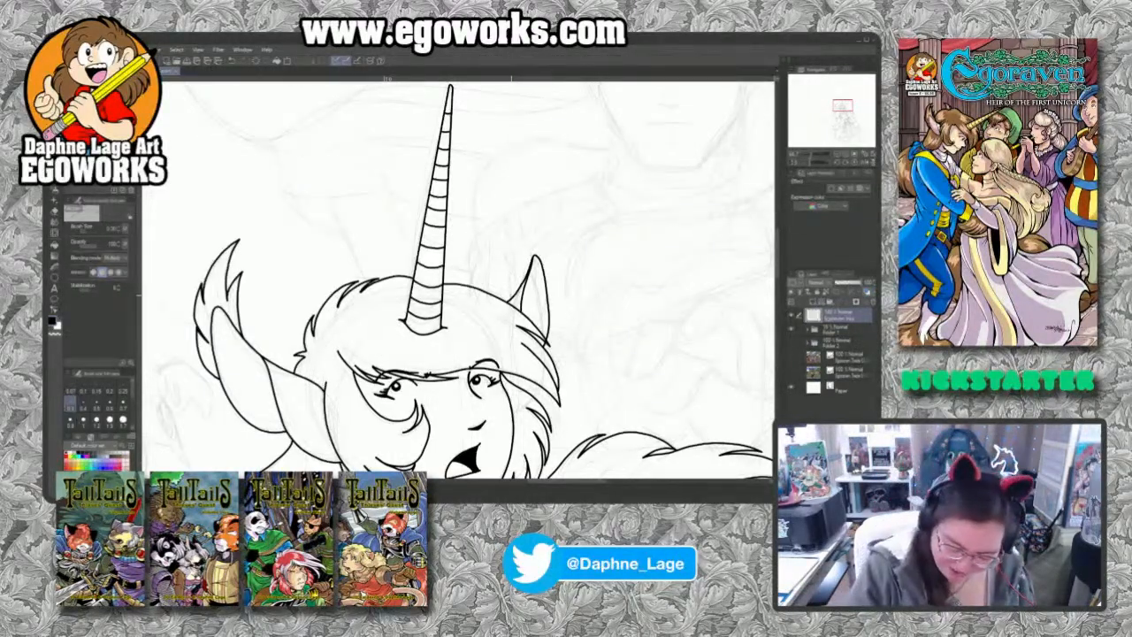
Step: Ink the pointed, curving fur tuft around the far ear's tip and touch up the line down to the ear's base
{"action": "left_click_drag", "start_coordinate": [518, 267], "coordinate": [514, 284]}
{"action": "mouse_move", "coordinate": [516, 228]}
{"action": "left_mouse_down"}
{"action": "mouse_move", "coordinate": [527, 251]}
{"action": "mouse_move", "coordinate": [512, 209]}
{"action": "mouse_move", "coordinate": [555, 250]}
{"action": "mouse_move", "coordinate": [551, 311]}
{"action": "left_mouse_up"}
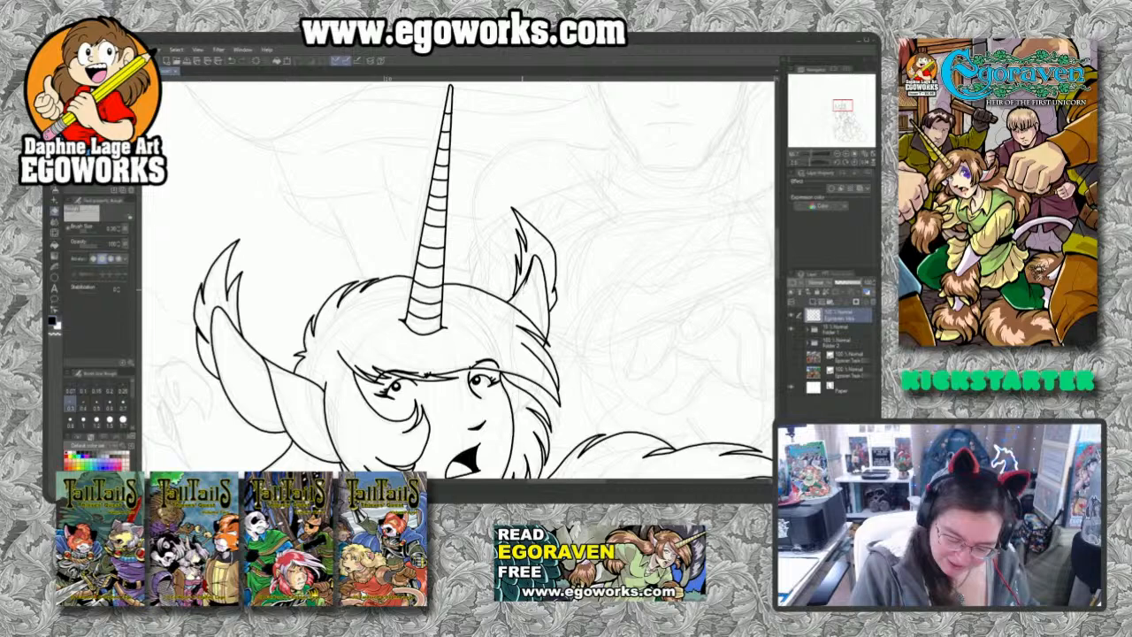
{"action": "key", "text": "p"}
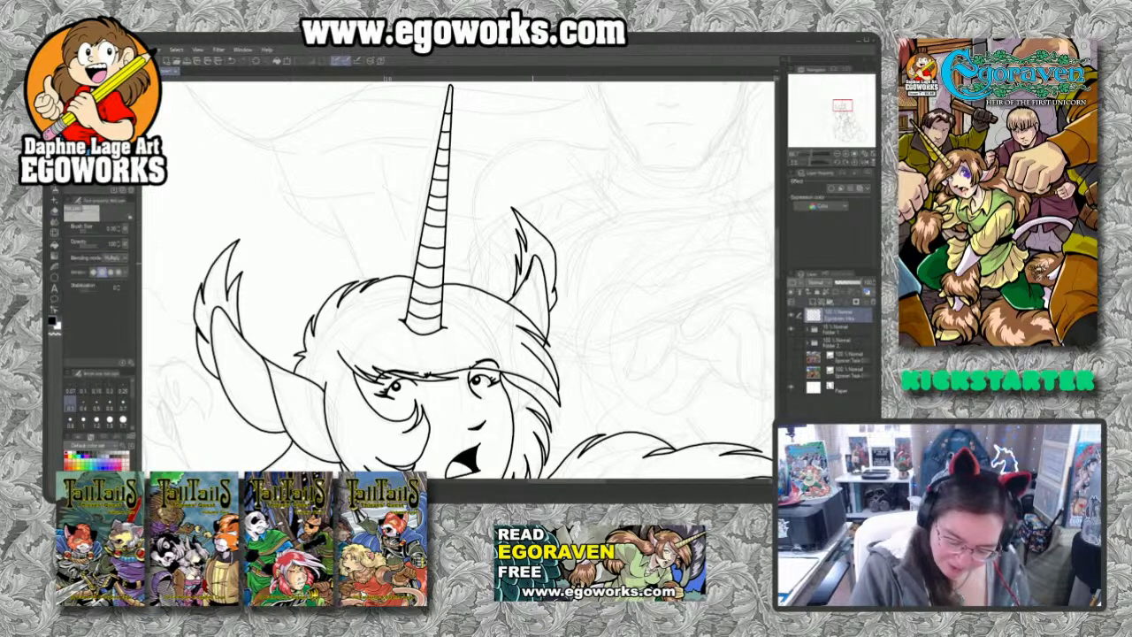
{"action": "left_click_drag", "start_coordinate": [532, 260], "coordinate": [518, 311]}
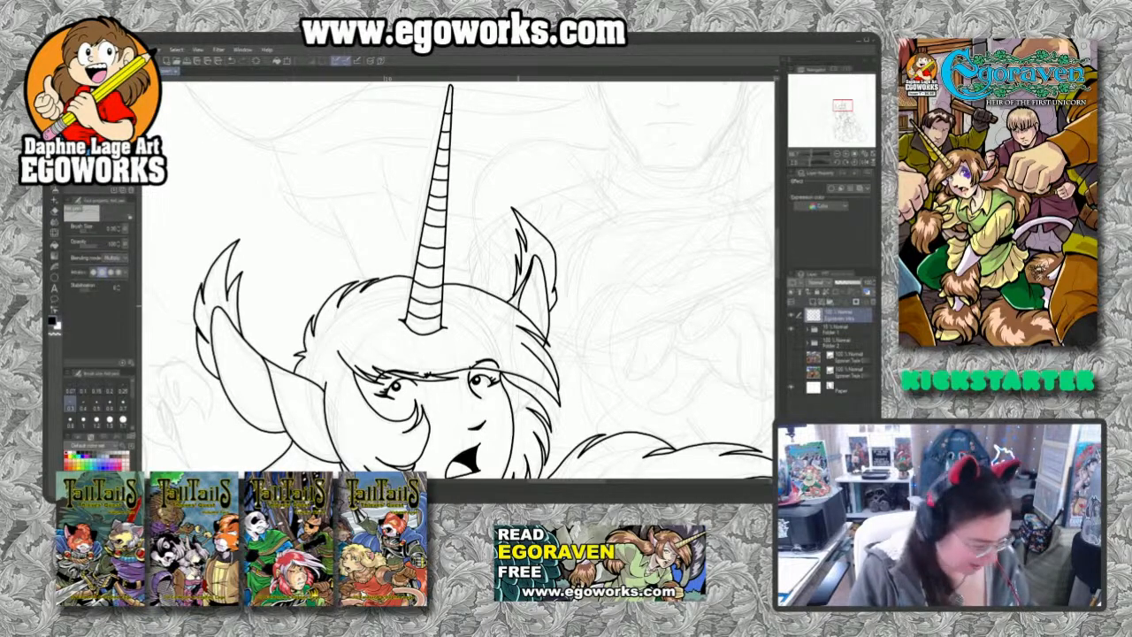
{"action": "key", "text": "ctrl+z"}
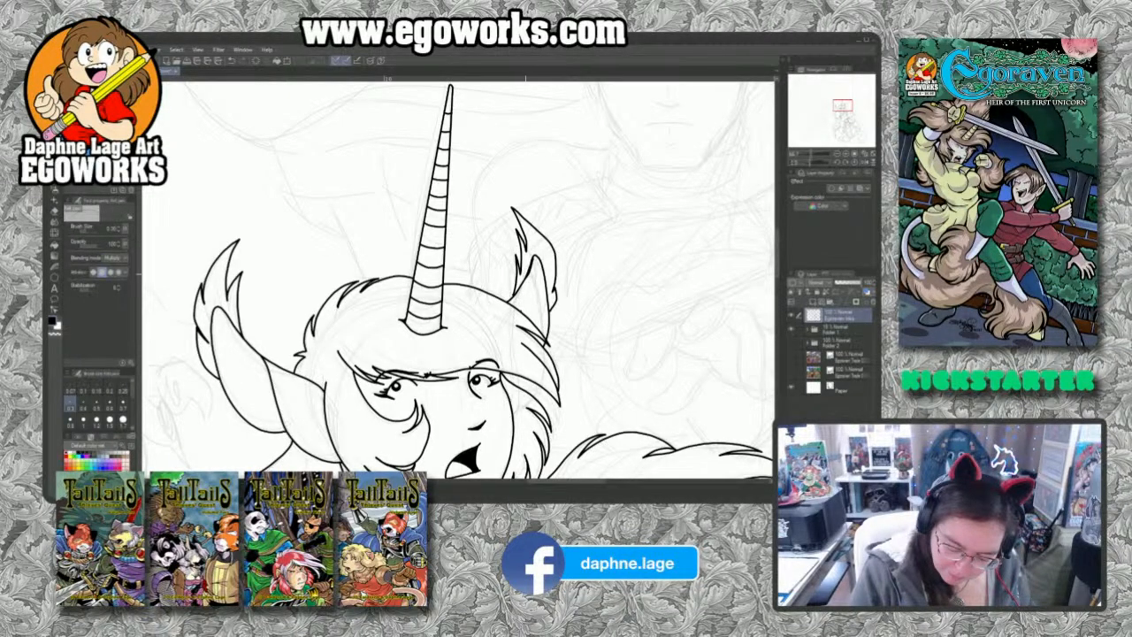
{"action": "left_click_drag", "start_coordinate": [523, 283], "coordinate": [515, 310]}
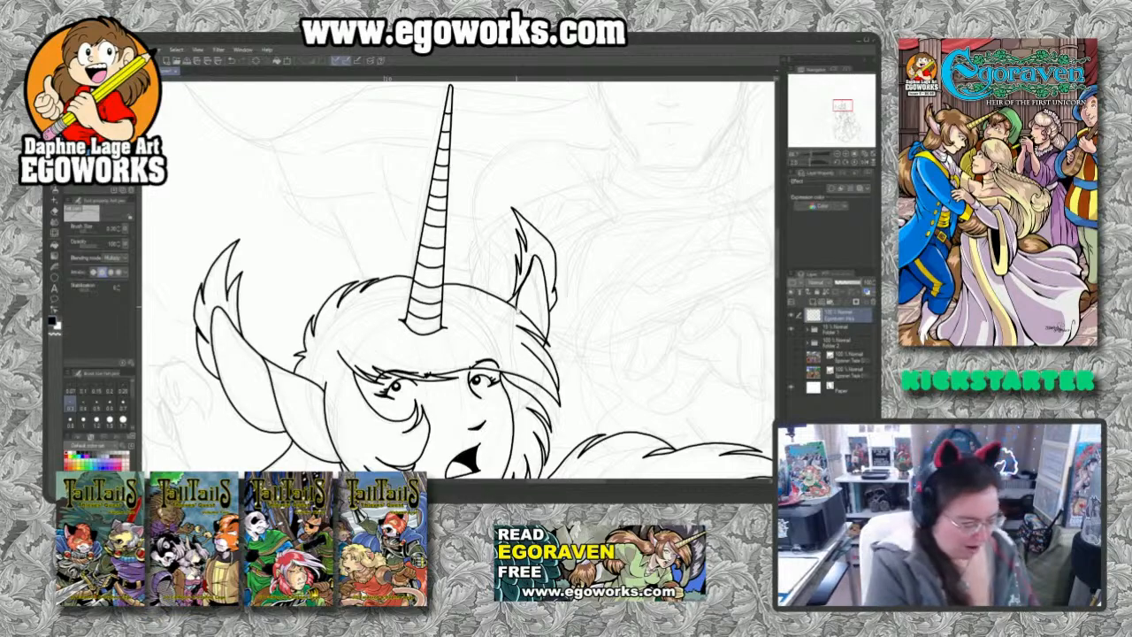
Step: Fit the whole page in view and hide the inked figure
{"action": "key", "text": "ctrl+0"}
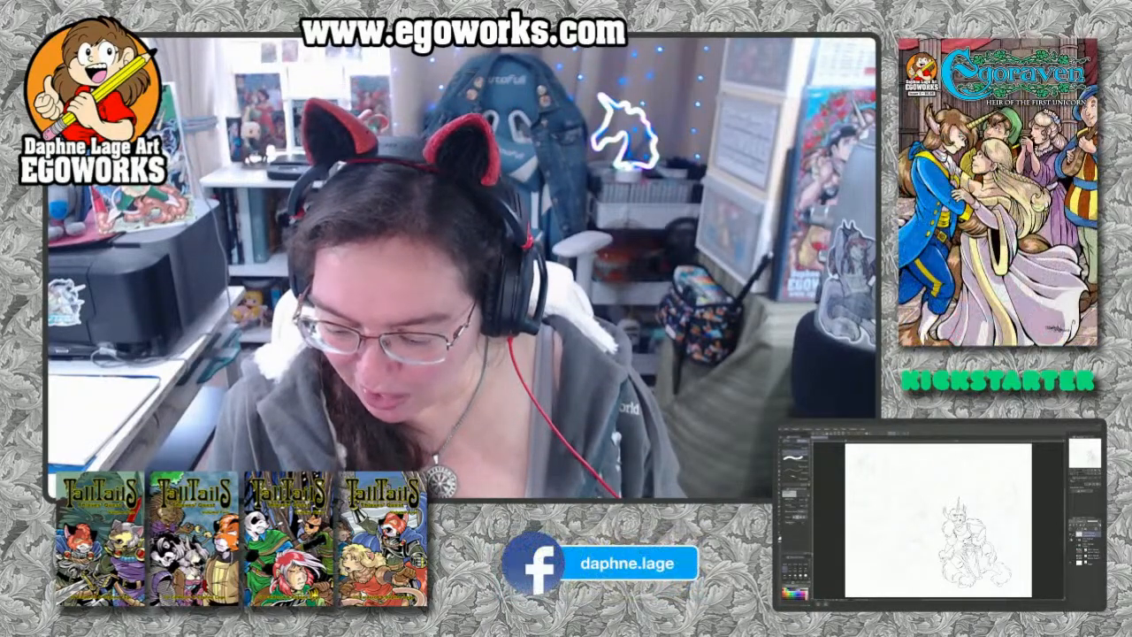
{"action": "left_click", "coordinate": [1071, 539]}
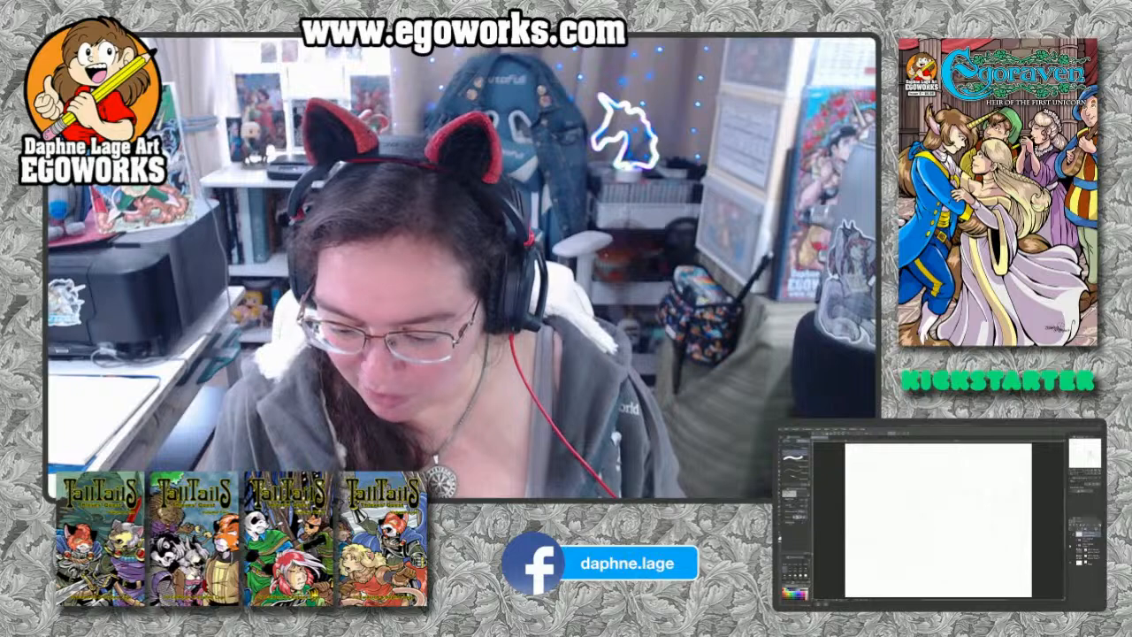